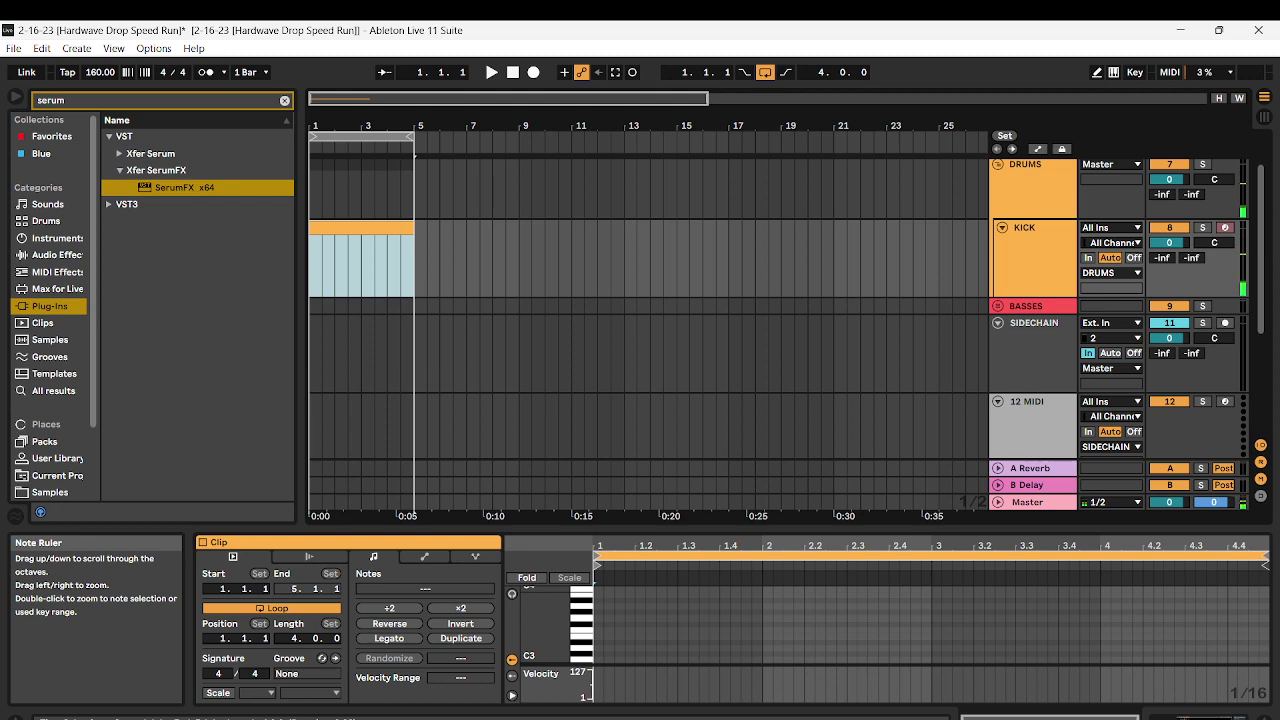
# Open the SerumFX plug-in on the KICK track and enable its distortion in Stomp Box mode with the drive at 30%
pyautogui.doubleClick(1034, 240)
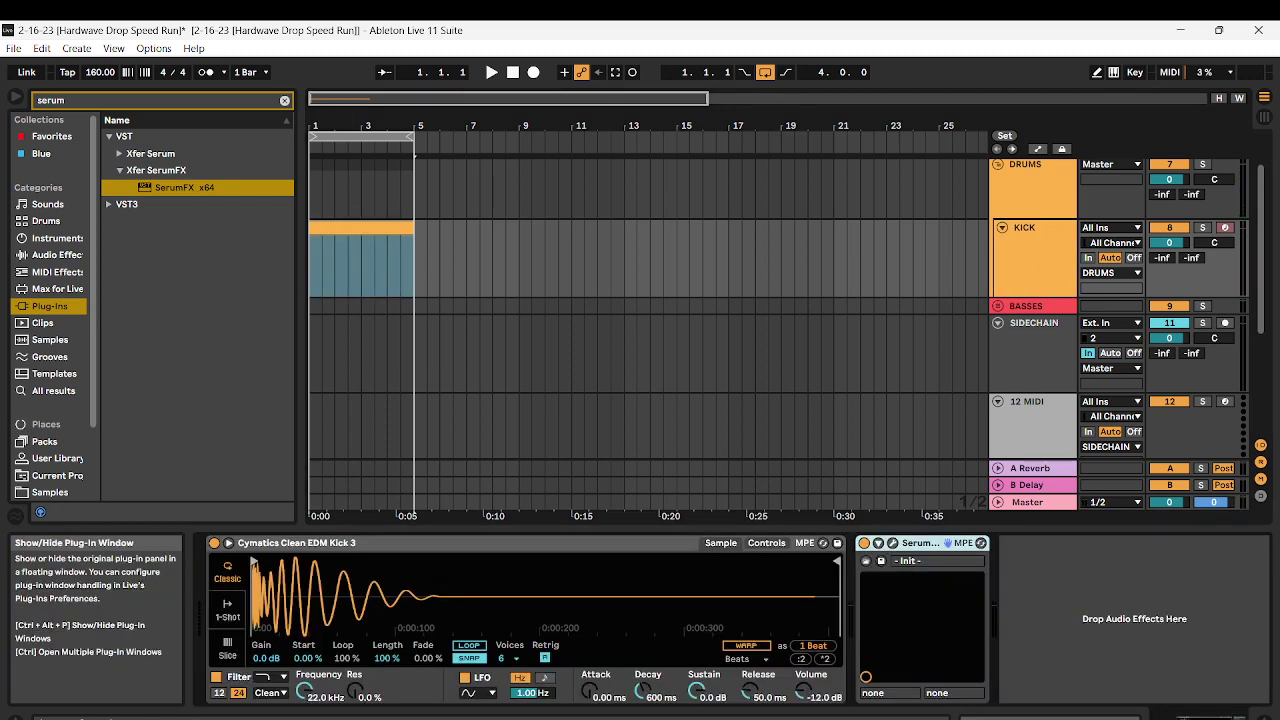
pyautogui.click(878, 543)
pyautogui.click(214, 233)
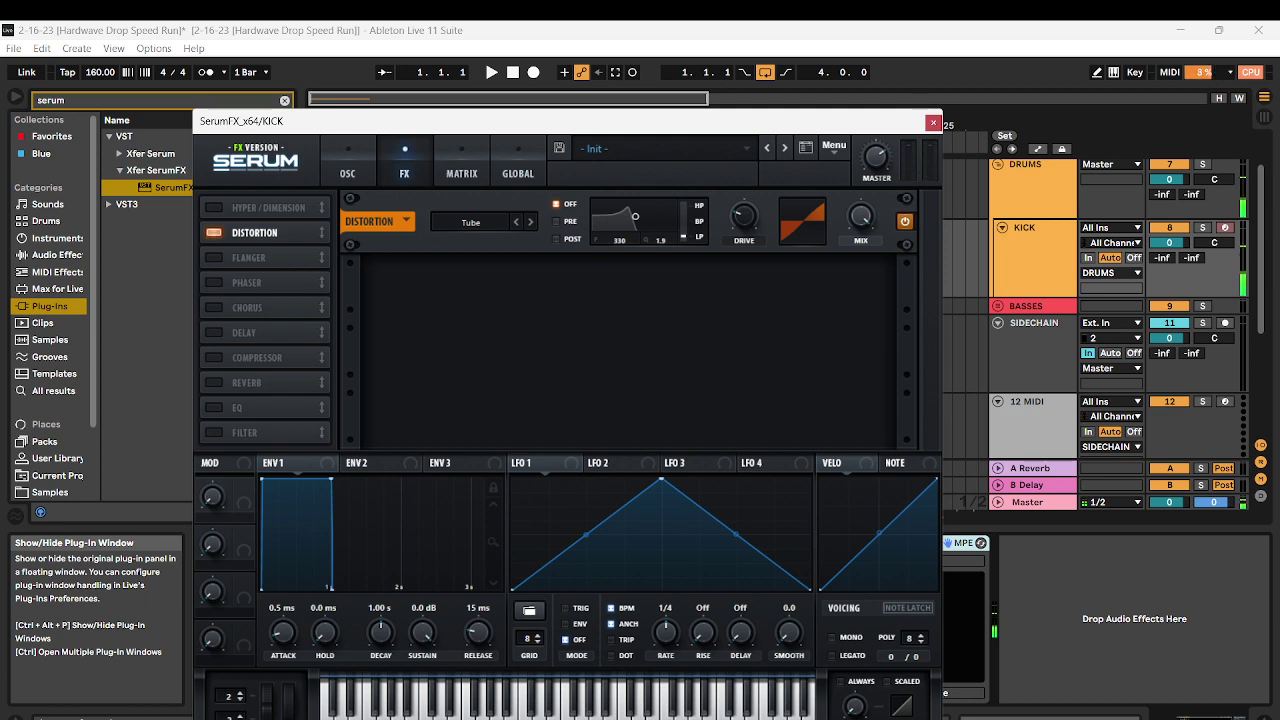
pyautogui.click(471, 222)
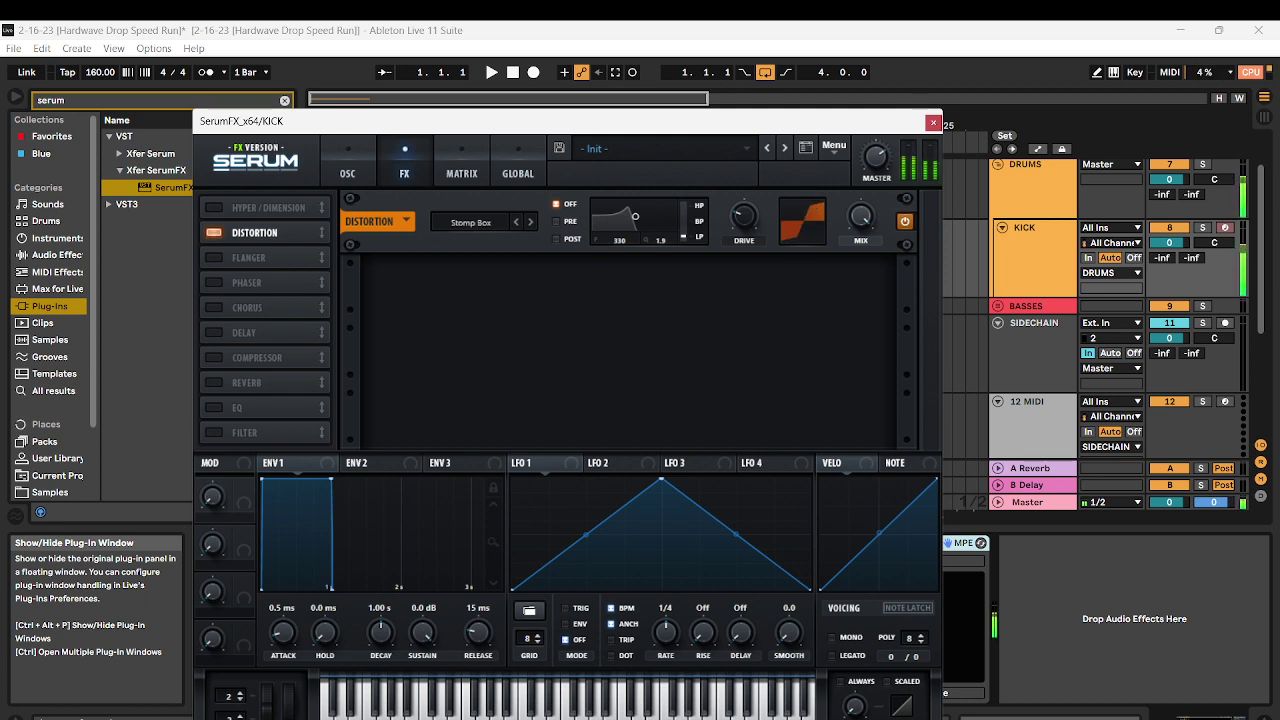
pyautogui.moveTo(743, 216); pyautogui.dragTo(743, 206)
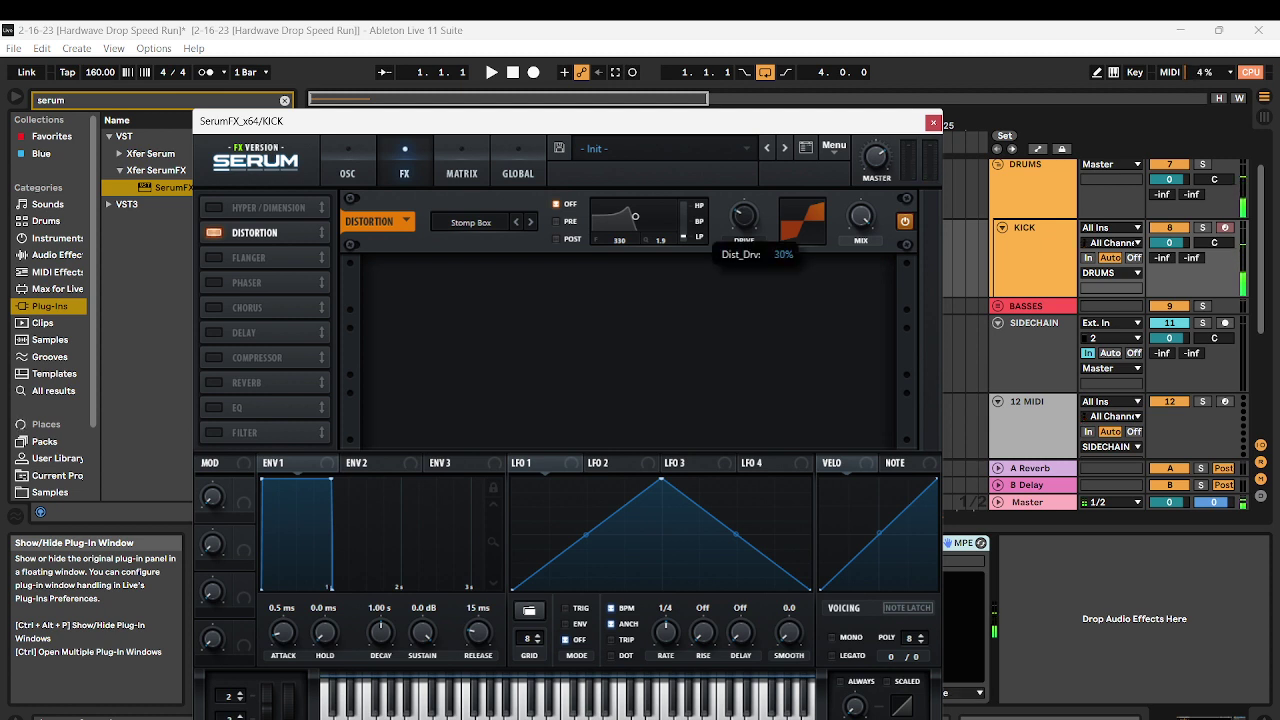
pyautogui.moveTo(861, 217)
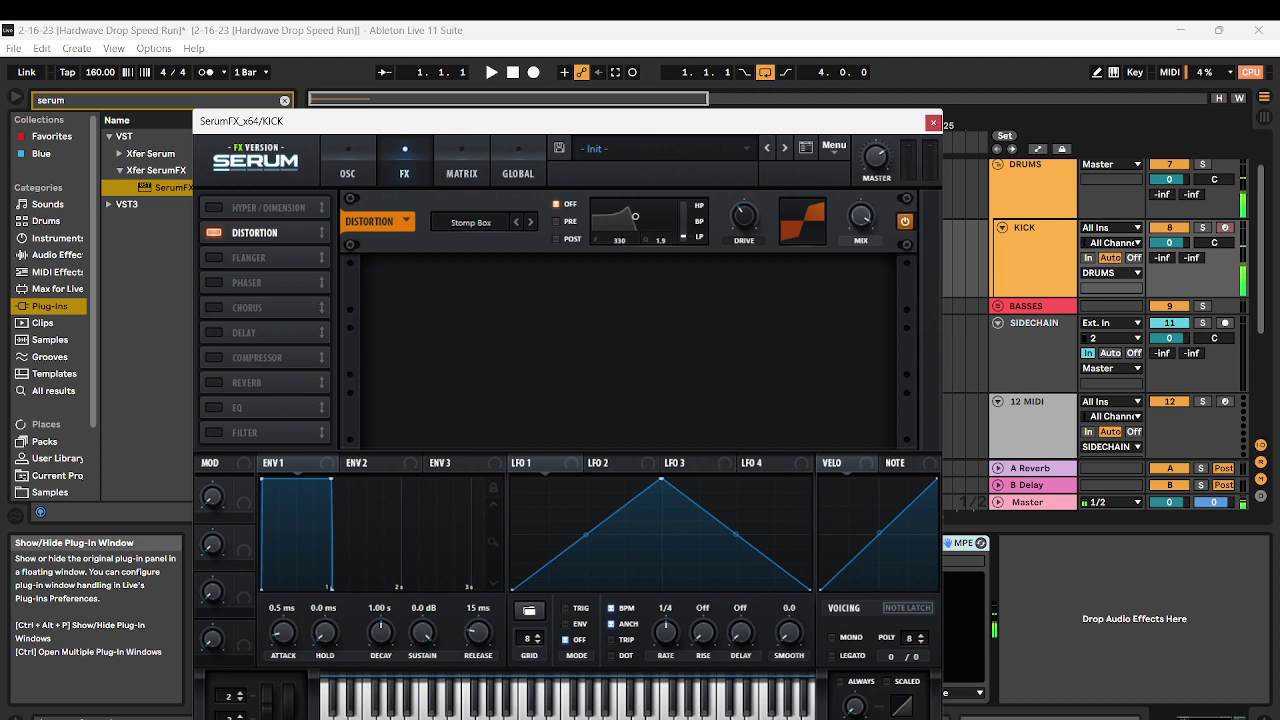
# Switch the distortion's filter to PRE, fine-tune its cutoff and resonance, and close the SerumFX window
pyautogui.click(558, 221)
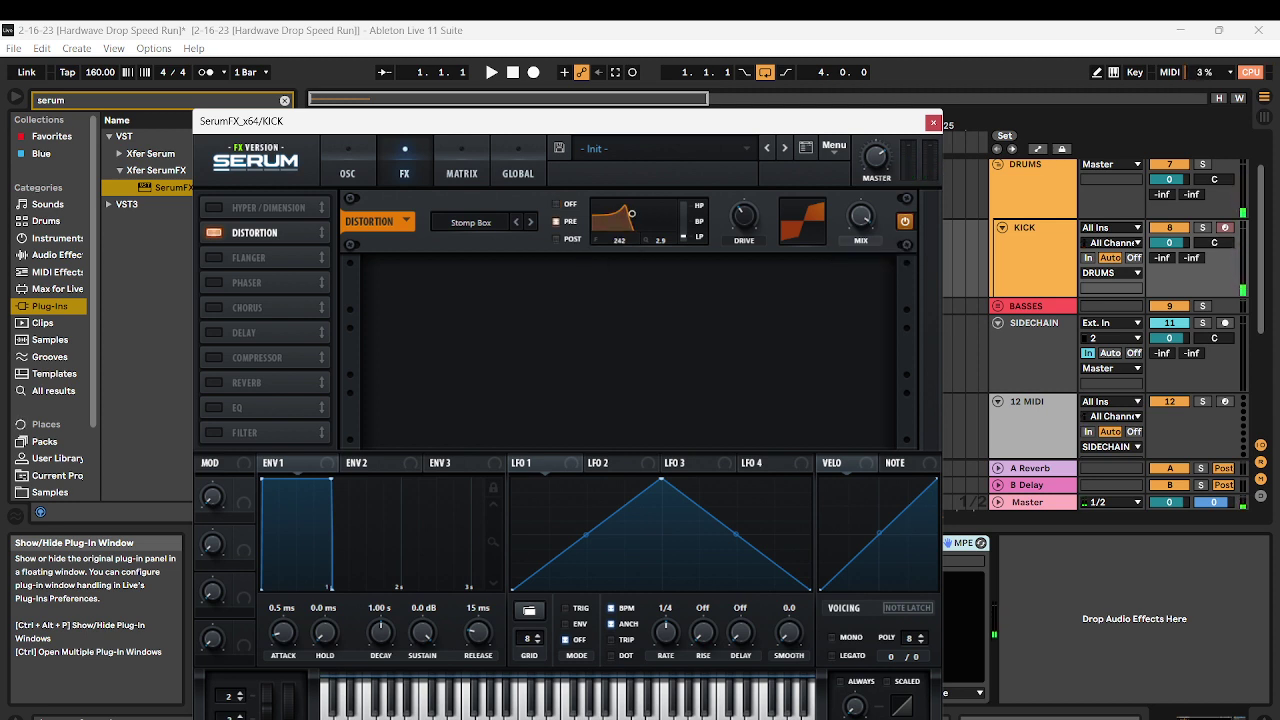
pyautogui.moveTo(632, 213); pyautogui.dragTo(637, 216)
pyautogui.click(933, 122)
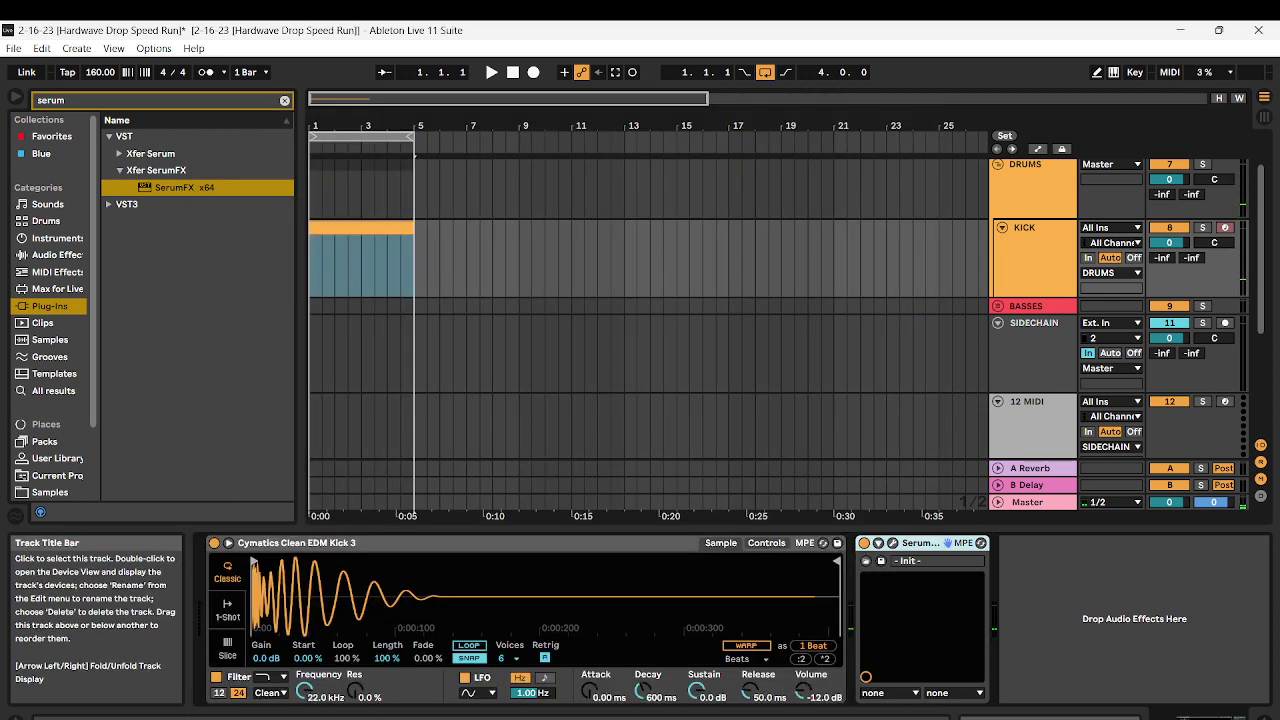
# Add an audio track and a MIDI track inside the BASSES group
pyautogui.hotkey('ctrl', 't')
pyautogui.rightClick(1036, 368)
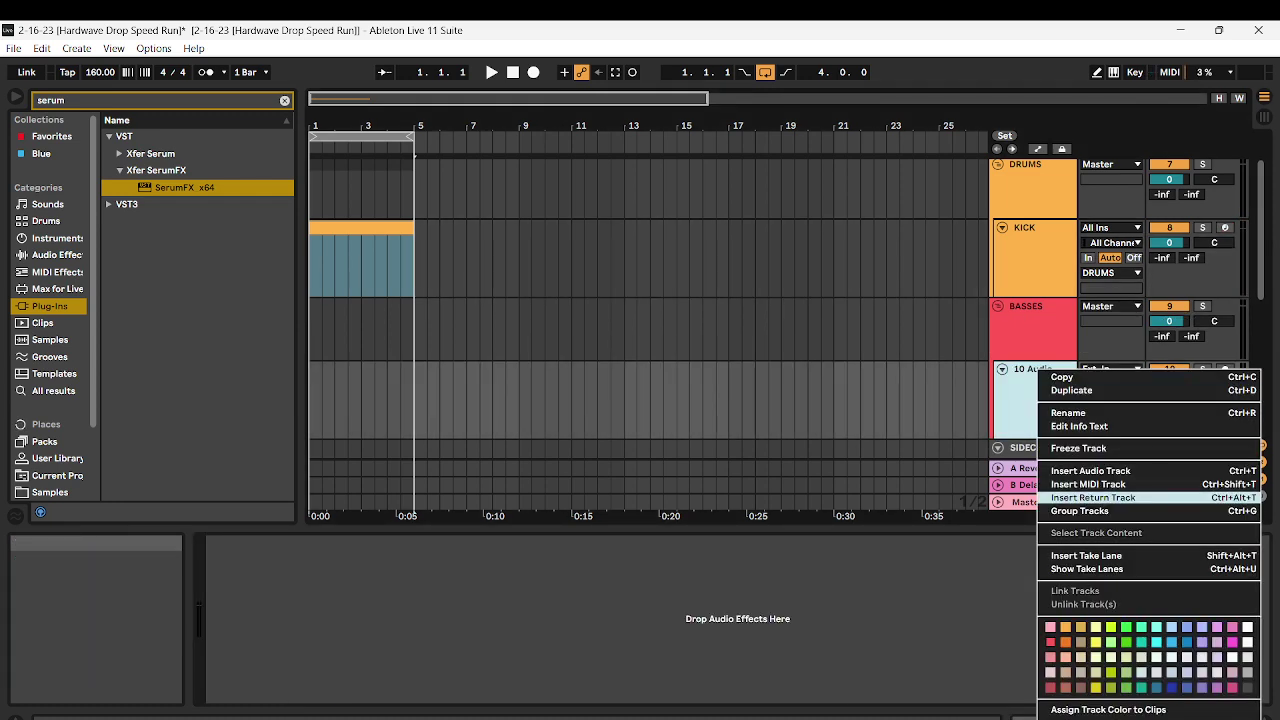
pyautogui.click(1085, 500)
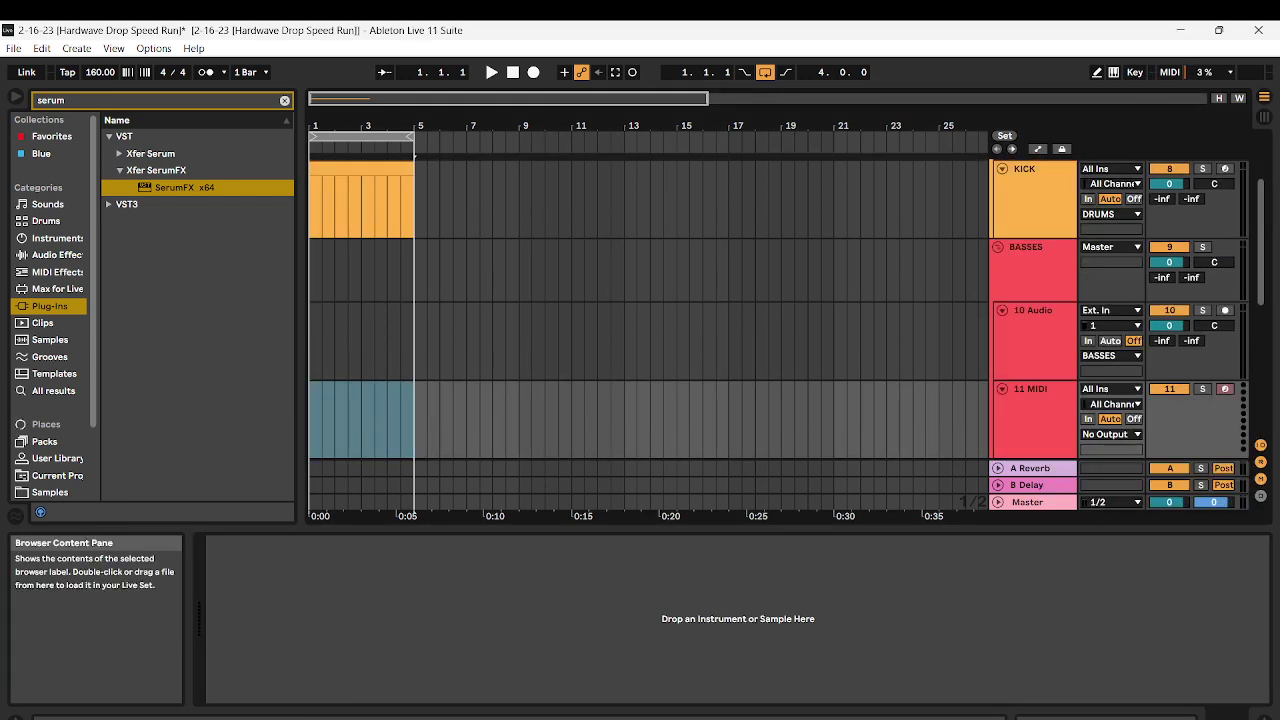
# Load the VST3 version of Serum onto the new MIDI track and close its plug-in window
pyautogui.click(109, 204)
pyautogui.click(119, 170)
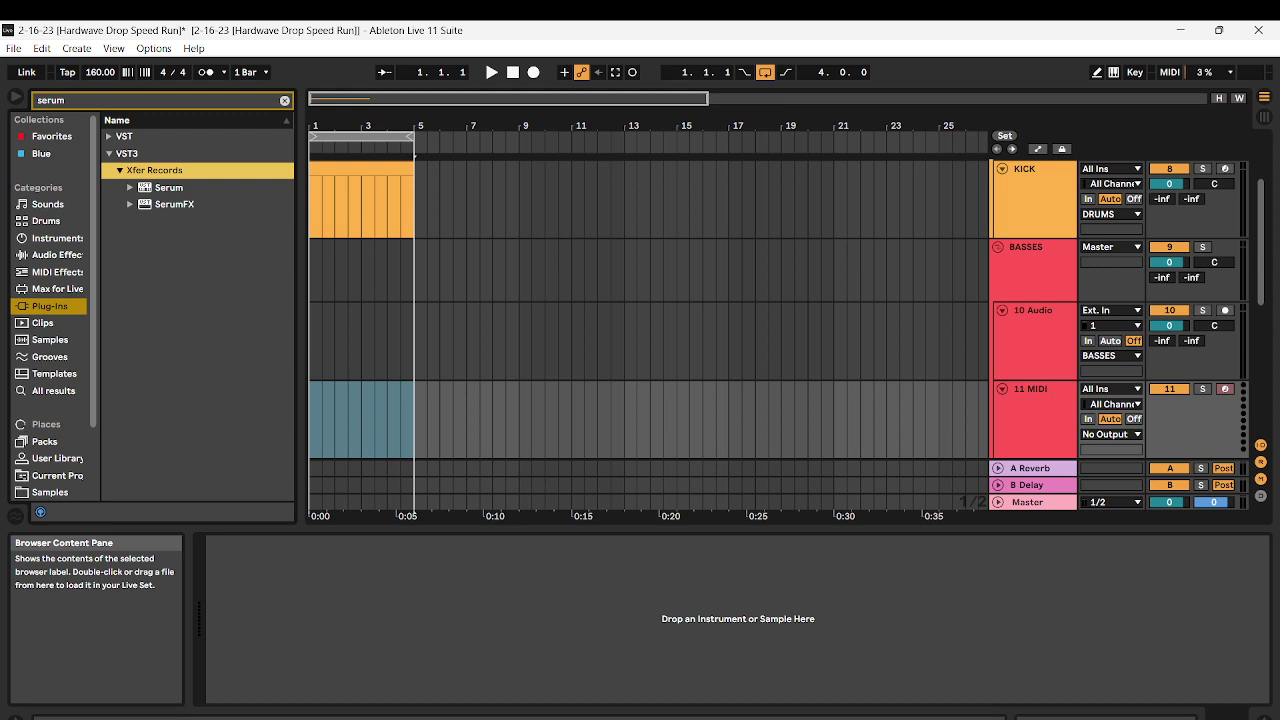
pyautogui.click(130, 187)
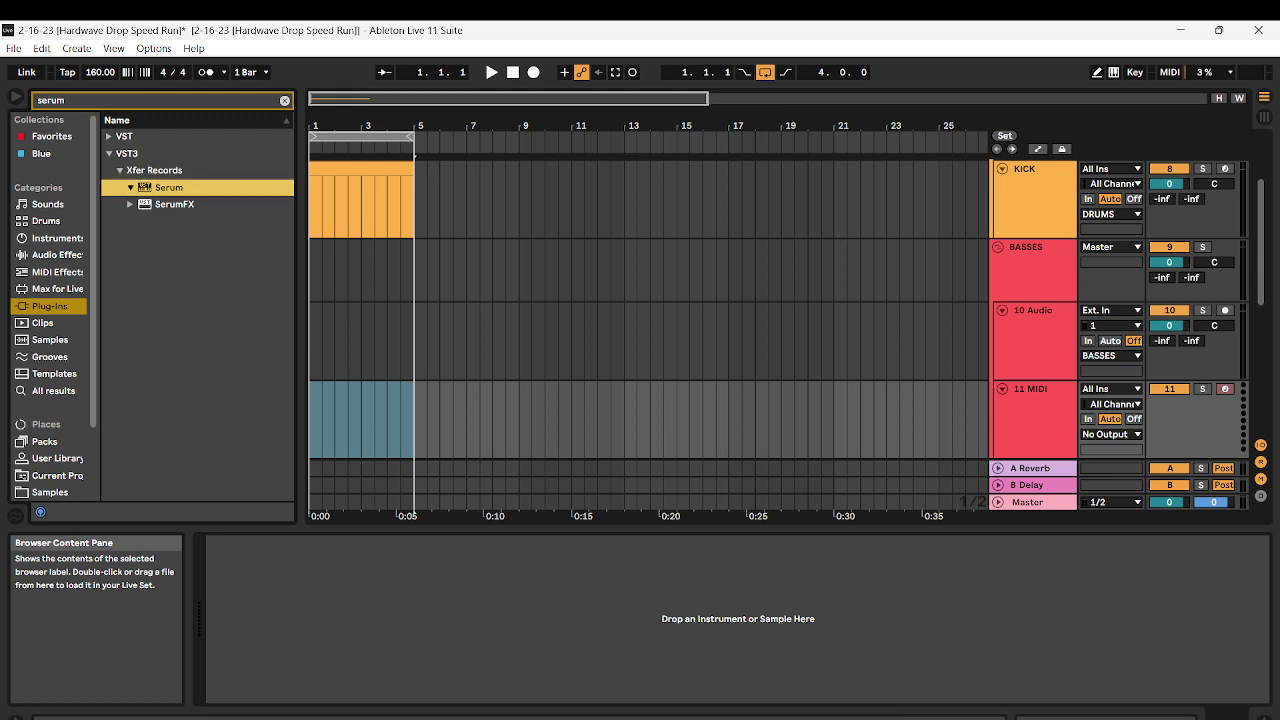
pyautogui.press('Return')
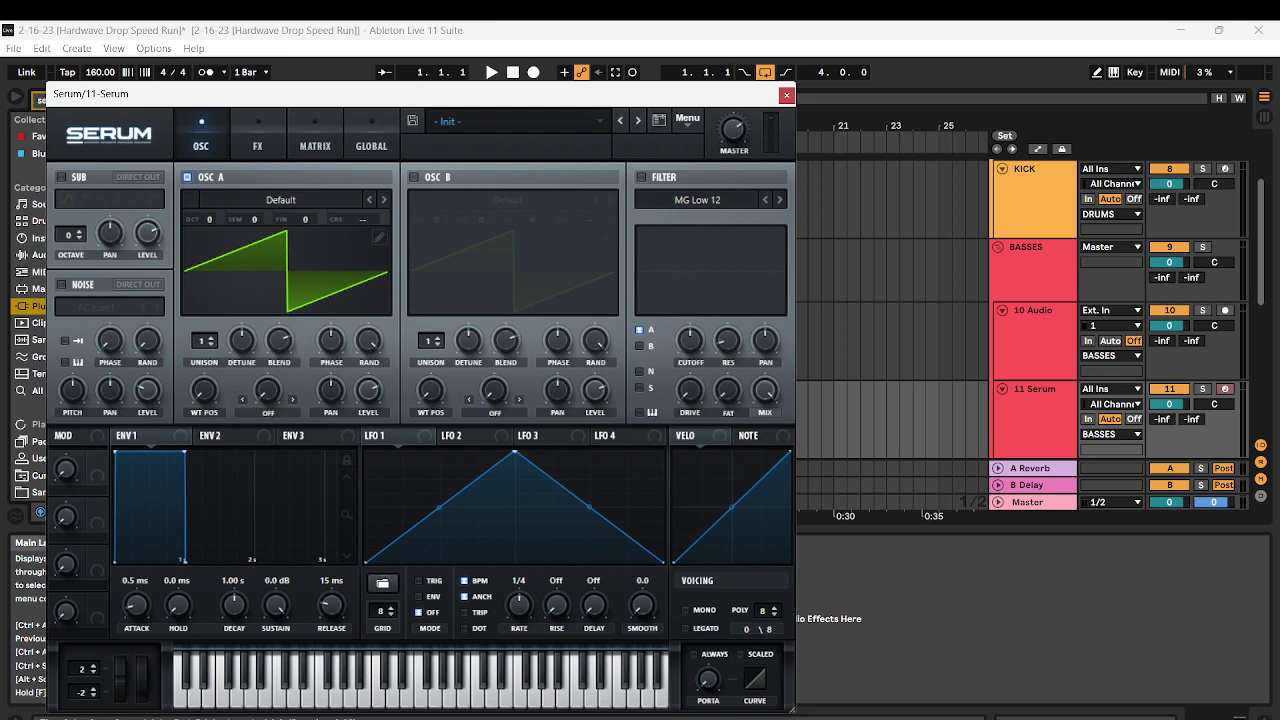
pyautogui.click(787, 95)
# Create an empty four-bar MIDI clip from bar 1 on the Serum track and enlarge the clip editor
pyautogui.moveTo(412, 420); pyautogui.dragTo(309, 420)
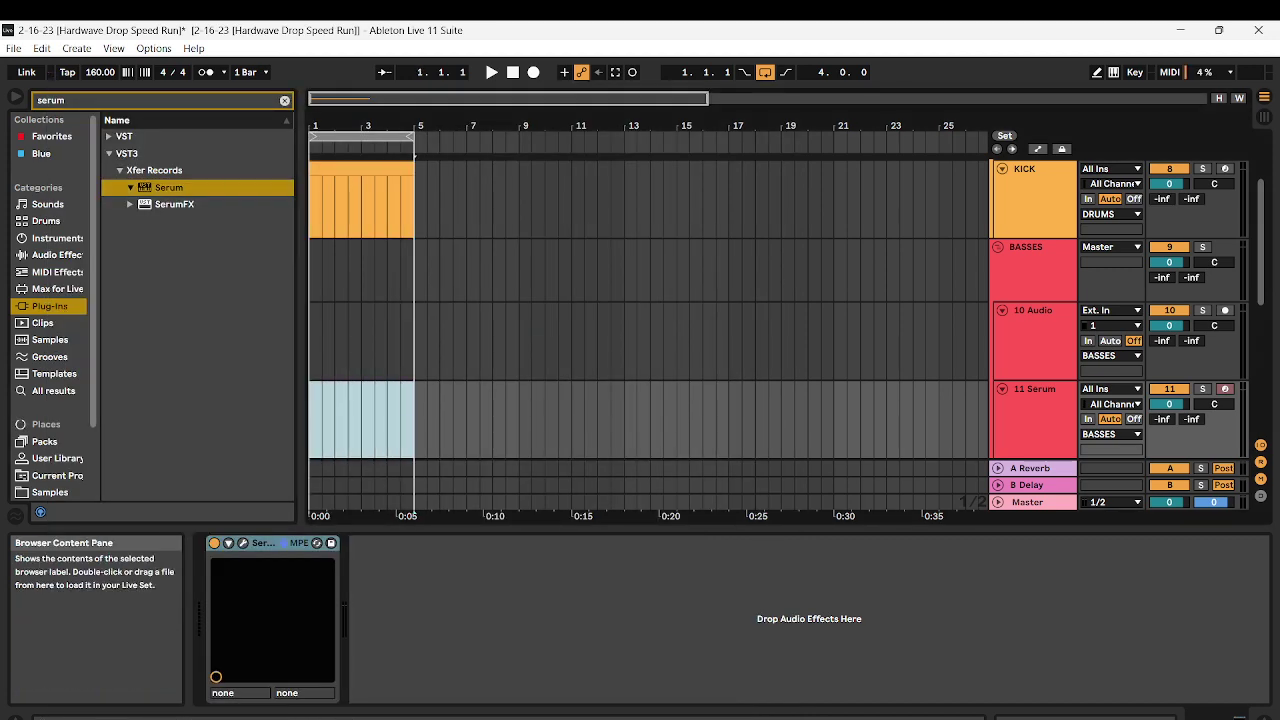
pyautogui.hotkey('ctrl', 'shift', 'm')
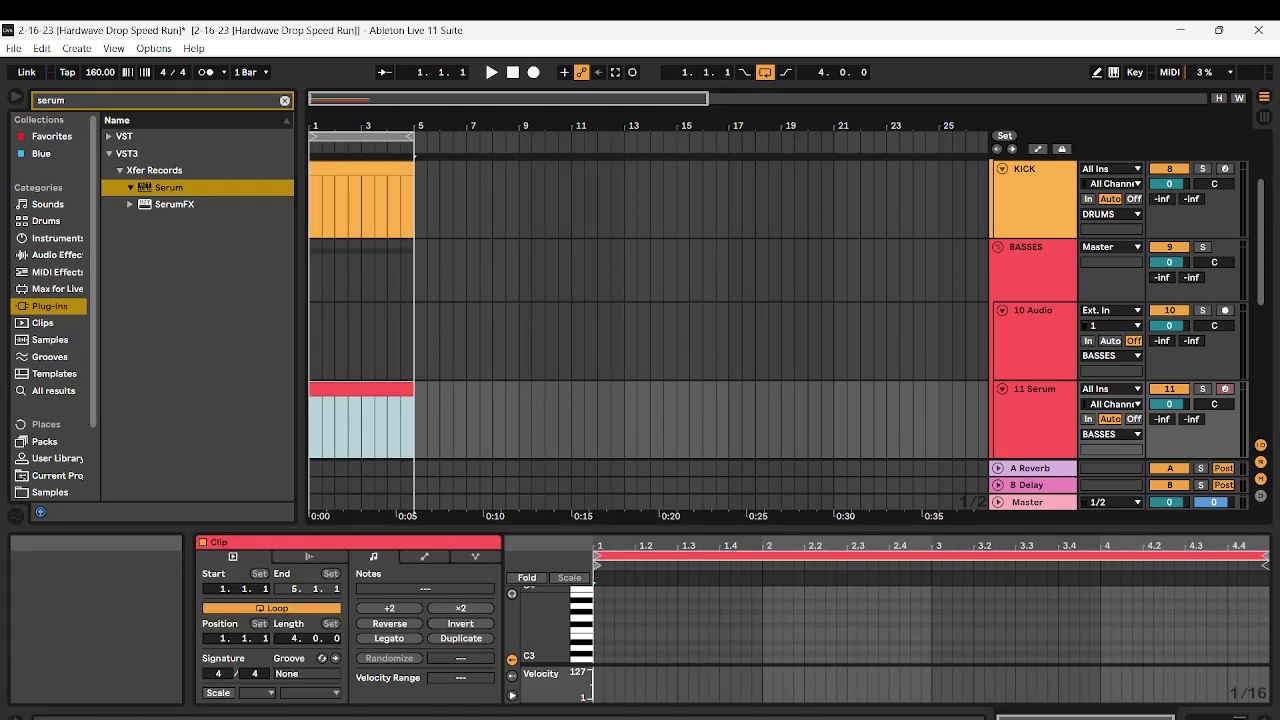
pyautogui.moveTo(450, 529); pyautogui.dragTo(450, 277)
# Enable the scale setting for the MIDI clip and set it to B Minor
pyautogui.click(218, 444)
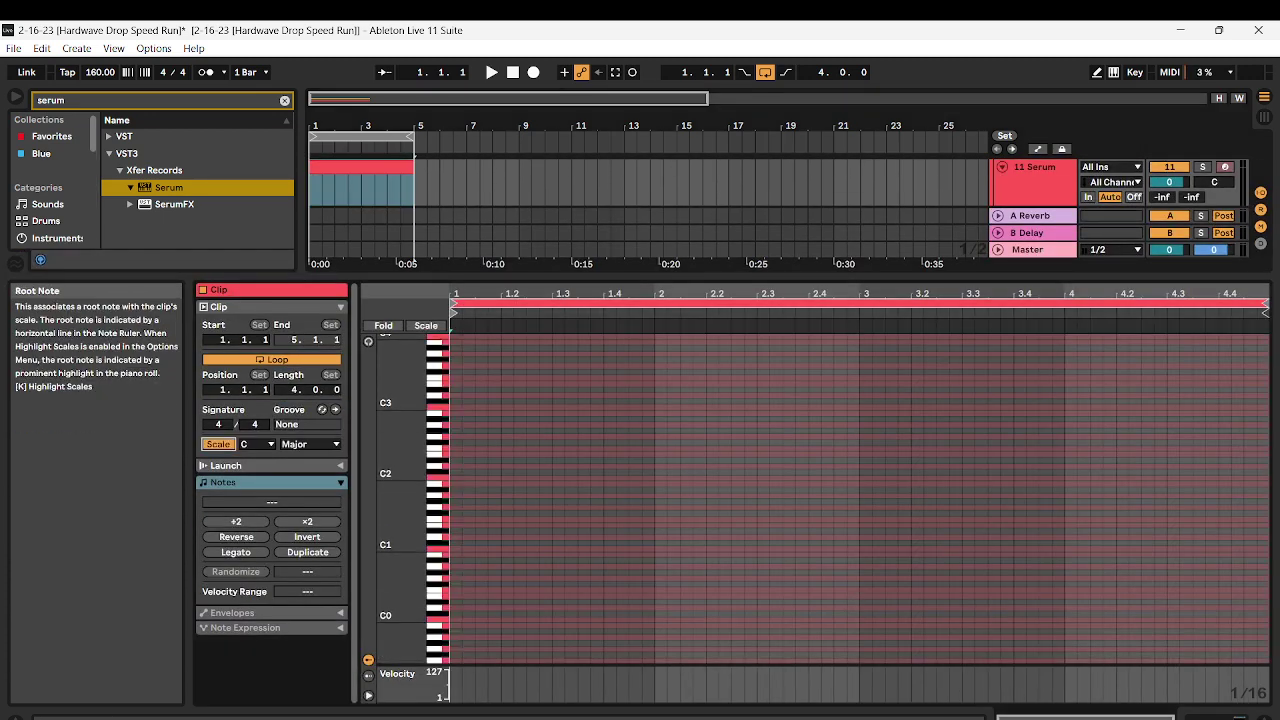
pyautogui.click(257, 444)
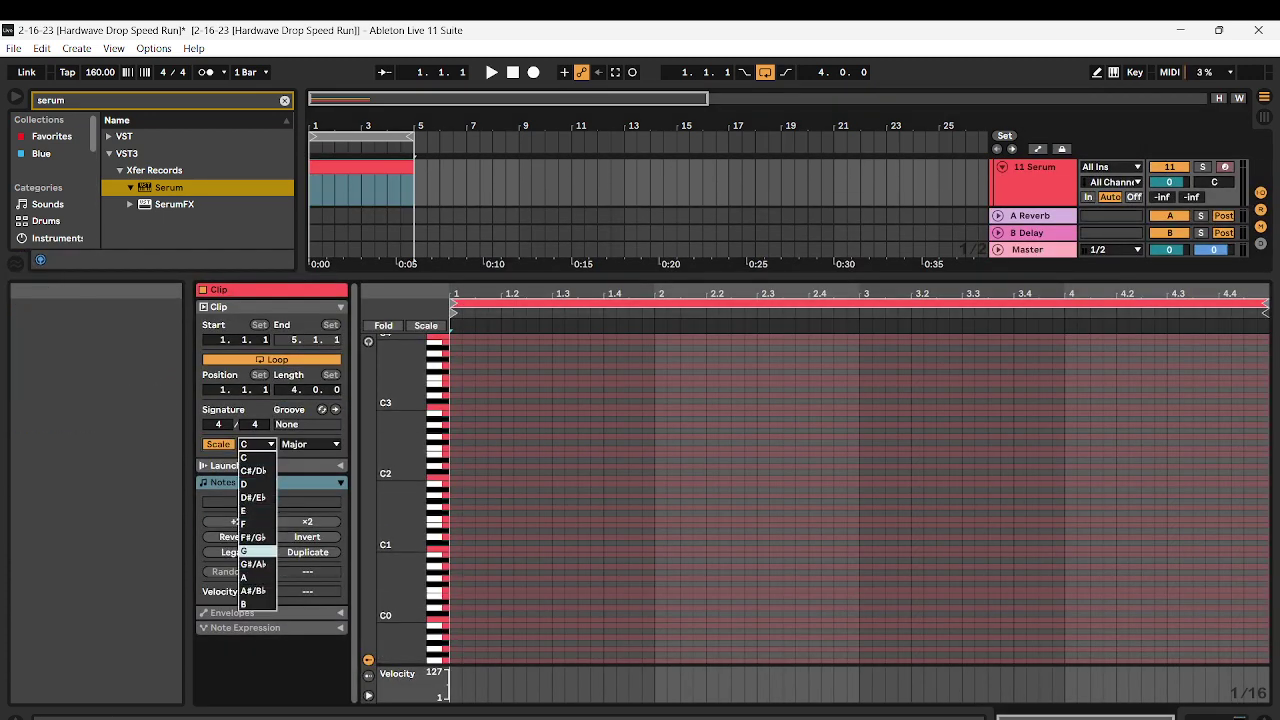
pyautogui.click(256, 551)
pyautogui.click(310, 444)
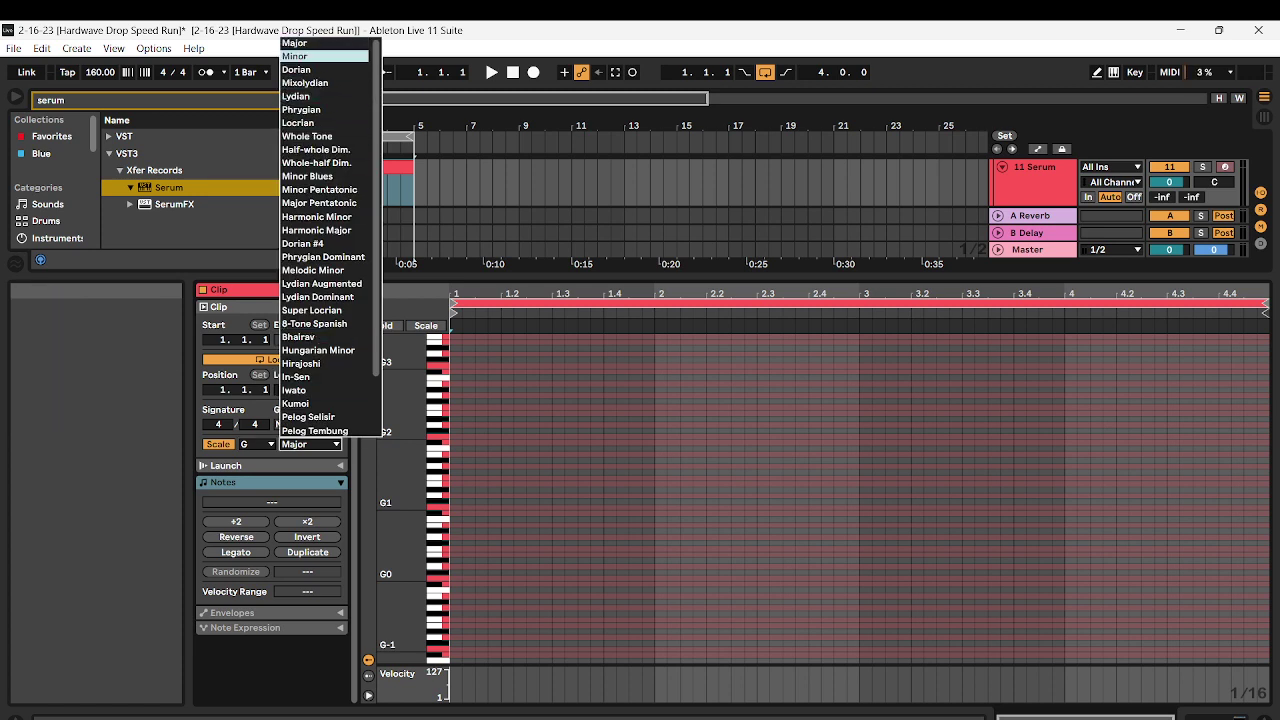
pyautogui.click(295, 56)
pyautogui.click(256, 444)
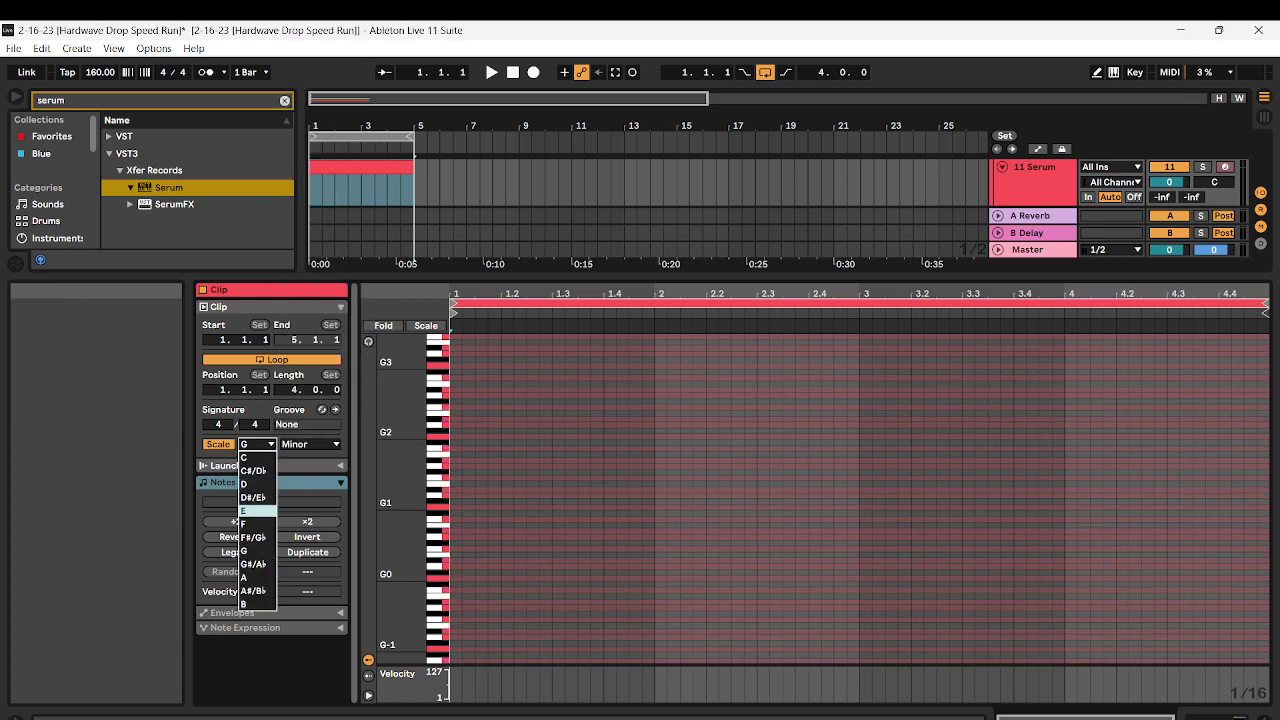
pyautogui.click(250, 604)
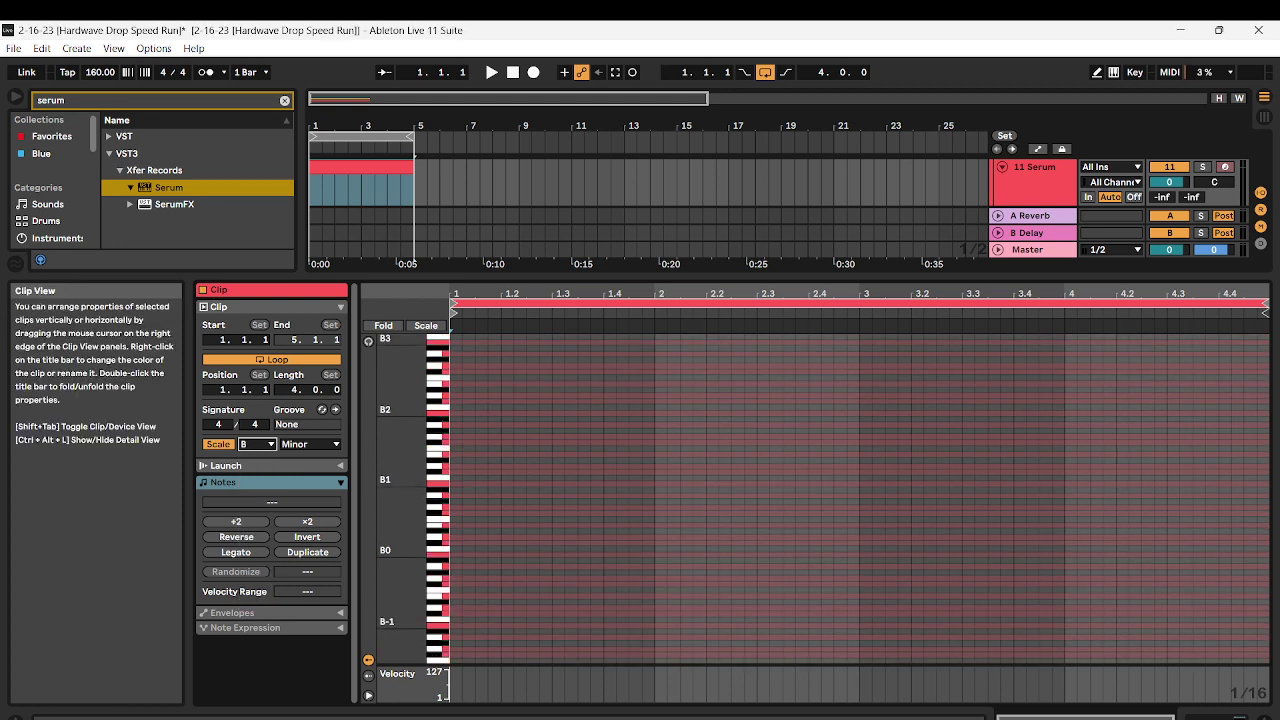
# Shrink the clip editor and fold the Serum clip's piano roll to its scale notes
pyautogui.moveTo(720, 277); pyautogui.dragTo(720, 410)
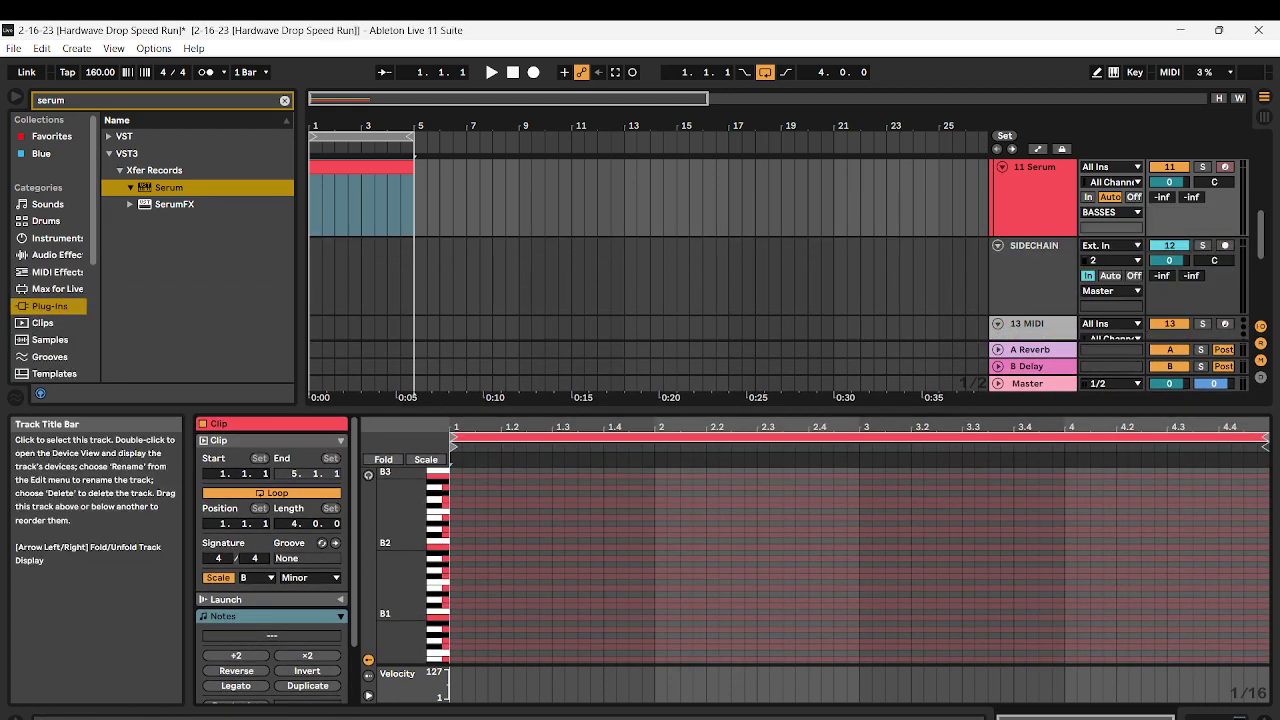
pyautogui.doubleClick(1034, 172)
pyautogui.doubleClick(349, 181)
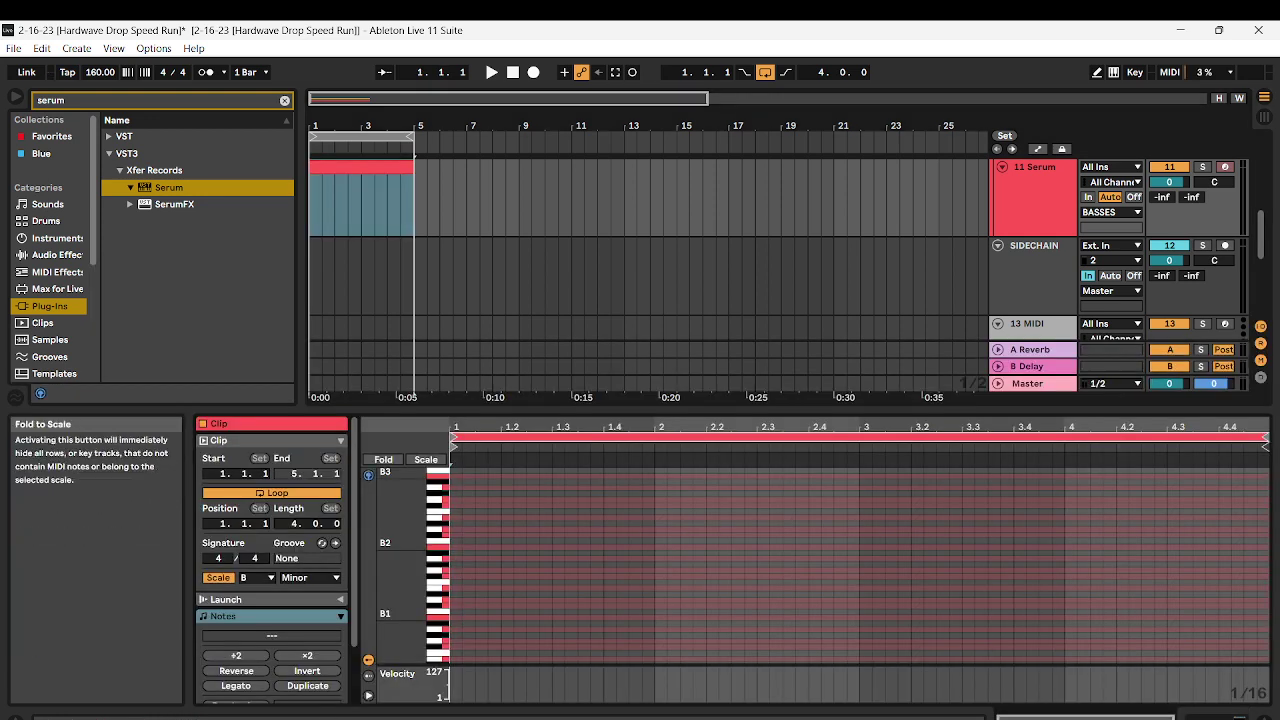
pyautogui.click(426, 459)
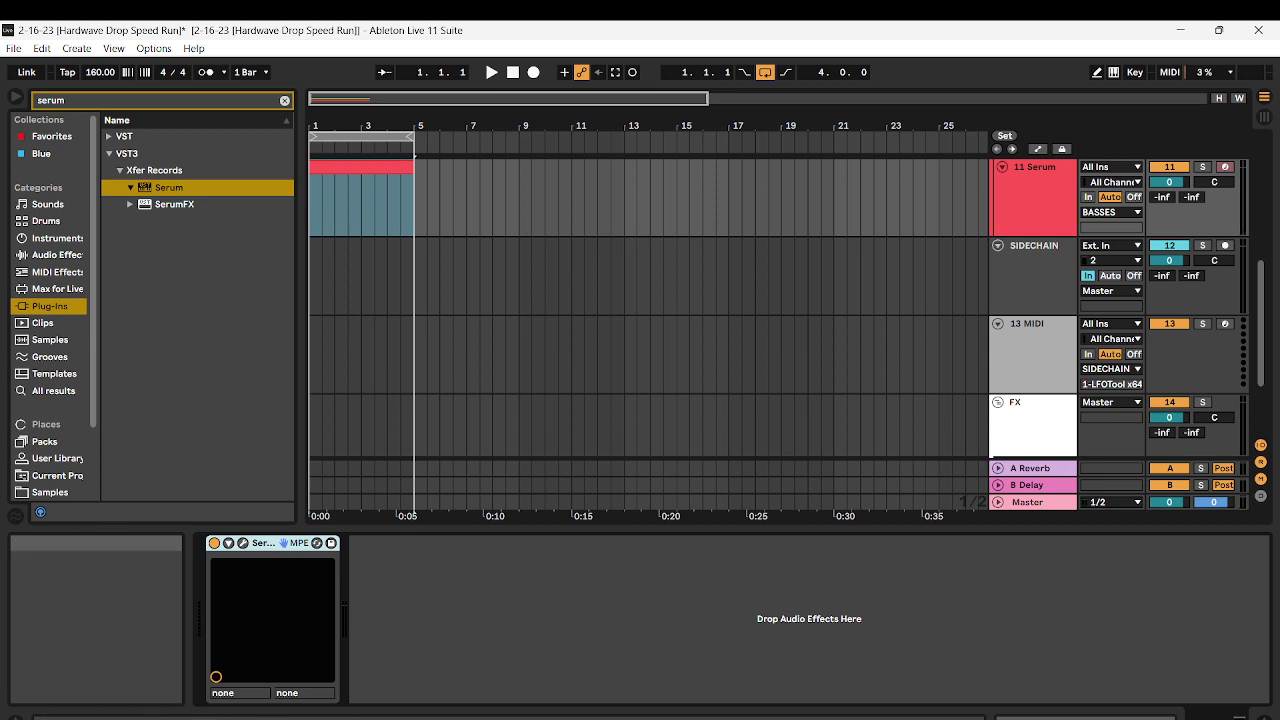
# In Serum, set oscillator A to octave -1 with 9 unison voices and adjust its blend and phase
pyautogui.click(242, 543)
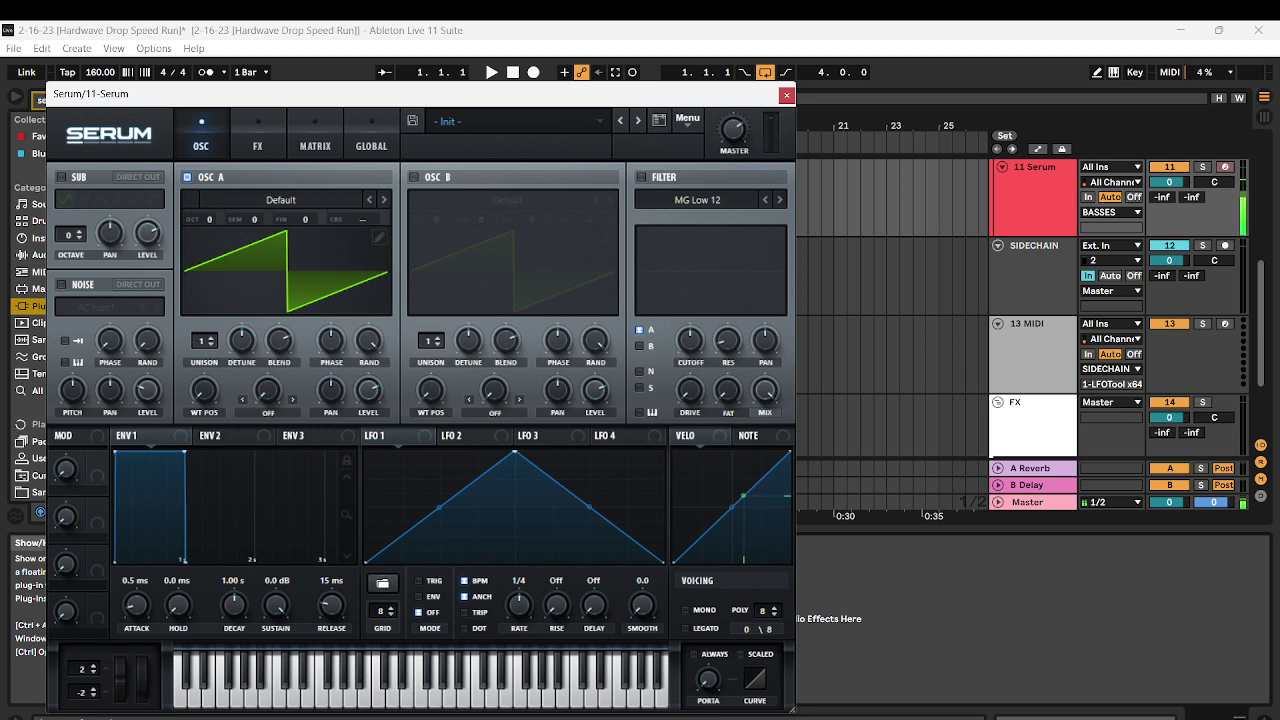
pyautogui.moveTo(209, 219); pyautogui.dragTo(209, 236)
pyautogui.moveTo(204, 341); pyautogui.dragTo(204, 310)
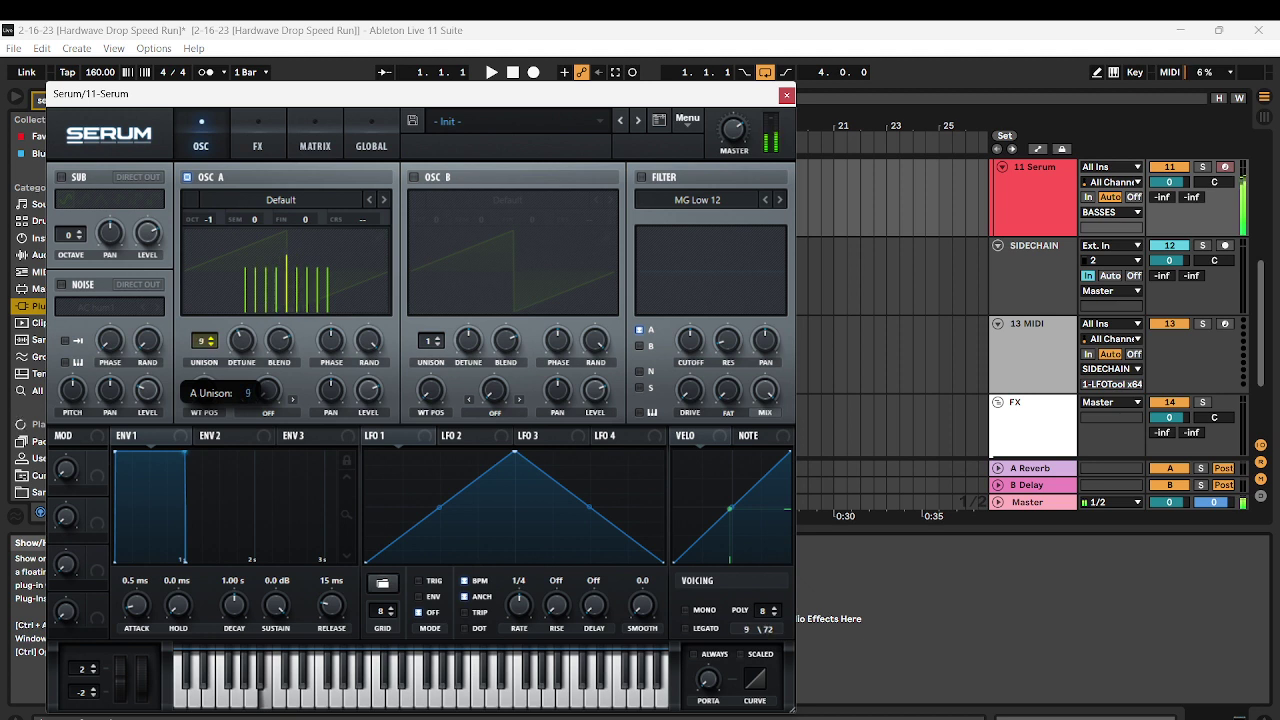
pyautogui.moveTo(279, 341); pyautogui.dragTo(331, 356)
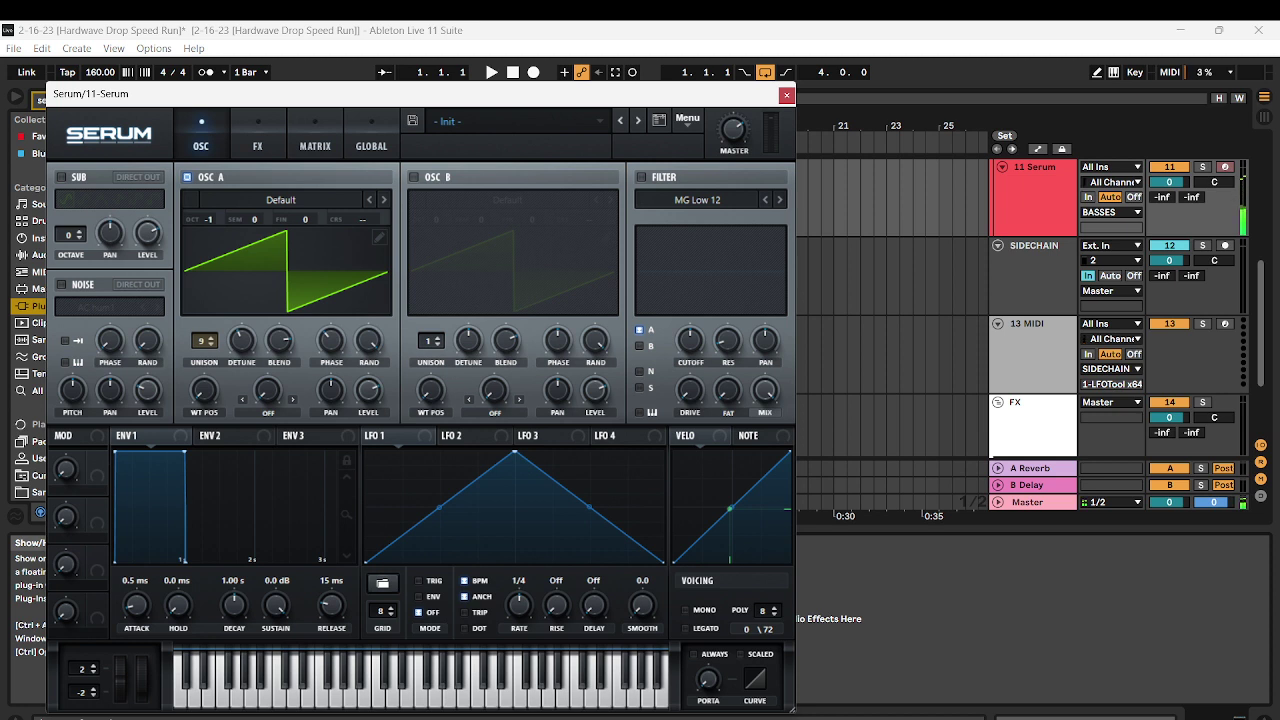
# Set oscillator A's warp mode to Bend +/- and adjust the warp amount to curve the saw wave
pyautogui.click(268, 412)
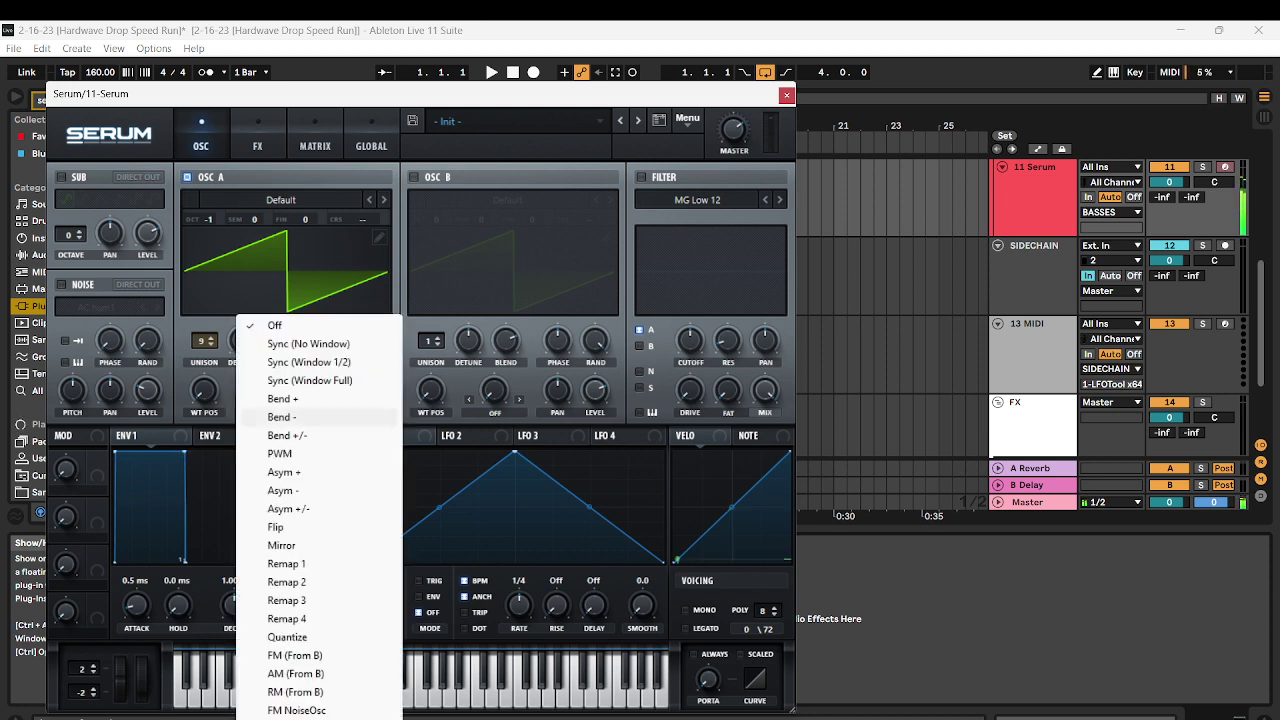
pyautogui.click(300, 436)
pyautogui.moveTo(267, 390); pyautogui.dragTo(267, 415)
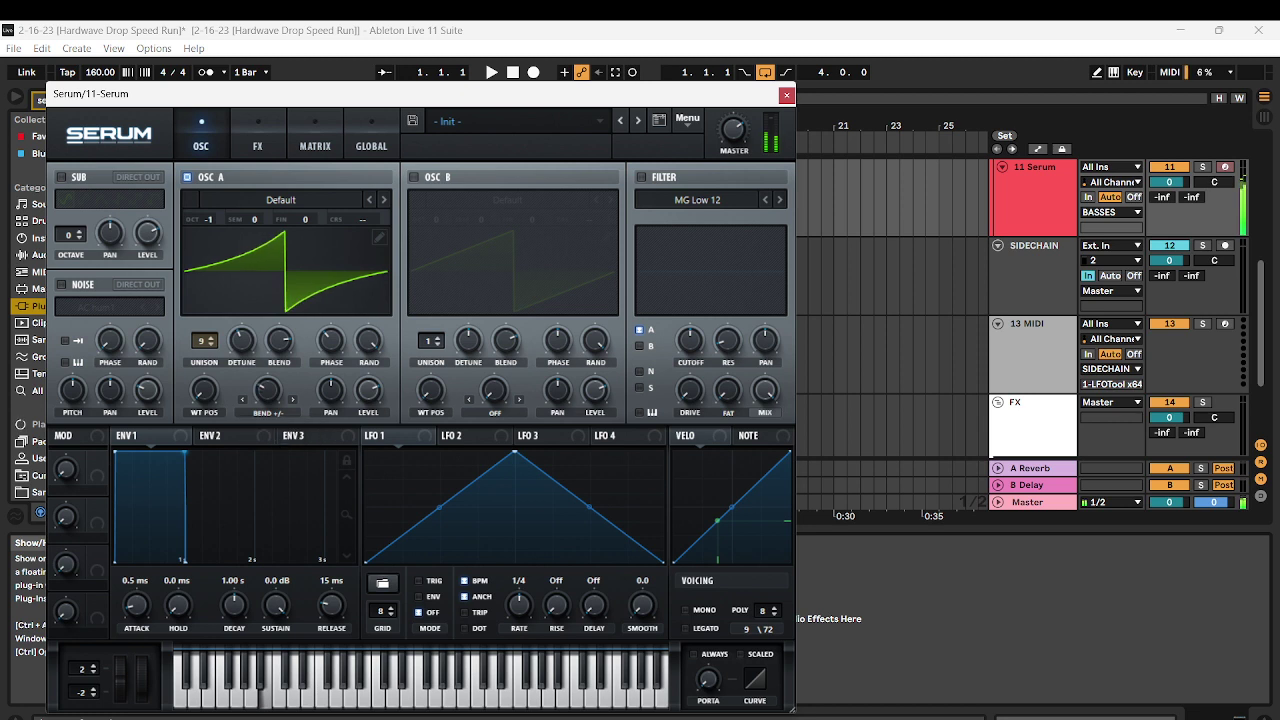
# Enable Serum's filter as MG Low 24, adjust its cutoff, and close the plug-in window
pyautogui.click(642, 177)
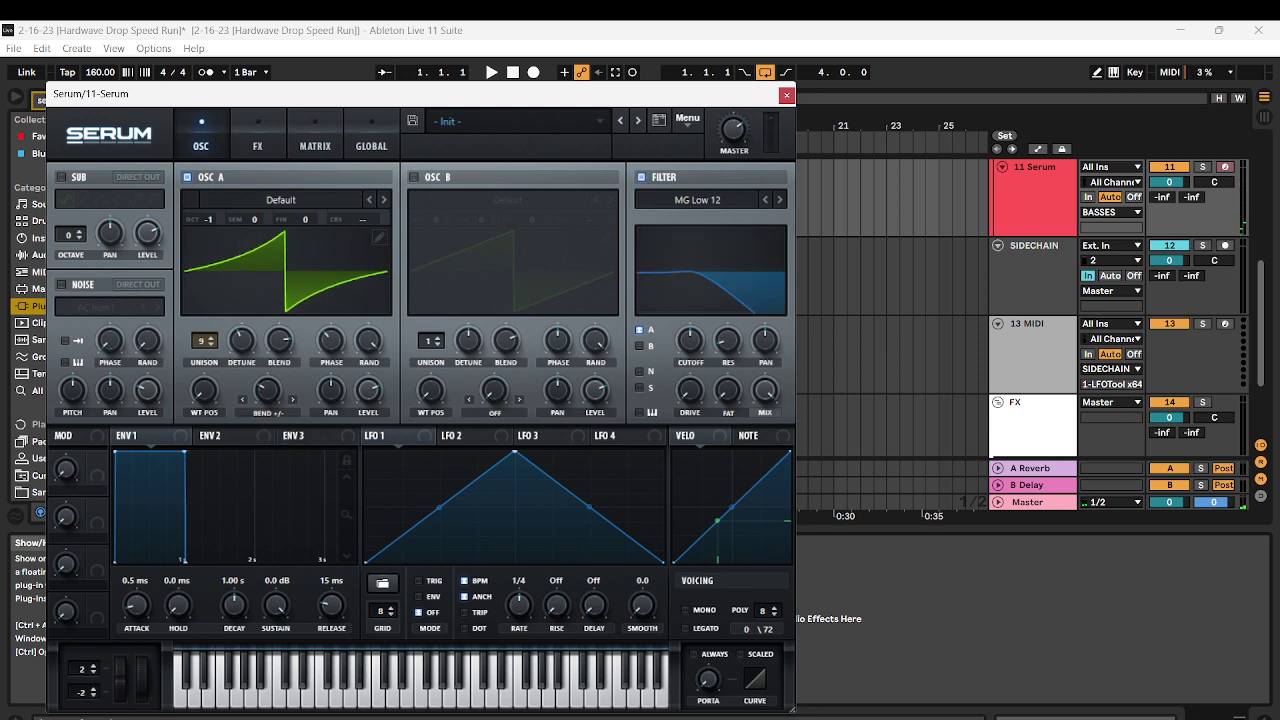
pyautogui.click(780, 199)
pyautogui.click(780, 199)
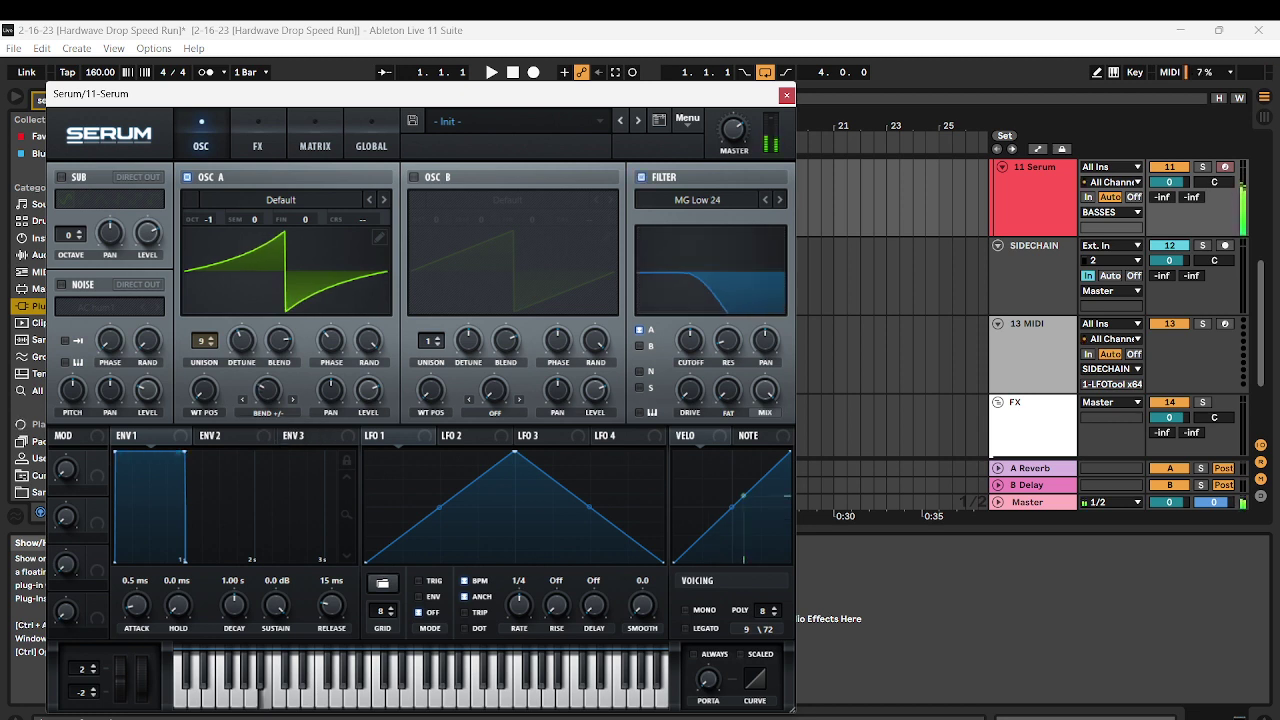
pyautogui.moveTo(690, 341); pyautogui.dragTo(690, 347)
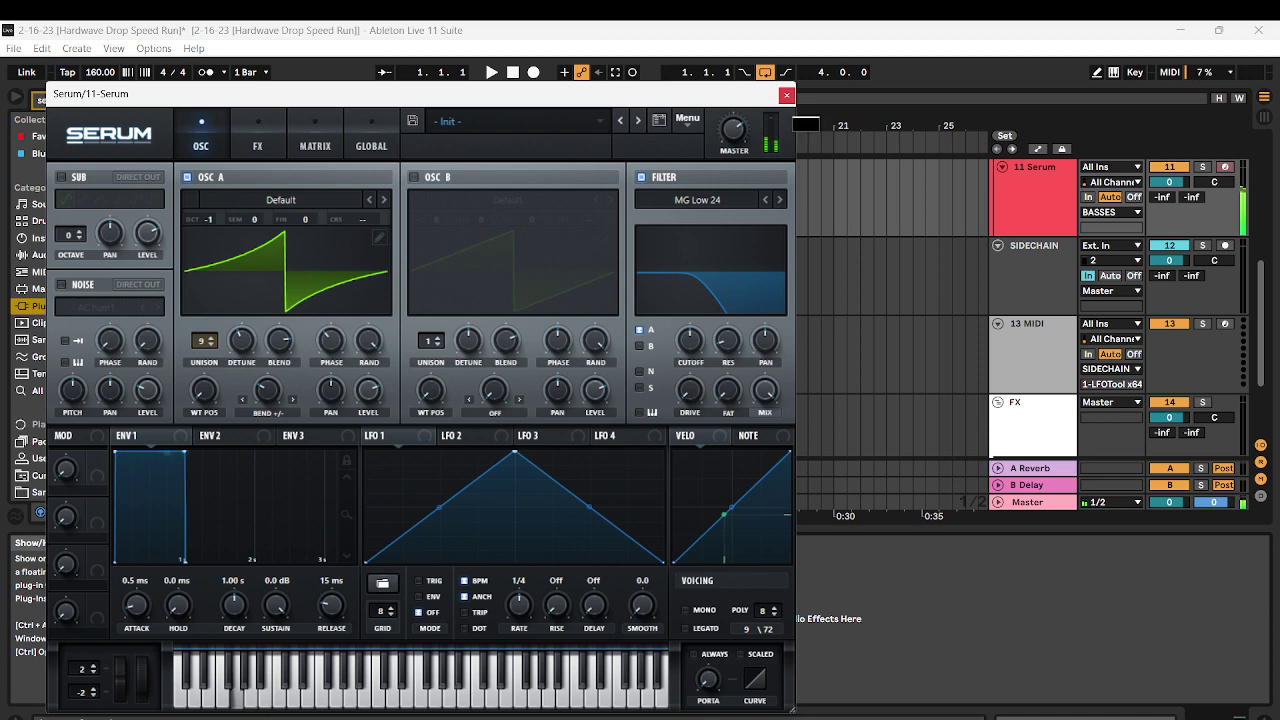
pyautogui.click(787, 95)
# Add a B1 note at the start of the Serum clip and extend it to one full bar
pyautogui.doubleClick(362, 167)
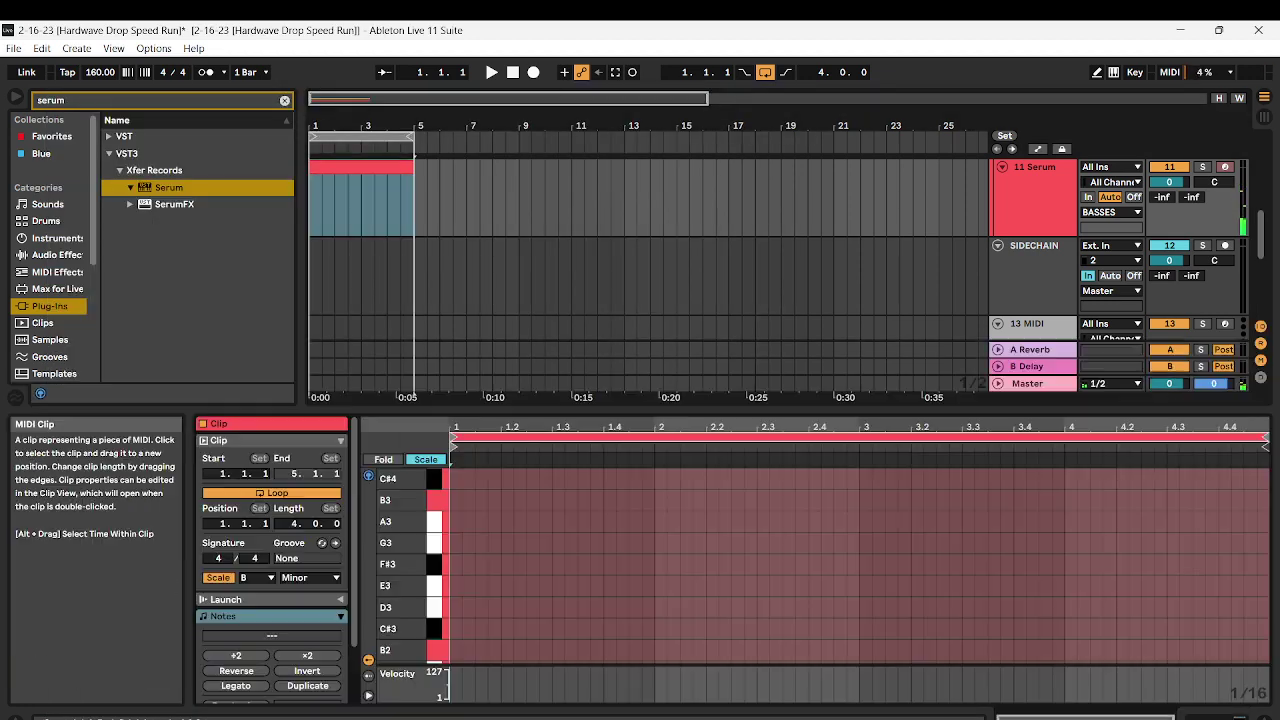
pyautogui.scroll(-5, 860, 565)
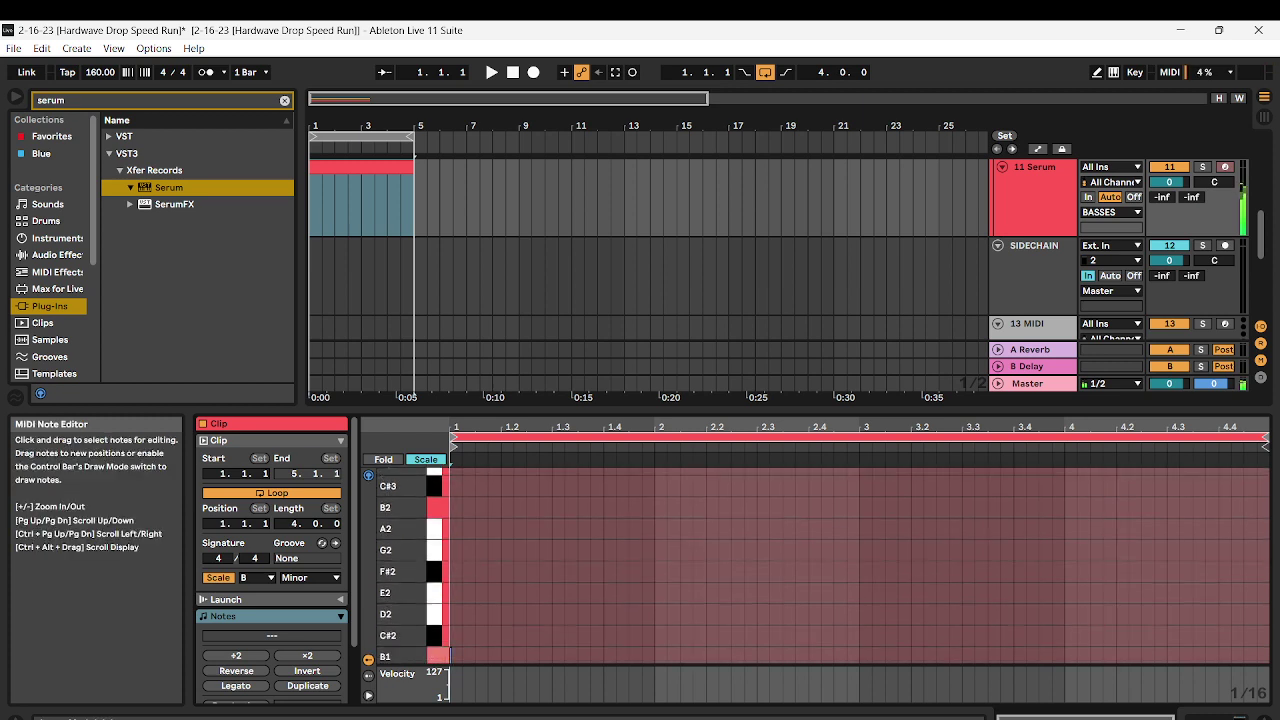
pyautogui.doubleClick(455, 603)
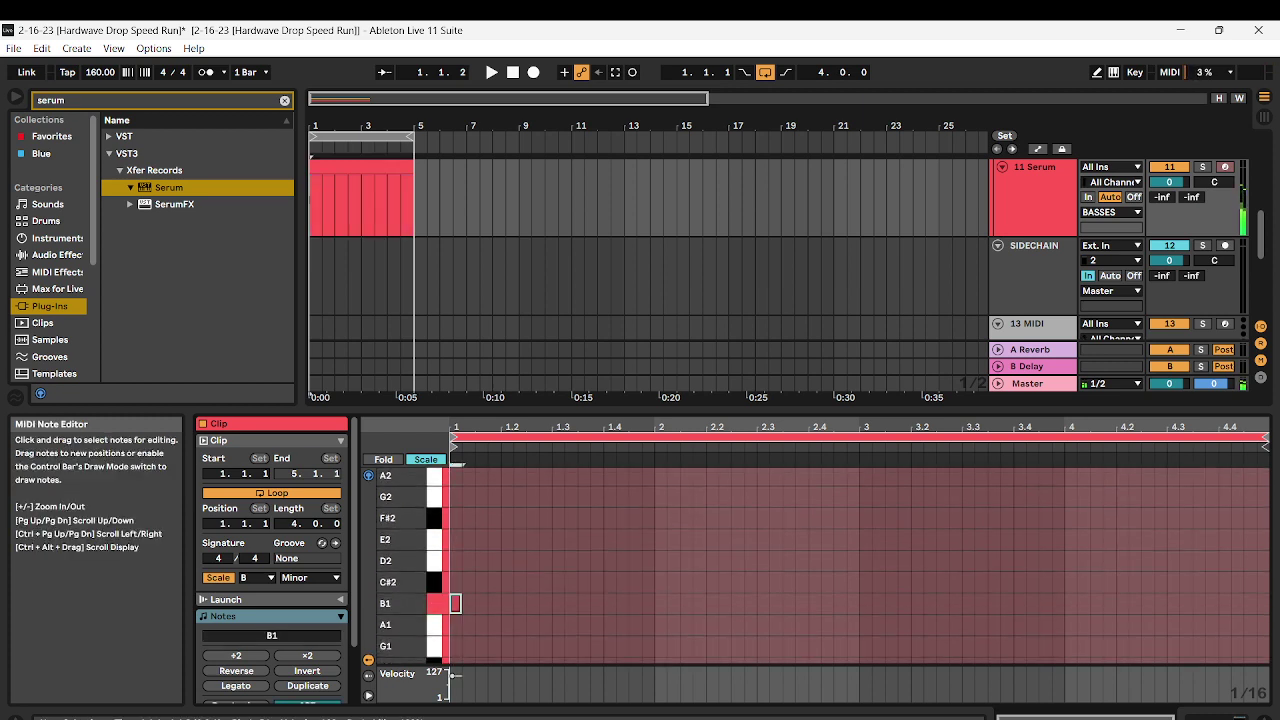
pyautogui.moveTo(460, 603); pyautogui.dragTo(654, 603)
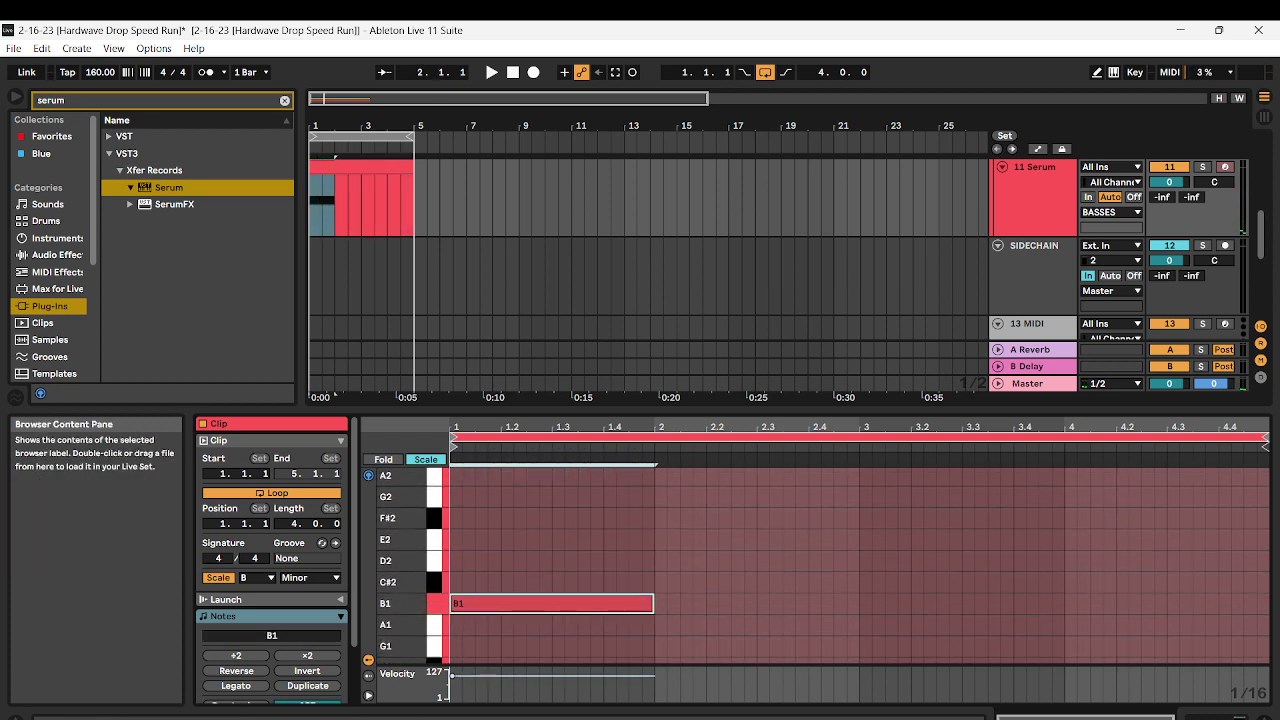
# Set the project tempo to 155 BPM
pyautogui.moveTo(98, 72); pyautogui.dragTo(98, 112)
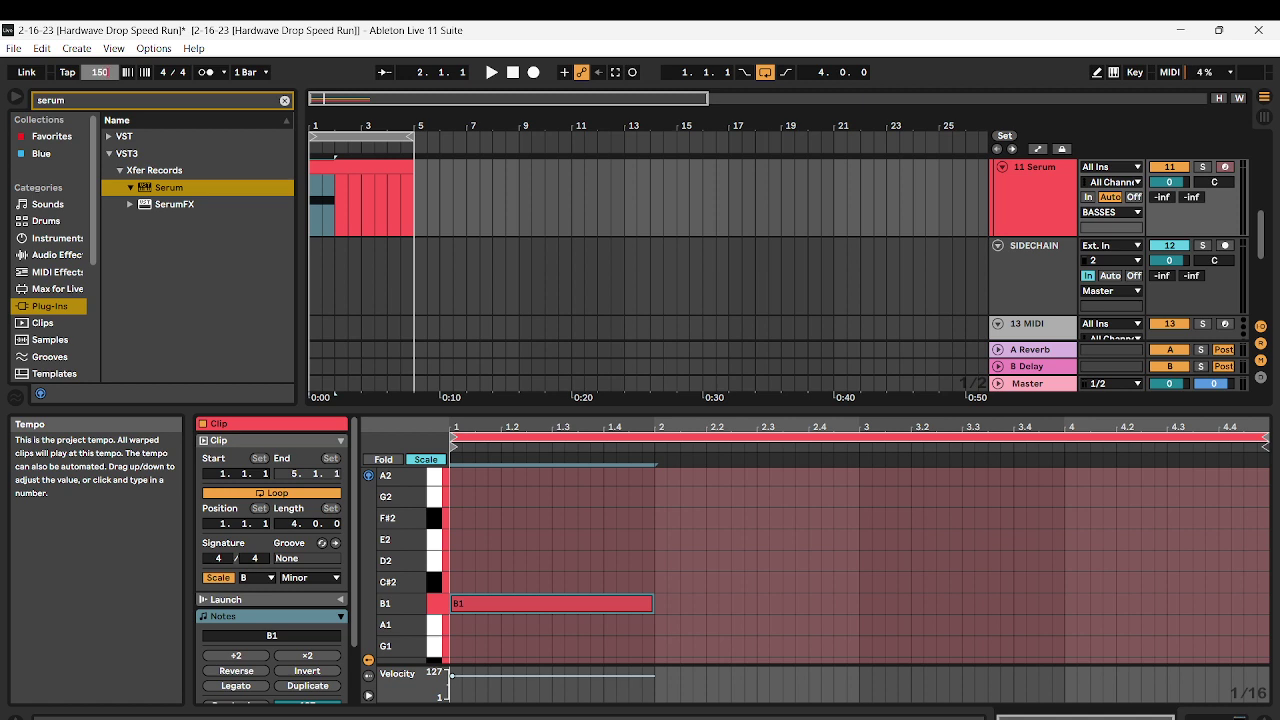
pyautogui.write('155')
pyautogui.press('Return')
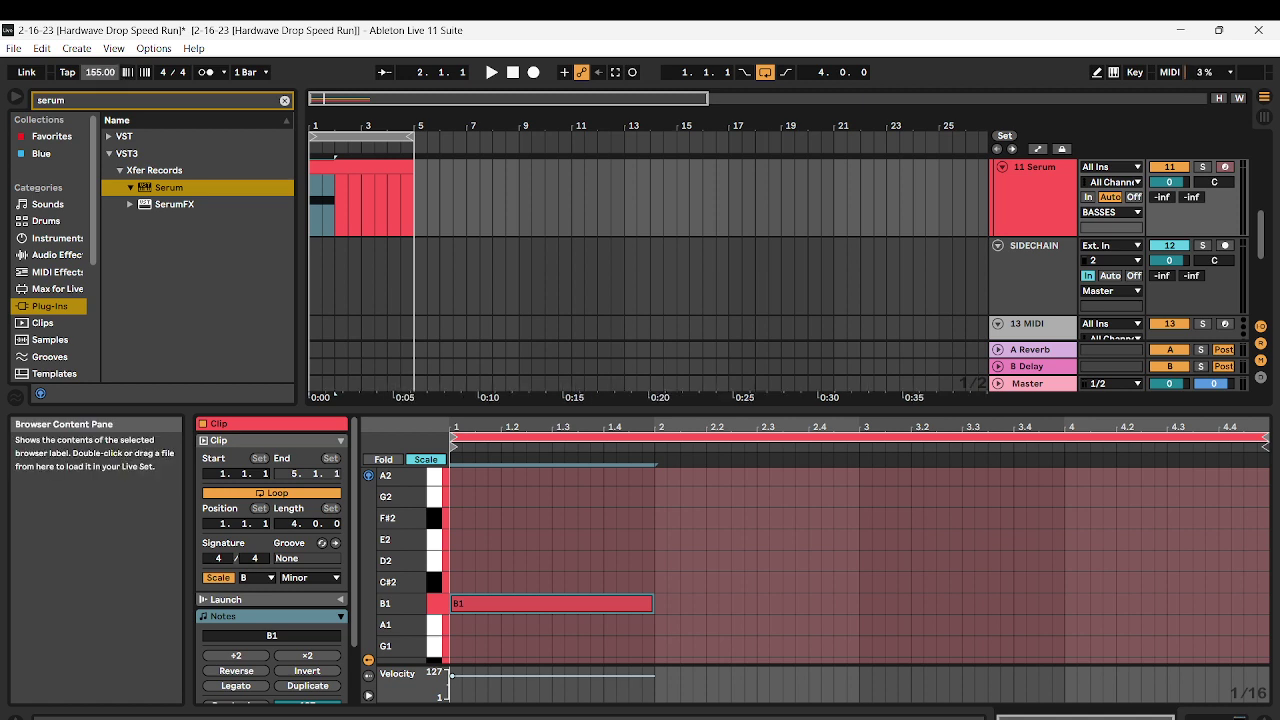
# Add a one-bar A1 note at bar 2 and a one-bar G1 note at bar 3, and audition the line
pyautogui.moveTo(552, 604); pyautogui.dragTo(962, 646)
pyautogui.press('space')
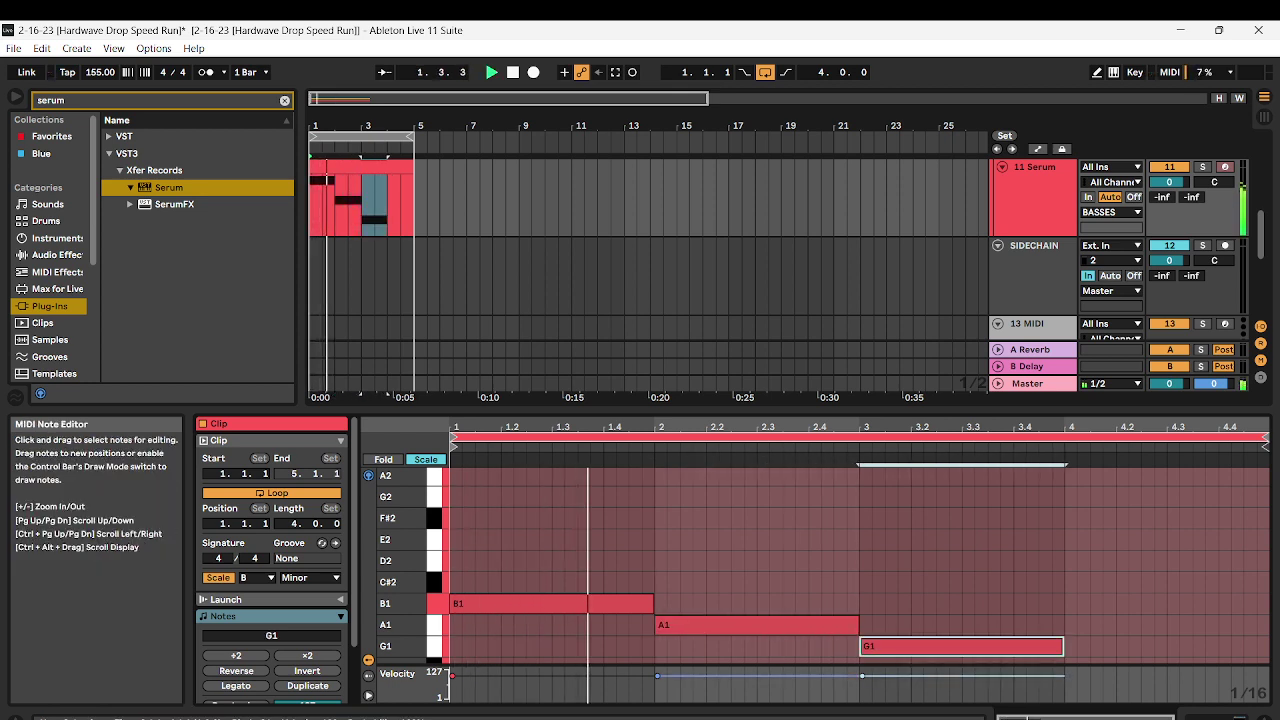
pyautogui.press('space')
# Lengthen the B1 note to two bars, shift A1 and G1 to bars 3 and 4, and audition the pattern
pyautogui.moveTo(653, 604); pyautogui.dragTo(858, 604)
pyautogui.moveTo(757, 625); pyautogui.dragTo(1168, 646)
pyautogui.press('space')
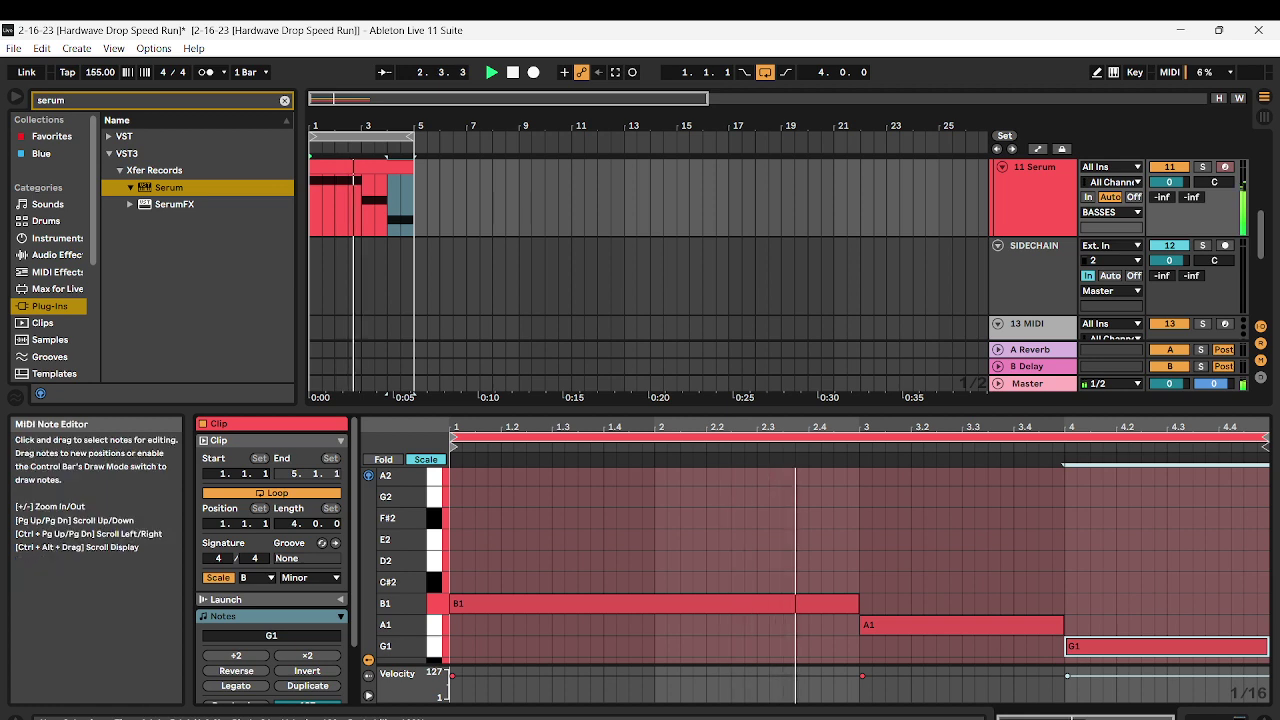
pyautogui.press('space')
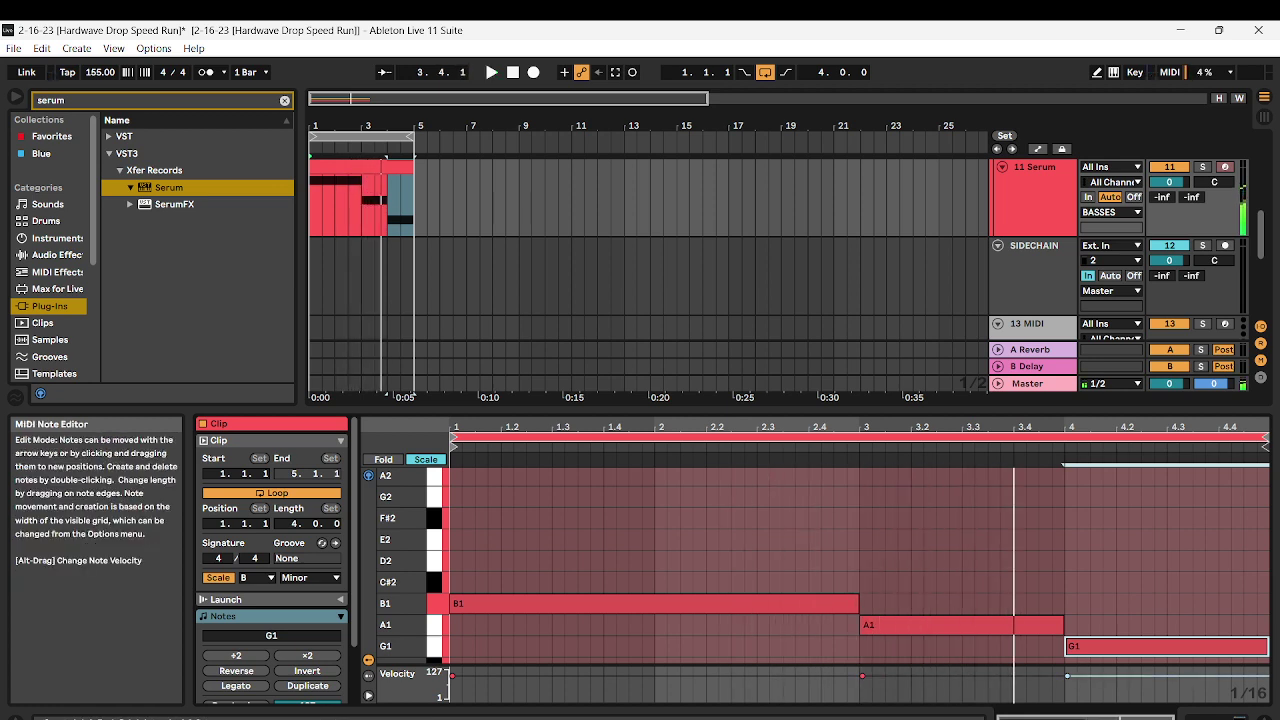
# Turn off looping for the Serum clip and extend the clip to eight bars
pyautogui.moveTo(412, 167); pyautogui.dragTo(519, 167)
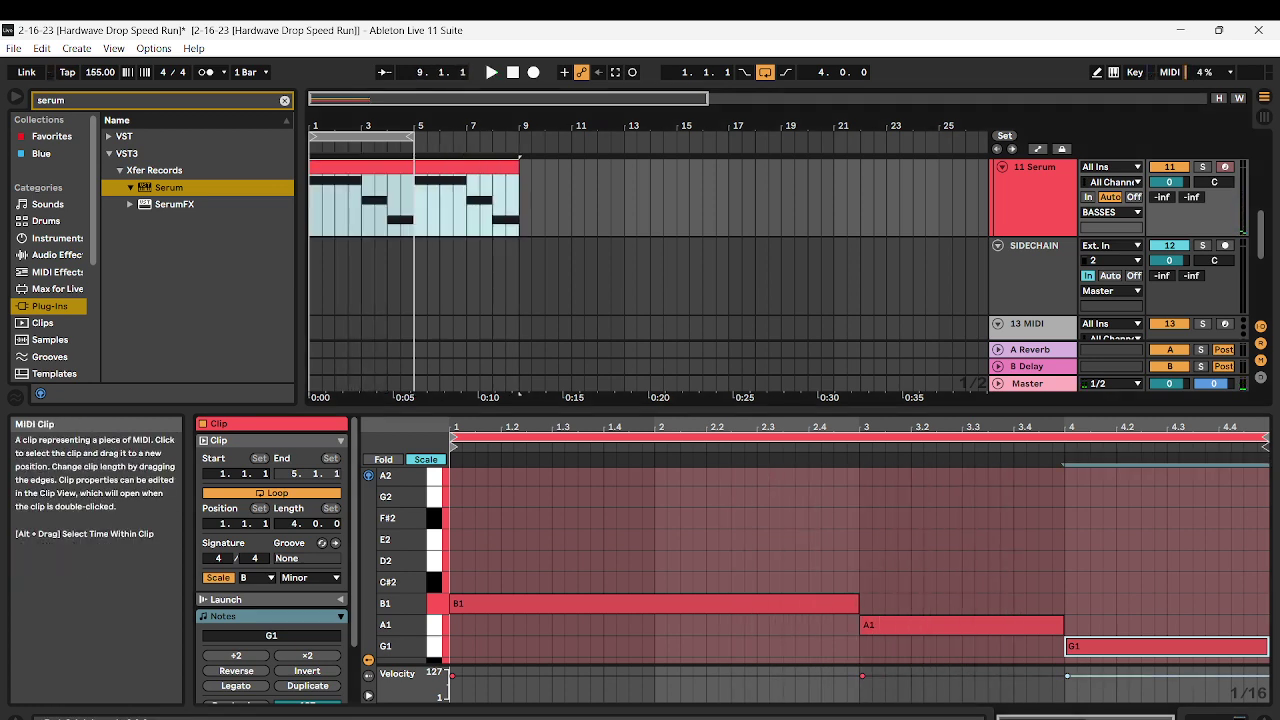
pyautogui.click(271, 493)
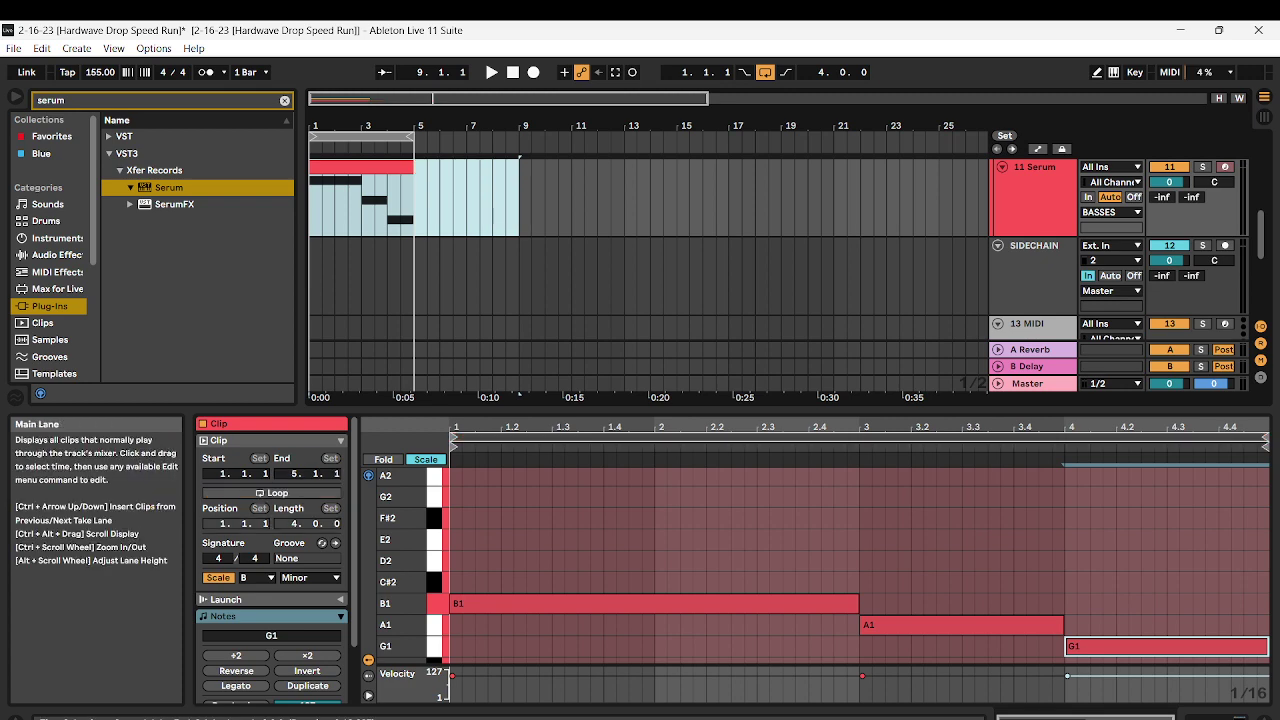
pyautogui.moveTo(518, 167)
pyautogui.mouseDown()
pyautogui.moveTo(506, 167)
pyautogui.moveTo(519, 167)
pyautogui.mouseUp()
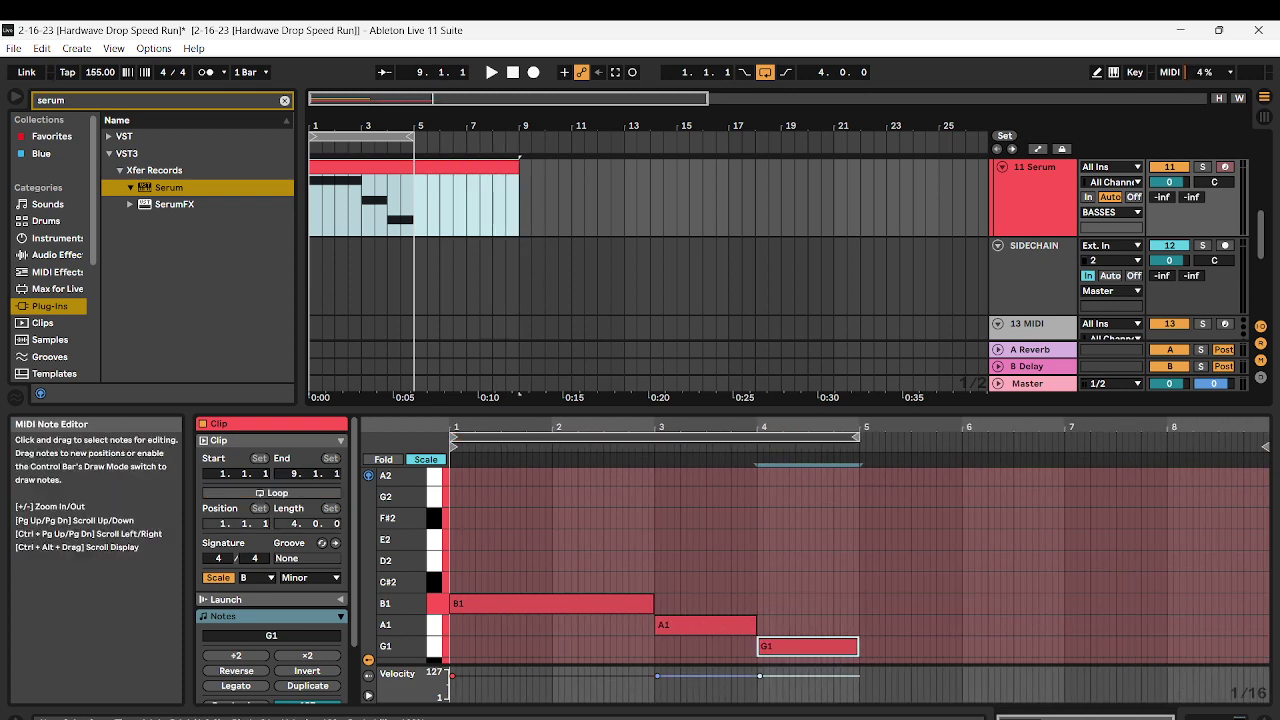
# Lengthen A1 to two bars, make G1 fill bars 5 to 8, and extend the arrangement loop to eight bars
pyautogui.moveTo(755, 625); pyautogui.dragTo(1273, 646)
pyautogui.press('space')
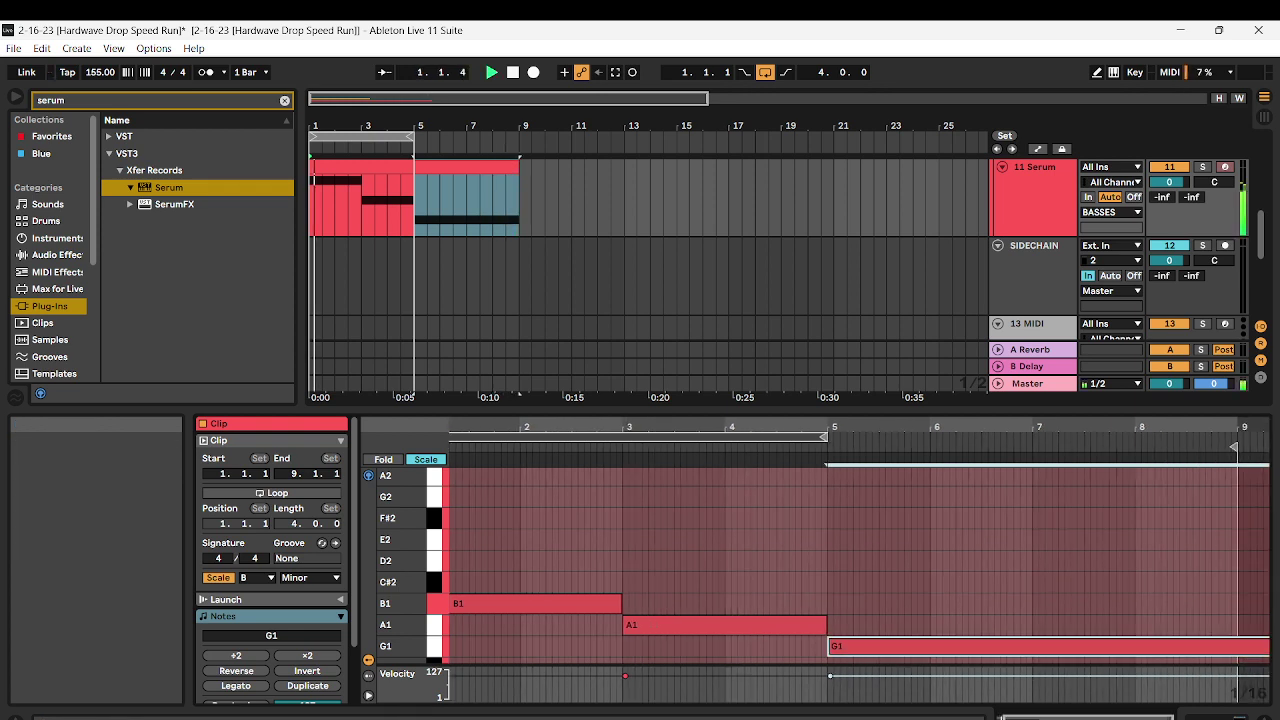
pyautogui.moveTo(411, 137); pyautogui.dragTo(518, 137)
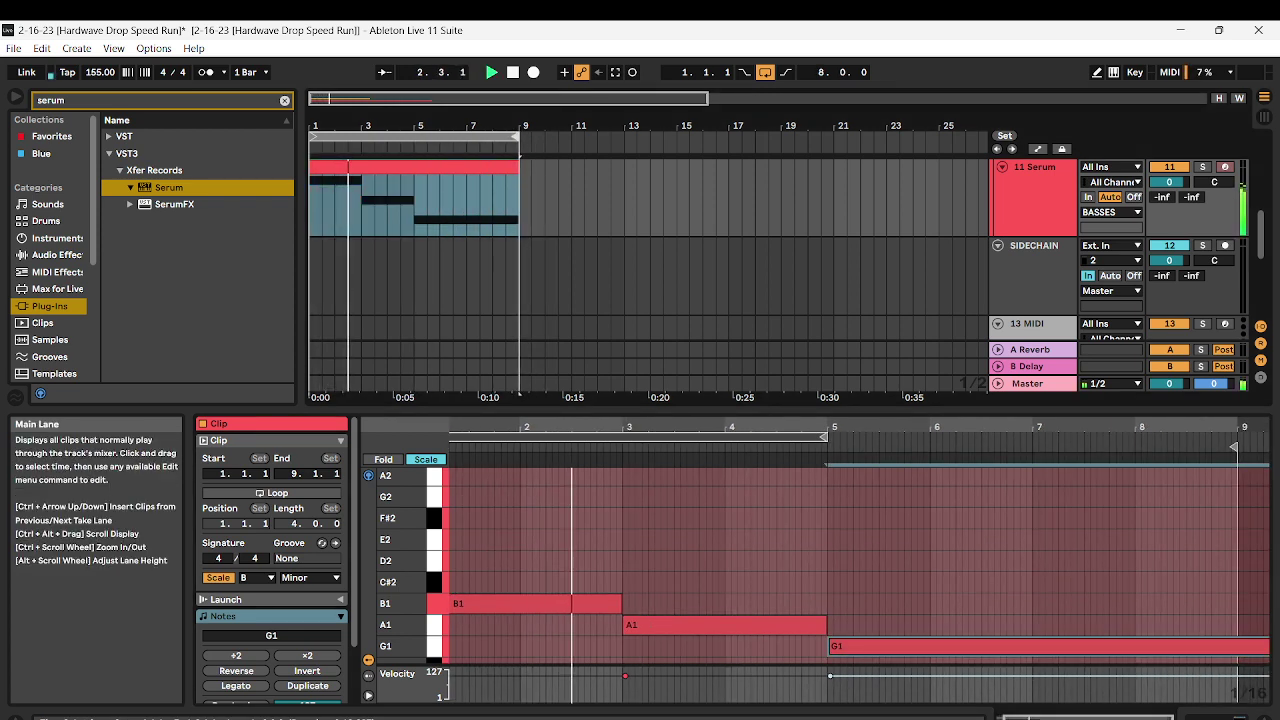
# Reopen Serum on its track, enable mono and legato voicing, and adjust the portamento time
pyautogui.doubleClick(1034, 190)
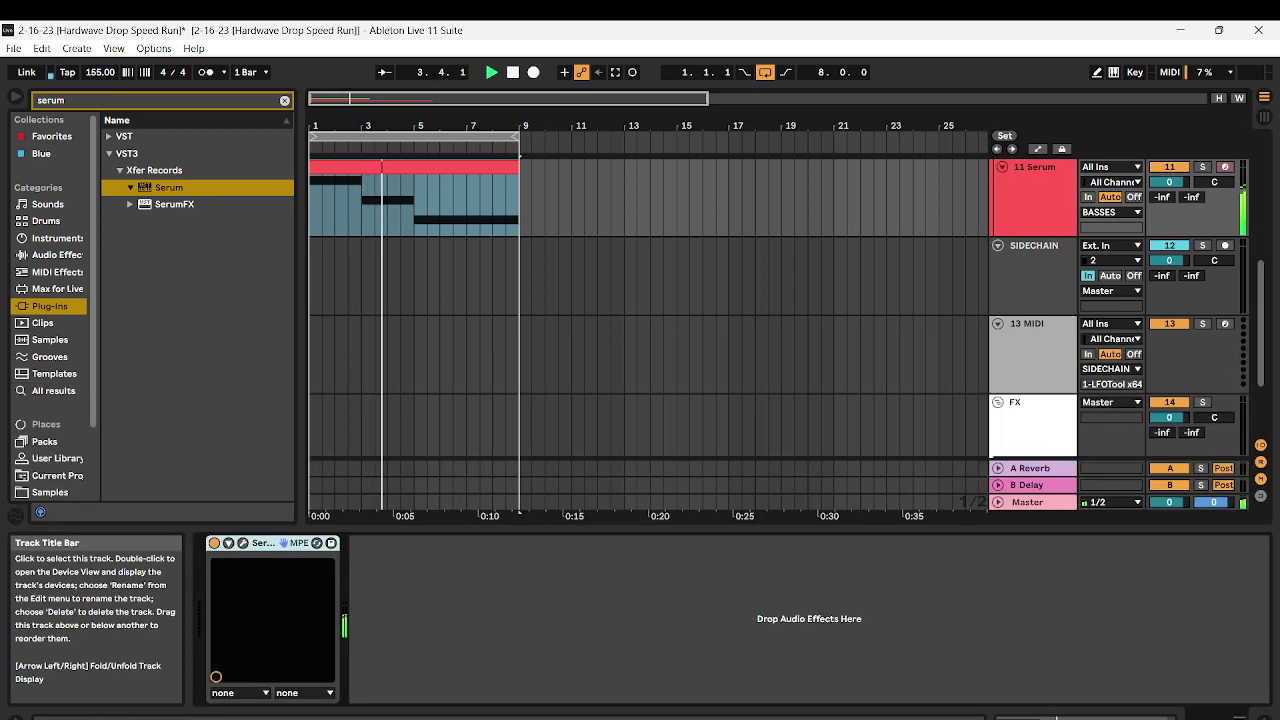
pyautogui.click(242, 543)
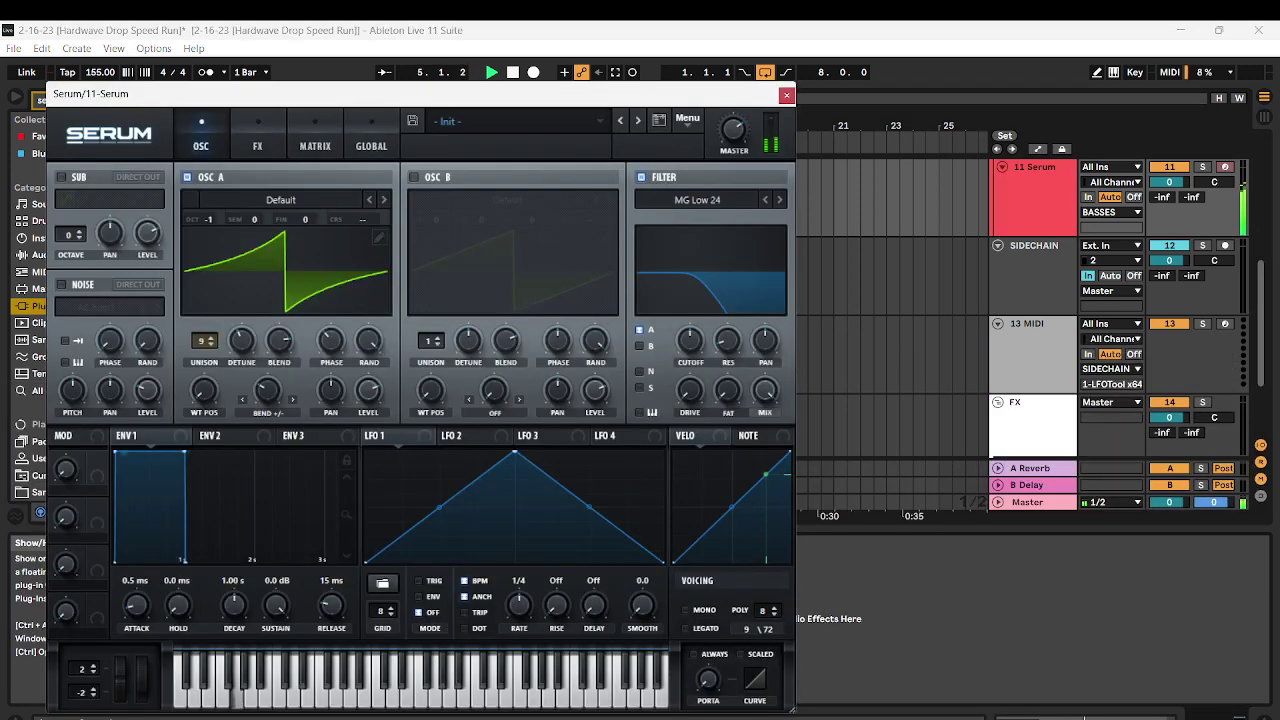
pyautogui.click(686, 610)
pyautogui.moveTo(708, 680); pyautogui.dragTo(708, 662)
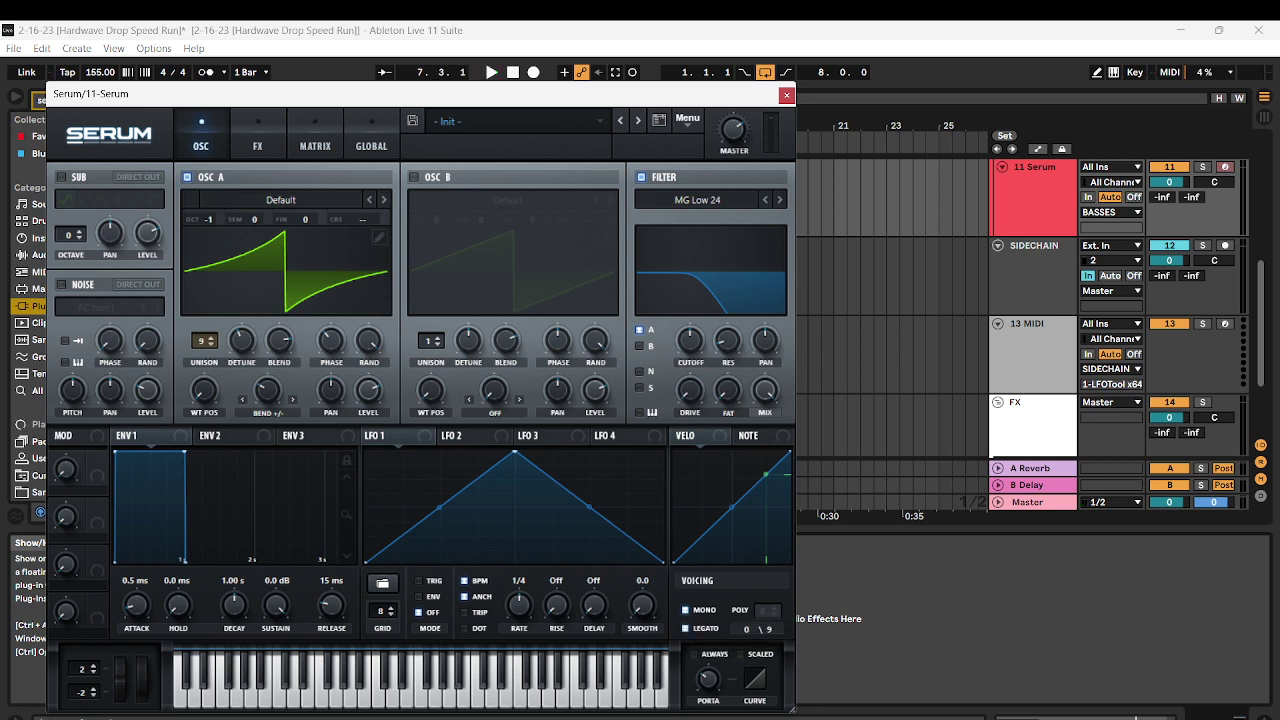
# Enable oscillator B at octave -1 with 7 unison voices, and lower the Serum track volume to -4.6 dB
pyautogui.click(414, 177)
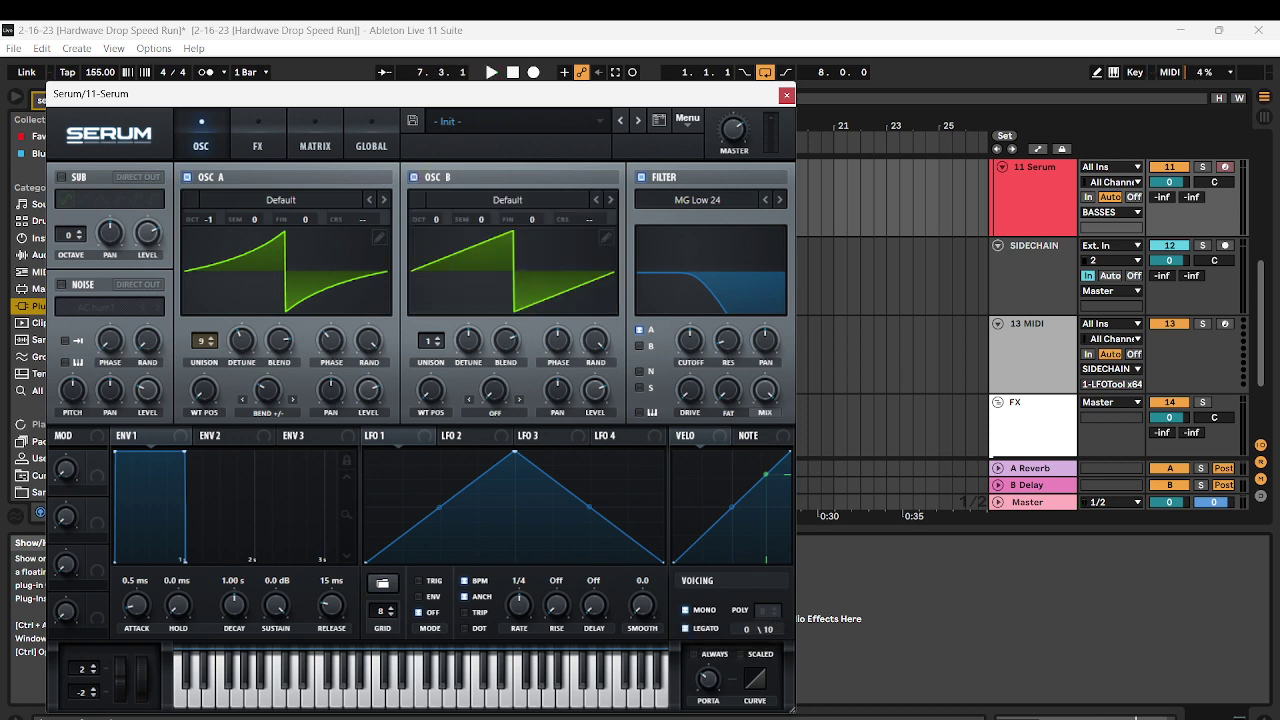
pyautogui.moveTo(432, 219); pyautogui.dragTo(432, 232)
pyautogui.moveTo(469, 341); pyautogui.dragTo(430, 317)
pyautogui.moveTo(1169, 182); pyautogui.dragTo(1169, 194)
pyautogui.press('space')
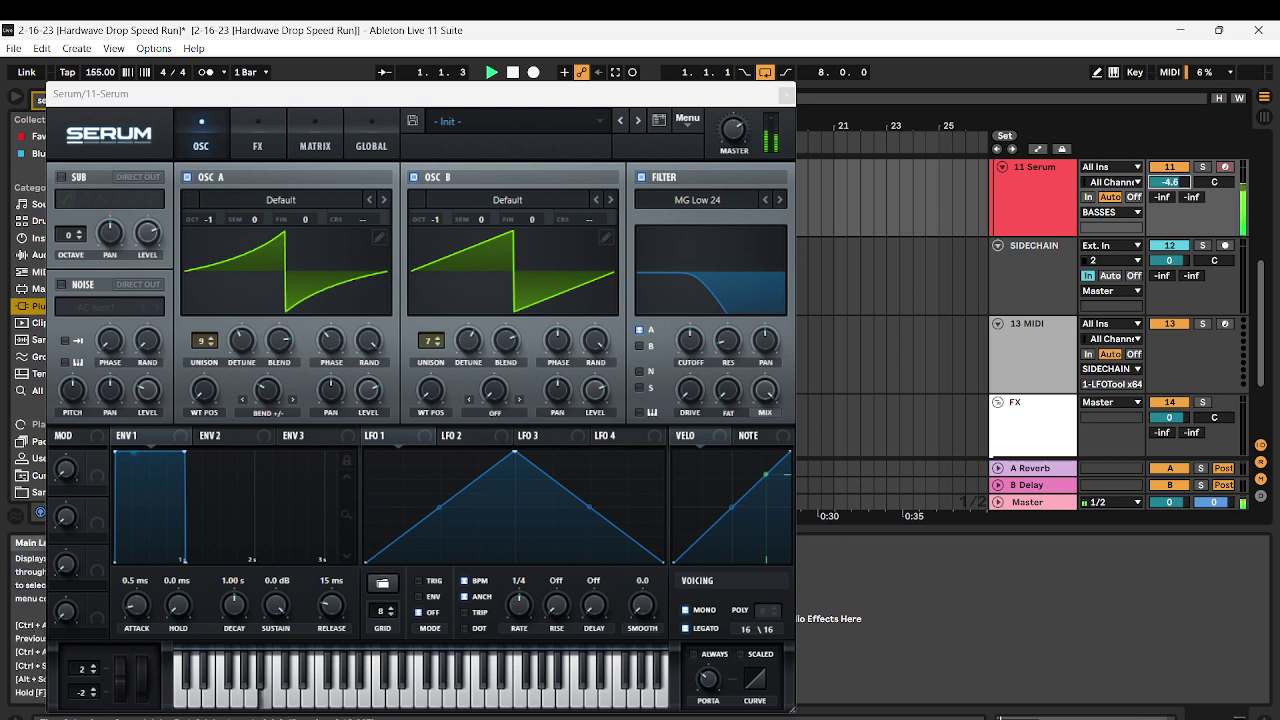
# Route oscillator B through the filter, set it to 9 unison voices, turn on always-on portamento, and close Serum
pyautogui.click(640, 346)
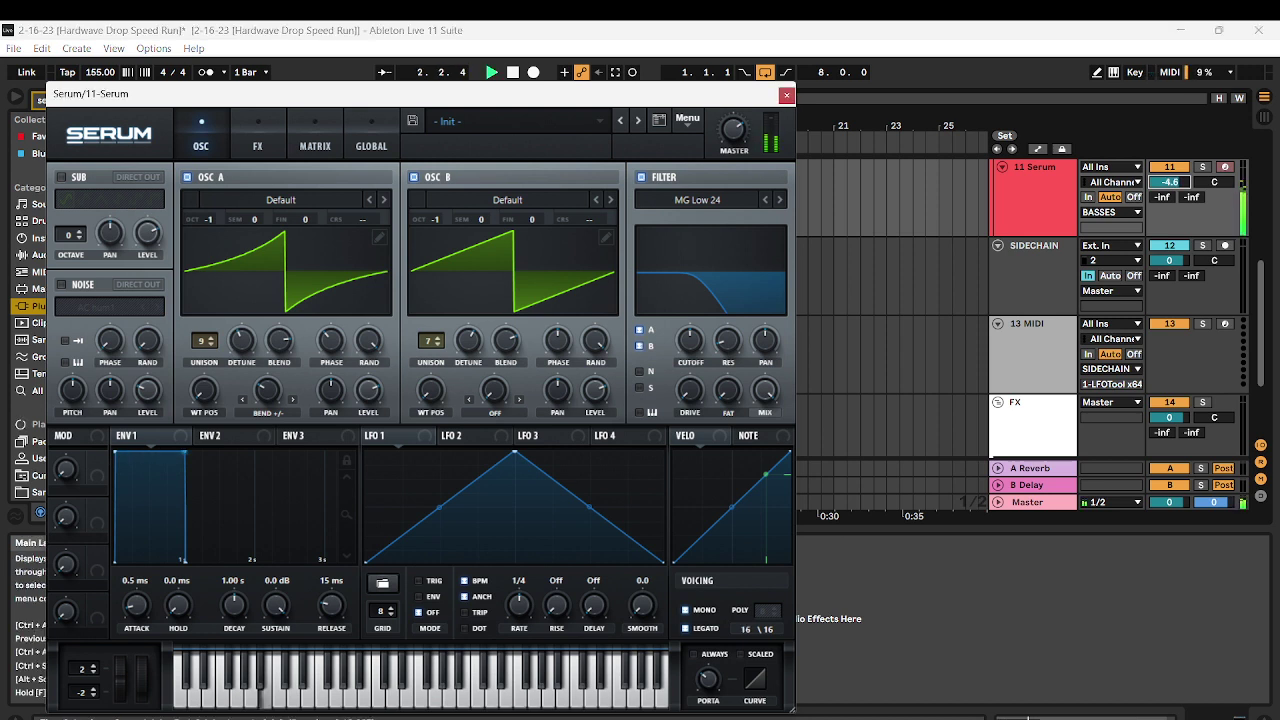
pyautogui.moveTo(469, 341)
pyautogui.mouseDown()
pyautogui.moveTo(431, 328)
pyautogui.moveTo(469, 344)
pyautogui.mouseUp()
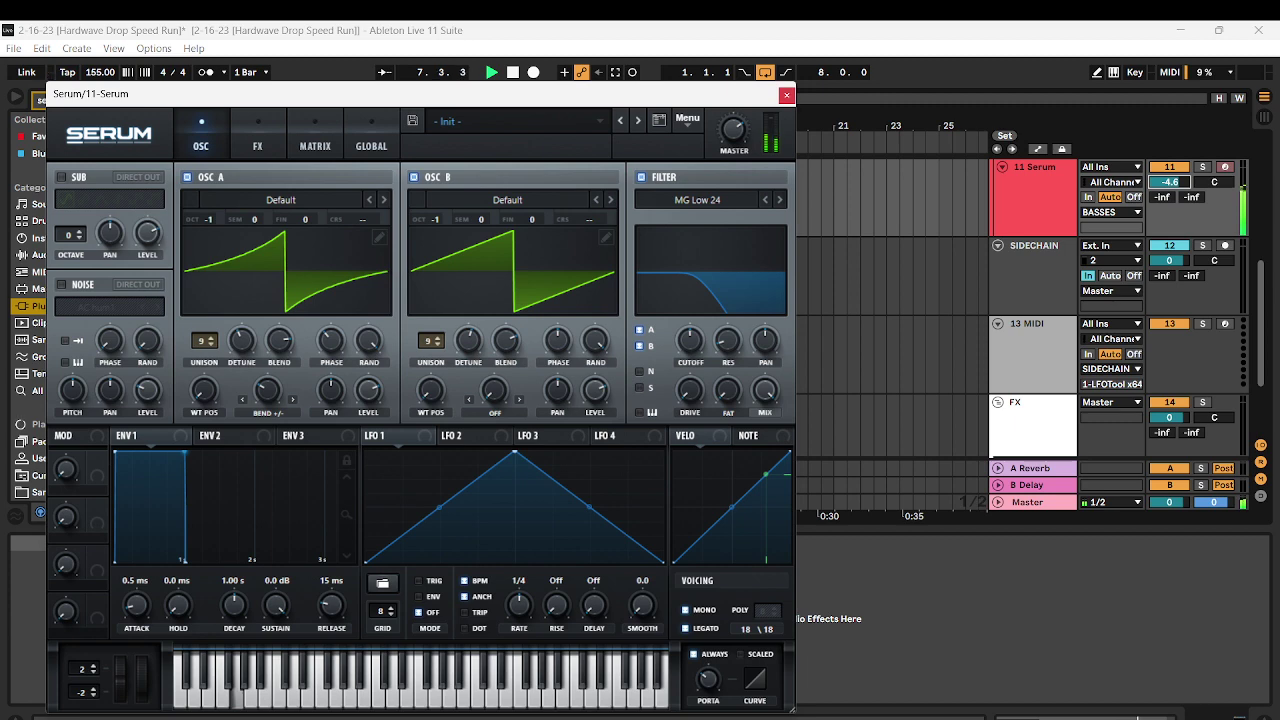
pyautogui.click(787, 95)
pyautogui.press('space')
# Add a short D2 note at the start of bar 8 in the Serum clip and audition the slide
pyautogui.doubleClick(480, 167)
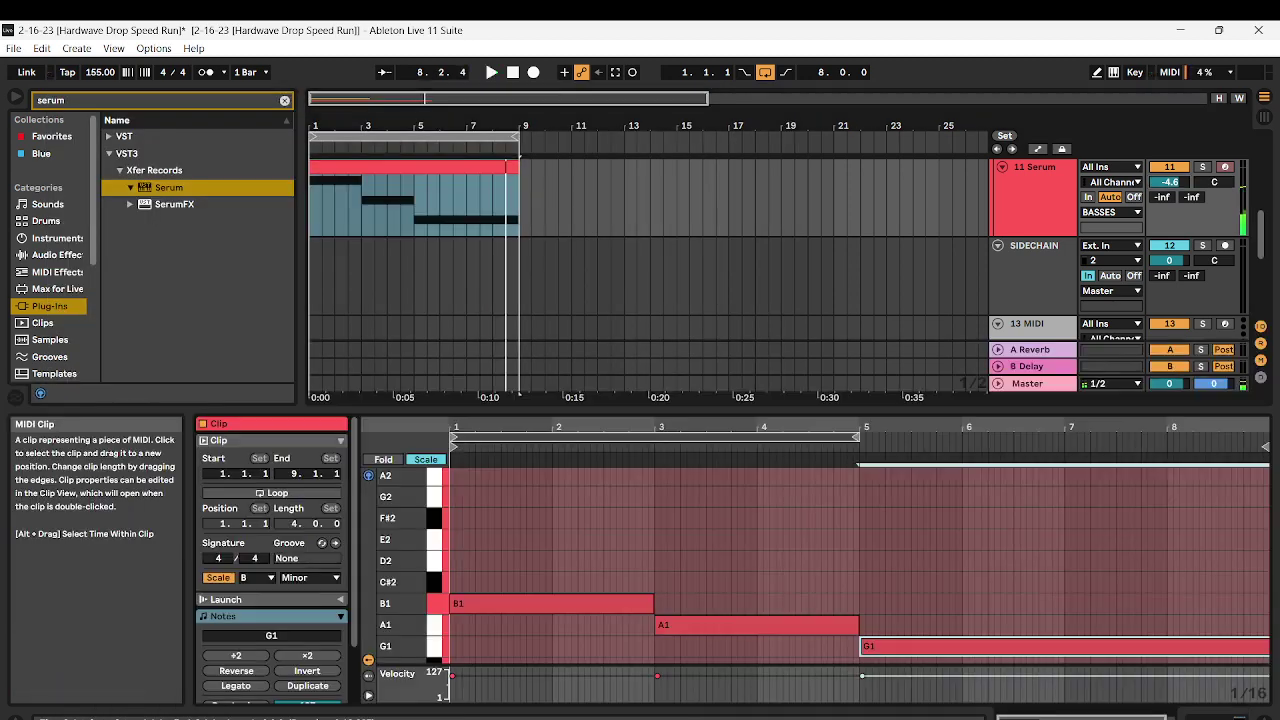
pyautogui.click(1170, 603)
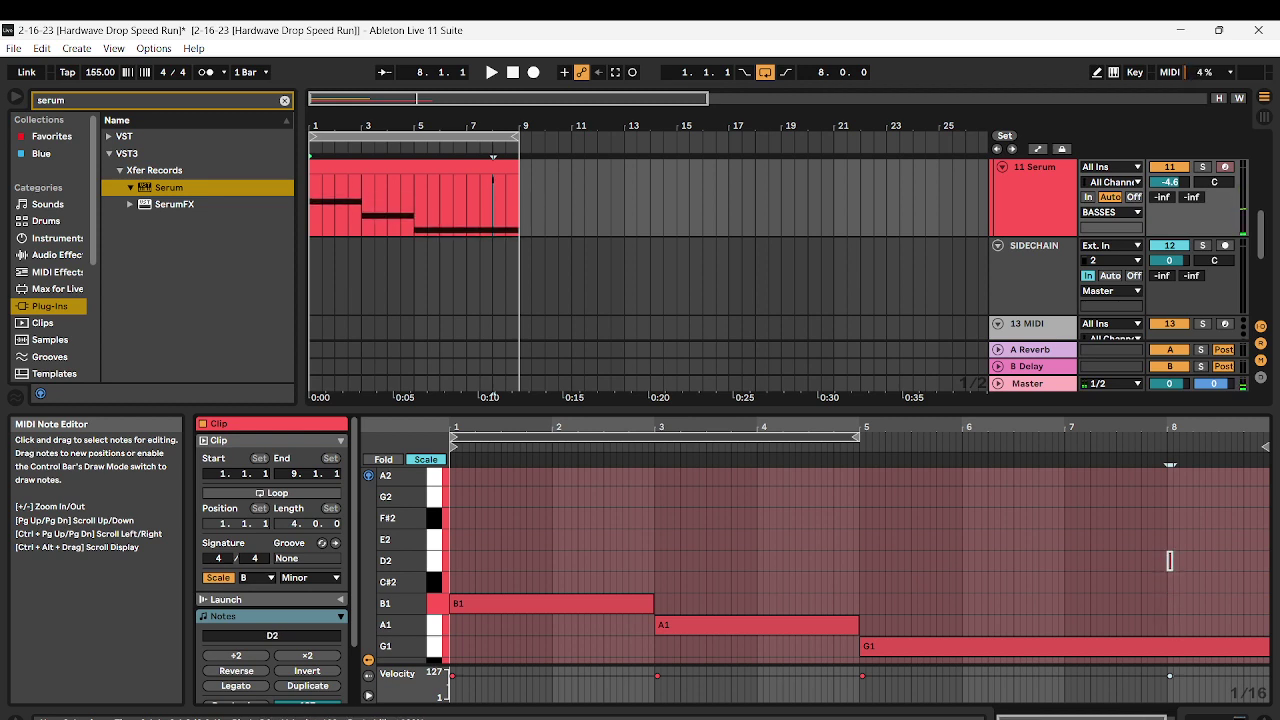
pyautogui.press('space')
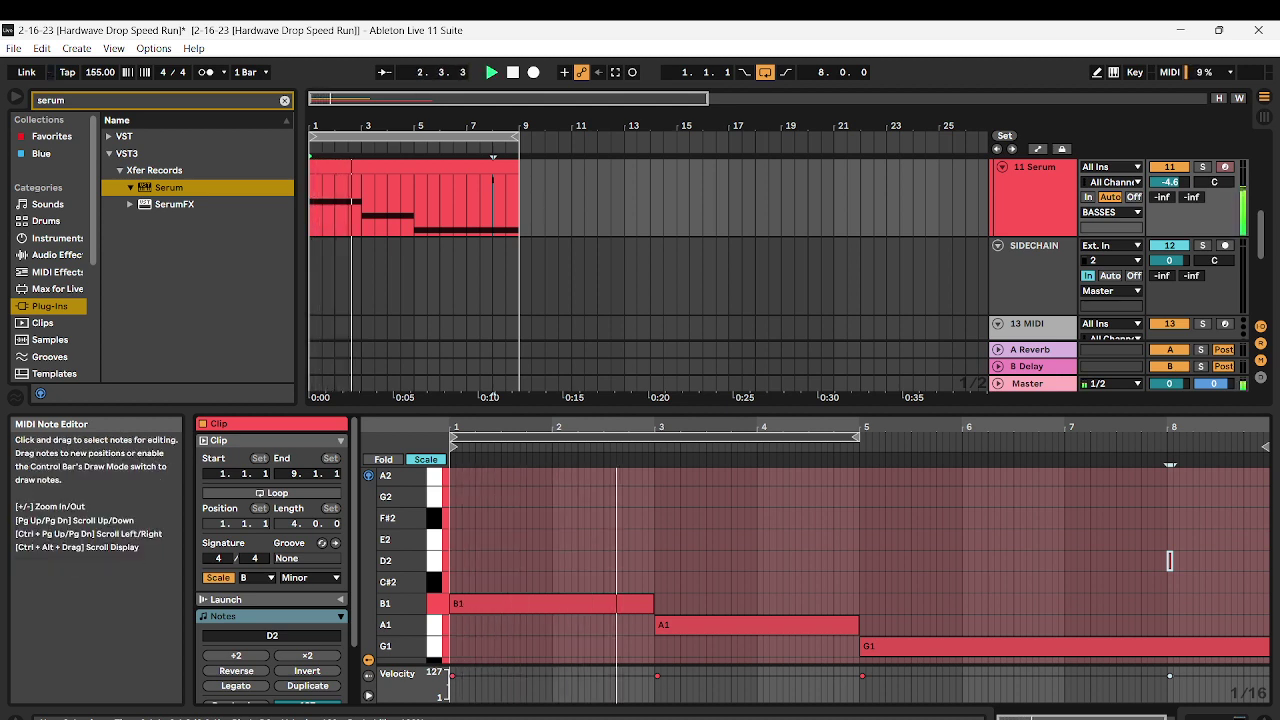
pyautogui.scroll(-2, 1170, 561)
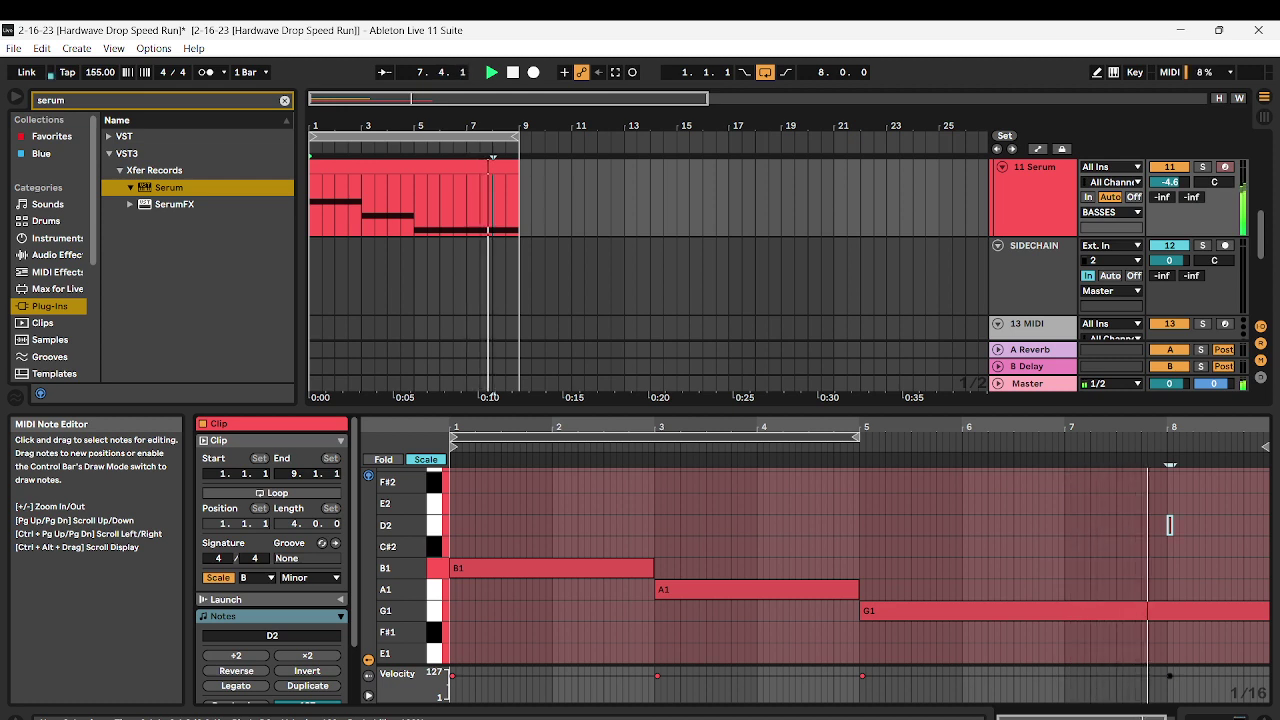
# Add an F#1 note covering the last half of bar 8 and audition it
pyautogui.doubleClick(1221, 525)
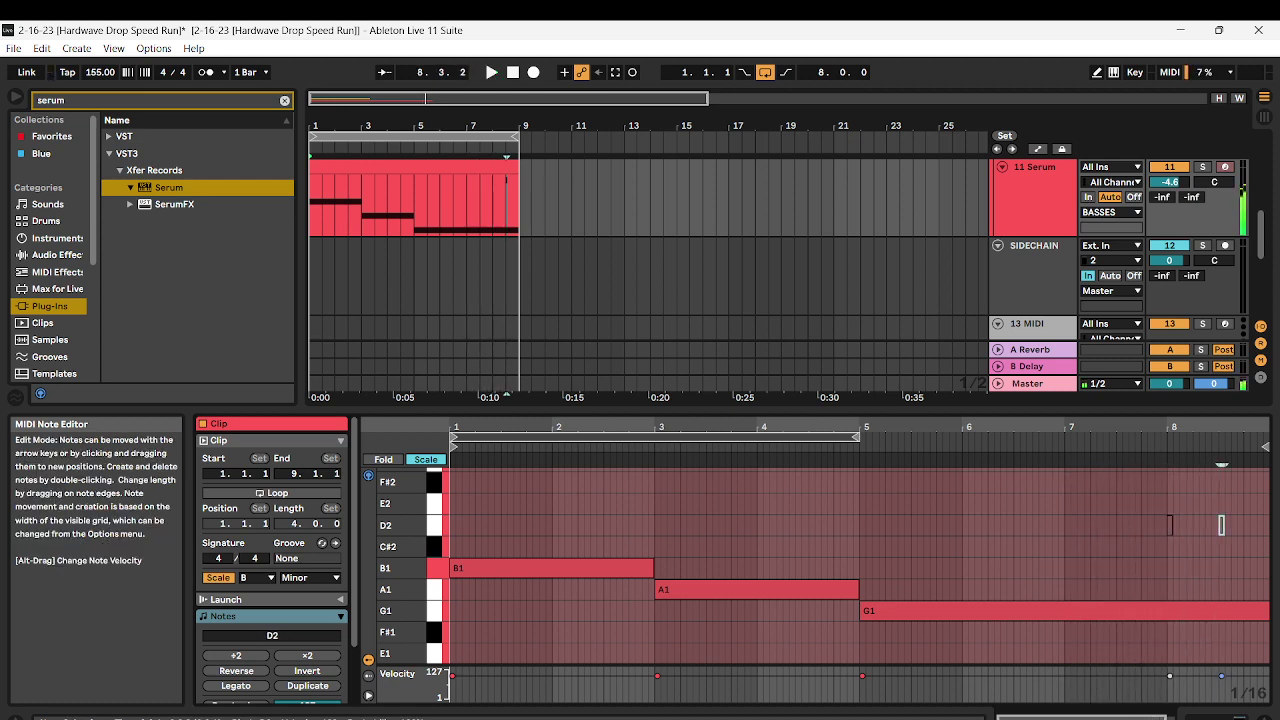
pyautogui.press('Down')
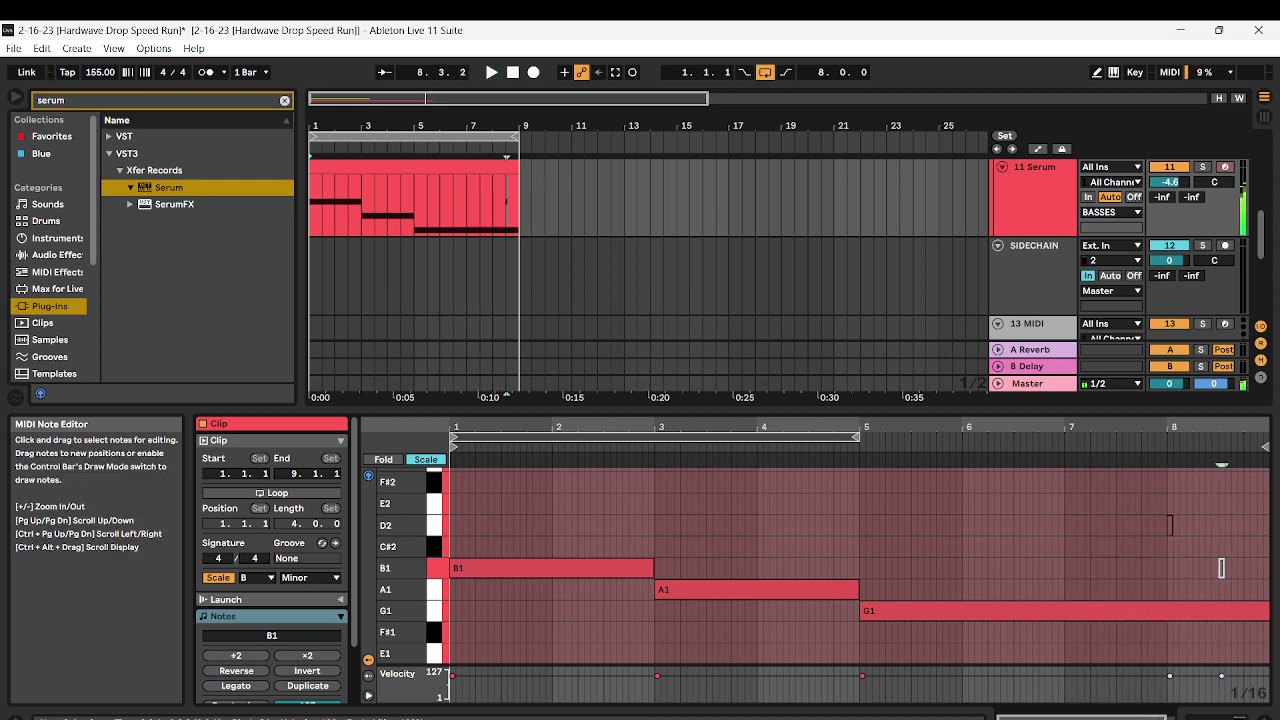
pyautogui.press('Down')
pyautogui.press('Down')
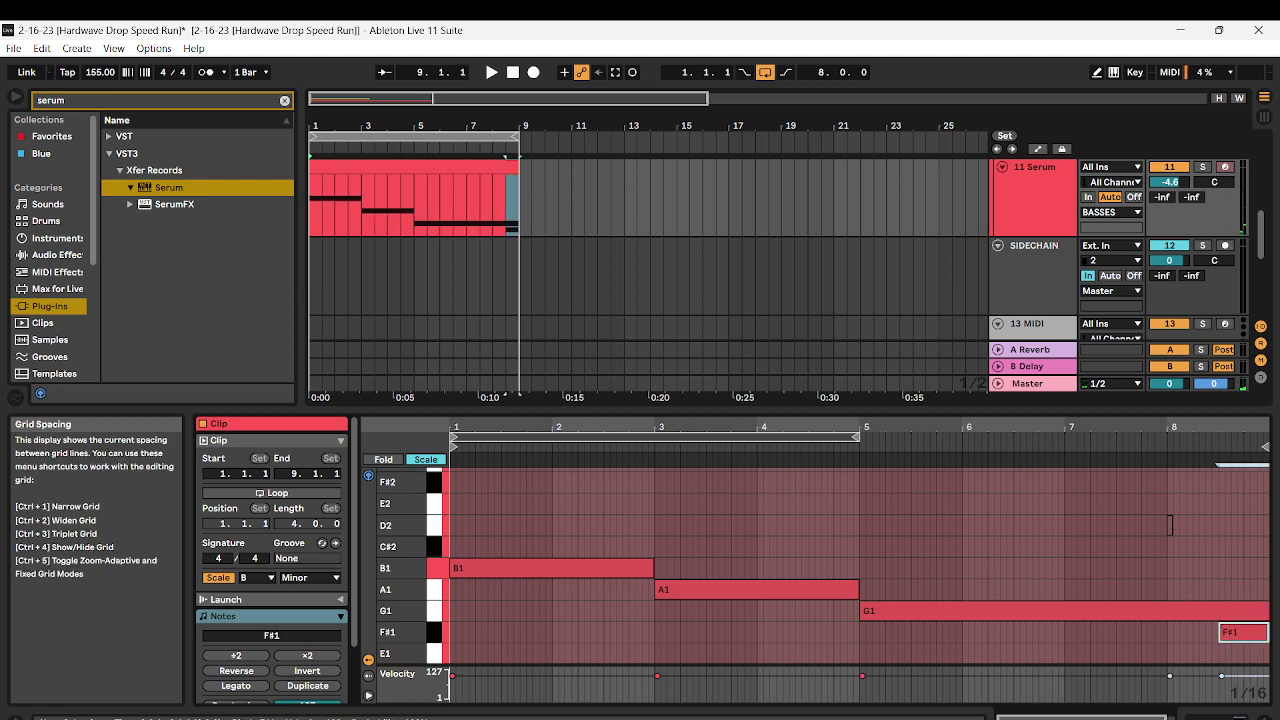
pyautogui.press('space')
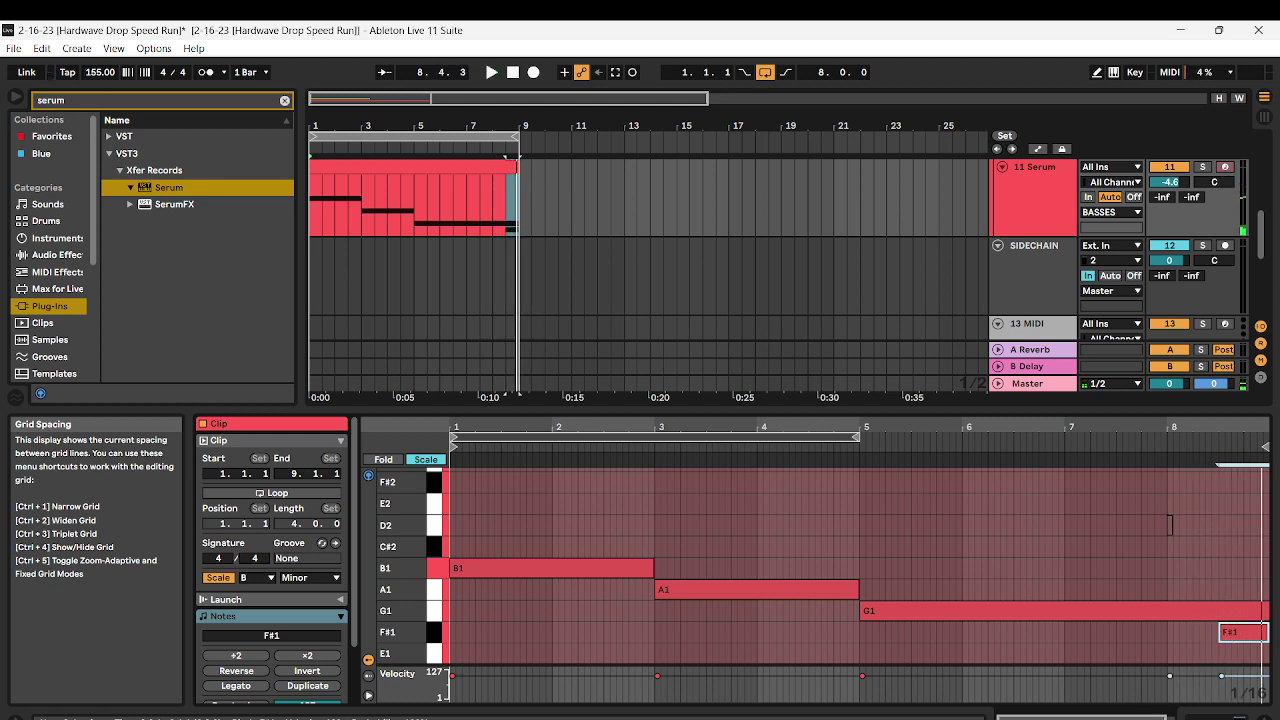
# Extend the F#1 note's start back to bar 7, trim G1 to end there, and play the clip
pyautogui.moveTo(1220, 632); pyautogui.dragTo(1136, 632)
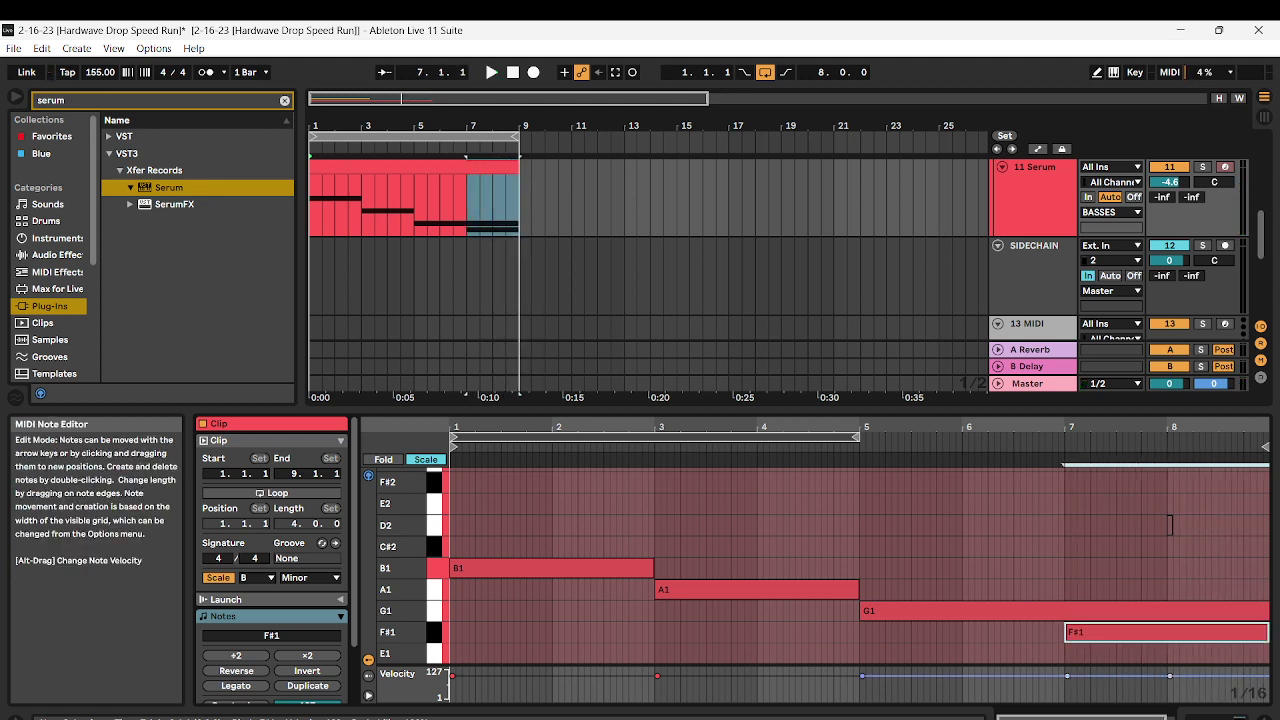
pyautogui.scroll(-1, 1220, 600)
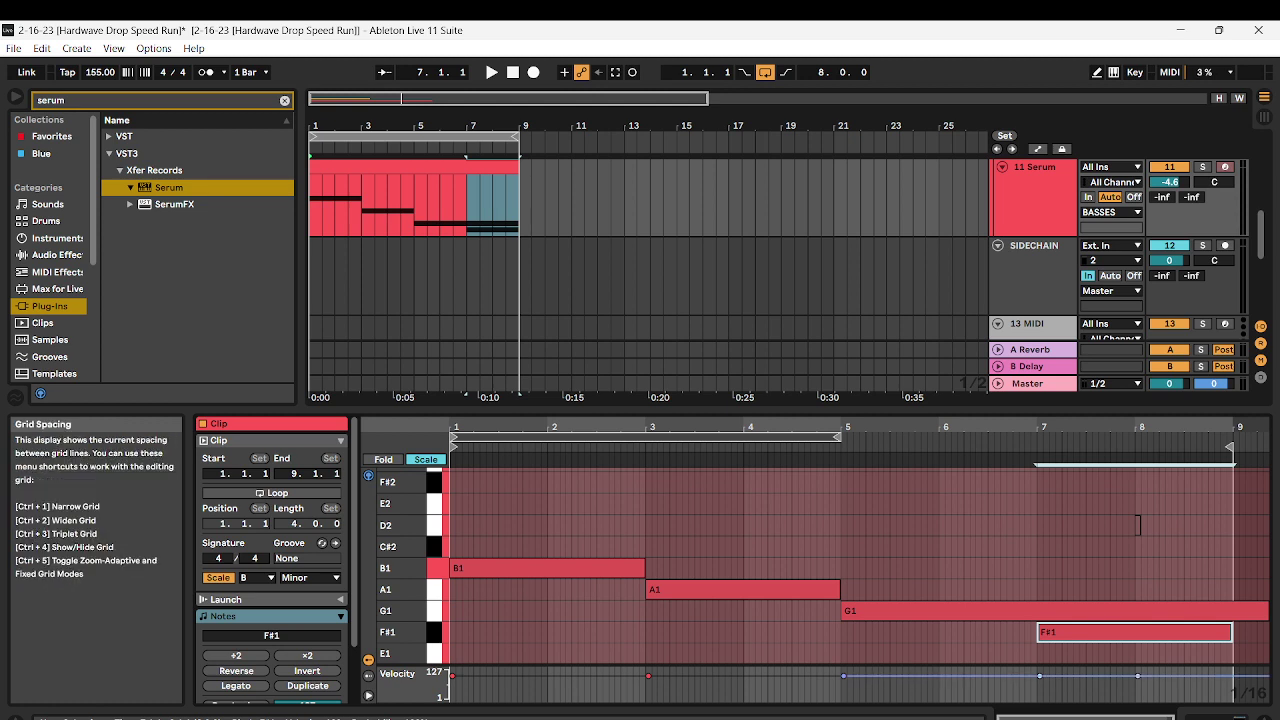
pyautogui.moveTo(1267, 611); pyautogui.dragTo(1056, 611)
pyautogui.press('space')
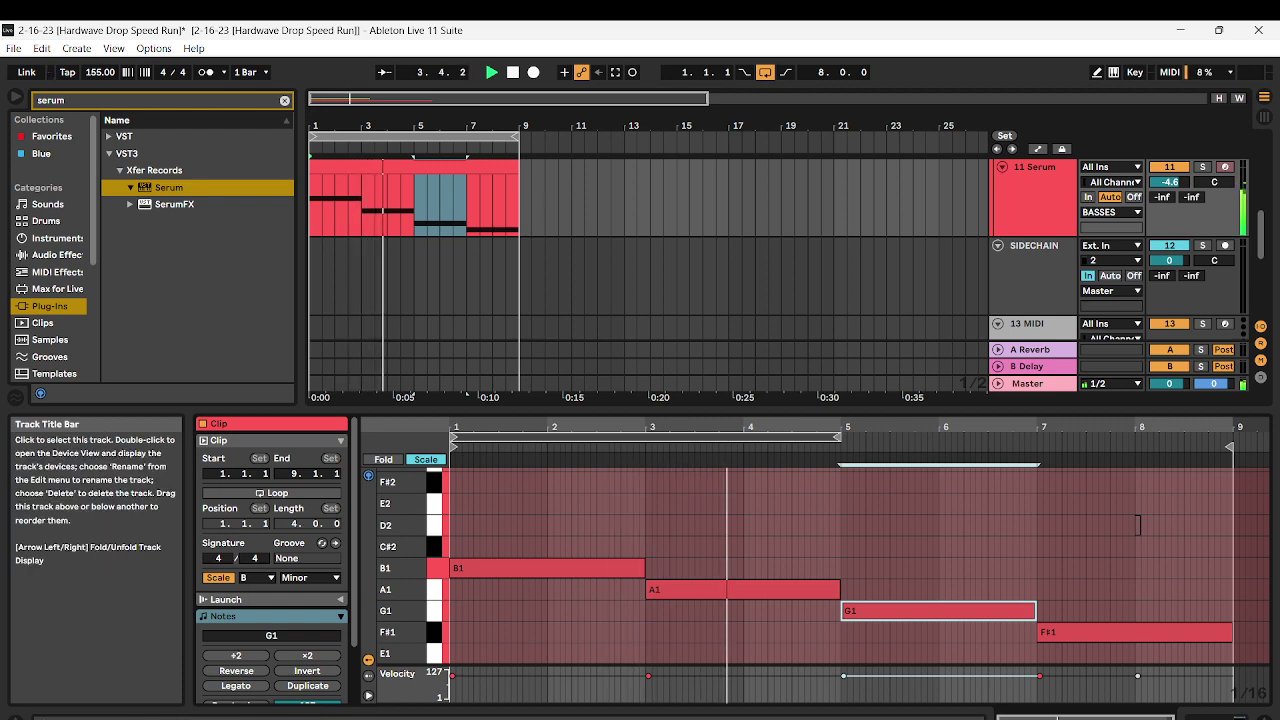
# Try starting the F#1 note at bar 8 with G1 extended up to it, and audition the change
pyautogui.scroll(2, 480, 250)
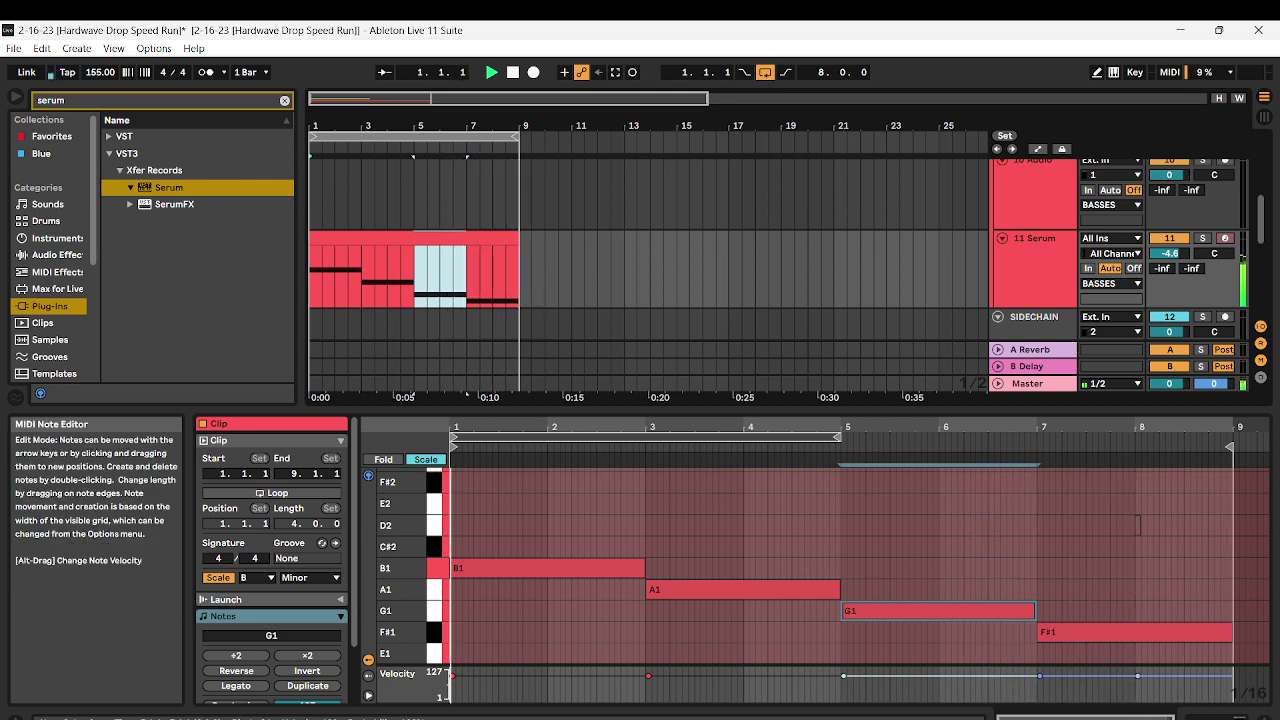
pyautogui.moveTo(1040, 632); pyautogui.dragTo(1137, 632)
pyautogui.press('space')
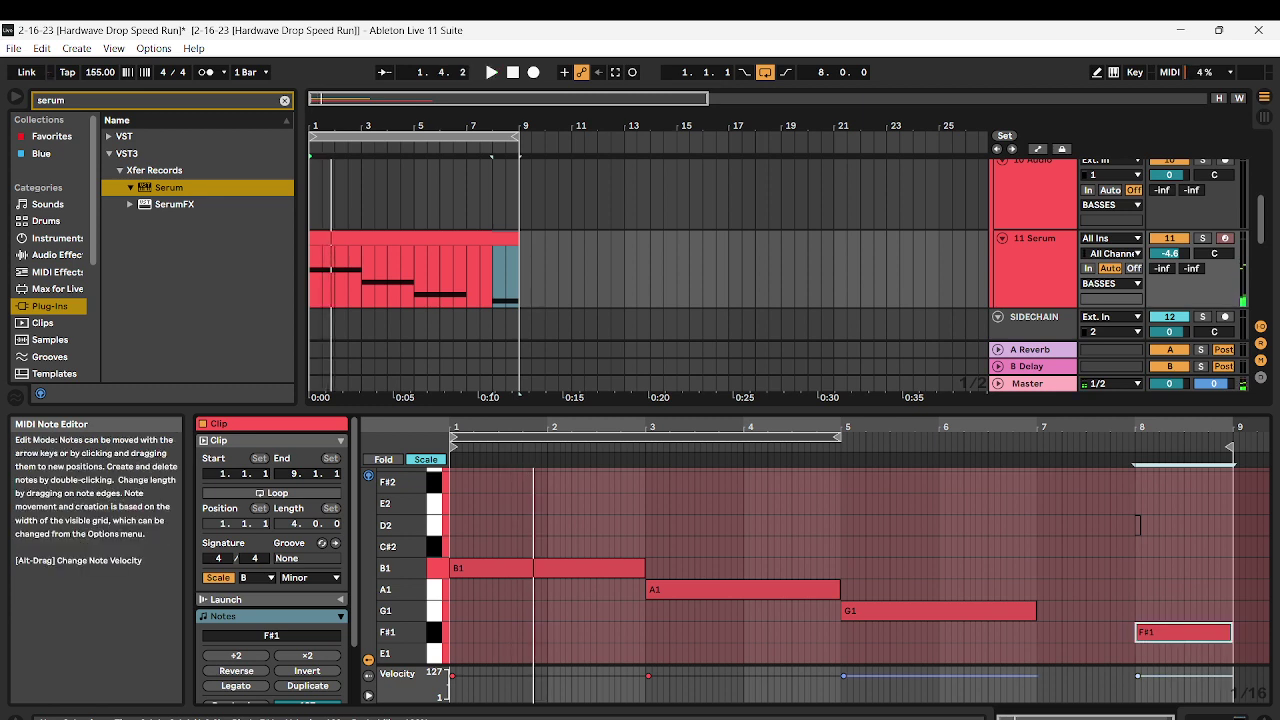
pyautogui.moveTo(1036, 610); pyautogui.dragTo(1104, 610)
pyautogui.moveTo(1138, 525); pyautogui.dragTo(1134, 525)
pyautogui.click(995, 450)
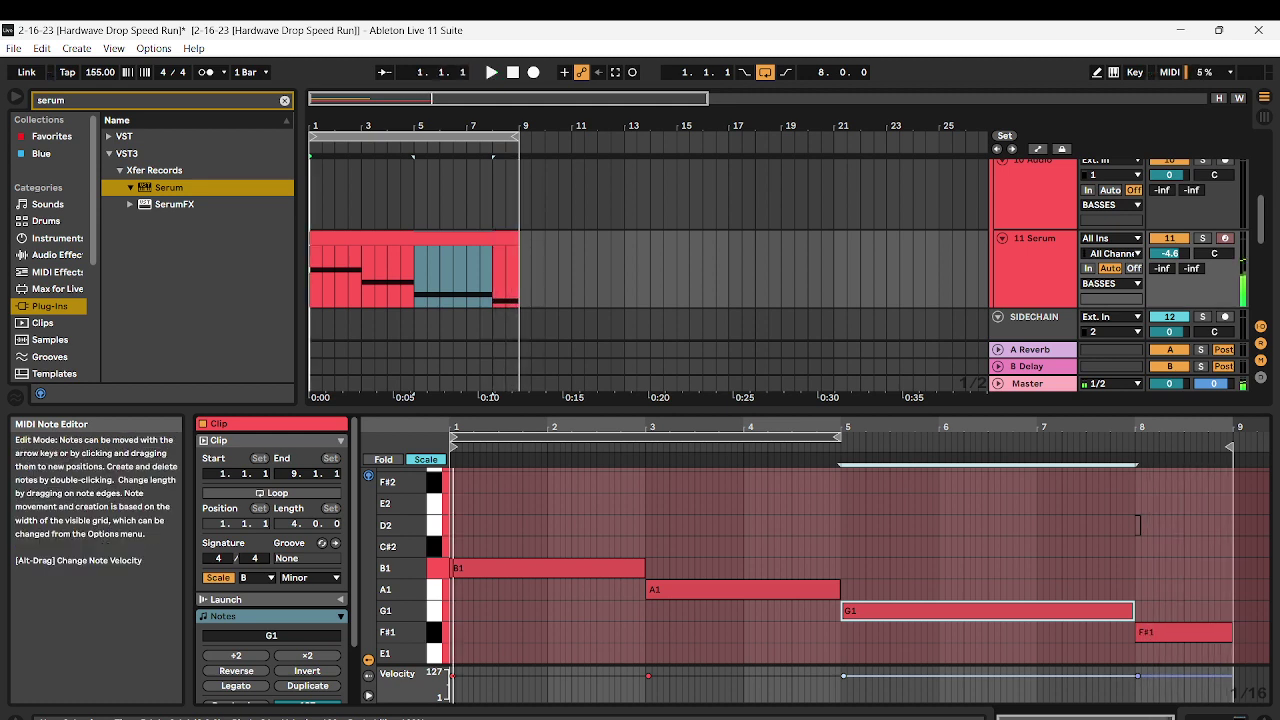
pyautogui.press('space')
# Restore the F#1 note's start to bar 7, shorten G1 to meet it, and play the clip
pyautogui.moveTo(1138, 632); pyautogui.dragTo(1099, 632)
pyautogui.click(1134, 611)
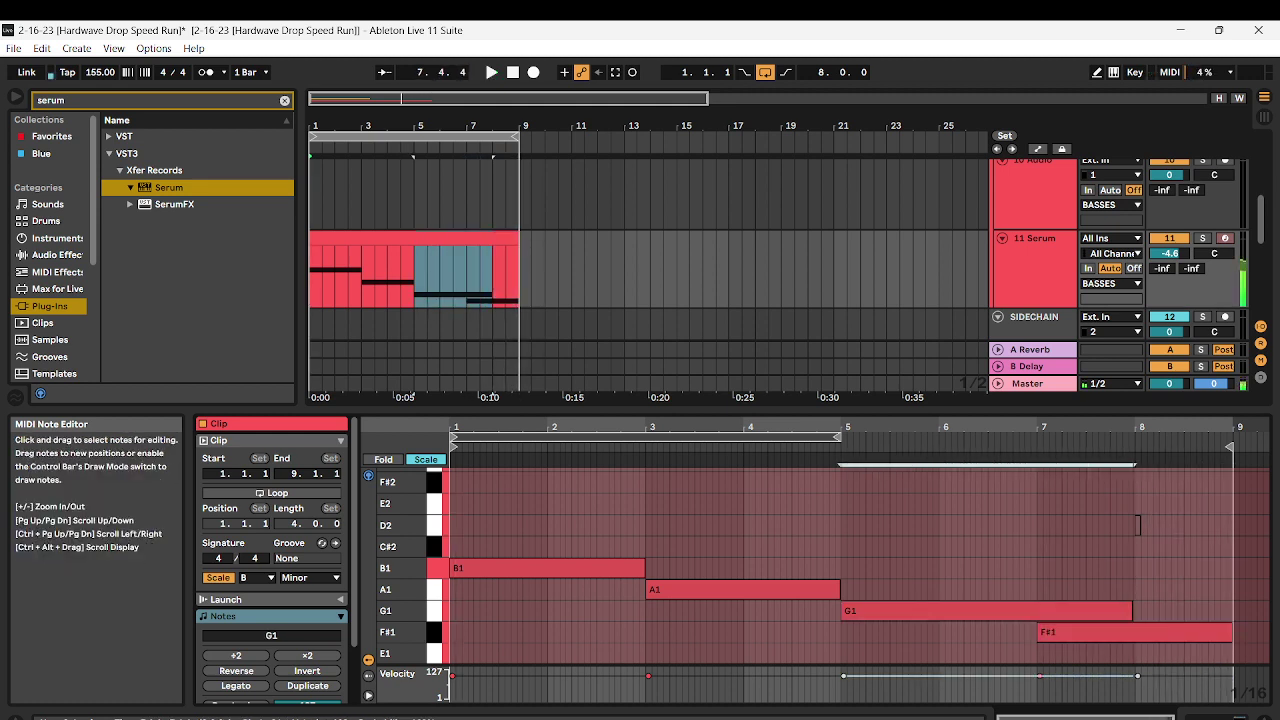
pyautogui.click(450, 240)
pyautogui.press('space')
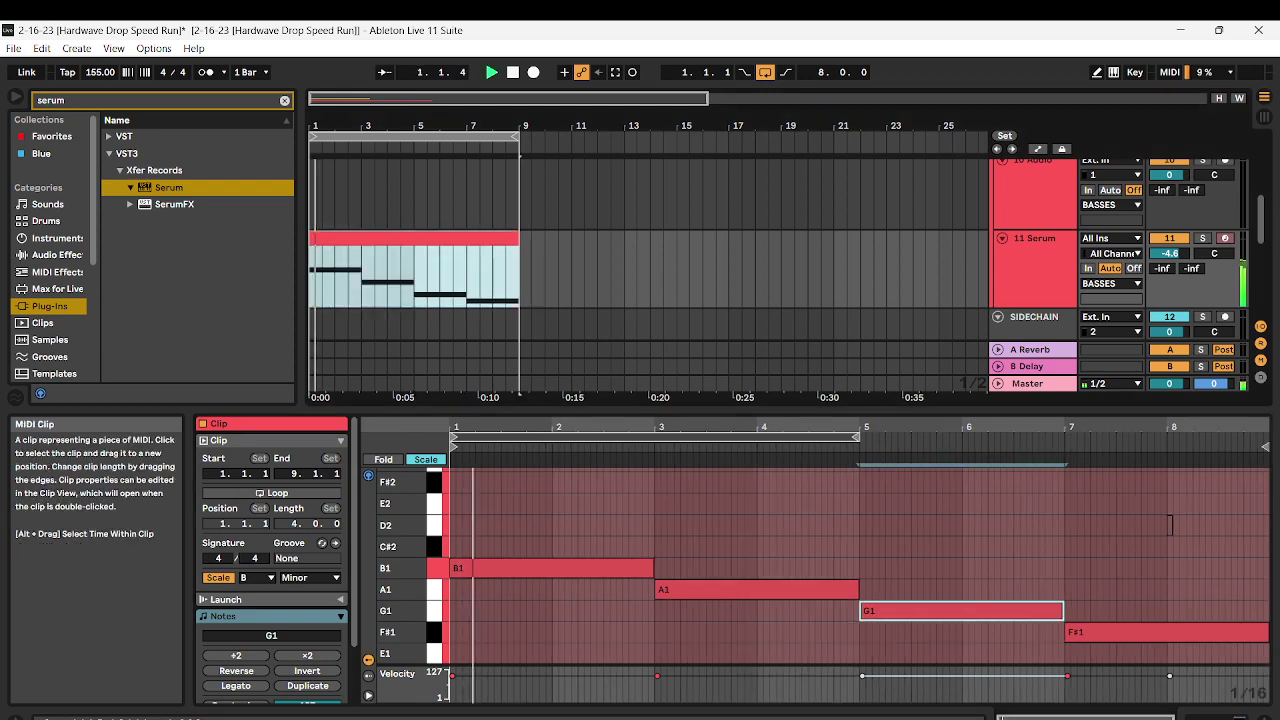
# Rename the Serum clip to 1
pyautogui.rightClick(450, 242)
pyautogui.click(490, 435)
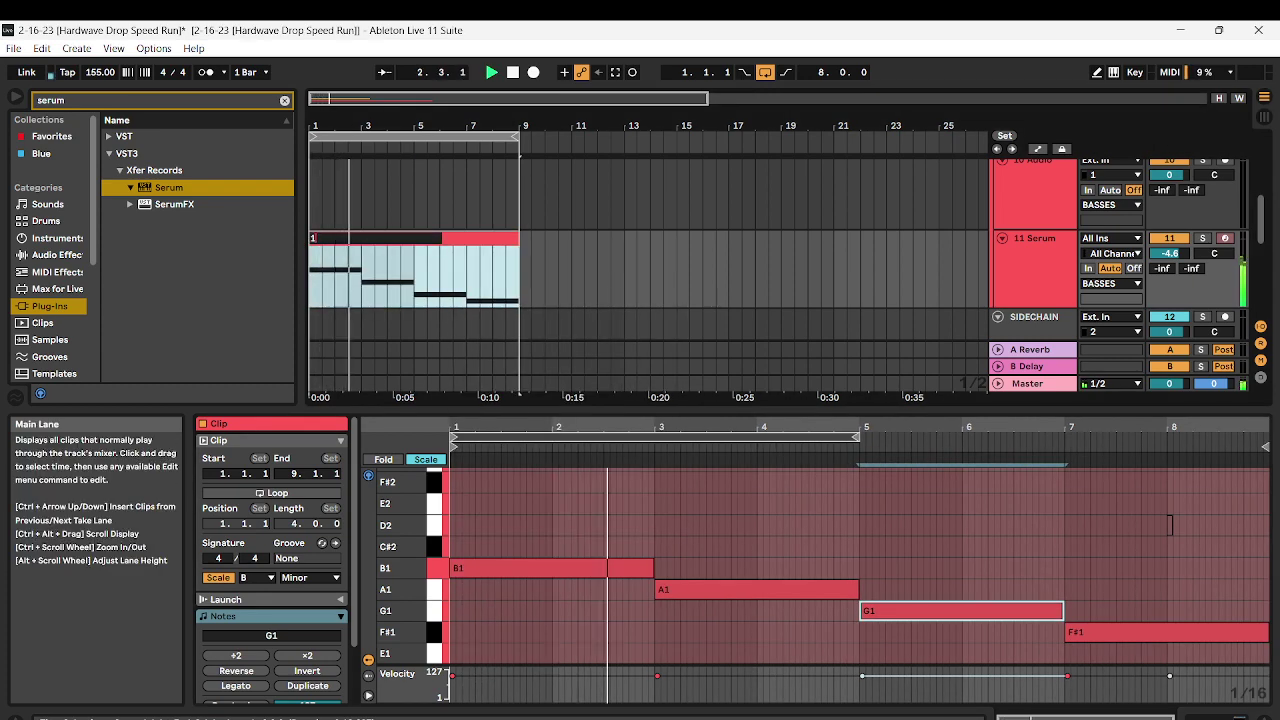
pyautogui.press('Return')
pyautogui.scroll(2, 480, 245)
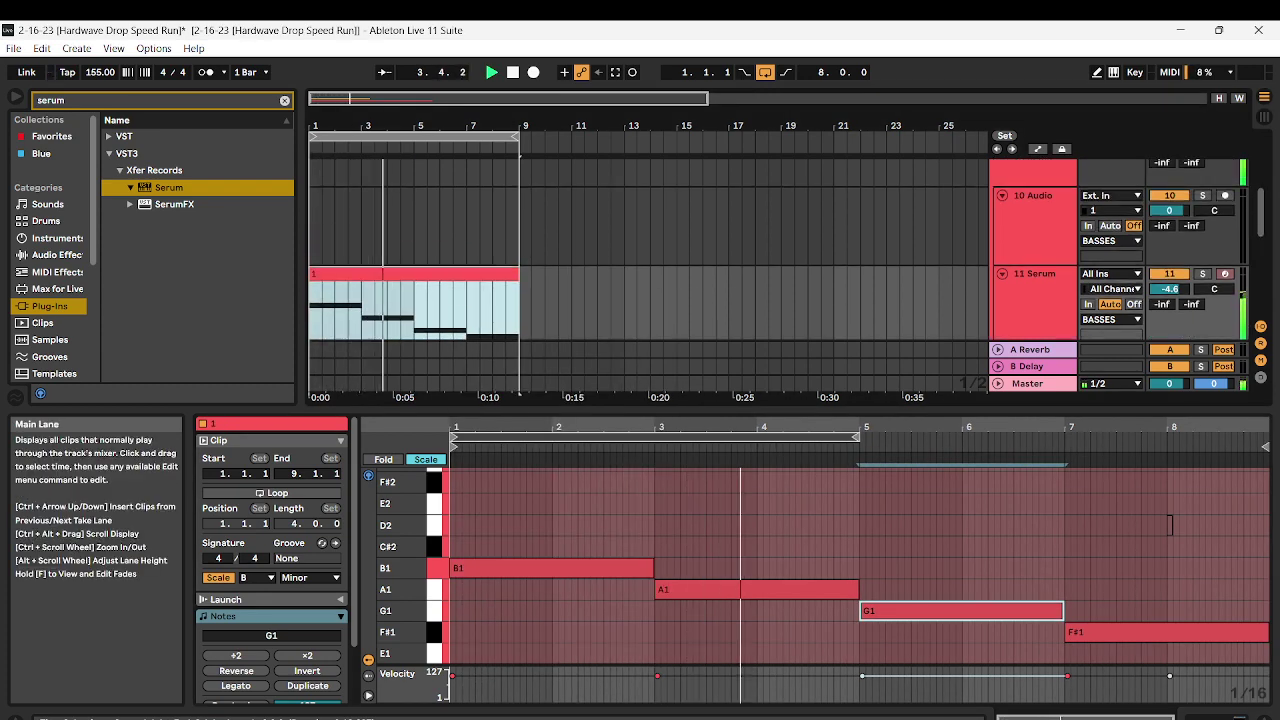
# Duplicate the Serum bass clip 1 so the copy starts at bar 9, and rename the copy to 2
pyautogui.scroll(-2, 480, 245)
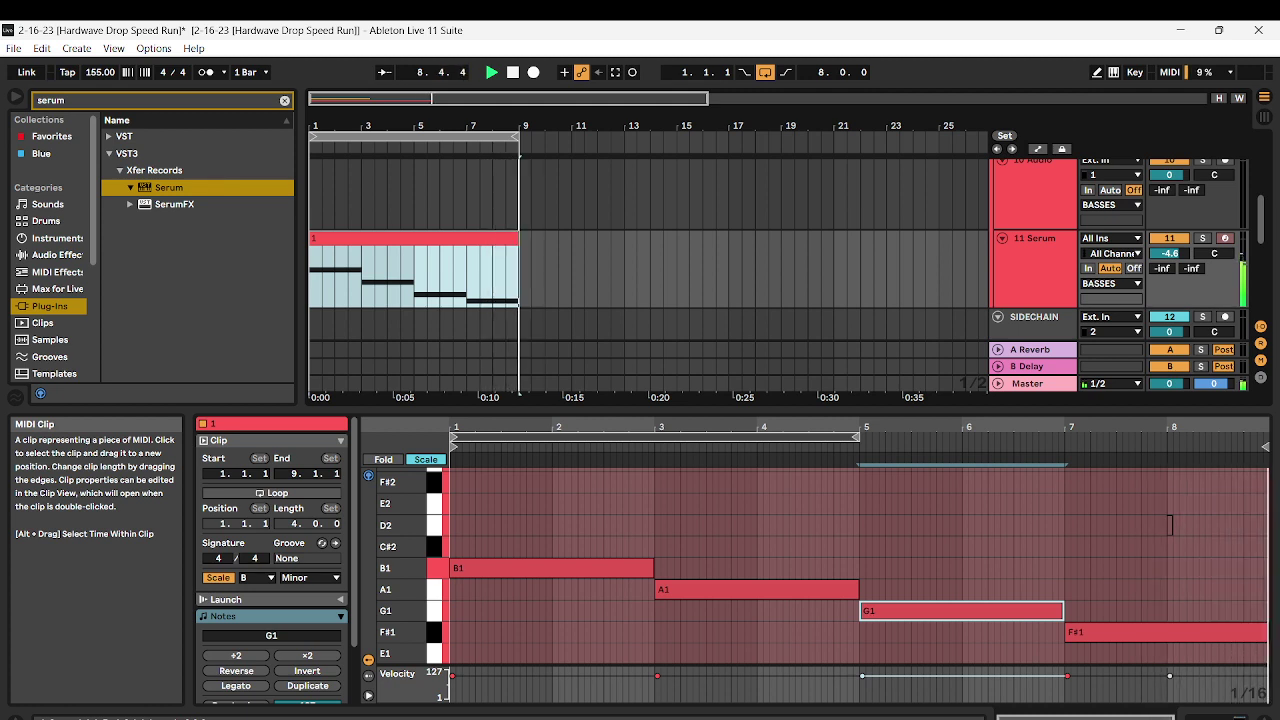
pyautogui.hotkey('ctrl', 'd')
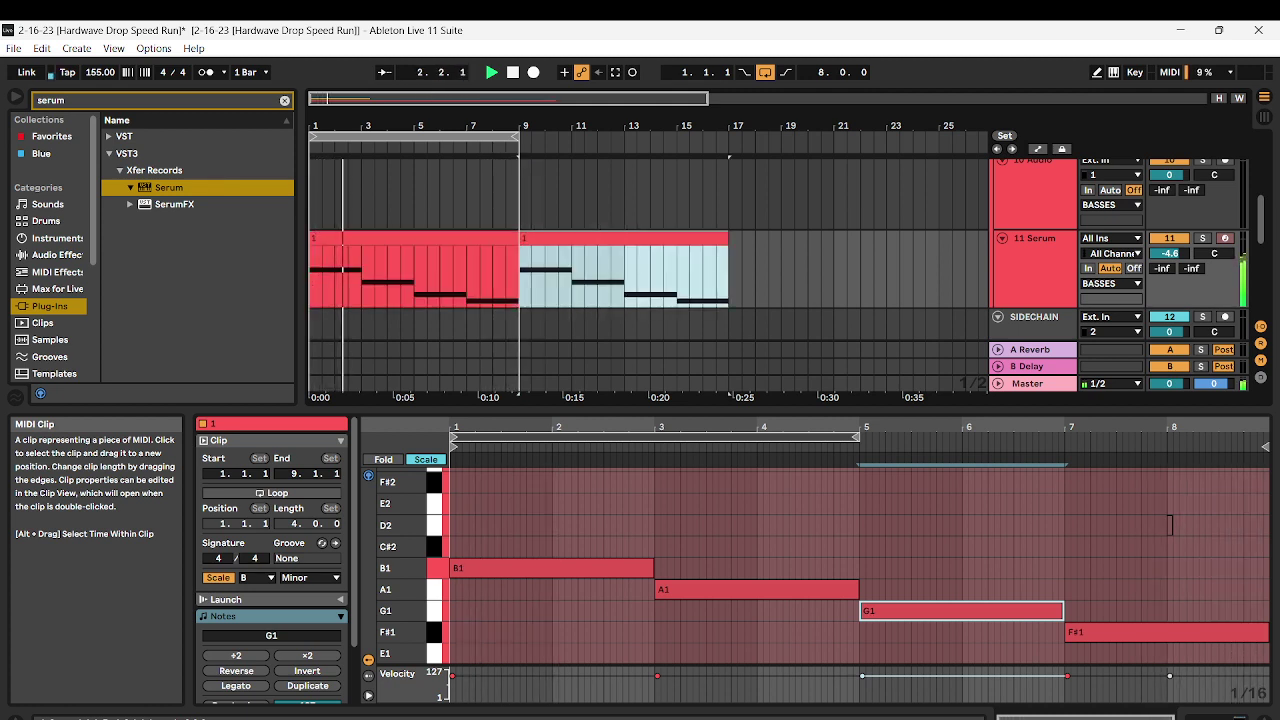
pyautogui.rightClick(538, 239)
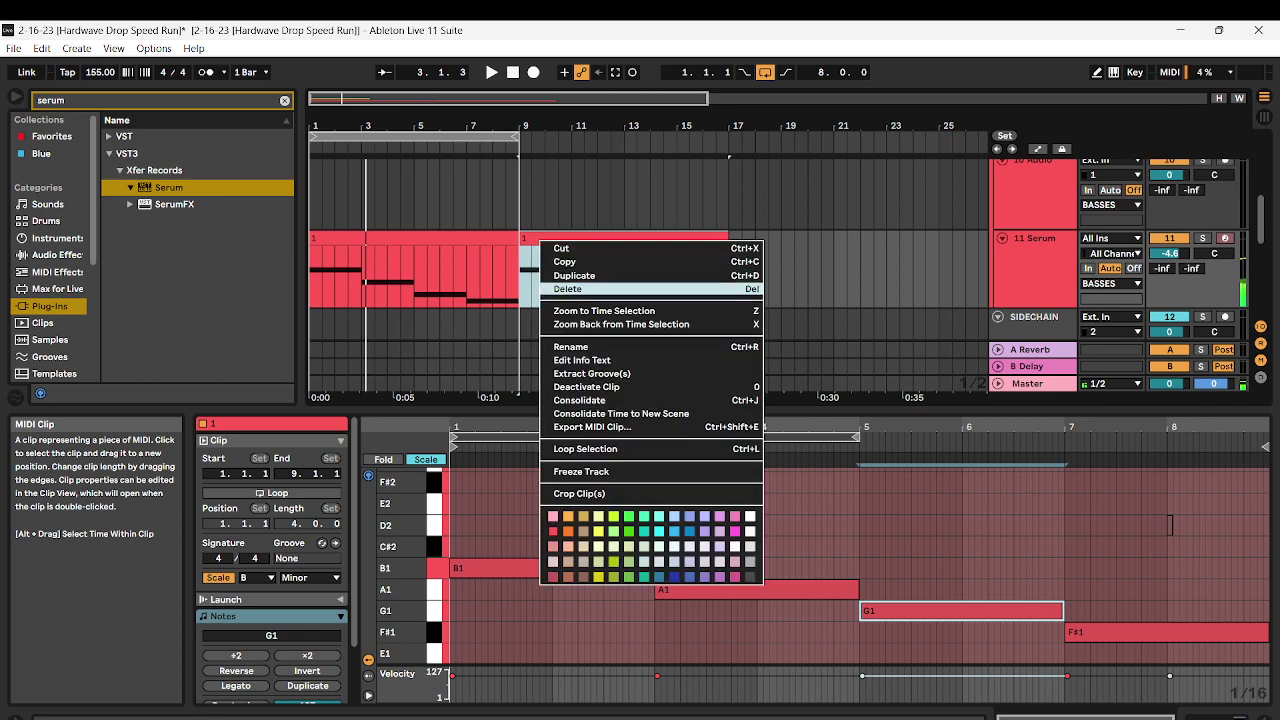
pyautogui.click(557, 347)
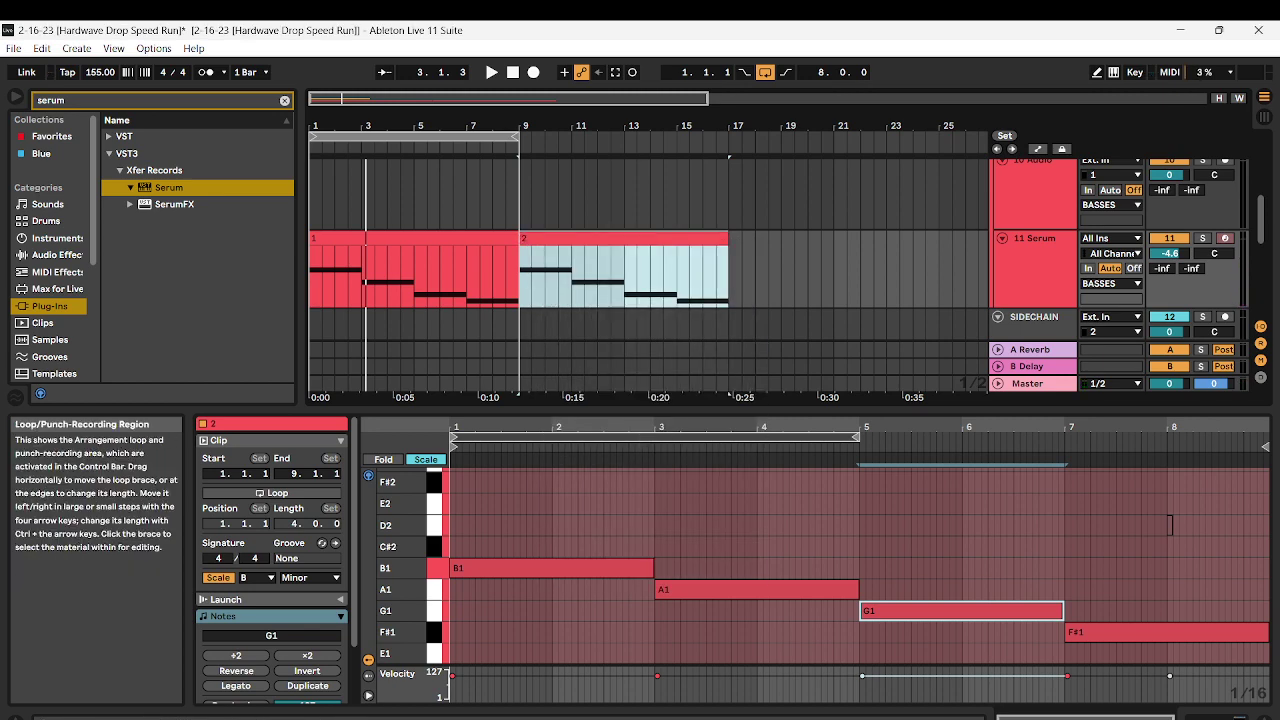
# Move the arrangement loop to bars 9 to 17 and play clip 2
pyautogui.moveTo(430, 136); pyautogui.dragTo(639, 136)
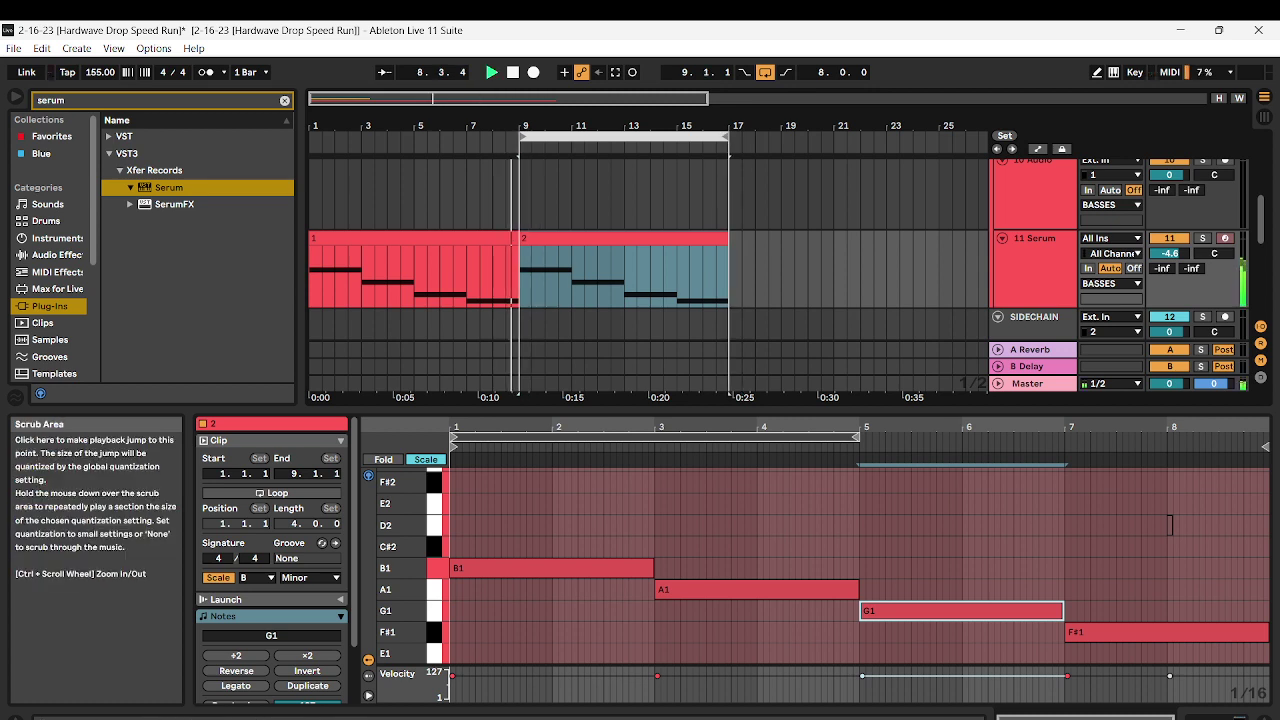
pyautogui.press('space')
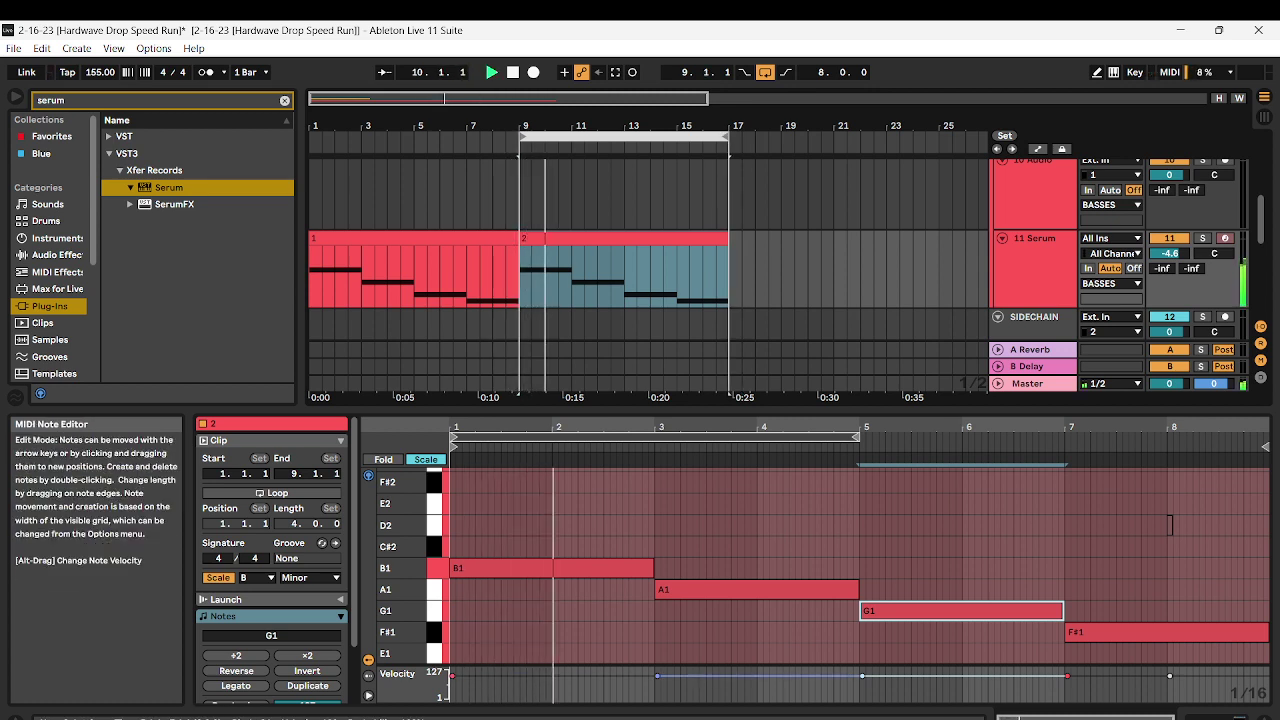
pyautogui.hotkey('ctrl', 'Left')
# Raise the A1 note at bar 3 of clip 2 to D2, auditioning the line between changes
pyautogui.press('space')
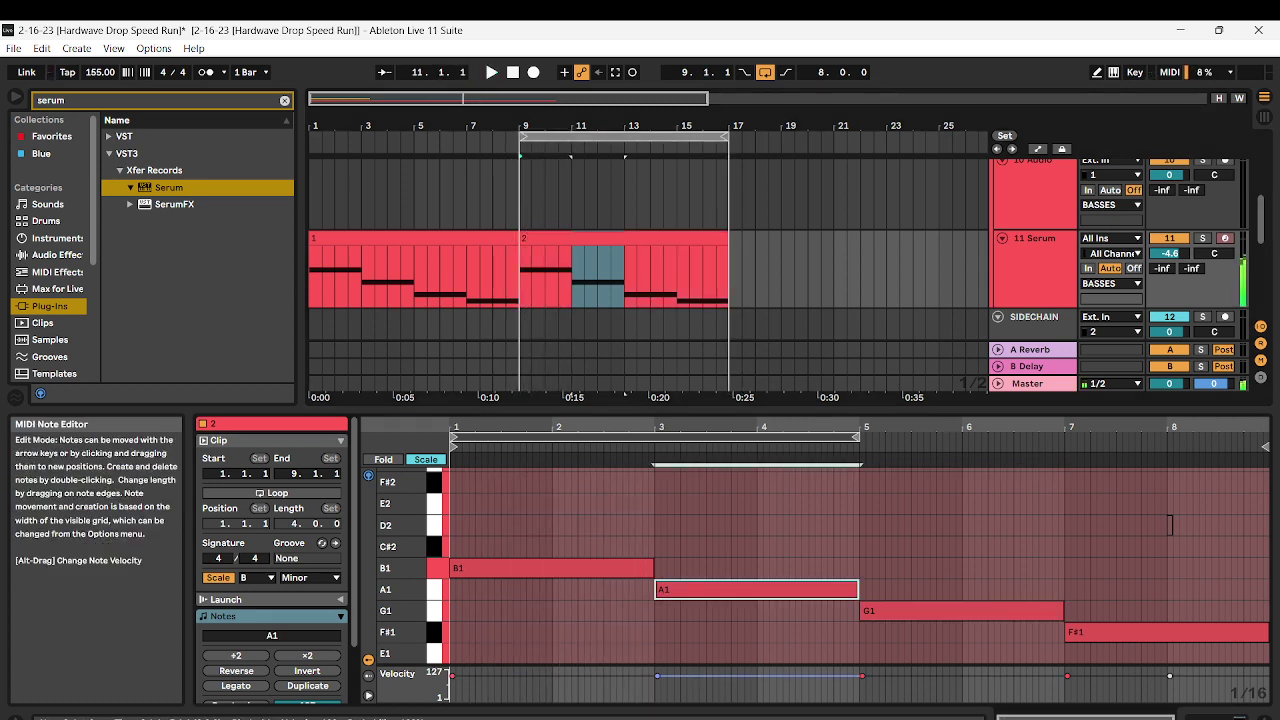
pyautogui.press('Up')
pyautogui.press('Up')
pyautogui.press('space')
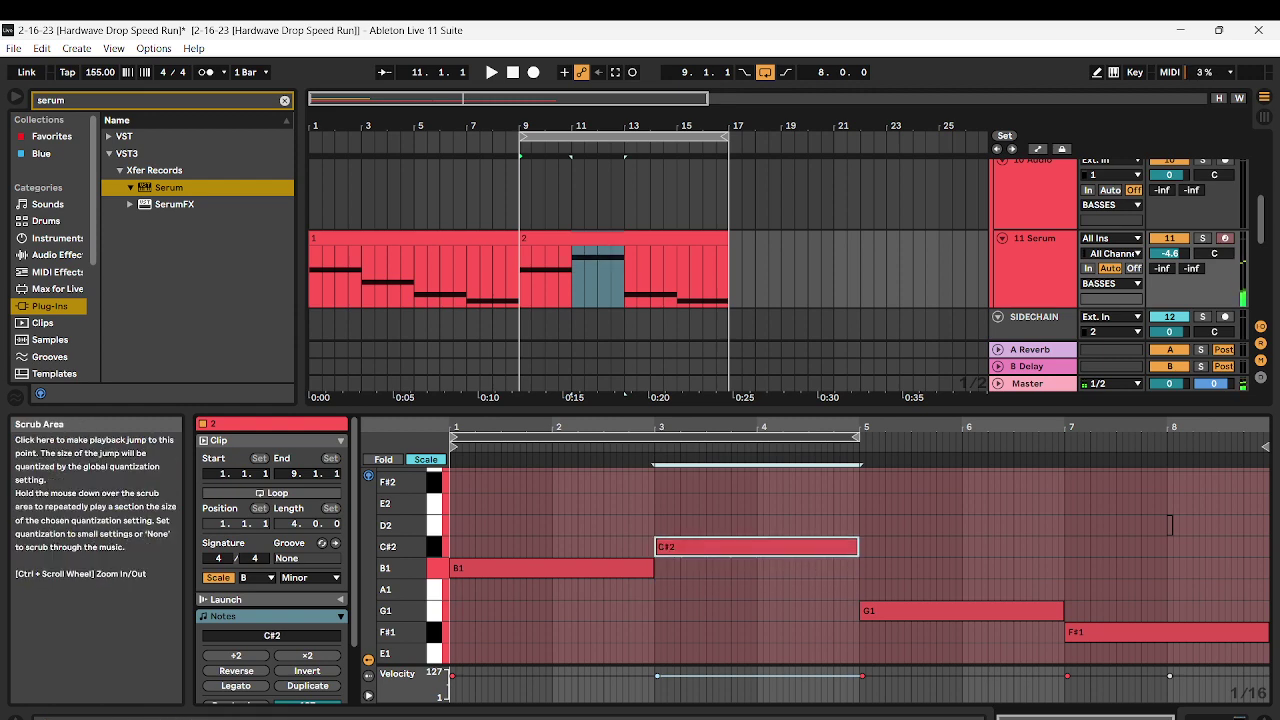
pyautogui.press('space')
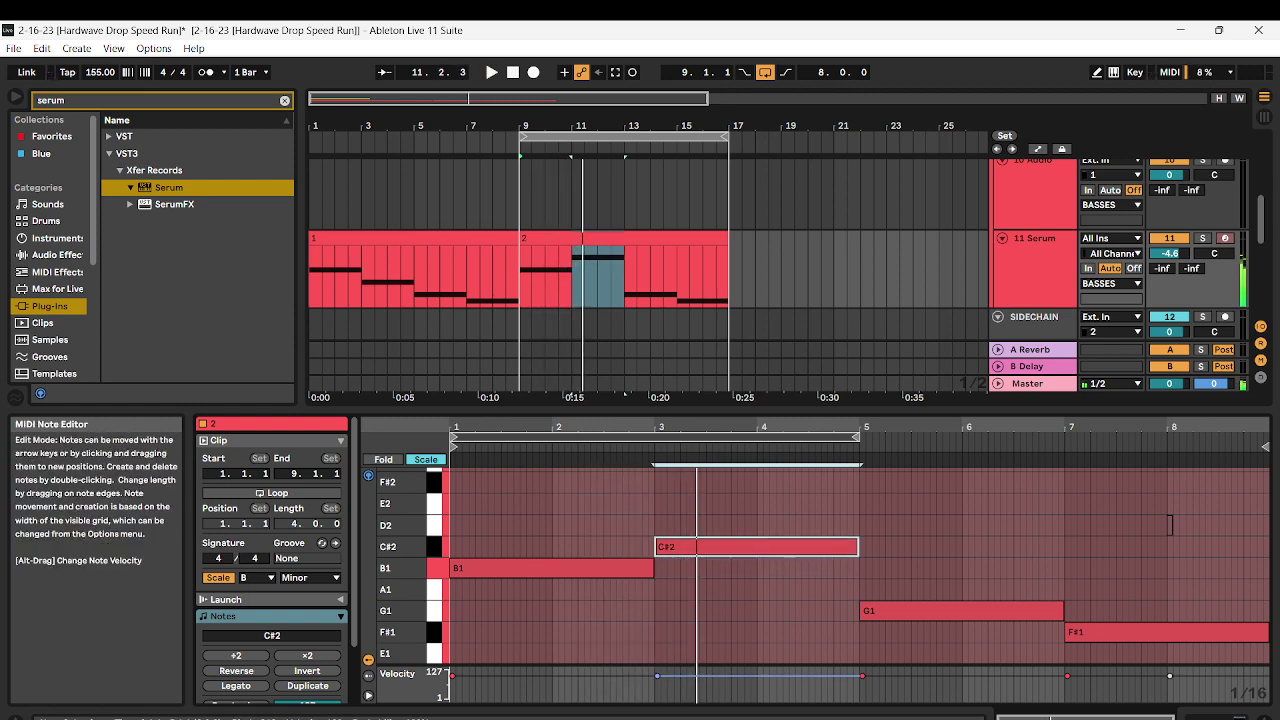
pyautogui.press('Up')
pyautogui.press('space')
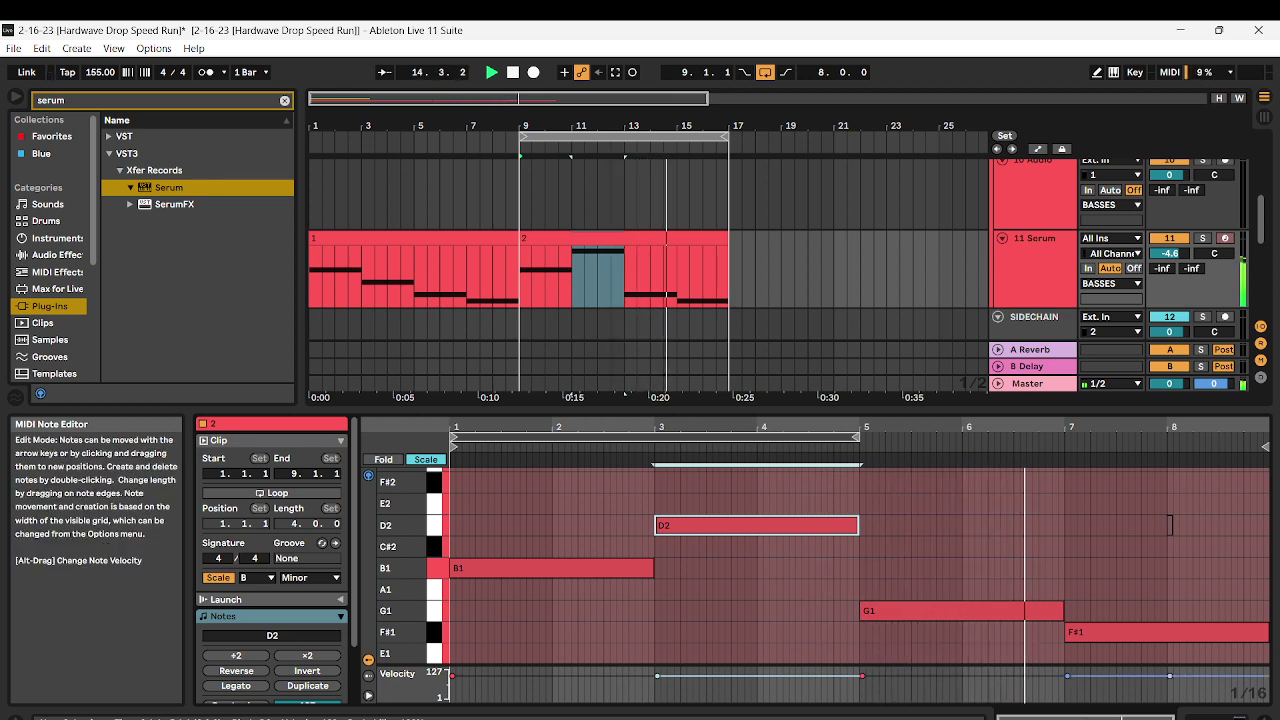
# Try delaying clip 2's F#1 note to bar 8 and then to 8.3 with G1 extended to meet it, and restore both notes
pyautogui.press('space')
pyautogui.moveTo(1067, 632); pyautogui.dragTo(1156, 632)
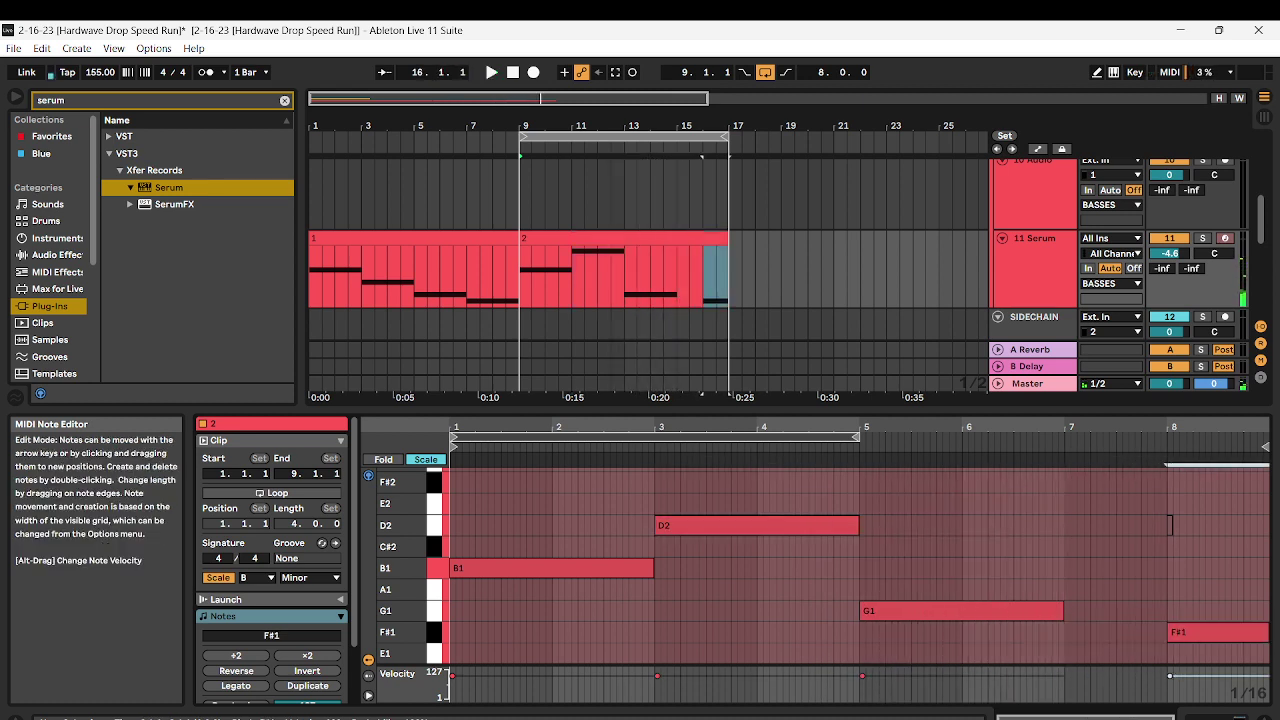
pyautogui.moveTo(1062, 611); pyautogui.dragTo(1167, 611)
pyautogui.press('space')
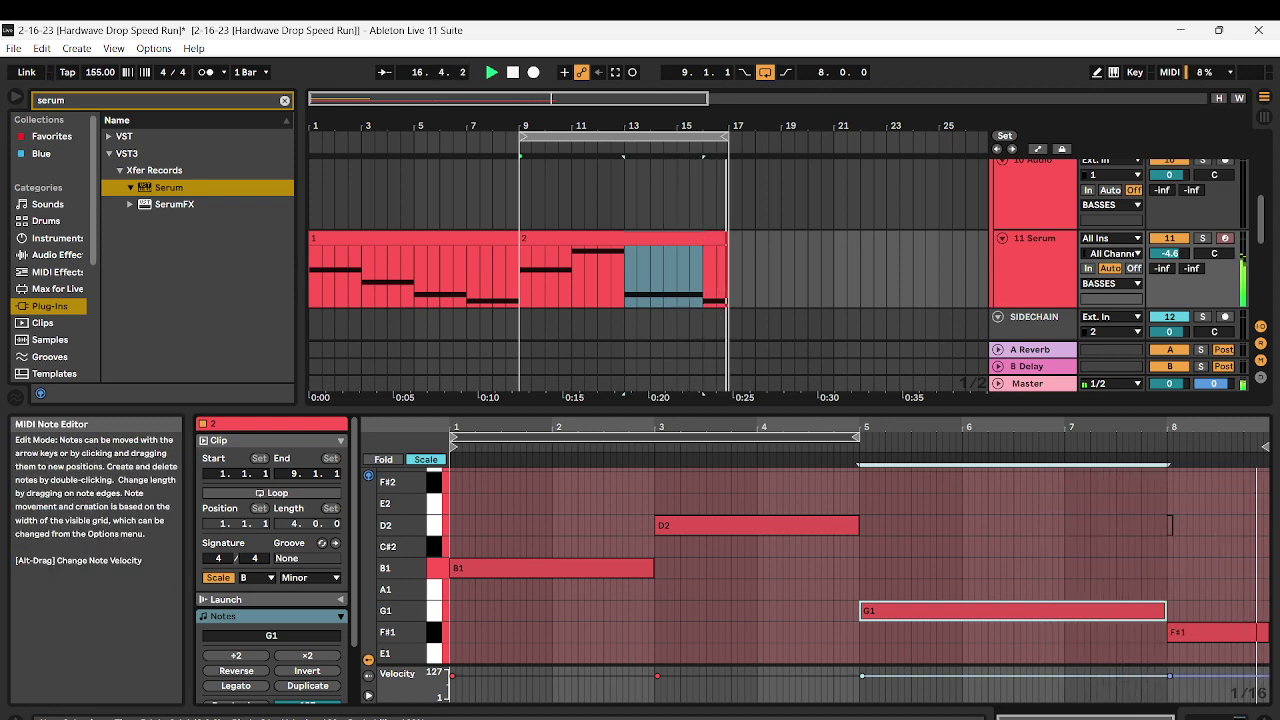
pyautogui.moveTo(1169, 632); pyautogui.dragTo(1218, 610)
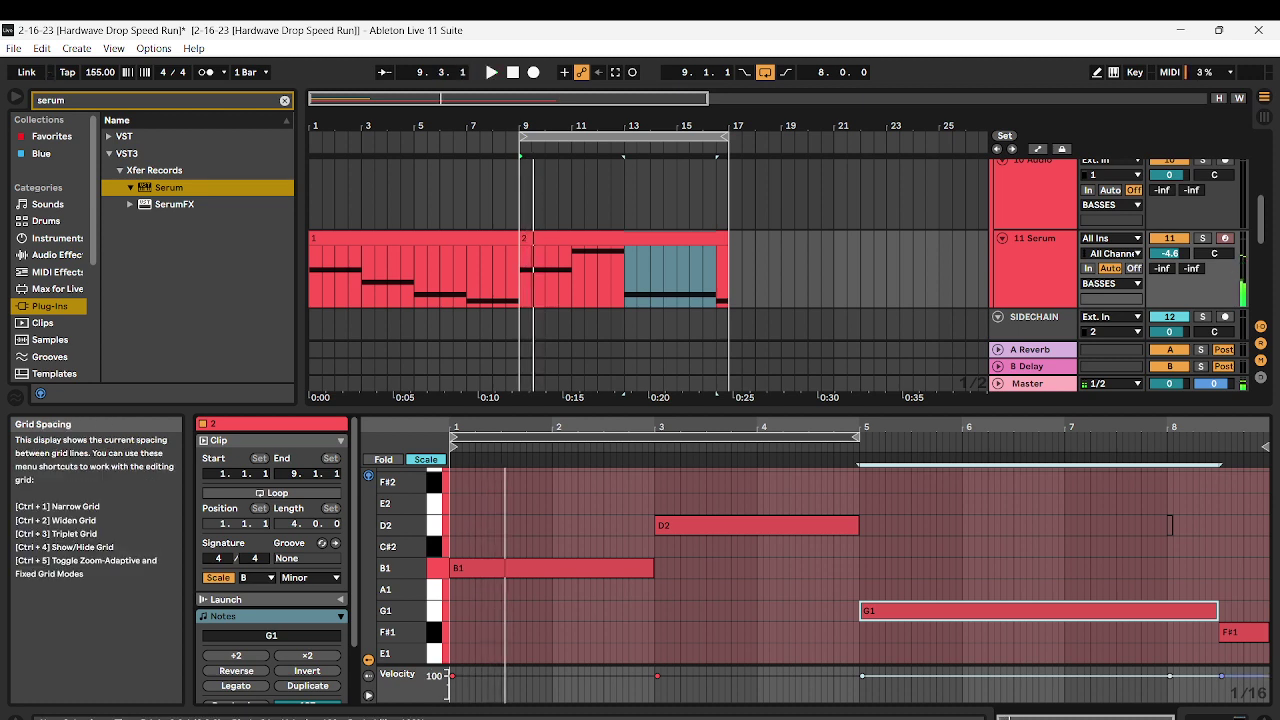
pyautogui.moveTo(1221, 632); pyautogui.dragTo(1065, 632)
# Duplicate clip 2 so the copy starts at bar 17, and rename the copy to 3
pyautogui.click(688, 239)
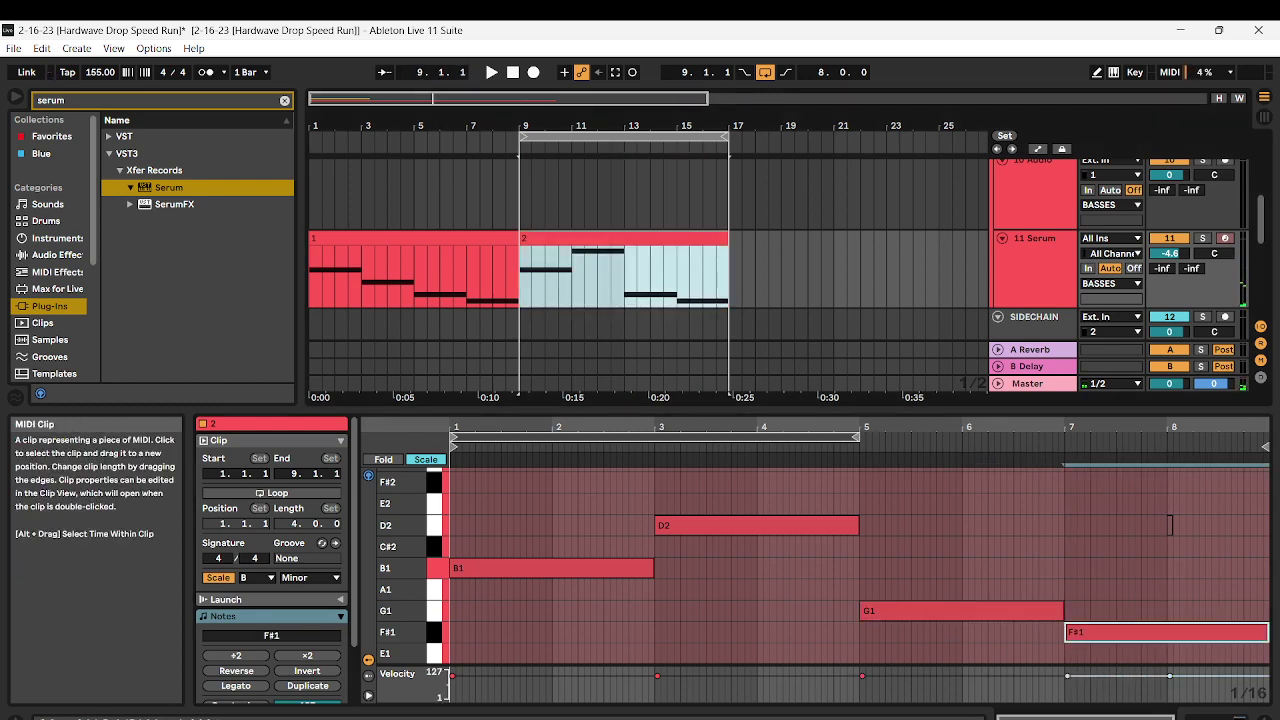
pyautogui.hotkey('ctrl', 'd')
pyautogui.rightClick(752, 242)
pyautogui.click(750, 252)
pyautogui.rightClick(774, 239)
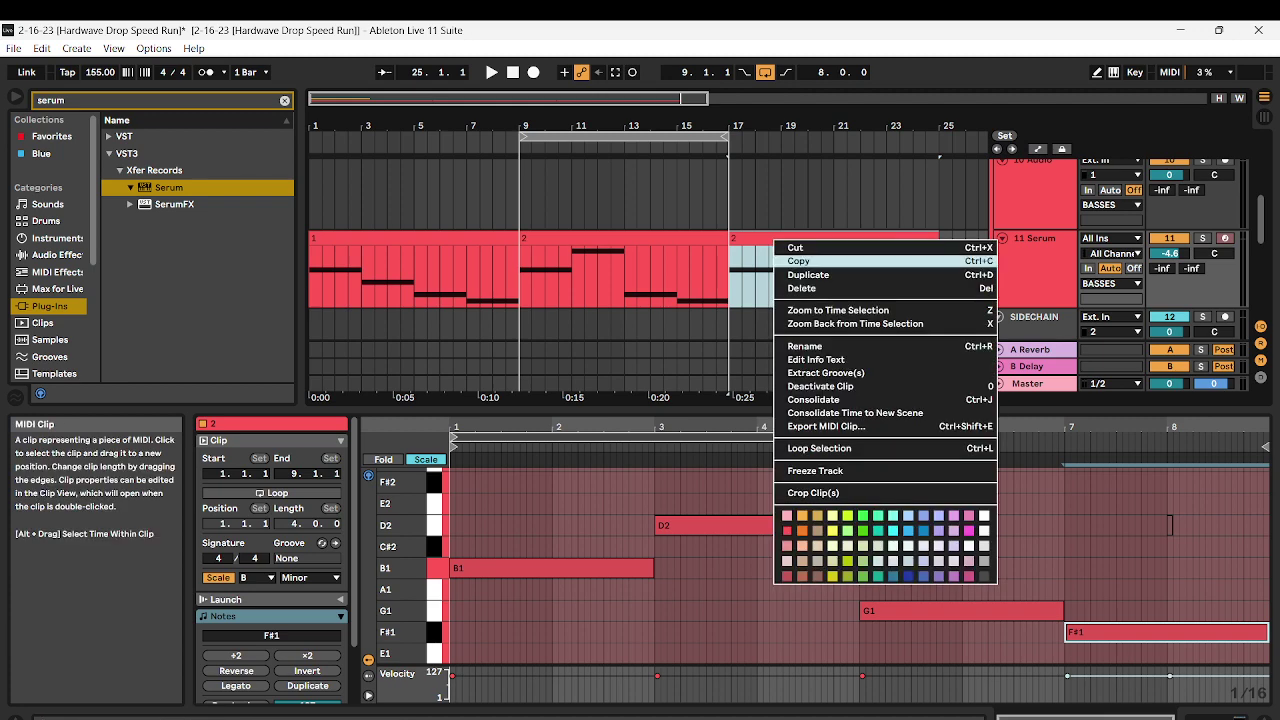
pyautogui.click(804, 346)
pyautogui.write('3')
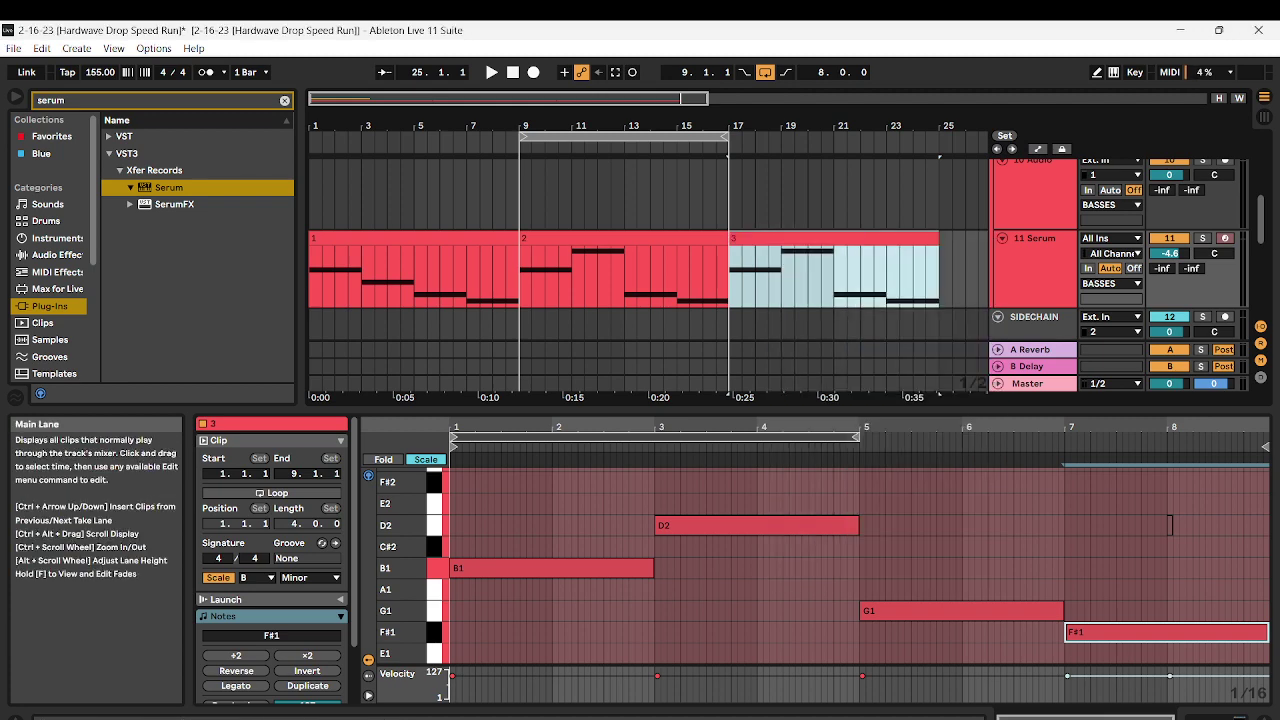
# Move the arrangement loop to bars 17 to 25, lower clip 3's opening B1 note to G1, and play it
pyautogui.moveTo(623, 136); pyautogui.dragTo(833, 136)
pyautogui.click(822, 239)
pyautogui.click(560, 568)
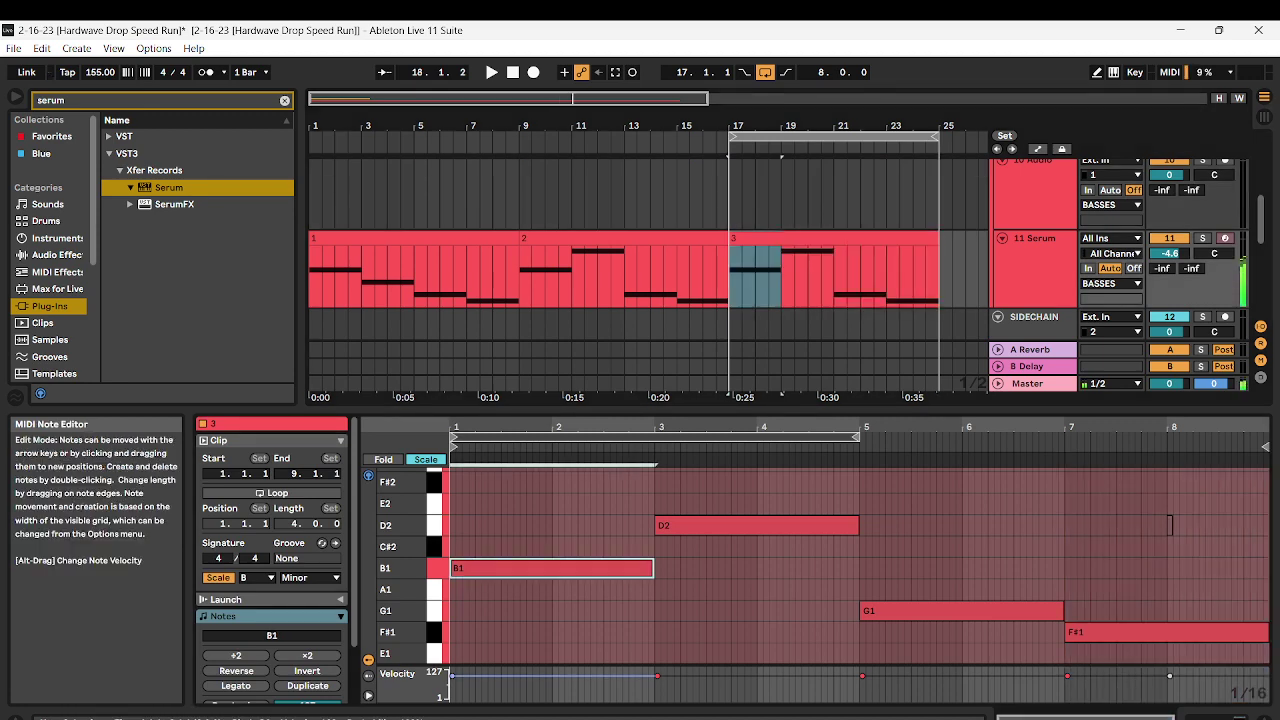
pyautogui.press('Down')
pyautogui.press('Down')
pyautogui.press('Down')
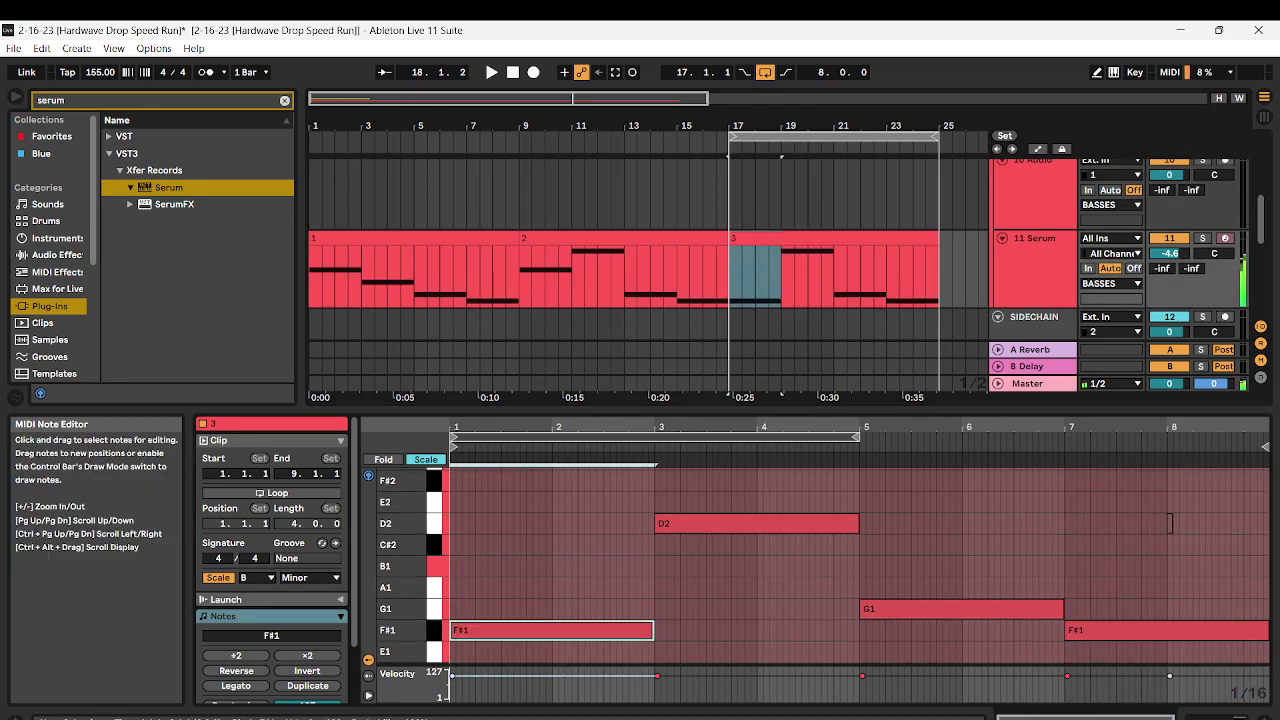
pyautogui.press('Up')
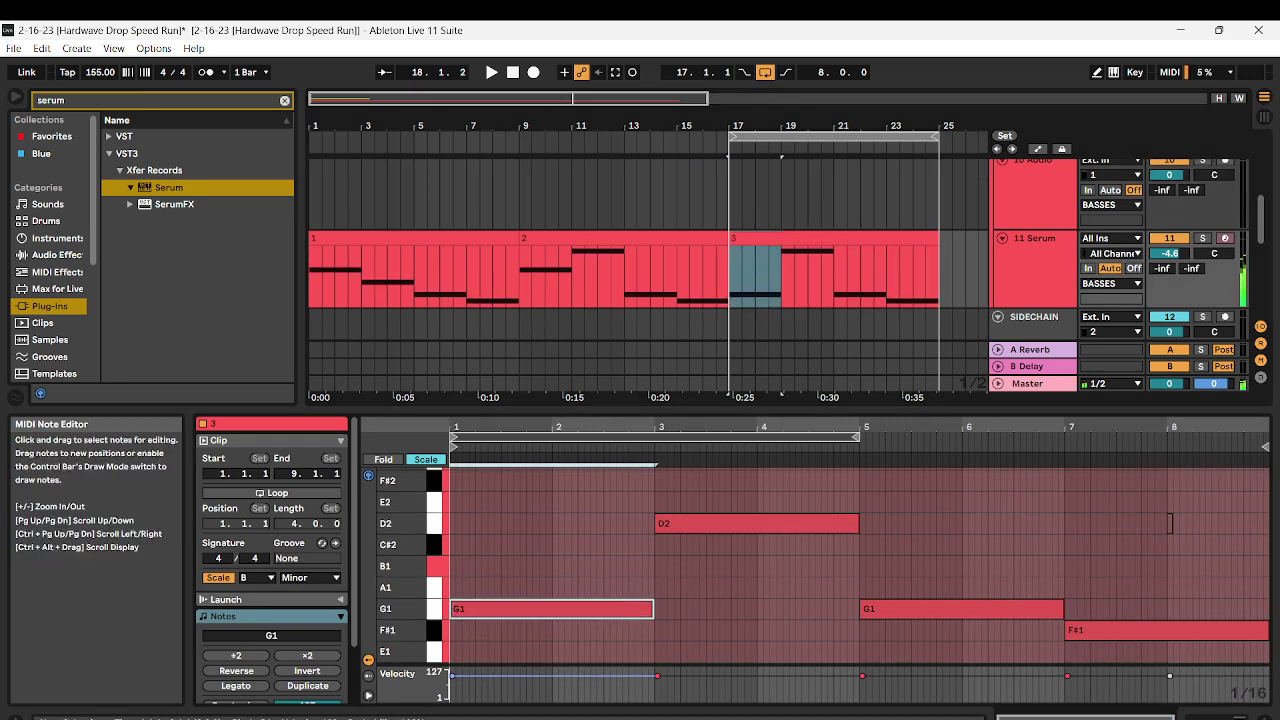
pyautogui.press('space')
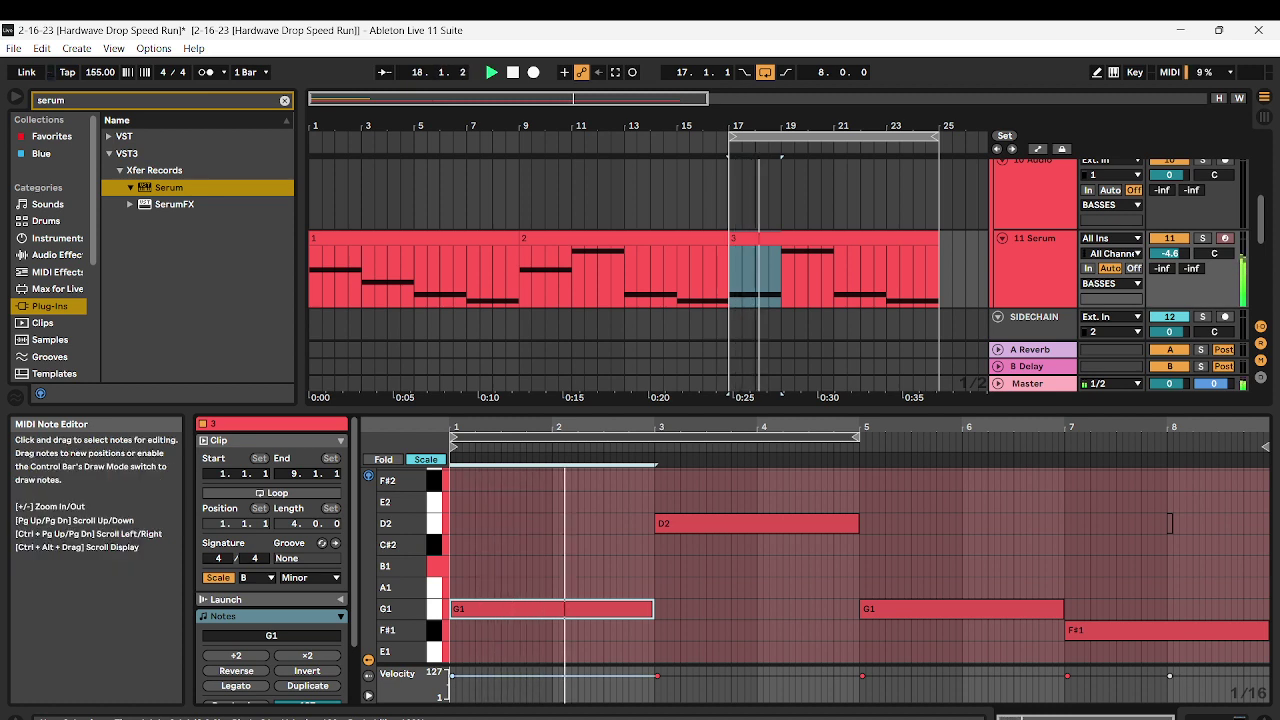
# Lower the D2 note at bar 3 of clip 3 to A1 and play the line
pyautogui.click(757, 524)
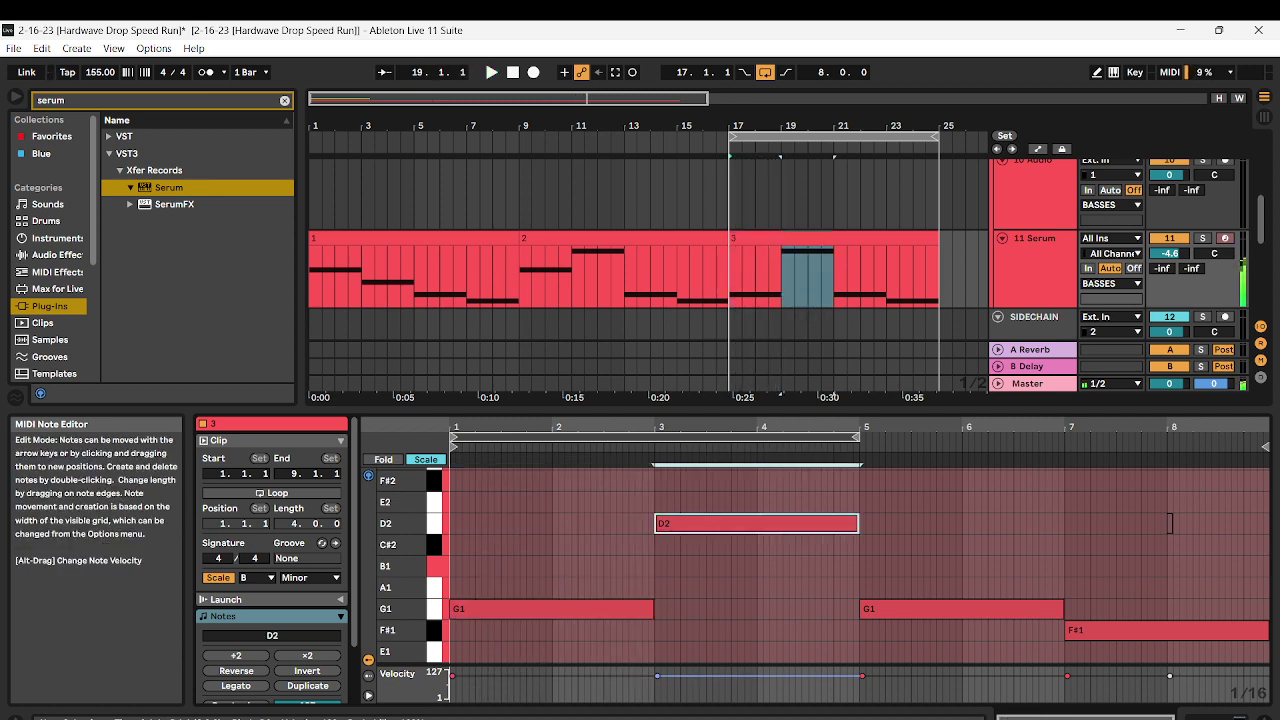
pyautogui.press('Down')
pyautogui.press('Down')
pyautogui.press('Down')
pyautogui.press('space')
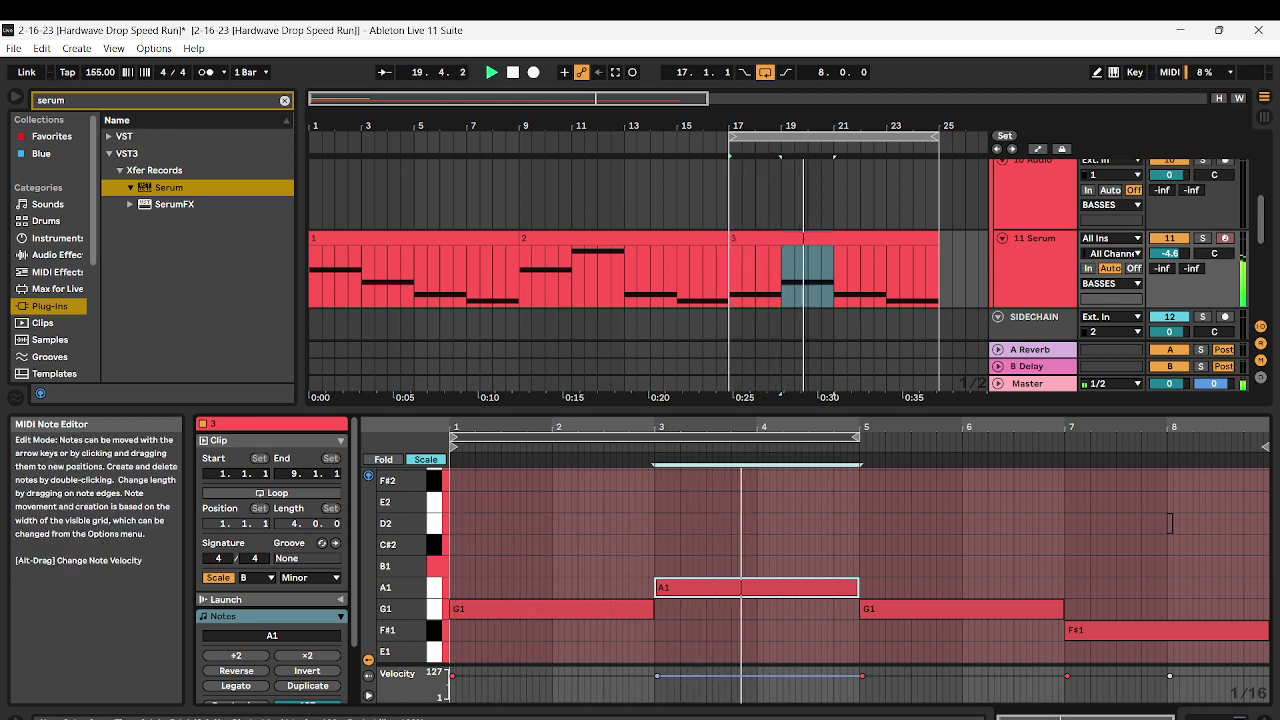
# Shorten clip 3's A1 note to end at 4.3 and add a D2 note from there to bar 5
pyautogui.press('space')
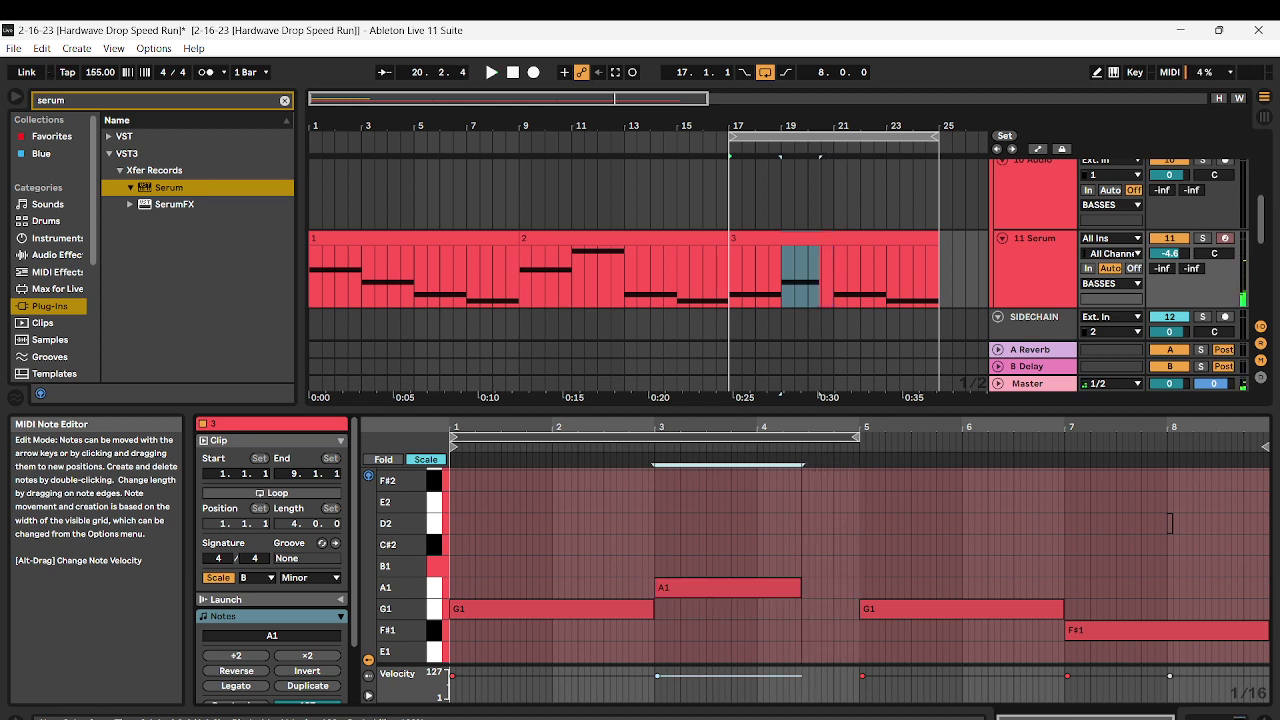
pyautogui.doubleClick(811, 523)
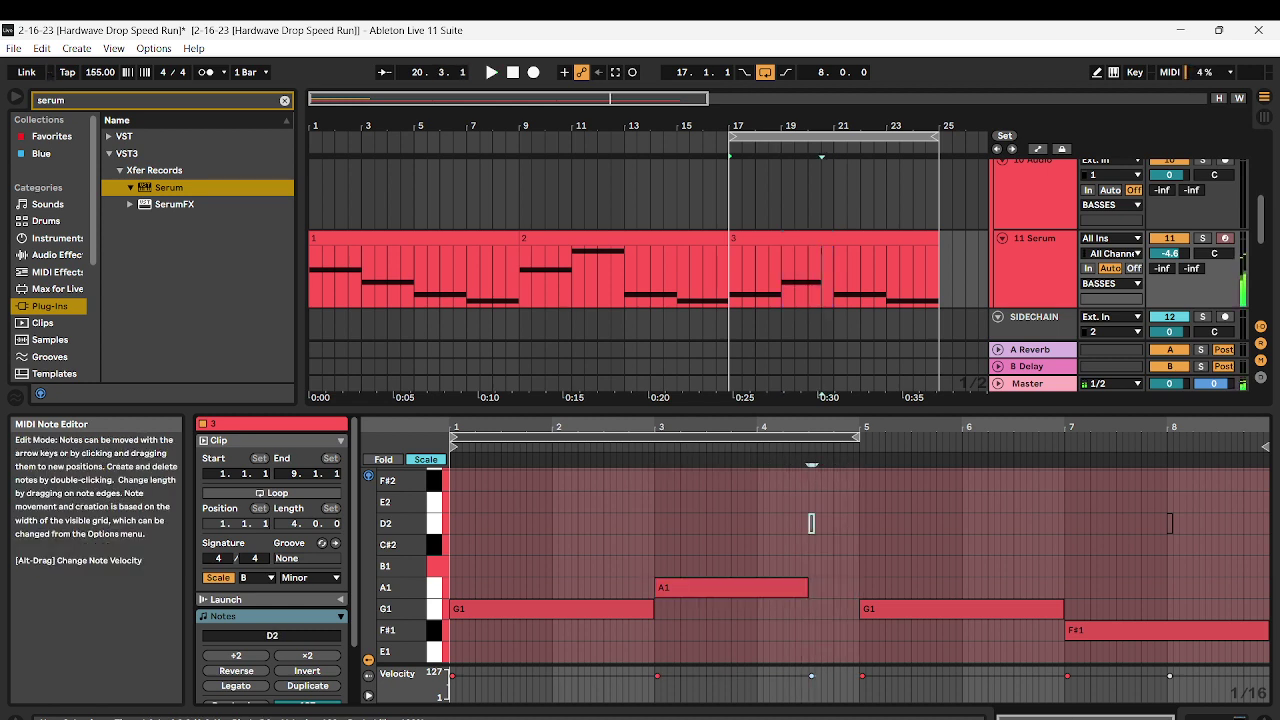
pyautogui.moveTo(815, 523); pyautogui.dragTo(859, 523)
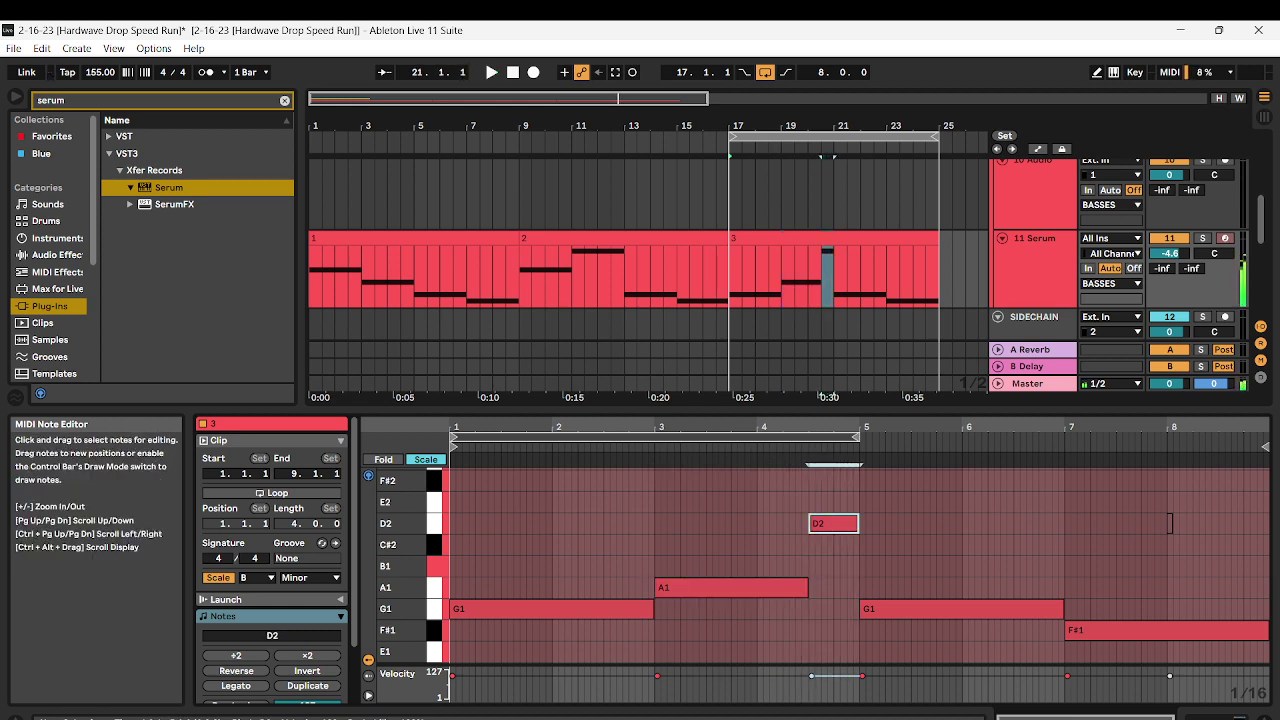
# Raise the G1 note at bar 5 of clip 3 to B1
pyautogui.click(914, 609)
pyautogui.press('Up')
pyautogui.press('Up')
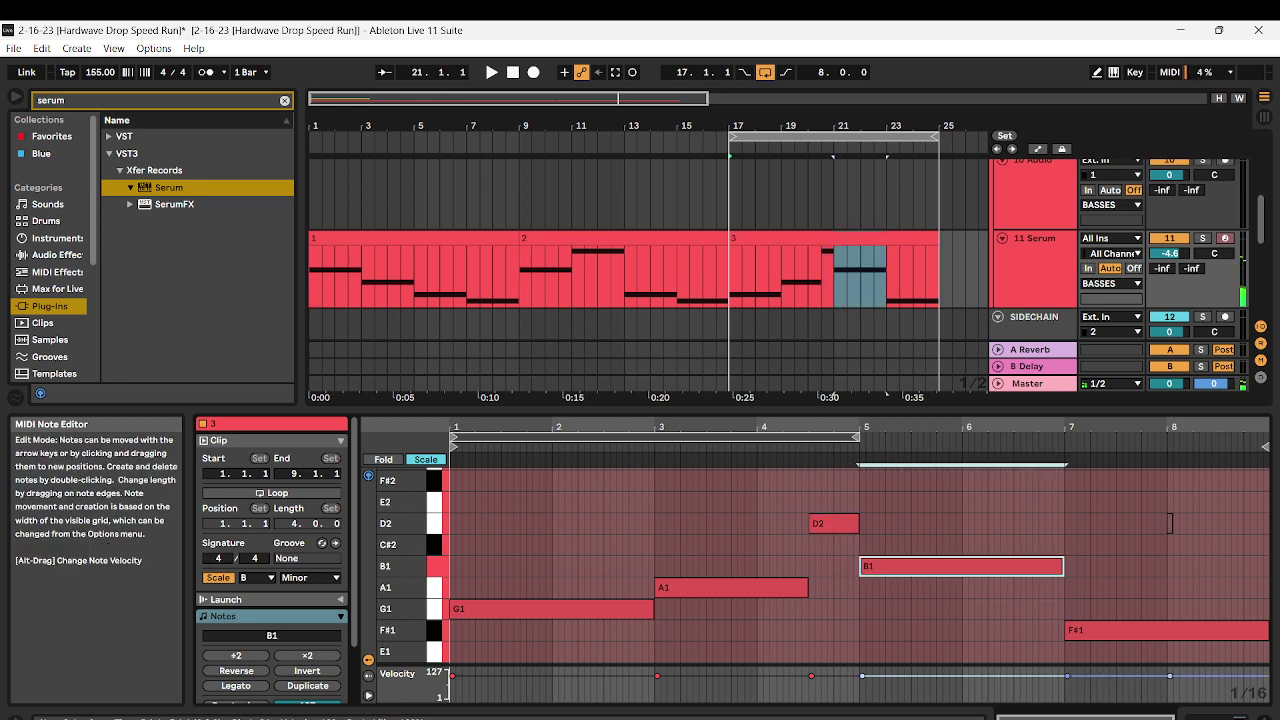
# Delete clip 3's closing F#1 note and extend the B1 note from bar 5 to the end of the clip
pyautogui.click(1130, 630)
pyautogui.press('Delete')
pyautogui.press('space')
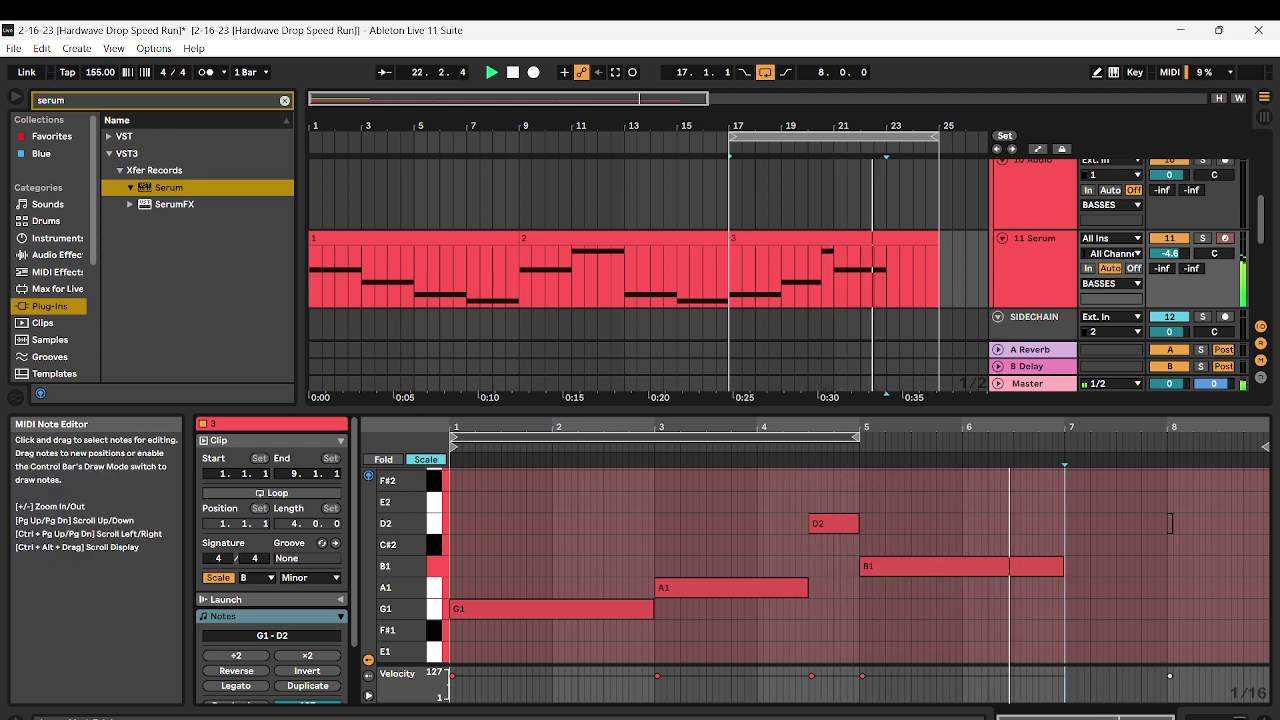
pyautogui.moveTo(1062, 566); pyautogui.dragTo(1266, 566)
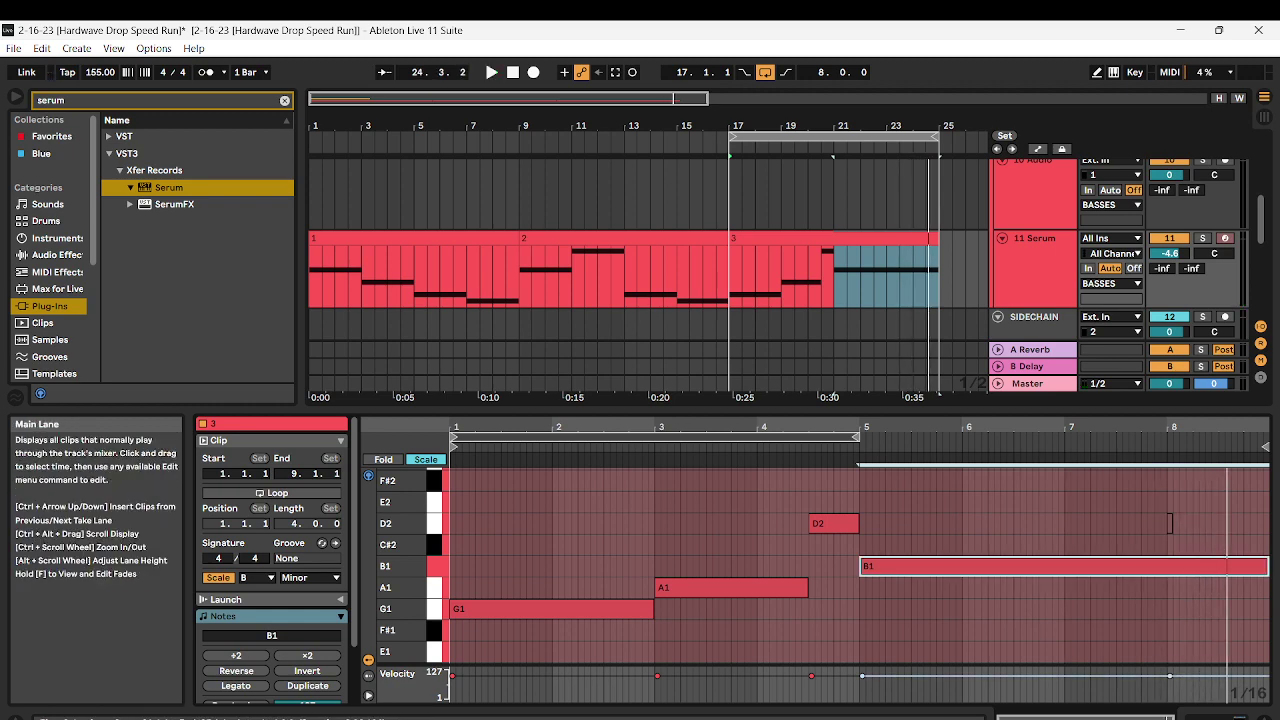
# Return the arrangement loop to bars 1 to 9 and rename the Serum track to Reese
pyautogui.scroll(-3, 640, 270)
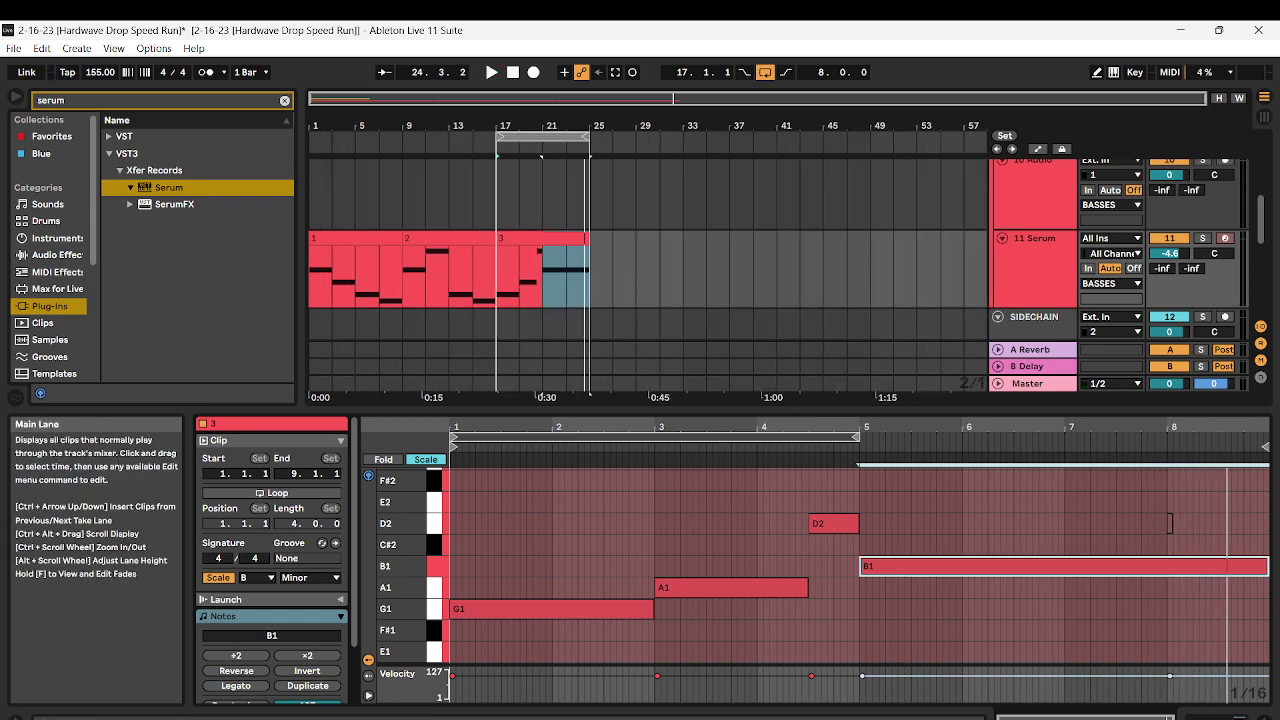
pyautogui.moveTo(540, 137); pyautogui.dragTo(356, 137)
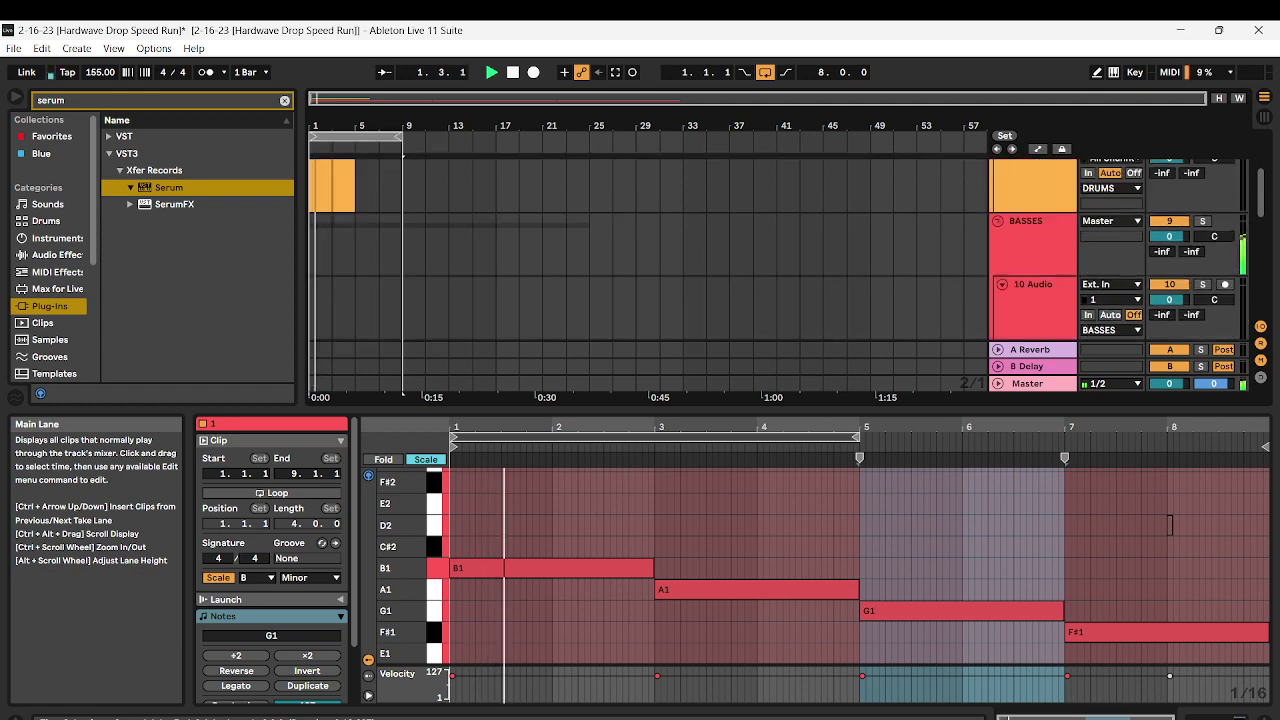
pyautogui.scroll(-2, 700, 275)
pyautogui.click(1036, 308)
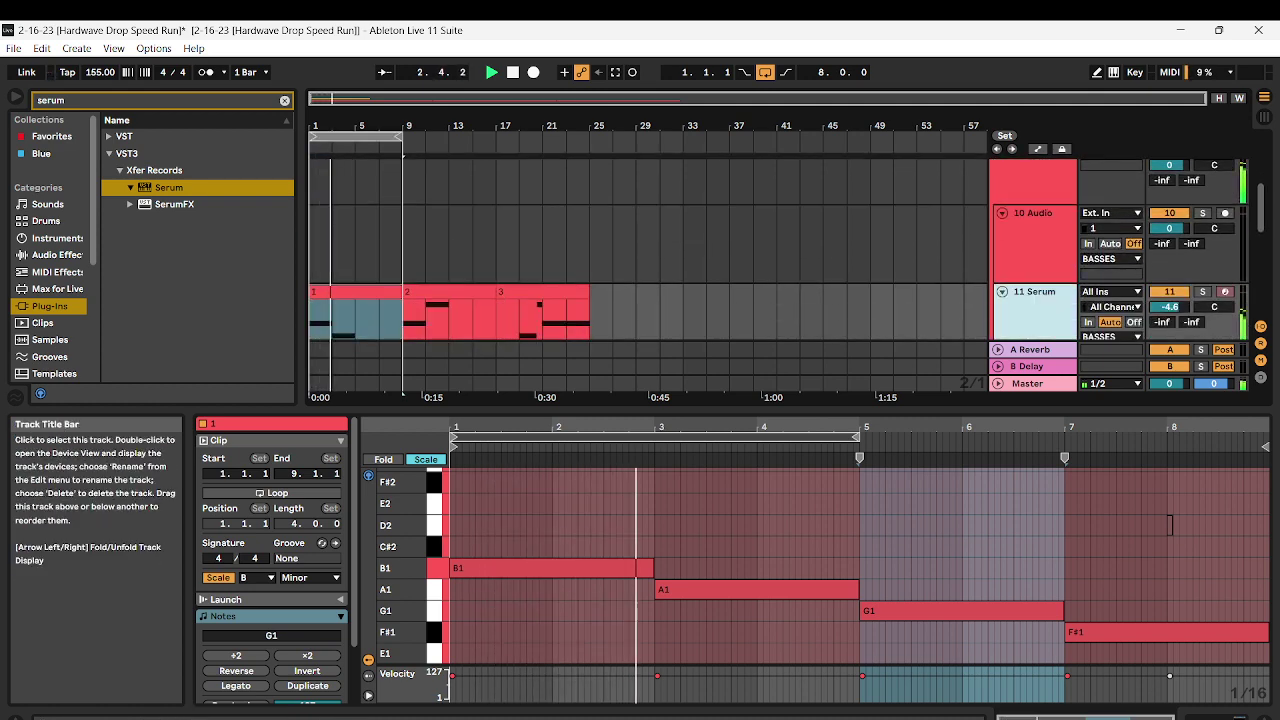
pyautogui.rightClick(1034, 300)
pyautogui.click(1060, 385)
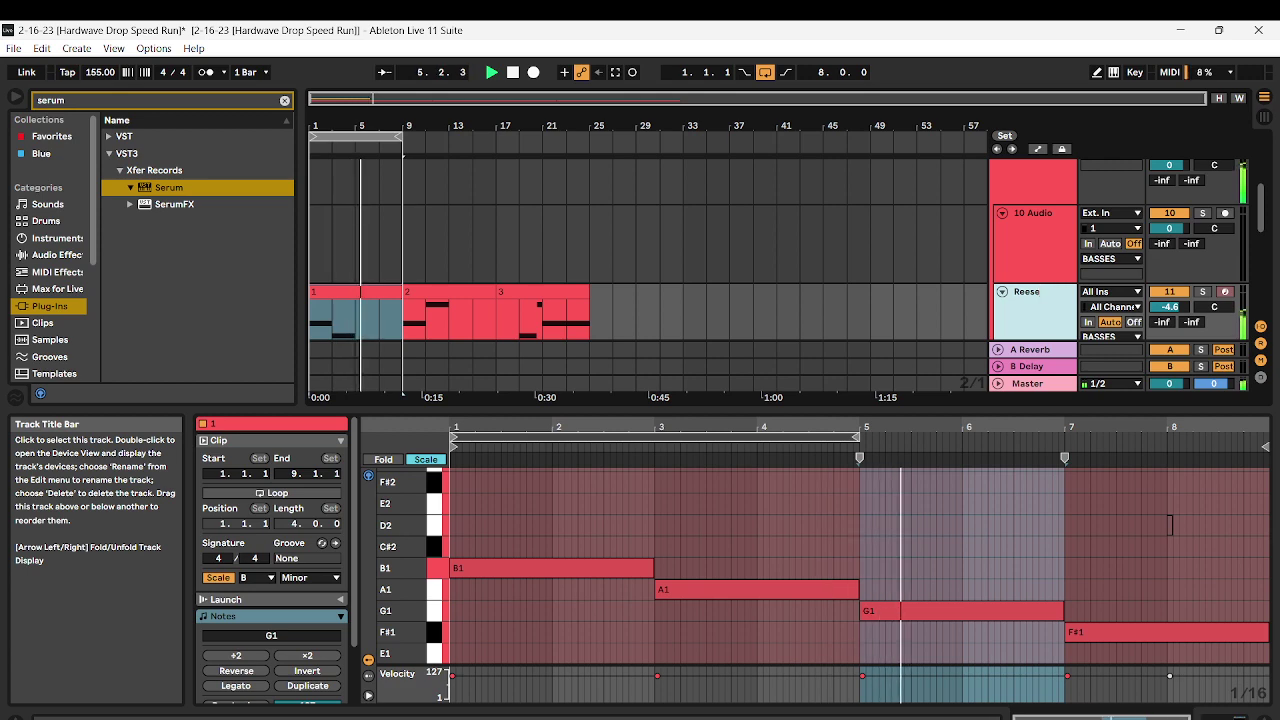
# Route the BASSES group's audio output to the SIDECHAIN track
pyautogui.scroll(2, 1036, 300)
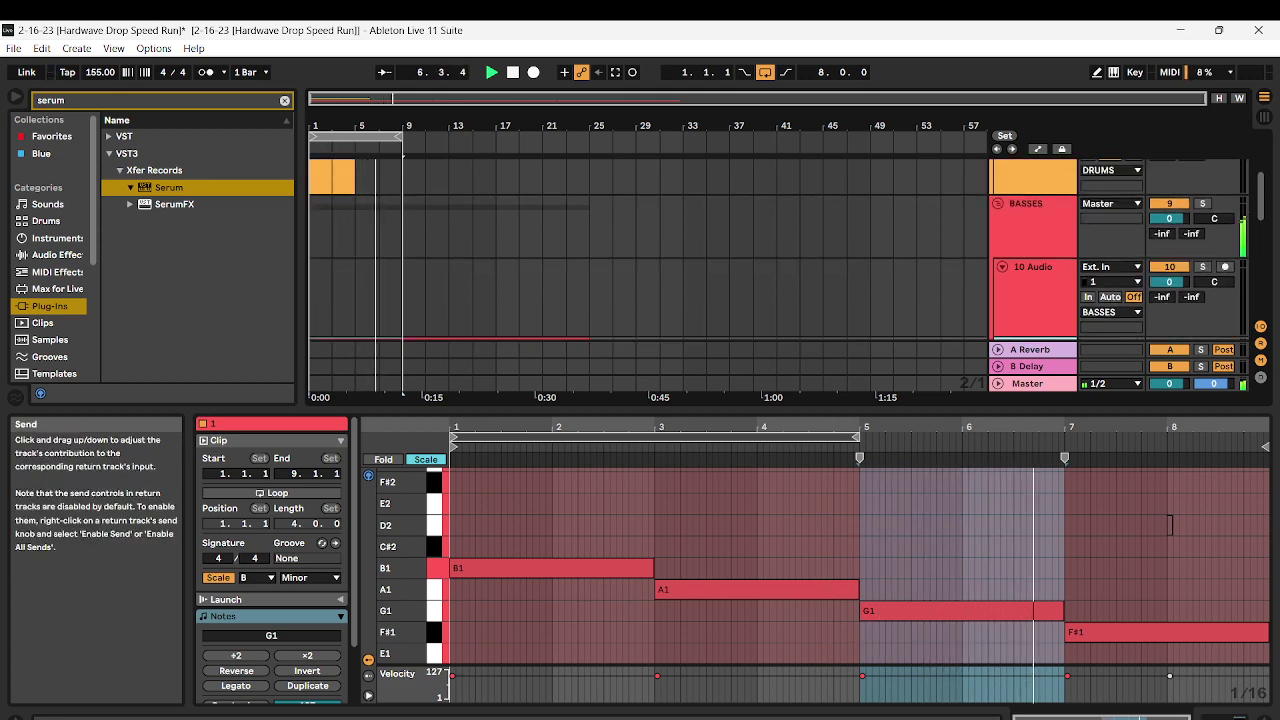
pyautogui.click(1110, 204)
pyautogui.click(1106, 289)
pyautogui.scroll(1, 650, 250)
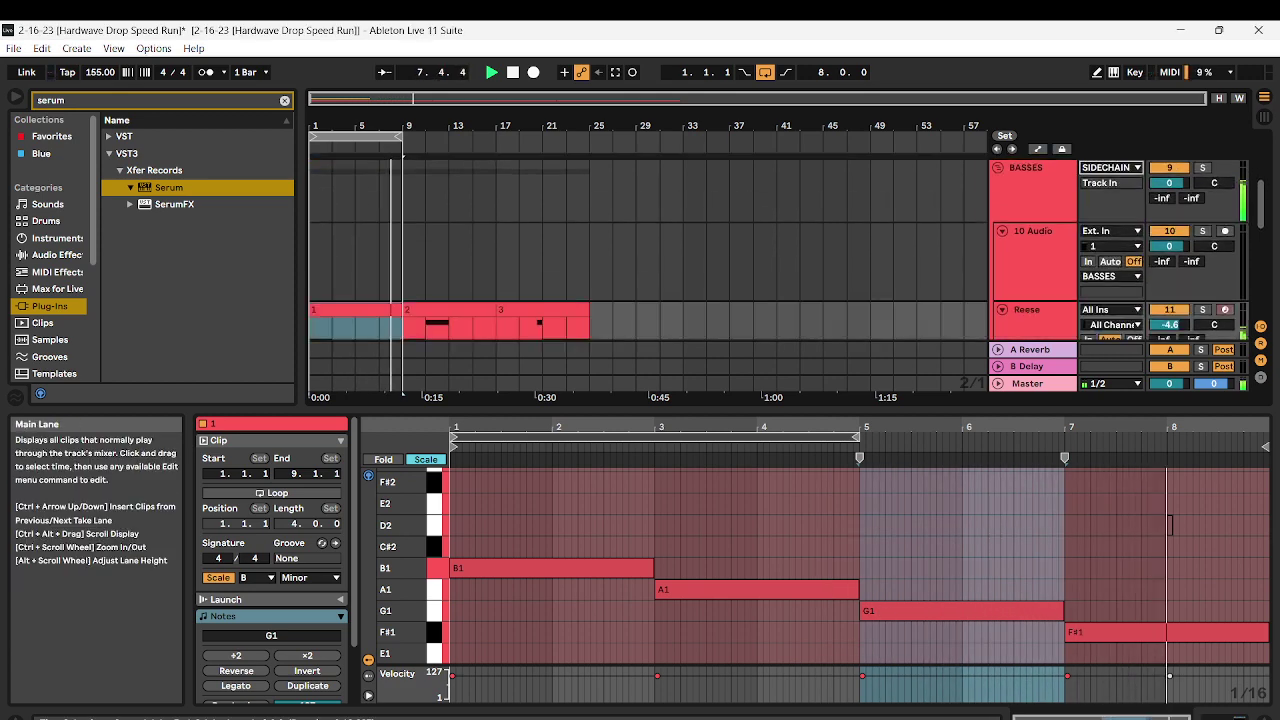
pyautogui.scroll(1, 330, 230)
pyautogui.click(330, 250)
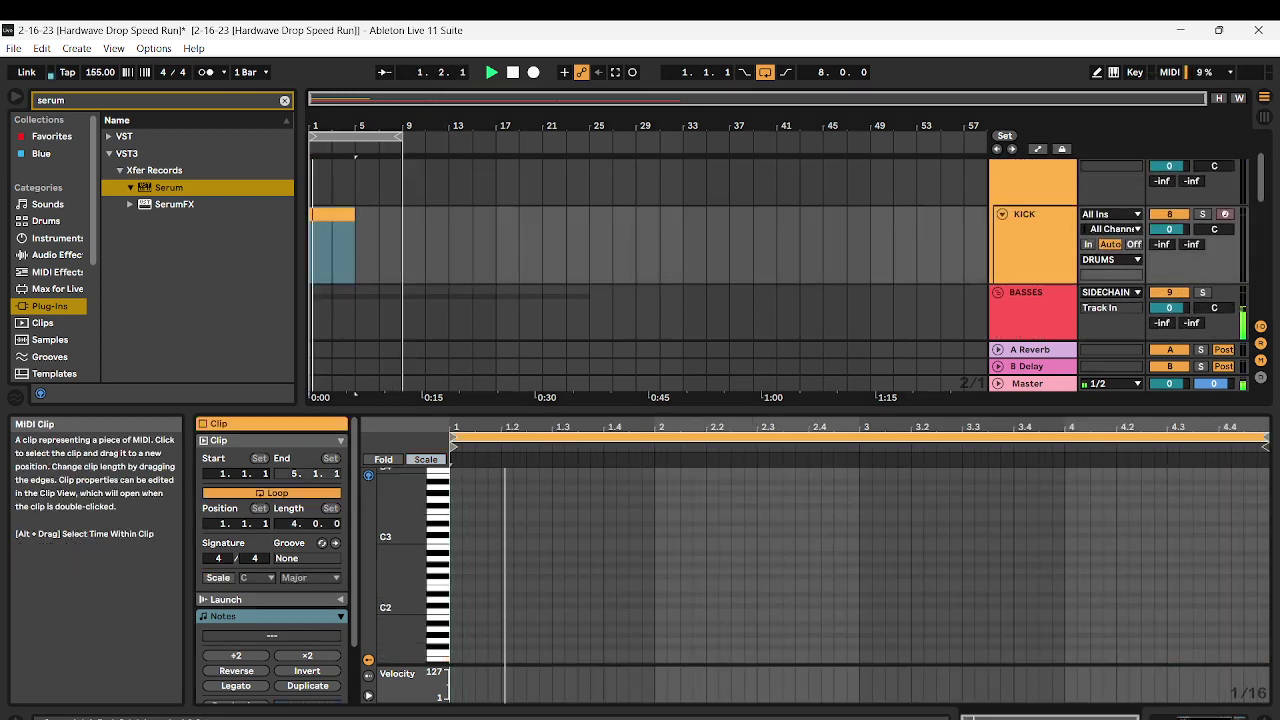
pyautogui.press('space')
pyautogui.click(332, 214)
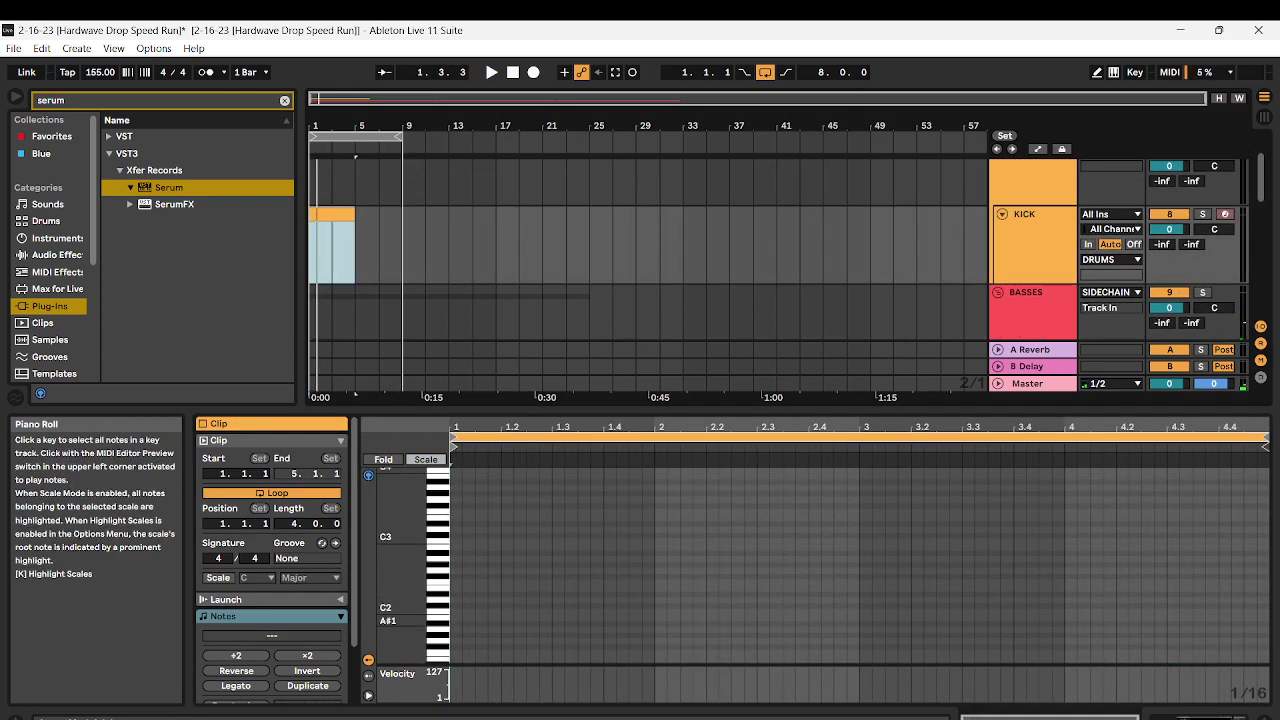
# Add EQ Eight from the EQ & Filters audio effects after Serum on the Reese track
pyautogui.scroll(-5, 345, 235)
pyautogui.doubleClick(1028, 239)
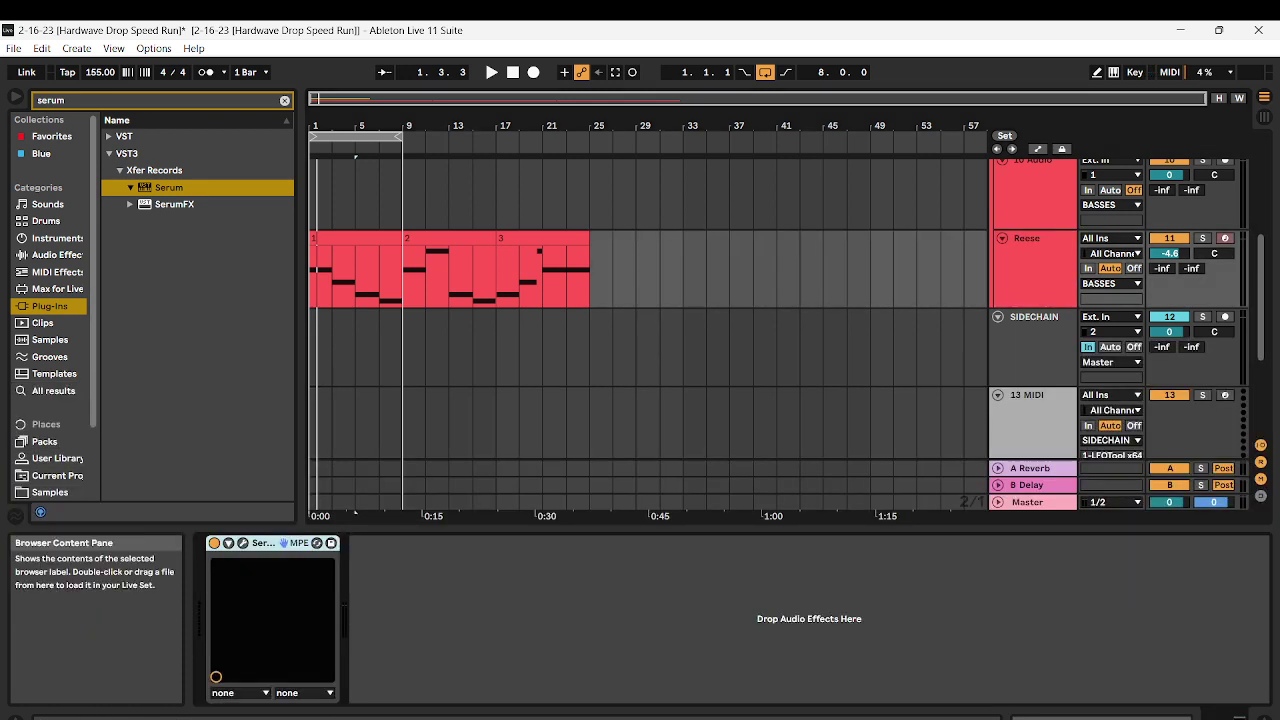
pyautogui.click(285, 100)
pyautogui.click(52, 254)
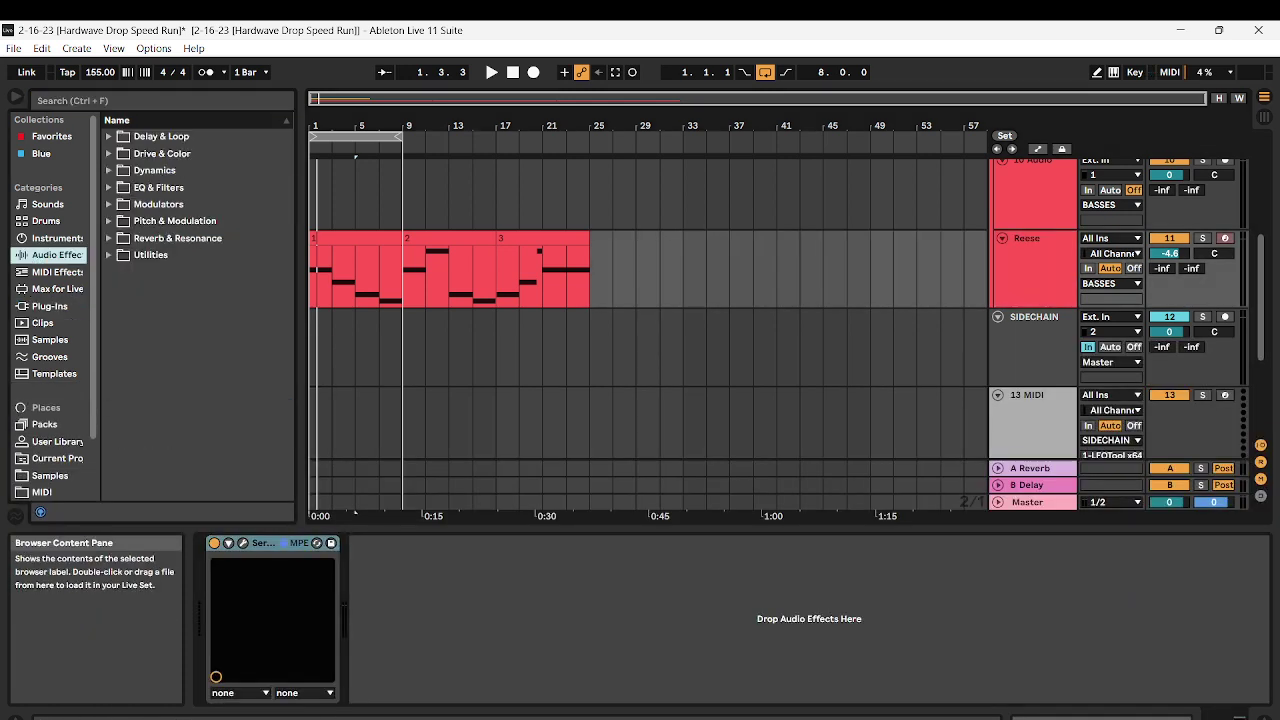
pyautogui.click(109, 188)
pyautogui.moveTo(162, 238); pyautogui.dragTo(425, 612)
# Set band 1 of the Reese track's EQ Eight to a low cut at 43.3 Hz
pyautogui.click(415, 680)
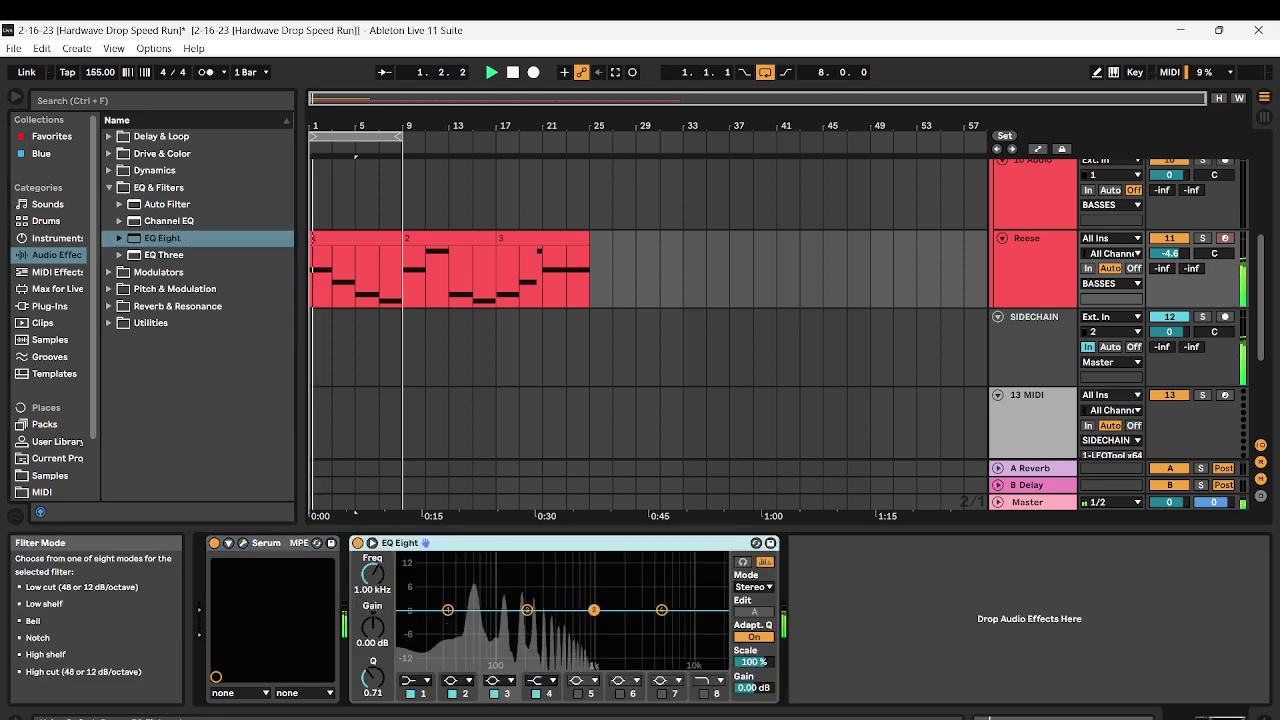
pyautogui.click(415, 574)
pyautogui.moveTo(372, 574); pyautogui.dragTo(372, 562)
# Enable the sub oscillator in the Reese track's Serum with a sine wave, a 66% level and Direct Out
pyautogui.click(242, 543)
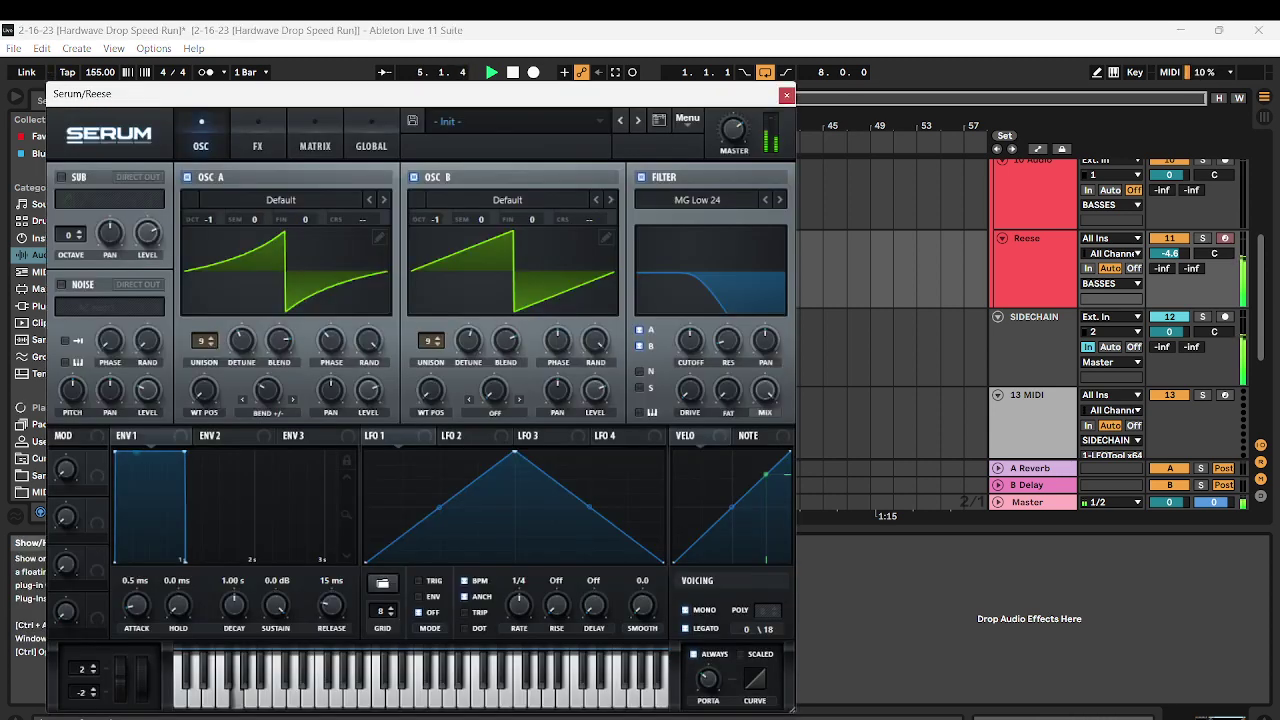
pyautogui.moveTo(690, 341)
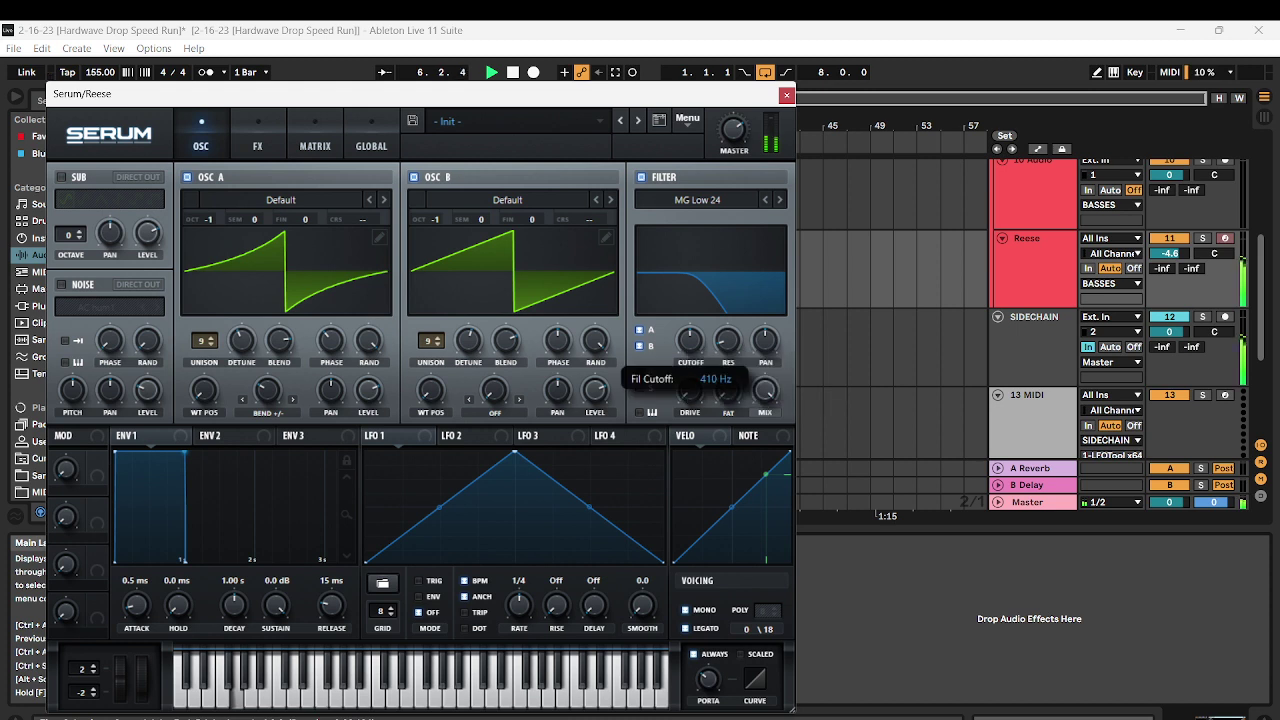
pyautogui.moveTo(690, 391)
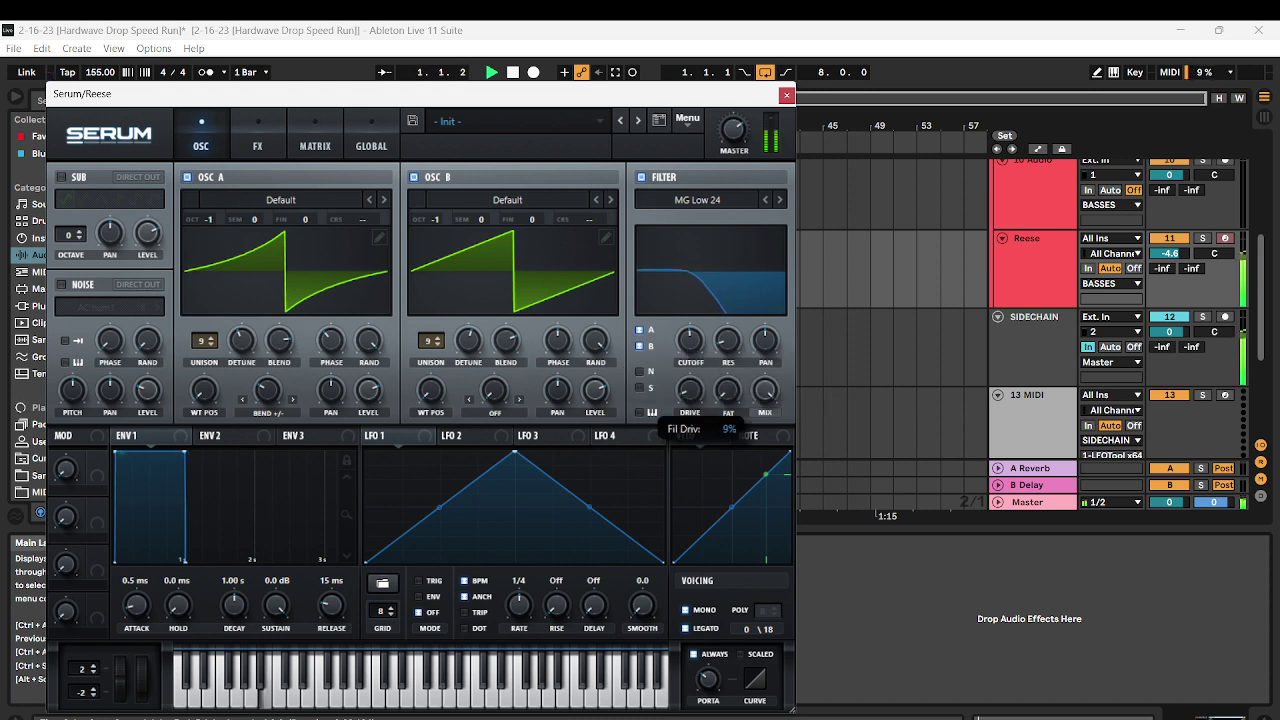
pyautogui.click(61, 177)
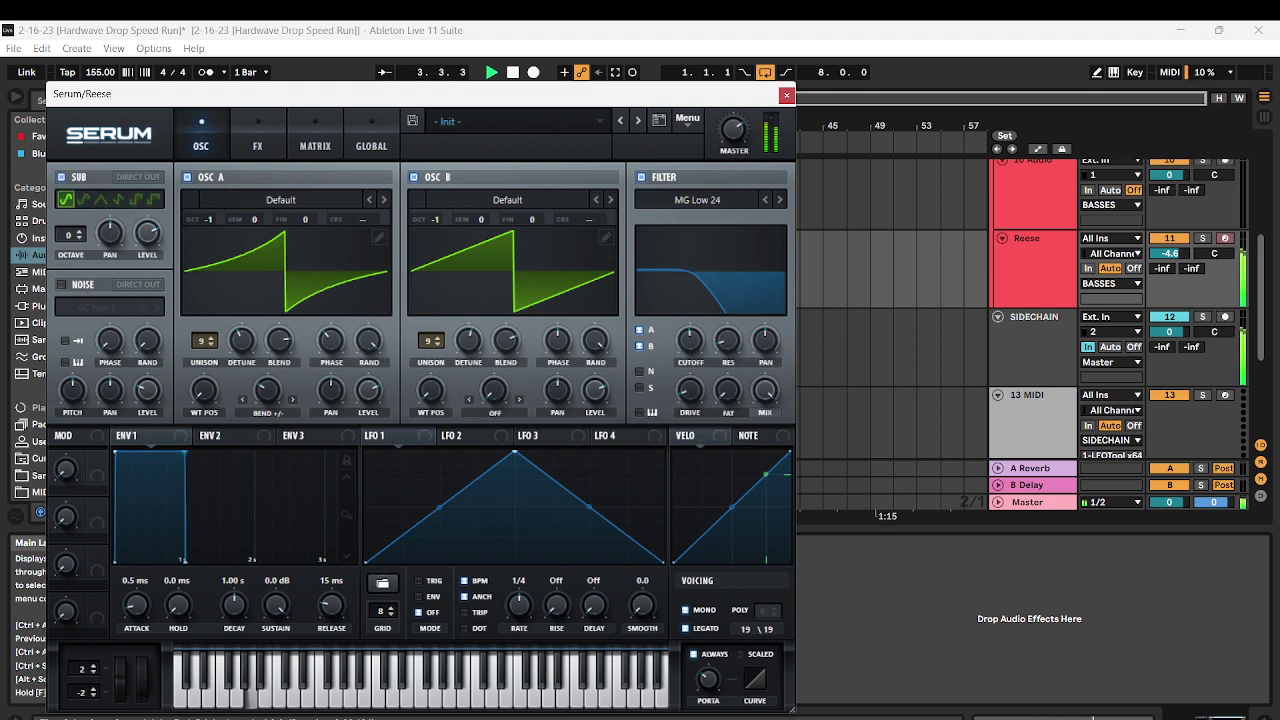
pyautogui.click(101, 199)
pyautogui.click(66, 199)
pyautogui.moveTo(147, 233)
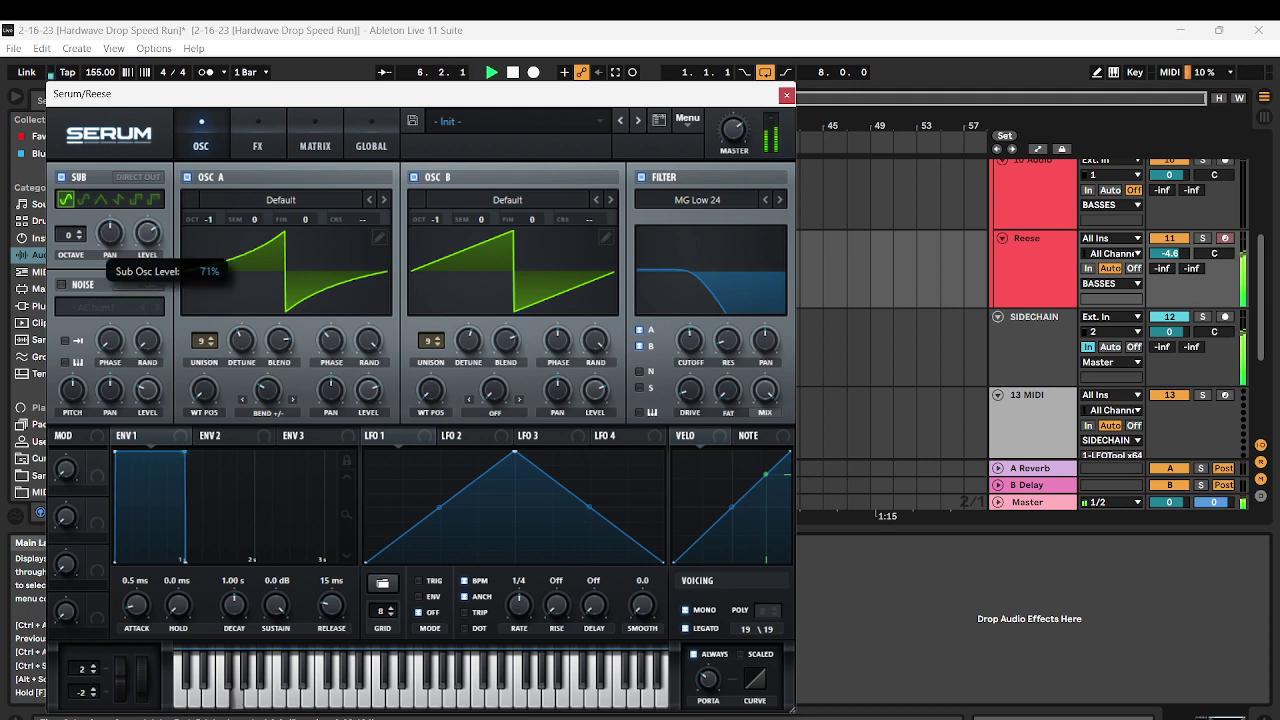
pyautogui.moveTo(147, 233); pyautogui.dragTo(147, 236)
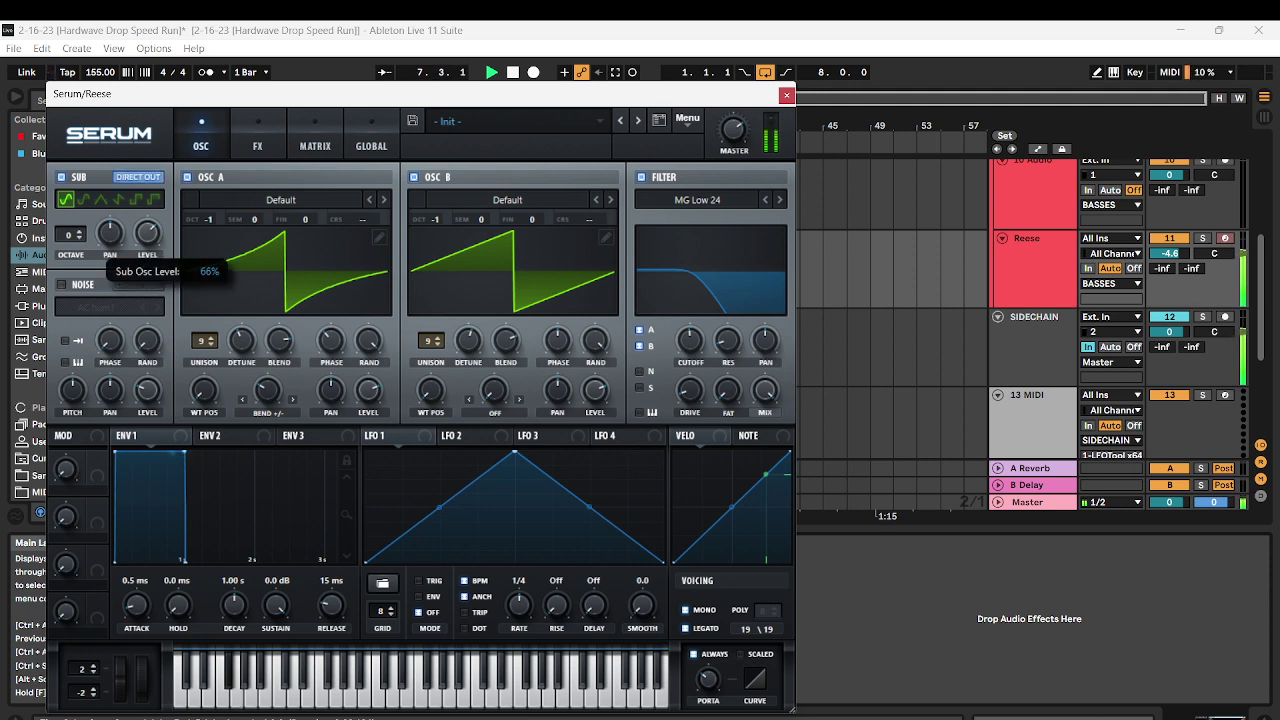
pyautogui.click(787, 95)
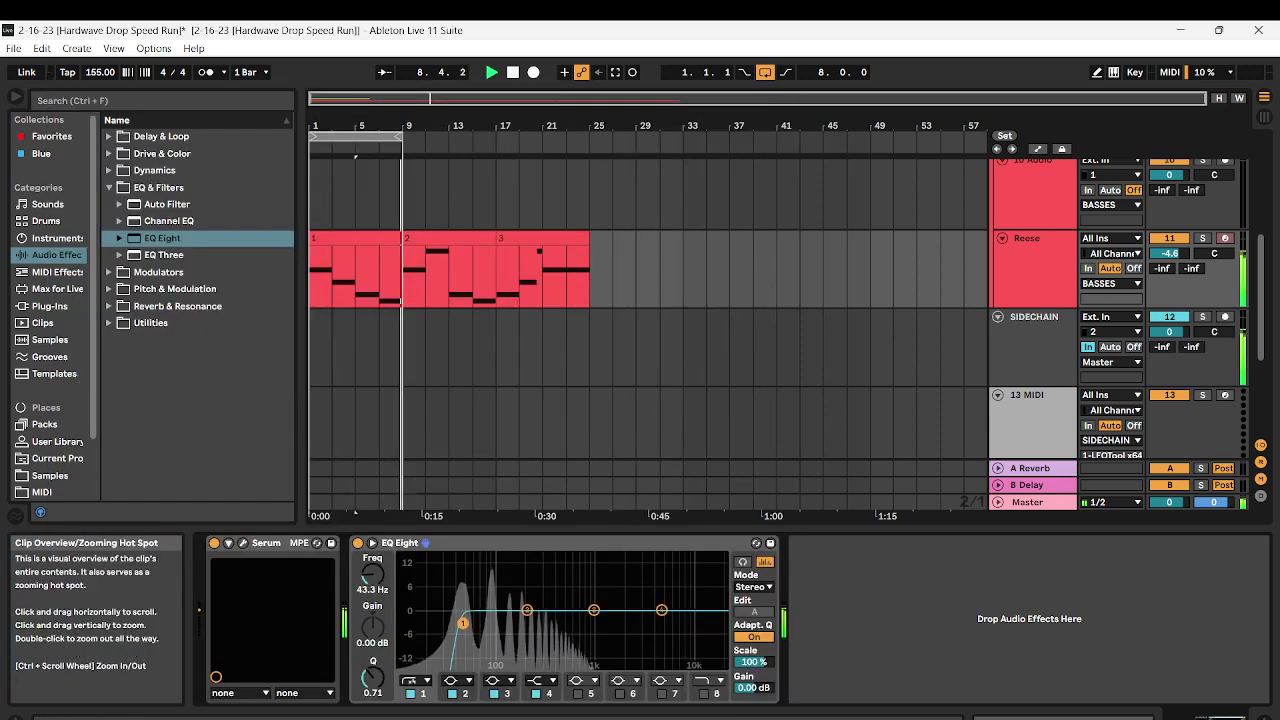
# Stop playback and unfold the INSTRUMENTS group
pyautogui.scroll(5, 650, 330)
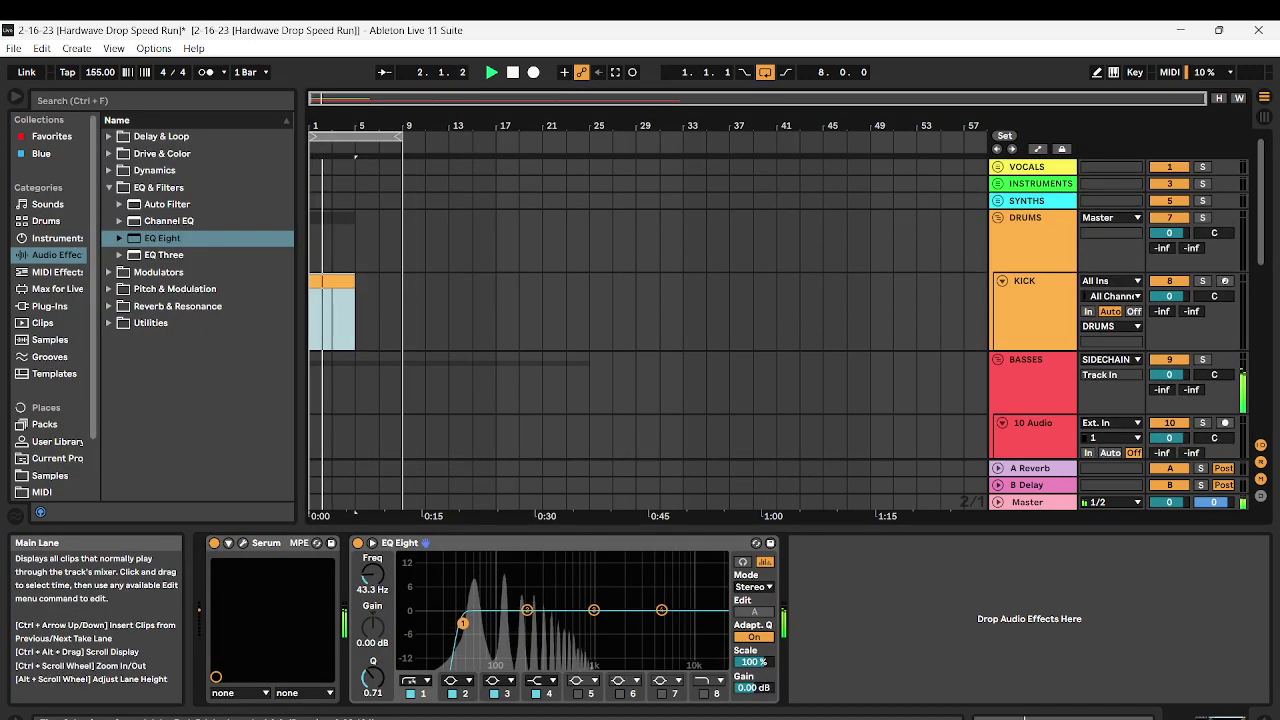
pyautogui.press('space')
pyautogui.click(997, 183)
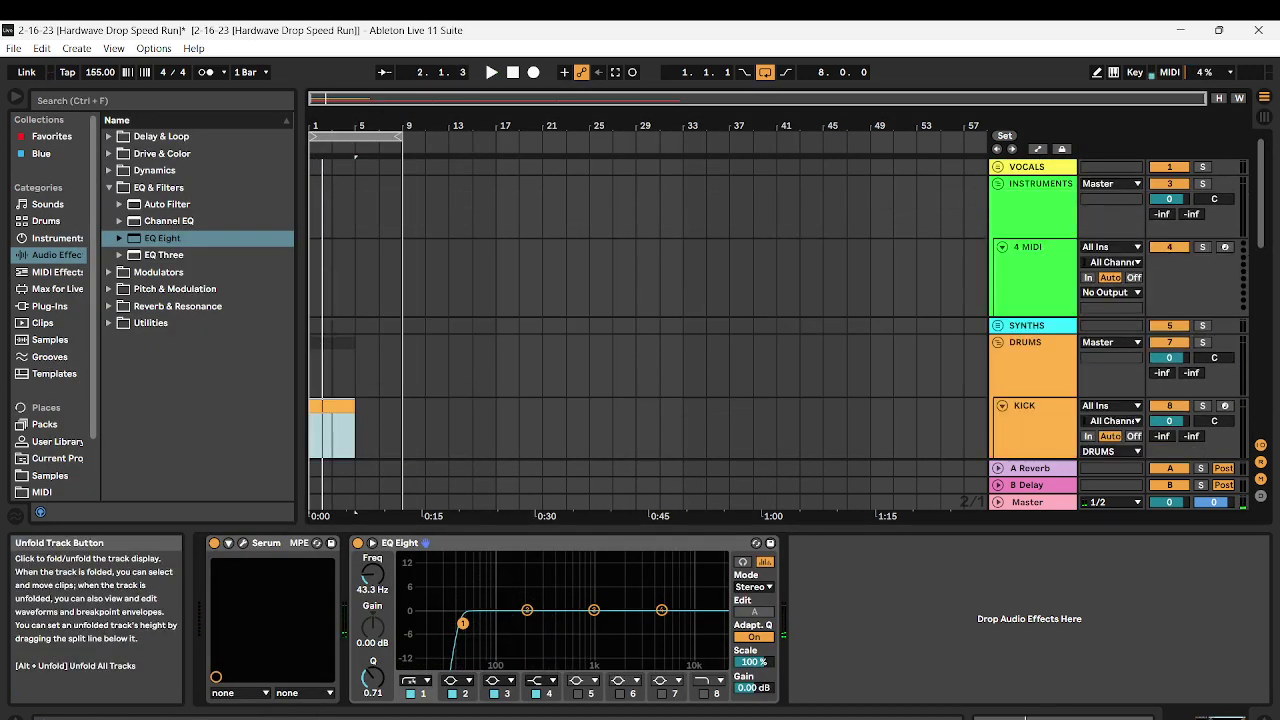
# Find the Grand Piano.adg preset under Piano & Keys and load it onto the INSTRUMENTS group's MIDI track
pyautogui.click(56, 238)
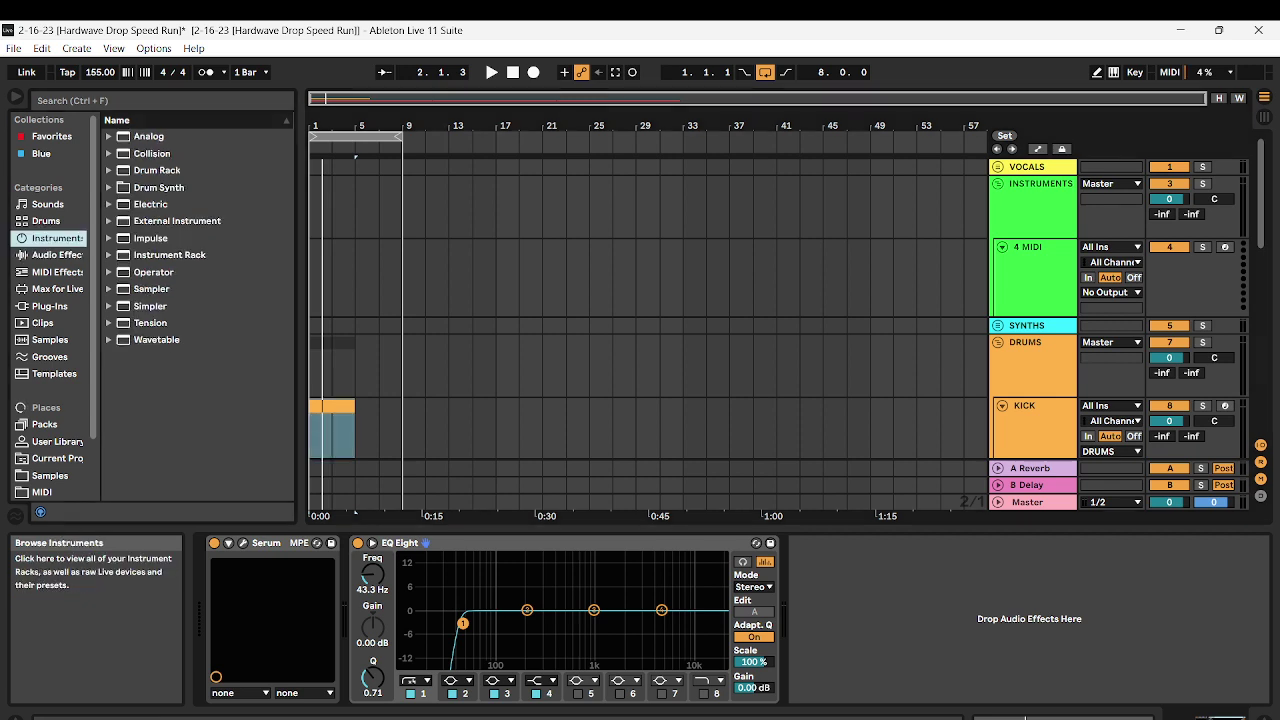
pyautogui.click(80, 101)
pyautogui.write('Gran')
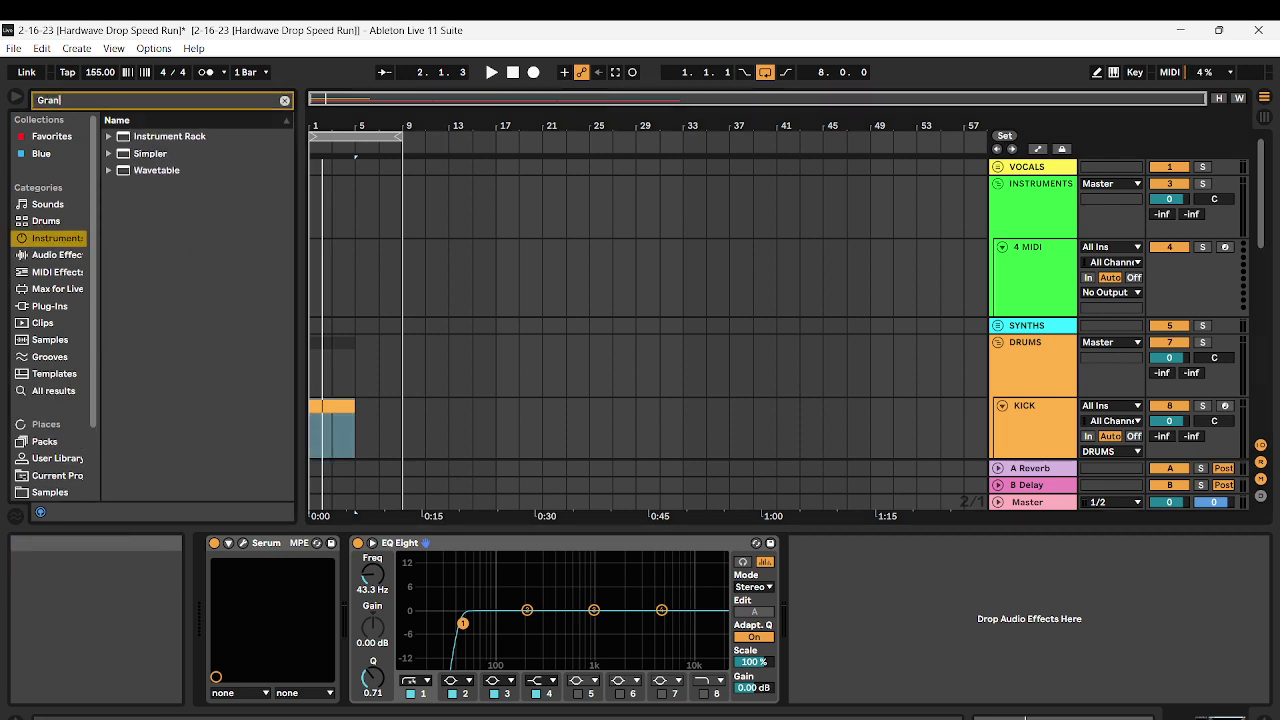
pyautogui.press('Down')
pyautogui.press('Down')
pyautogui.press('Up')
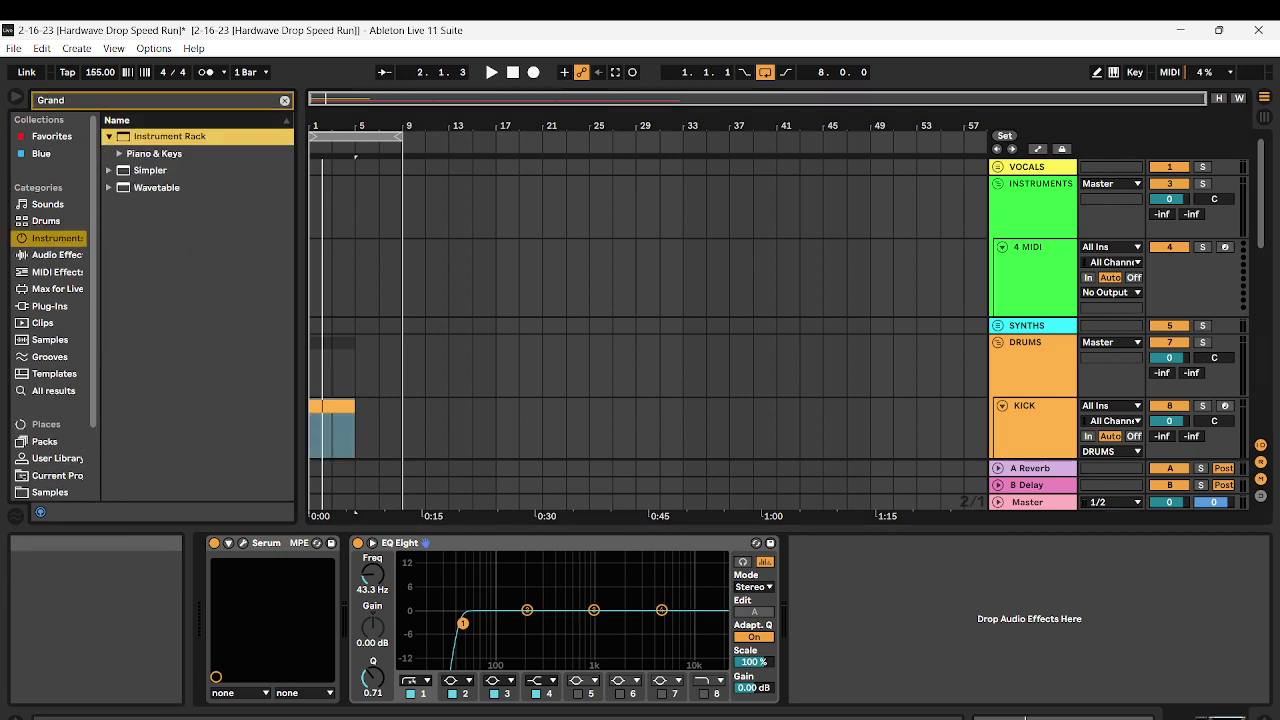
pyautogui.press('Down')
pyautogui.press('Right')
pyautogui.press('Down')
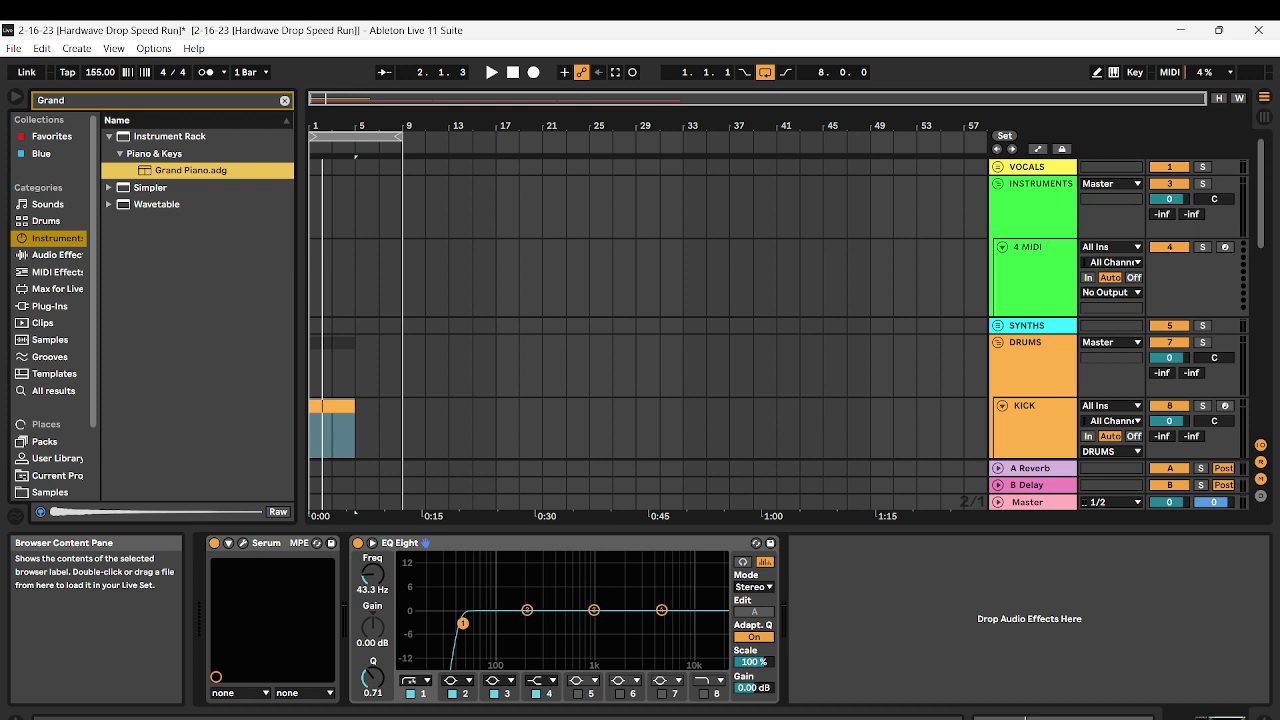
pyautogui.press('Return')
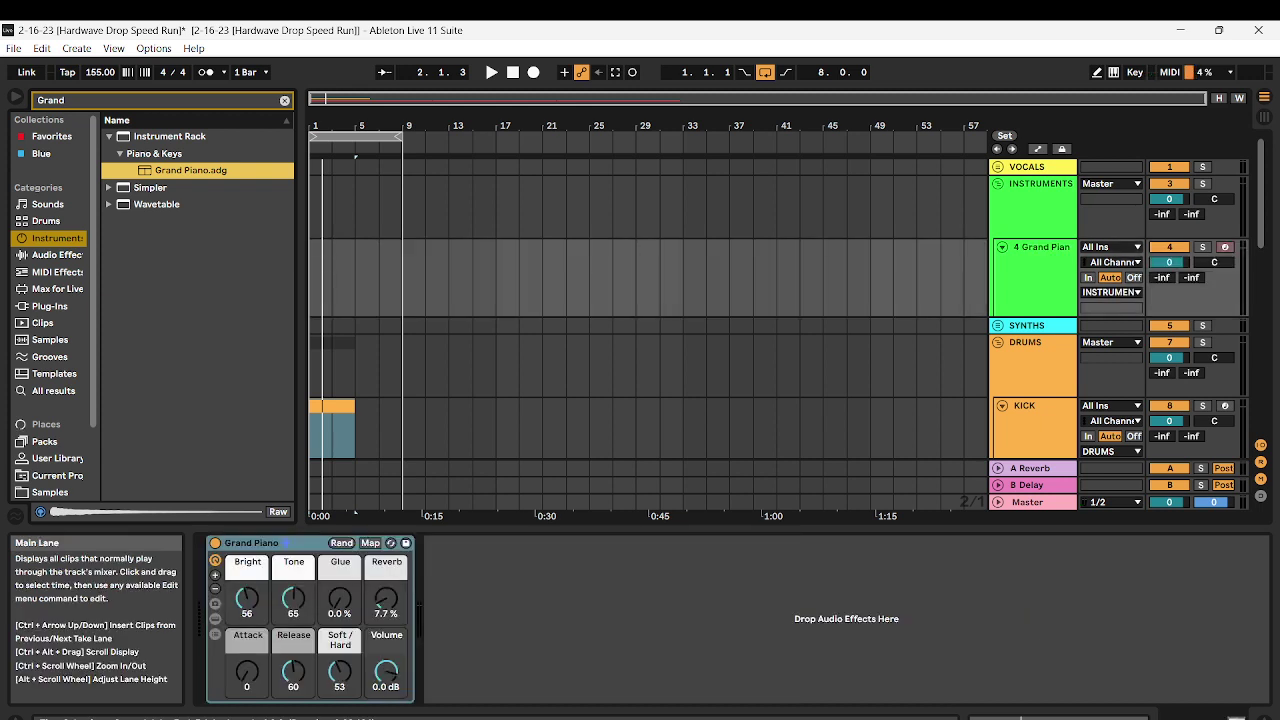
# Create an empty MIDI clip from bar 1 to bar 9 on the Grand Piano track
pyautogui.moveTo(402, 280); pyautogui.dragTo(309, 280)
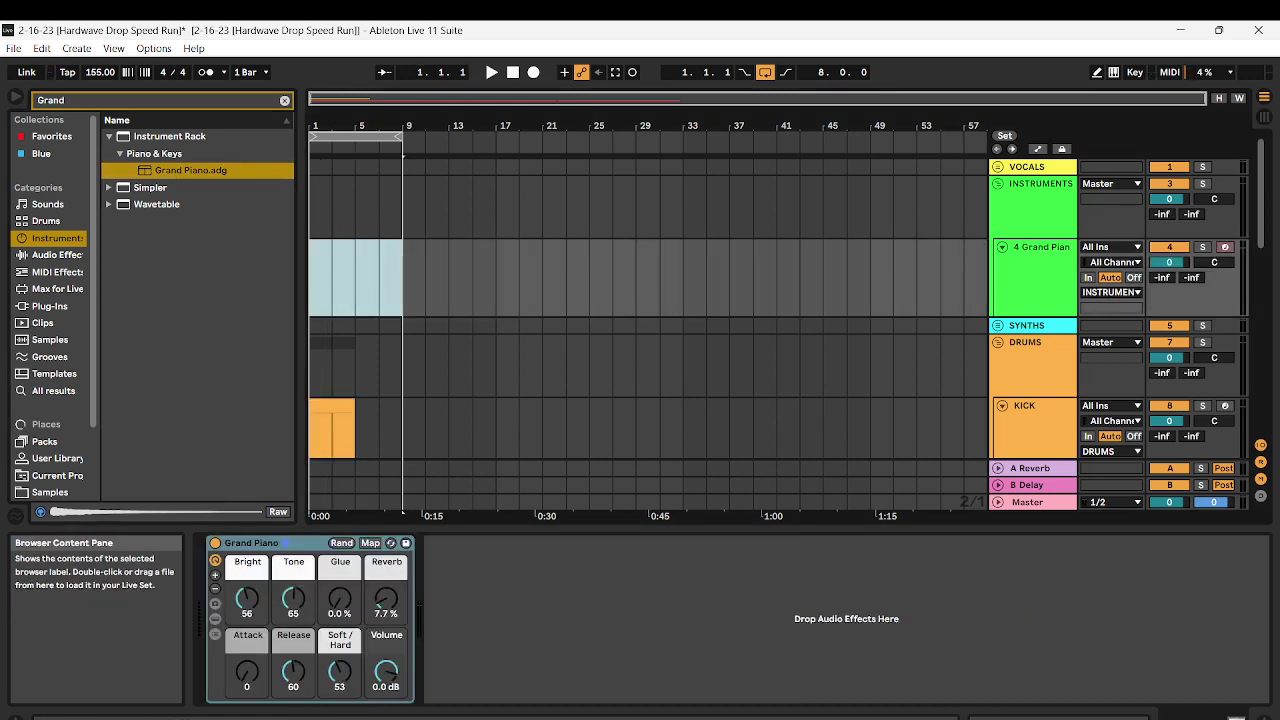
pyautogui.hotkey('ctrl', 'shift', 'm')
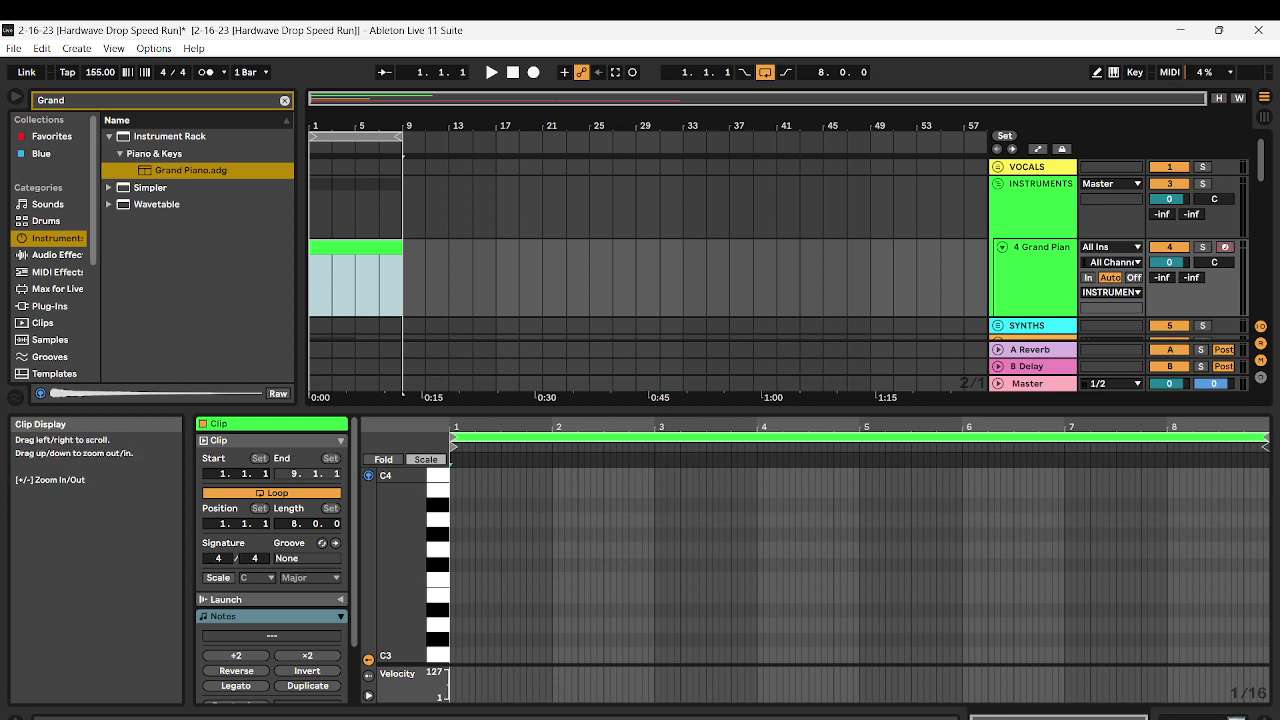
pyautogui.moveTo(200, 411); pyautogui.dragTo(200, 465)
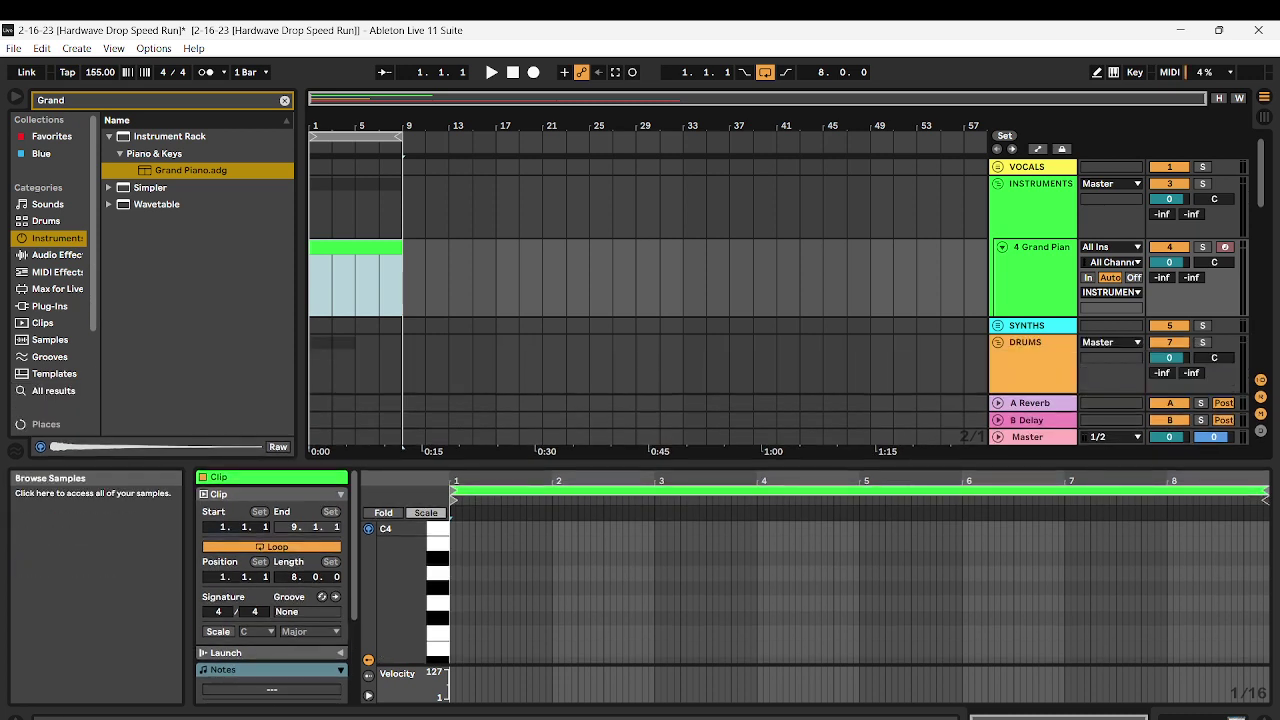
# Replace the Reverb device on return track A with the VST3 plug-in ValhallaSupermassive
pyautogui.click(49, 306)
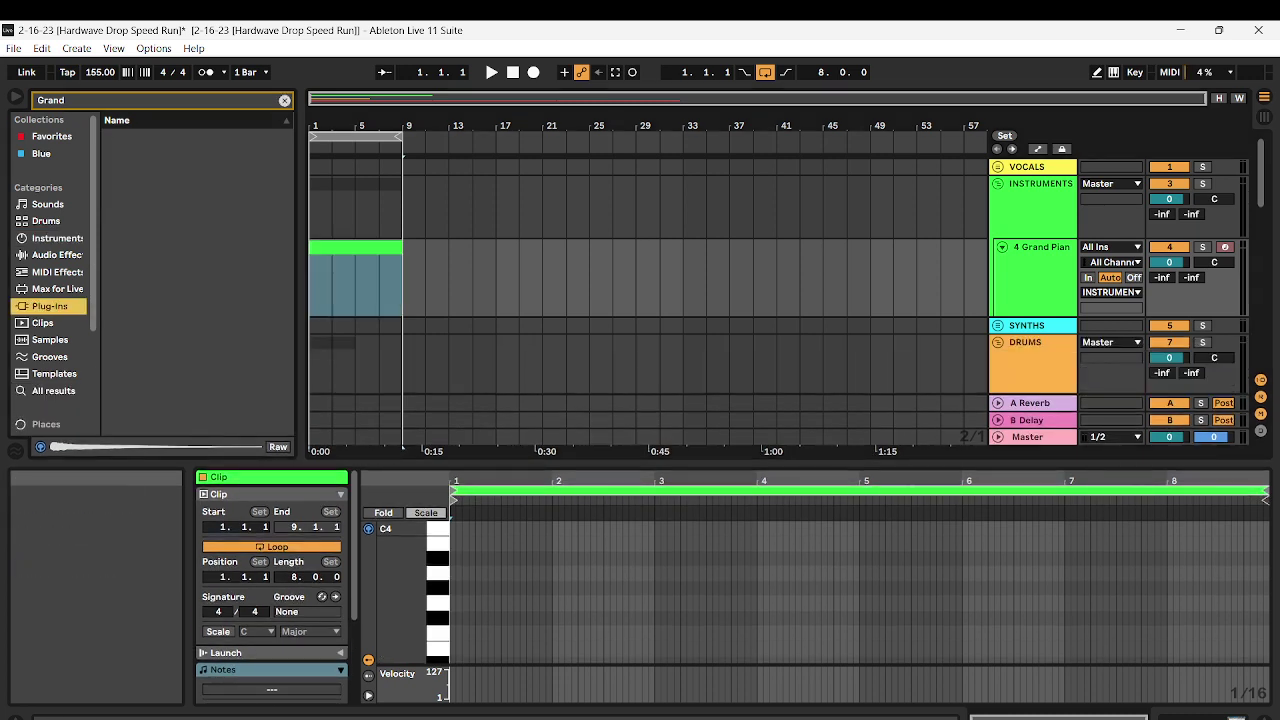
pyautogui.click(285, 100)
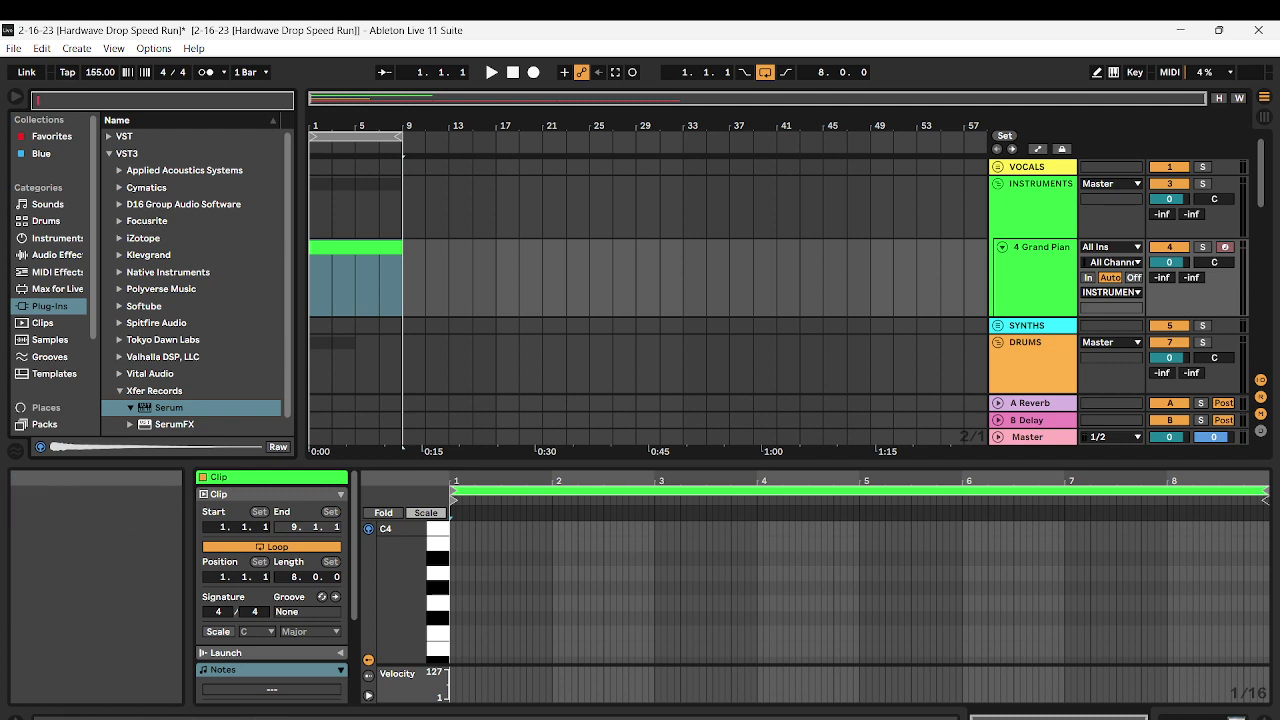
pyautogui.write('val')
pyautogui.press('Down')
pyautogui.press('Down')
pyautogui.press('Down')
pyautogui.press('Right')
pyautogui.press('Down')
pyautogui.press('Down')
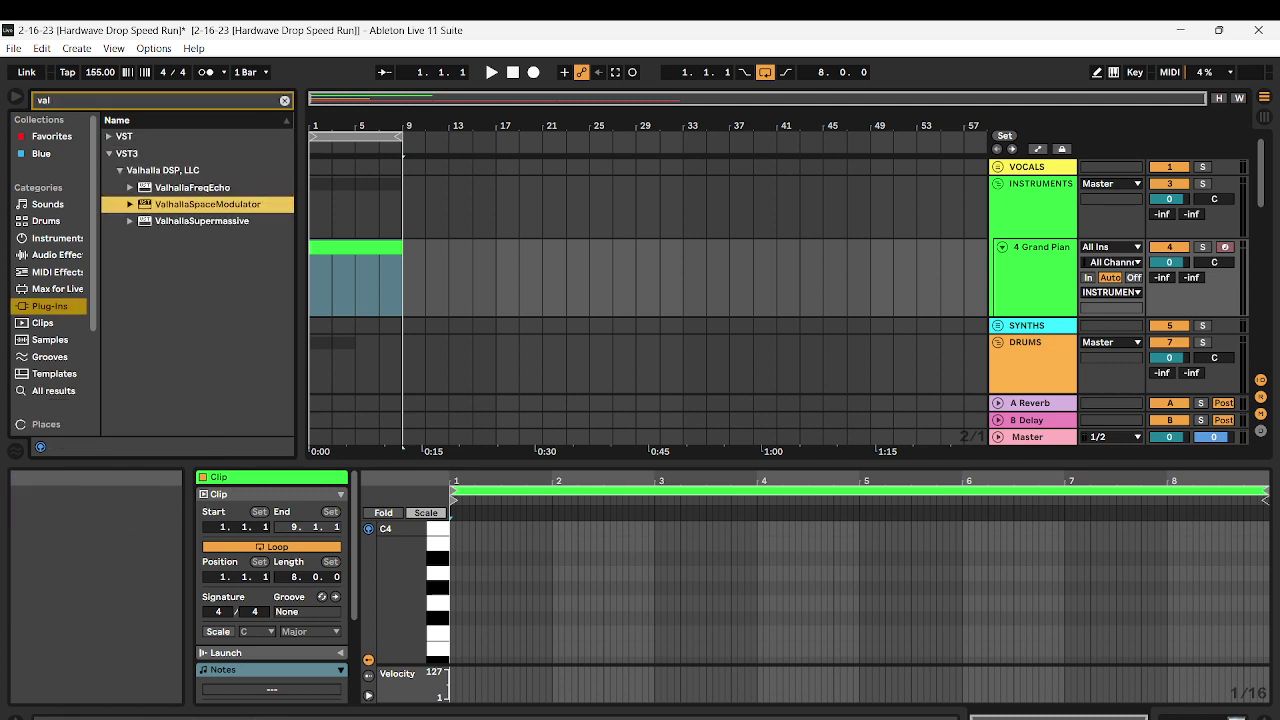
pyautogui.press('Down')
pyautogui.press('Right')
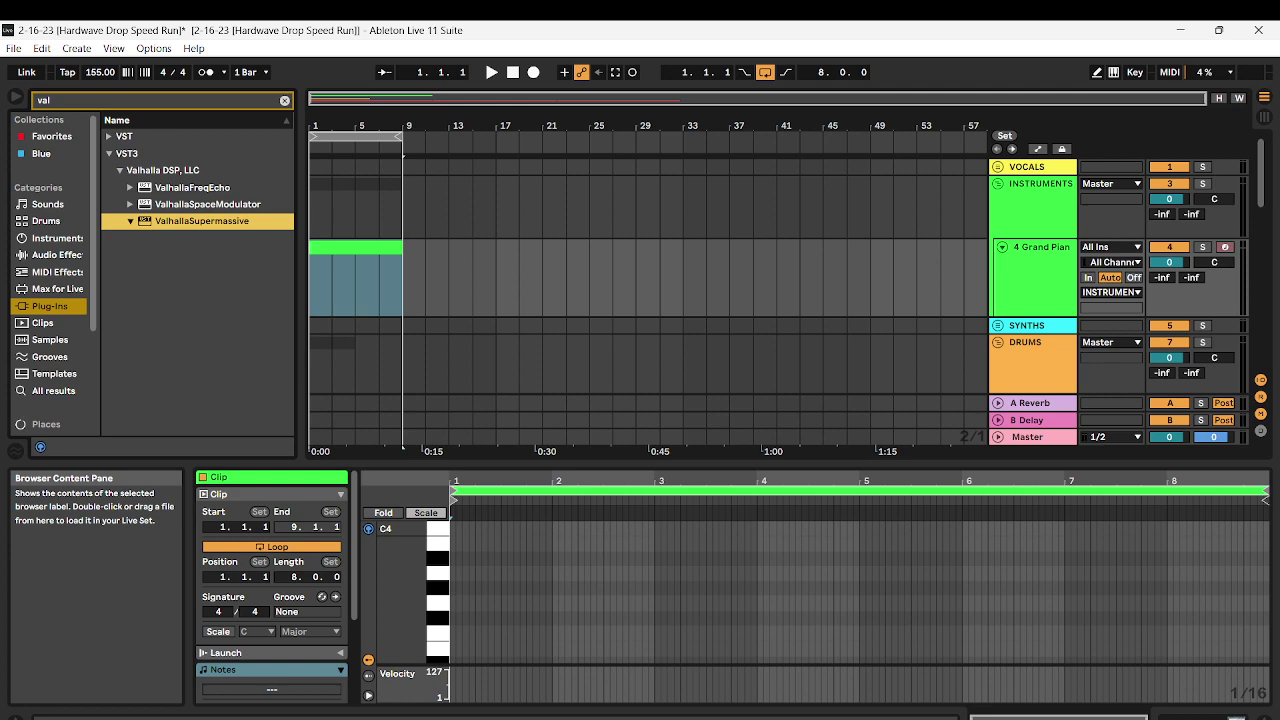
pyautogui.moveTo(202, 221); pyautogui.dragTo(1030, 403)
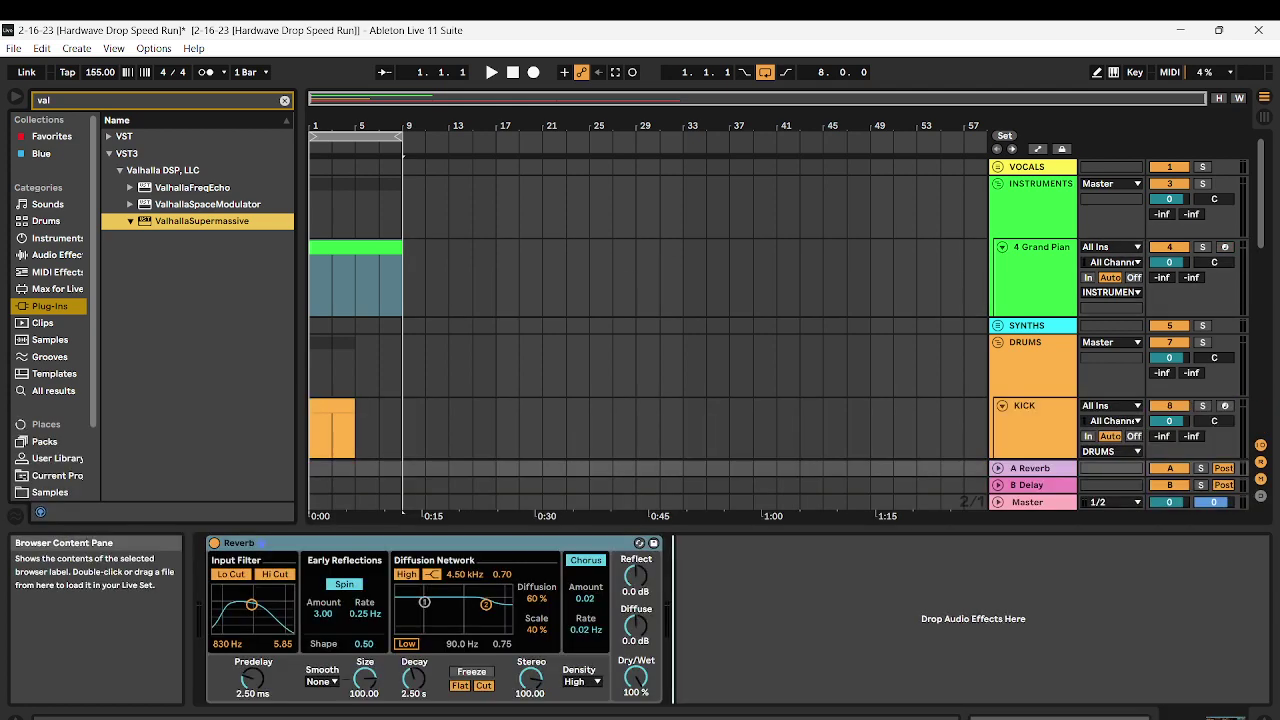
pyautogui.click(440, 543)
pyautogui.press('Delete')
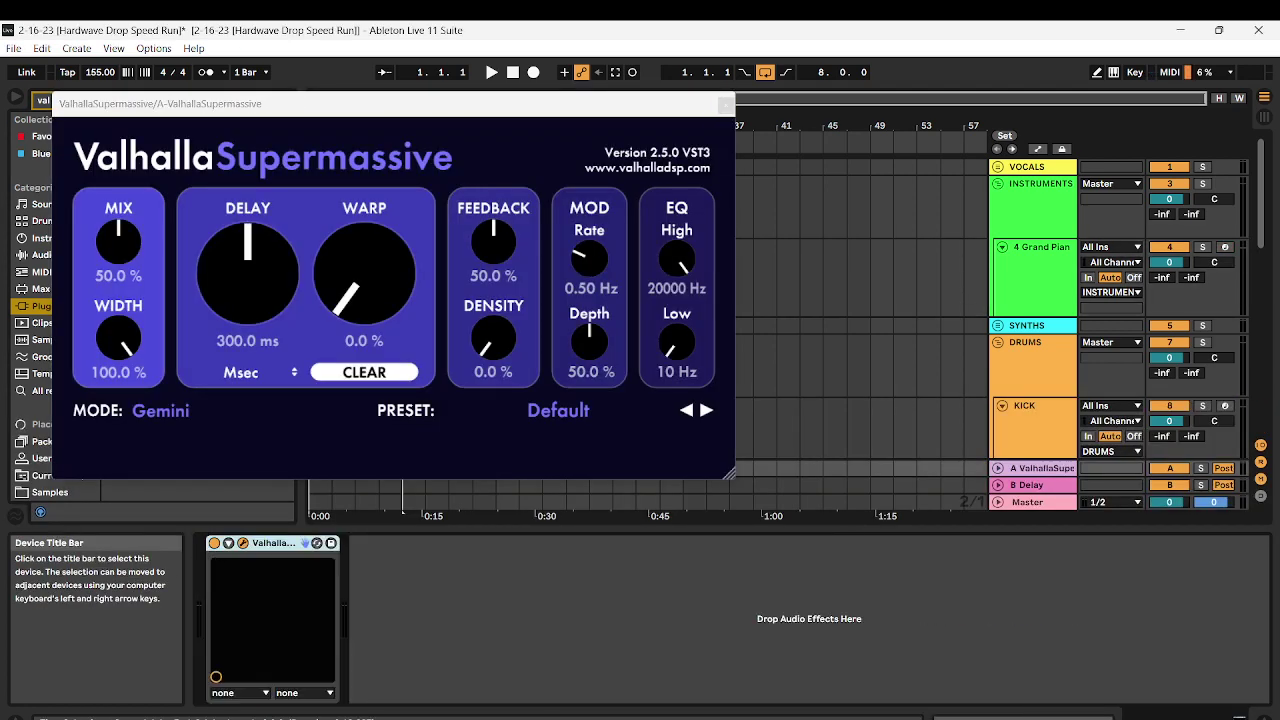
# Load the Libra Bloom preset in ValhallaSupermassive and set its EQ to 420 Hz low and 18570 Hz high
pyautogui.click(545, 410)
pyautogui.moveTo(500, 278)
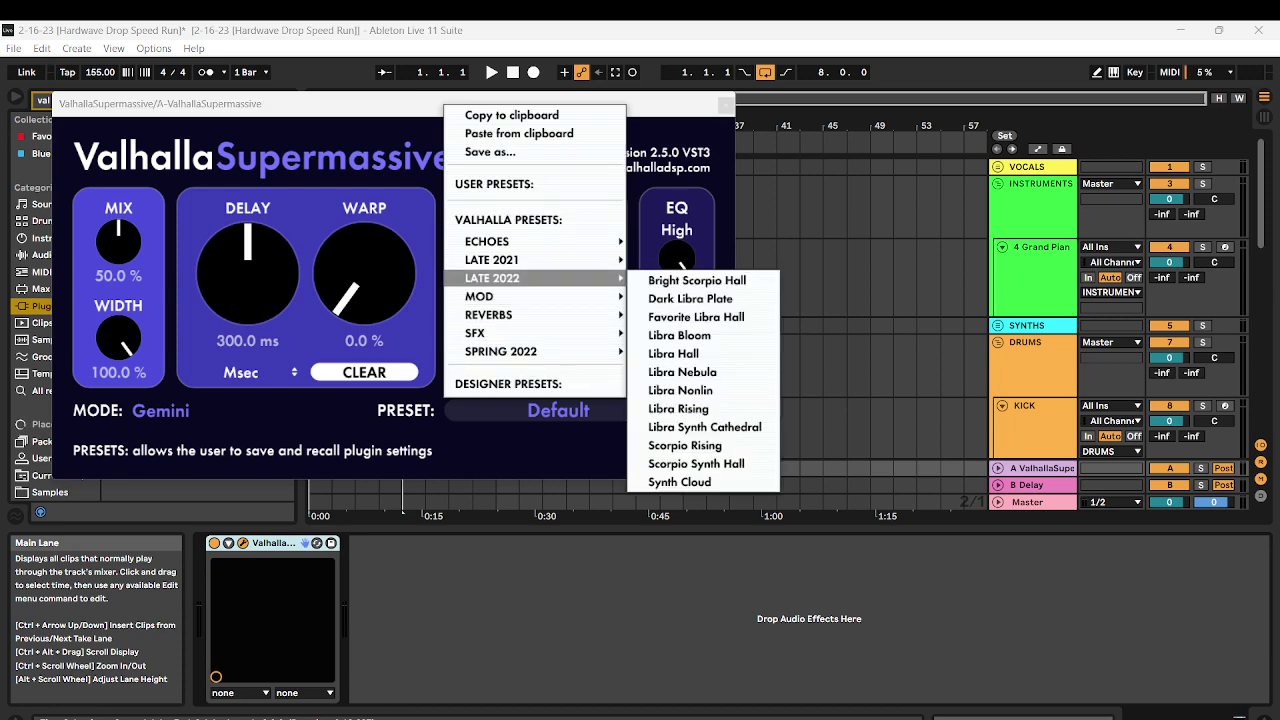
pyautogui.click(680, 335)
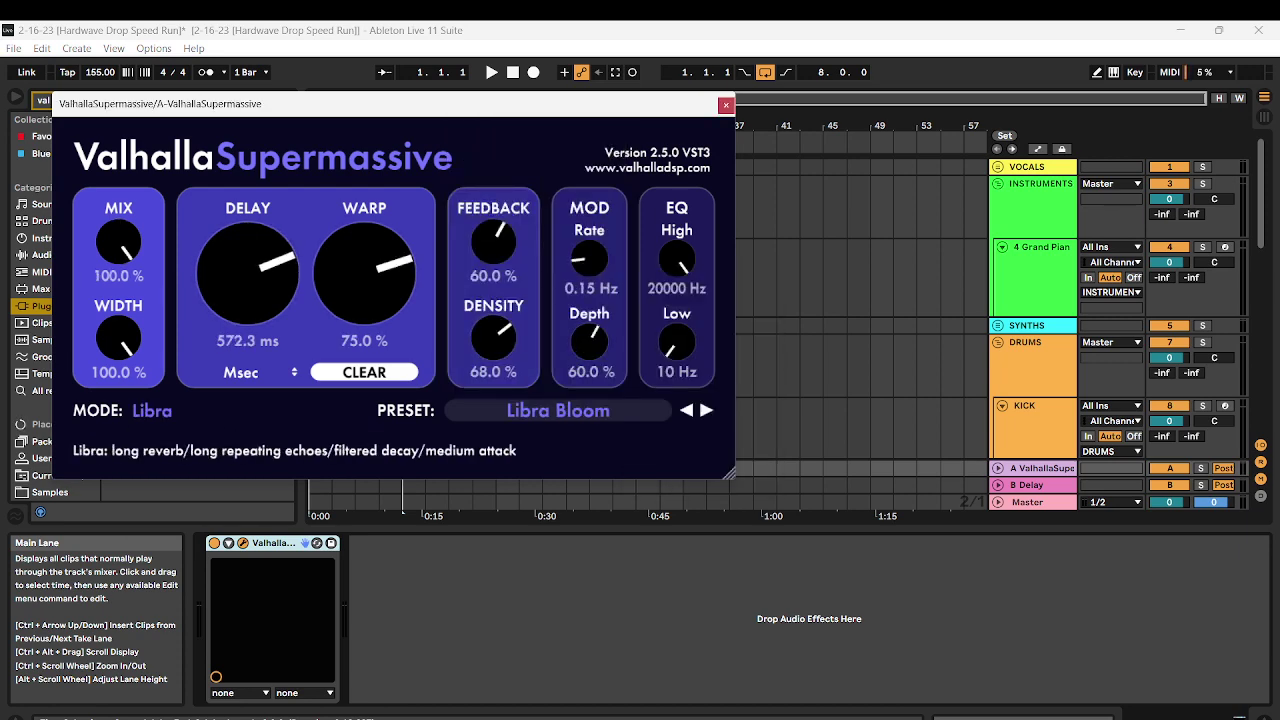
pyautogui.moveTo(677, 343); pyautogui.dragTo(677, 270)
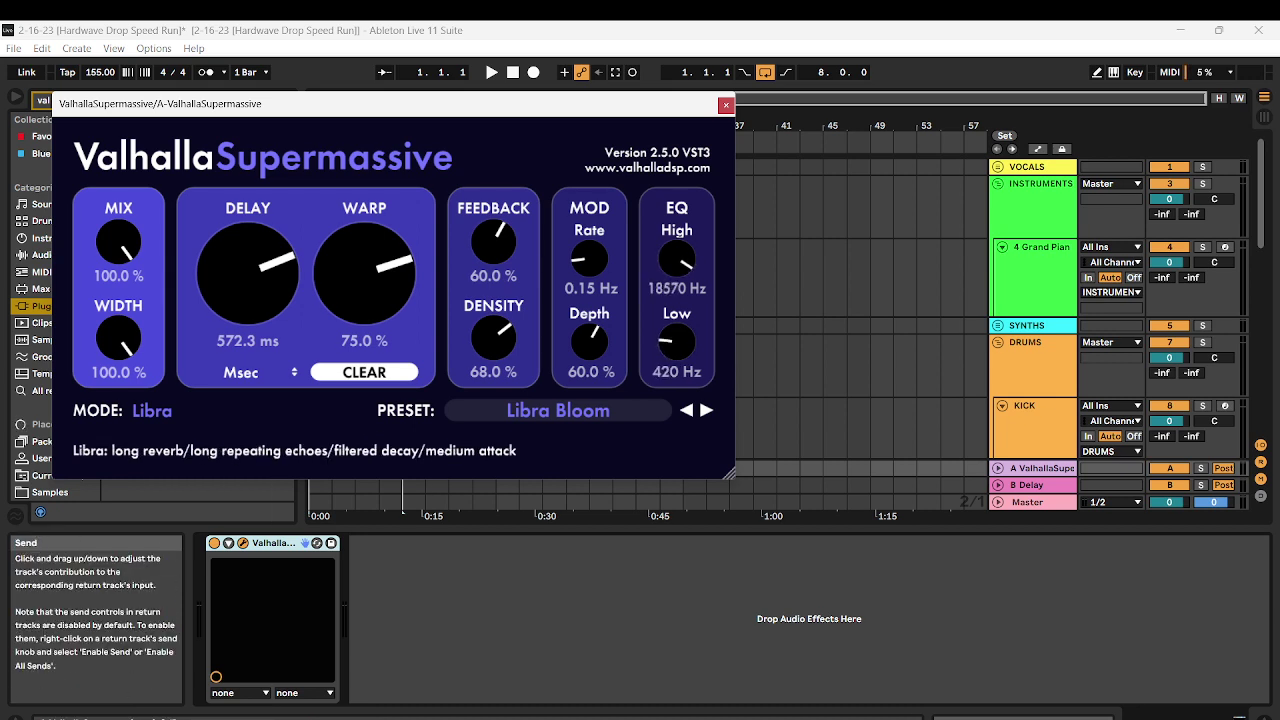
# Set the INSTRUMENTS group's send A to -24.4 dB and arm the Grand Piano track
pyautogui.moveTo(1162, 214); pyautogui.dragTo(1162, 201)
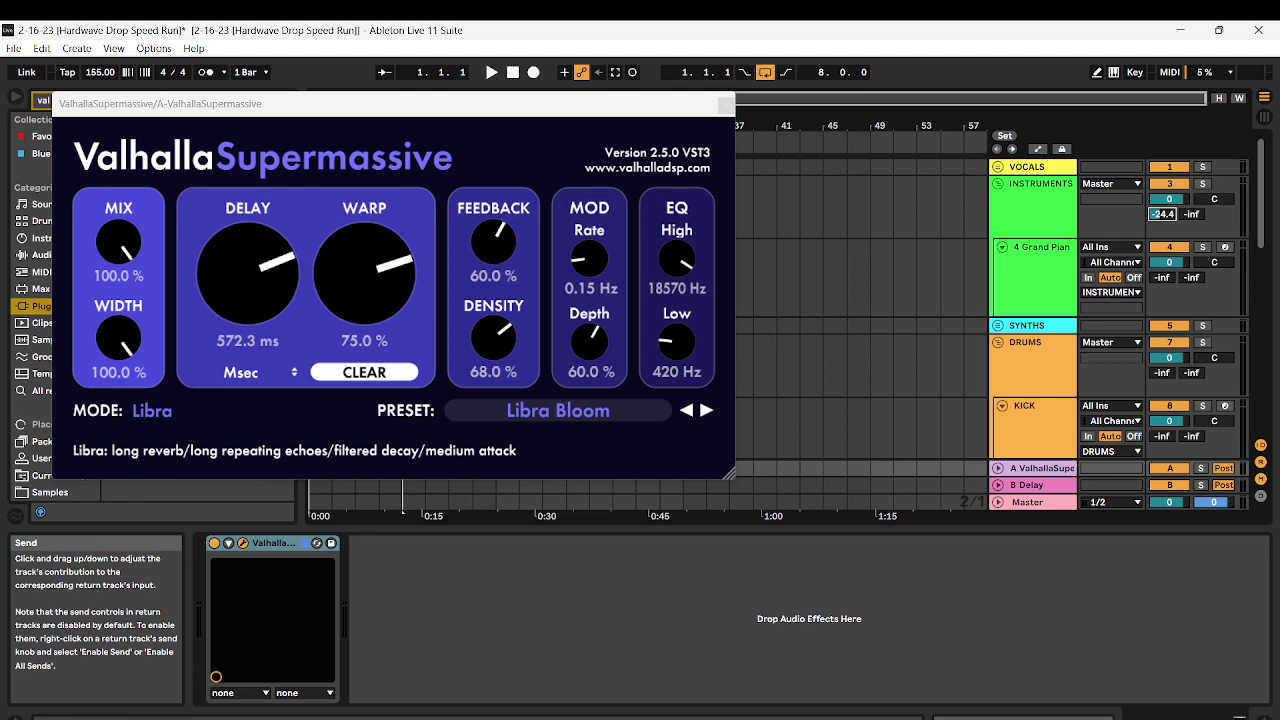
pyautogui.click(1224, 247)
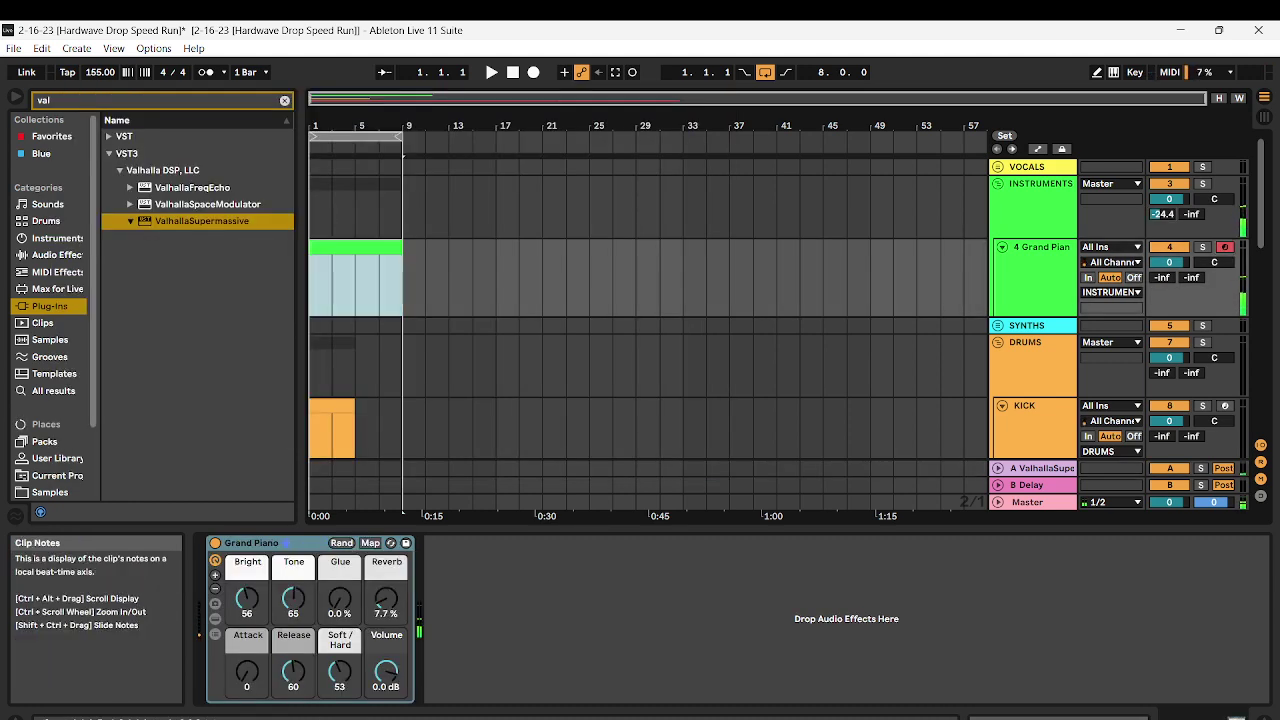
# Add an EQ Eight from the EQ & Filters audio effects to the Grand Piano track
pyautogui.doubleClick(368, 247)
pyautogui.click(56, 255)
pyautogui.click(285, 100)
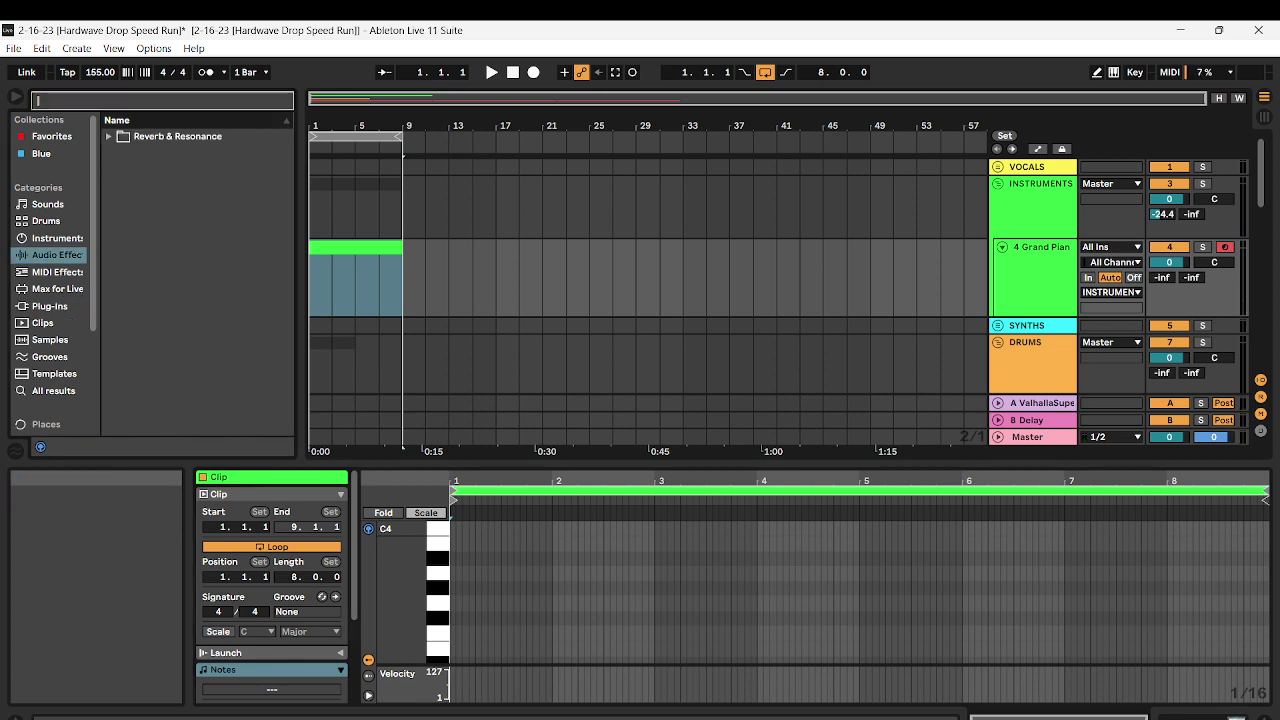
pyautogui.click(170, 238)
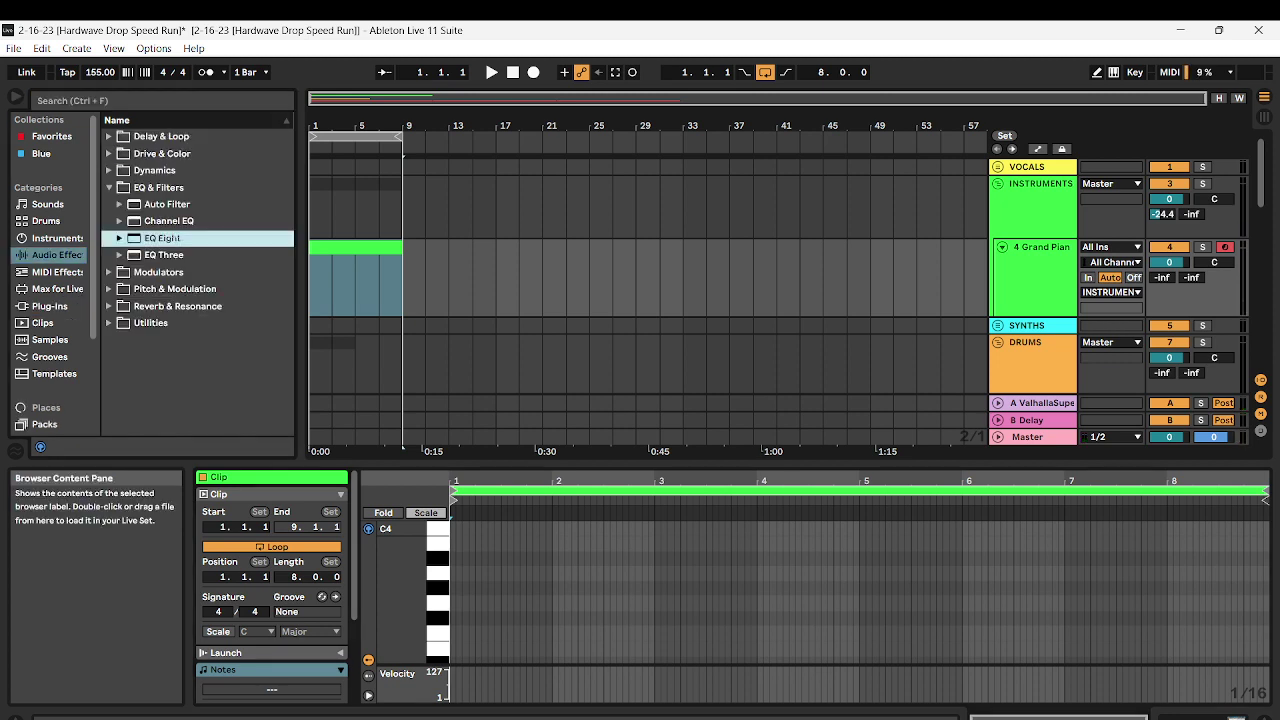
pyautogui.moveTo(168, 238); pyautogui.dragTo(1036, 268)
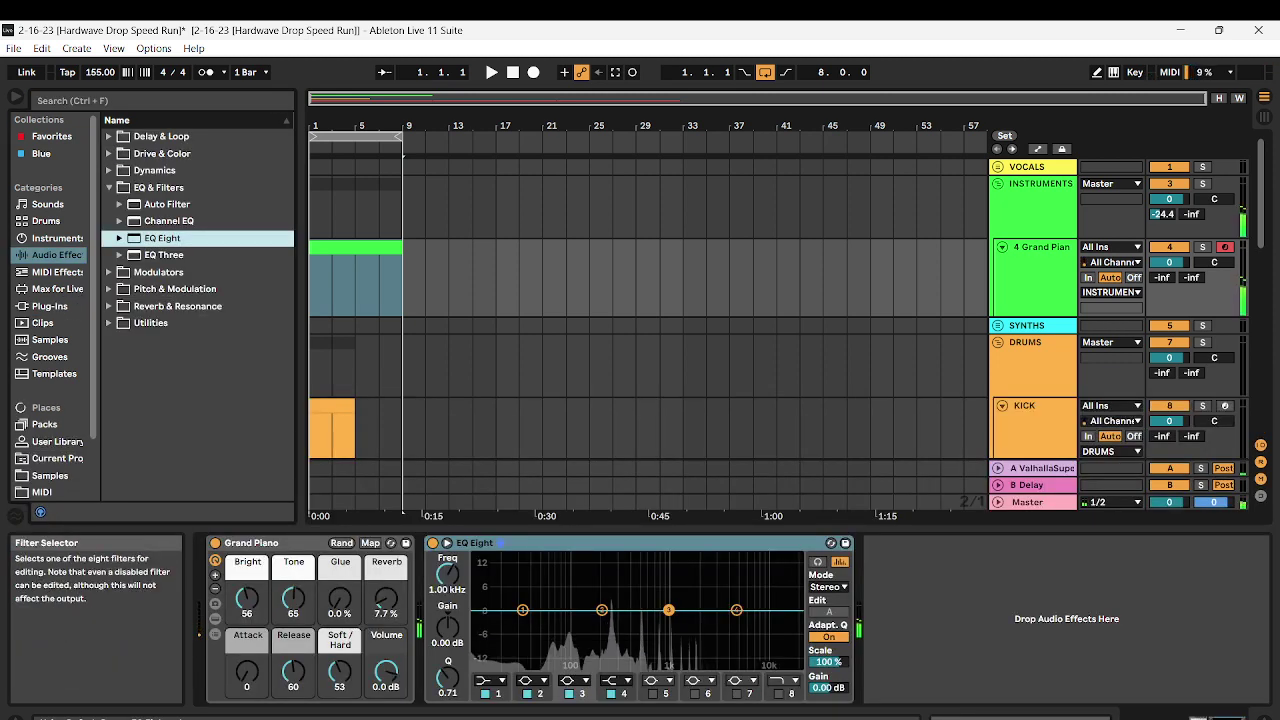
# Set EQ Eight's band 1 to a low cut at 225 Hz and boost band 2 by 8.31 dB at 441 Hz
pyautogui.click(491, 681)
pyautogui.click(491, 588)
pyautogui.moveTo(447, 575); pyautogui.dragTo(447, 544)
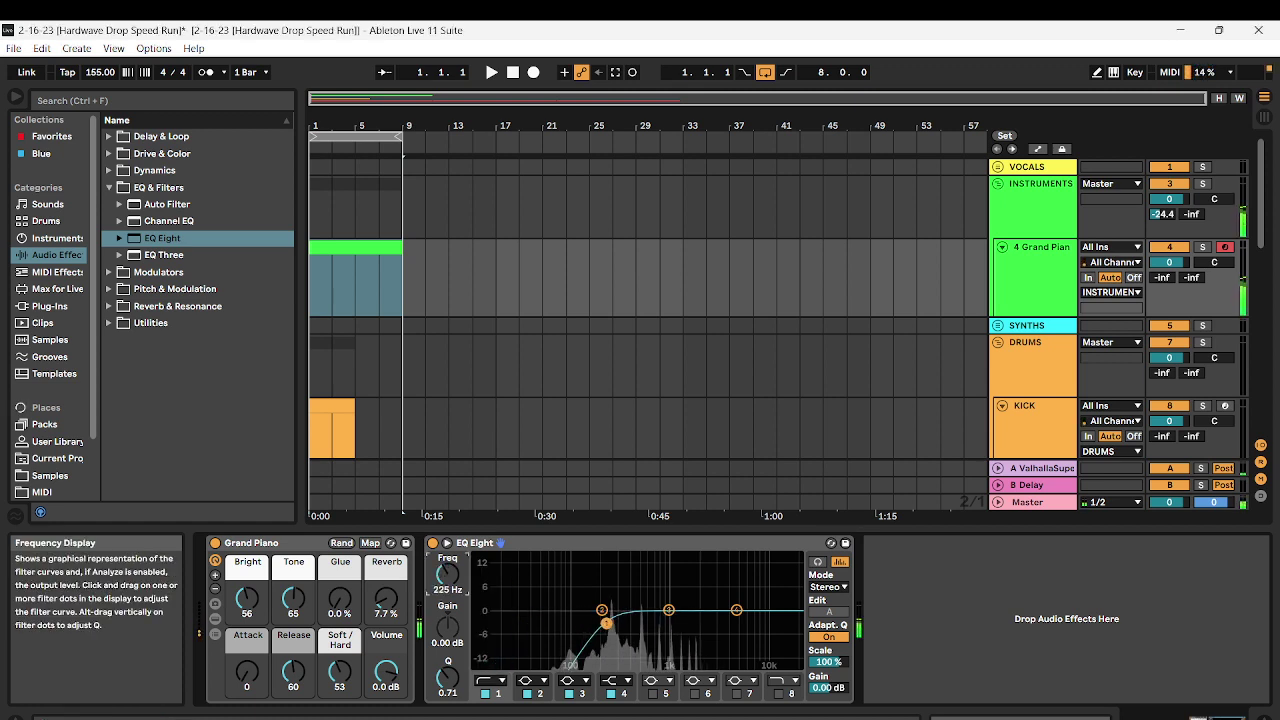
pyautogui.moveTo(601, 610); pyautogui.dragTo(626, 580)
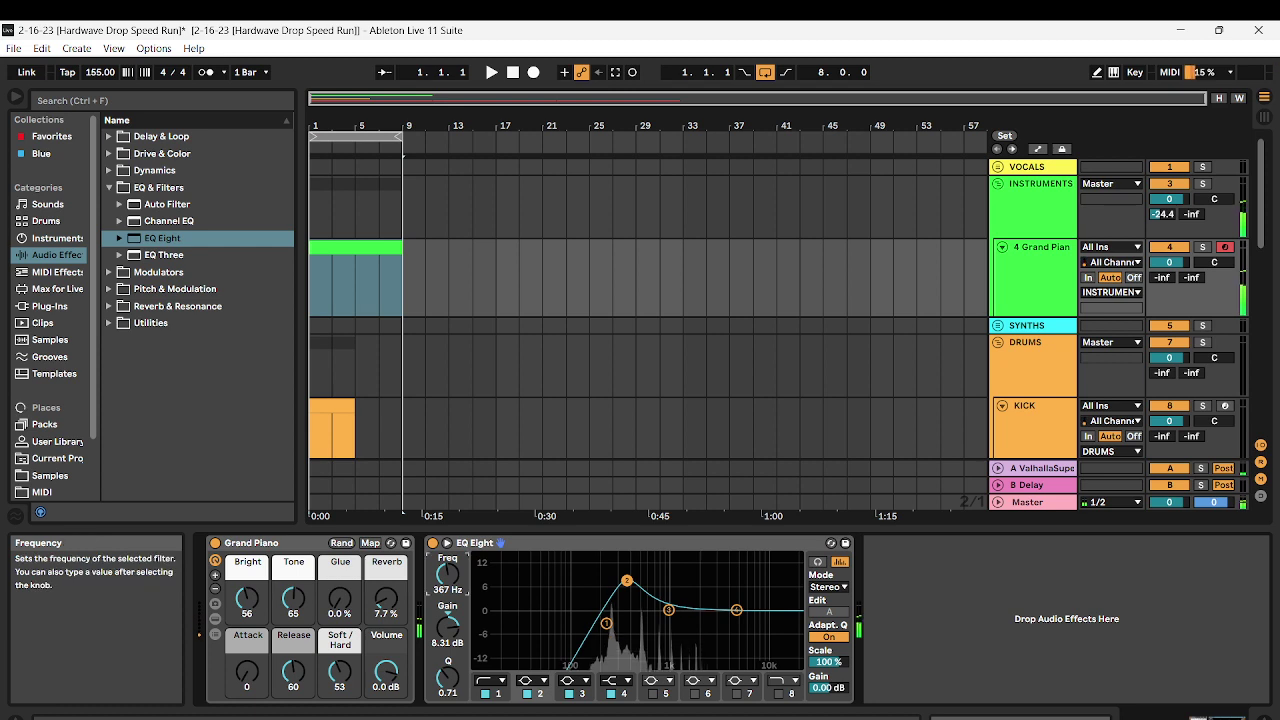
pyautogui.moveTo(447, 575); pyautogui.dragTo(447, 569)
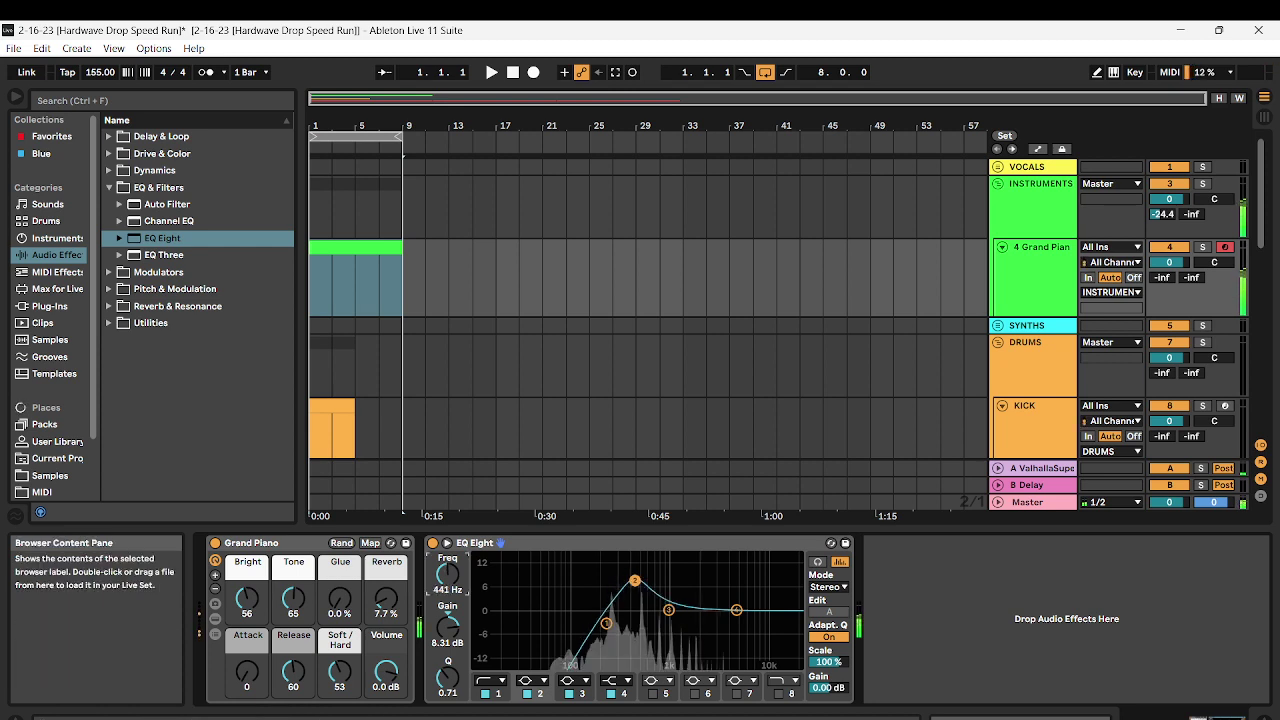
# Search the audio effects for "delay" and expand the Delay device's preset folders
pyautogui.hotkey('ctrl', 'f')
pyautogui.write('del')
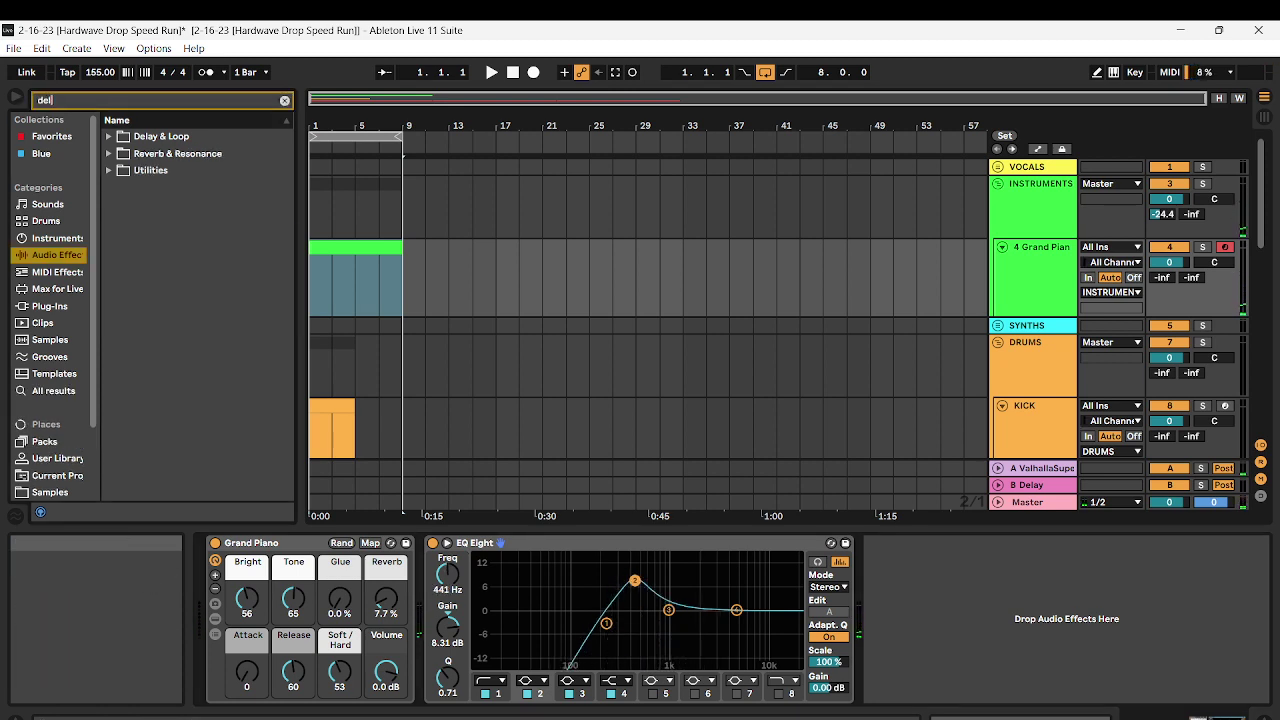
pyautogui.press('Down')
pyautogui.press('Down')
pyautogui.press('Up')
pyautogui.press('Right')
pyautogui.press('Down')
pyautogui.press('Down')
pyautogui.press('Down')
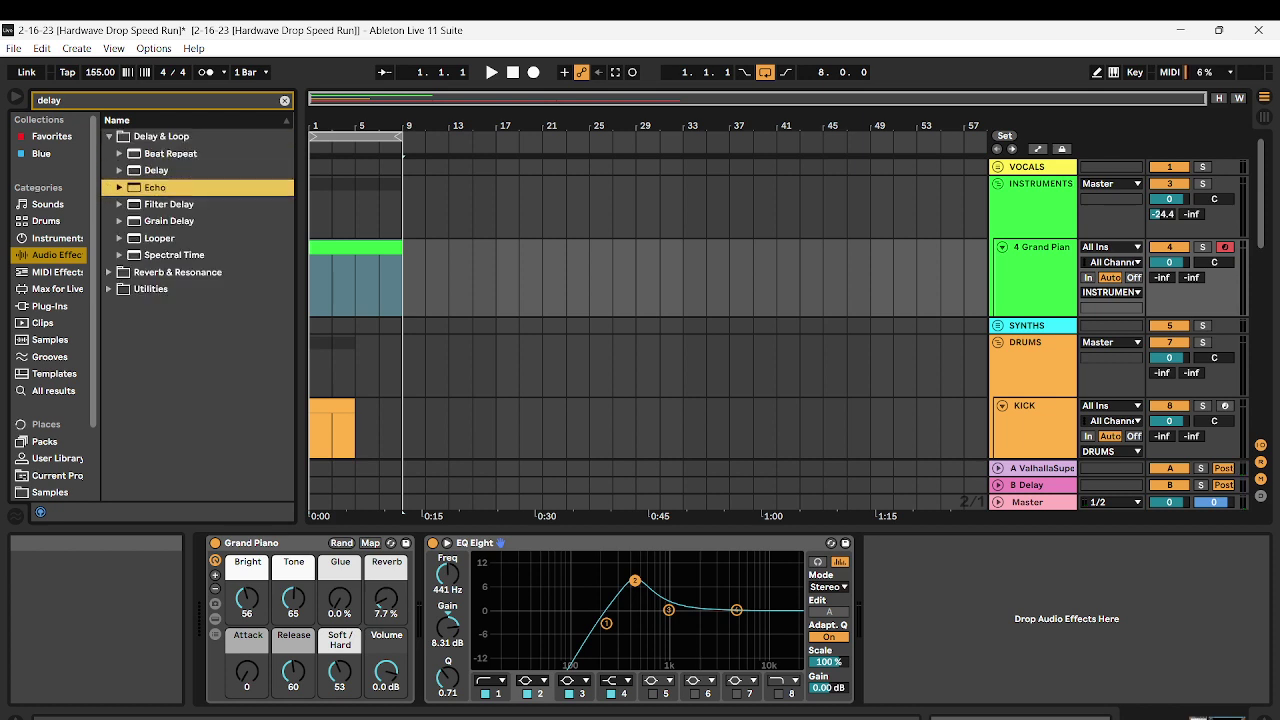
pyautogui.press('Up')
pyautogui.press('Right')
# Load the Full Range Spatial delay preset on return track B at 100% Dry/Wet and set the INSTRUMENTS group's send B to -28.0 dB
pyautogui.press('Down')
pyautogui.press('Down')
pyautogui.press('Up')
pyautogui.press('Right')
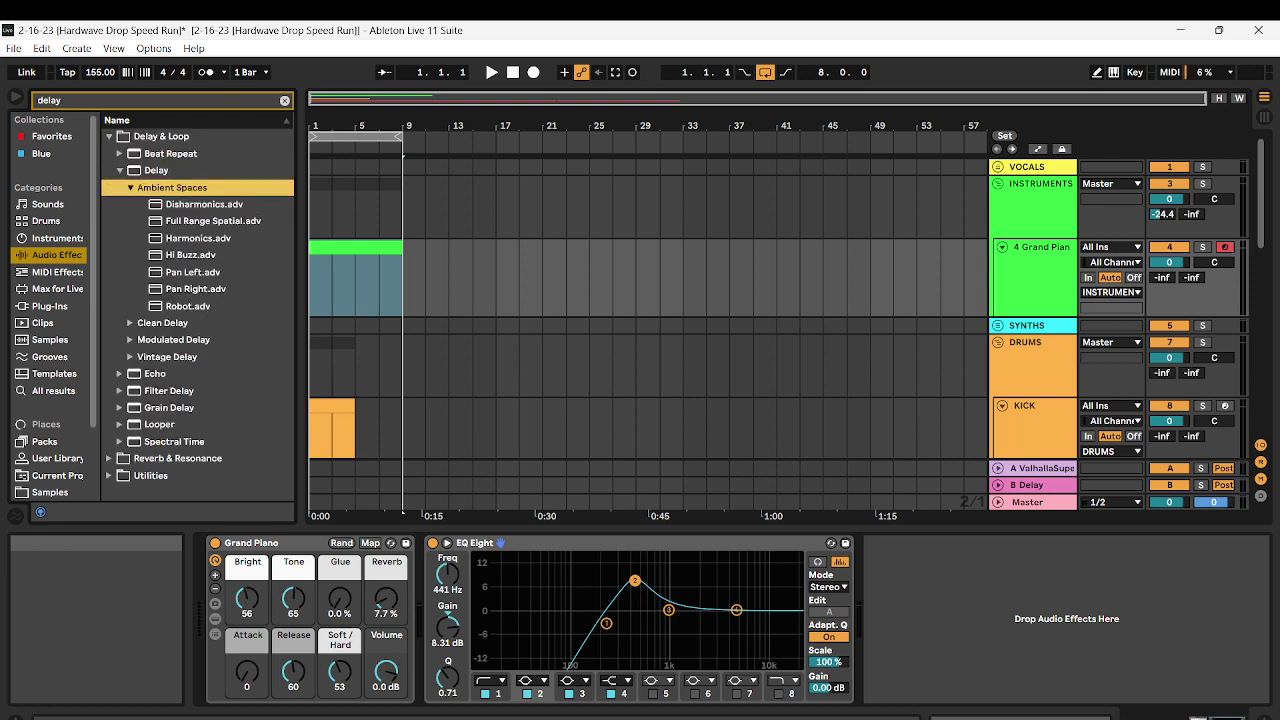
pyautogui.press('Down')
pyautogui.press('Down')
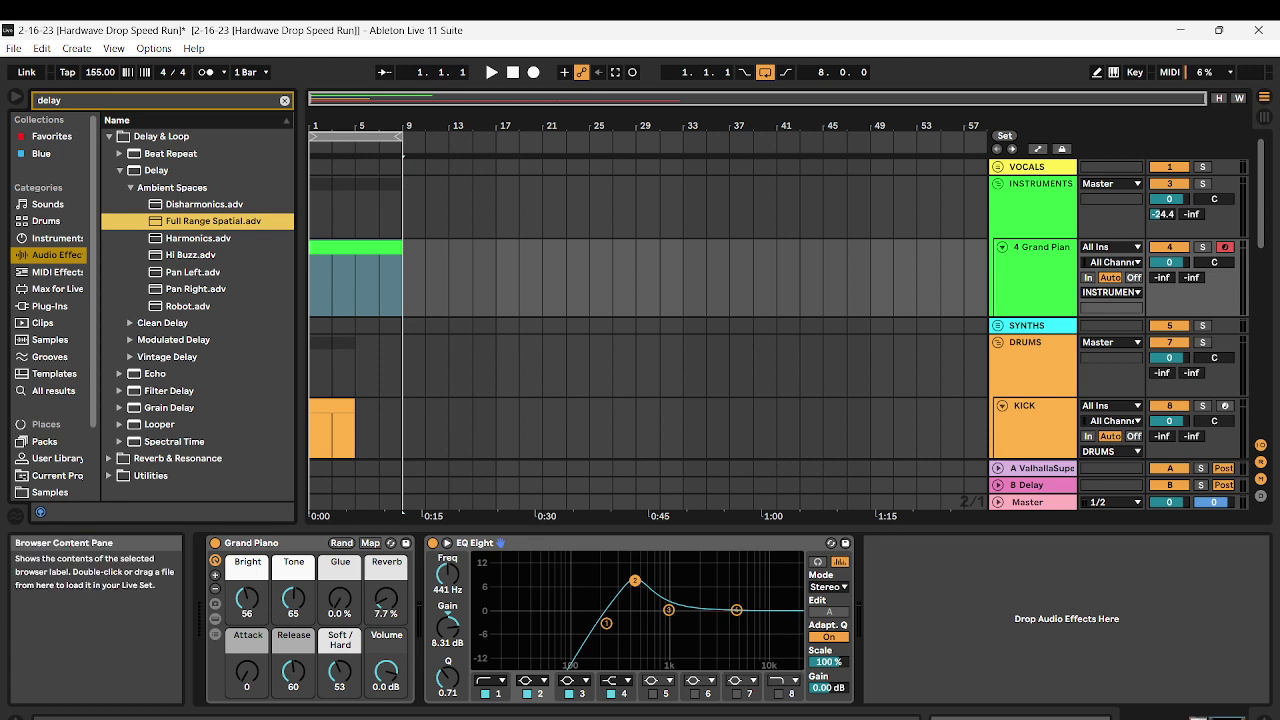
pyautogui.moveTo(213, 221); pyautogui.dragTo(440, 597)
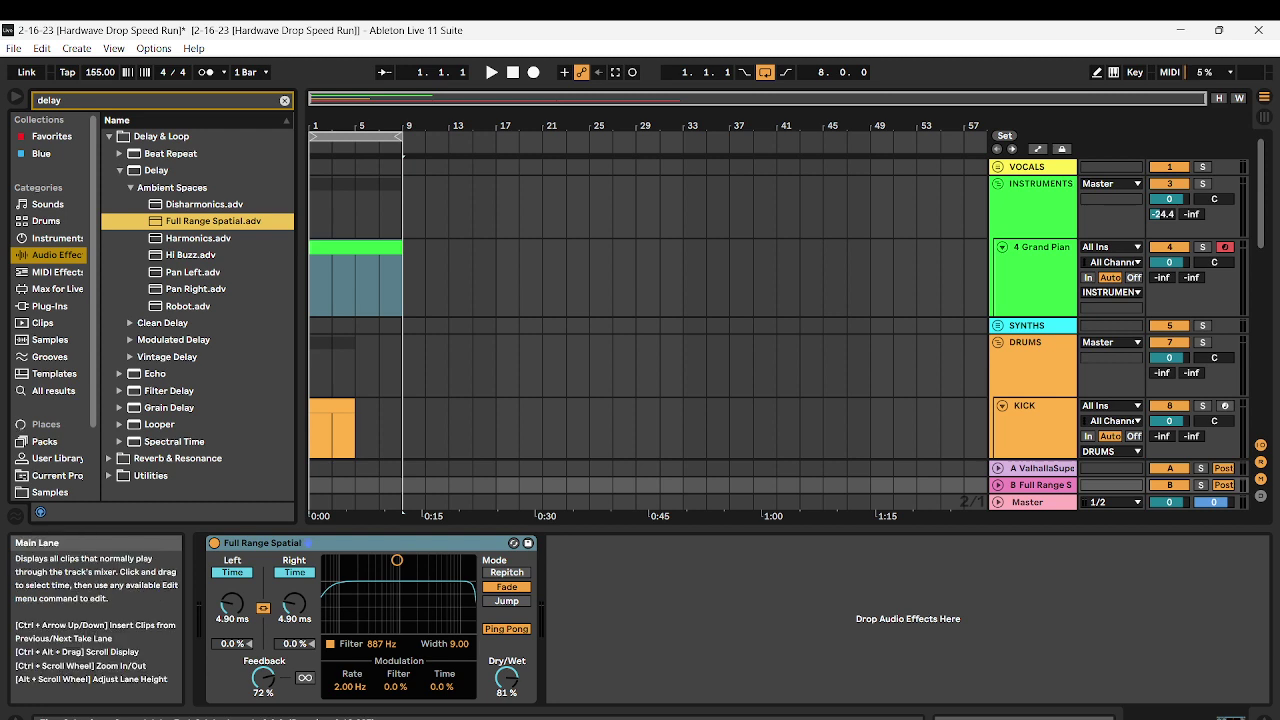
pyautogui.moveTo(1191, 214); pyautogui.dragTo(1191, 204)
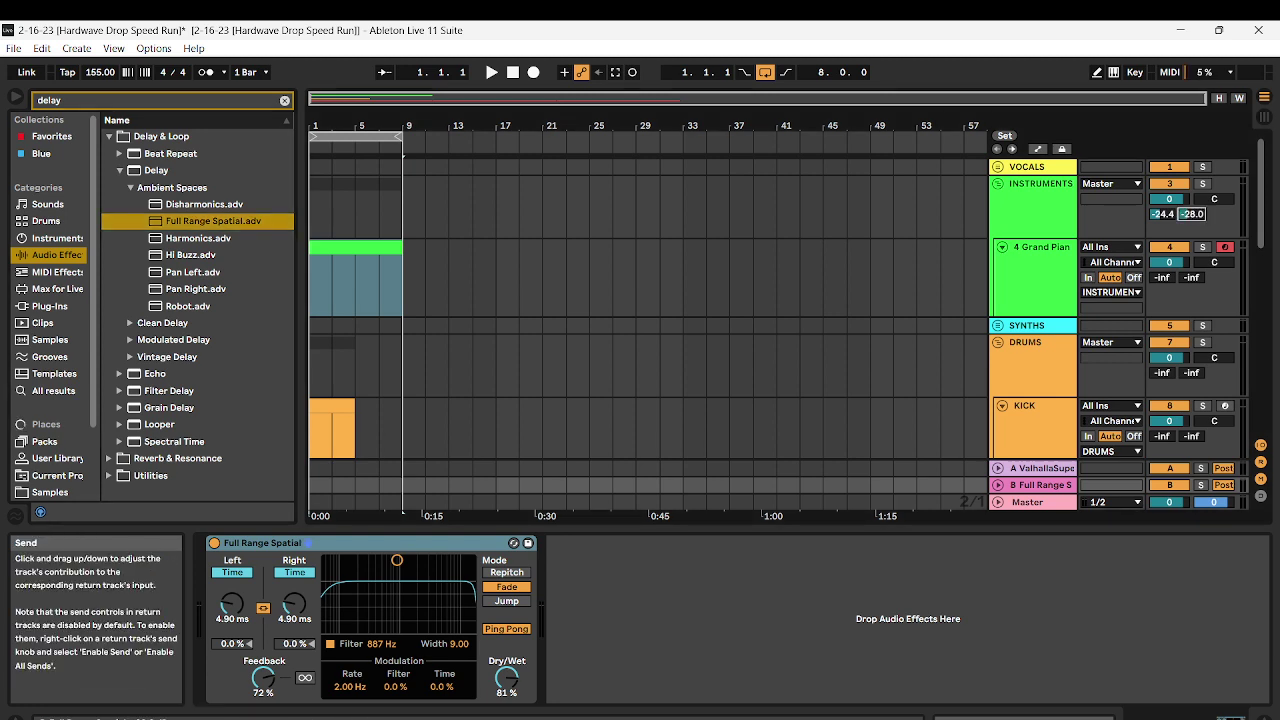
pyautogui.moveTo(507, 679); pyautogui.dragTo(507, 640)
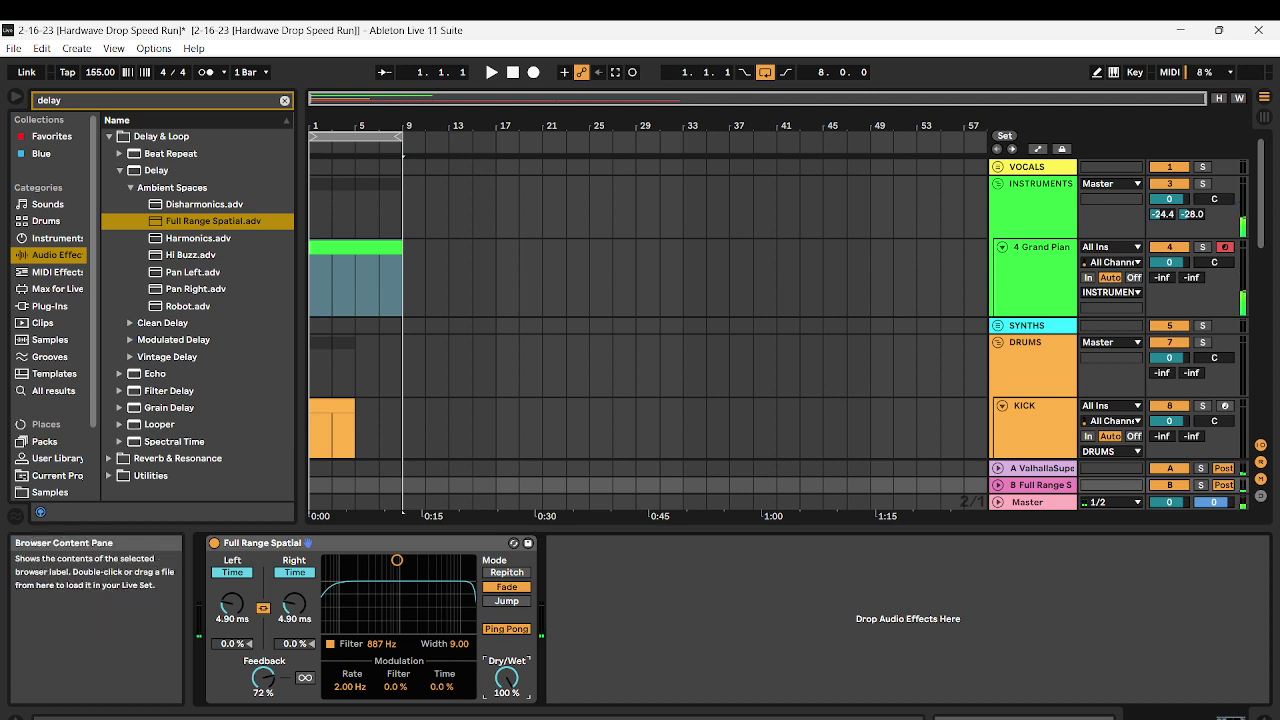
# Load the Quarter Note clean delay preset on return track B at 100% Dry/Wet and set the INSTRUMENTS group's send B to -3.4 dB
pyautogui.click(160, 323)
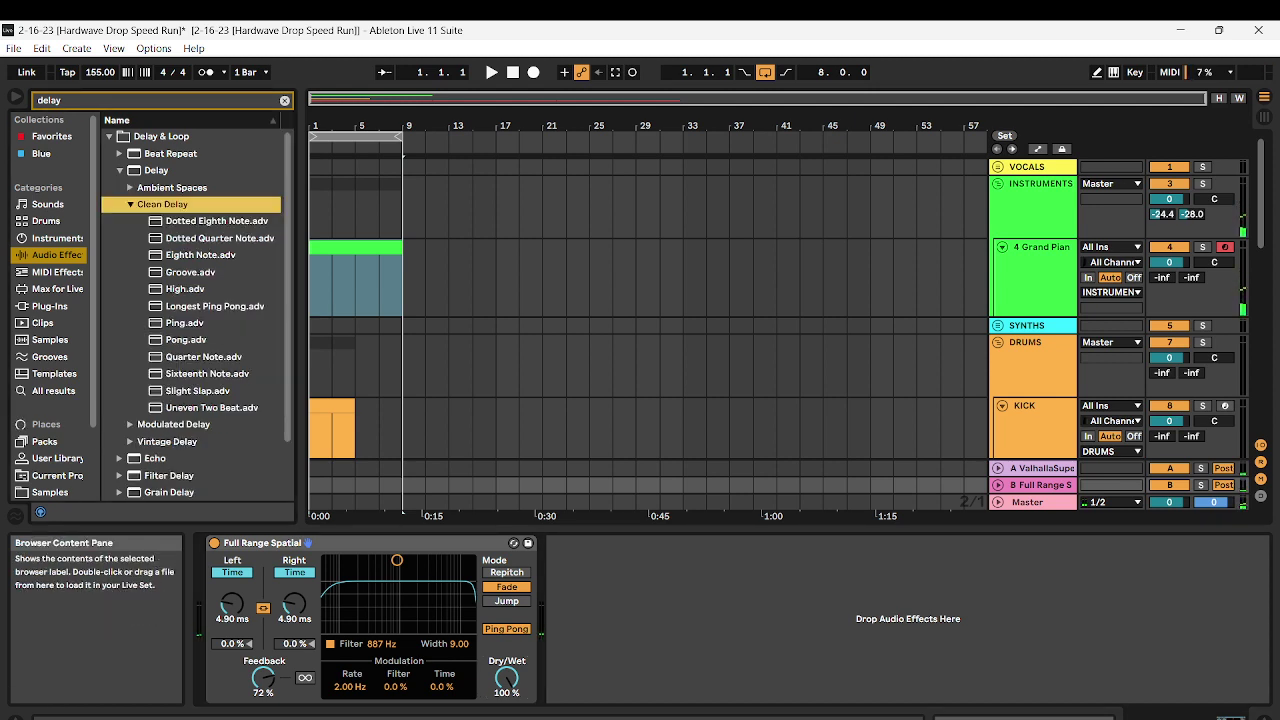
pyautogui.doubleClick(203, 356)
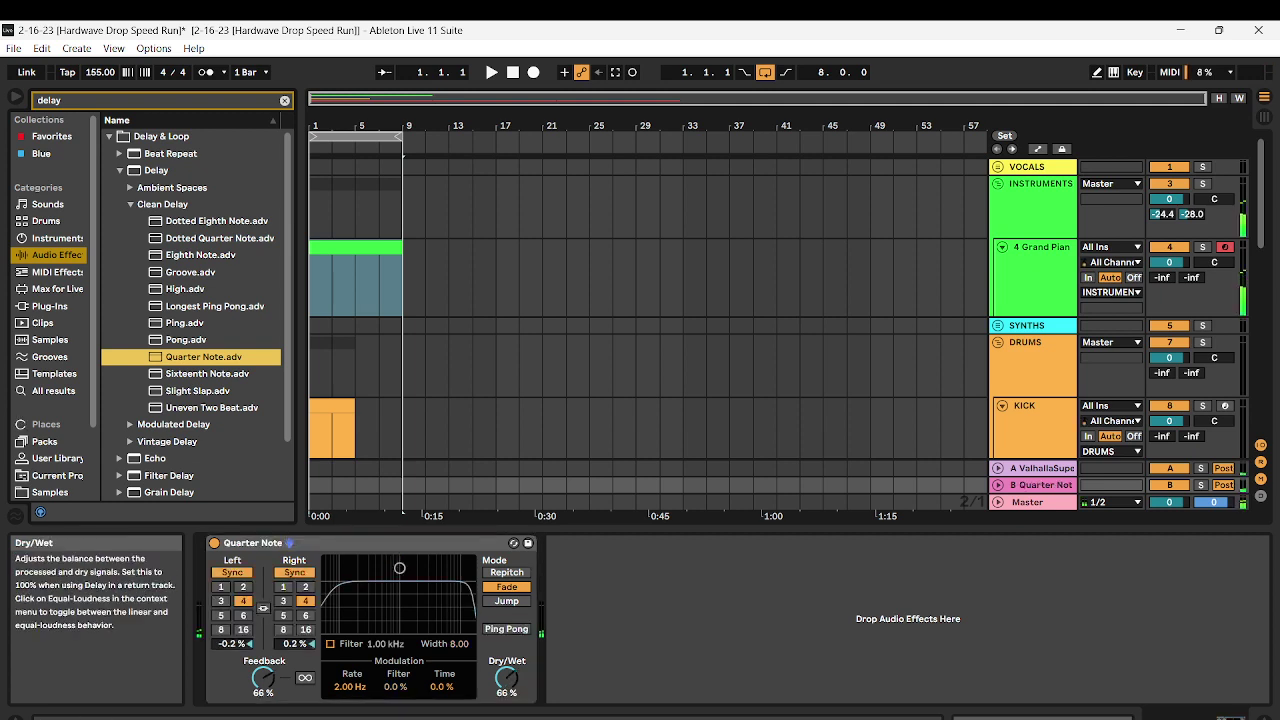
pyautogui.moveTo(507, 678); pyautogui.dragTo(507, 620)
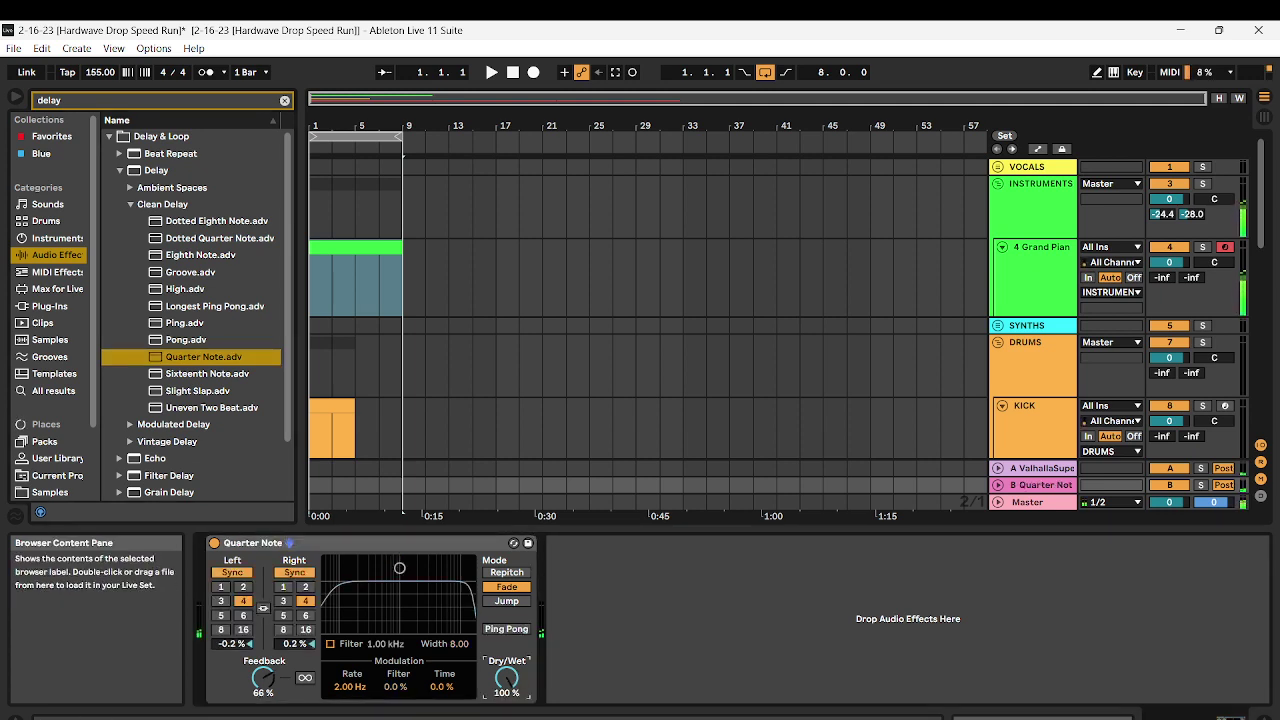
pyautogui.moveTo(1191, 214); pyautogui.dragTo(1191, 164)
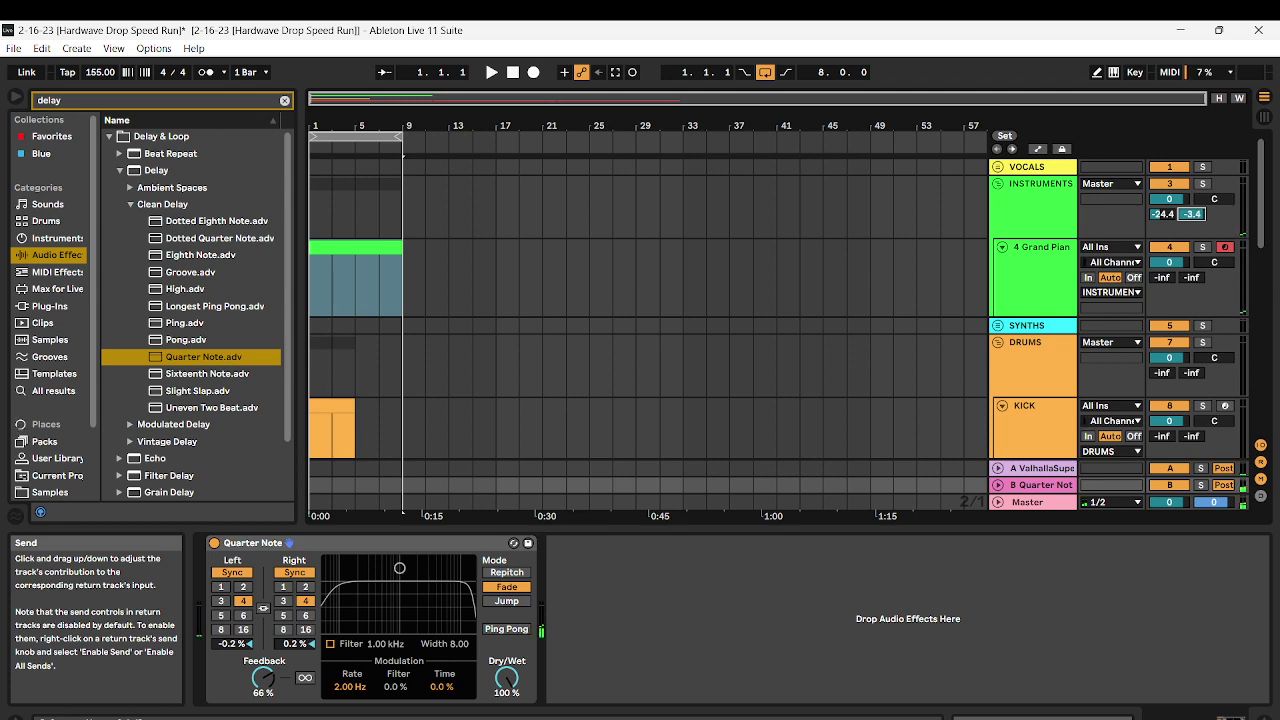
# Open the Grand Piano clip and limit its note editor to the C Major scale
pyautogui.doubleClick(356, 247)
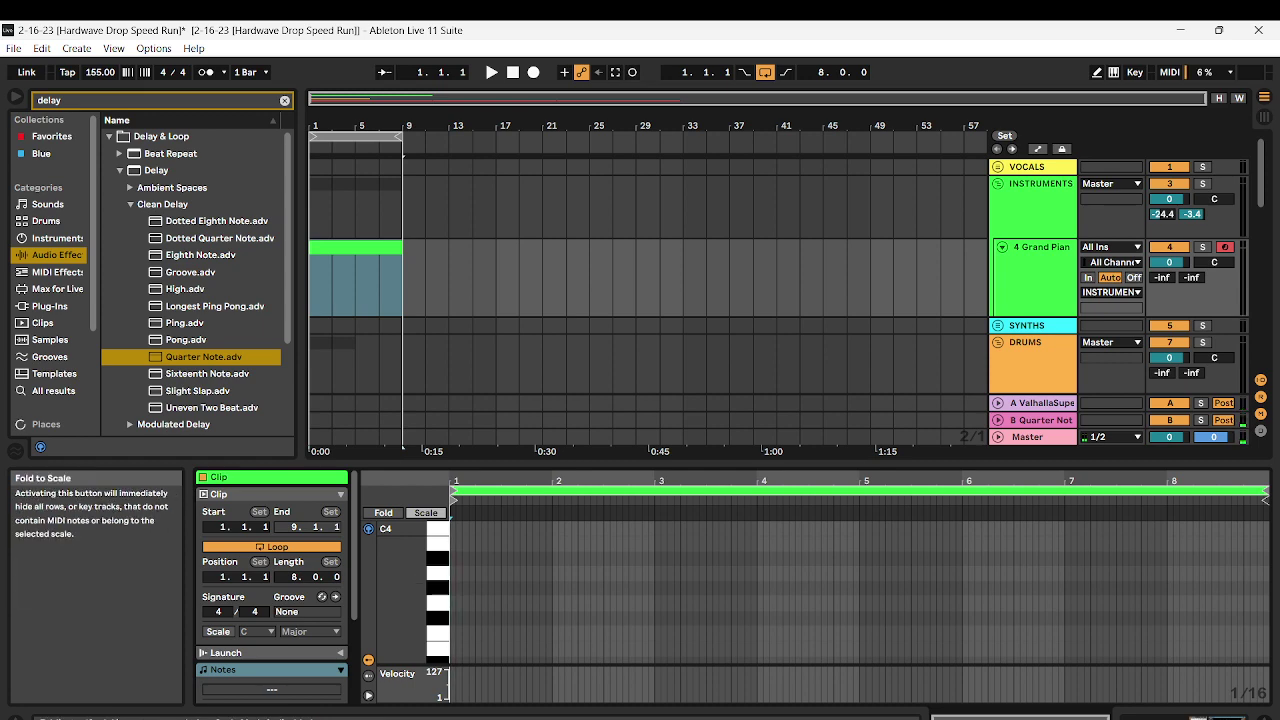
pyautogui.click(218, 631)
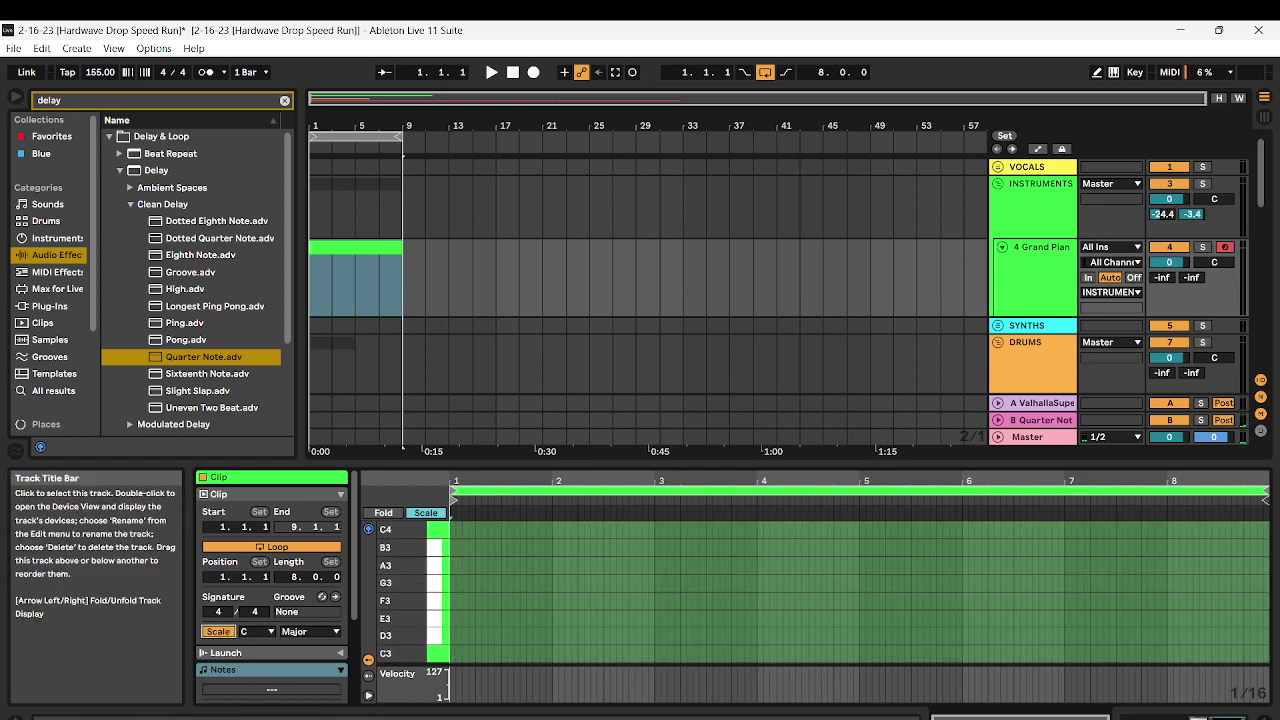
# Lower EQ Eight's band 2 gain to 7.14 dB, then start playback with the Grand Piano clip open
pyautogui.doubleClick(1040, 247)
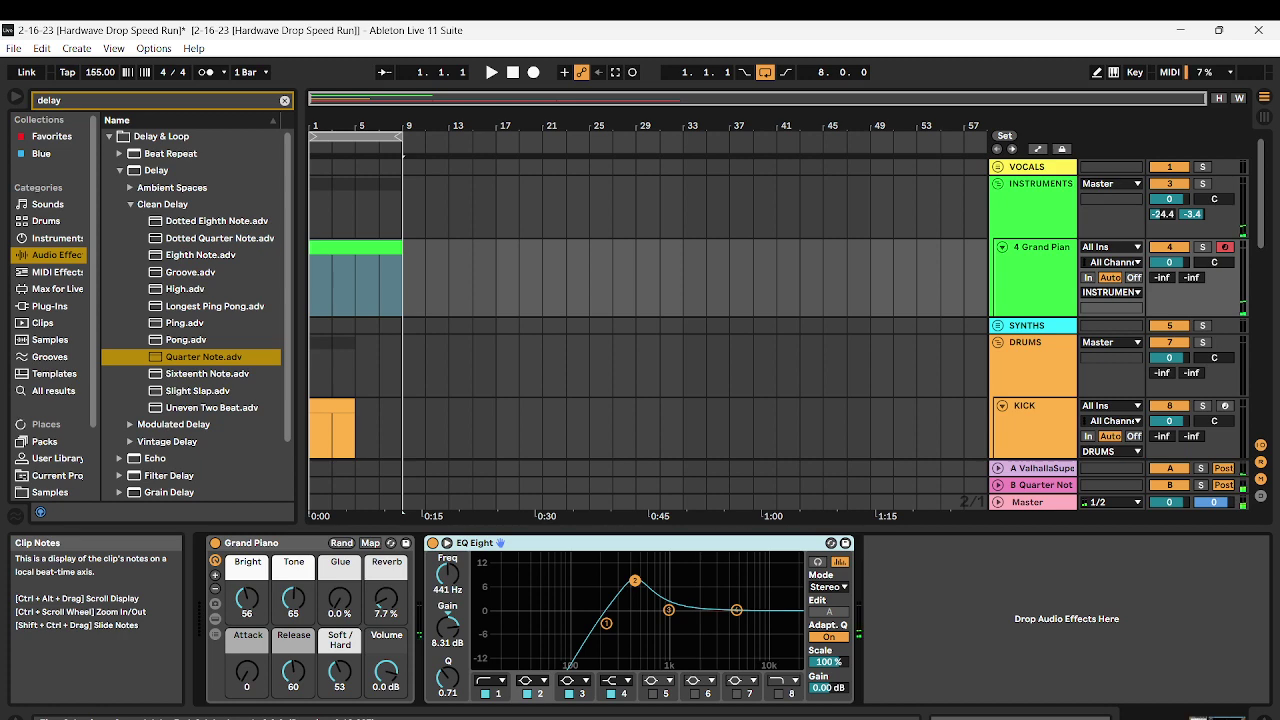
pyautogui.moveTo(447, 628); pyautogui.dragTo(447, 632)
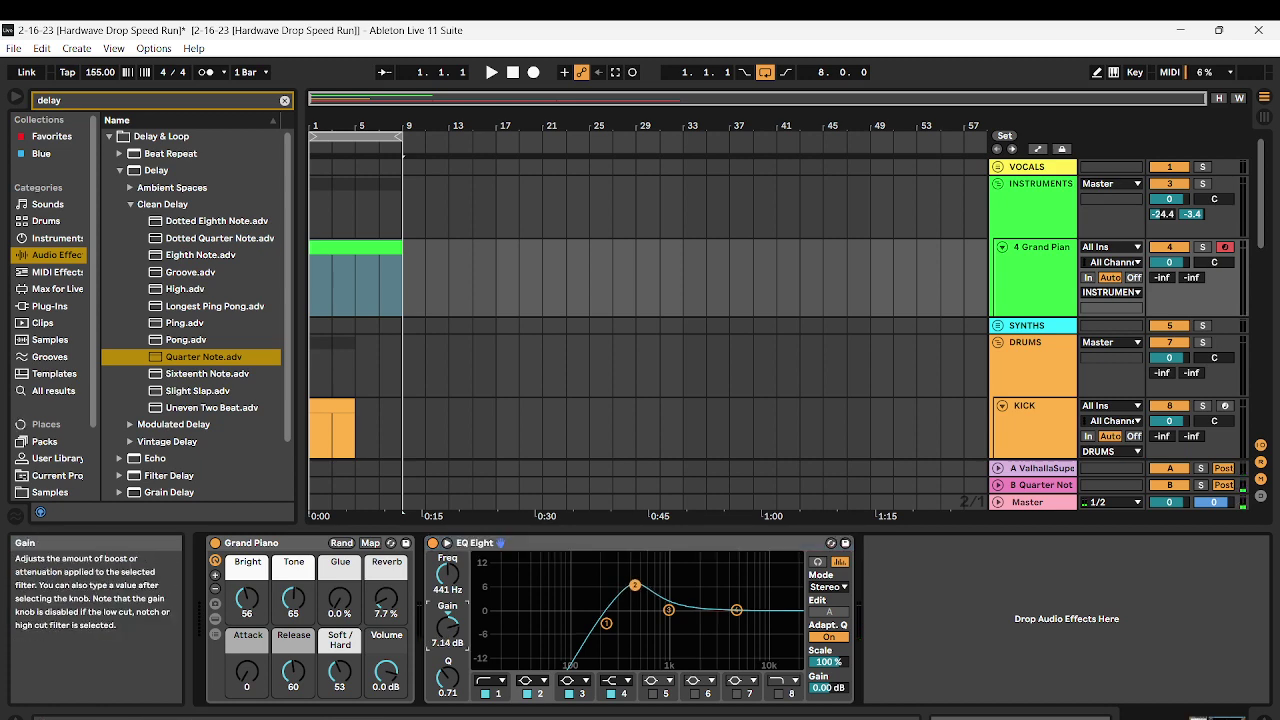
pyautogui.doubleClick(356, 247)
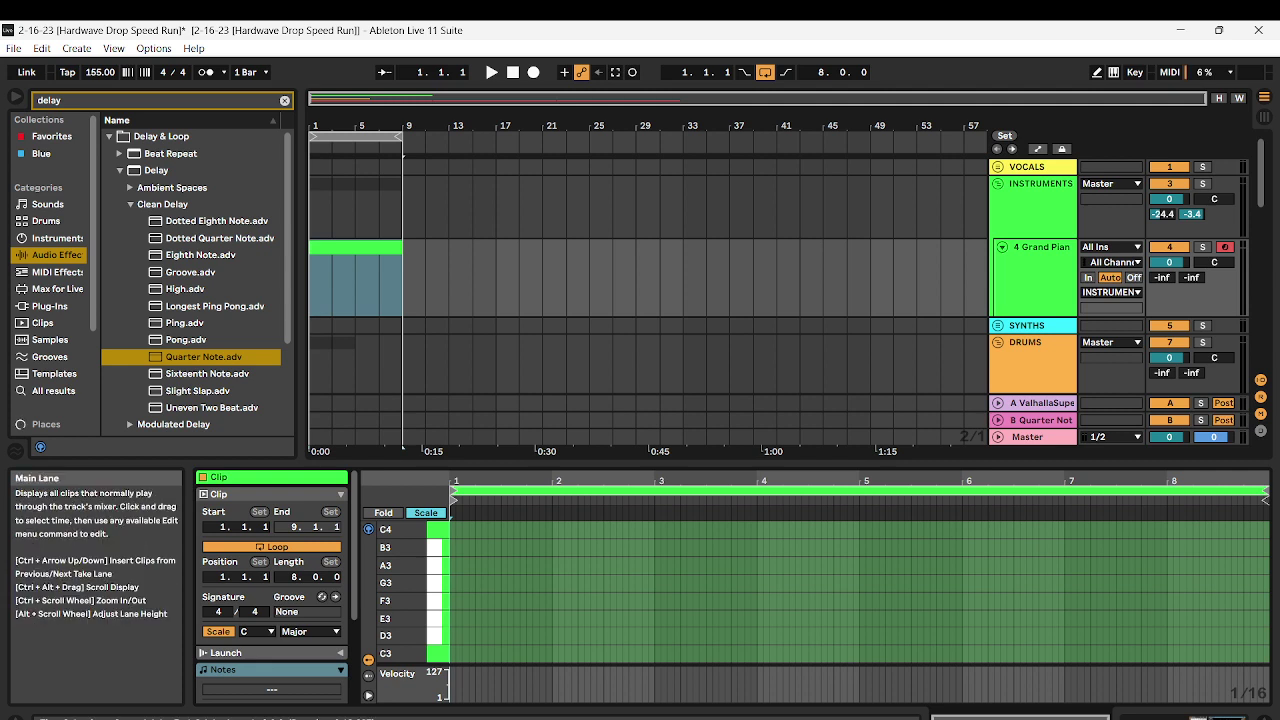
pyautogui.press('space')
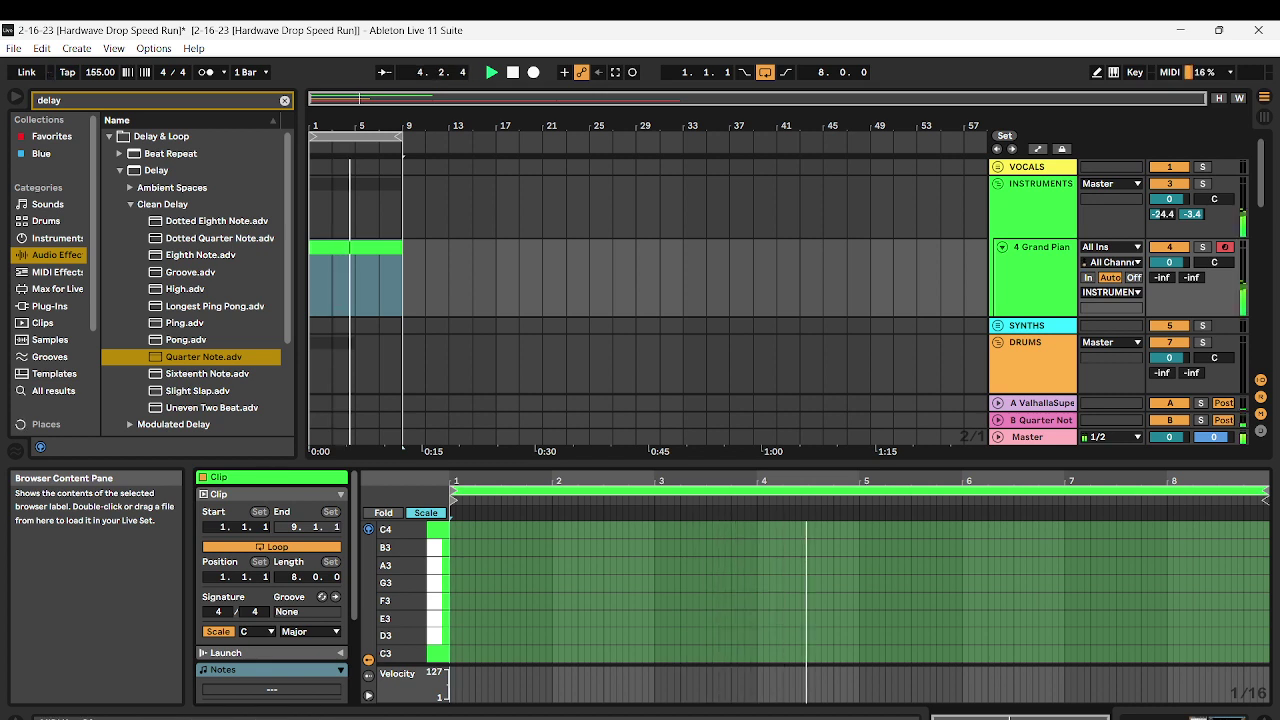
pyautogui.scroll(-1, 820, 590)
pyautogui.scroll(-1, 860, 590)
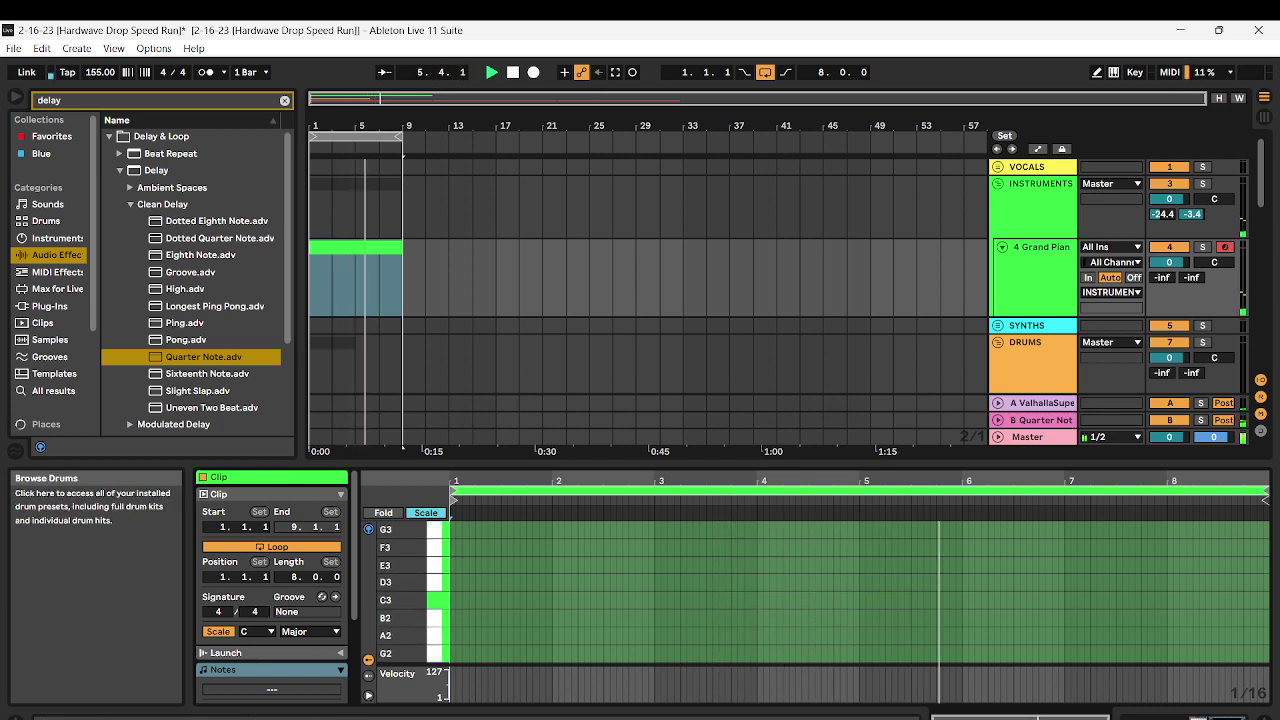
# Add an Auto Filter after EQ Eight on the Grand Piano track and set its cutoff frequency to 1.04 kHz
pyautogui.hotkey('ctrl', 'f')
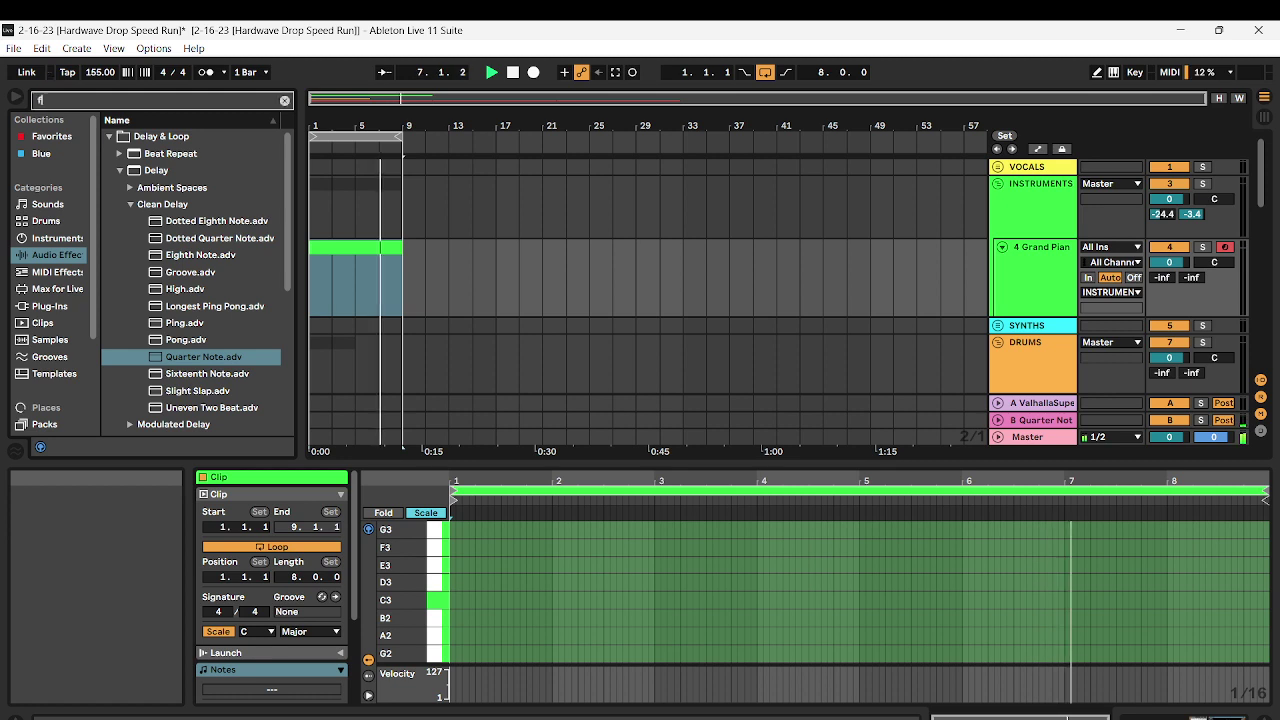
pyautogui.write('filter')
pyautogui.press('Down')
pyautogui.press('Down')
pyautogui.press('Down')
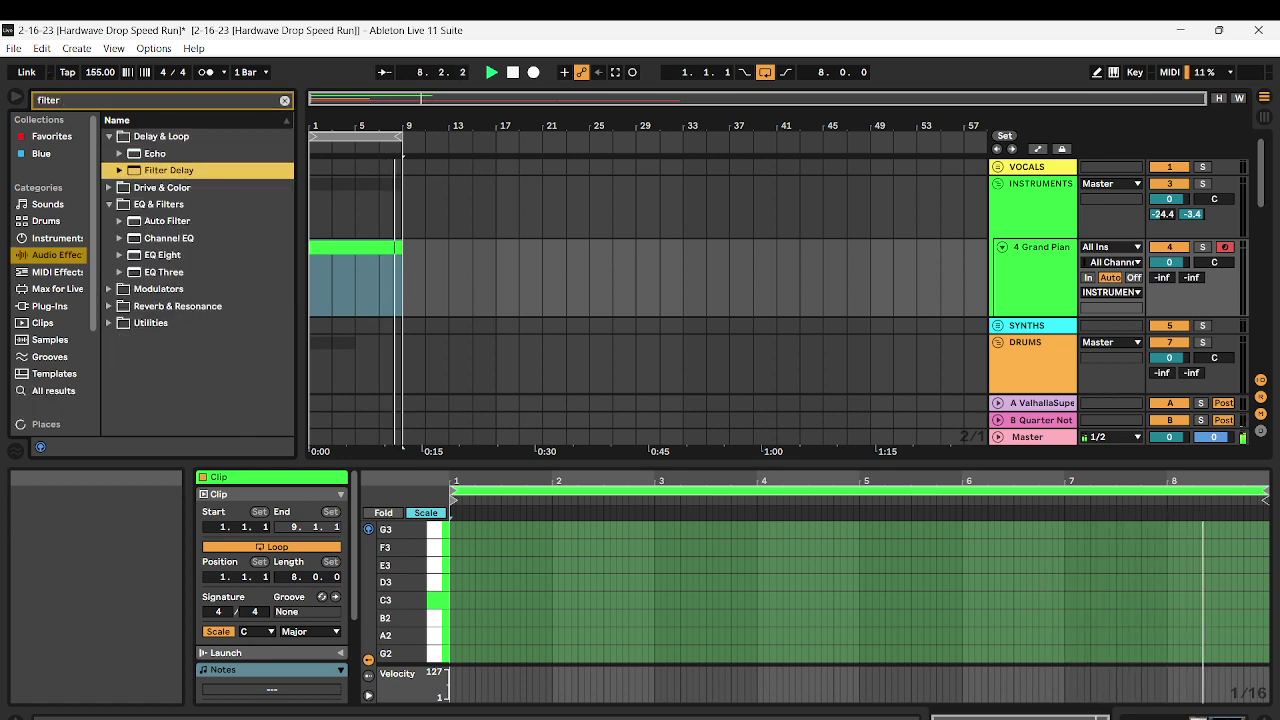
pyautogui.press('Down')
pyautogui.press('Down')
pyautogui.press('Down')
pyautogui.press('Right')
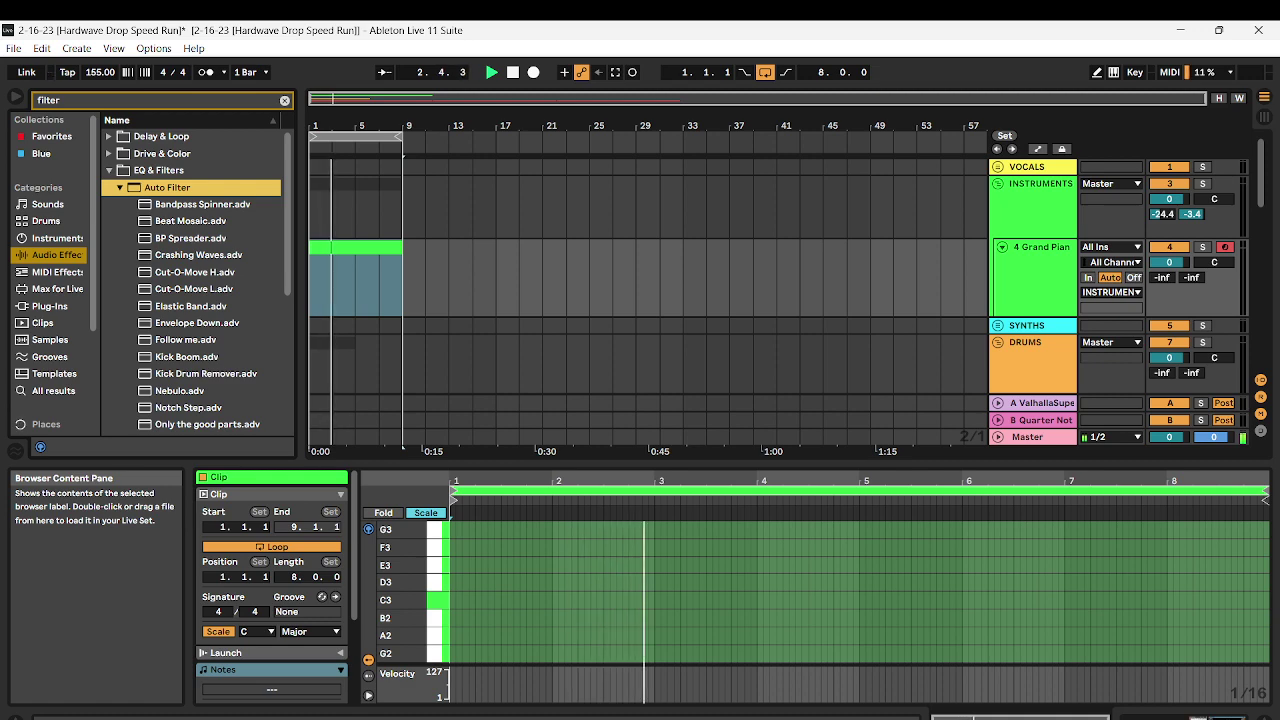
pyautogui.press('Return')
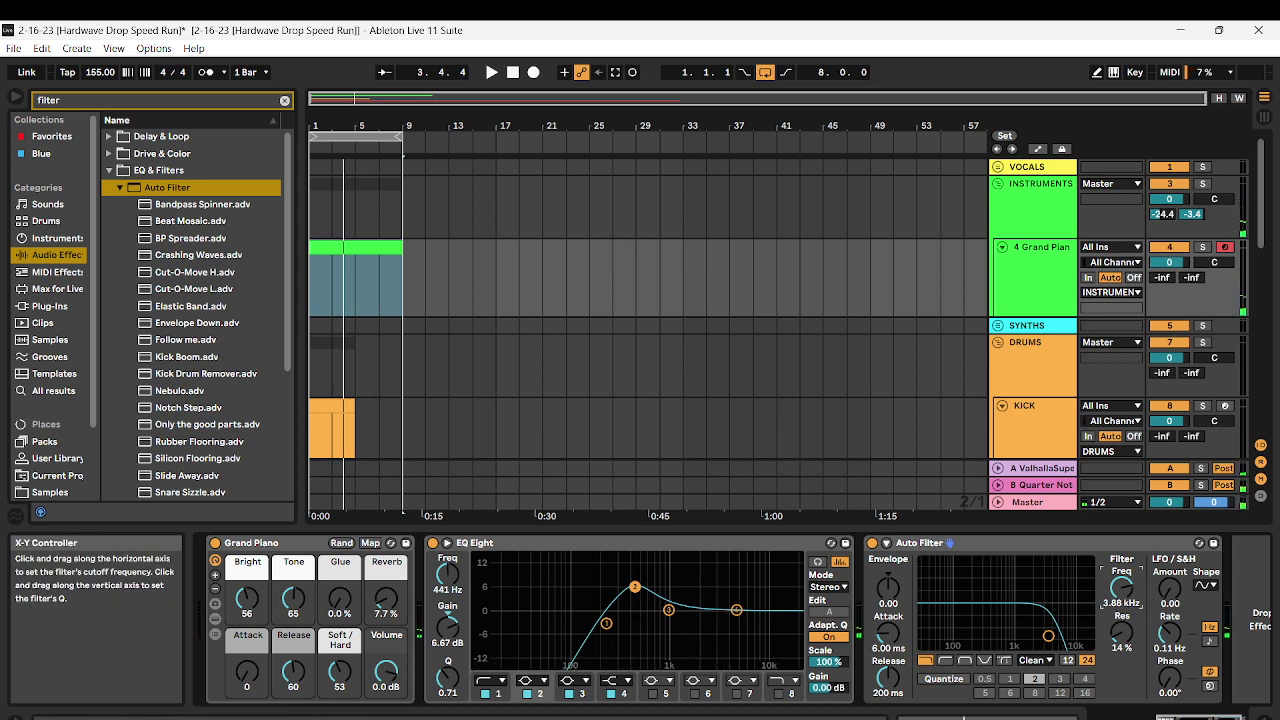
pyautogui.moveTo(1122, 588); pyautogui.dragTo(1122, 616)
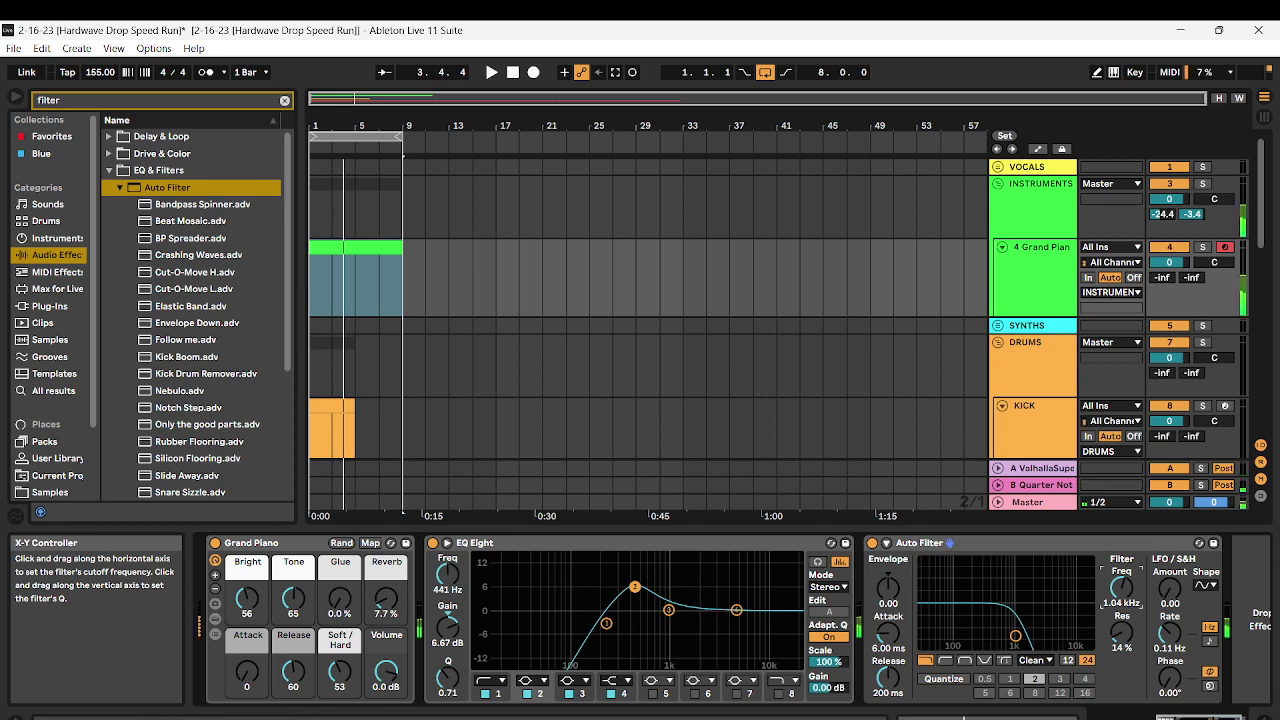
# Reopen the Grand Piano clip's notes and set the track volume to -6.9 dB
pyautogui.doubleClick(368, 247)
pyautogui.click(457, 591)
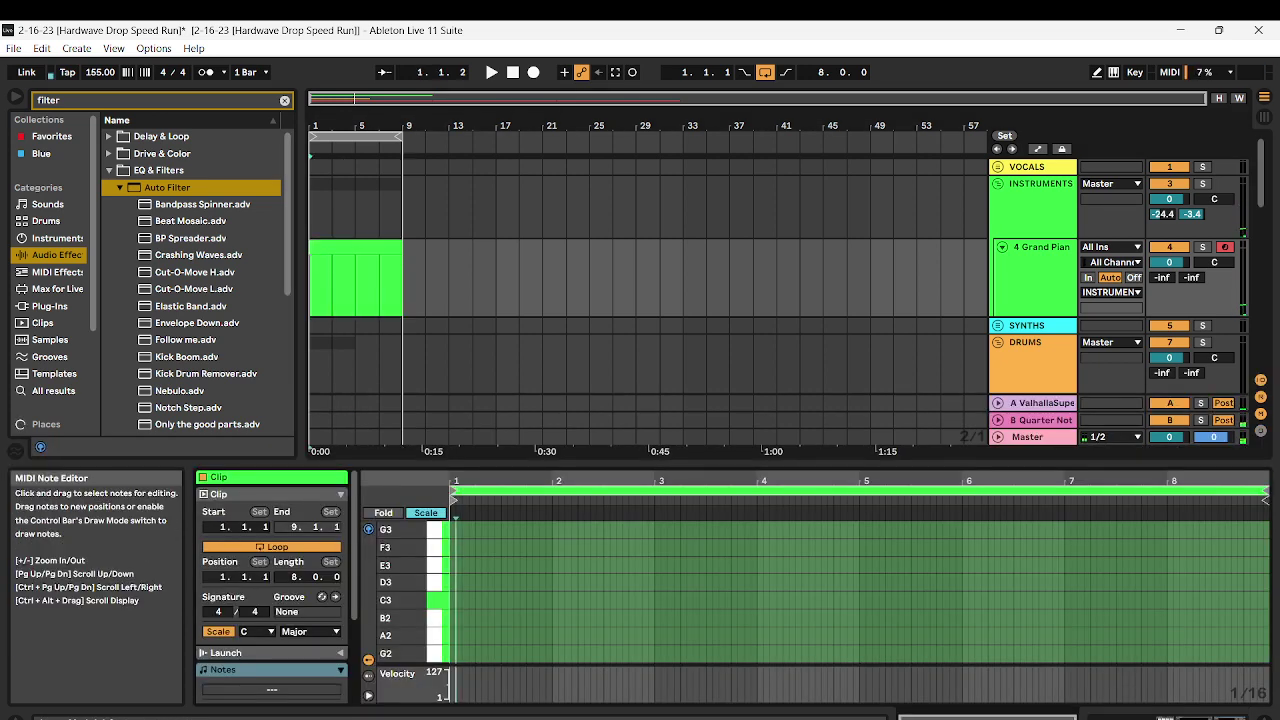
pyautogui.scroll(3, 445, 610)
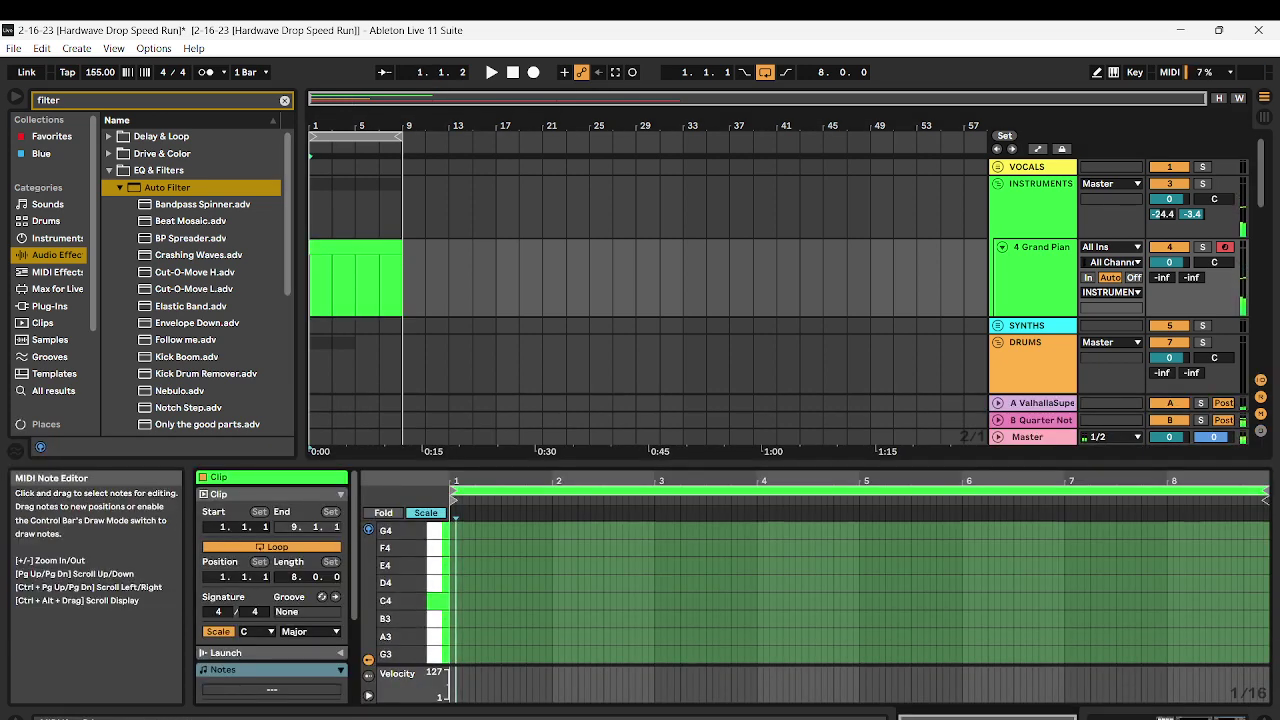
pyautogui.scroll(1, 445, 605)
pyautogui.moveTo(1169, 262); pyautogui.dragTo(1169, 282)
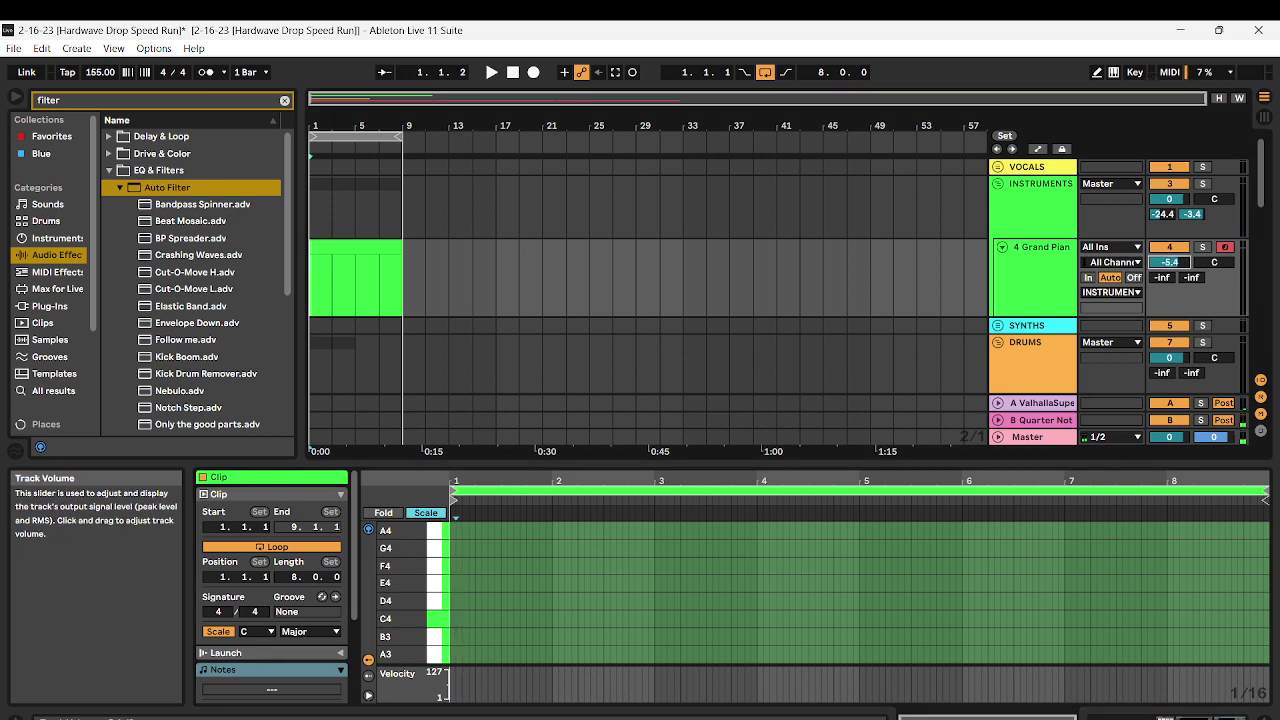
pyautogui.scroll(-1, 430, 610)
pyautogui.click(436, 619)
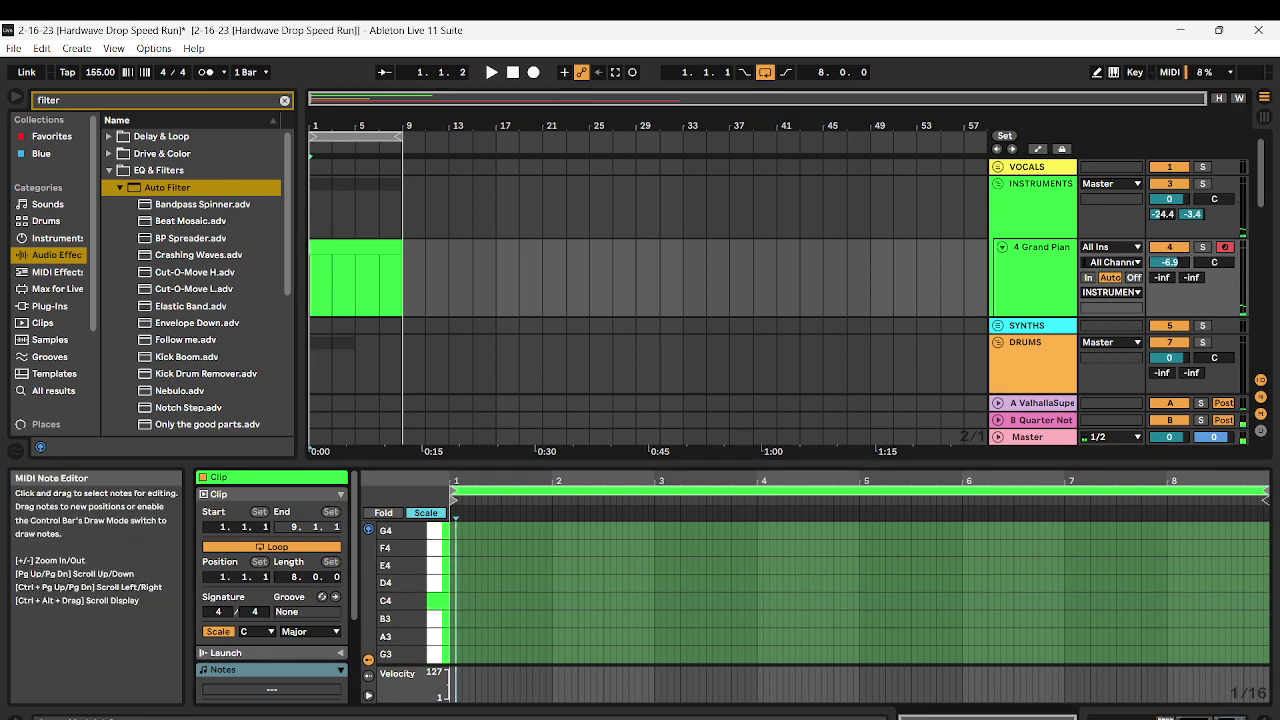
# Start playback and add a B3 note at the start of bar 2 in the Grand Piano clip
pyautogui.press('space')
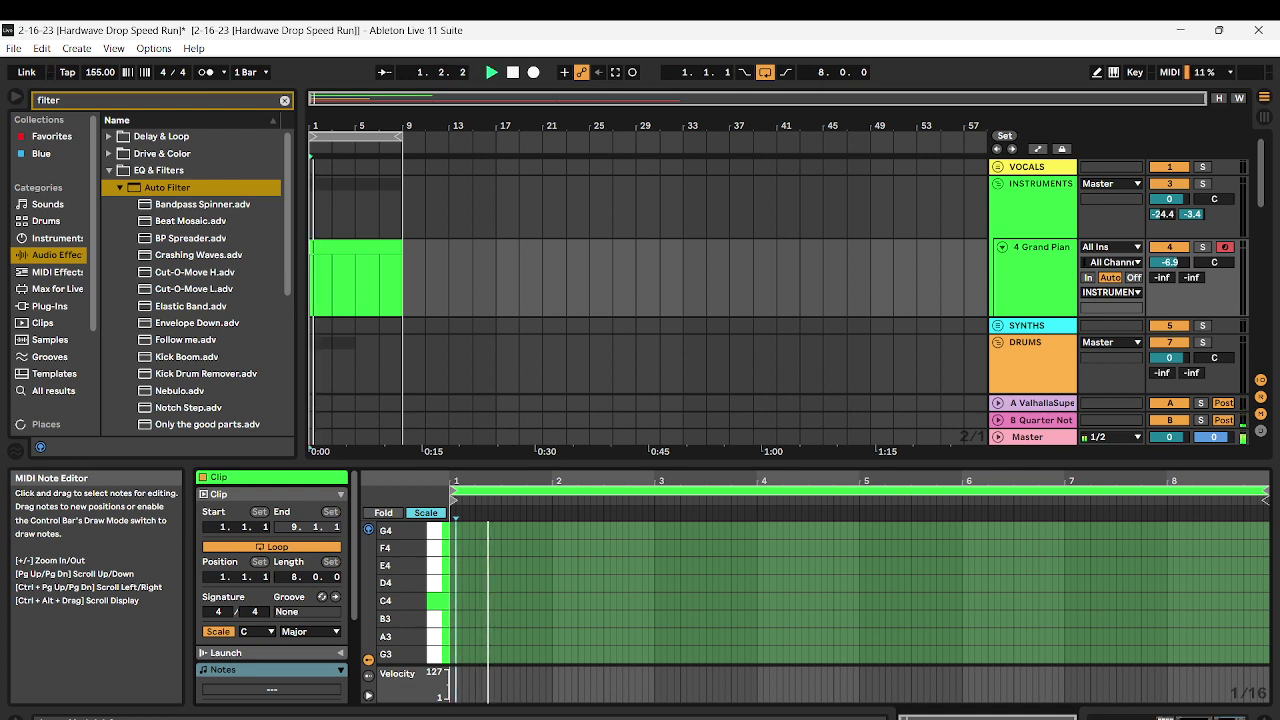
pyautogui.click(562, 619)
pyautogui.doubleClick(556, 619)
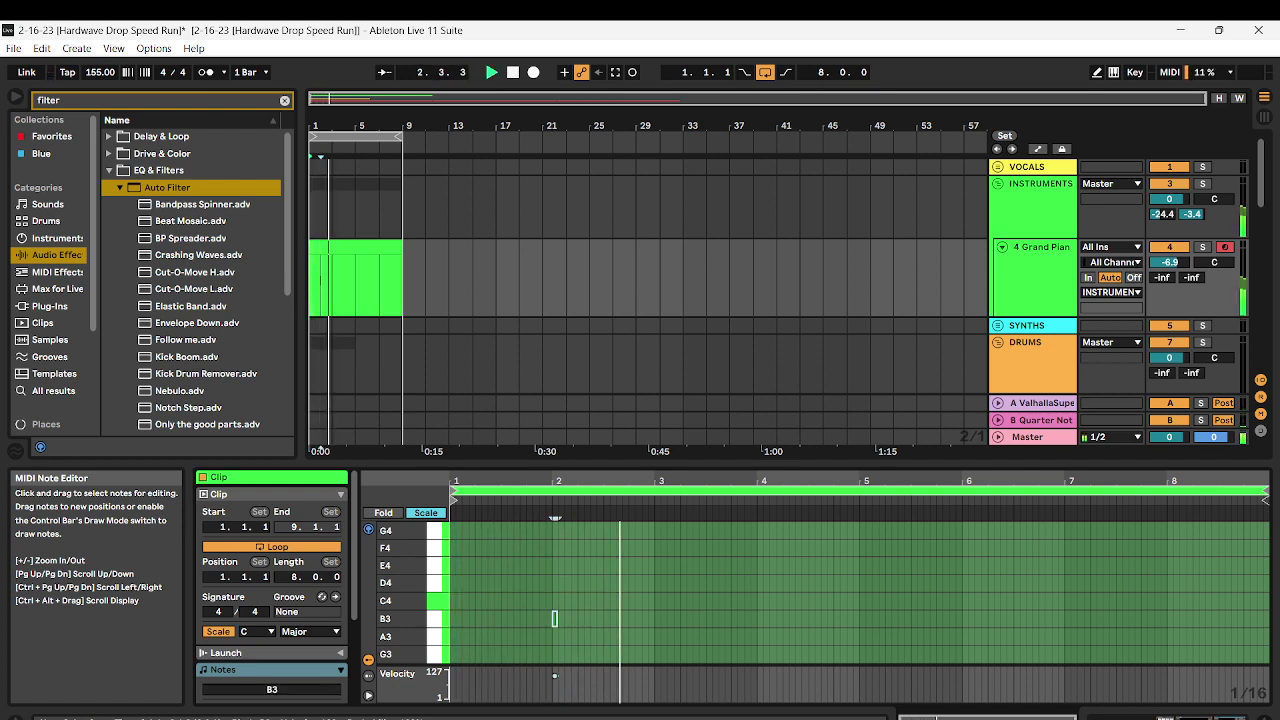
# Lengthen the B3 note in bar 2 to one beat and add a one-beat A3 note at the start of bar 4
pyautogui.press('space')
pyautogui.moveTo(559, 619); pyautogui.dragTo(571, 619)
pyautogui.press('space')
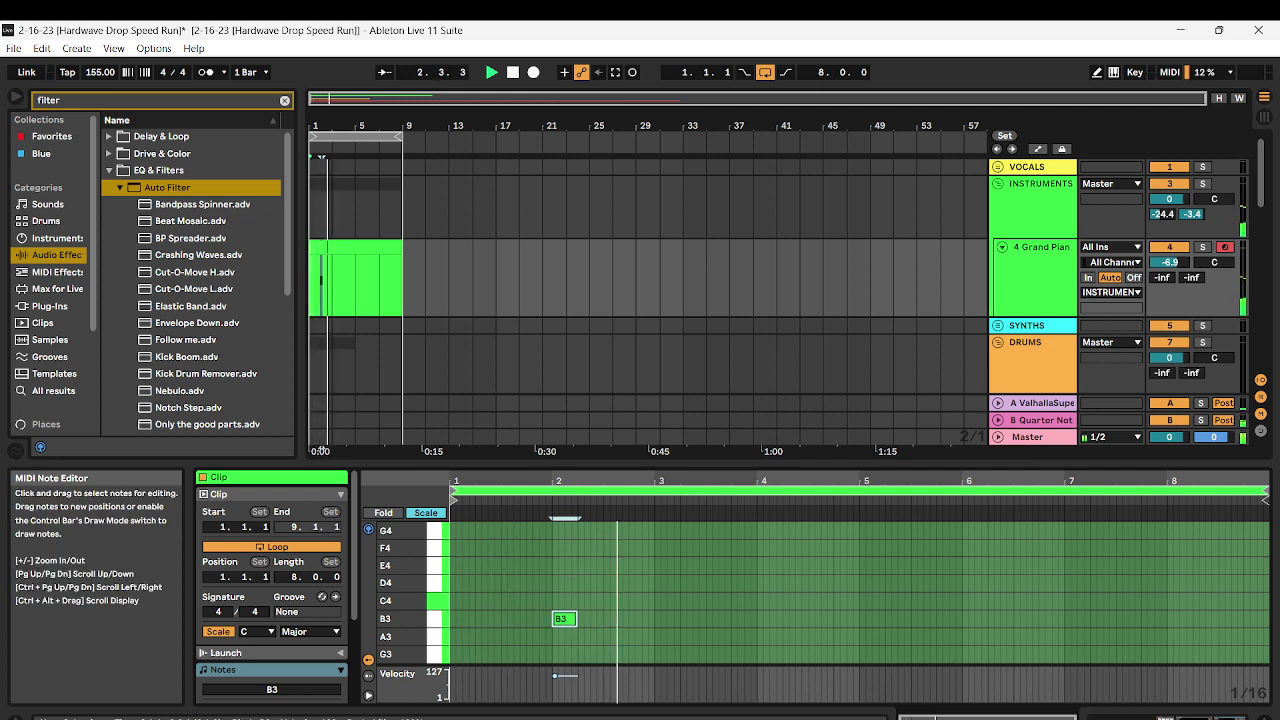
pyautogui.doubleClick(762, 619)
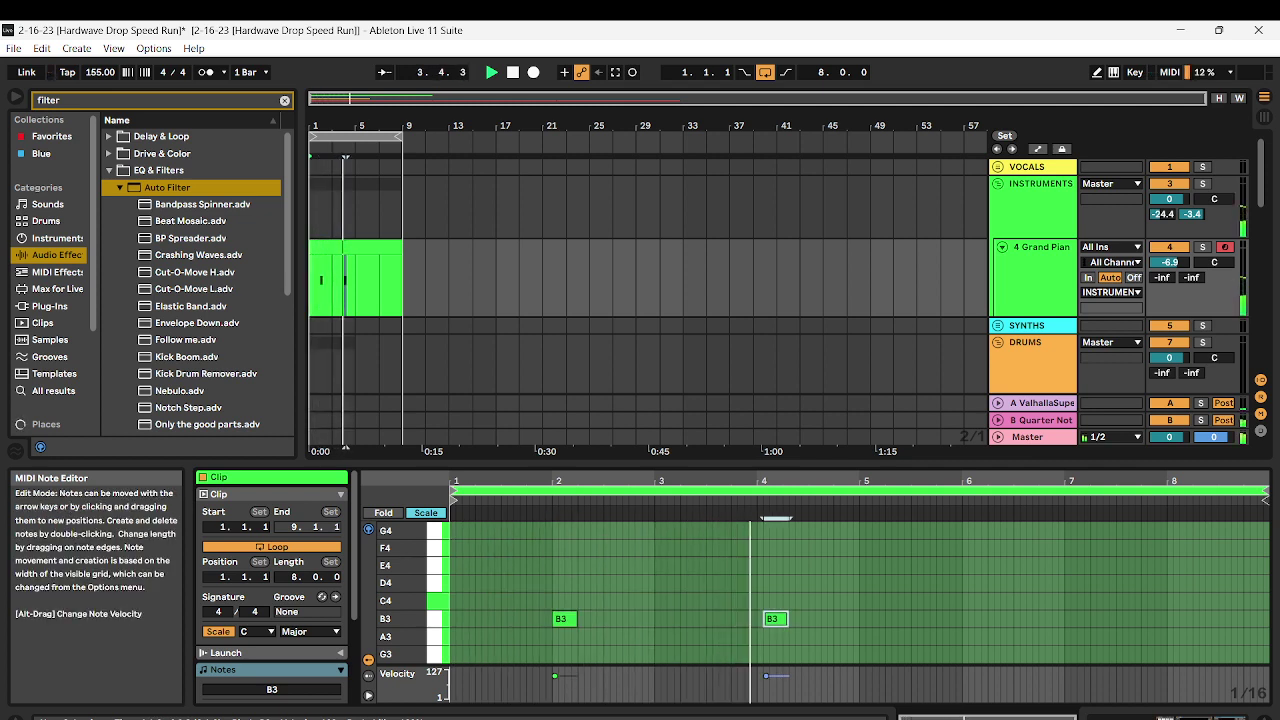
pyautogui.press('Down')
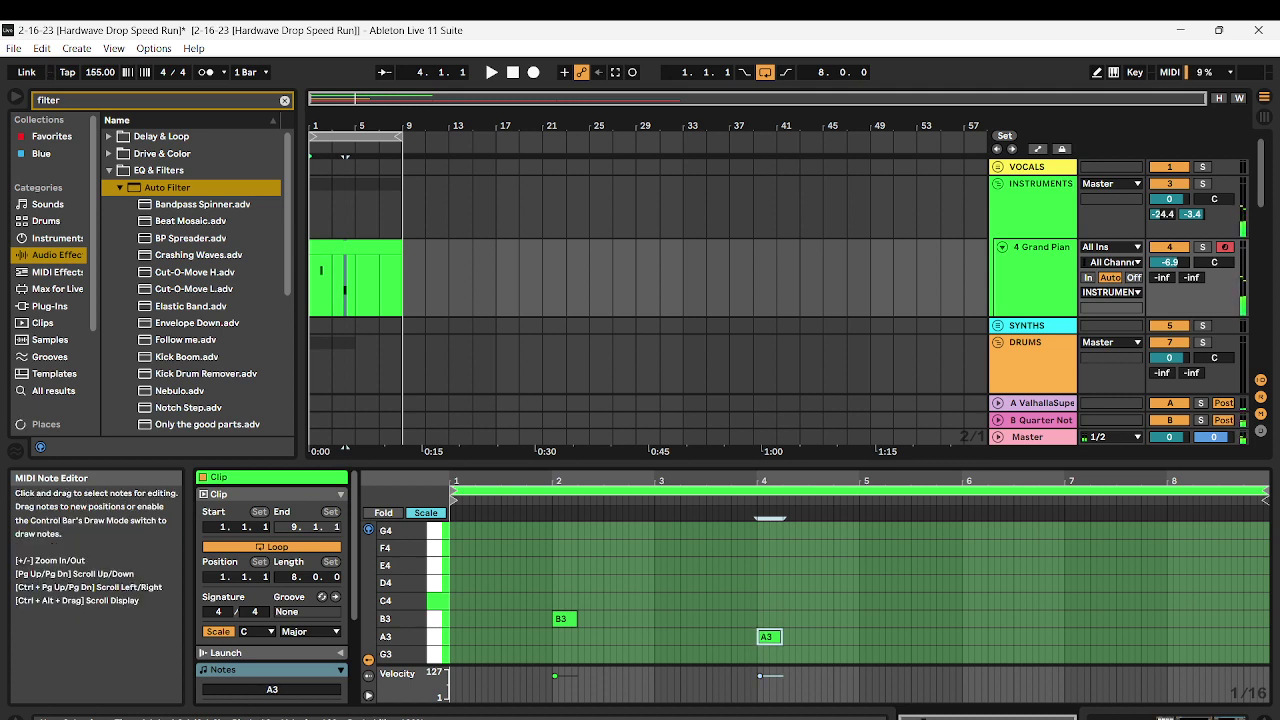
pyautogui.press('space')
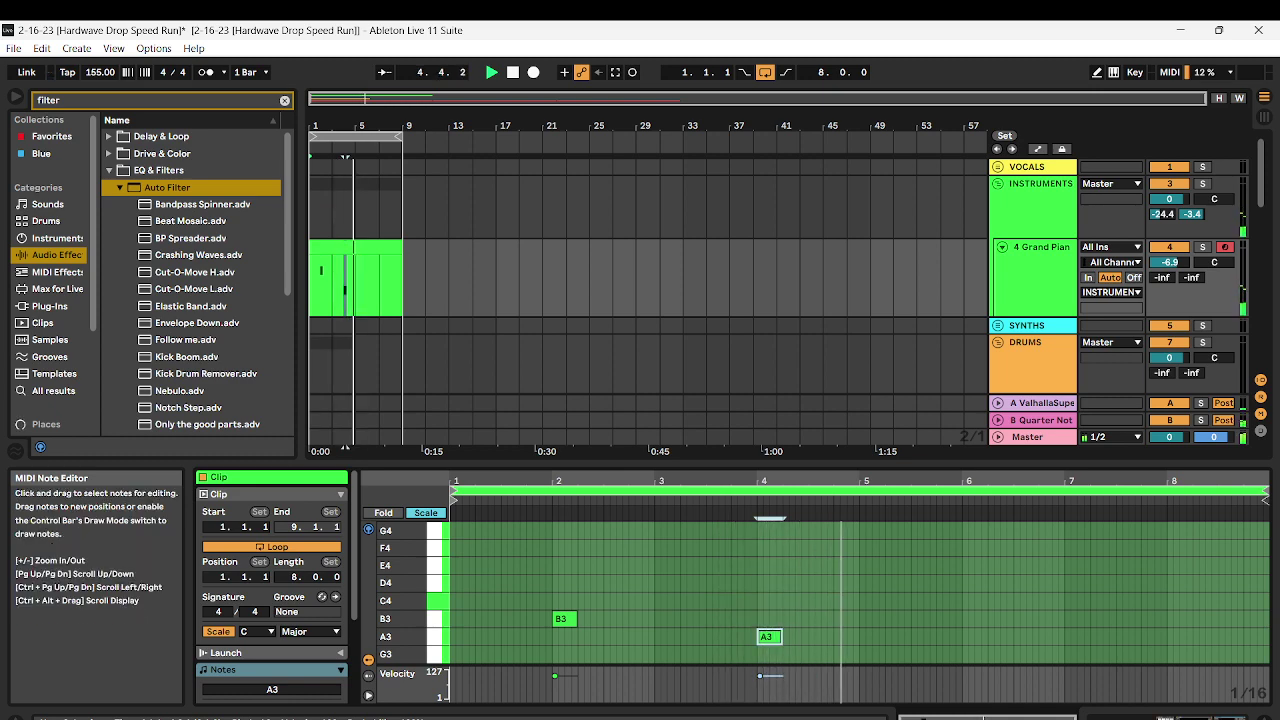
# Add a one-beat note on beat 3 of bar 5 and raise it to F4
pyautogui.scroll(-1, 860, 592)
pyautogui.press('space')
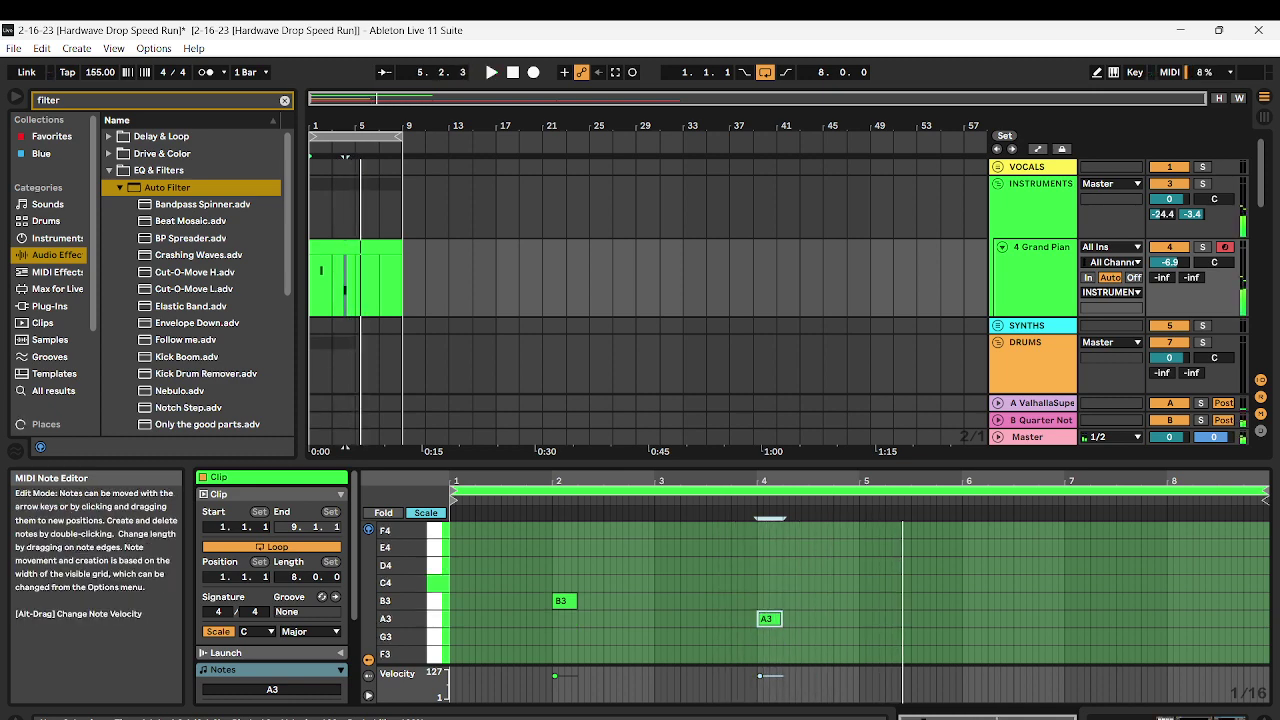
pyautogui.doubleClick(922, 636)
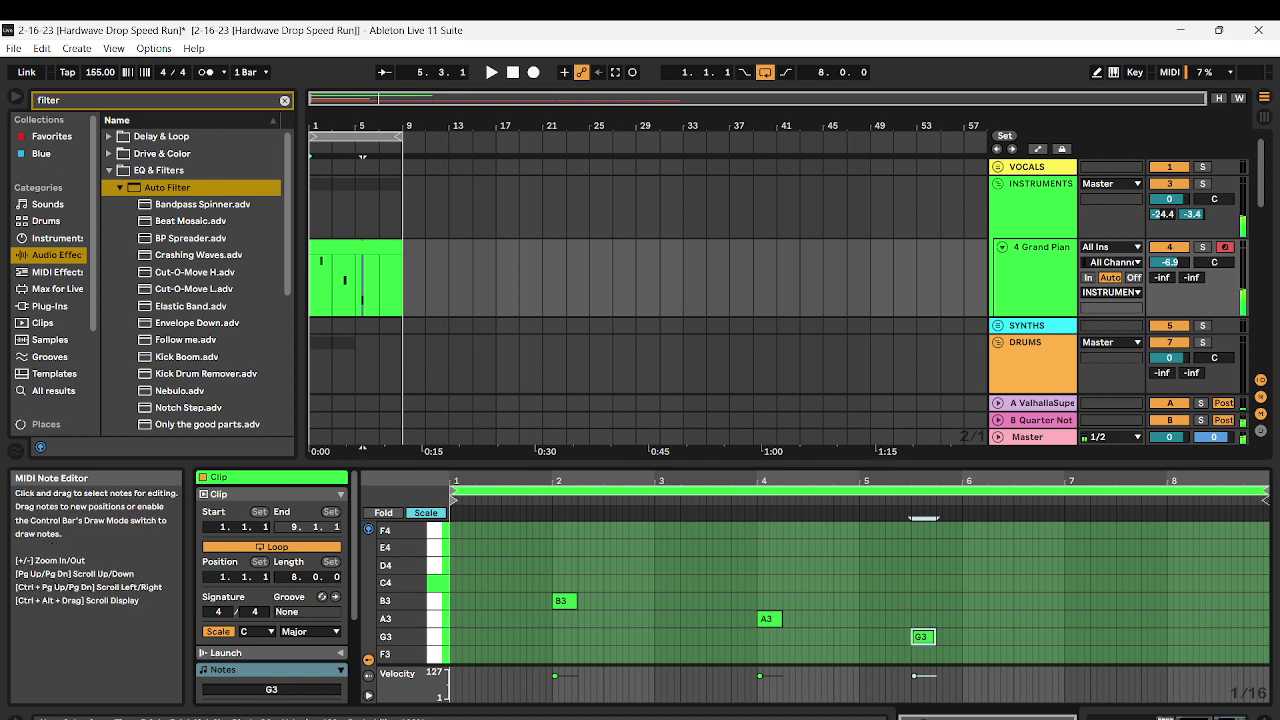
pyautogui.hotkey('shift', 'Up')
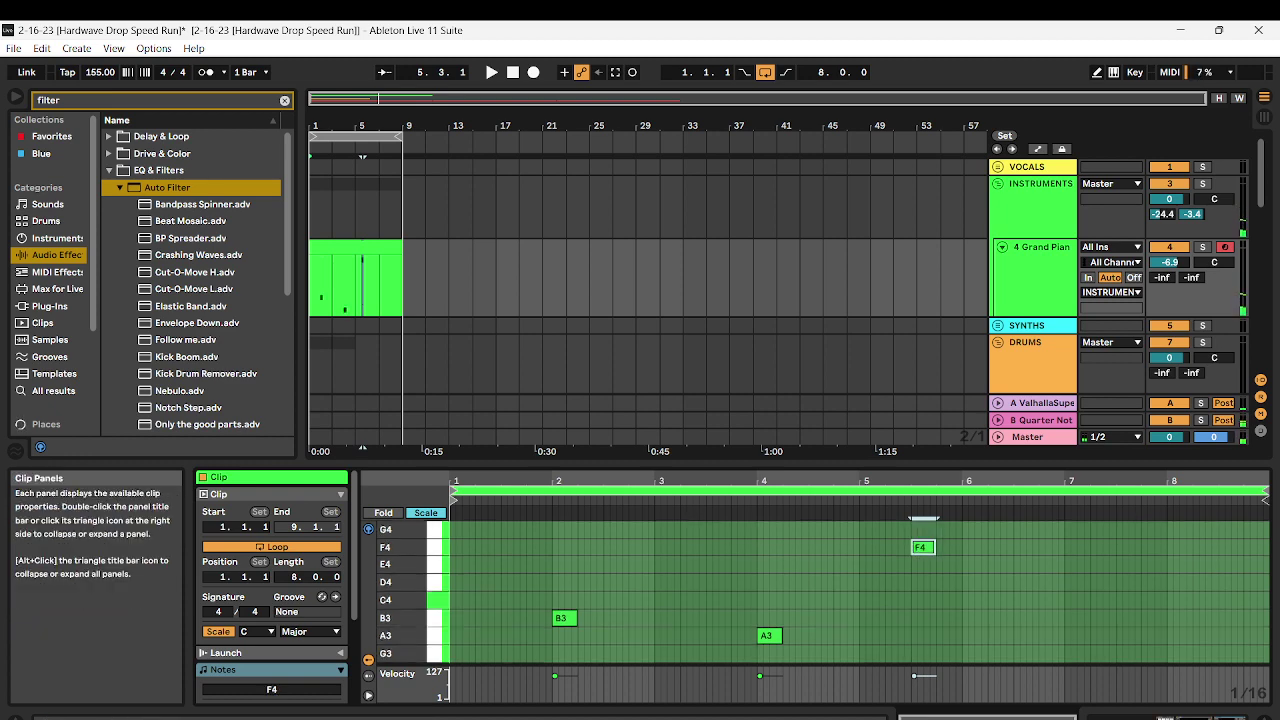
# Set the Grand Piano clip's scale to B Minor
pyautogui.click(256, 631)
pyautogui.click(250, 617)
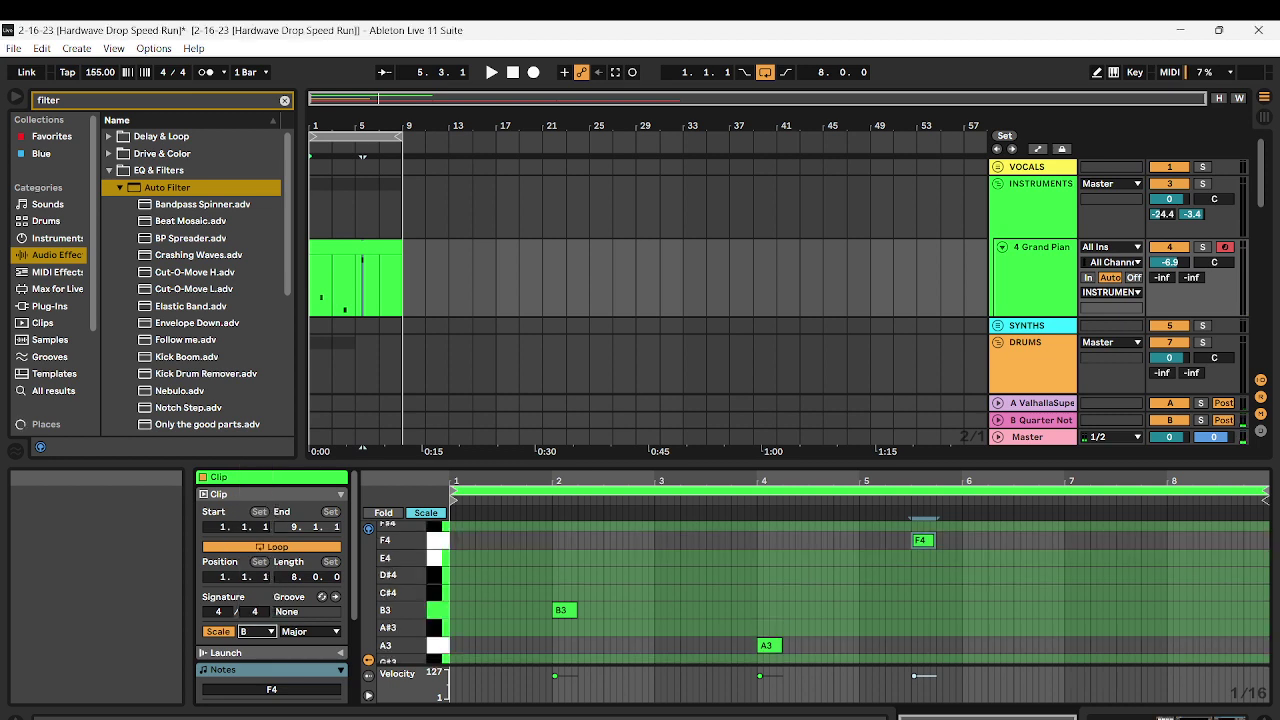
pyautogui.click(310, 631)
pyautogui.click(295, 176)
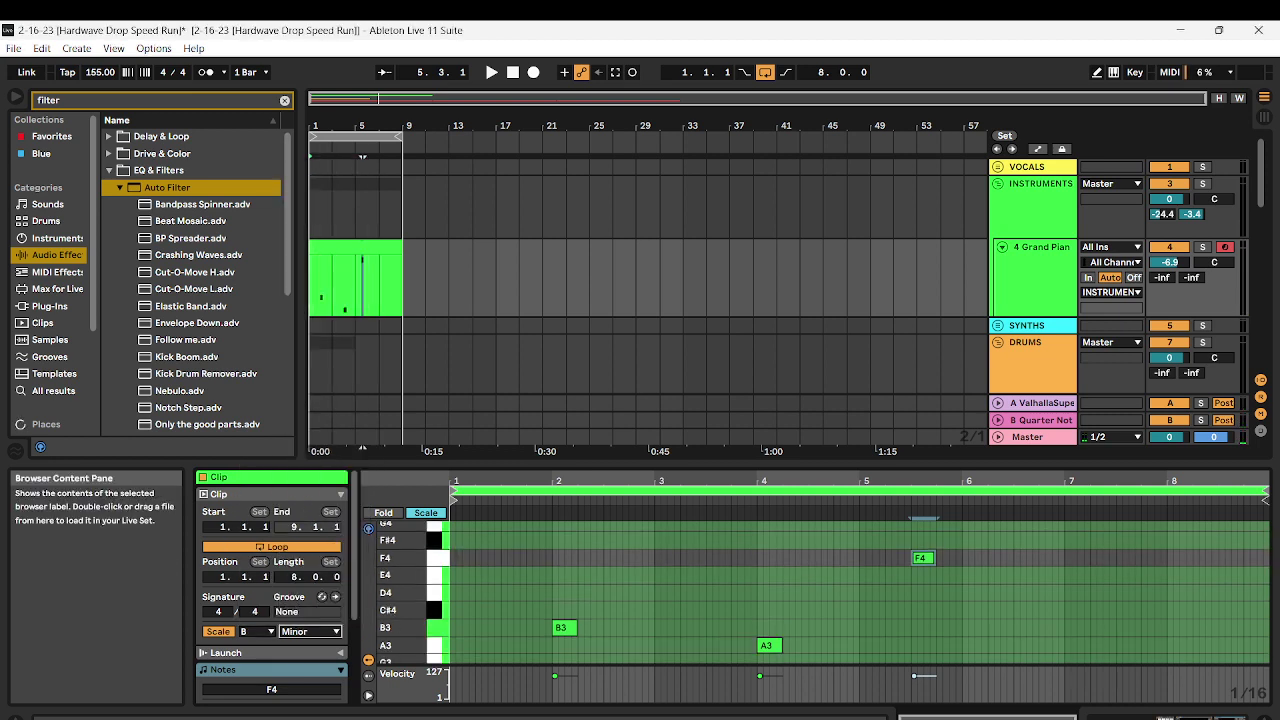
# Lower the F4 note to D4 and move it to the start of bar 6, leaving a C#4 copy on beat 3 of bar 7
pyautogui.press('Down')
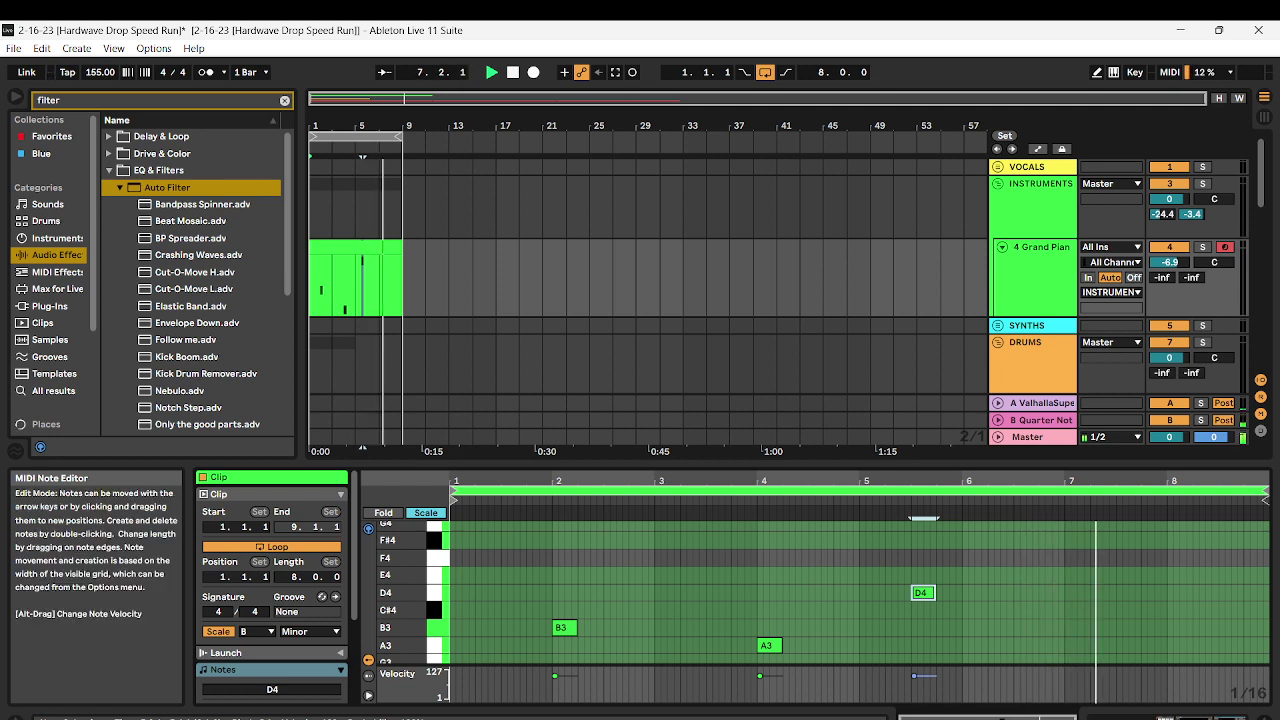
pyautogui.moveTo(923, 593); pyautogui.dragTo(1122, 610)
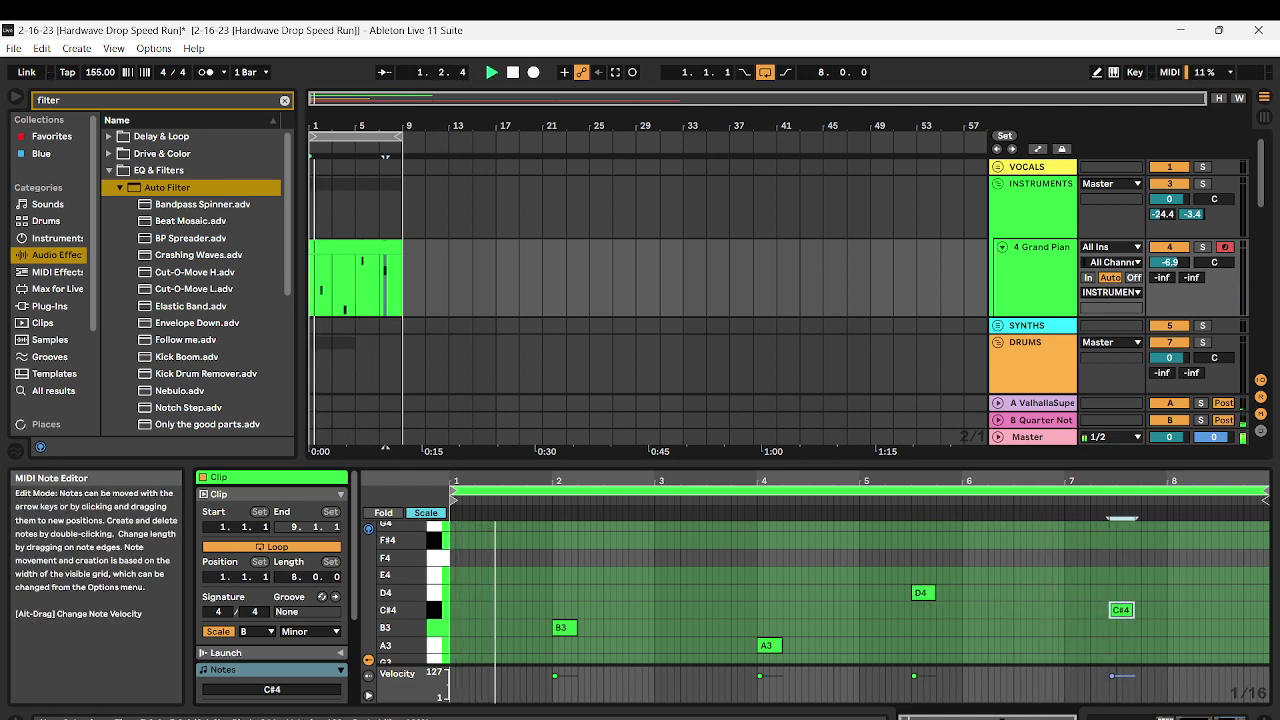
pyautogui.press('Right')
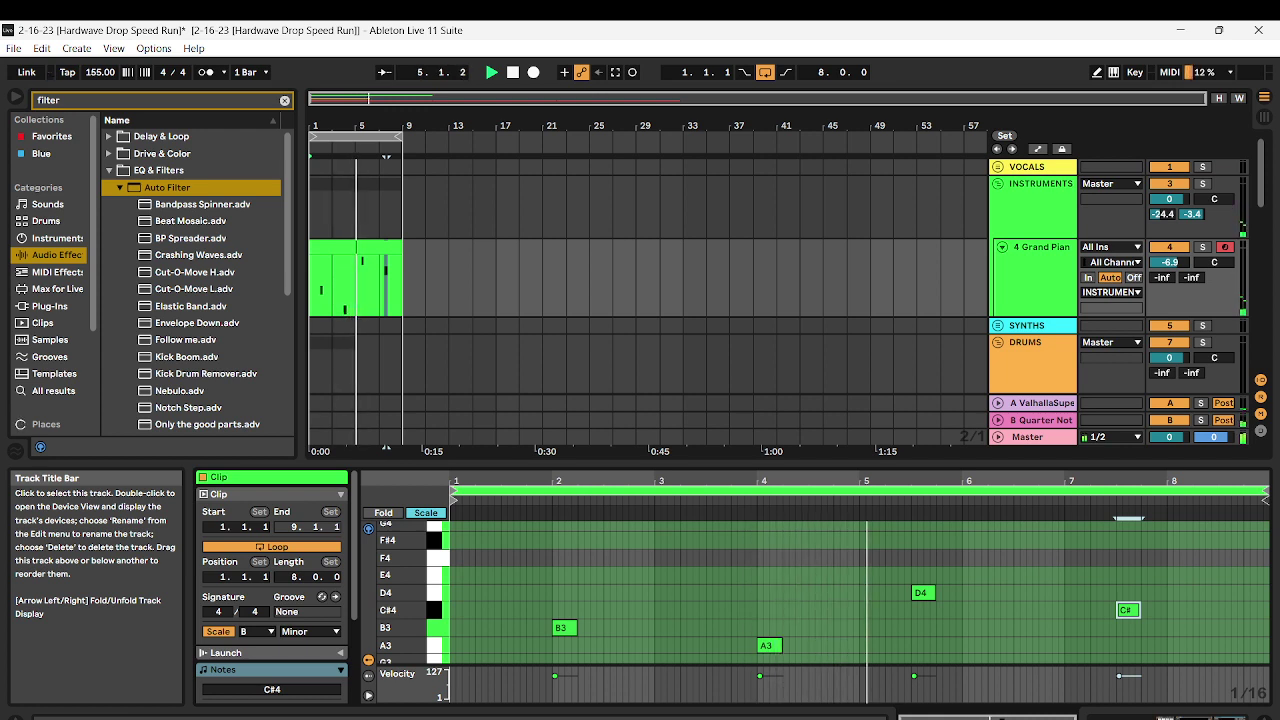
pyautogui.moveTo(921, 592); pyautogui.dragTo(958, 592)
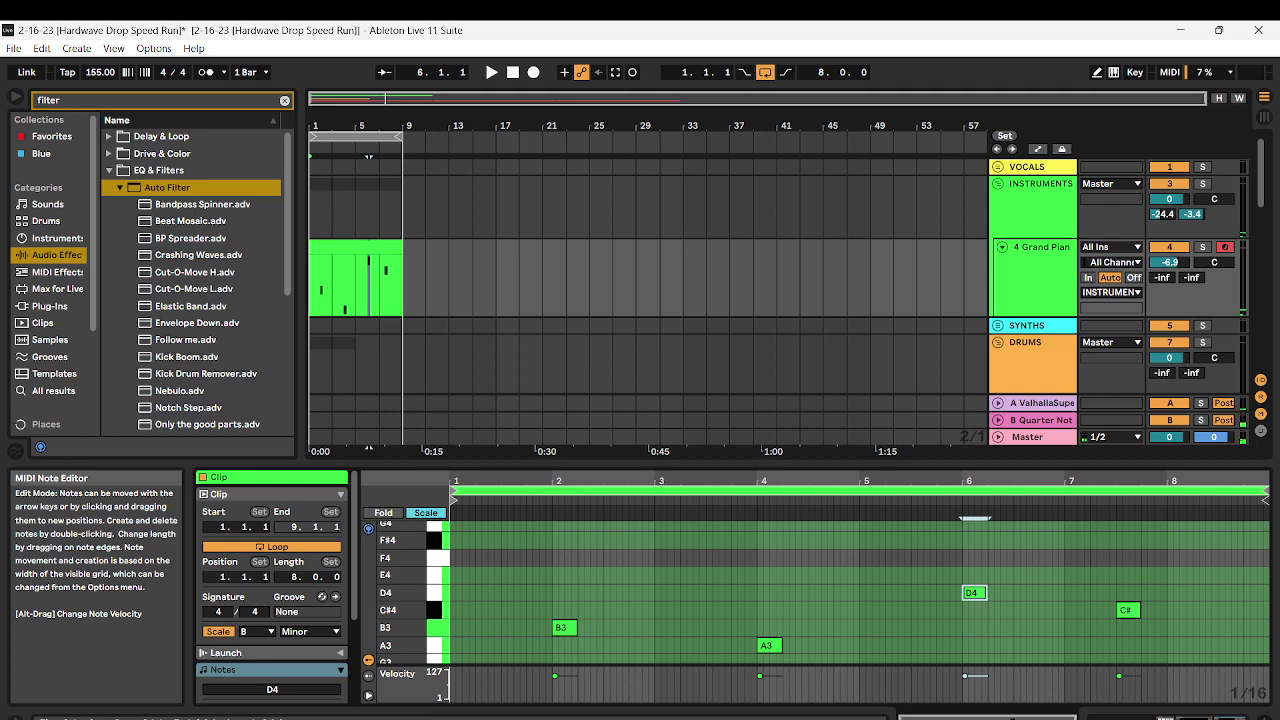
# Play the melody back, copy the C#4 note to the start of bar 8 and deactivate the C#4 in bar 7
pyautogui.click(854, 512)
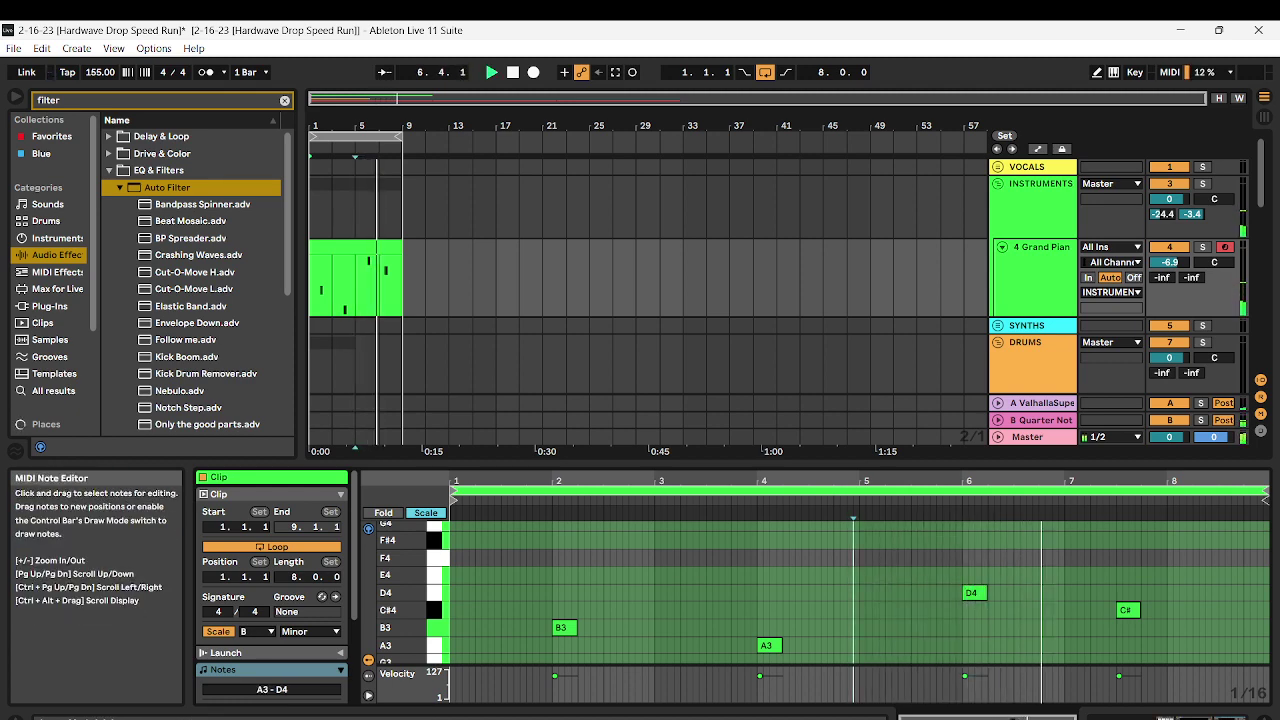
pyautogui.press('space')
pyautogui.click(1127, 610)
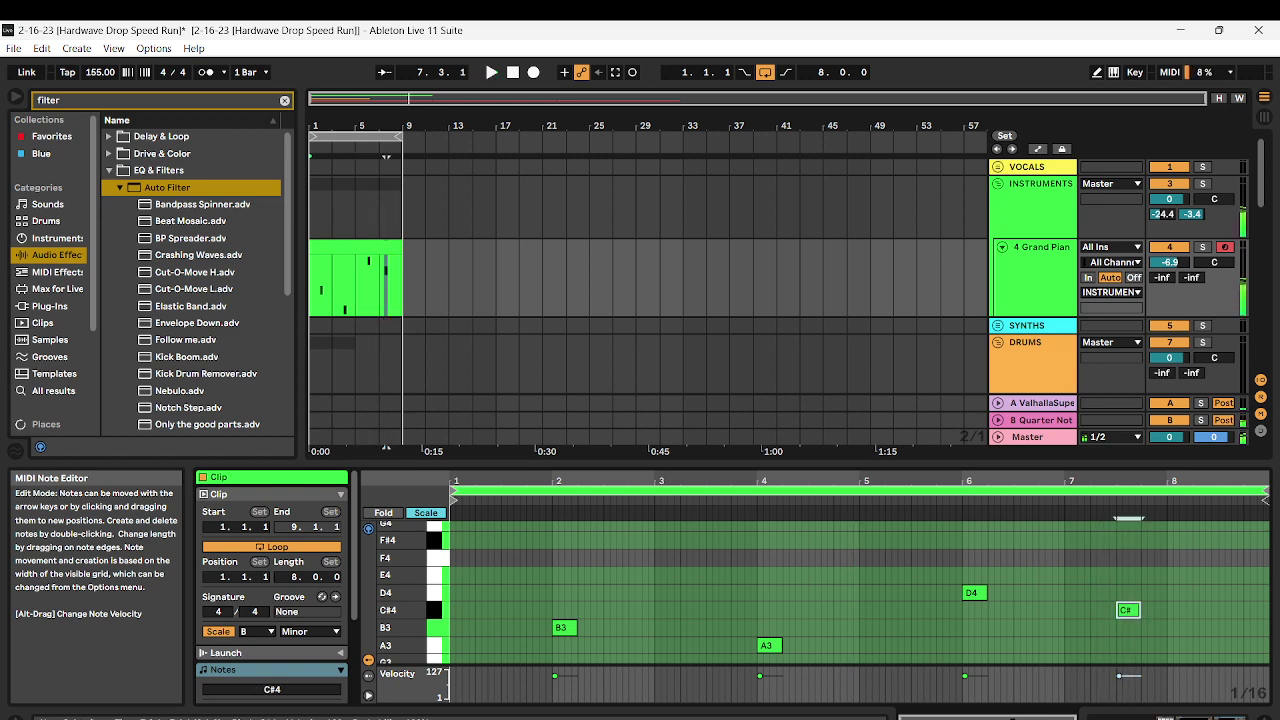
pyautogui.moveTo(1127, 610)
pyautogui.mouseDown()
pyautogui.moveTo(1171, 610)
pyautogui.moveTo(1128, 610)
pyautogui.mouseUp()
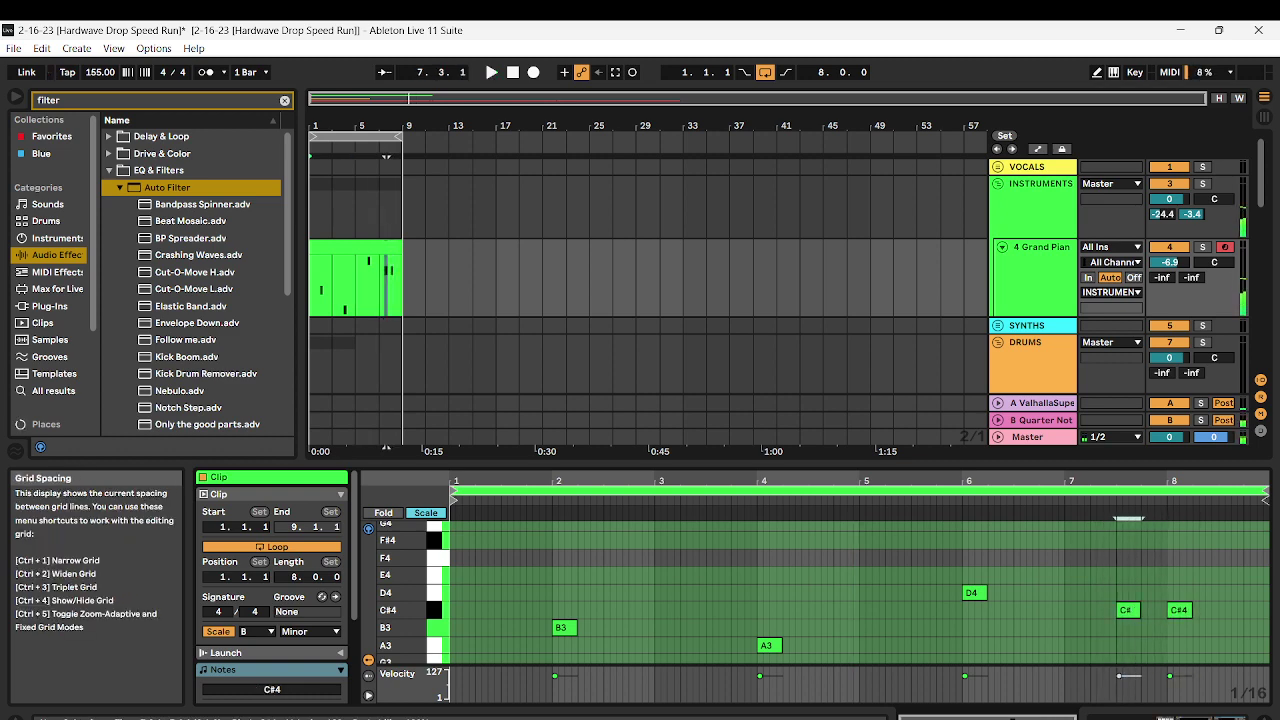
pyautogui.press('0')
pyautogui.press('space')
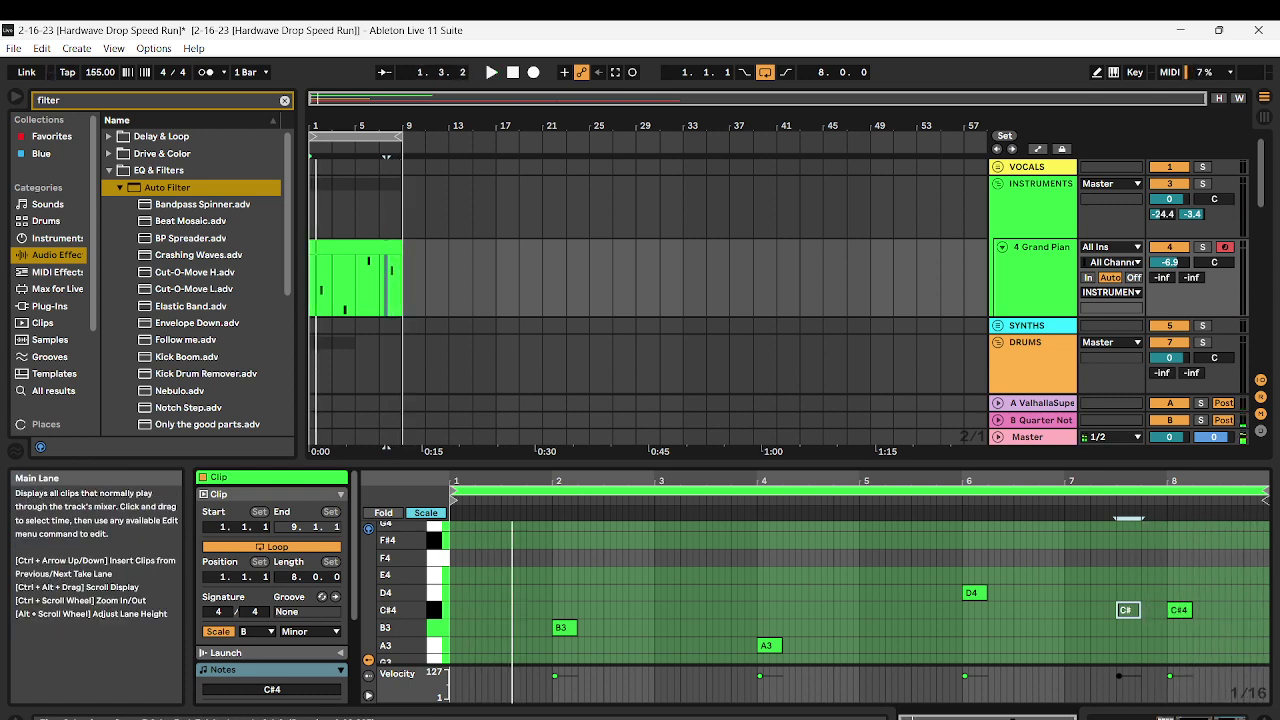
# Unfold the SYNTHS group and select the empty MIDI track inside it
pyautogui.scroll(-1, 950, 300)
pyautogui.click(998, 271)
pyautogui.scroll(-1, 1030, 290)
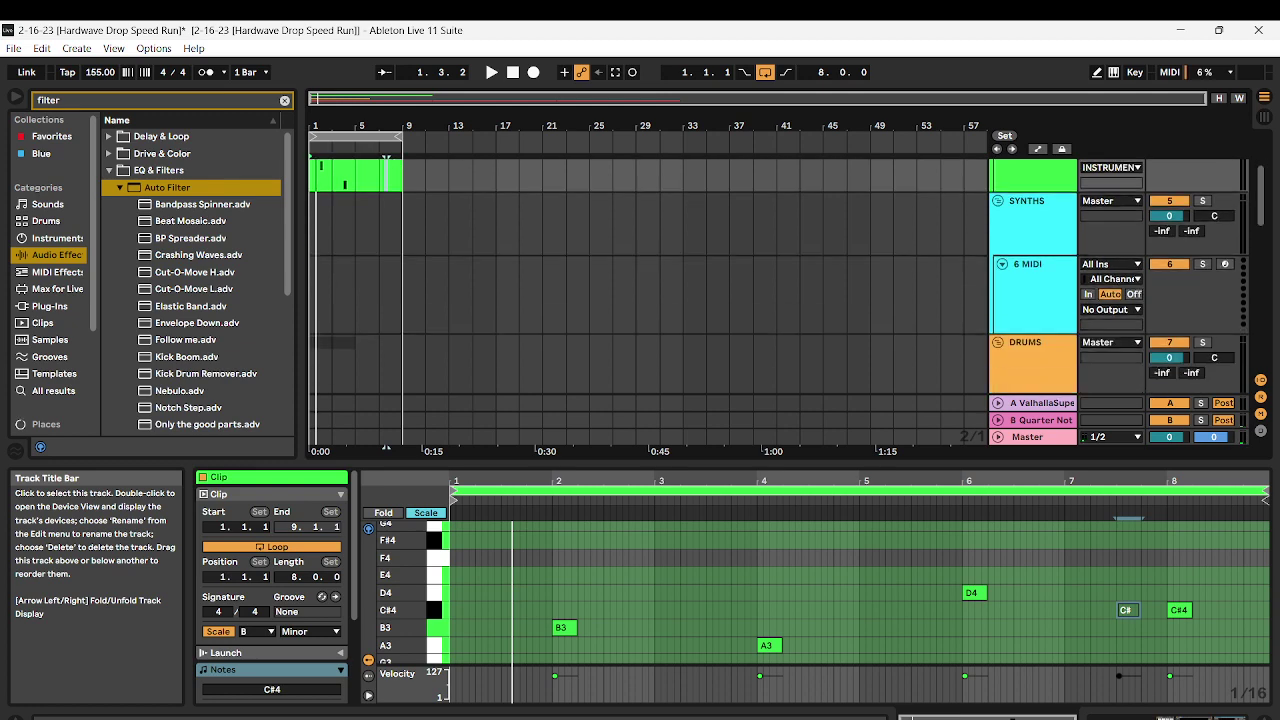
pyautogui.click(1032, 282)
pyautogui.click(285, 100)
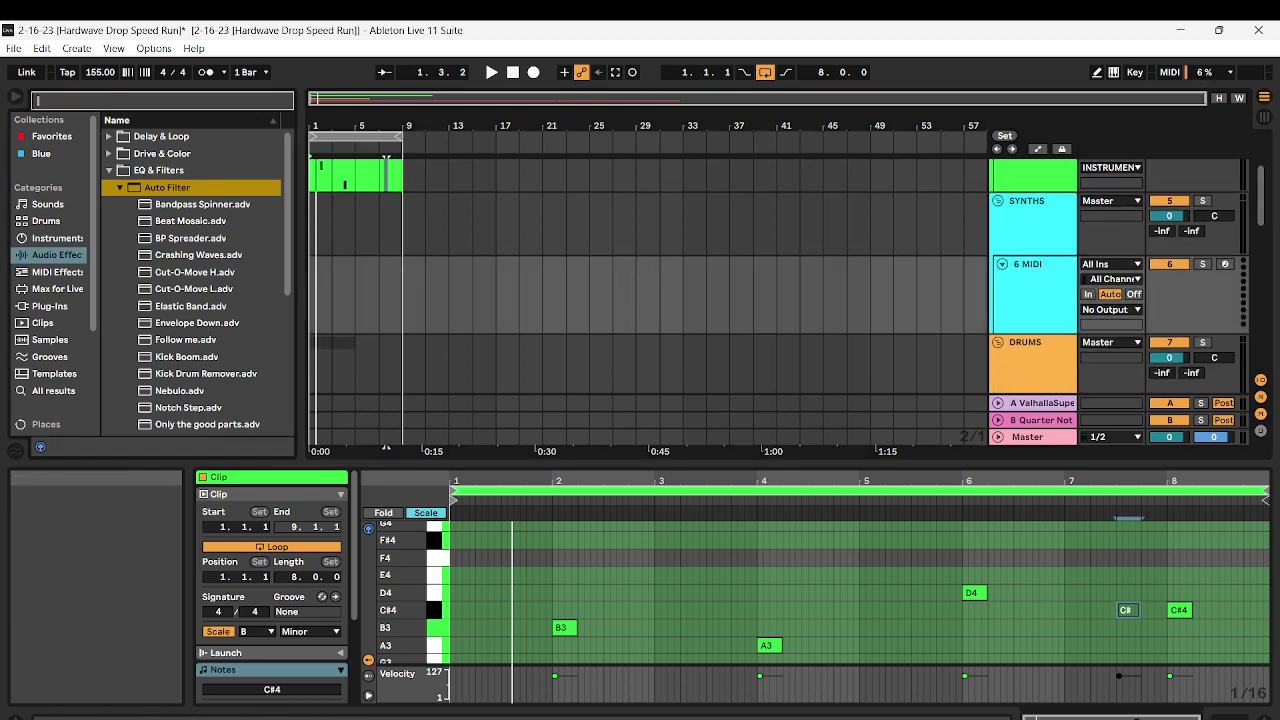
pyautogui.click(50, 306)
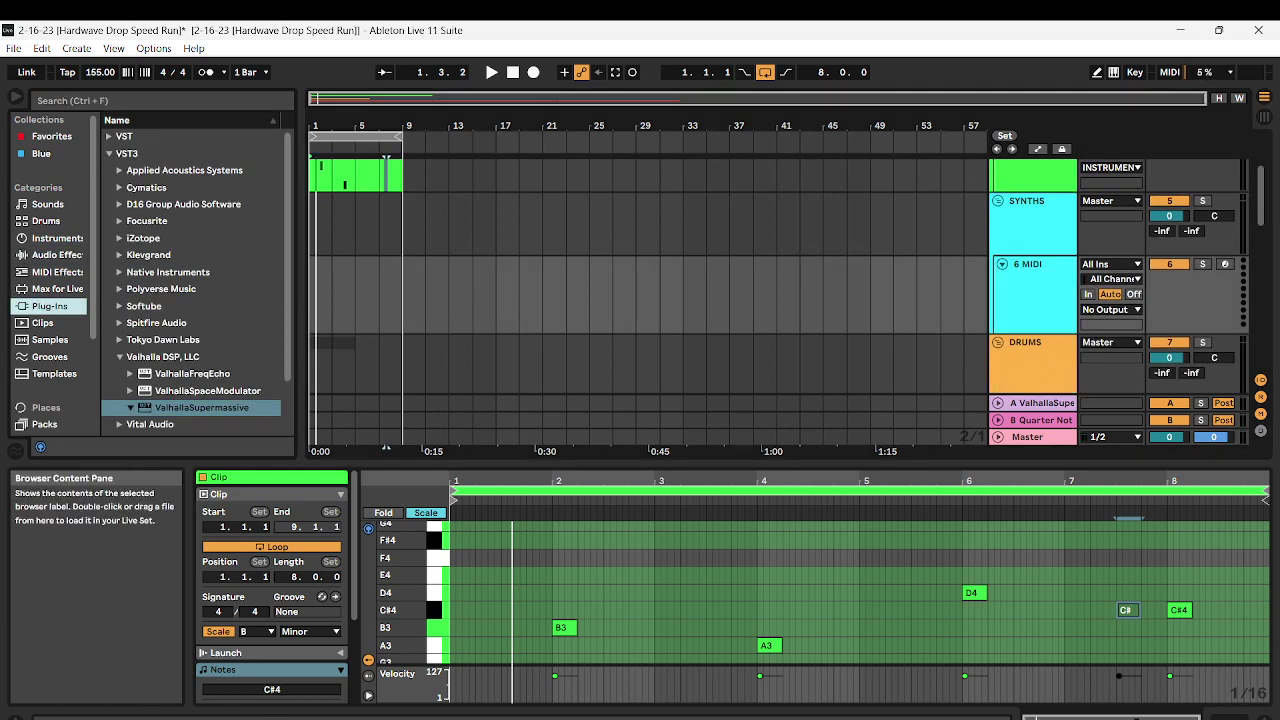
pyautogui.hotkey('ctrl', 'f')
pyautogui.write('Serum')
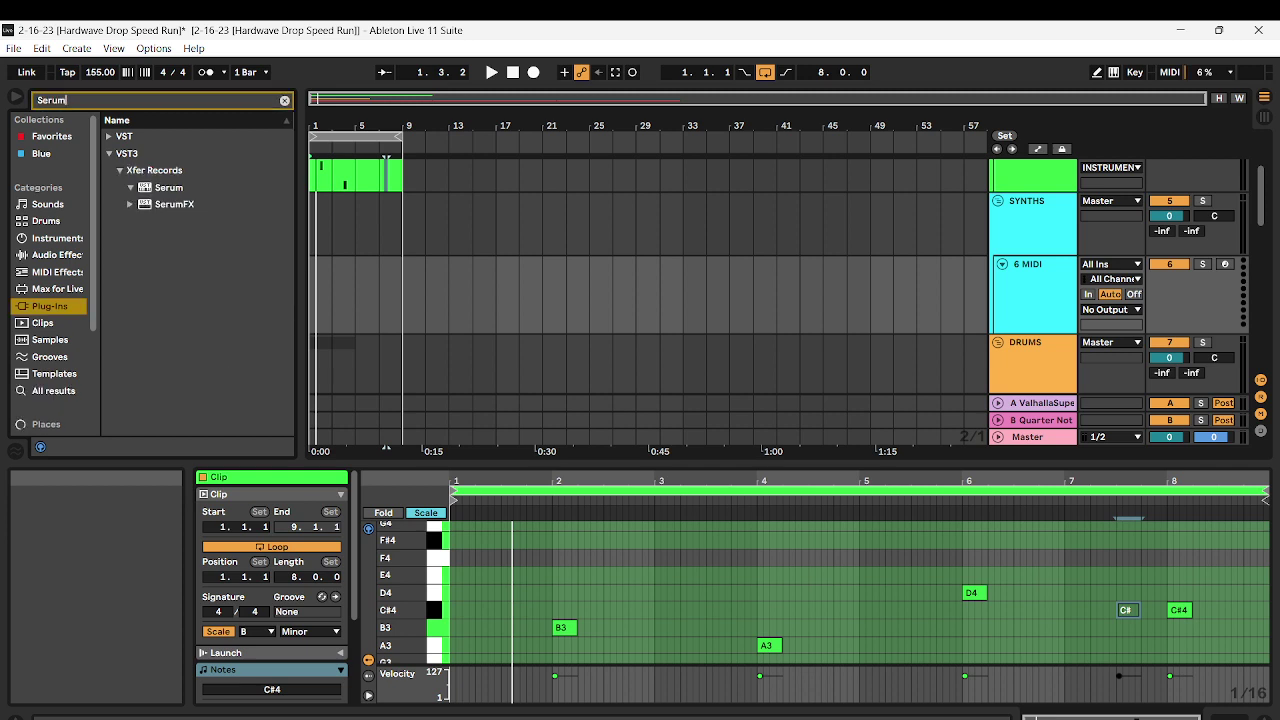
pyautogui.click(169, 188)
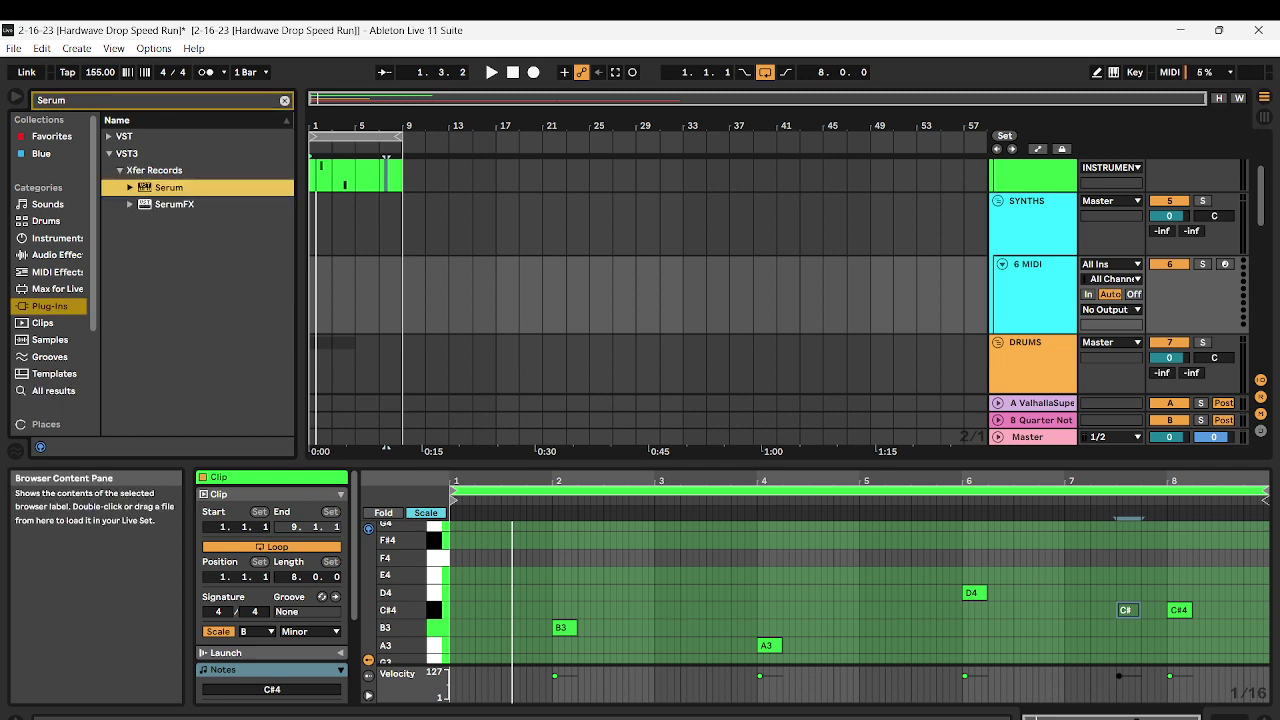
pyautogui.scroll(1, 690, 300)
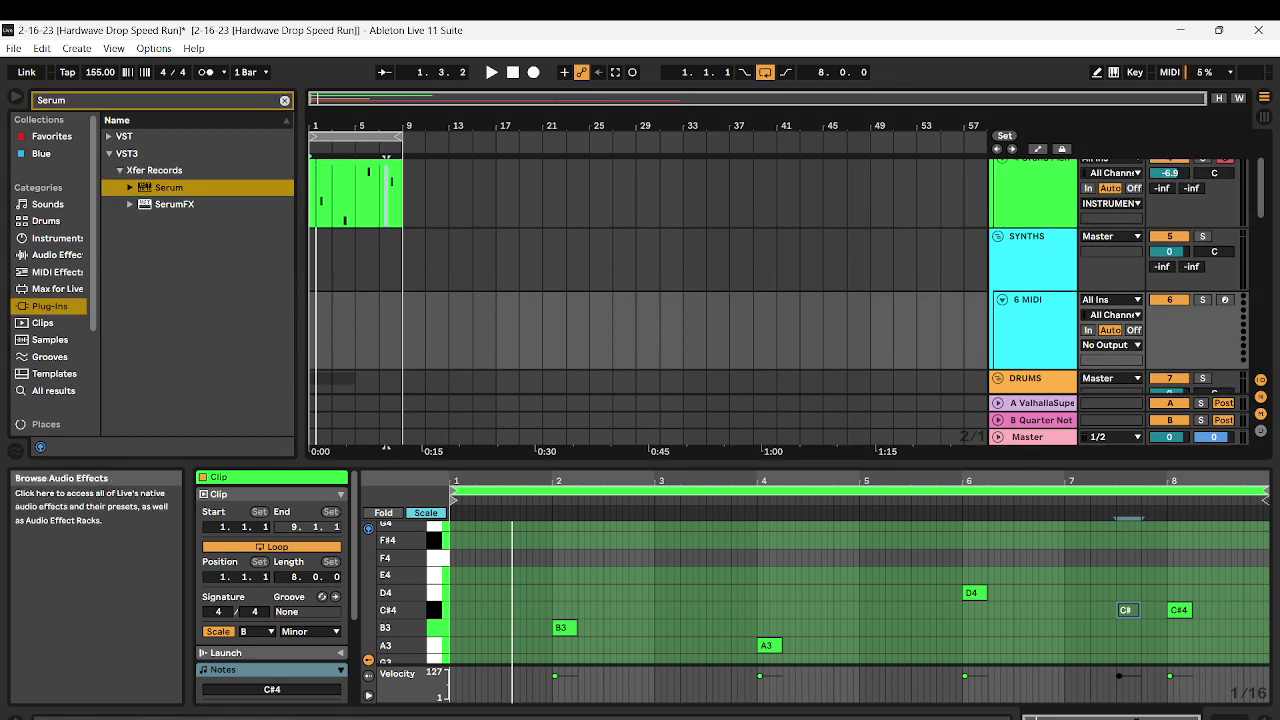
pyautogui.click(284, 100)
pyautogui.click(55, 238)
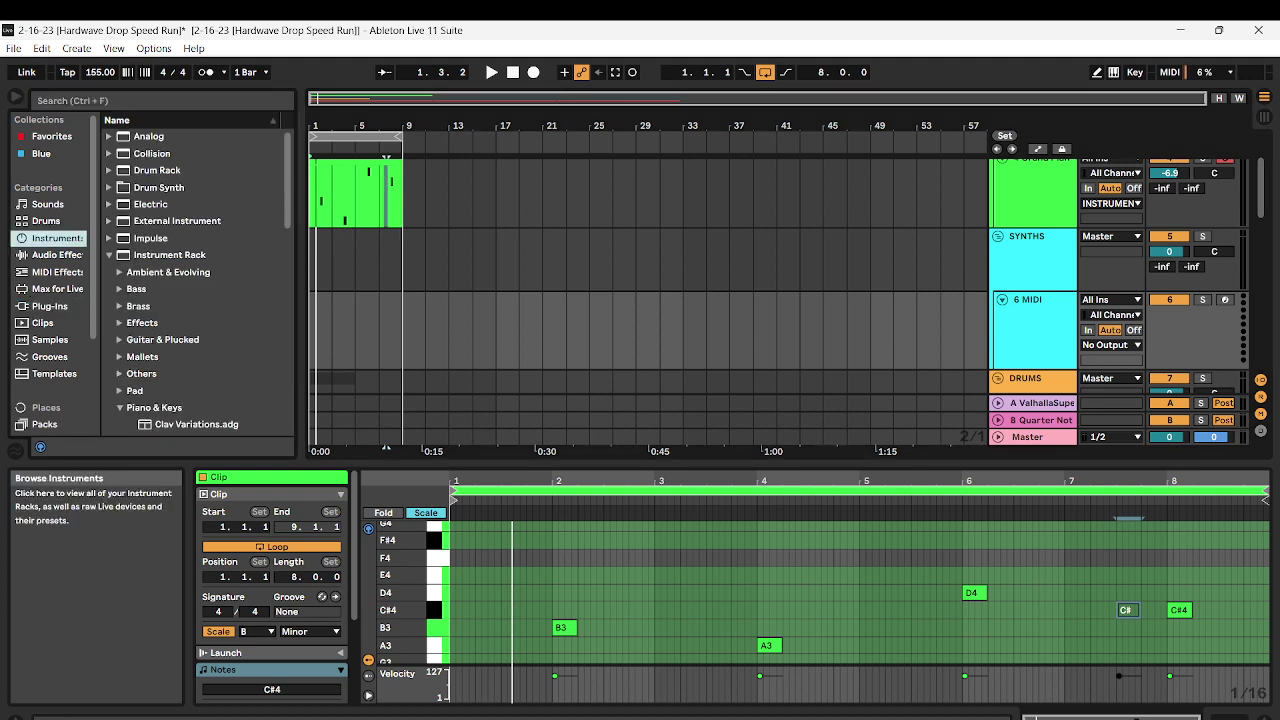
pyautogui.hotkey('ctrl', 'f')
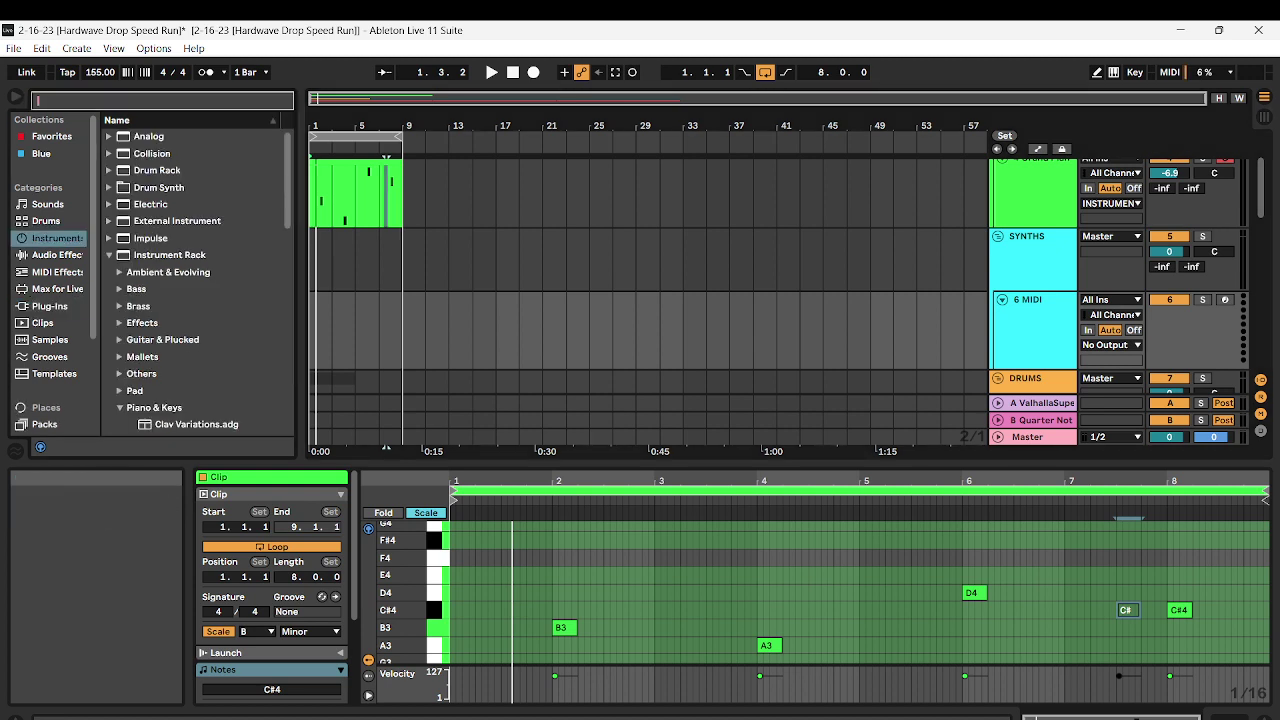
# Search the plug-ins for Serum and load the VST3 instrument onto the MIDI track in the SYNTHS group
pyautogui.click(50, 306)
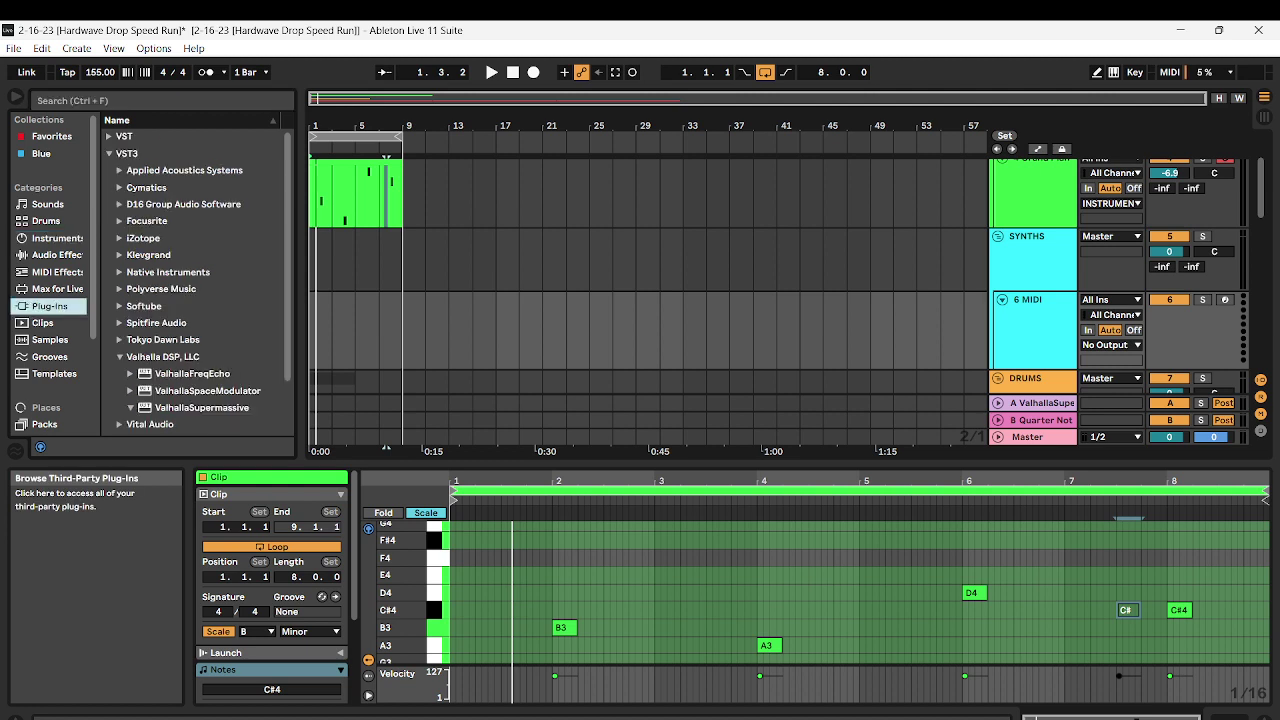
pyautogui.click(160, 100)
pyautogui.write('s')
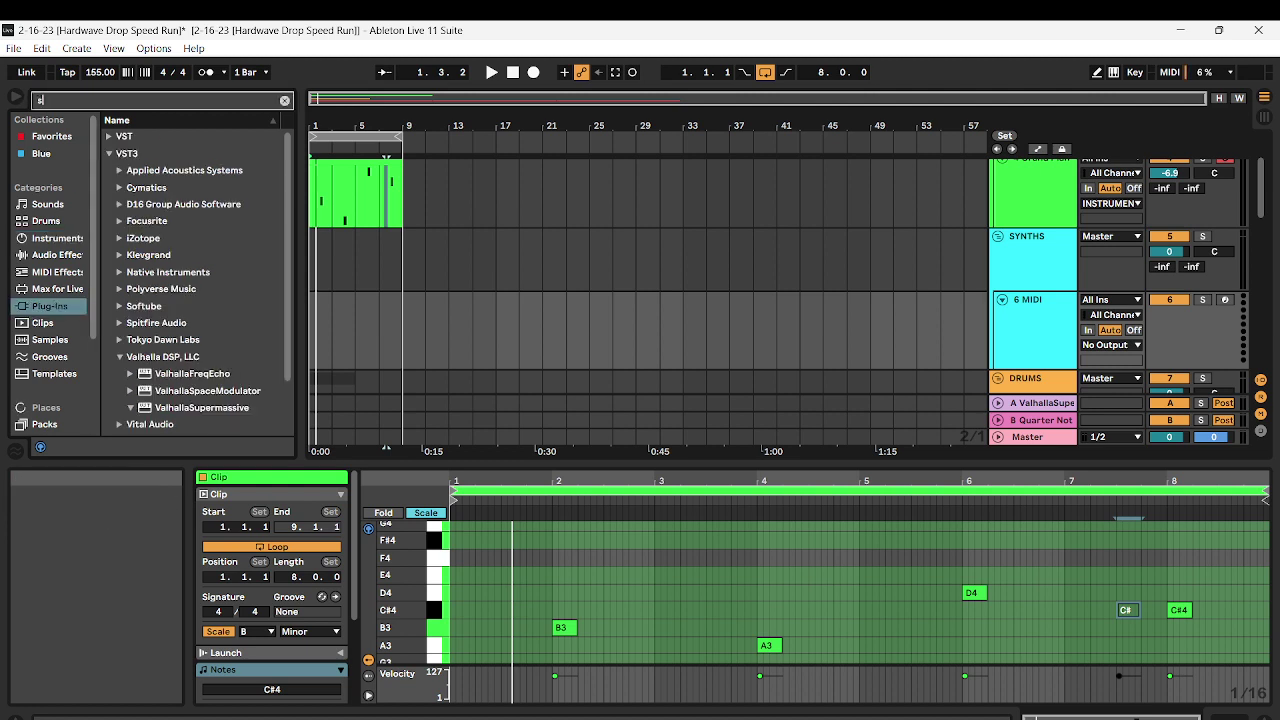
pyautogui.write('erum')
pyautogui.press('Down')
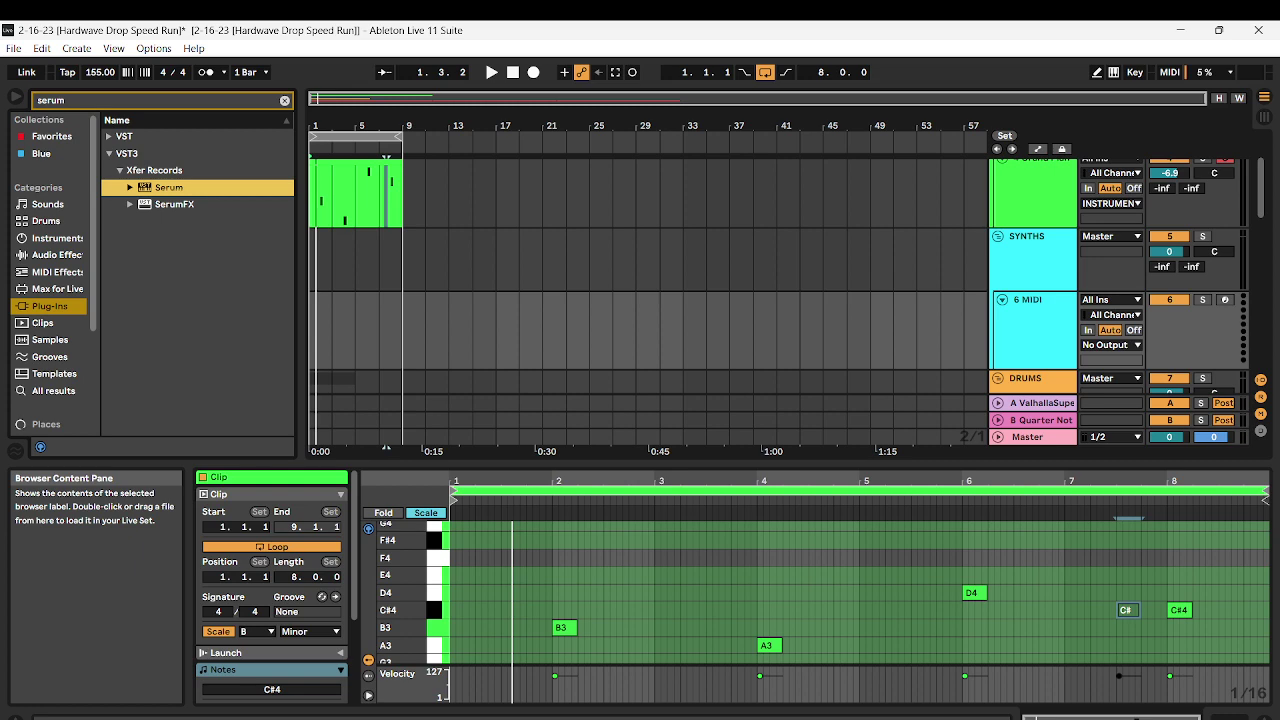
pyautogui.press('Return')
pyautogui.moveTo(430, 114); pyautogui.dragTo(513, 140)
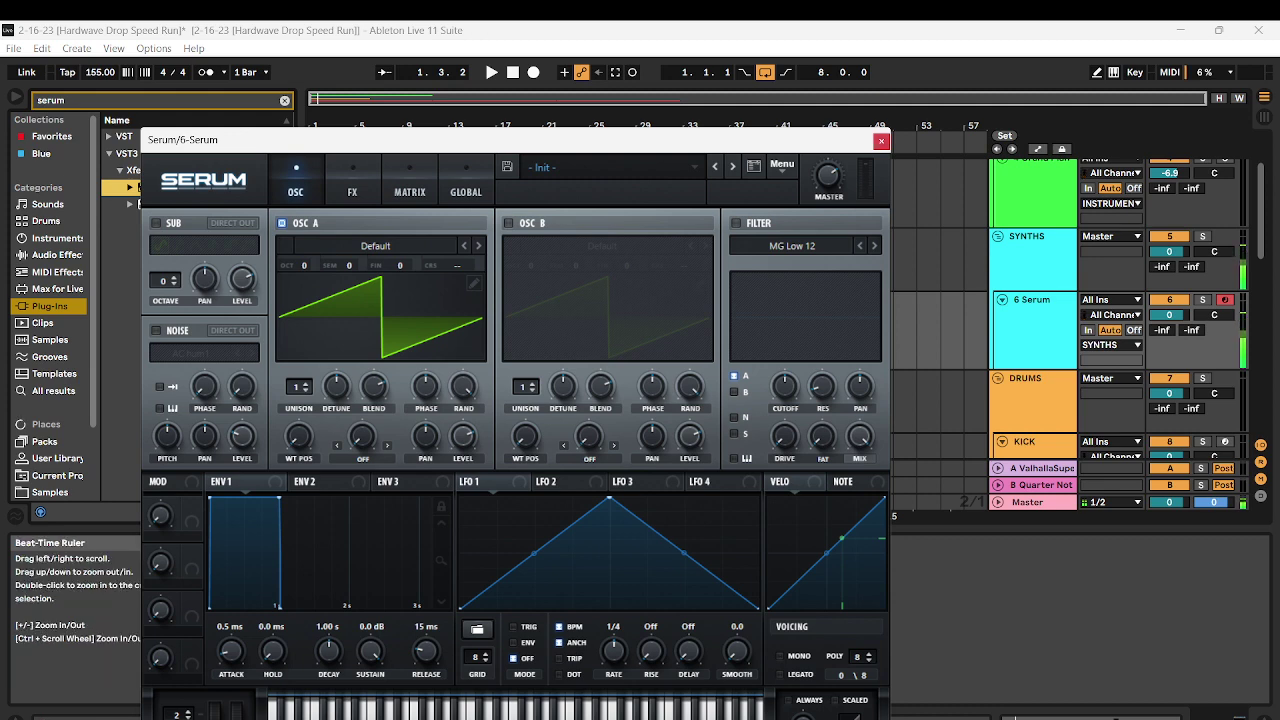
# Close the Serum window and create an empty MIDI clip over bars 1 to 8 on the Serum track
pyautogui.click(881, 141)
pyautogui.moveTo(401, 335); pyautogui.dragTo(311, 335)
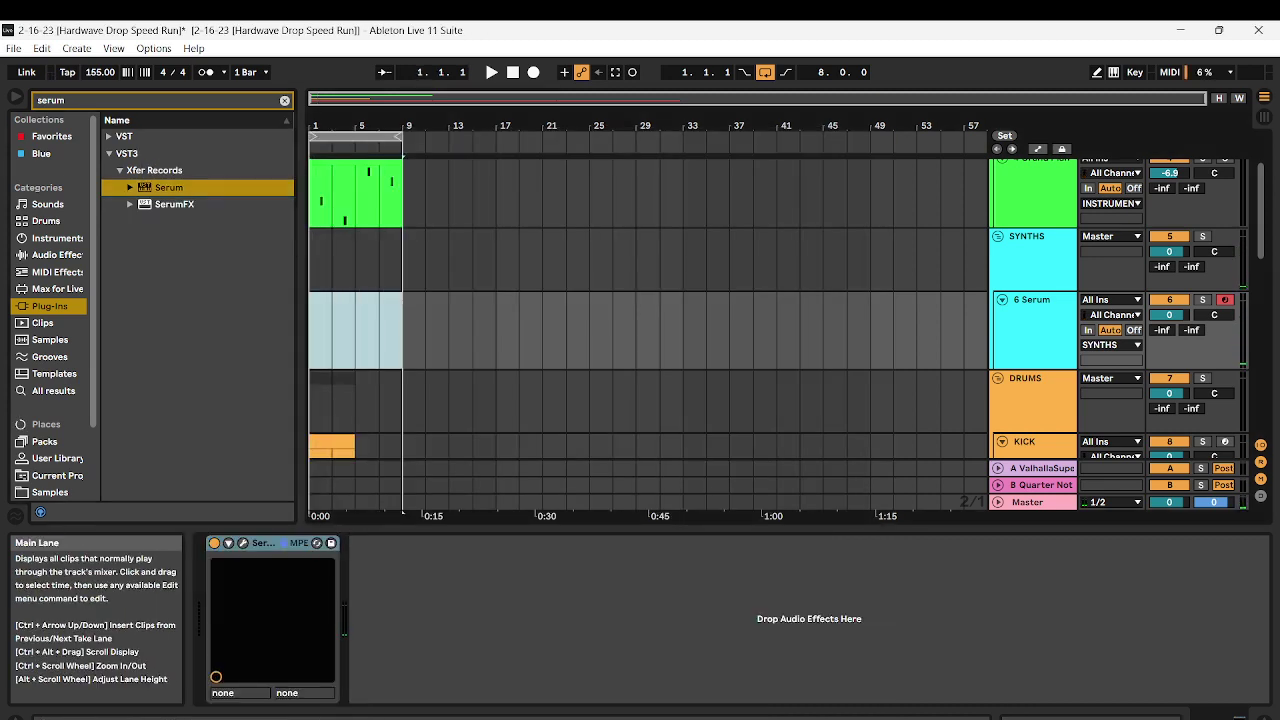
pyautogui.hotkey('ctrl', 'shift', 'm')
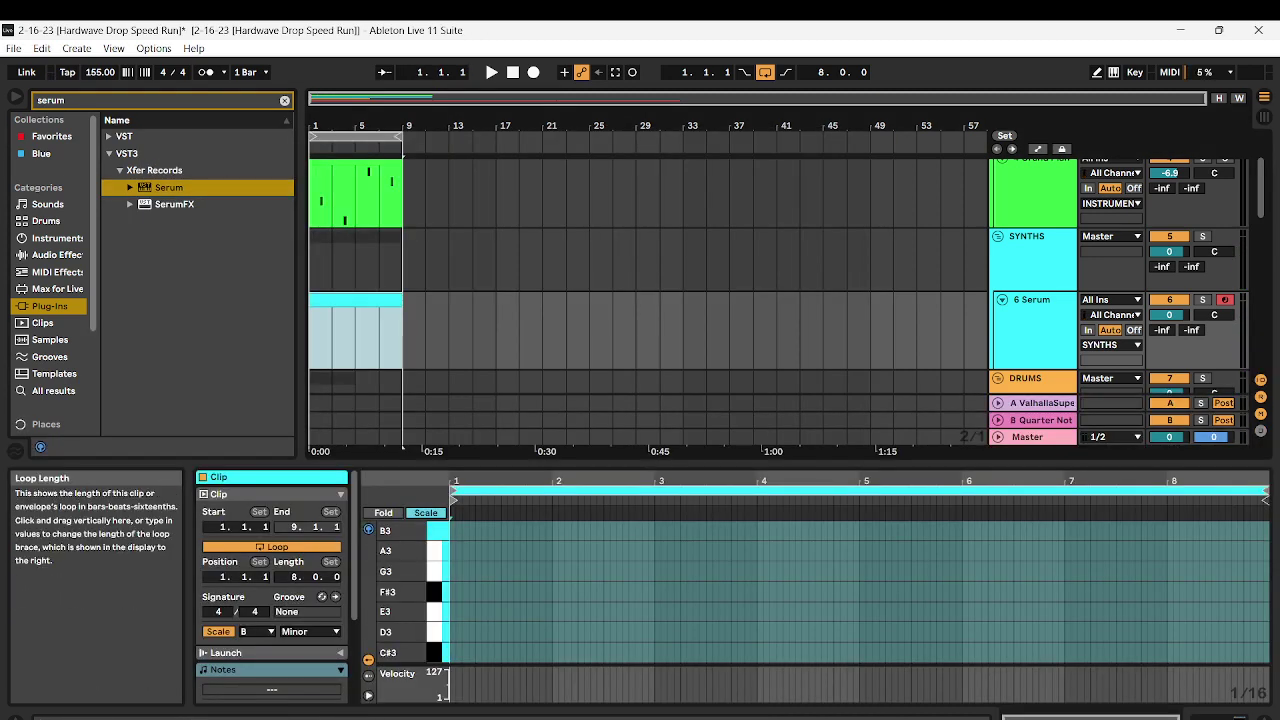
# Enable Mono and Always in Serum's voicing section and set the Serum track's volume to -5.8 dB
pyautogui.doubleClick(1035, 322)
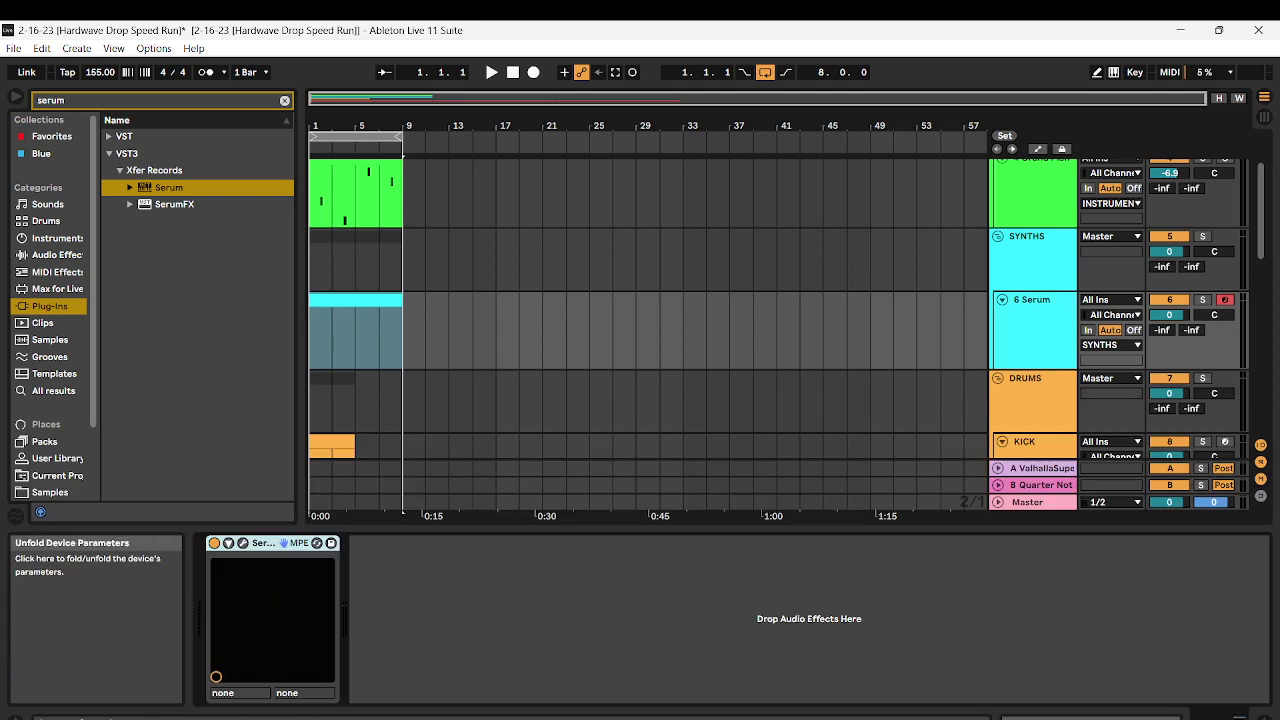
pyautogui.click(242, 543)
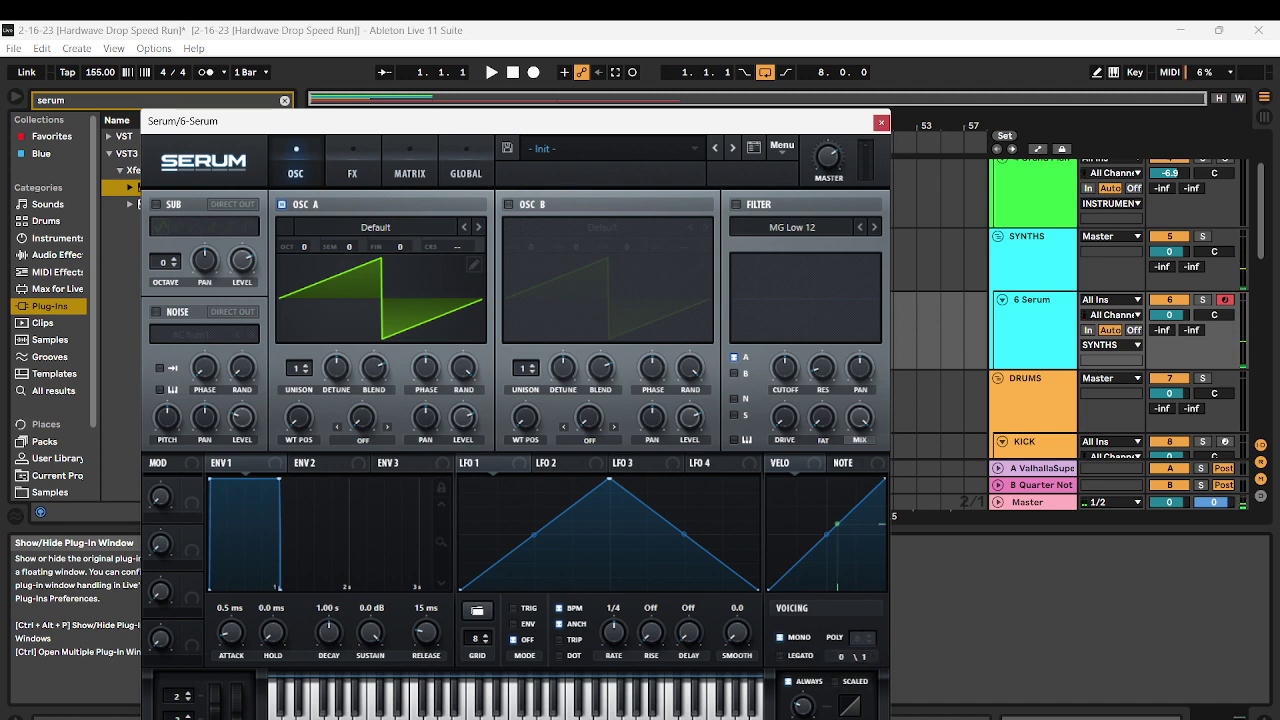
pyautogui.moveTo(1169, 315); pyautogui.dragTo(1169, 322)
pyautogui.click(881, 122)
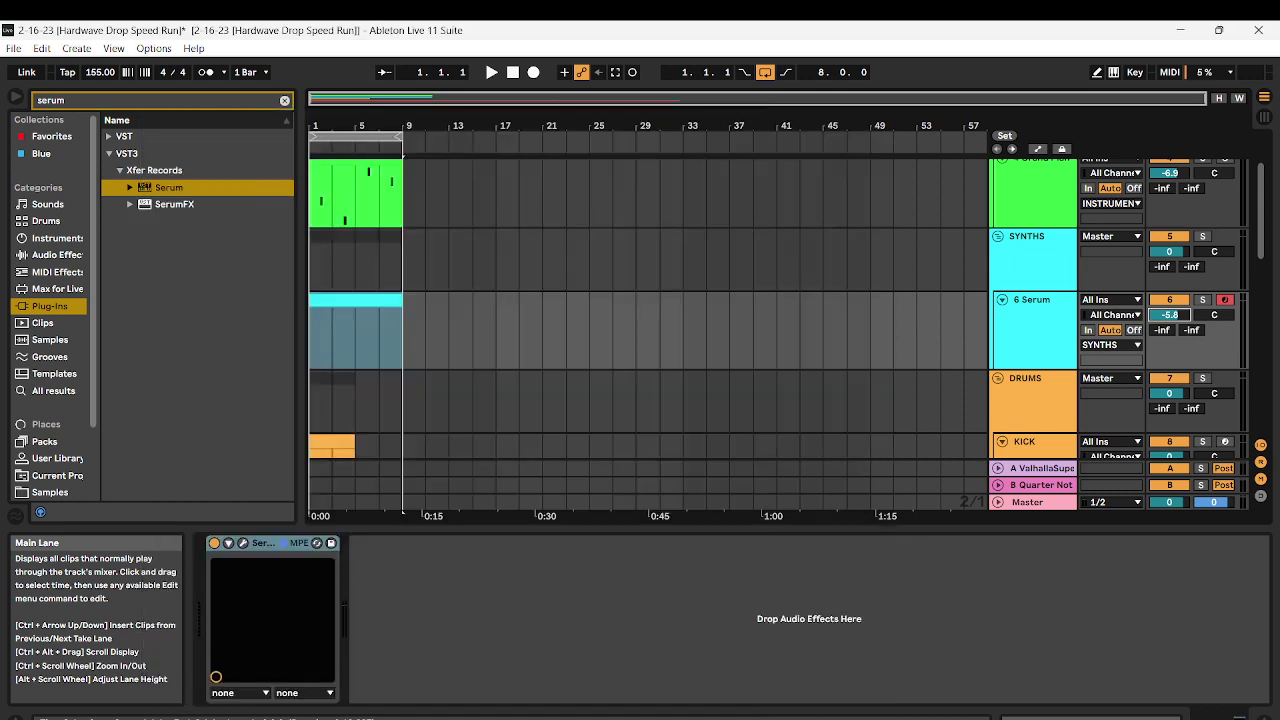
# Open the empty Serum clip's notes and add a sixteenth-note B2 at the start of bar 1
pyautogui.doubleClick(358, 300)
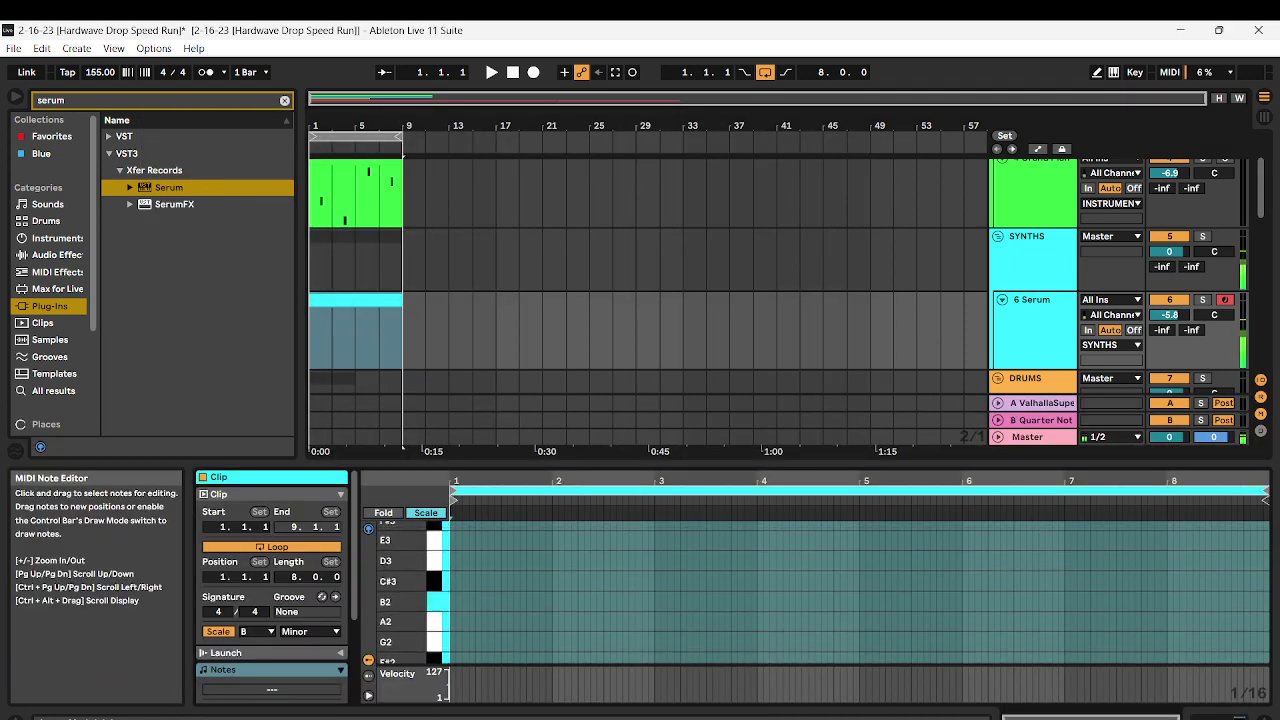
pyautogui.scroll(-3, 820, 590)
pyautogui.doubleClick(453, 548)
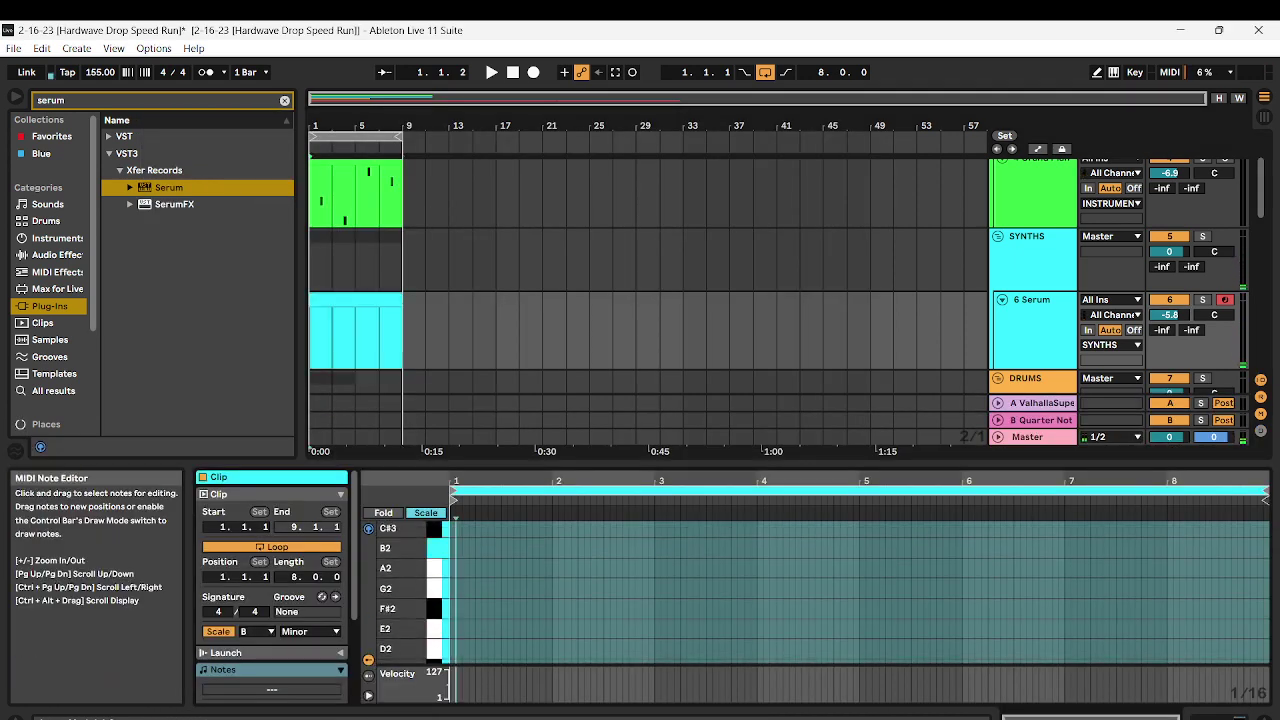
pyautogui.scroll(2, 440, 556)
pyautogui.scroll(2, 440, 580)
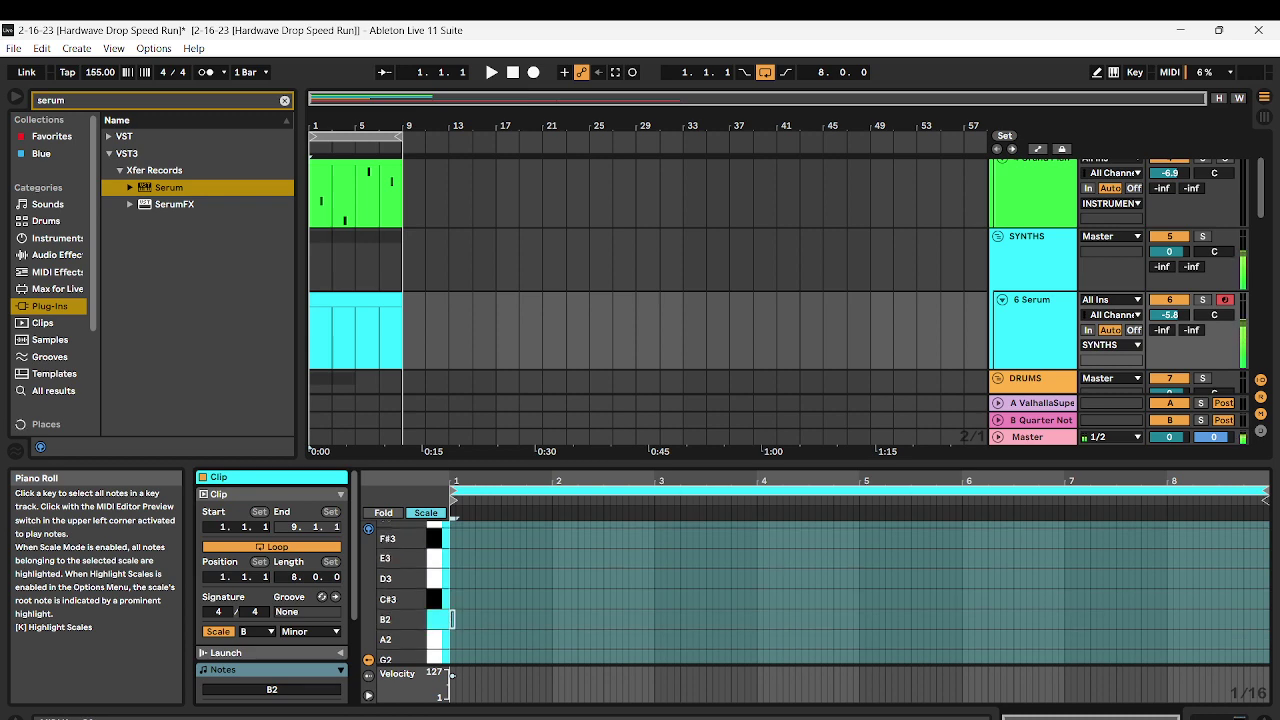
# Check the Serum patch in its plug-in window, close the window and reopen the Serum clip's notes
pyautogui.click(1030, 320)
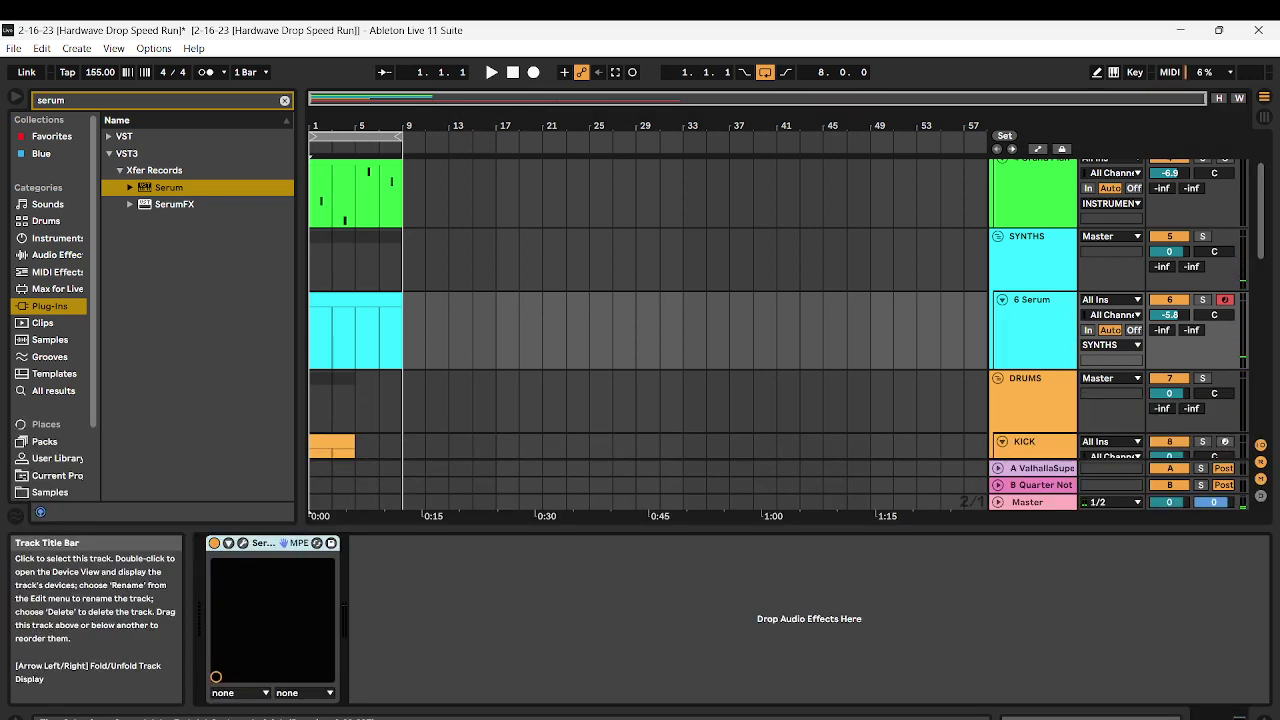
pyautogui.click(243, 543)
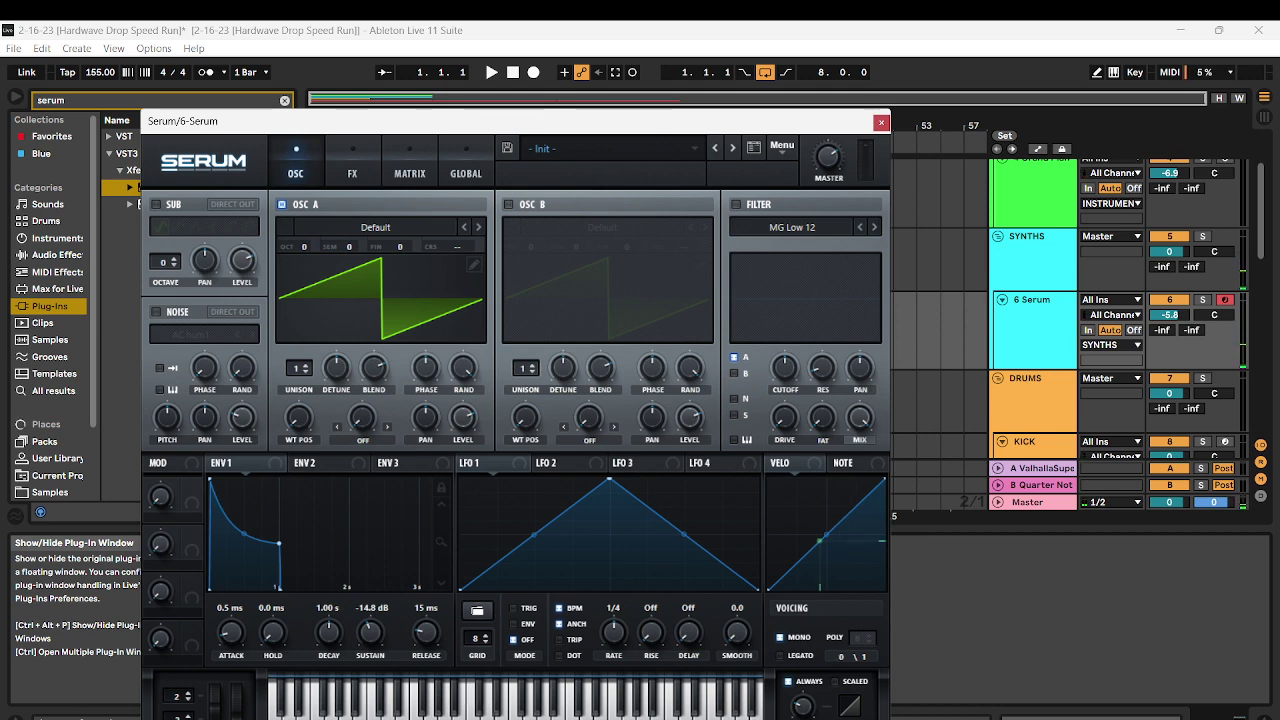
pyautogui.click(881, 122)
pyautogui.doubleClick(372, 300)
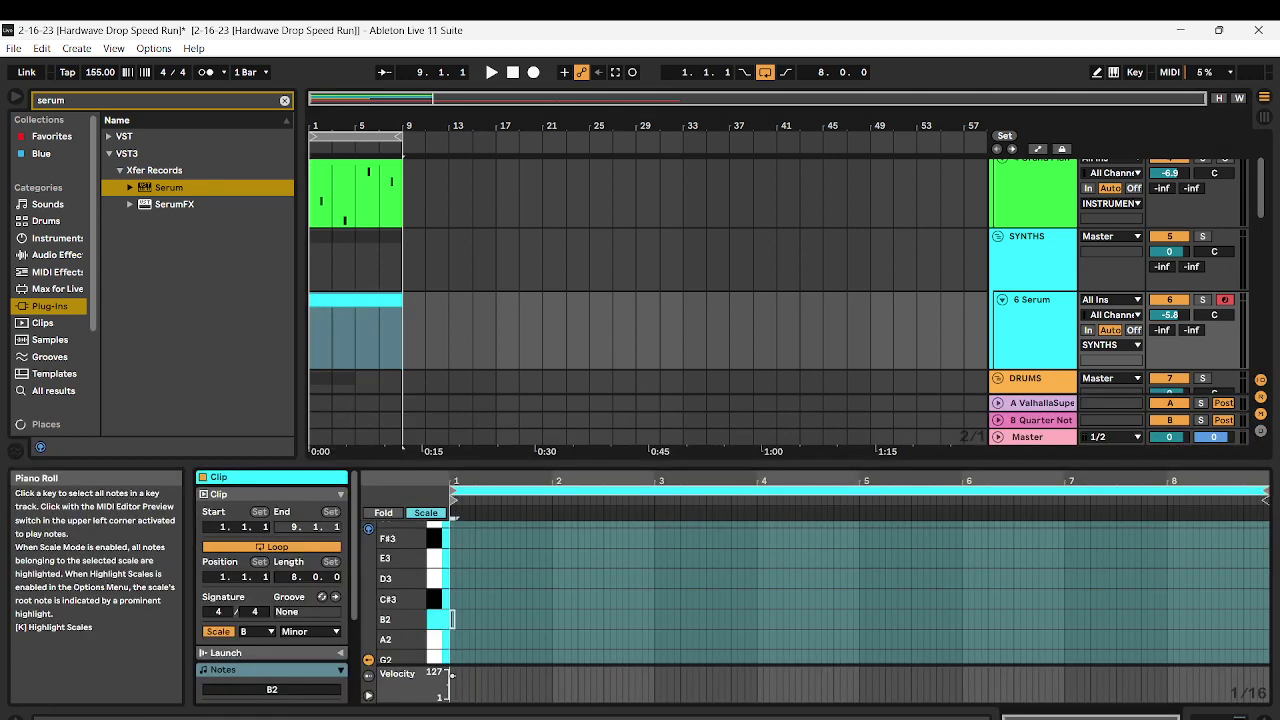
# Deactivate the opening B2 note and add sixteenth notes D3 at 1.1.1, C#3 at 1.1.4 and D3 at 1.2.3
pyautogui.click(440, 619)
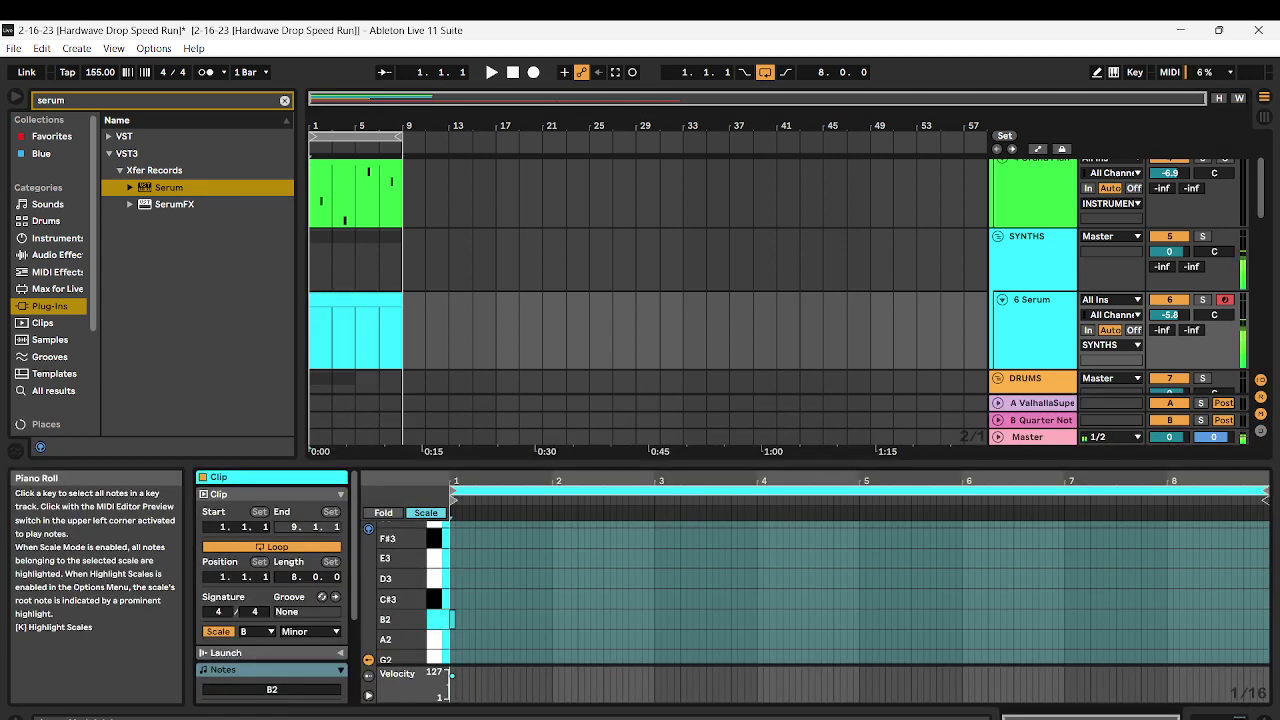
pyautogui.click(453, 619)
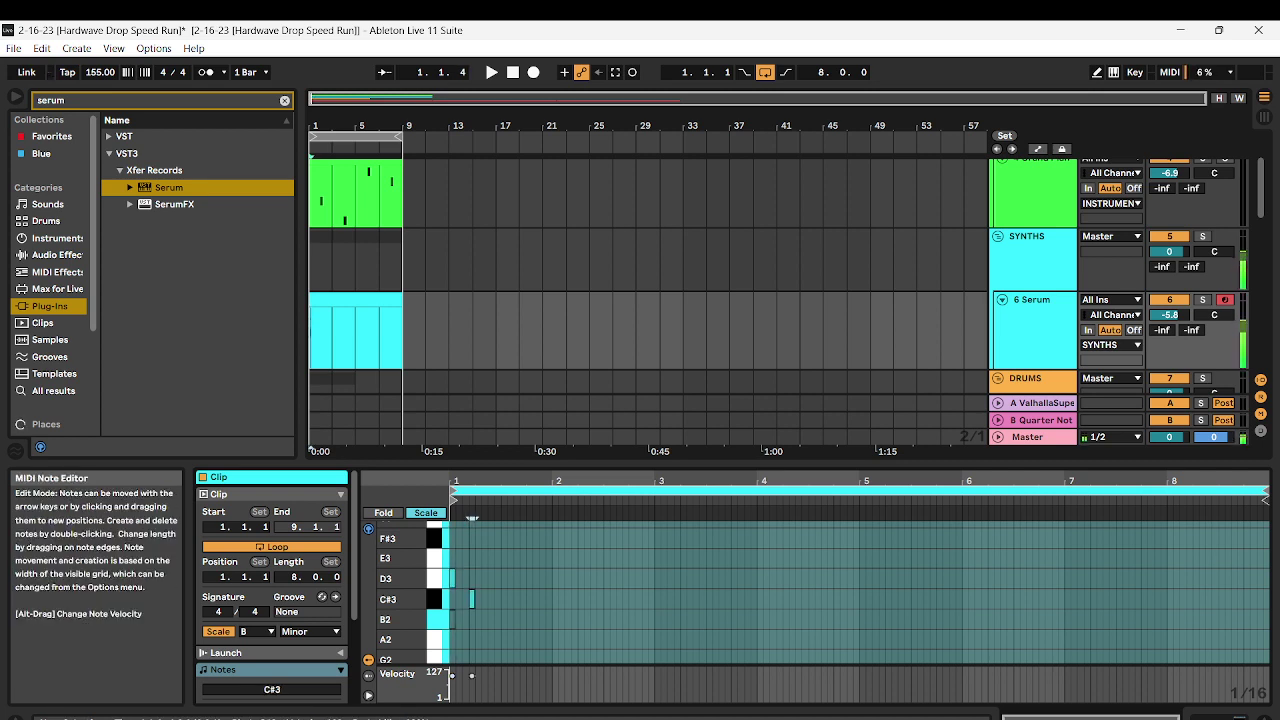
pyautogui.scroll(1, 472, 599)
pyautogui.press('space')
pyautogui.press('space')
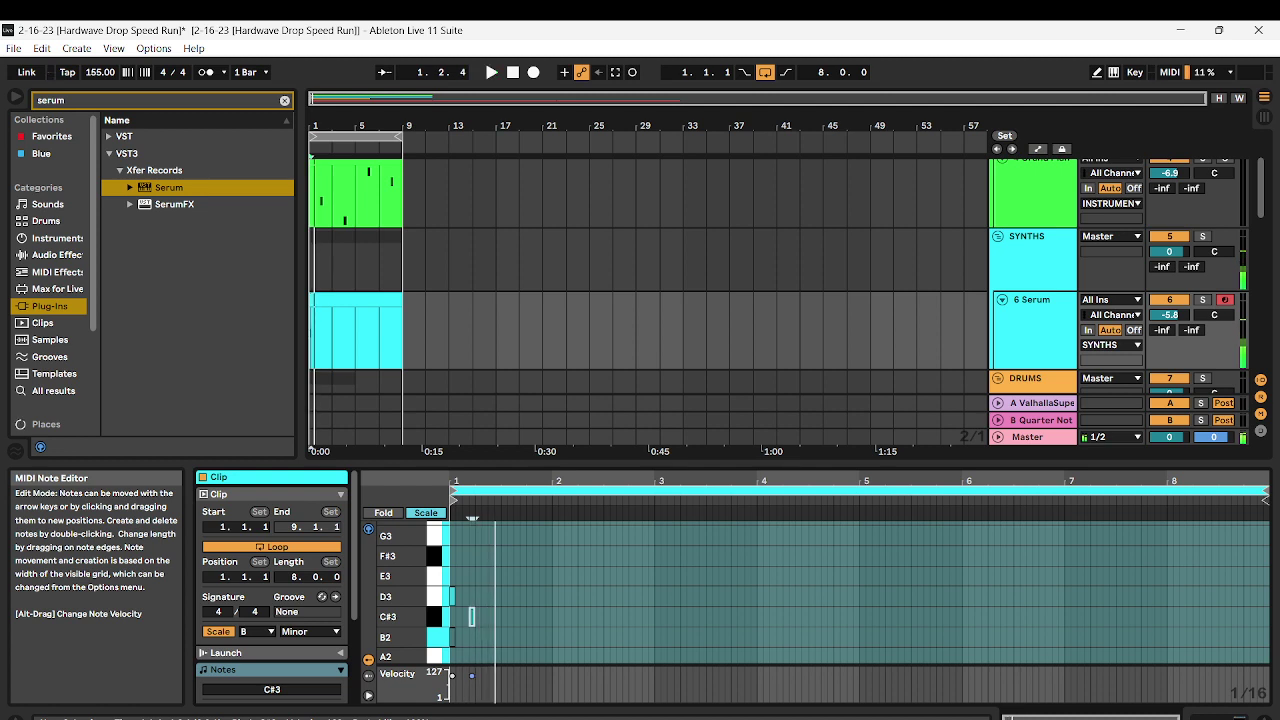
pyautogui.doubleClick(490, 617)
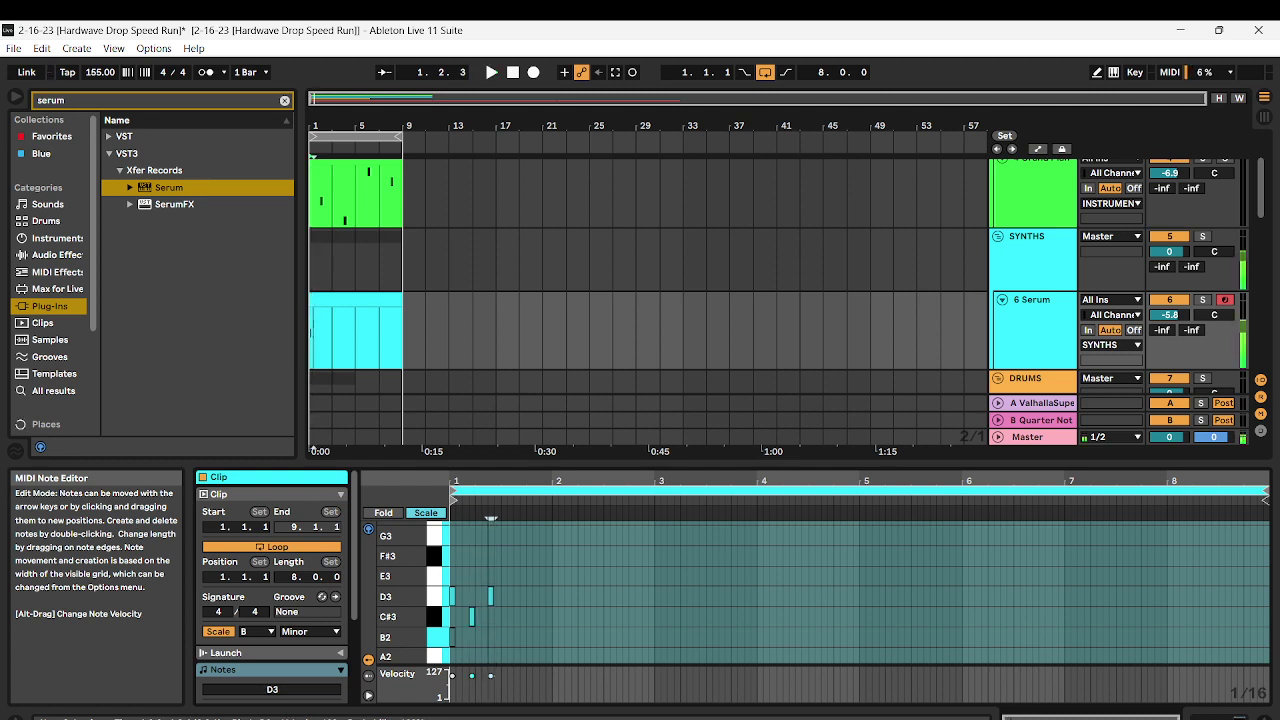
# Audition the three-note phrase and try the second D3 at nearby grid positions, settling on 1.2.3
pyautogui.press('space')
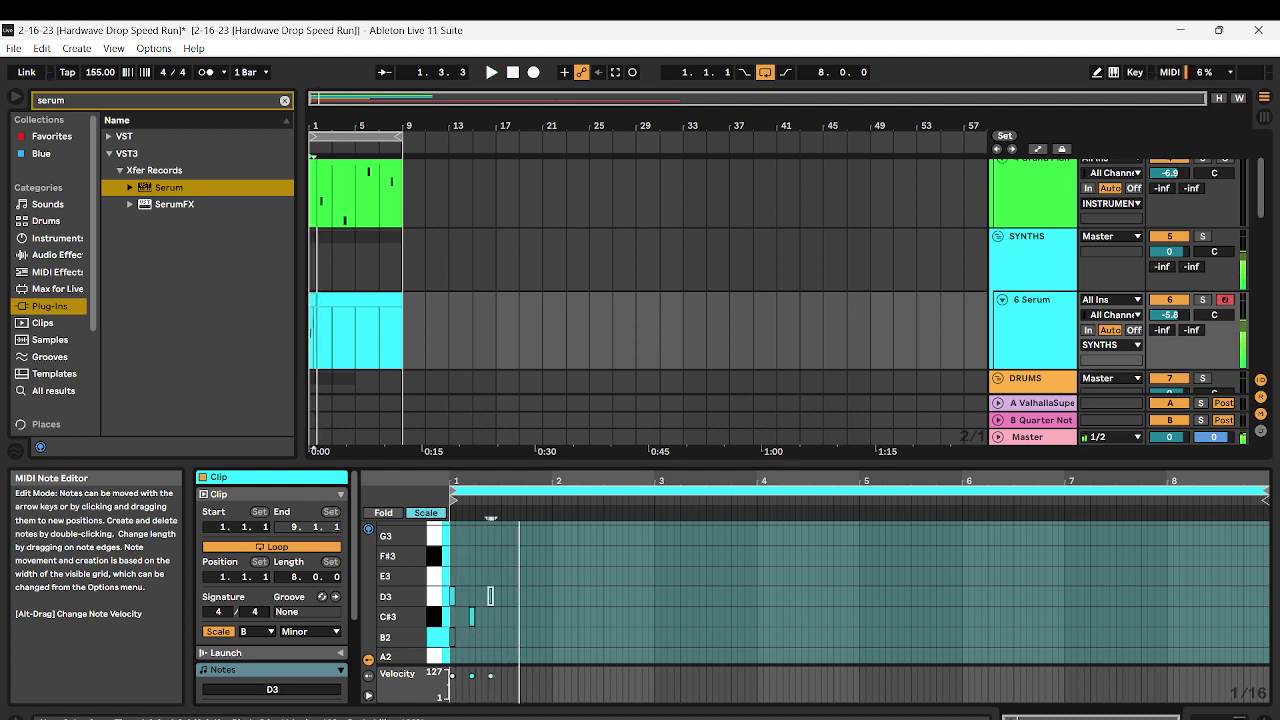
pyautogui.press('space')
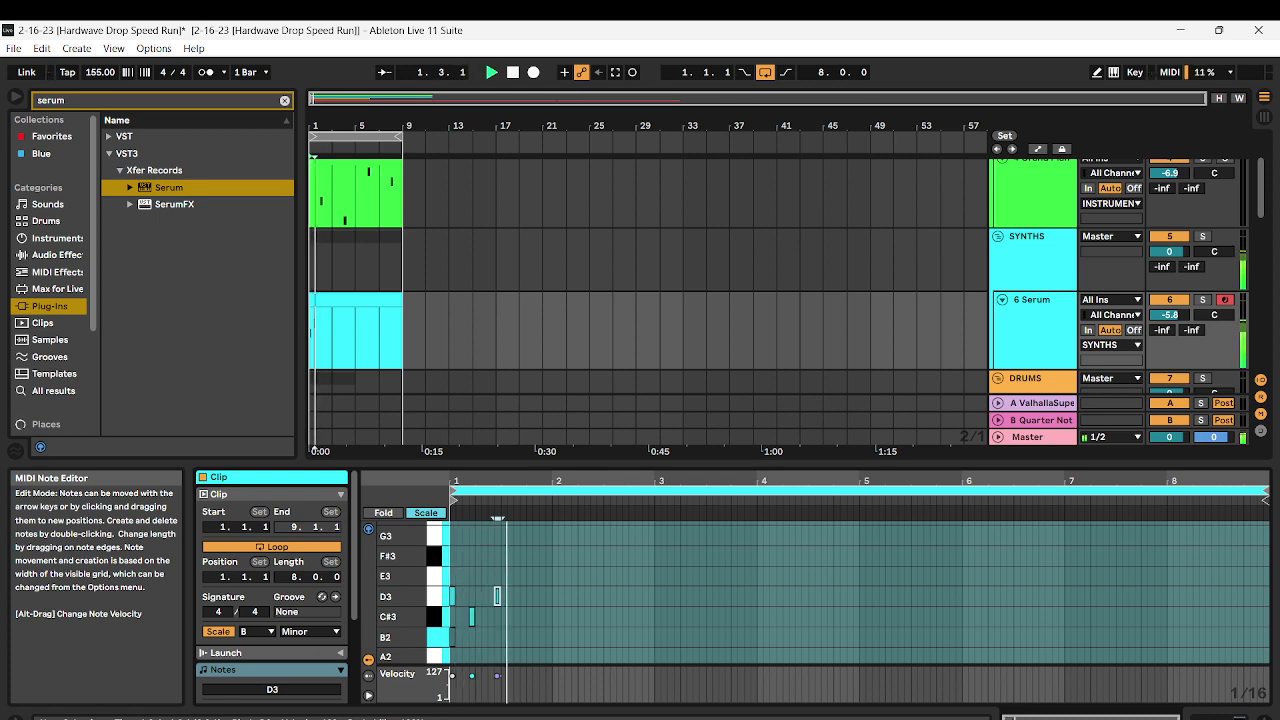
pyautogui.scroll(5, 482, 604)
pyautogui.press('space')
pyautogui.moveTo(569, 597); pyautogui.dragTo(504, 597)
pyautogui.scroll(-5, 504, 600)
pyautogui.scroll(4, 482, 598)
pyautogui.press('space')
pyautogui.press('space')
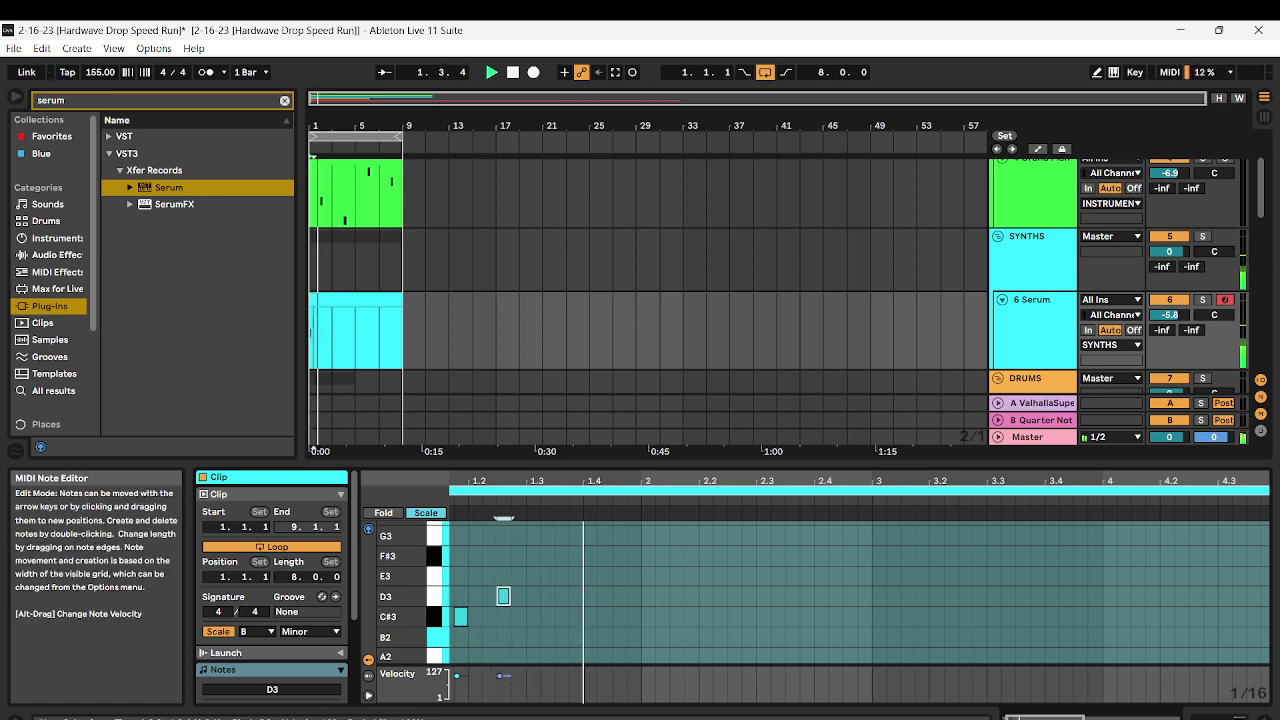
pyautogui.press('space')
# Duplicate the D3–C#3–D3 phrase and shift the copy to start on beat 3 of bar 1
pyautogui.scroll(-4, 482, 598)
pyautogui.moveTo(516, 568); pyautogui.dragTo(446, 612)
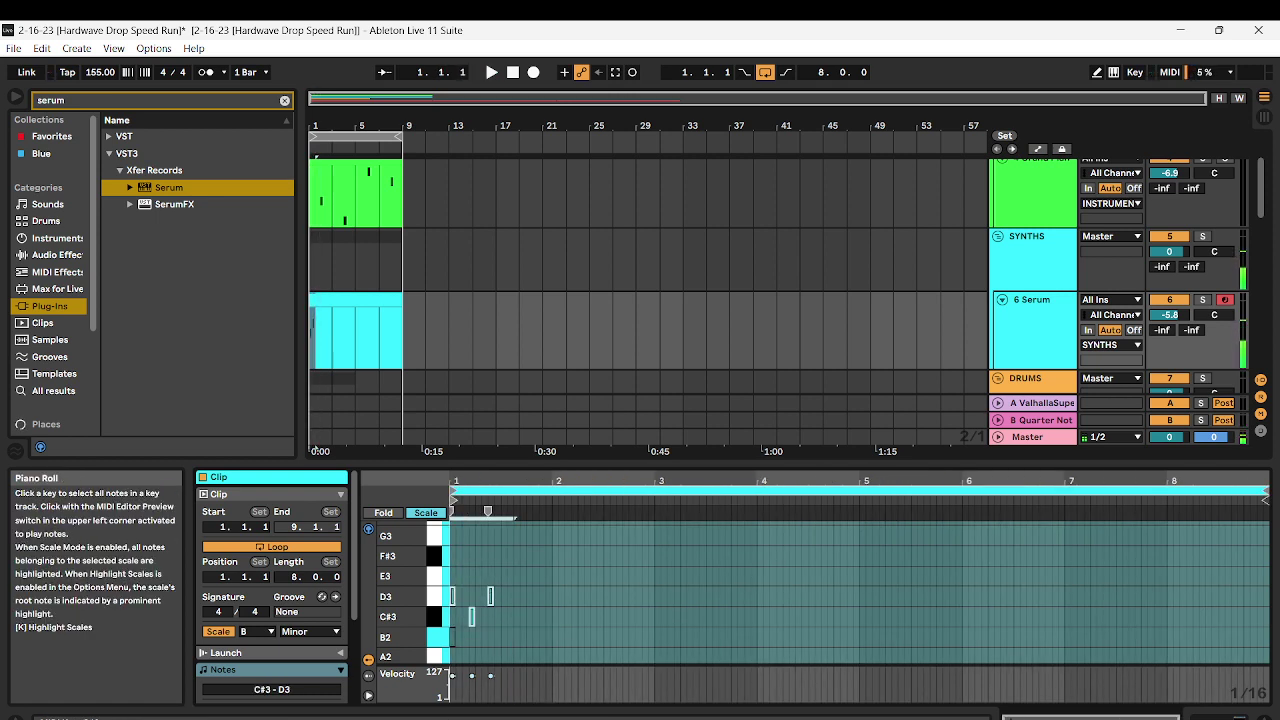
pyautogui.hotkey('ctrl', 'd')
pyautogui.press('Left')
pyautogui.press('Left')
pyautogui.press('space')
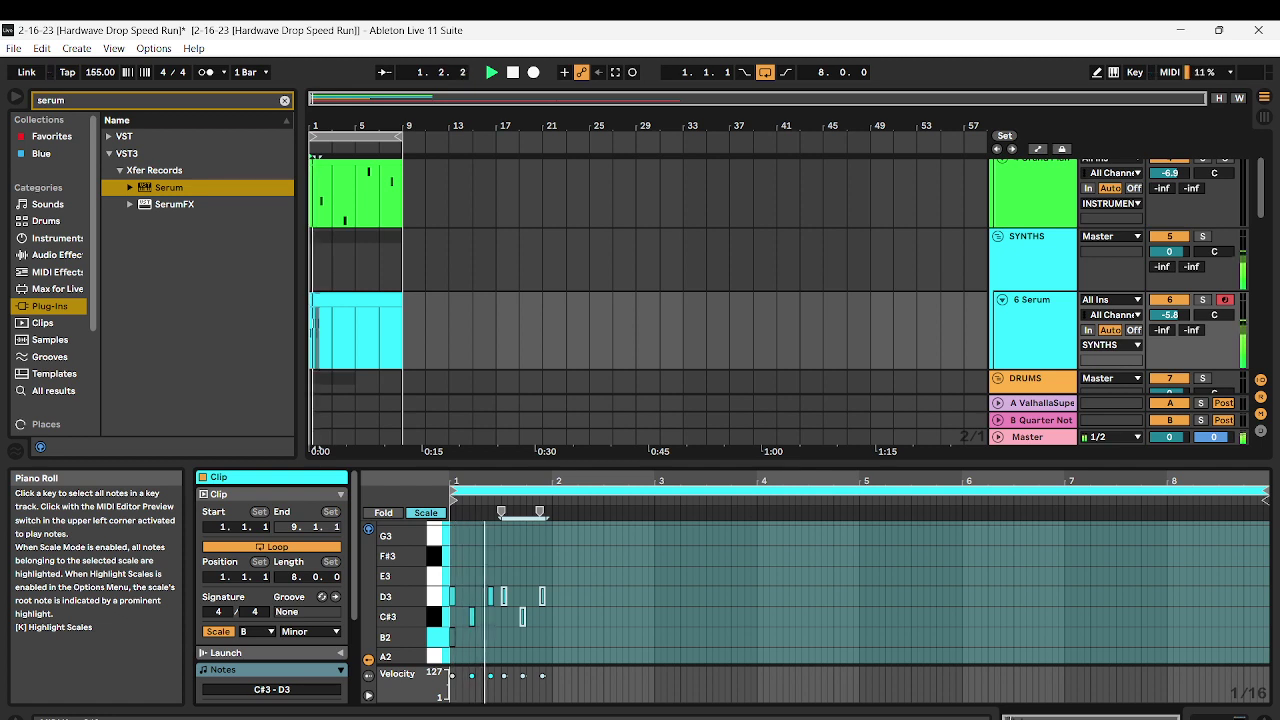
# Duplicate bar 1's six active notes and shift the copy to start at bar 2
pyautogui.moveTo(594, 560); pyautogui.dragTo(446, 613)
pyautogui.hotkey('ctrl', 'd')
pyautogui.press('Left')
pyautogui.press('Left')
pyautogui.press('Left')
pyautogui.press('Left')
pyautogui.press('Left')
pyautogui.press('Left')
pyautogui.press('Left')
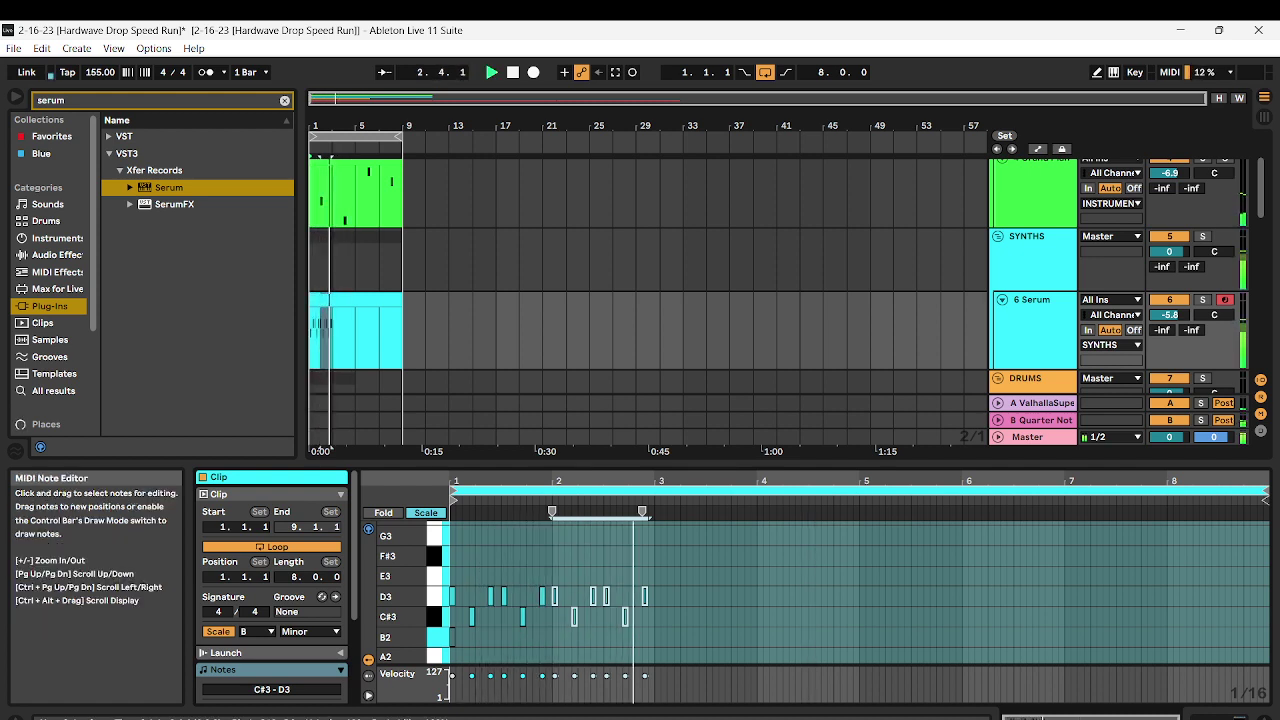
# Add an E3 note on the downbeat of bar 3 and a C#3 note at 3.1.4
pyautogui.press('space')
pyautogui.click(661, 600)
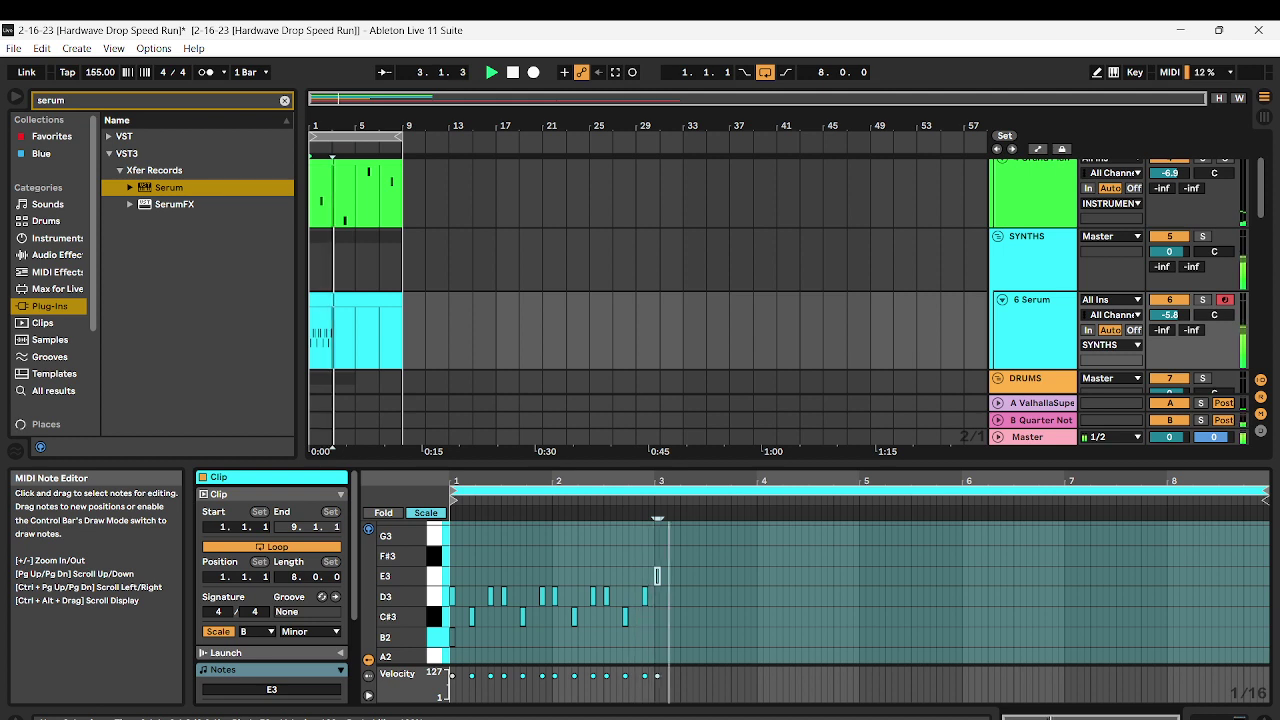
pyautogui.doubleClick(671, 576)
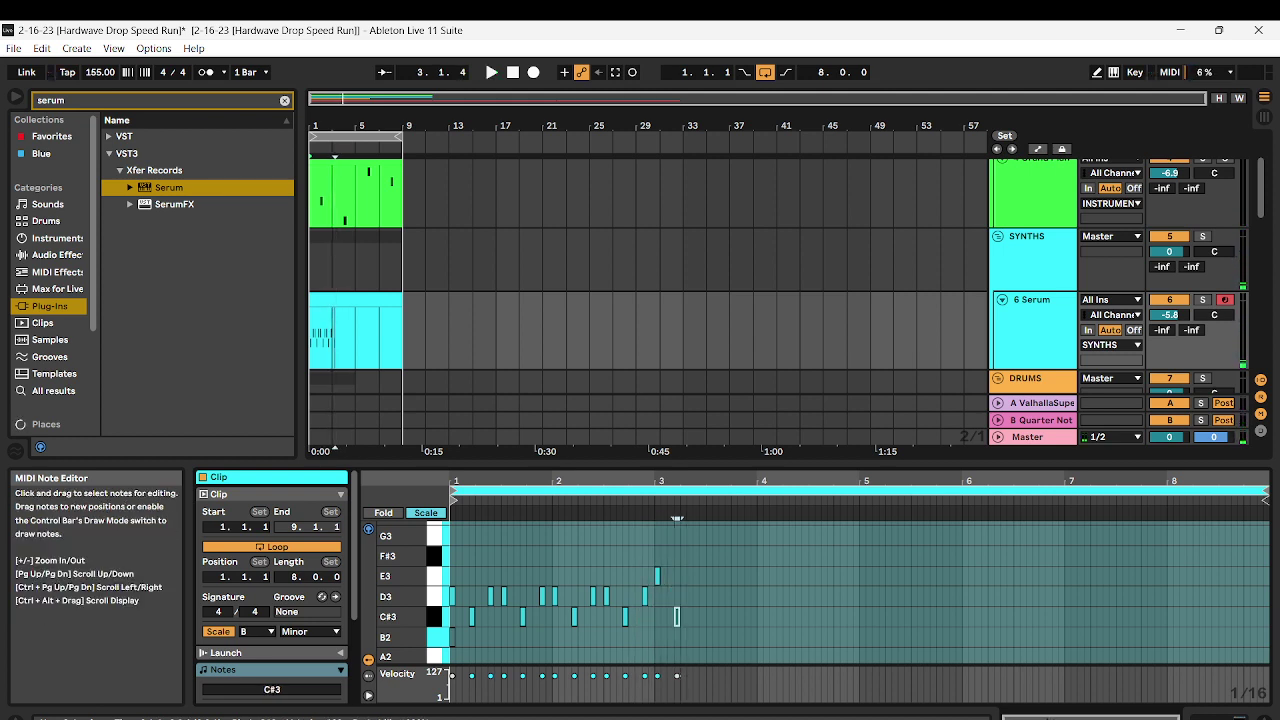
# Duplicate the D3 and C#3 notes of bars 1 and 2 into bars 3 and 4
pyautogui.moveTo(452, 596); pyautogui.dragTo(471, 596)
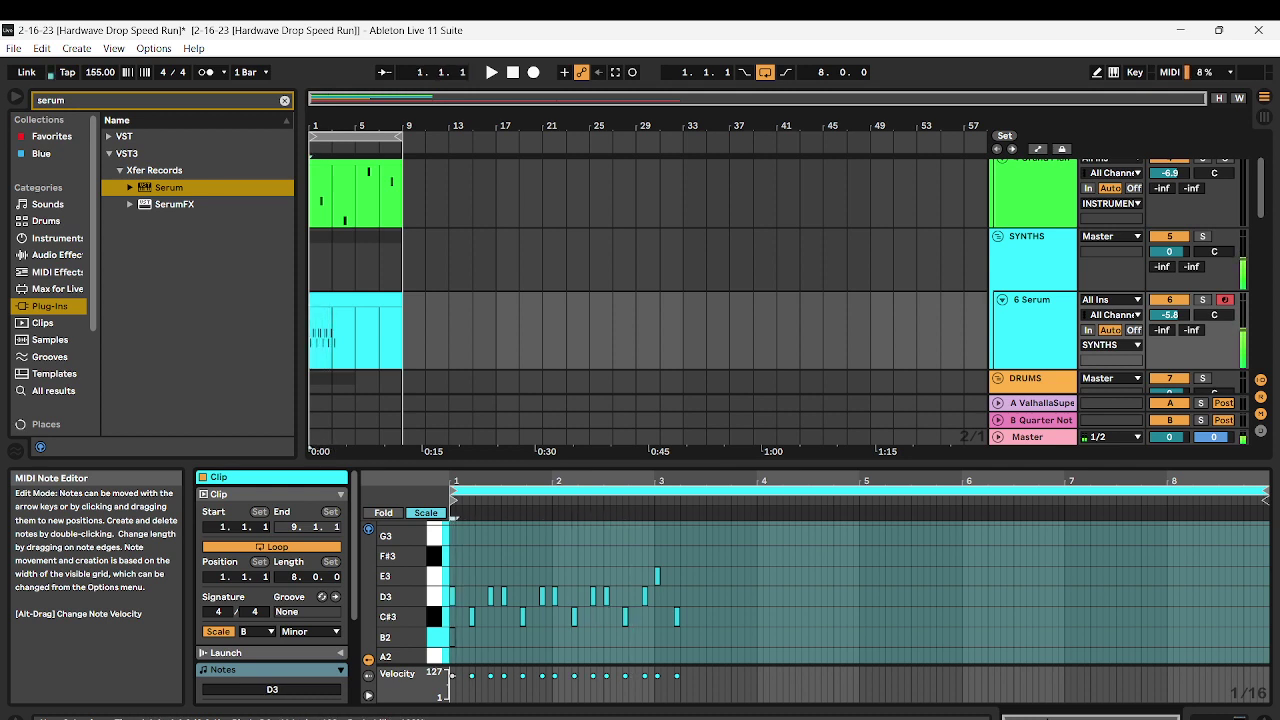
pyautogui.press('Left')
pyautogui.press('Left')
pyautogui.press('Left')
pyautogui.press('Left')
pyautogui.press('Left')
pyautogui.moveTo(475, 579); pyautogui.dragTo(661, 624)
pyautogui.hotkey('ctrl', 'd')
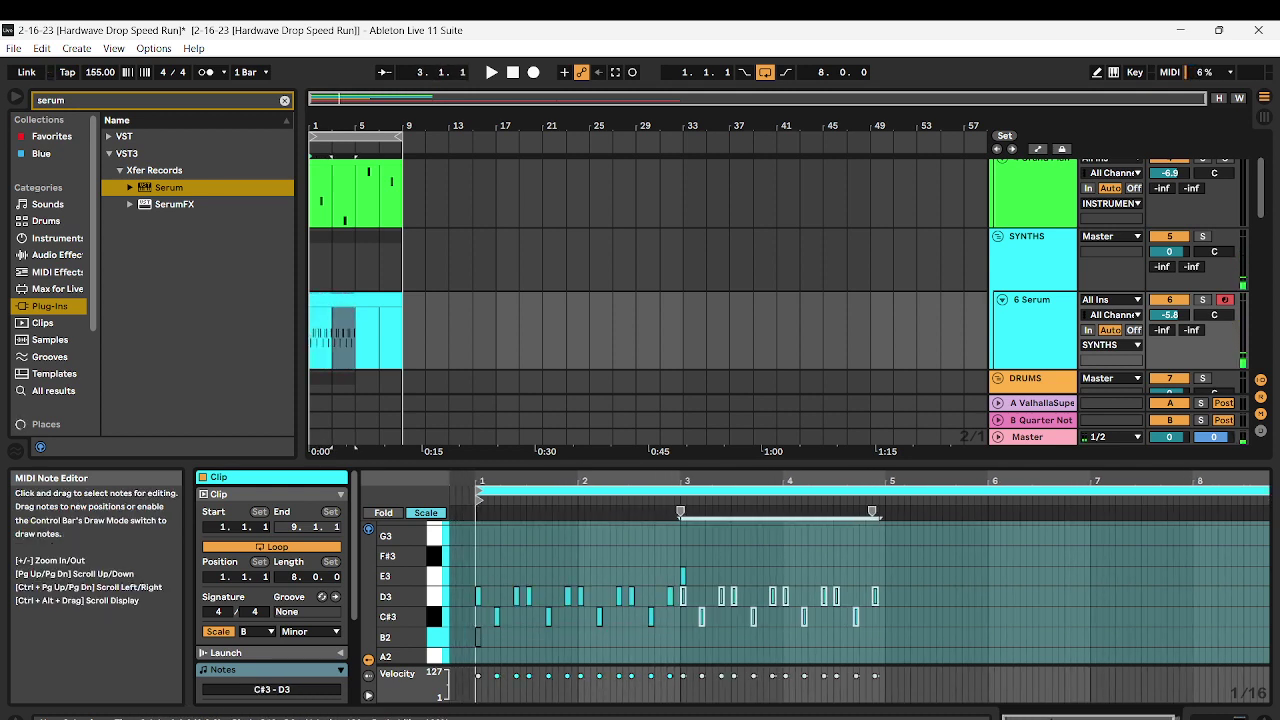
# Deactivate the D3 on bar 3's downbeat and raise the D3 notes at 3.3.1, 4.1.1 and 4.3.1 to E3
pyautogui.click(702, 617)
pyautogui.click(683, 597)
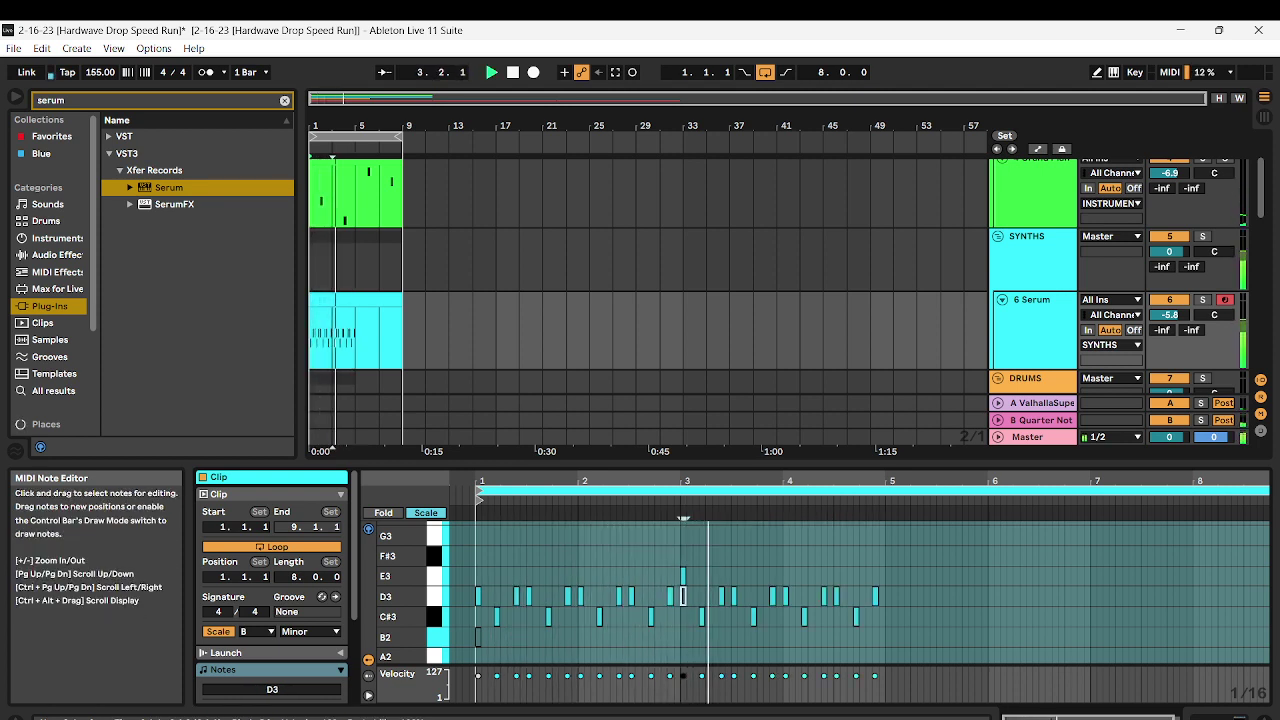
pyautogui.click(733, 597)
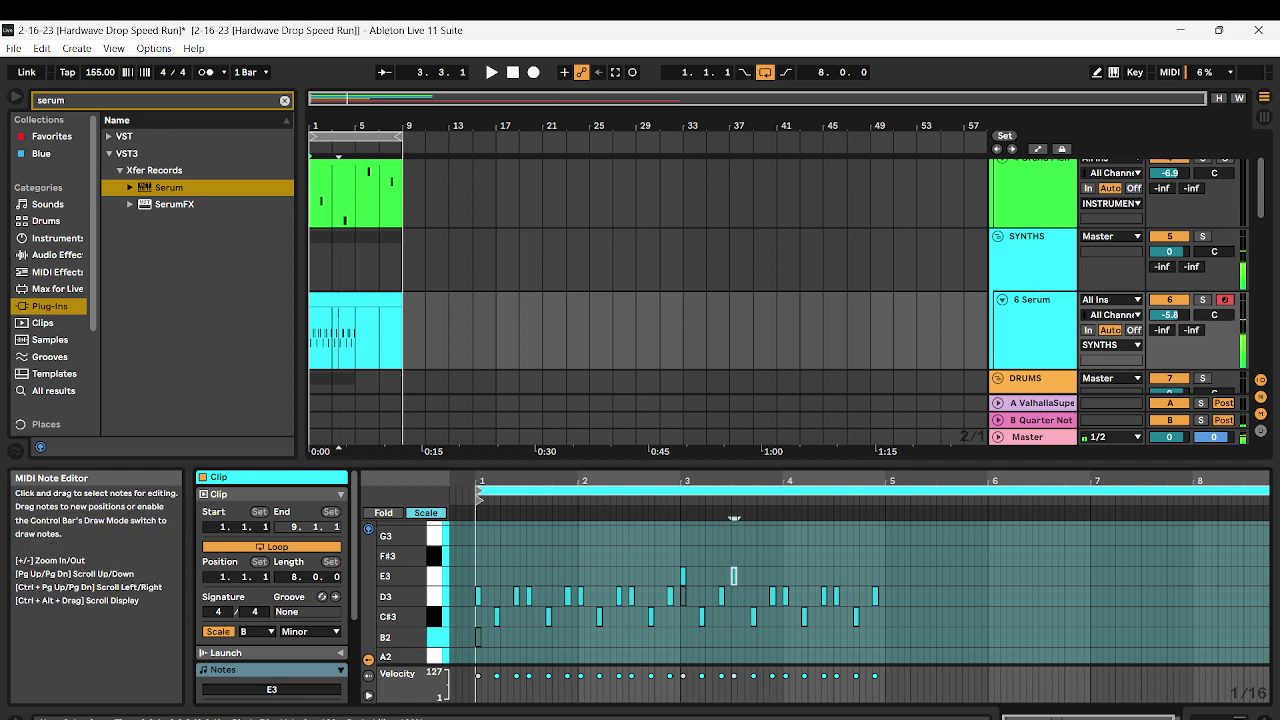
pyautogui.moveTo(733, 597); pyautogui.dragTo(786, 576)
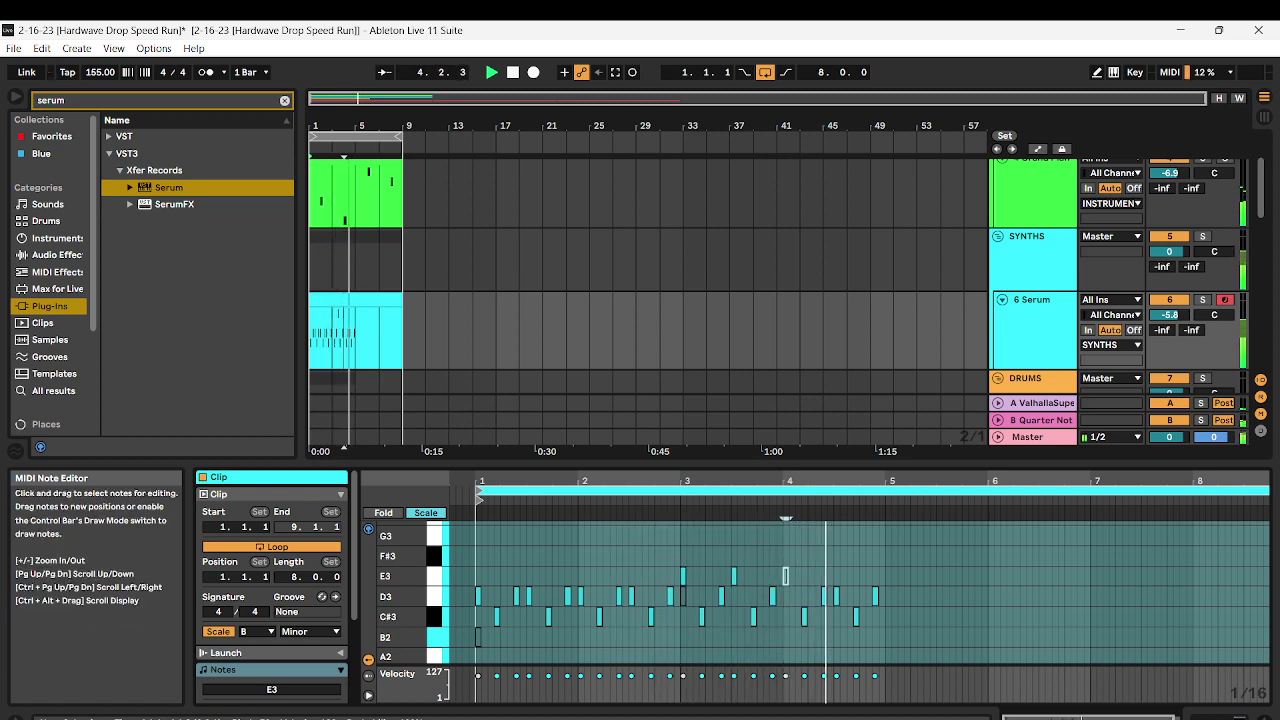
pyautogui.moveTo(836, 597); pyautogui.dragTo(836, 576)
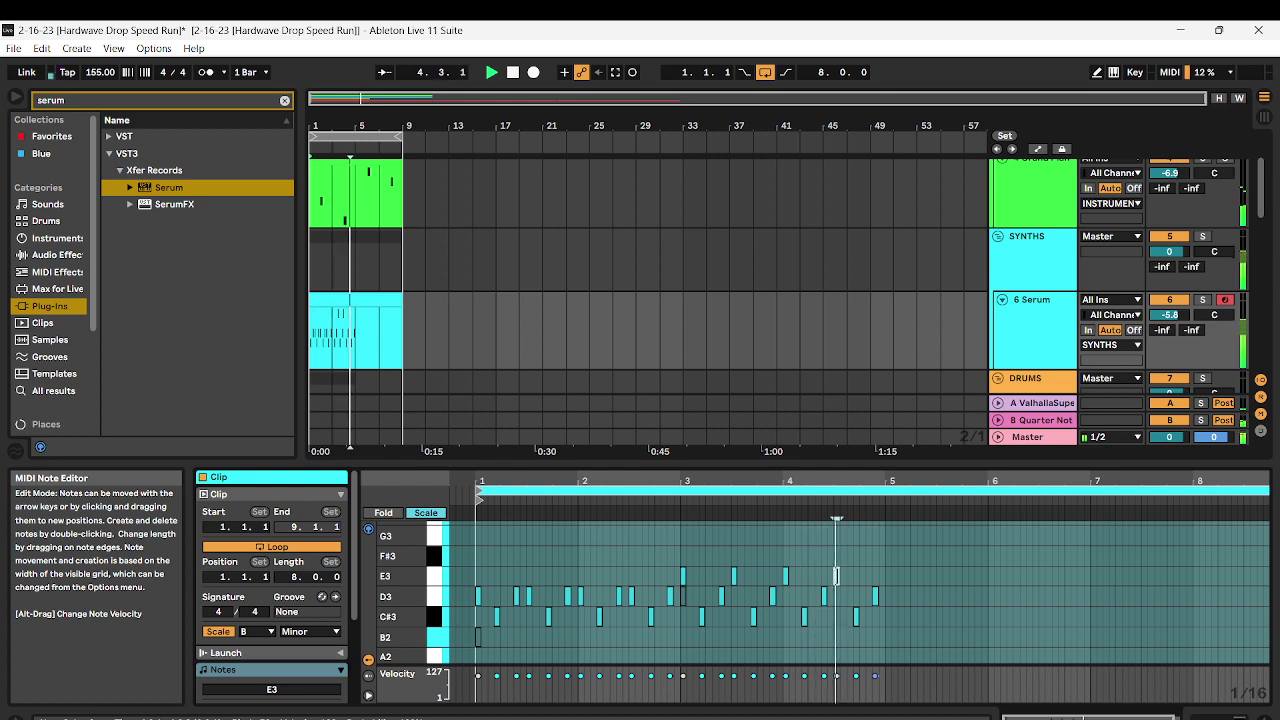
# Raise the last note of bar 4 to F#3 and try the preceding C#3 at D3
pyautogui.moveTo(879, 568)
pyautogui.mouseDown()
pyautogui.moveTo(890, 584)
pyautogui.moveTo(875, 556)
pyautogui.mouseUp()
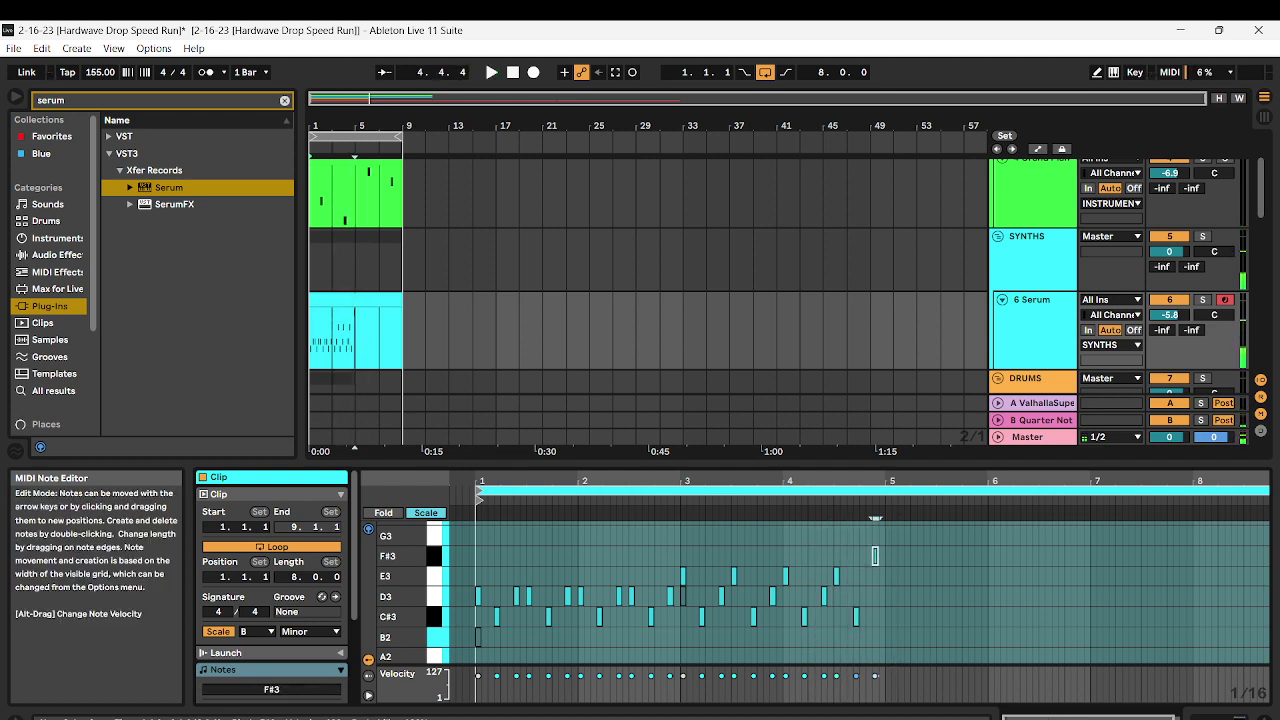
pyautogui.press('Up')
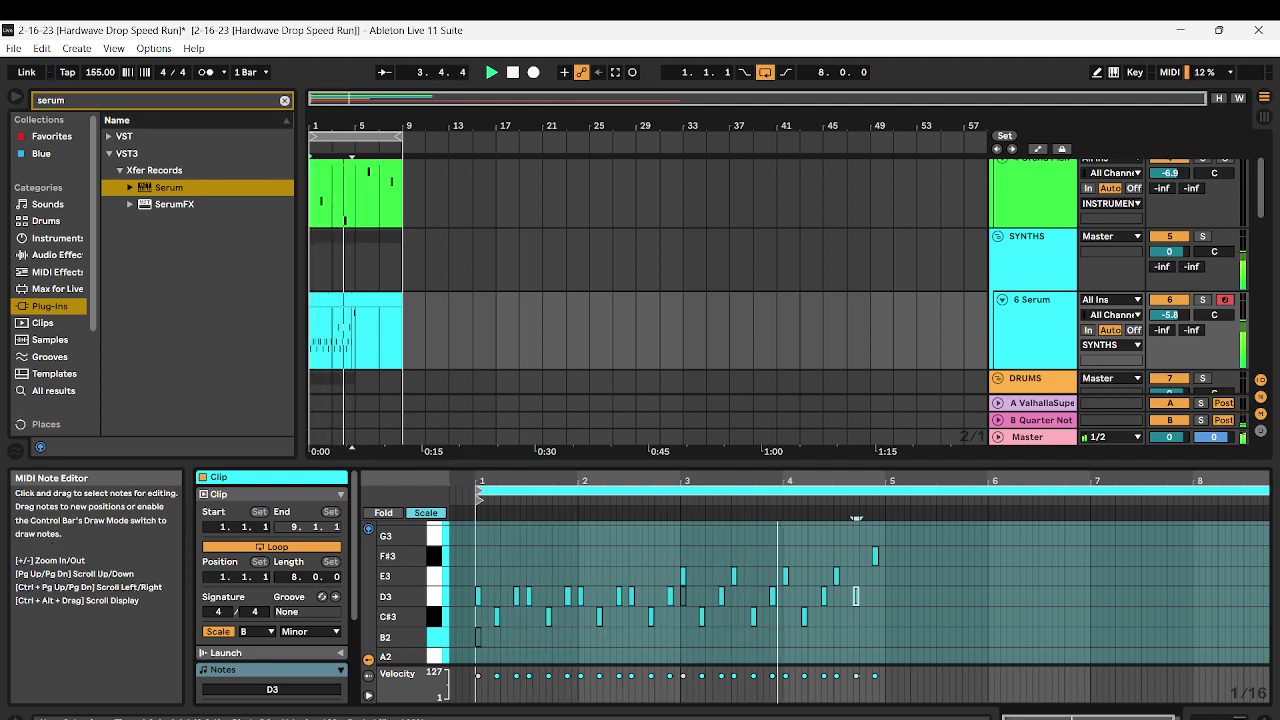
pyautogui.press('Down')
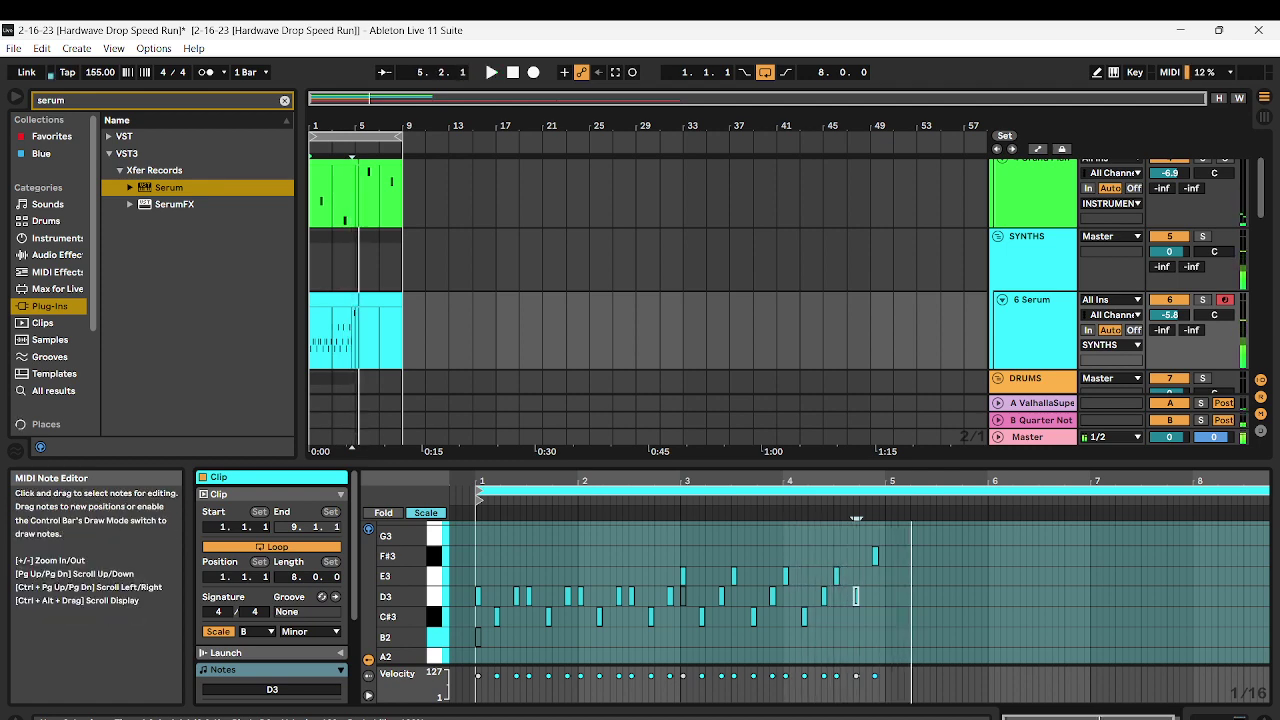
# Copy the D3 and C#3 pattern of bars 1 and 2 into bars 5 and 6 and play it
pyautogui.hotkey('ctrl', 'a')
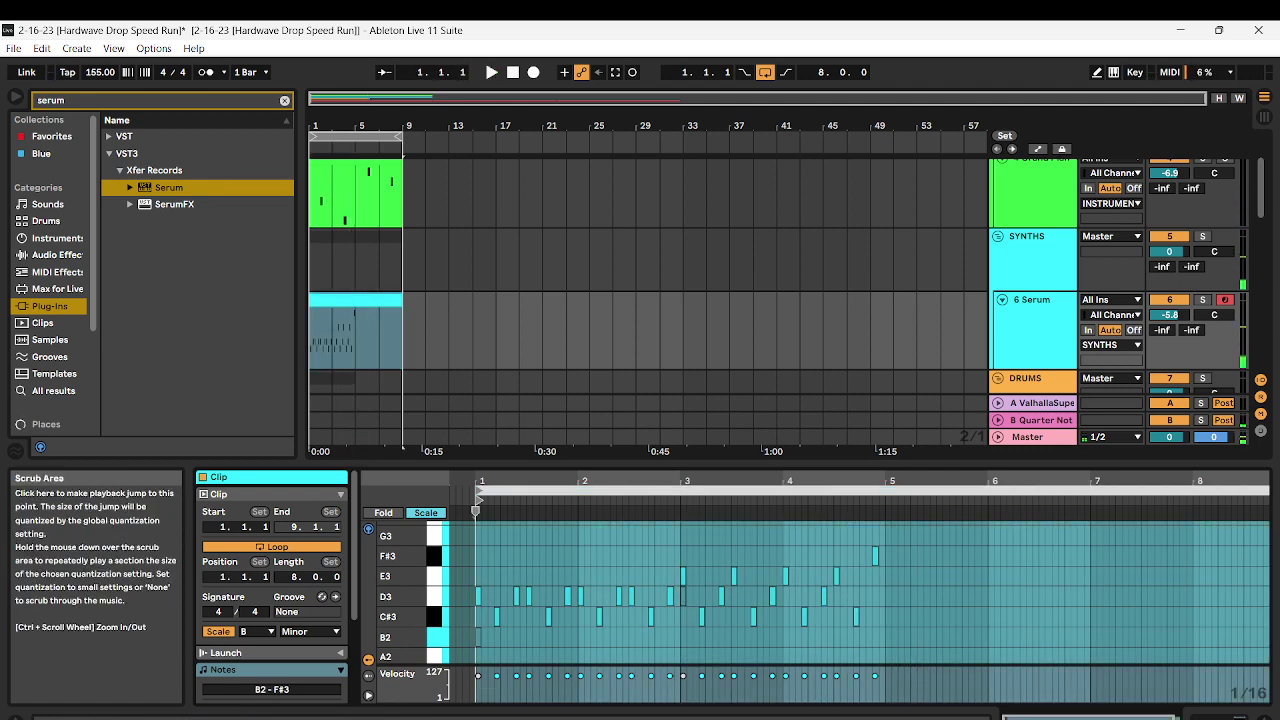
pyautogui.press('space')
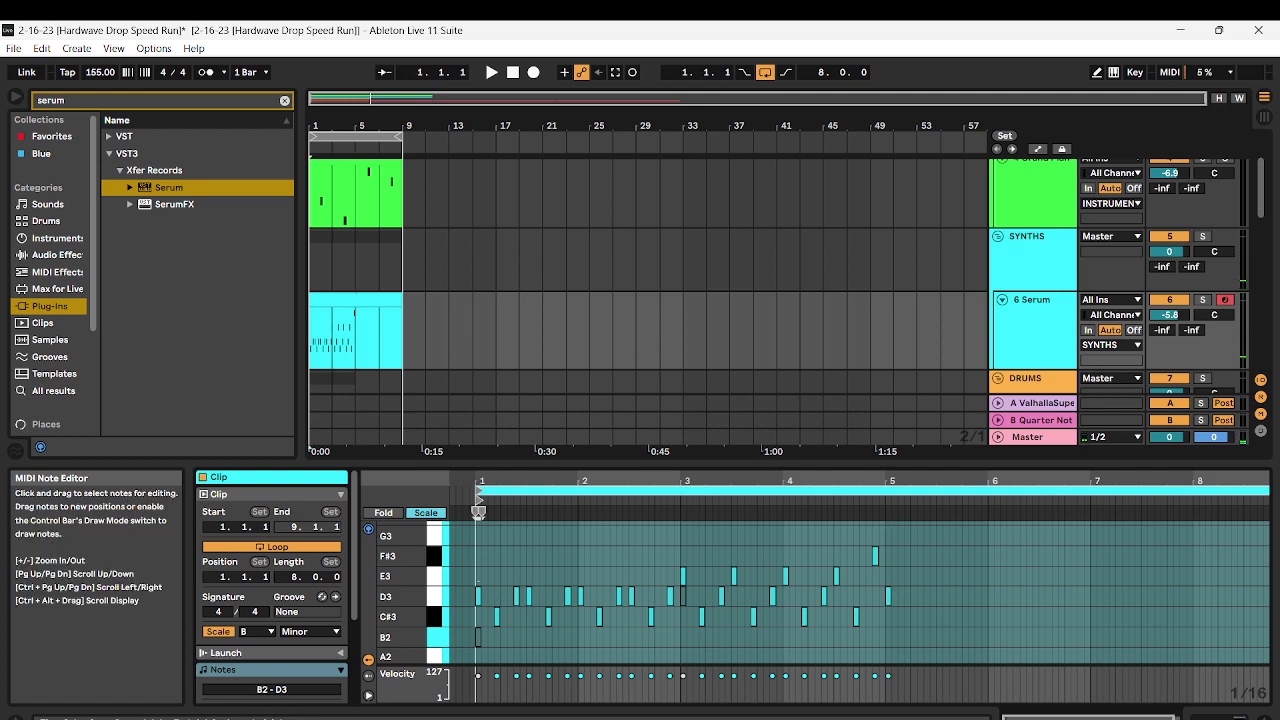
pyautogui.moveTo(478, 581); pyautogui.dragTo(1061, 618)
pyautogui.press('space')
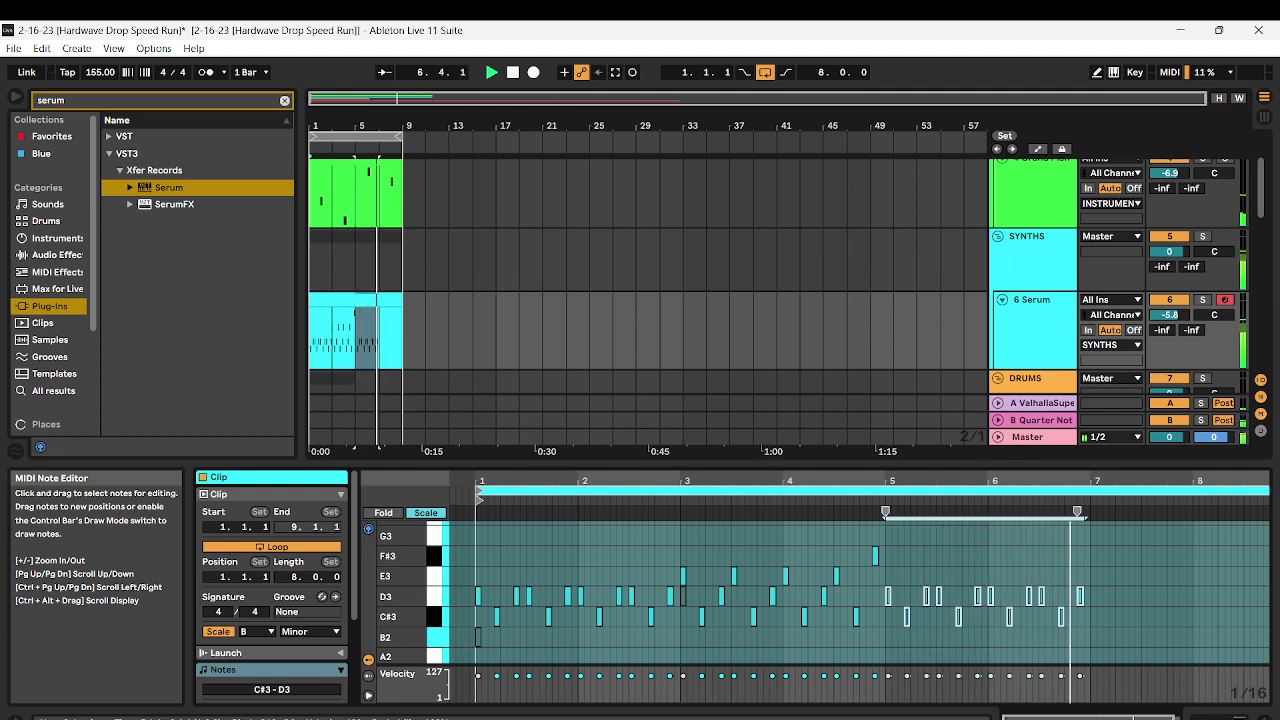
# Stop playback and duplicate the notes of bars 5 and 6 into bars 7 and 8
pyautogui.press('space')
pyautogui.moveTo(1096, 571); pyautogui.dragTo(883, 632)
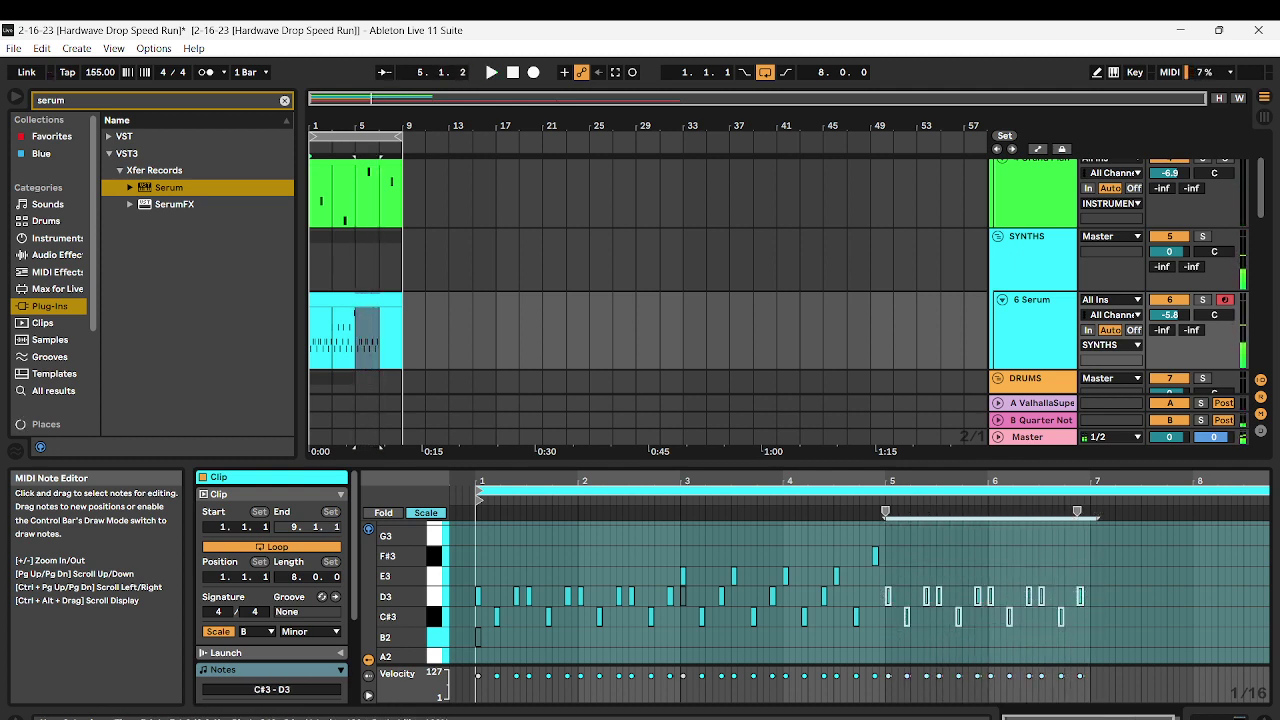
pyautogui.hotkey('ctrl', 'd')
pyautogui.click(1091, 577)
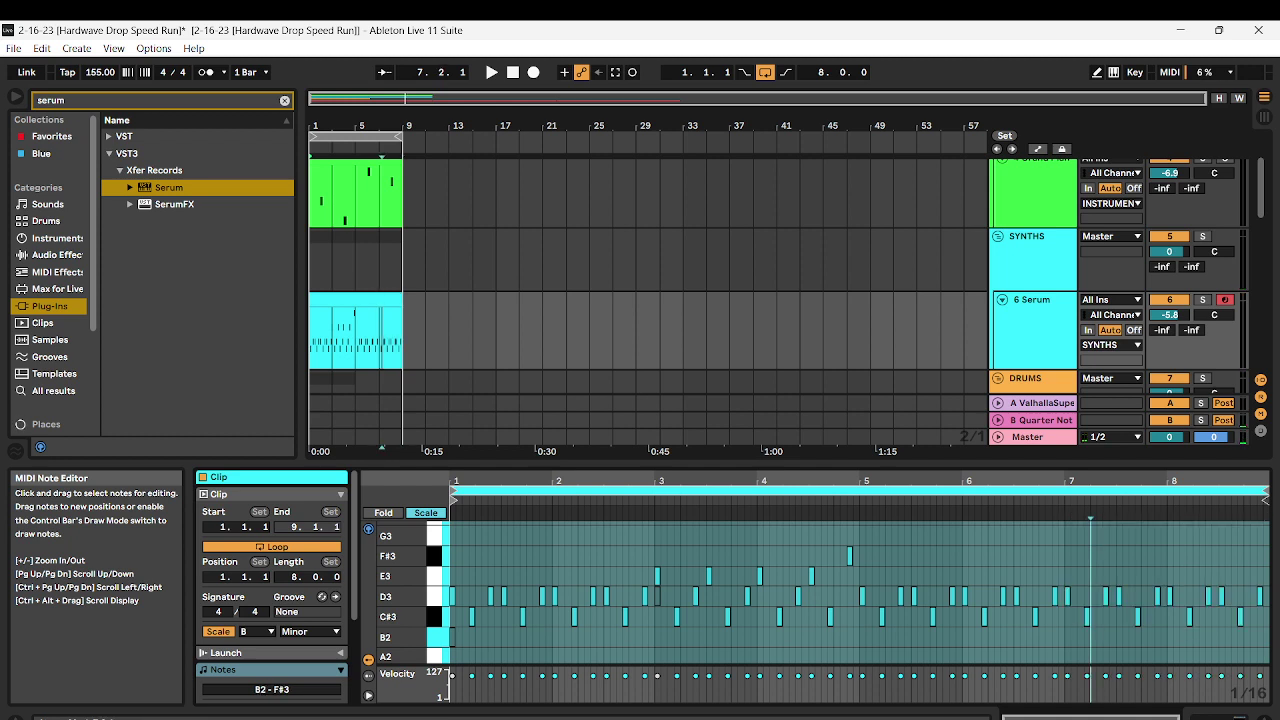
# Lower all notes in bars 7 and 8 by one scale step, to C#3 and B2
pyautogui.click(1067, 596)
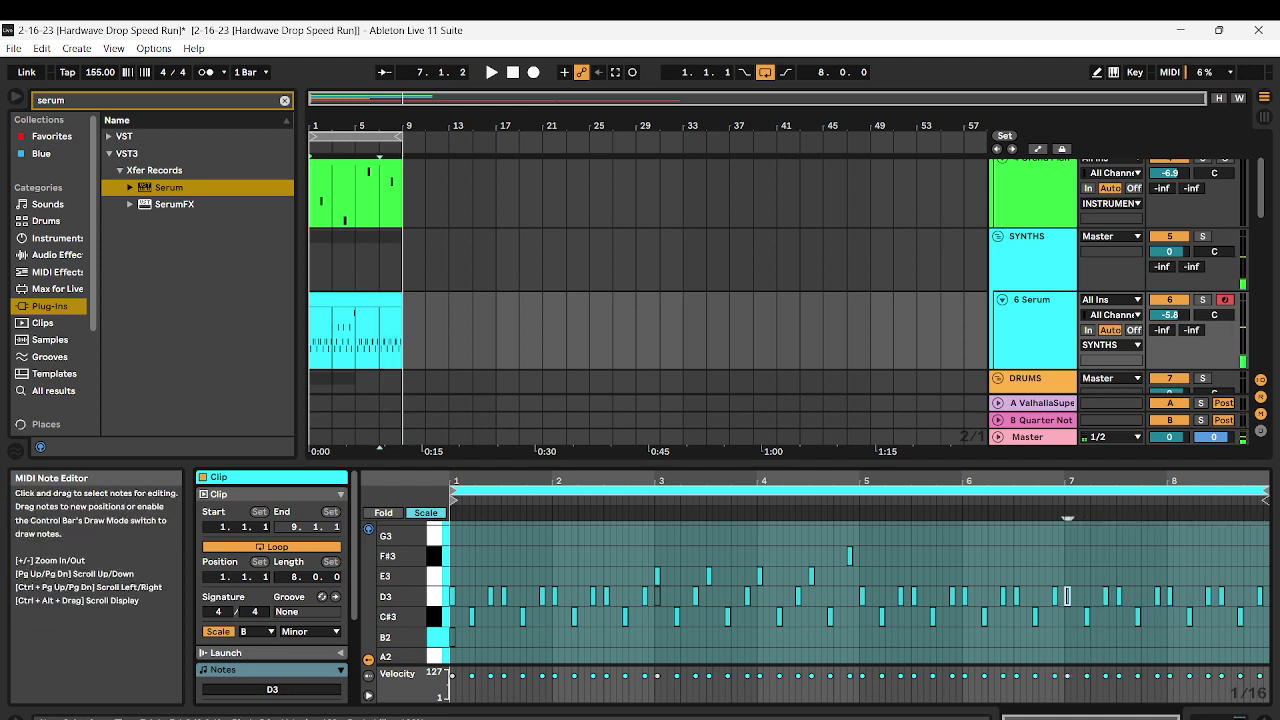
pyautogui.moveTo(1062, 579); pyautogui.dragTo(1263, 640)
pyautogui.press('Down')
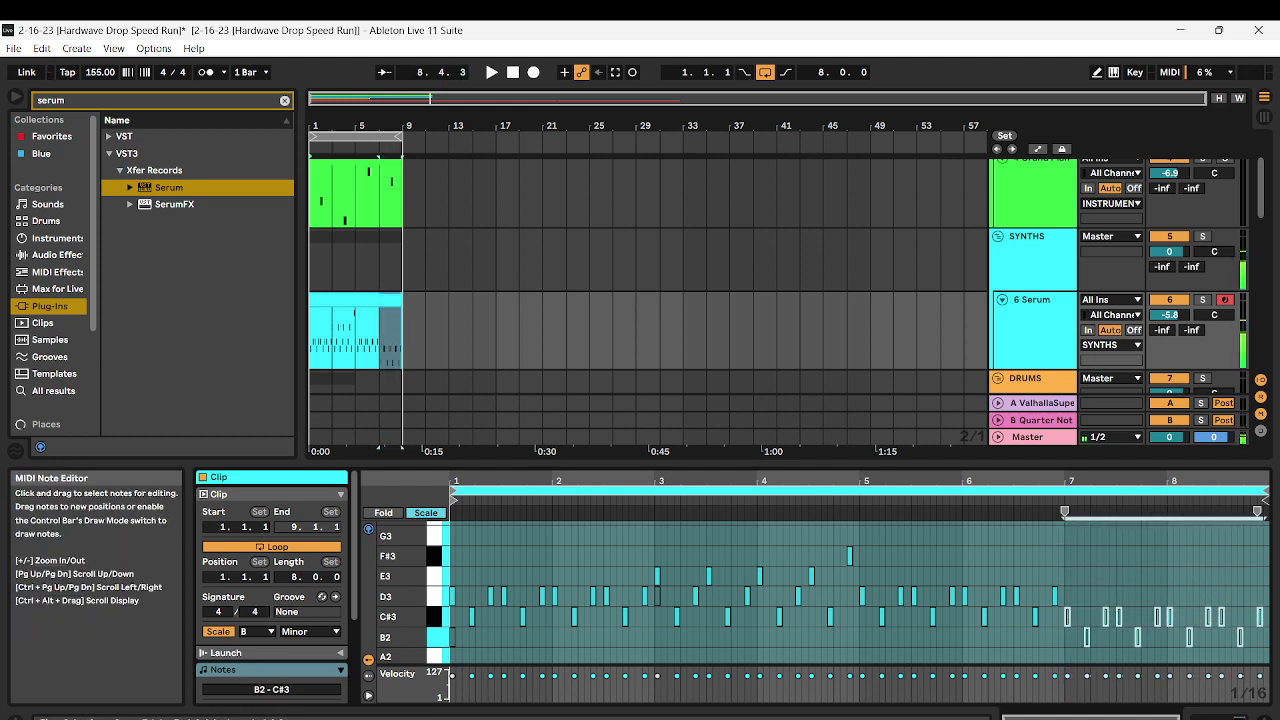
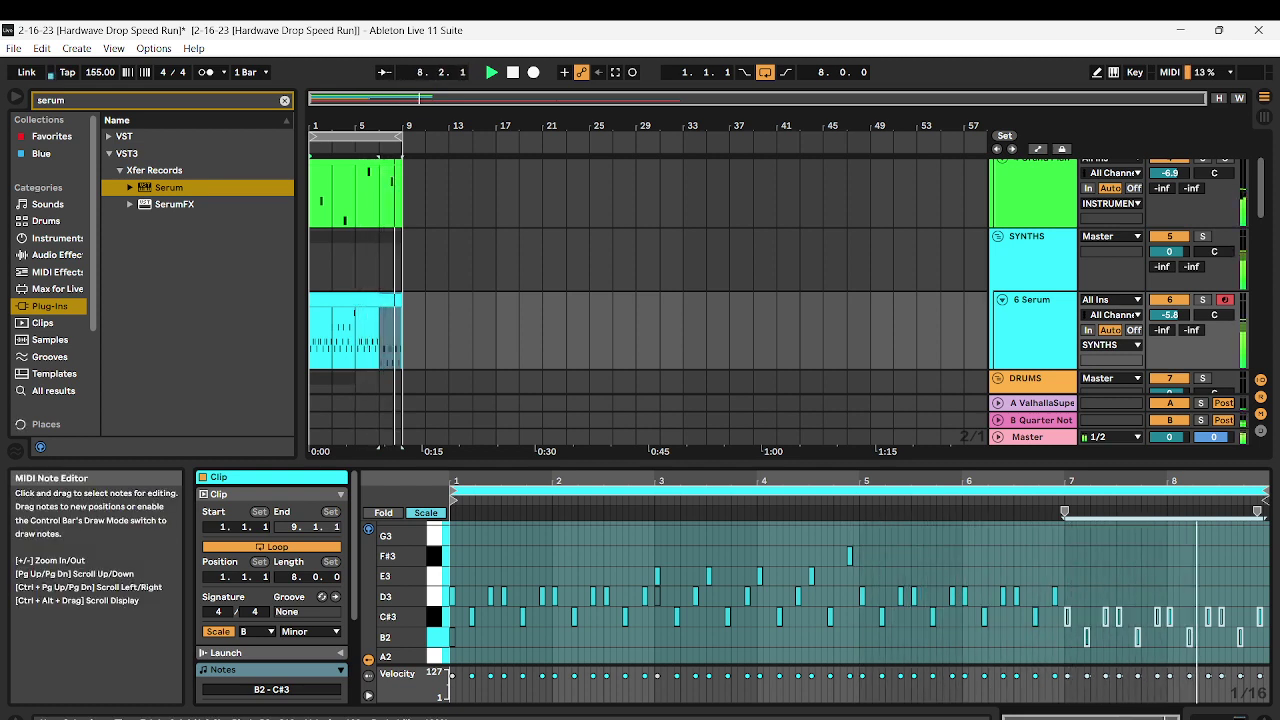
# Stop playback and change the last three notes of bar 8 to B2, C#3 and D3
pyautogui.press('space')
pyautogui.click(1222, 592)
pyautogui.click(1221, 617)
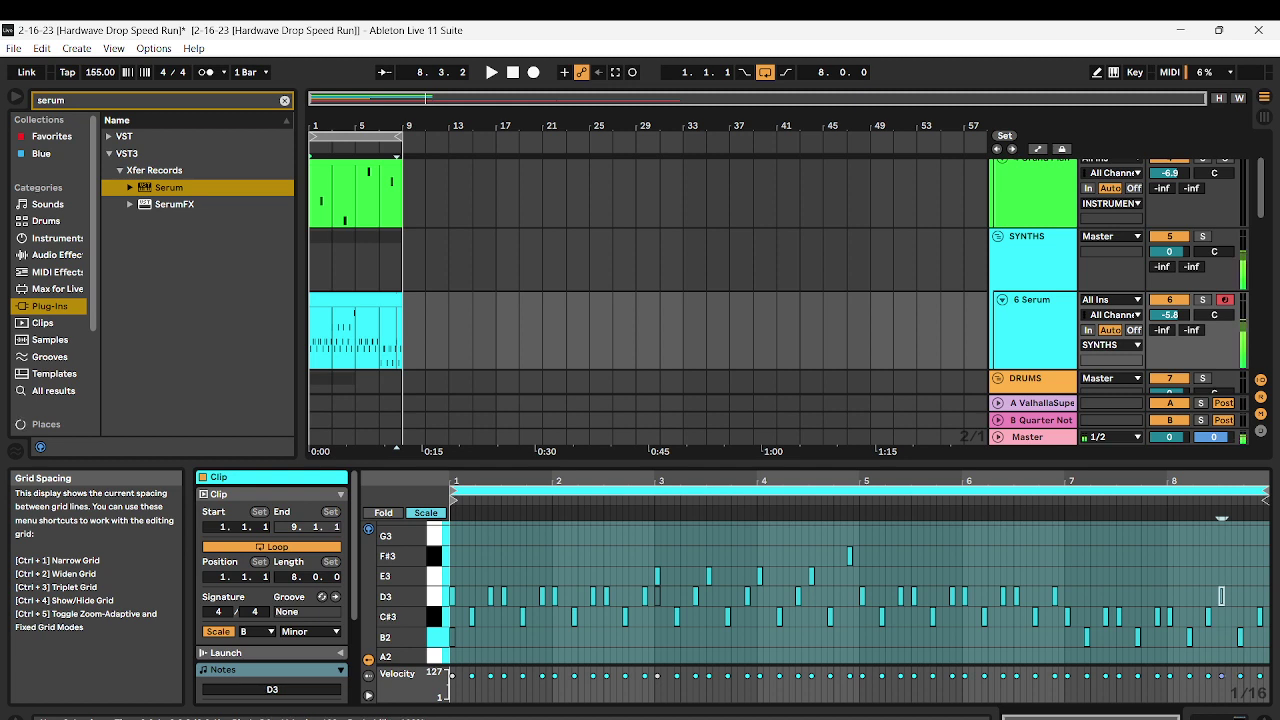
pyautogui.click(1240, 637)
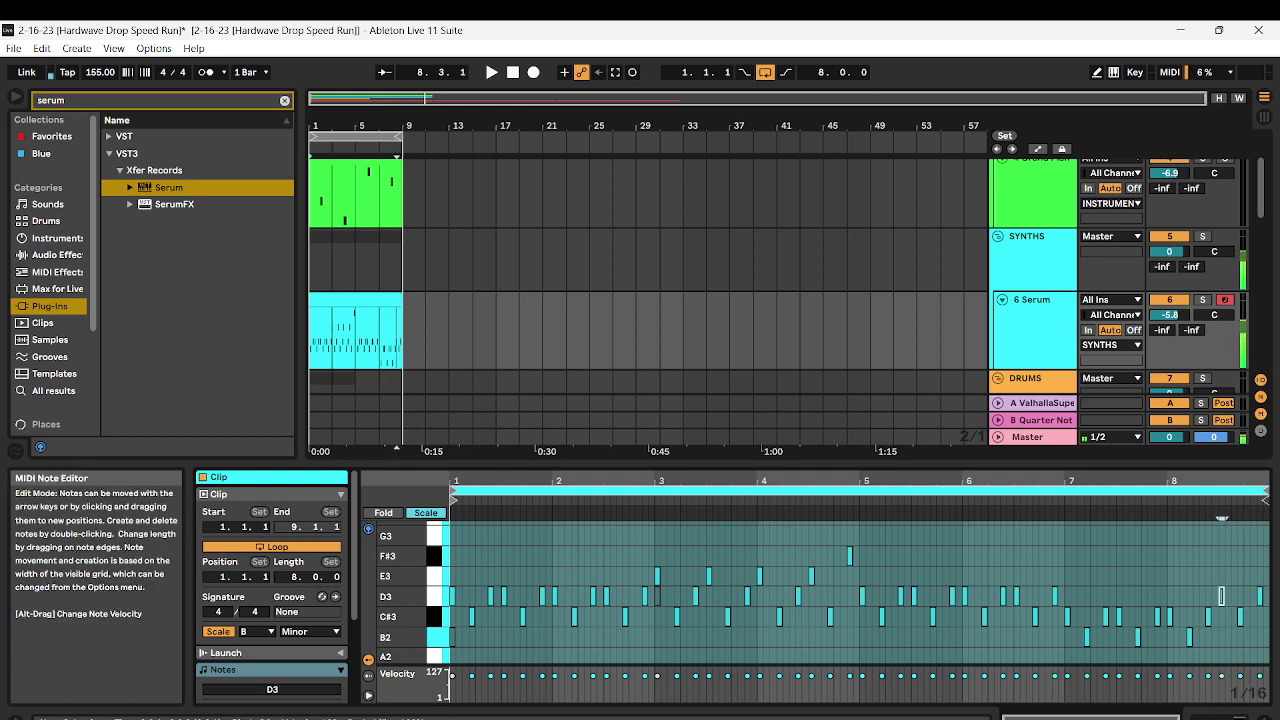
pyautogui.click(1221, 617)
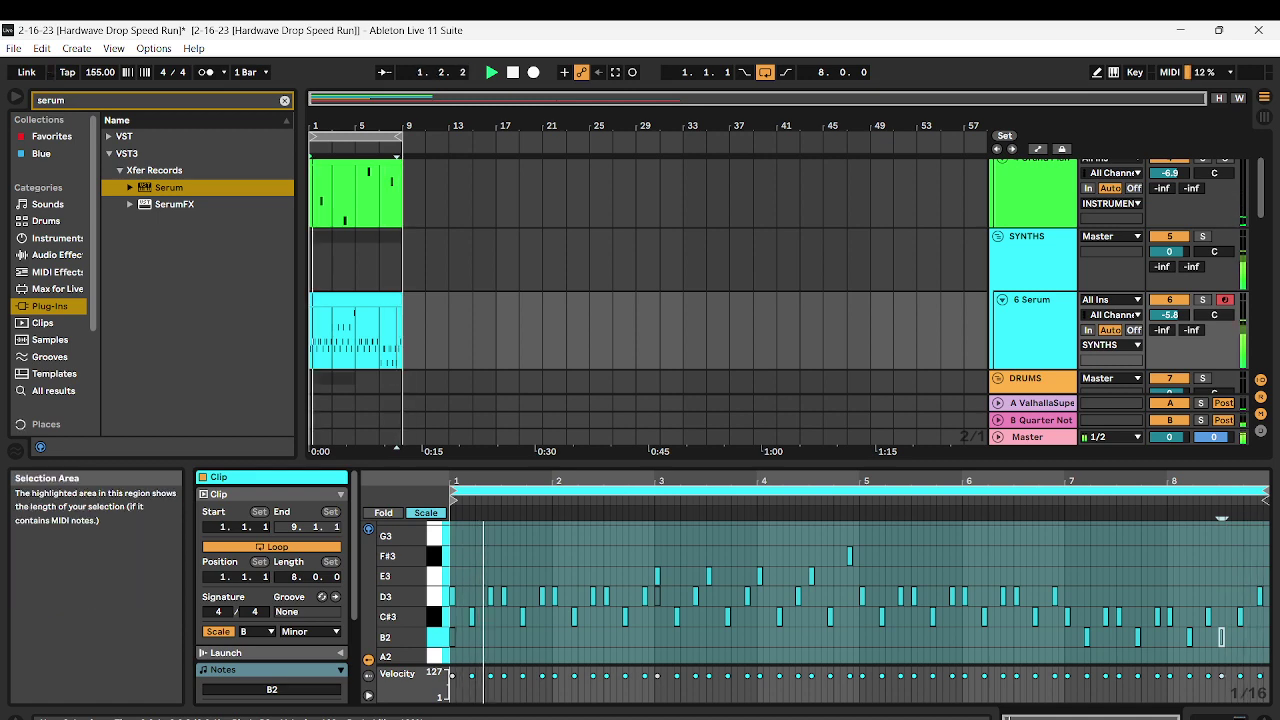
pyautogui.press('space')
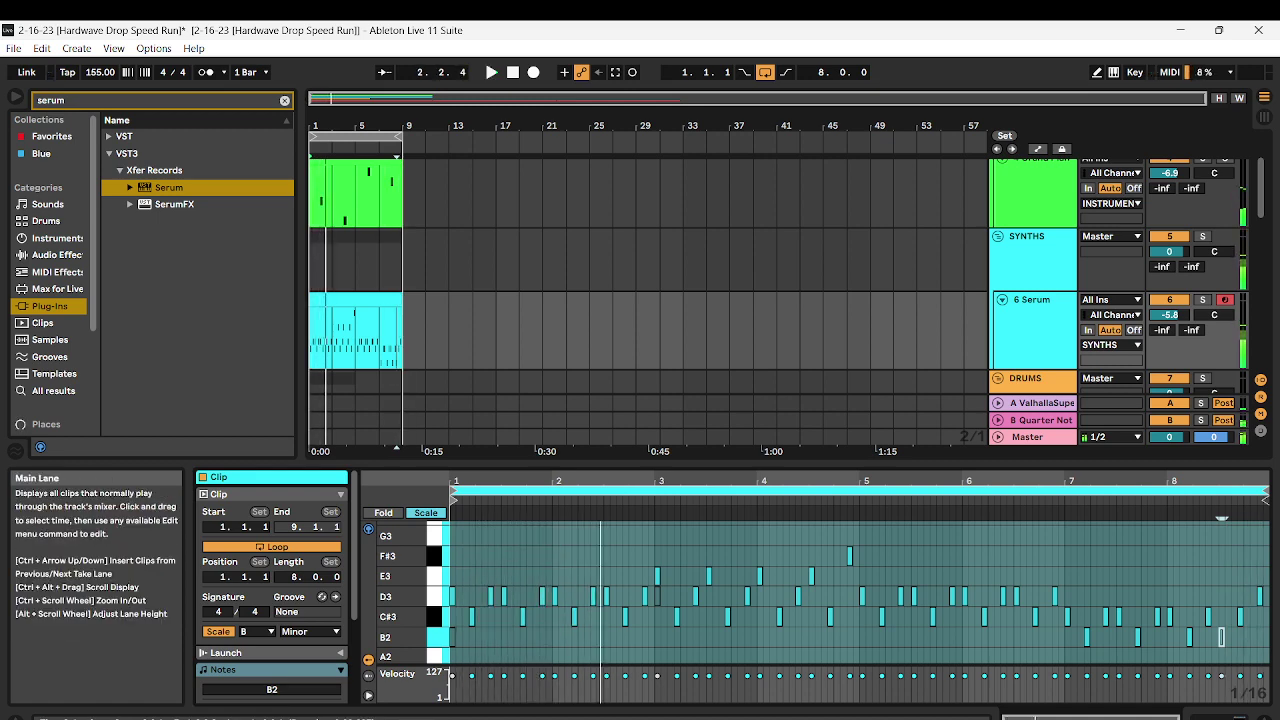
# Find EQ Eight among the audio effects and add it after Serum on the 6 Serum track
pyautogui.scroll(2, 690, 320)
pyautogui.scroll(-2, 690, 320)
pyautogui.click(354, 299)
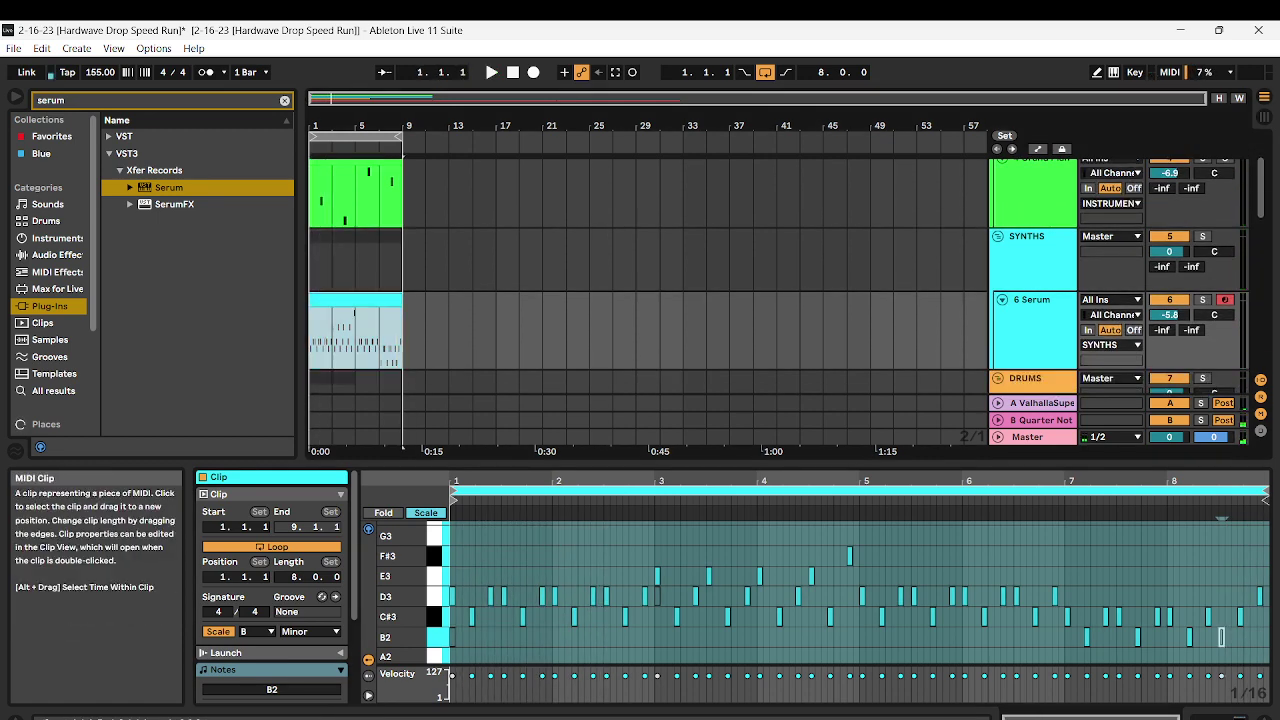
pyautogui.scroll(-4, 354, 299)
pyautogui.click(284, 100)
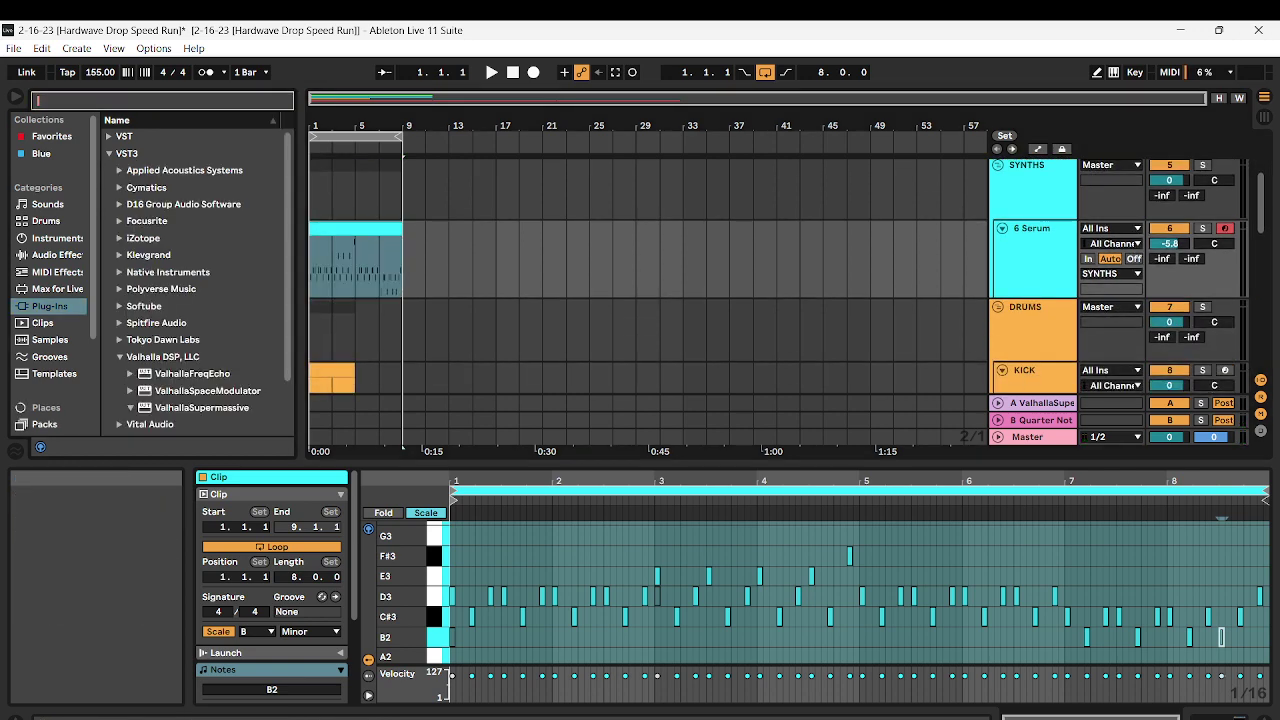
pyautogui.doubleClick(1034, 240)
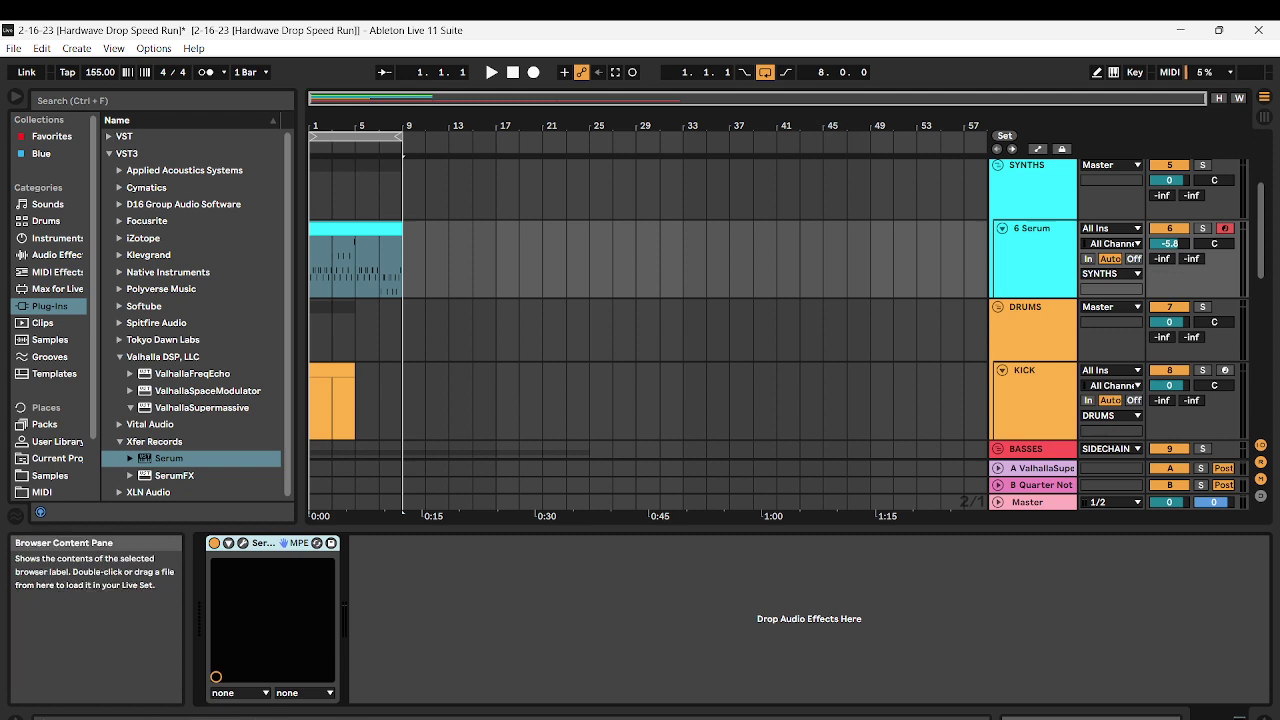
pyautogui.click(57, 255)
pyautogui.click(150, 101)
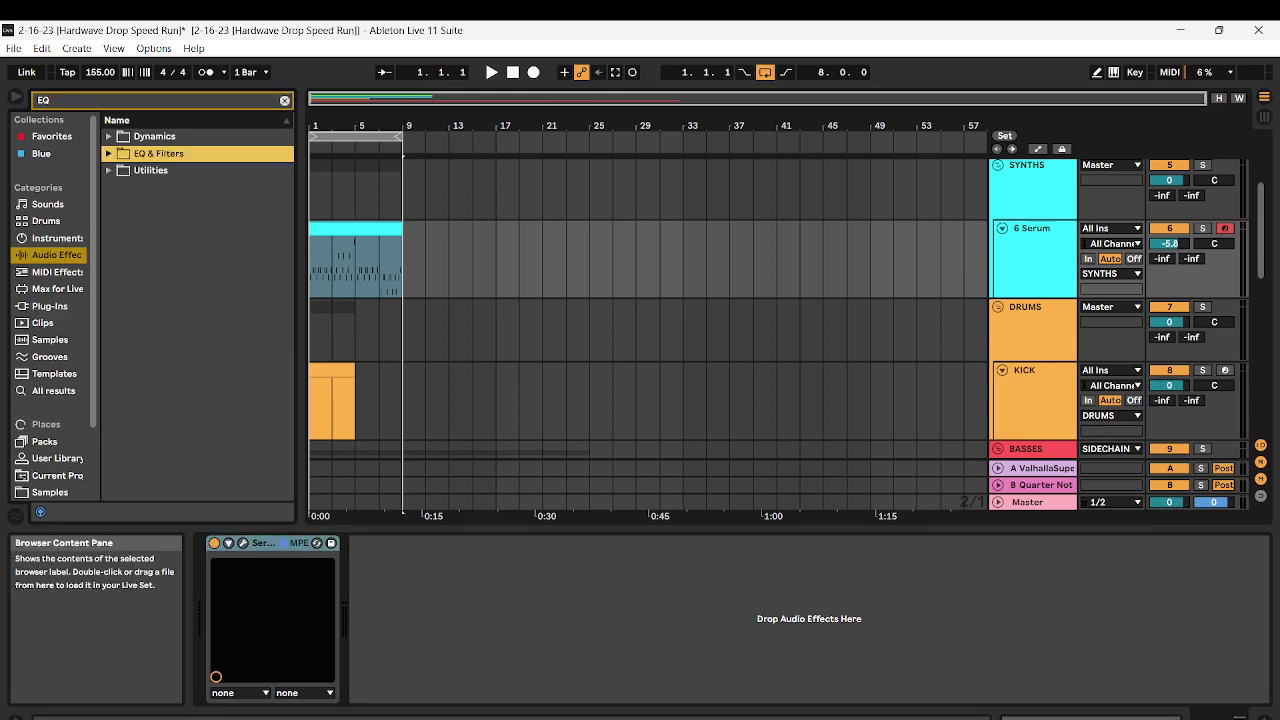
pyautogui.click(119, 204)
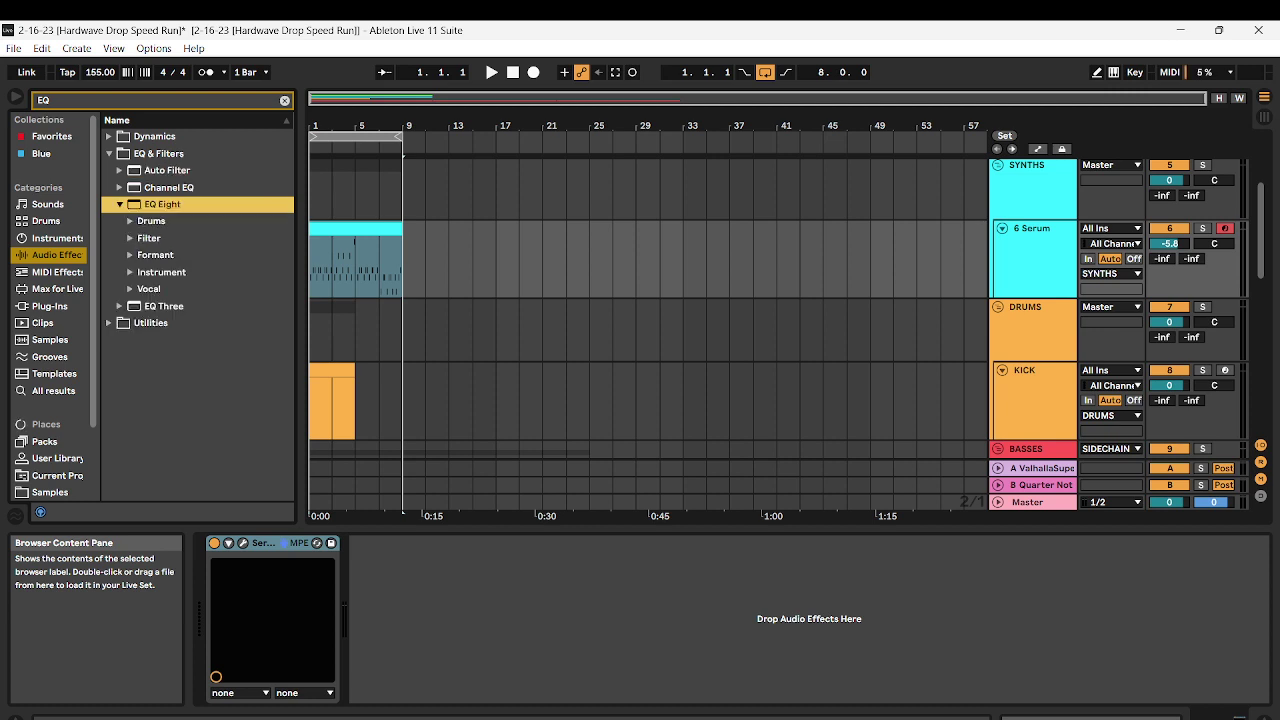
pyautogui.moveTo(162, 204); pyautogui.dragTo(450, 620)
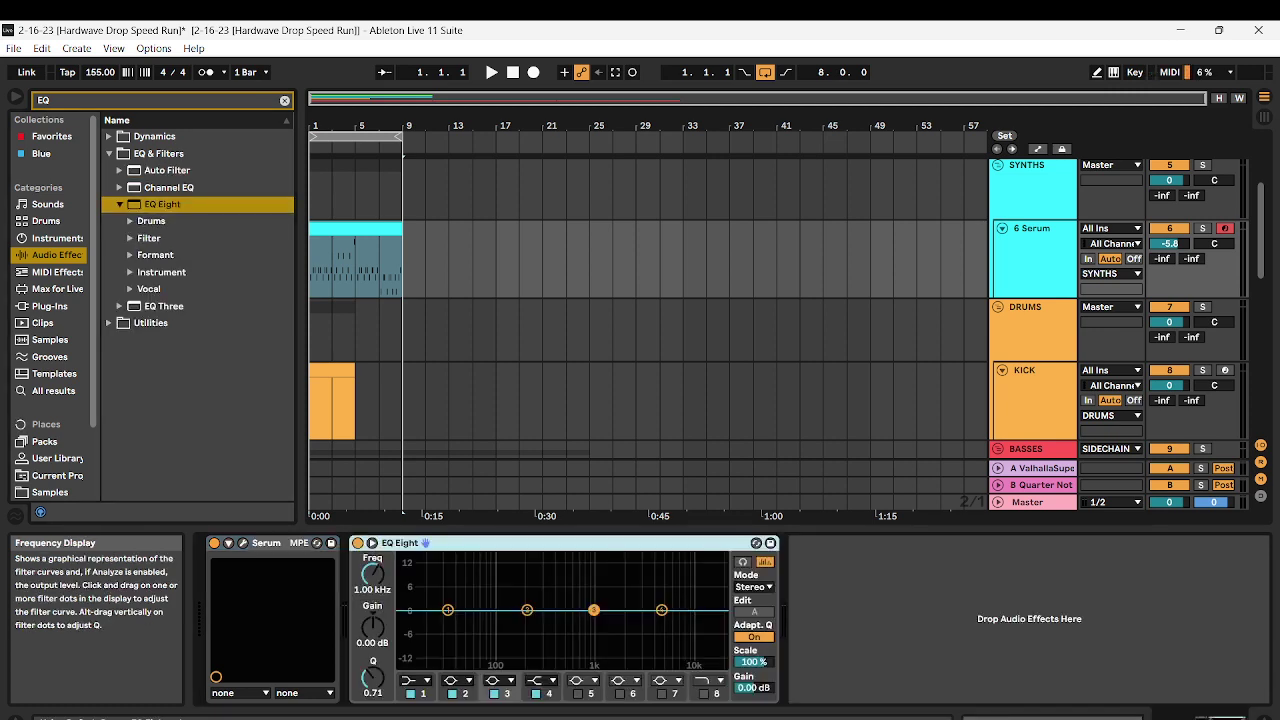
# Set EQ Eight band 1 to a 48 dB/octave low cut at 240 Hz during playback
pyautogui.press('space')
pyautogui.click(415, 681)
pyautogui.click(409, 588)
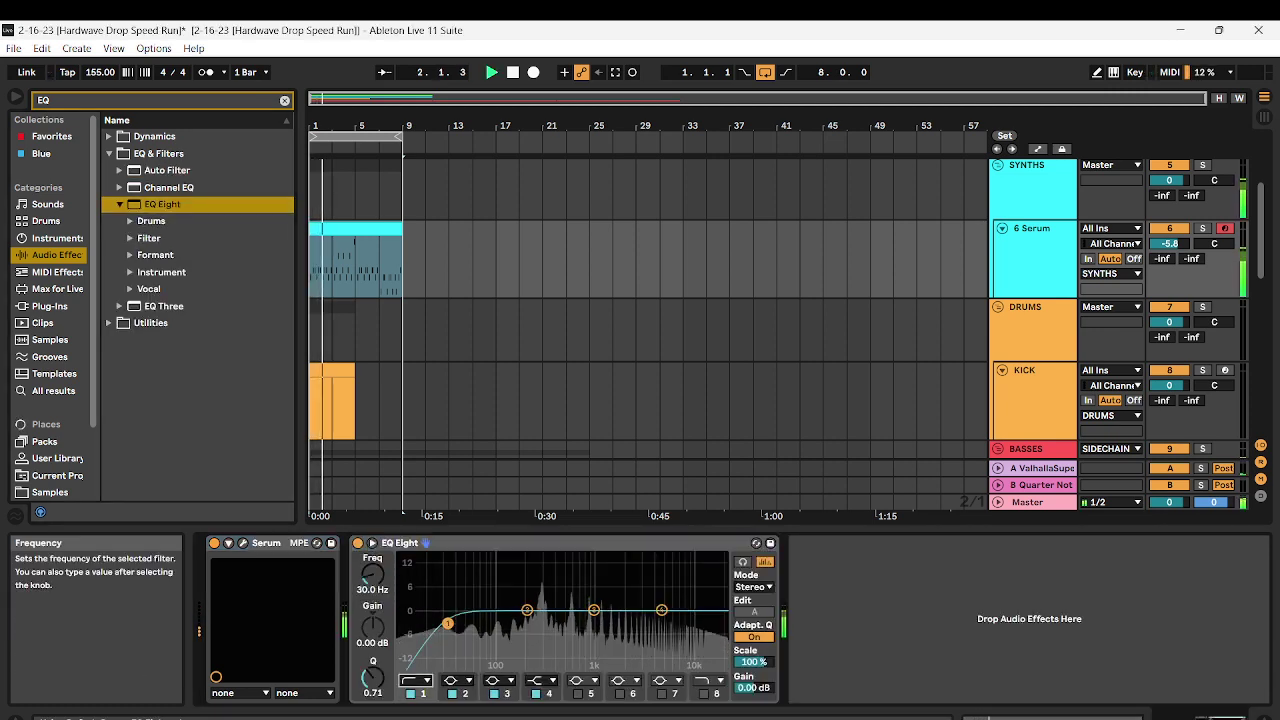
pyautogui.moveTo(447, 610); pyautogui.dragTo(534, 623)
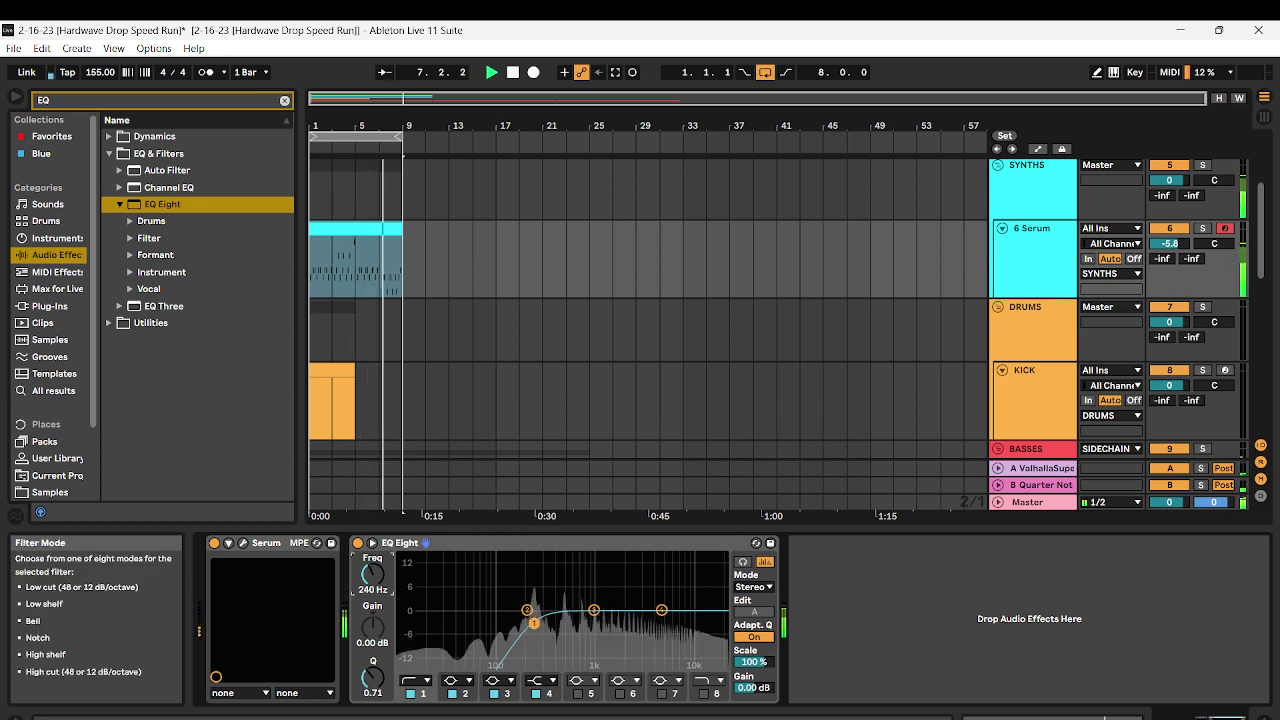
pyautogui.click(415, 680)
pyautogui.click(410, 573)
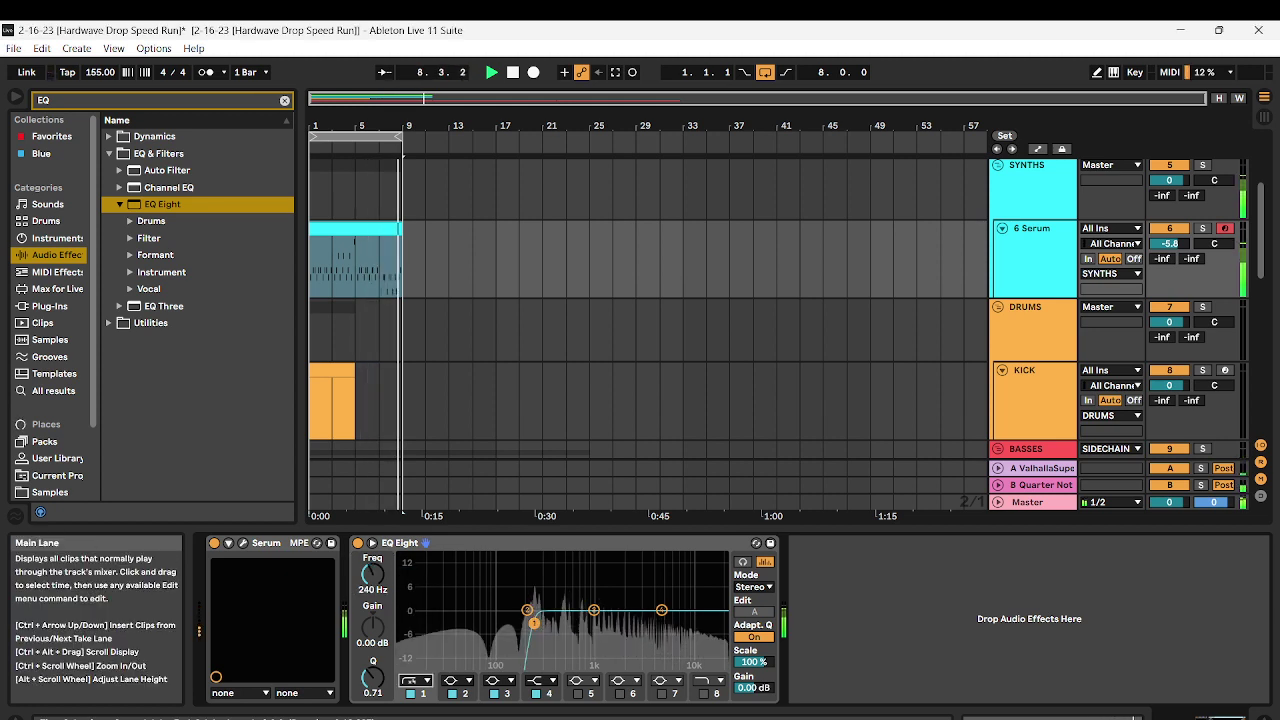
# Clear the browser search and show the User Library contents
pyautogui.scroll(-2, 650, 330)
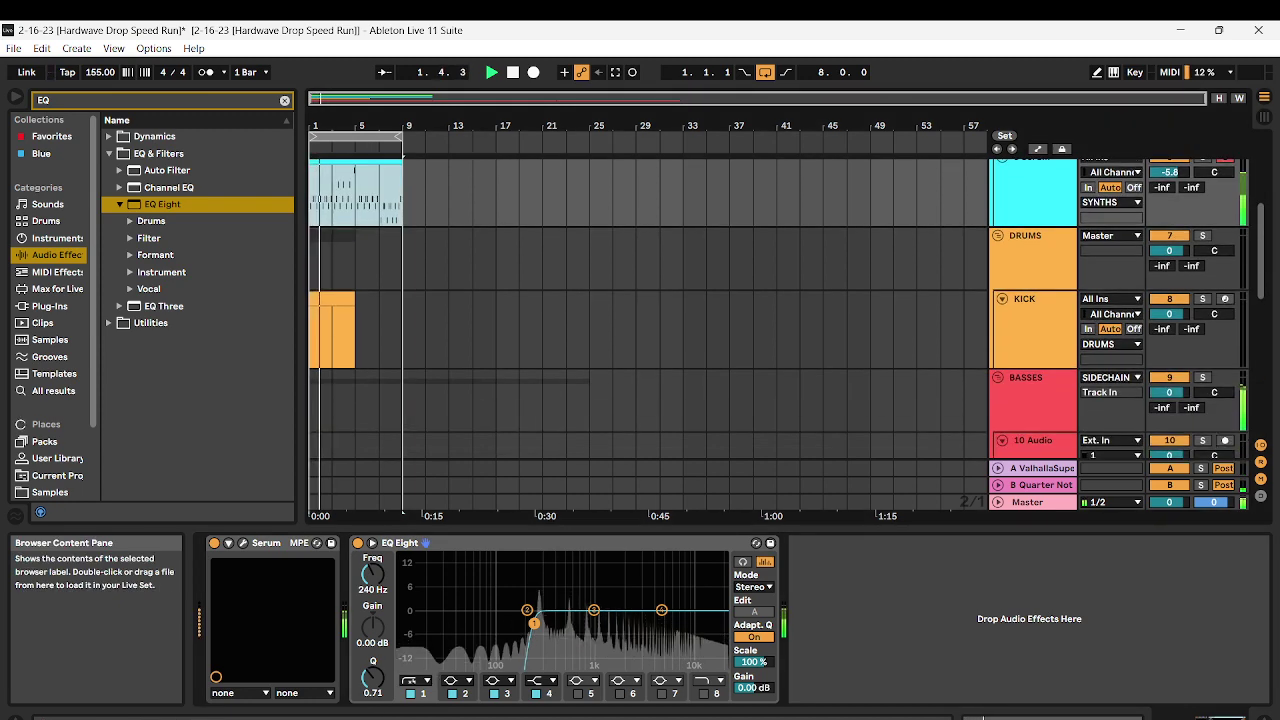
pyautogui.click(285, 101)
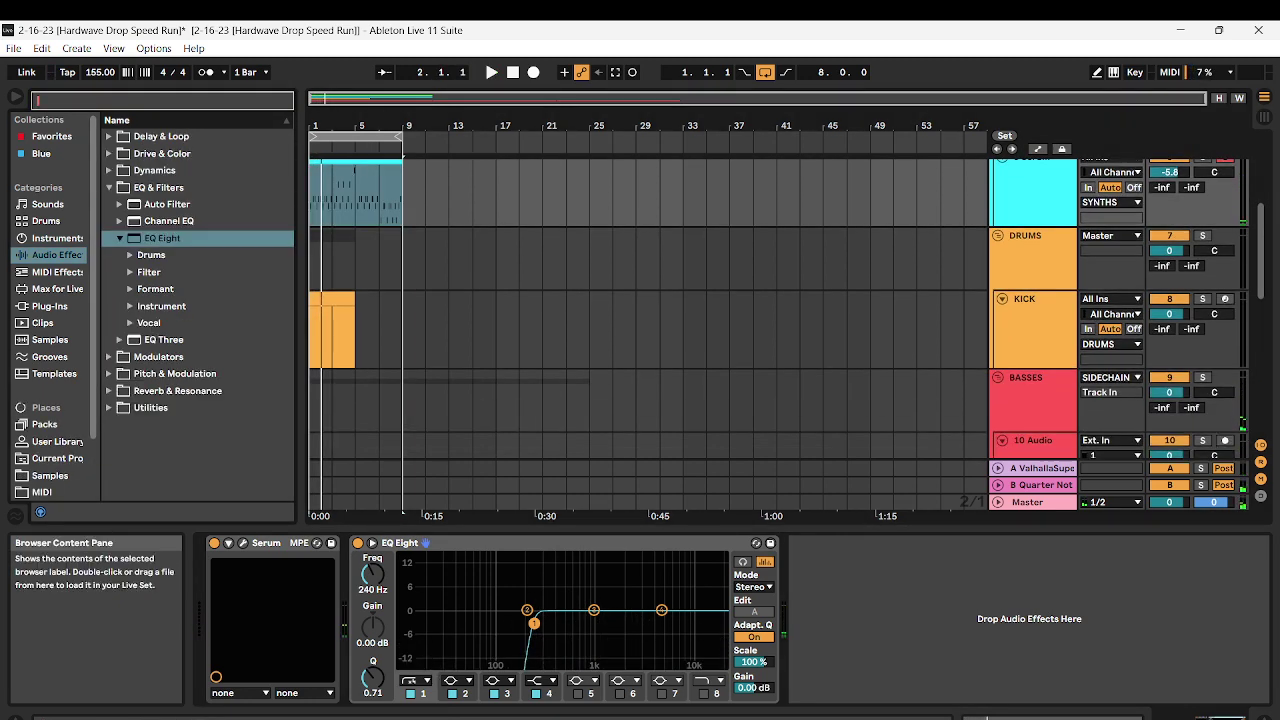
pyautogui.scroll(-8, 650, 330)
pyautogui.scroll(-1, 650, 330)
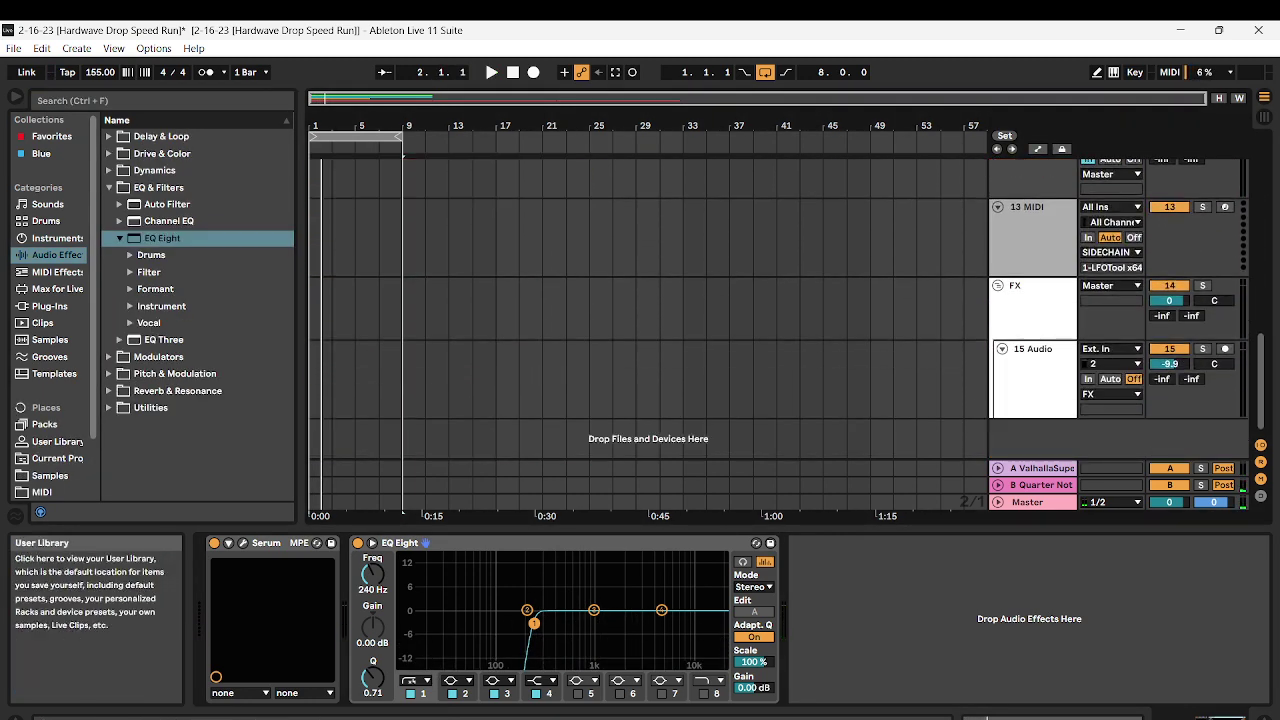
pyautogui.click(57, 441)
pyautogui.scroll(8, 650, 330)
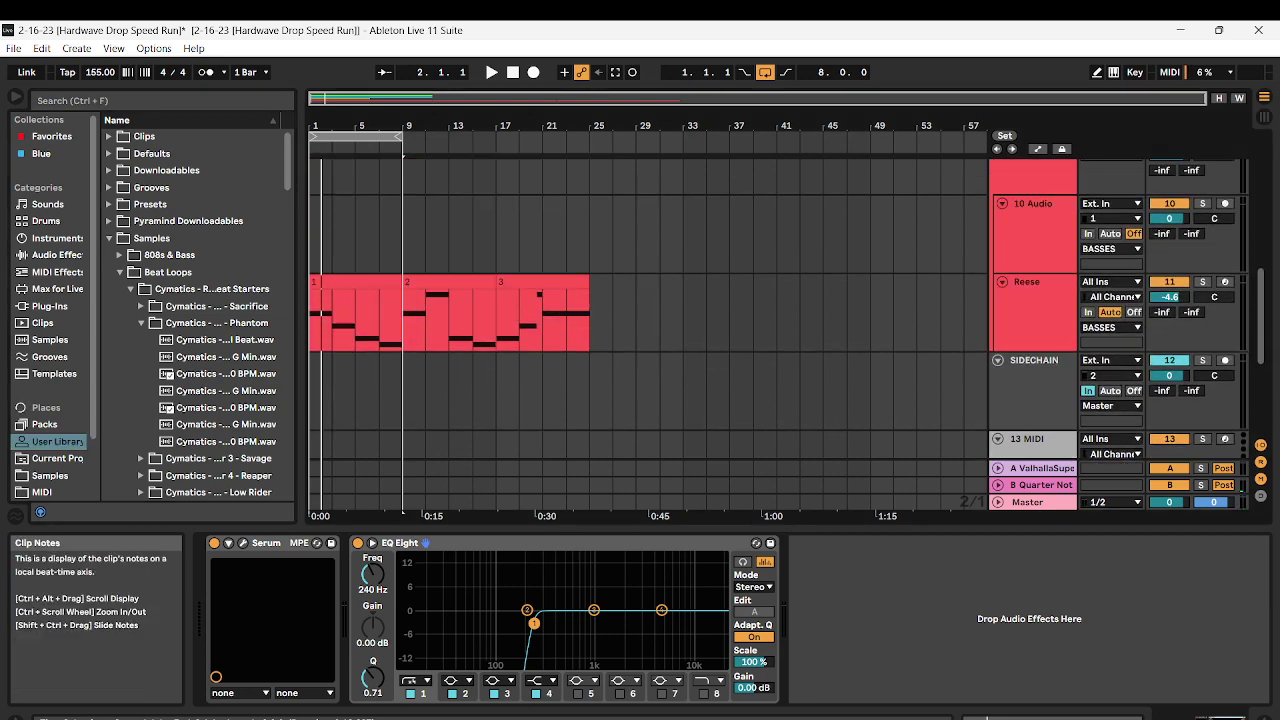
# Duplicate the Serum clip into bars 9 to 16 and move the arrangement loop over those bars
pyautogui.scroll(3, 360, 300)
pyautogui.moveTo(355, 187); pyautogui.dragTo(449, 187)
pyautogui.scroll(1, 449, 187)
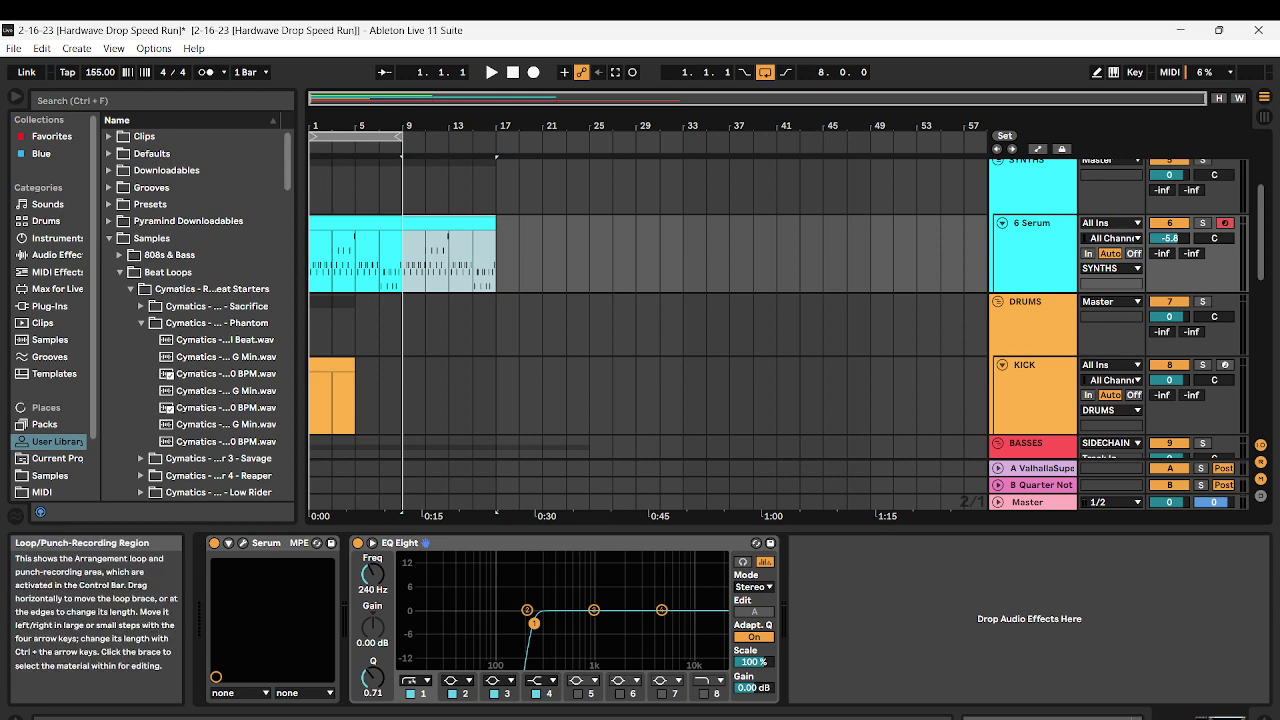
pyautogui.press('space')
pyautogui.moveTo(358, 137); pyautogui.dragTo(451, 137)
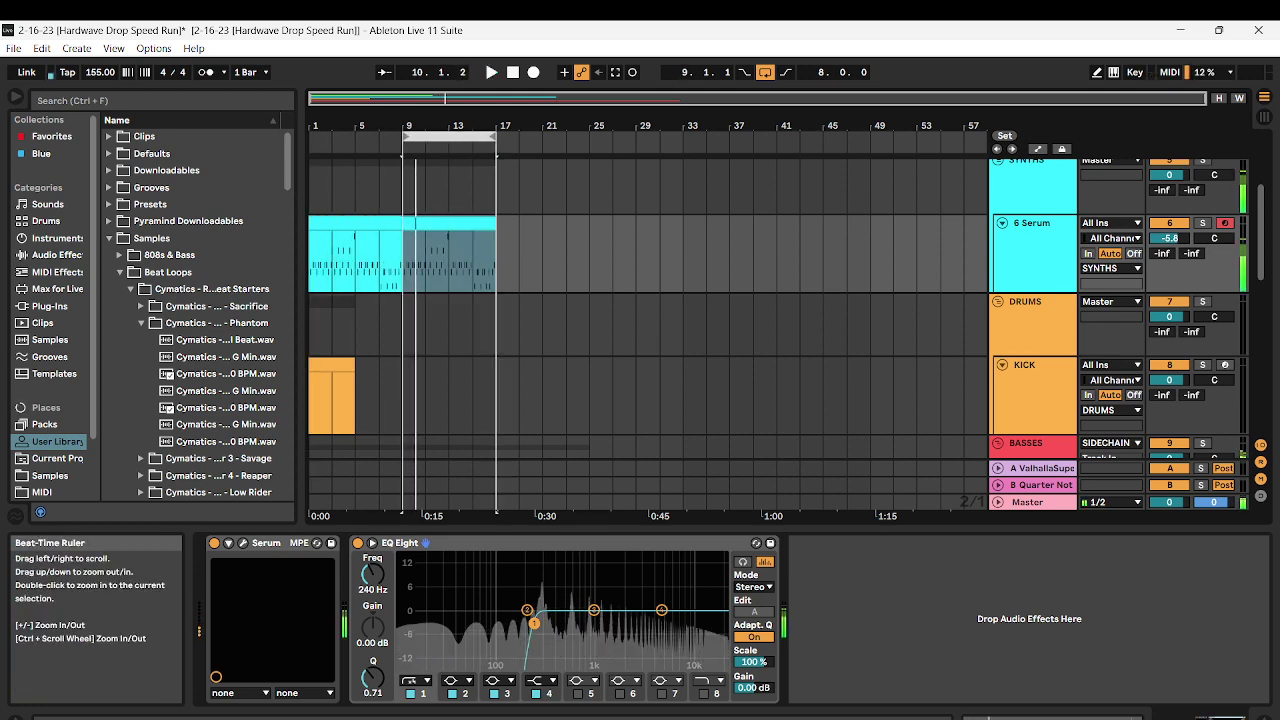
# Play the loop over bars 9 to 16 and check the Serum line against the Reese notes
pyautogui.press('space')
pyautogui.press('space')
pyautogui.scroll(-3, 449, 300)
pyautogui.scroll(-6, 449, 350)
pyautogui.scroll(3, 449, 350)
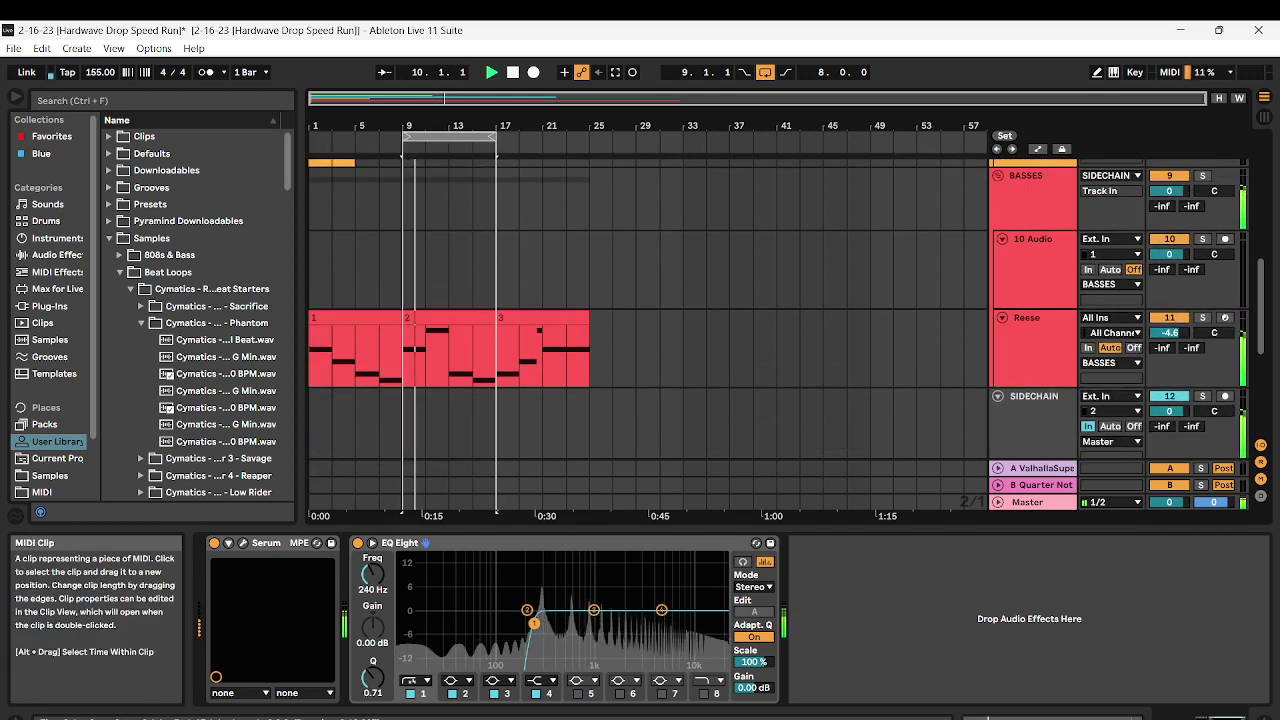
pyautogui.scroll(1, 449, 355)
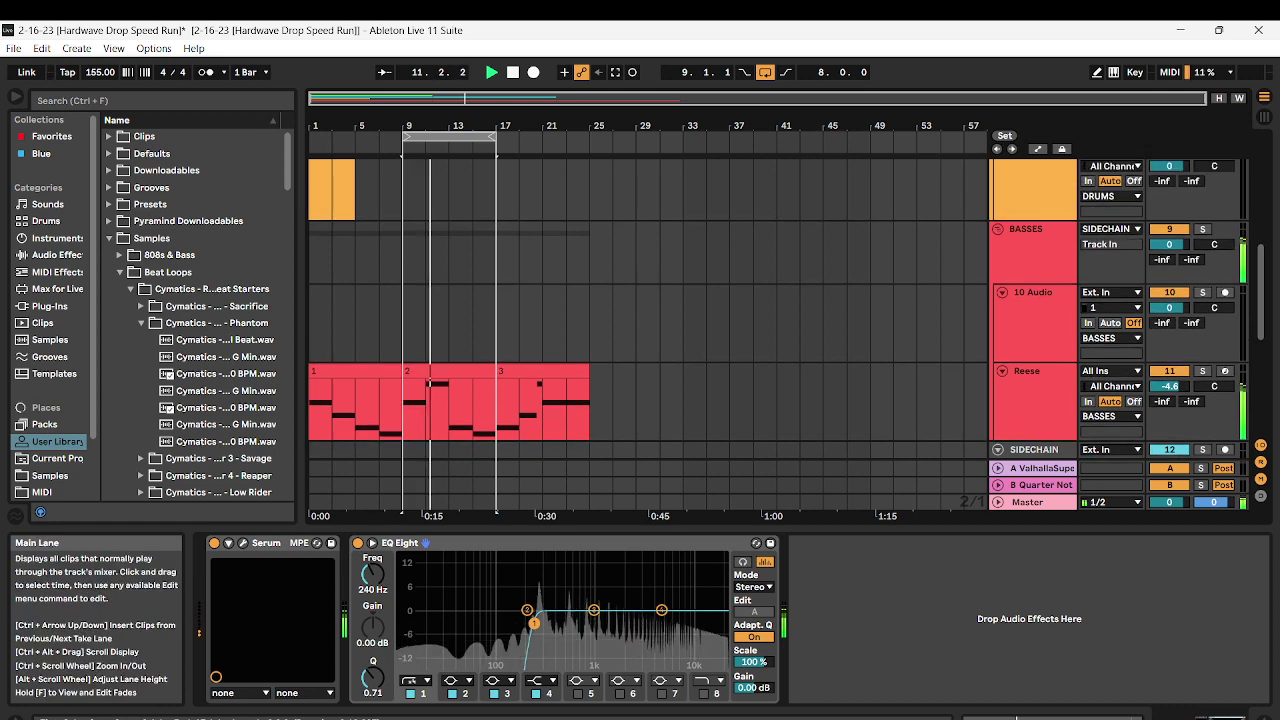
pyautogui.scroll(2, 430, 384)
pyautogui.scroll(-3, 430, 384)
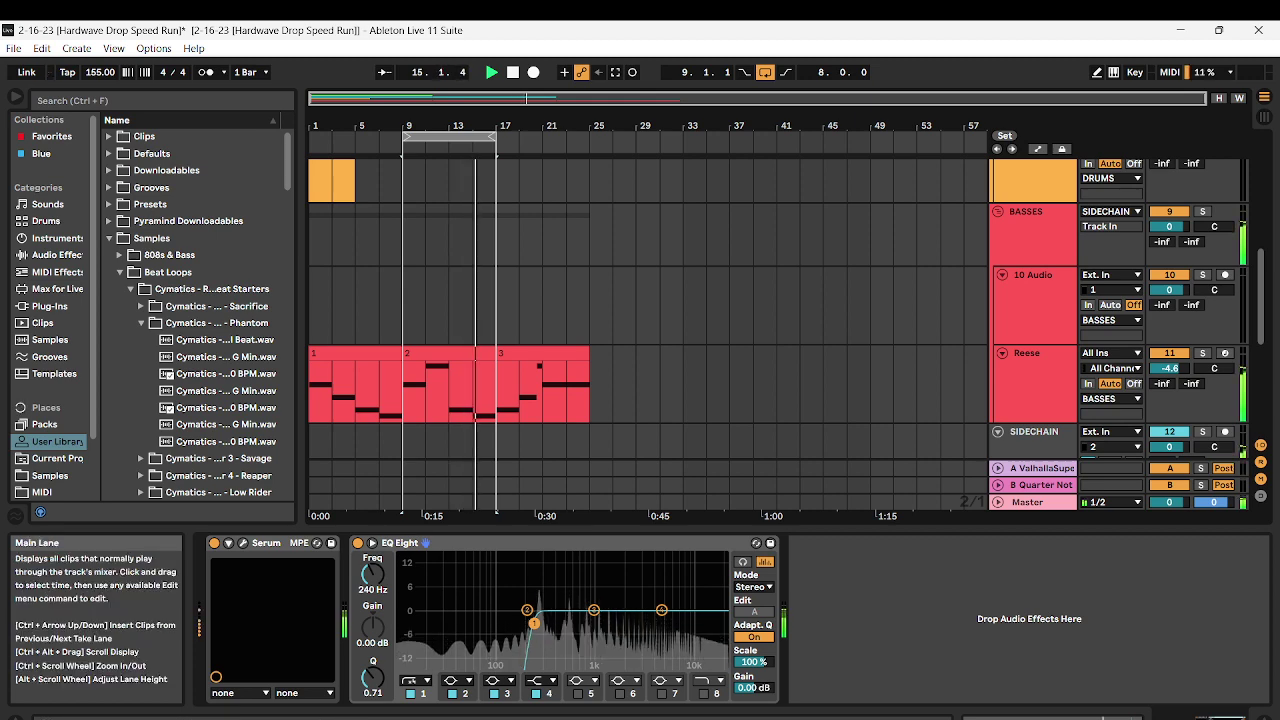
pyautogui.scroll(10, 449, 380)
pyautogui.press('space')
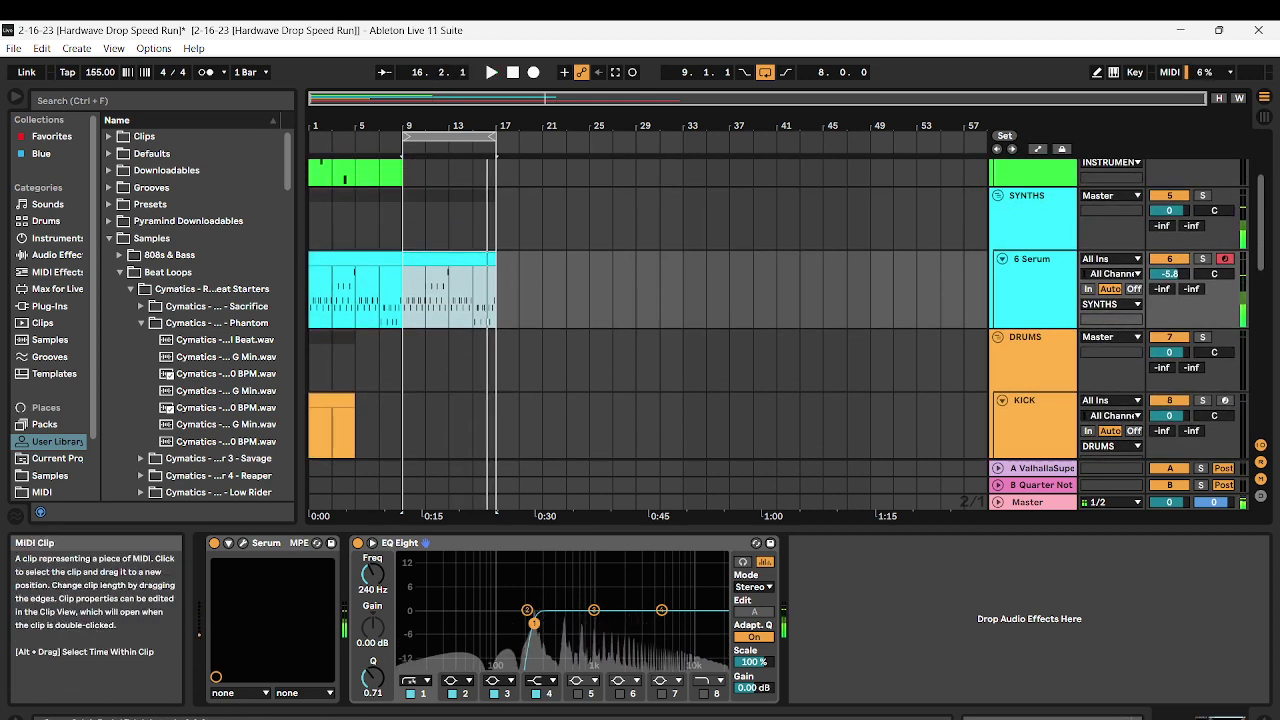
# Duplicate the Serum clip into bars 17 to 24 and play the loop over those bars
pyautogui.hotkey('ctrl', 'd')
pyautogui.moveTo(450, 137); pyautogui.dragTo(543, 137)
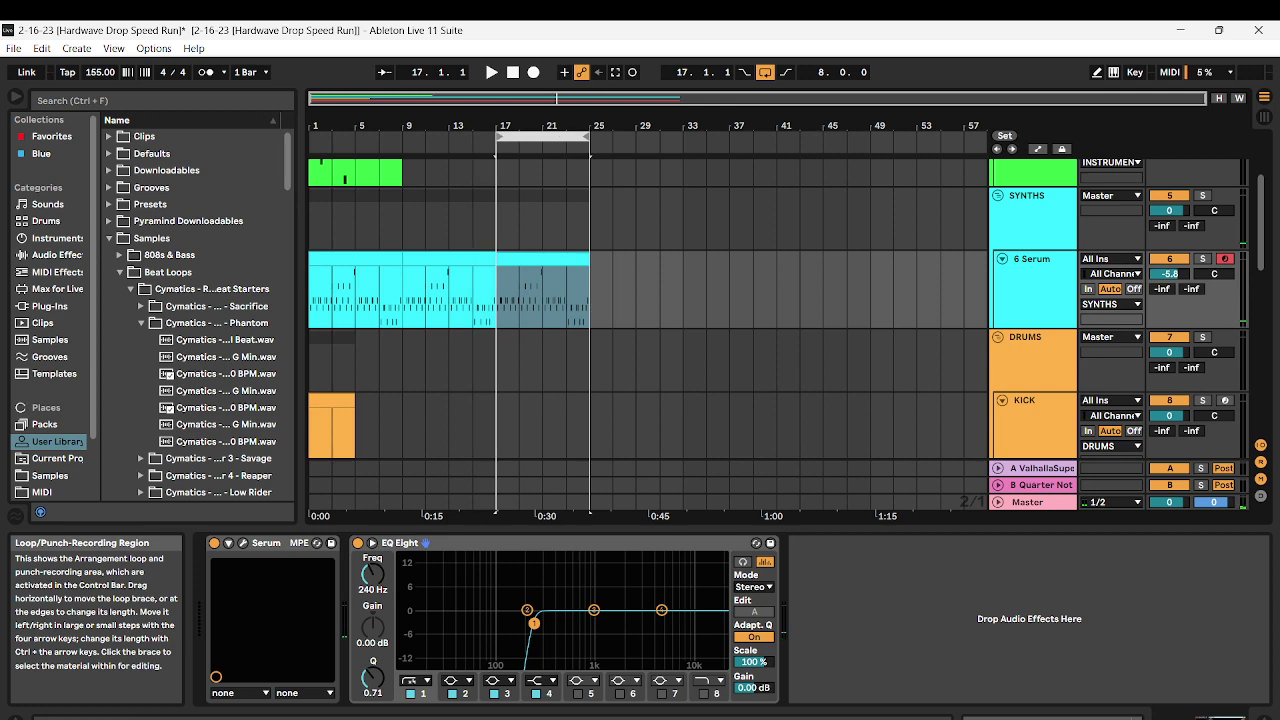
pyautogui.press('space')
pyautogui.scroll(-10, 545, 300)
pyautogui.scroll(-1, 545, 320)
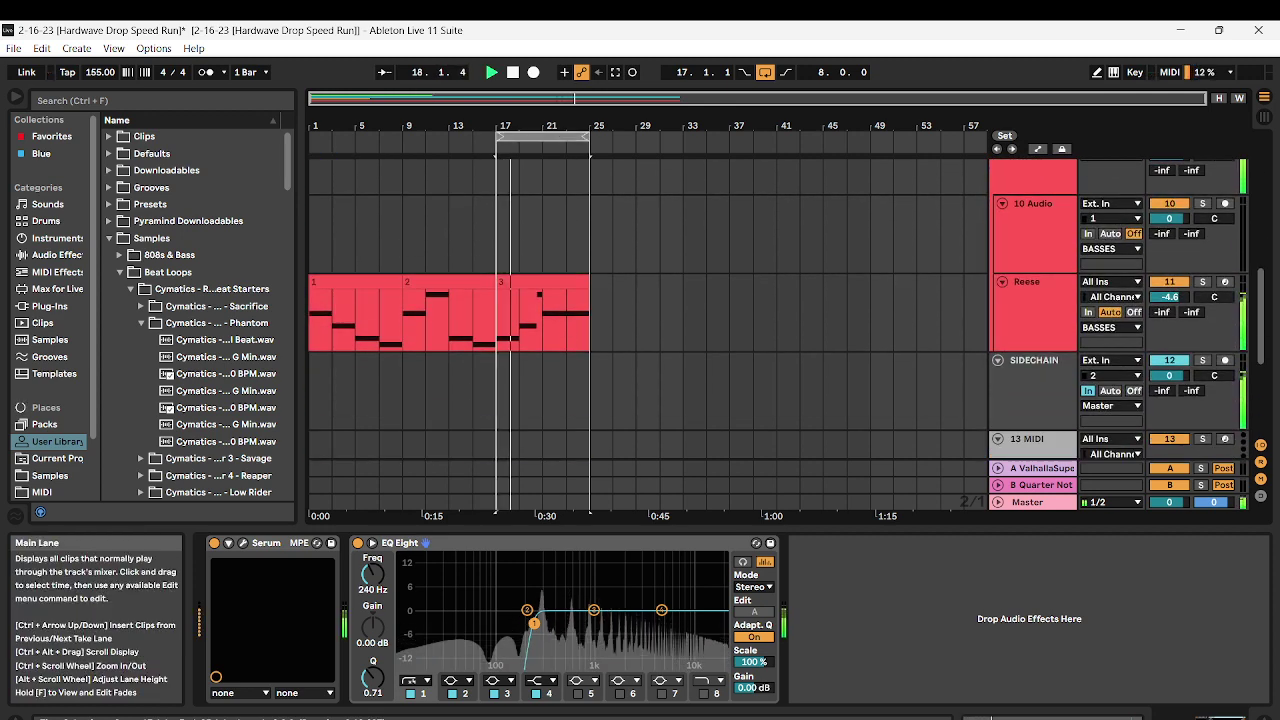
pyautogui.scroll(2, 545, 320)
pyautogui.scroll(1, 648, 334)
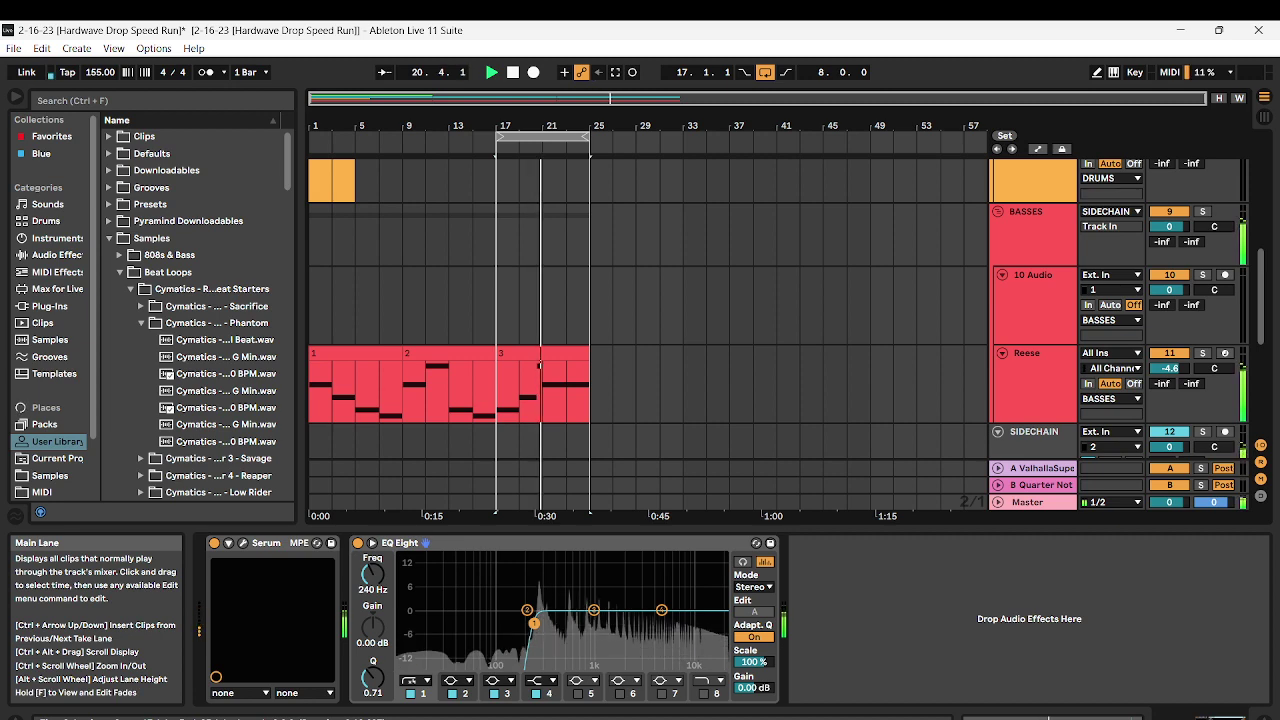
pyautogui.scroll(6, 648, 334)
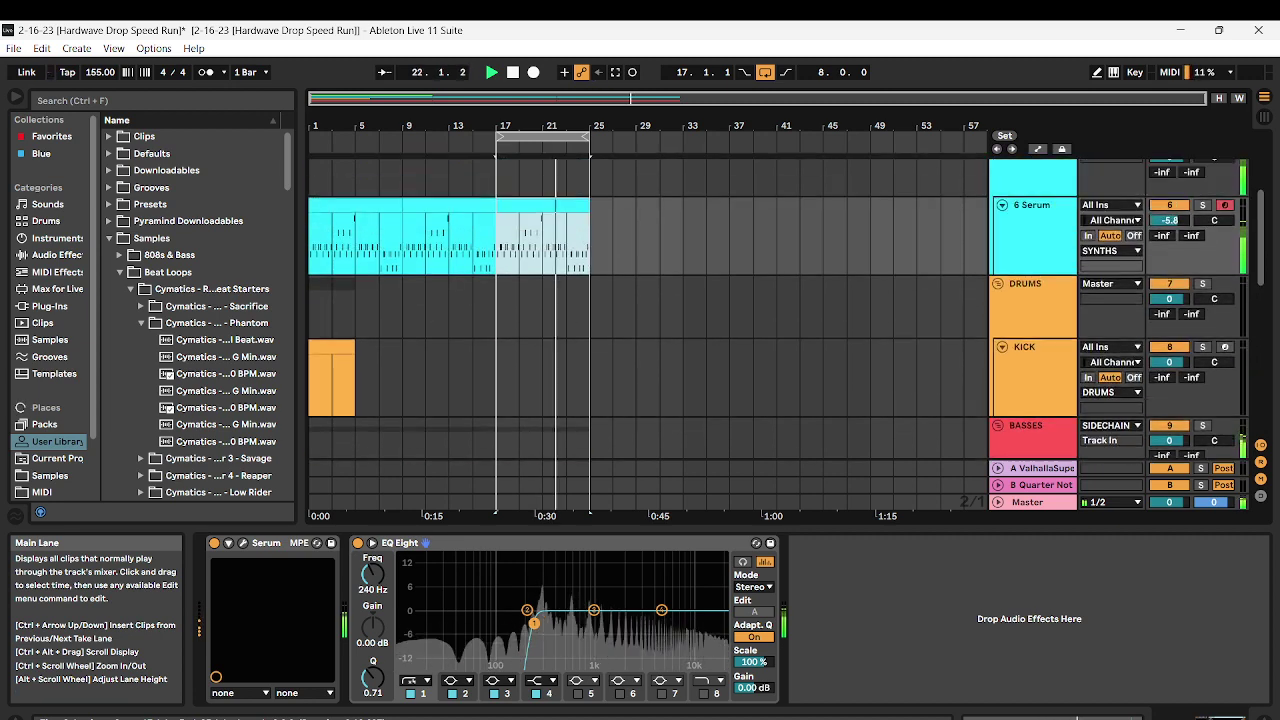
pyautogui.scroll(1, 648, 334)
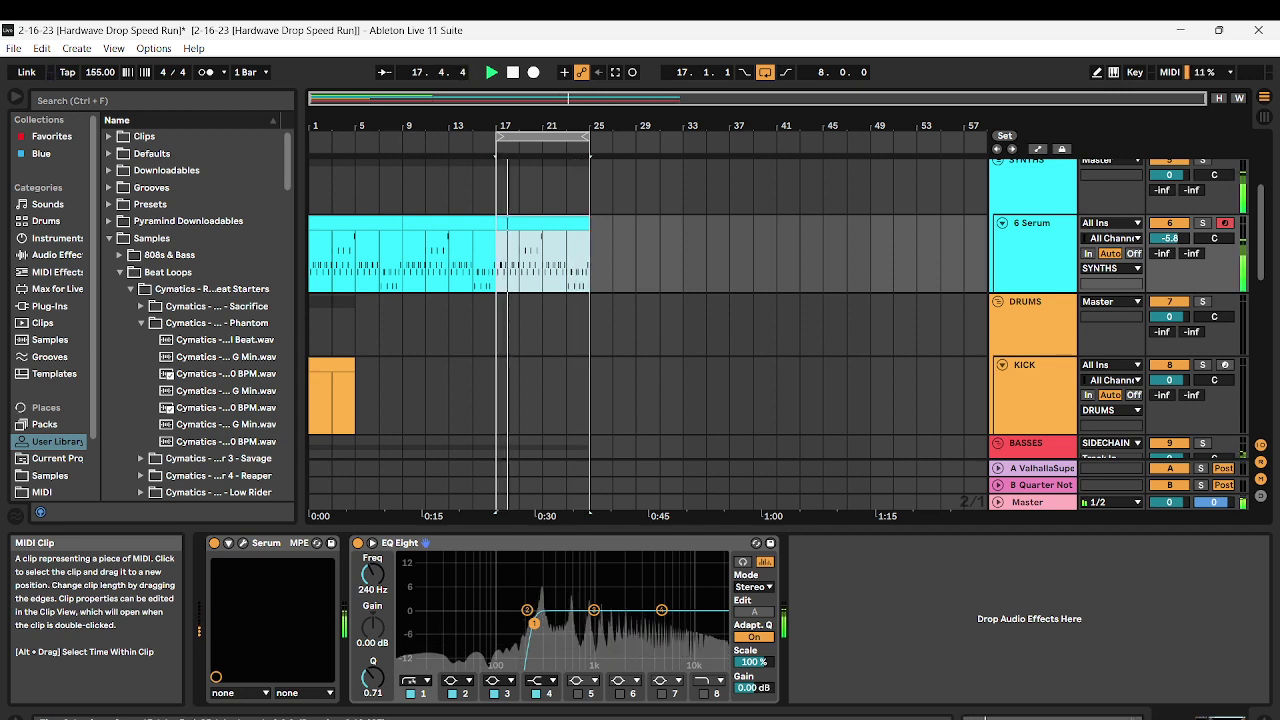
# Look over the arrangement from the piano and Serum clips down to the sidechain tracks, ending playback
pyautogui.click(356, 223)
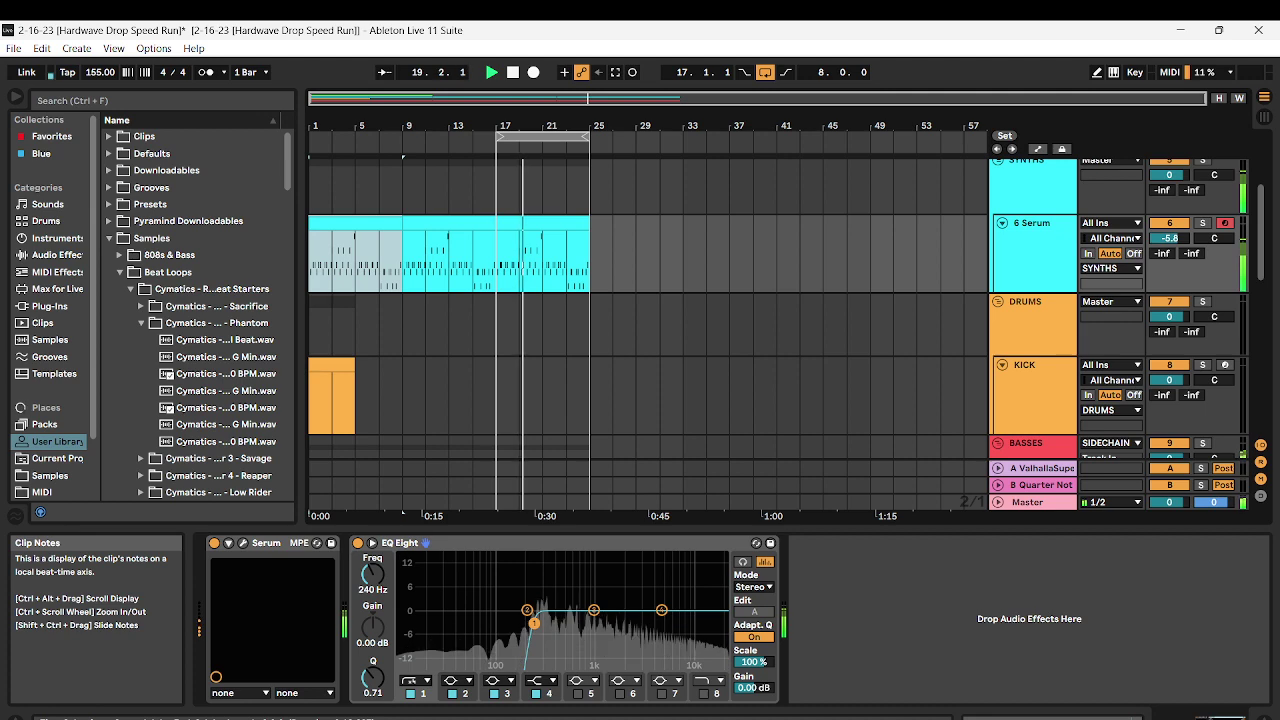
pyautogui.scroll(-8, 648, 334)
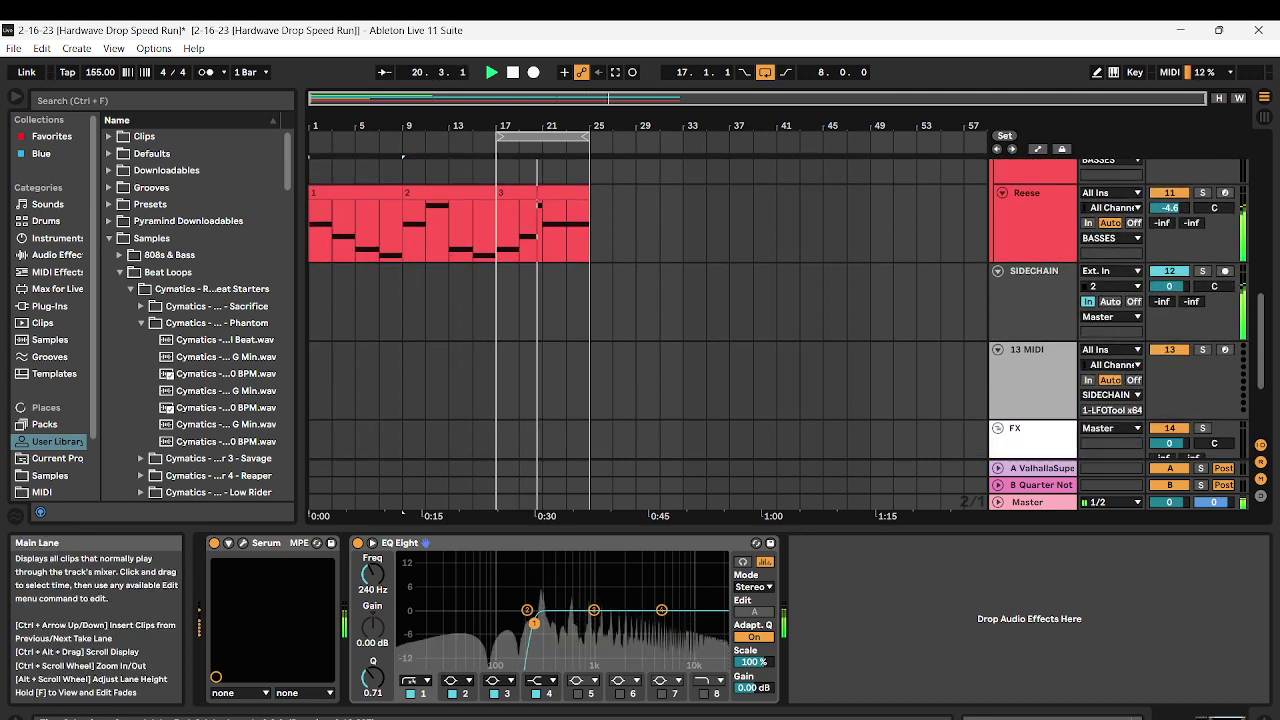
pyautogui.scroll(10, 540, 205)
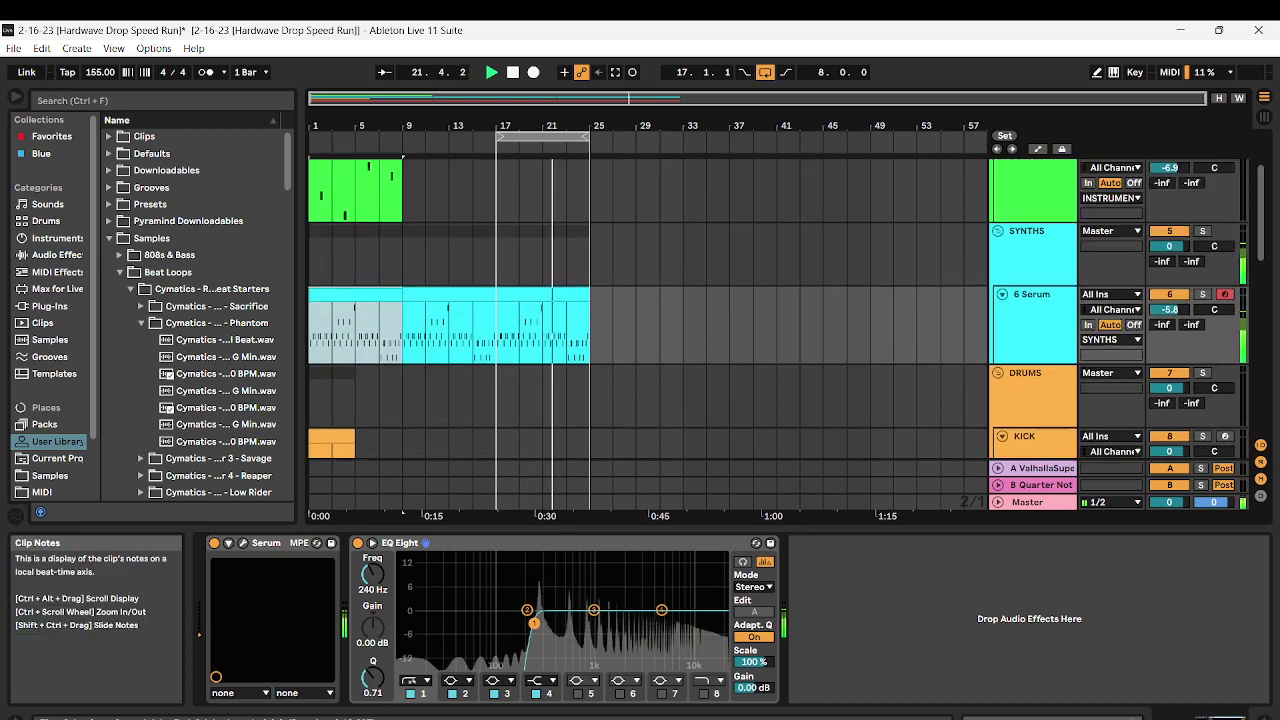
pyautogui.scroll(-6, 648, 334)
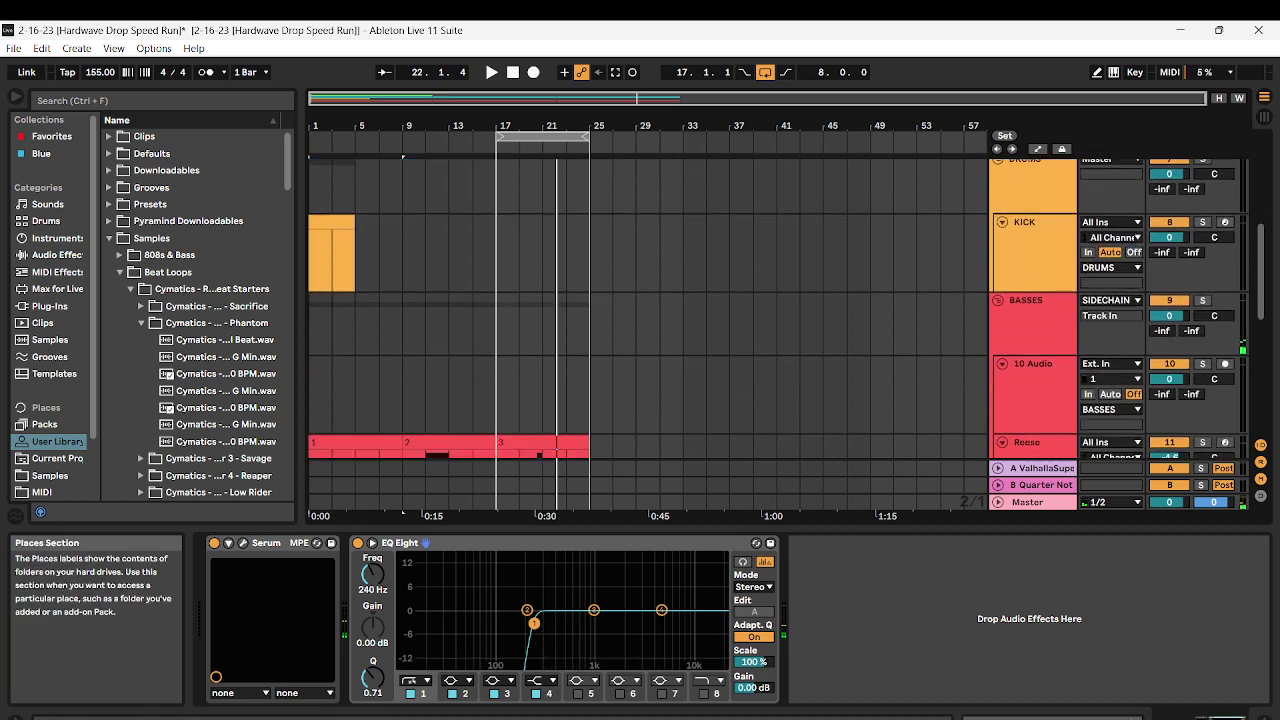
pyautogui.scroll(4, 648, 334)
pyautogui.scroll(-6, 648, 334)
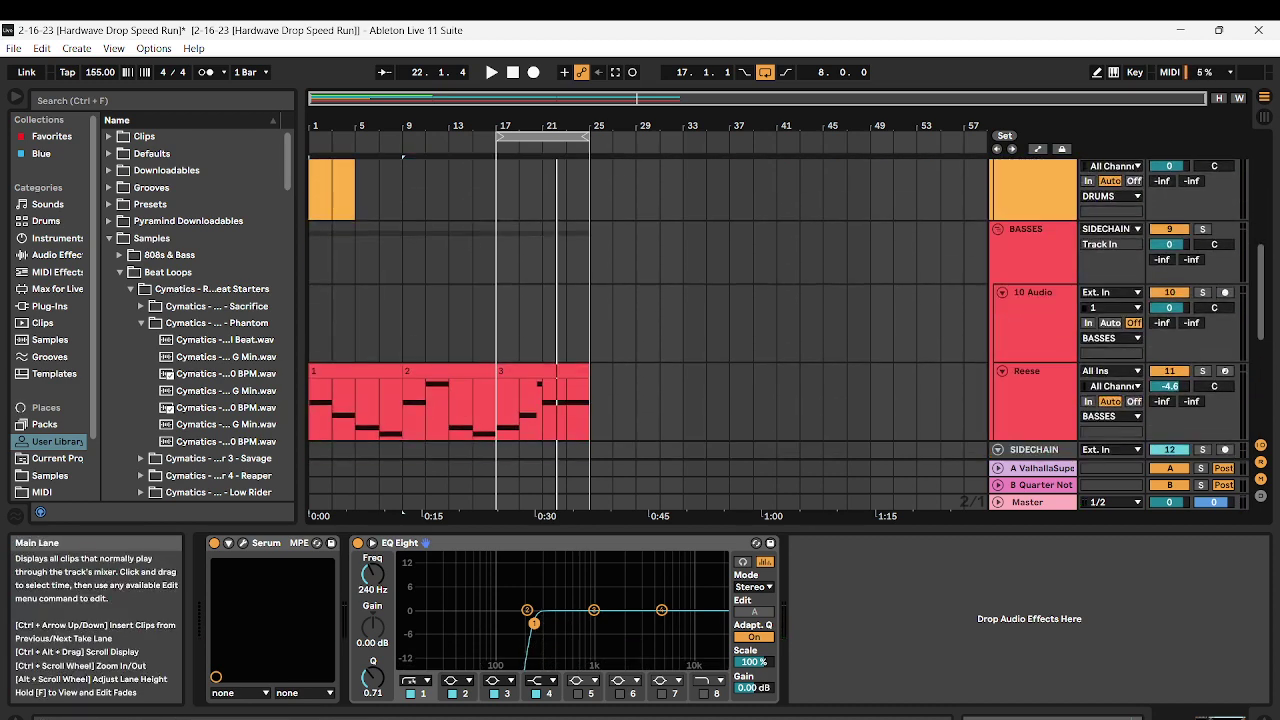
pyautogui.scroll(10, 648, 334)
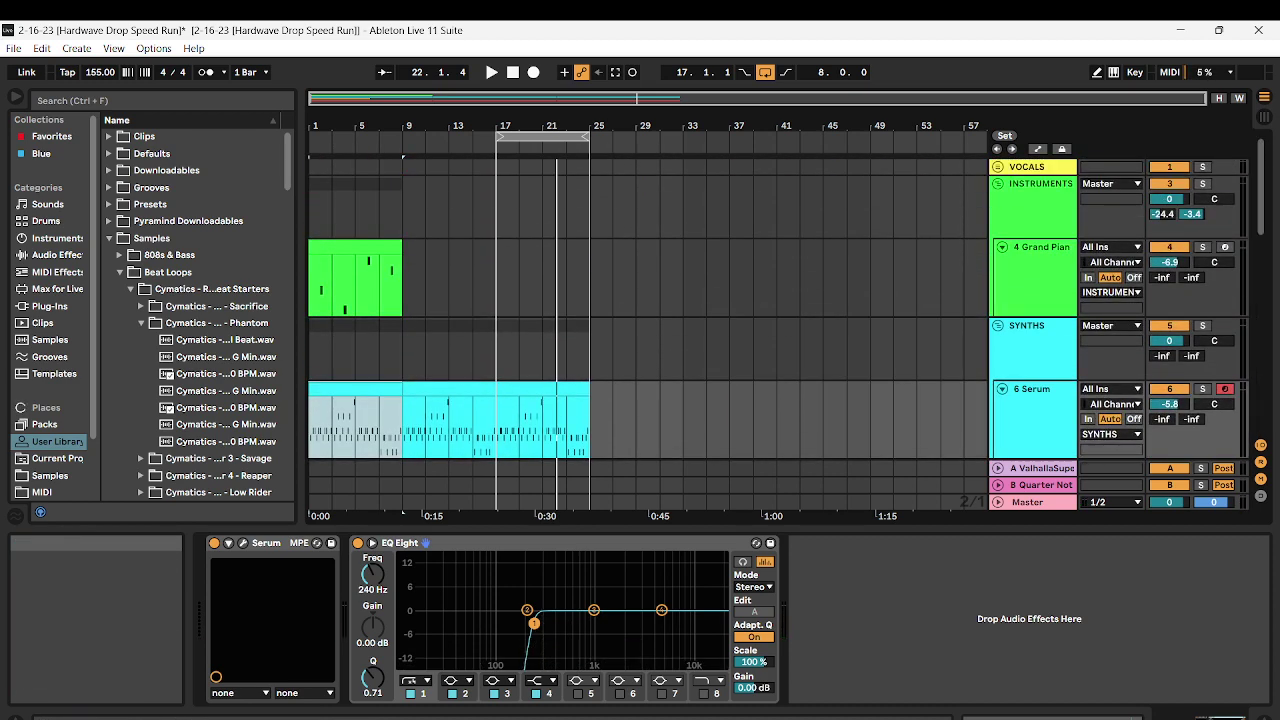
# Rename the 6 Serum track in the SYNTHS group as Arp Lead
pyautogui.scroll(-2, 1035, 328)
pyautogui.click(1035, 328)
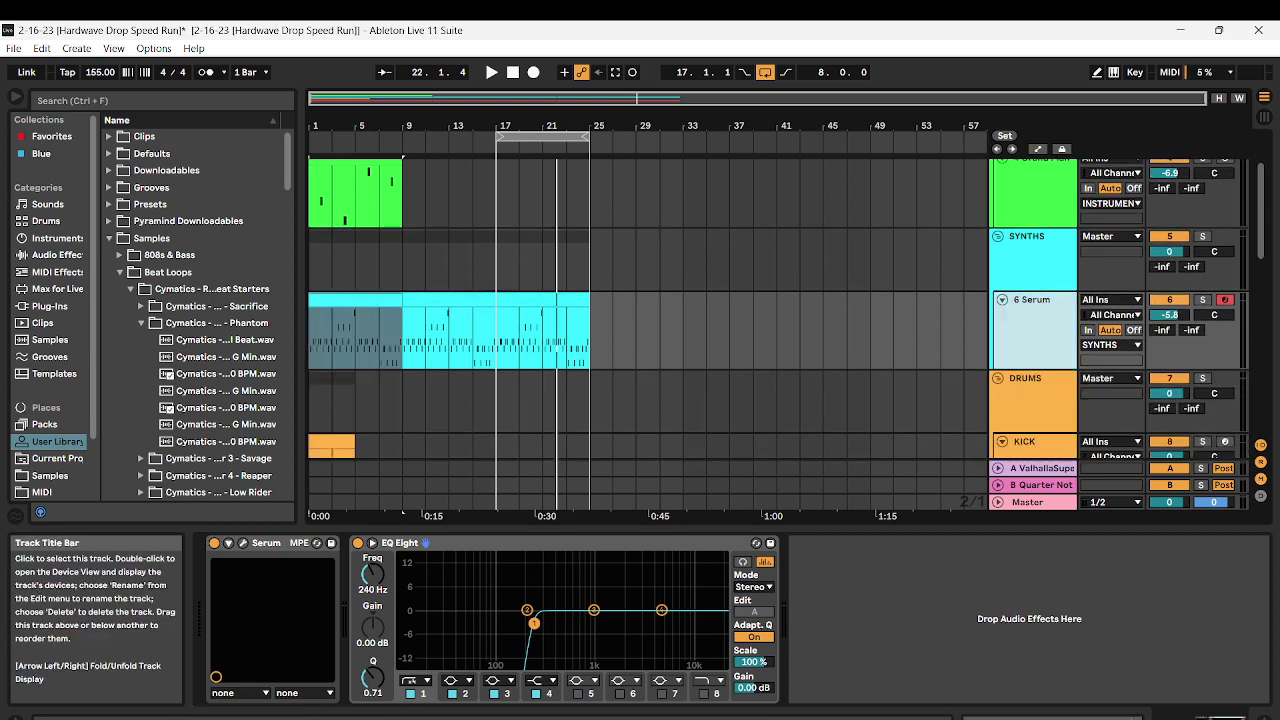
pyautogui.rightClick(1035, 327)
pyautogui.click(1068, 374)
# Insert a new MIDI track below Arp Lead in the SYNTHS group and rename it Pad
pyautogui.rightClick(1038, 338)
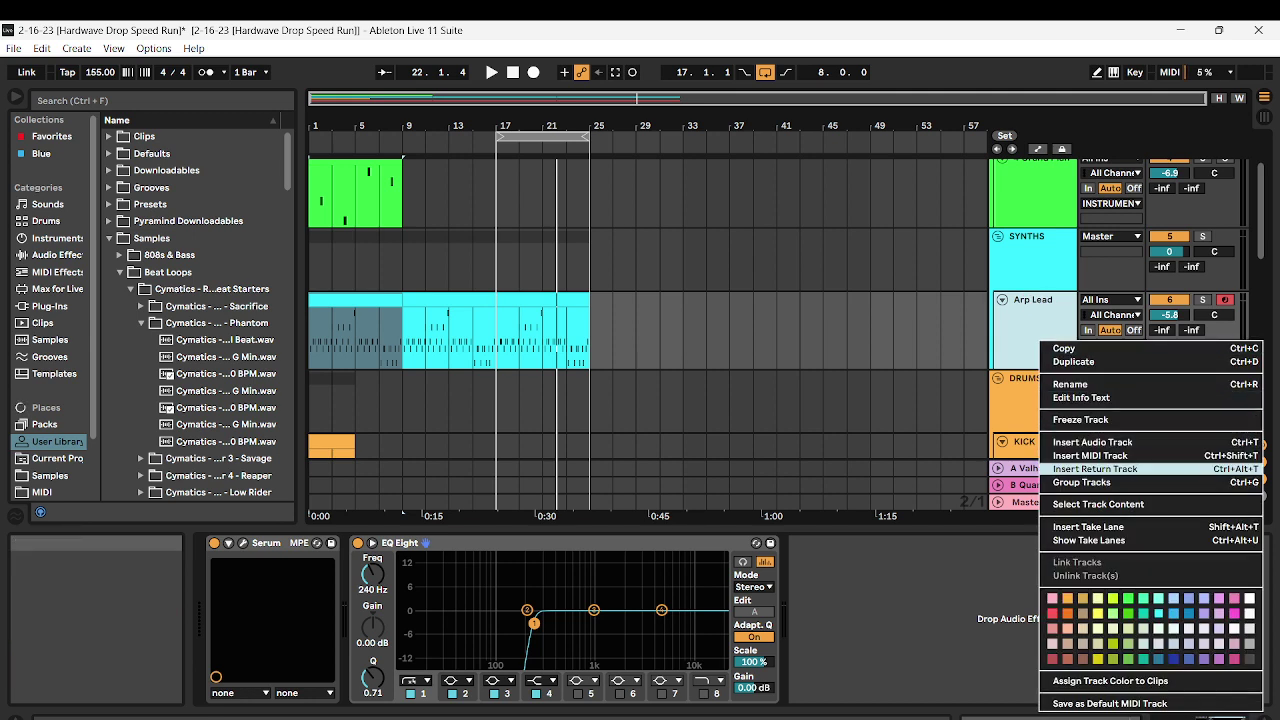
pyautogui.click(1090, 455)
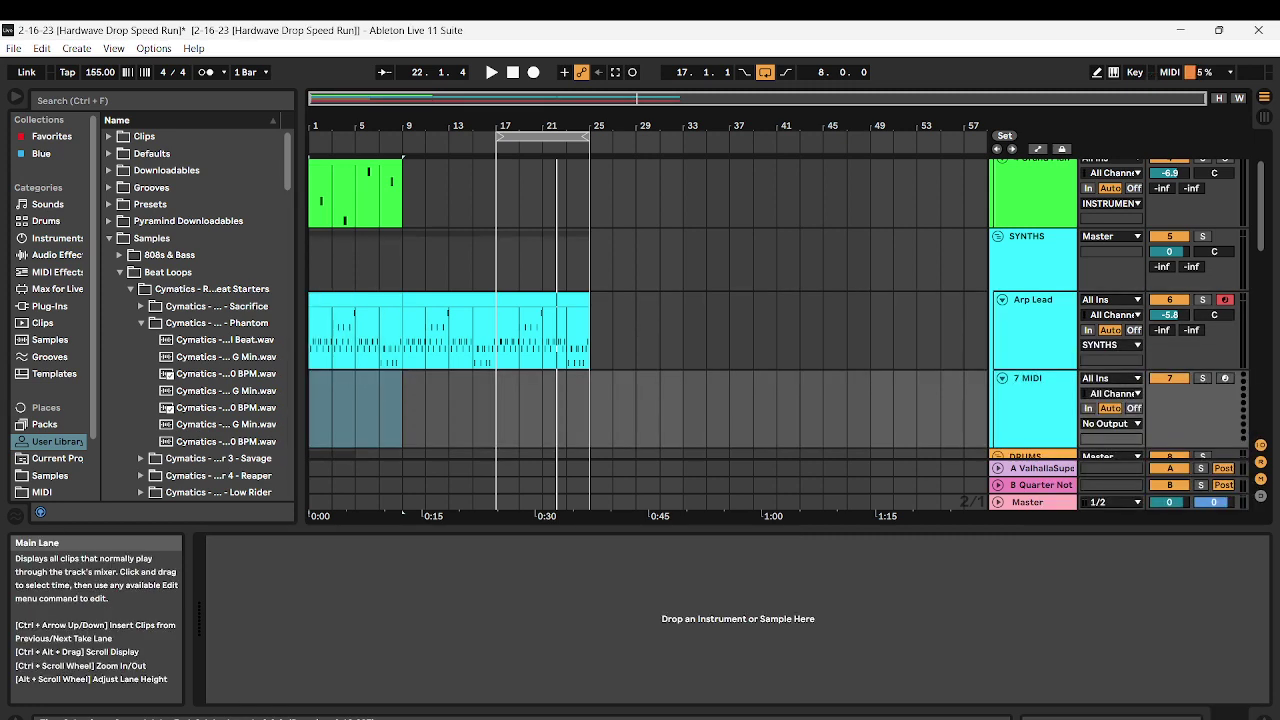
pyautogui.scroll(-3, 650, 310)
pyautogui.rightClick(1041, 243)
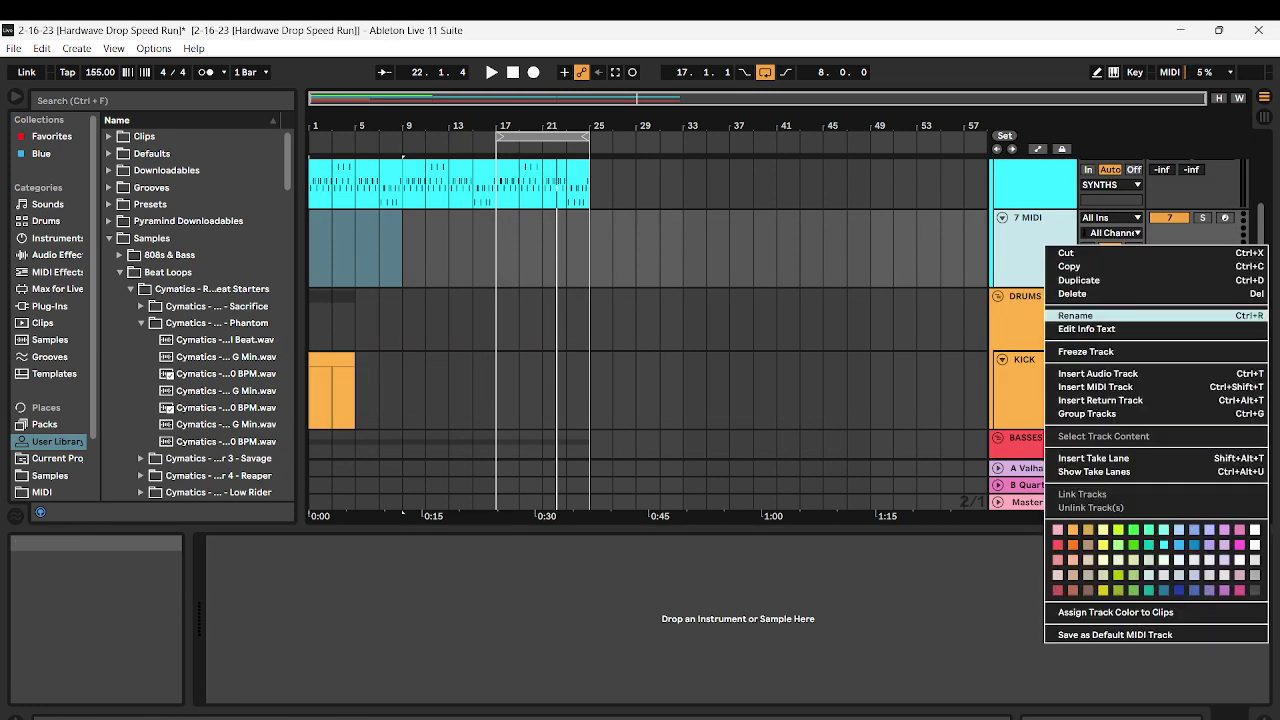
pyautogui.click(1080, 317)
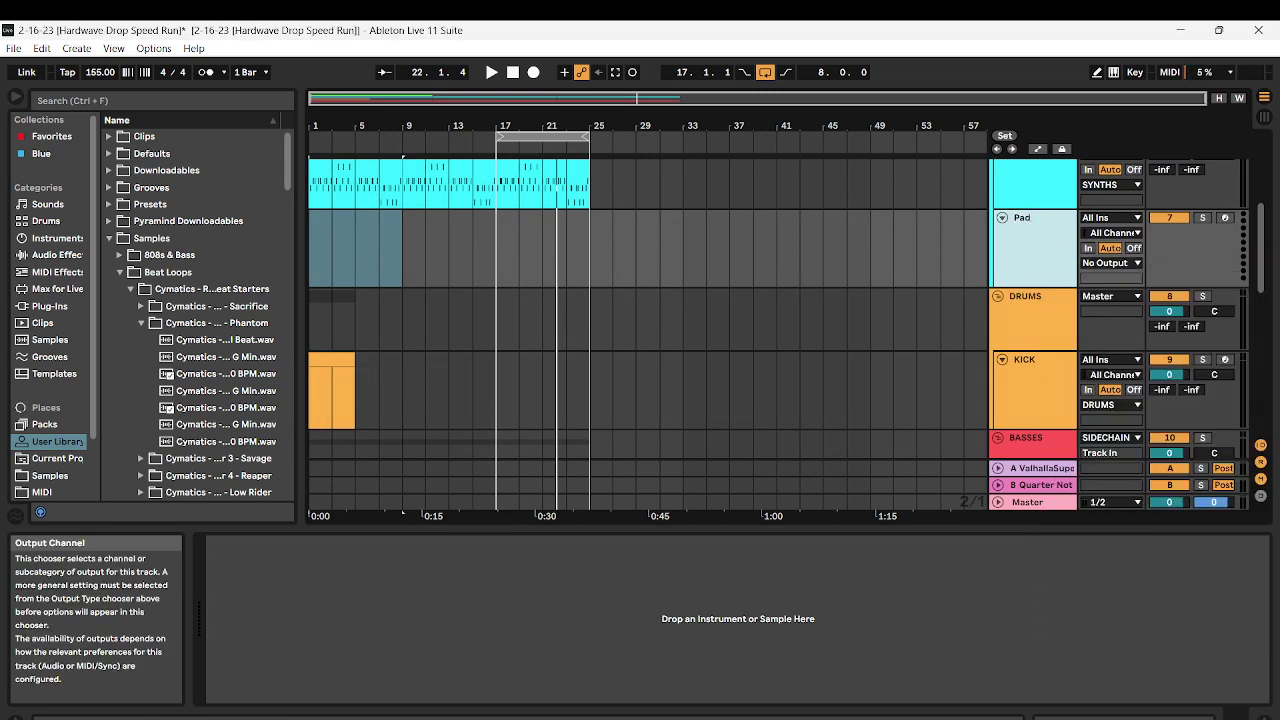
# Select all three Reese MIDI clips spanning bars 1 to 24
pyautogui.scroll(-5, 450, 360)
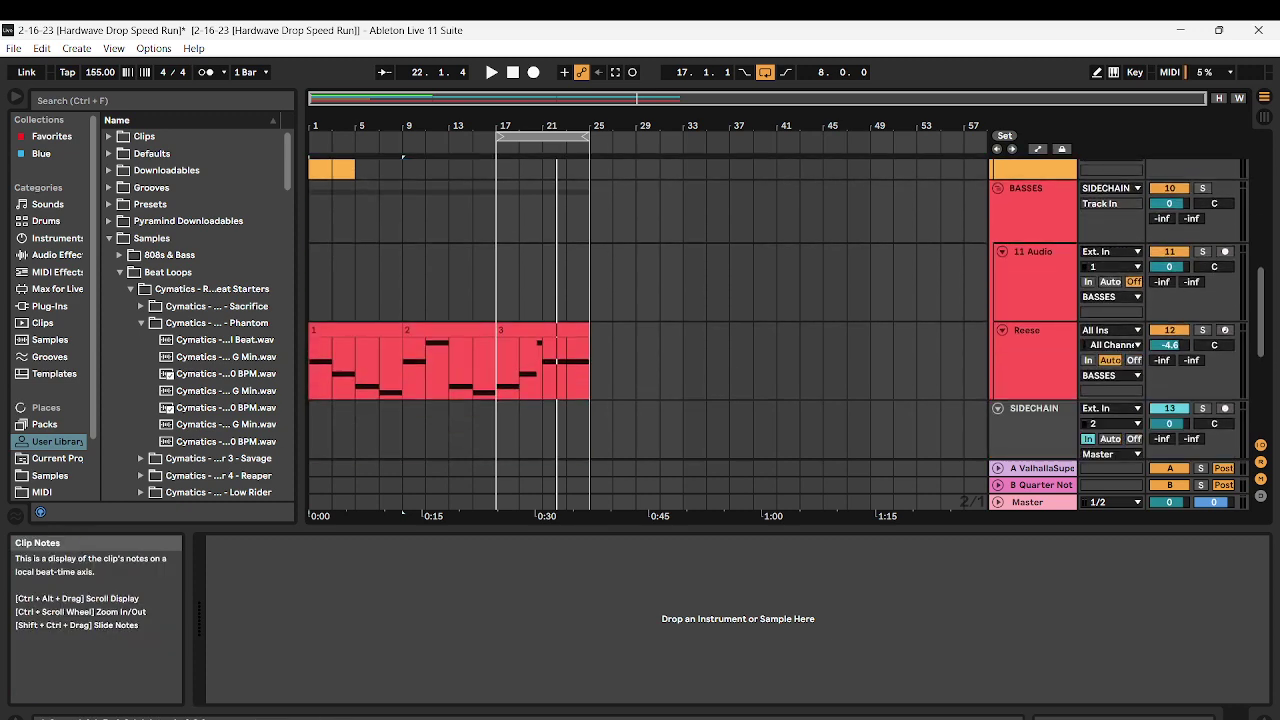
pyautogui.scroll(3, 450, 360)
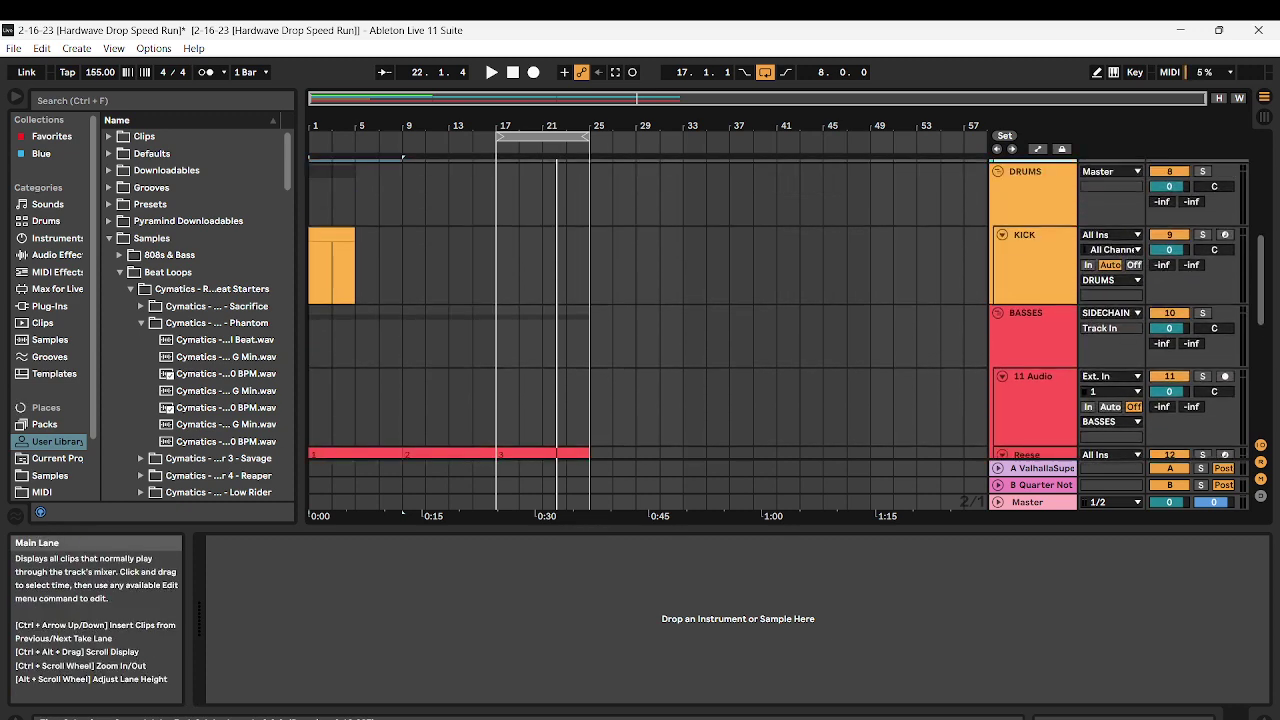
pyautogui.scroll(-2, 450, 360)
pyautogui.click(356, 366)
pyautogui.keyDown('shift'); pyautogui.click(540, 366); pyautogui.keyUp('shift')
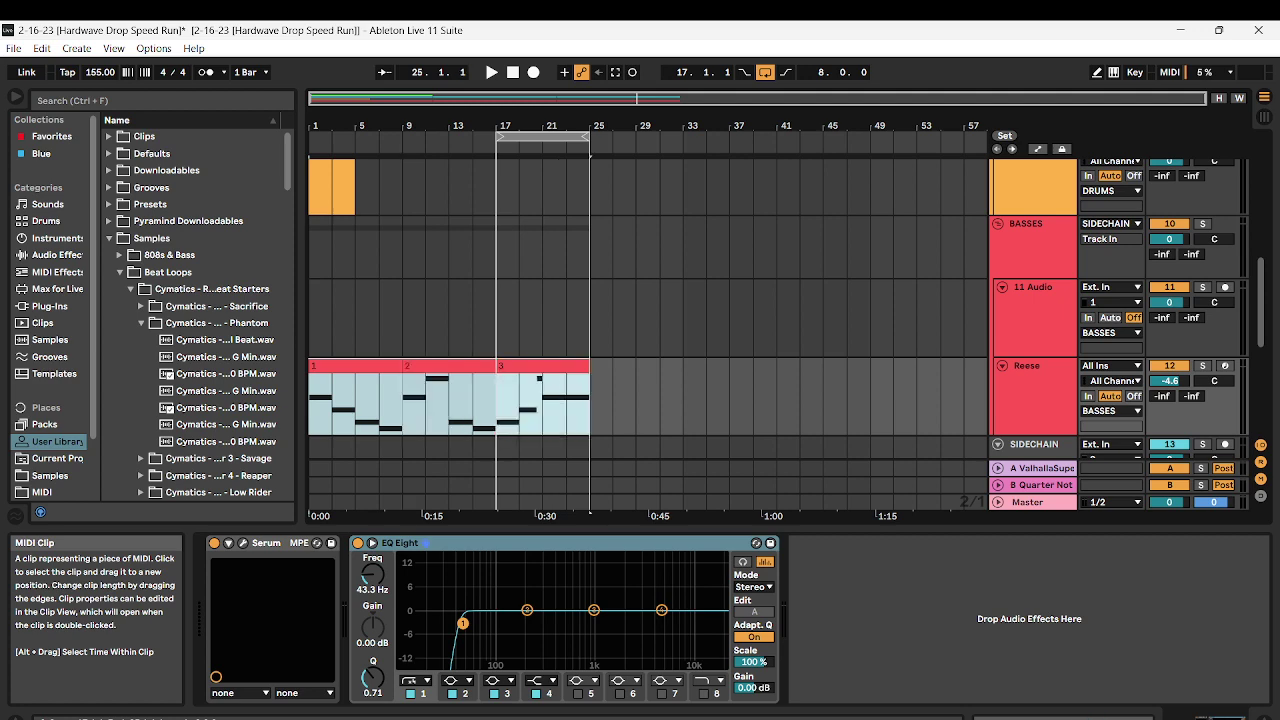
# Copy the three Reese MIDI clips onto the Pad track and load the Serum VST3 instrument on that track
pyautogui.moveTo(540, 366); pyautogui.dragTo(540, 232)
pyautogui.click(1036, 228)
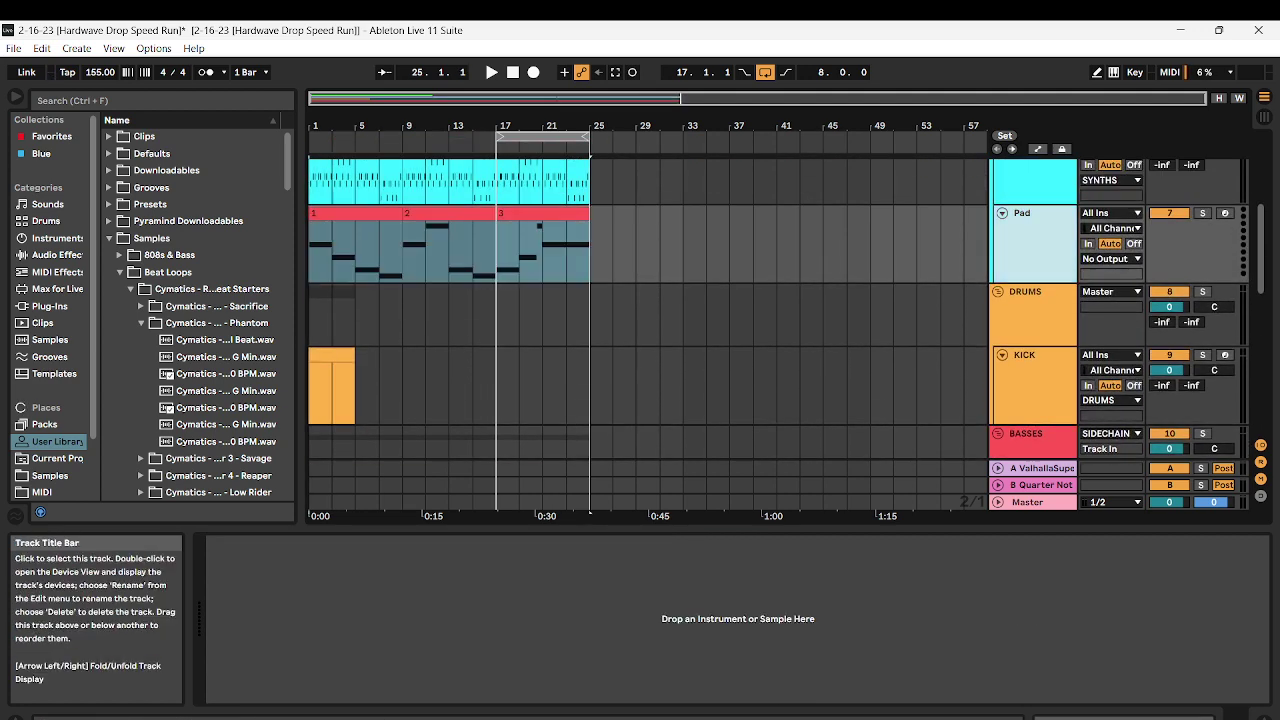
pyautogui.click(50, 306)
pyautogui.click(162, 101)
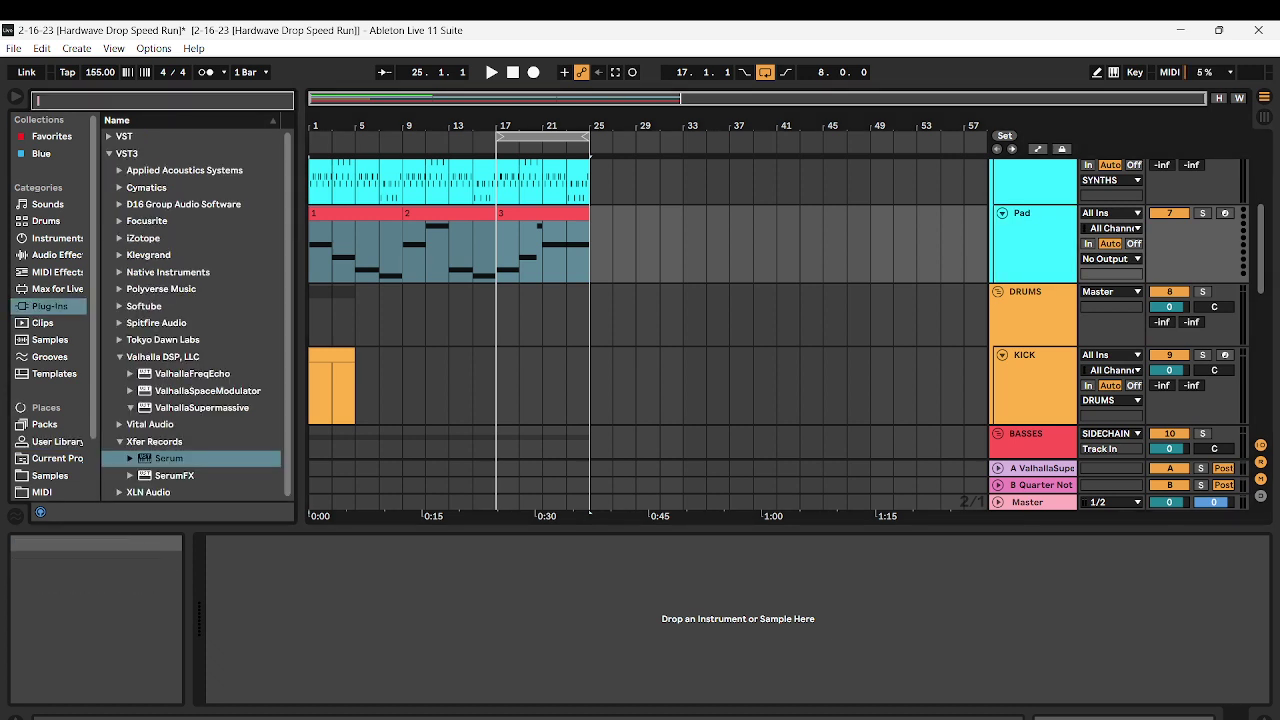
pyautogui.write('serum')
pyautogui.press('Down')
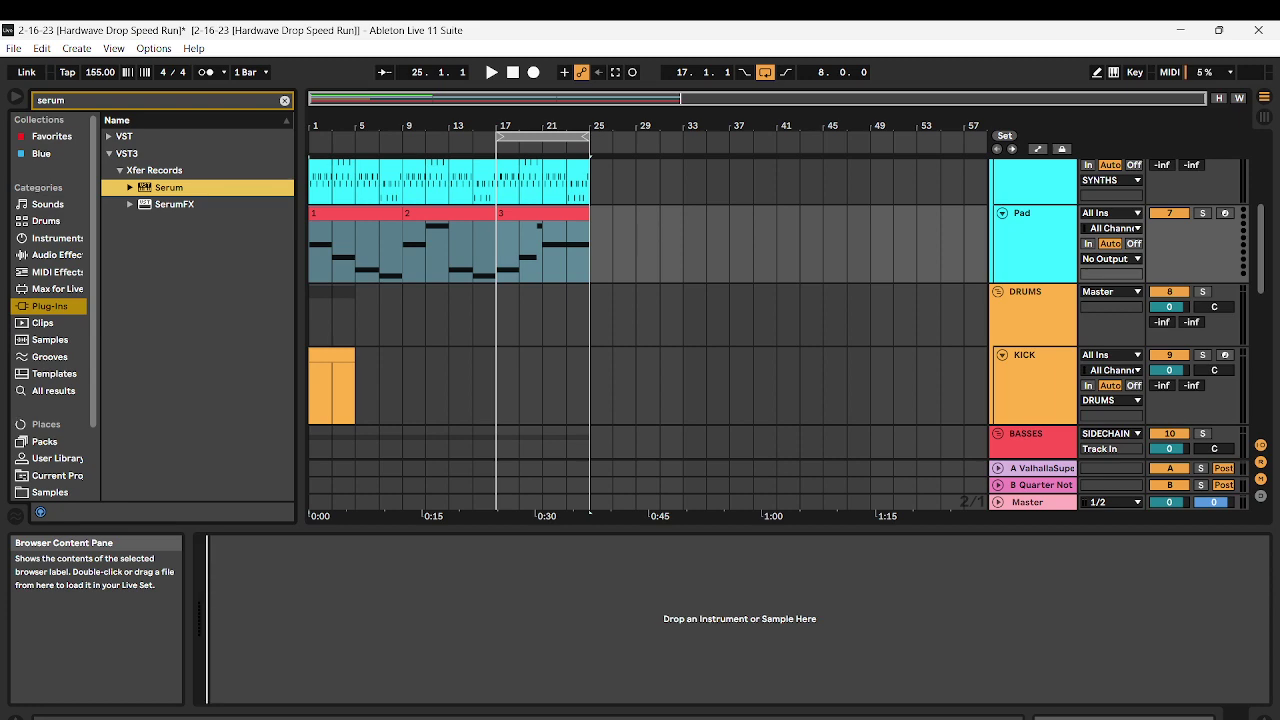
pyautogui.press('Return')
pyautogui.moveTo(400, 121); pyautogui.dragTo(394, 323)
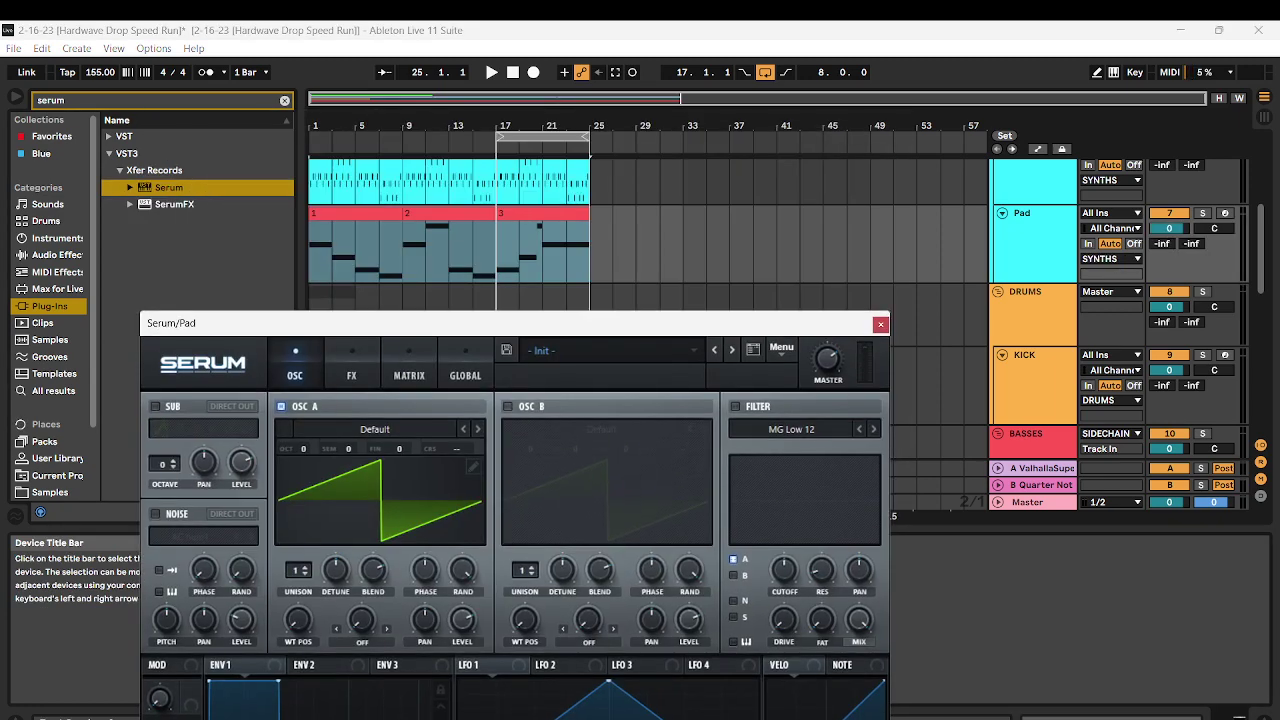
# Solo and audition the Pad track, and raise all notes of its first clip by one octave
pyautogui.press('space')
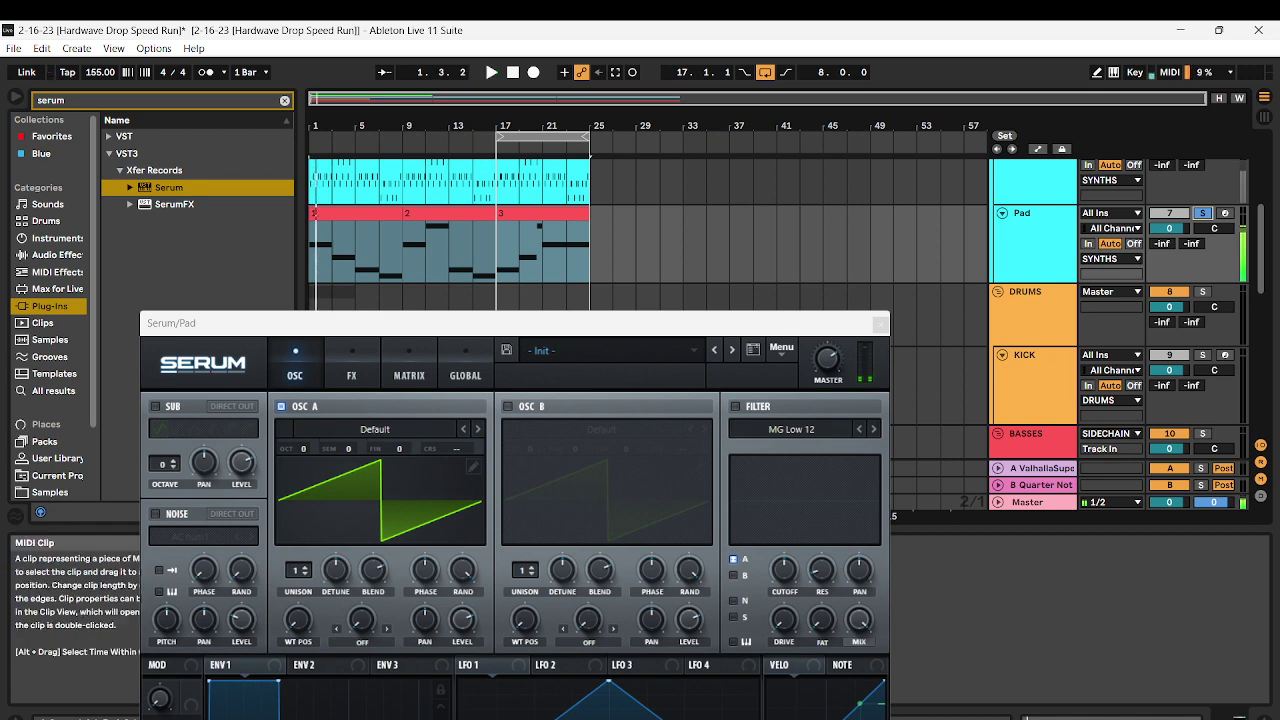
pyautogui.press('space')
pyautogui.doubleClick(370, 213)
pyautogui.click(450, 323)
pyautogui.click(880, 324)
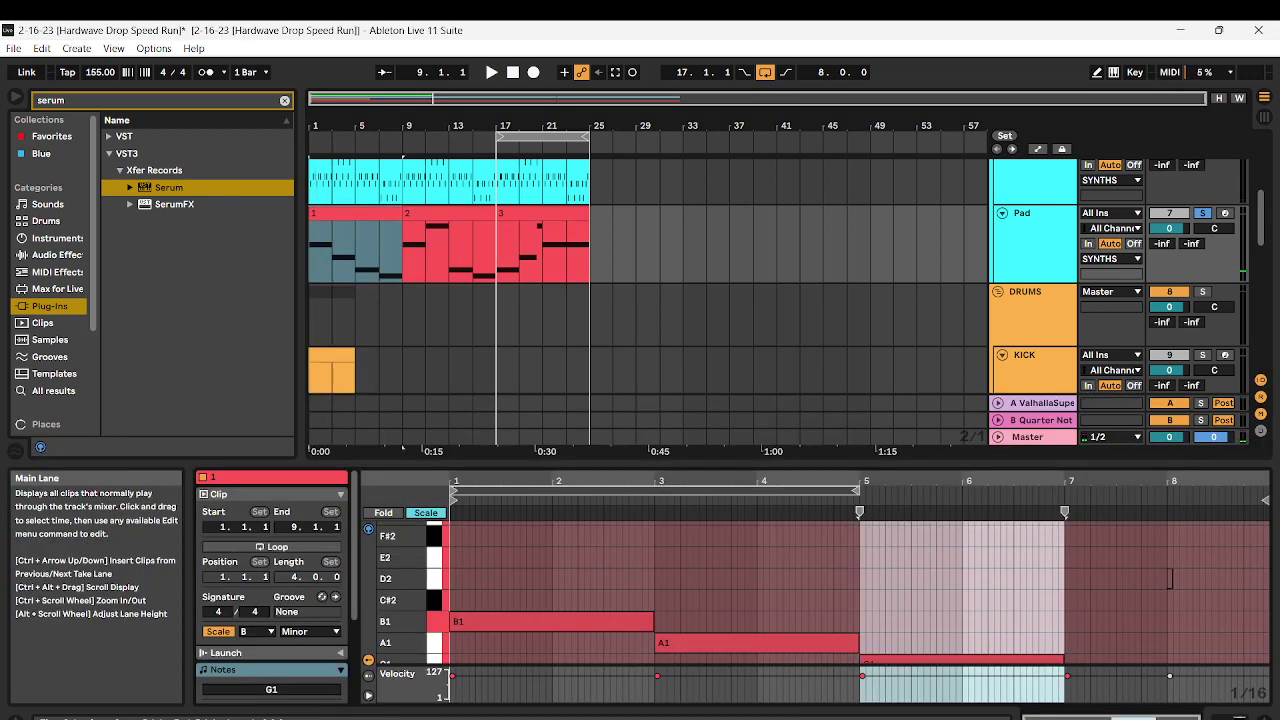
pyautogui.click(764, 580)
pyautogui.hotkey('ctrl', 'a')
pyautogui.hotkey('shift', 'Up')
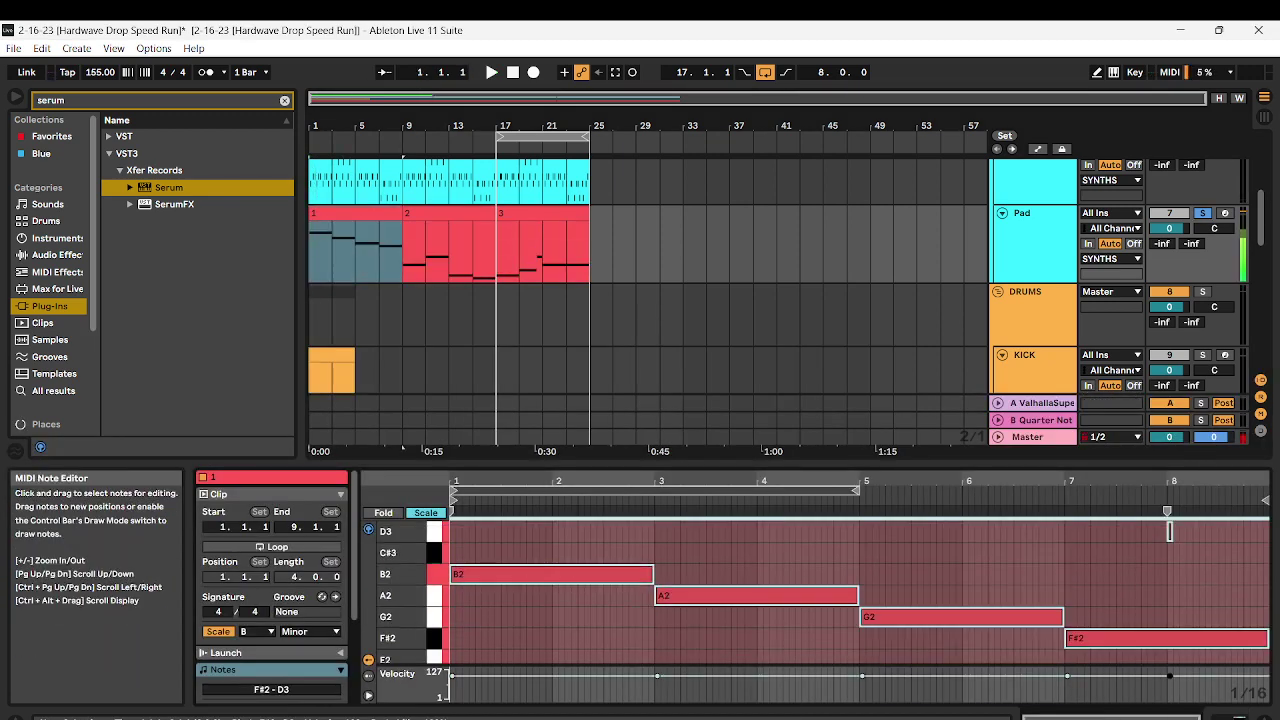
# Set the Pad track's volume to -2.6 dB and transpose the first clip's notes up another octave, checking by playback
pyautogui.click(1169, 228)
pyautogui.click(539, 625)
pyautogui.hotkey('ctrl', 'a')
pyautogui.hotkey('shift', 'Up')
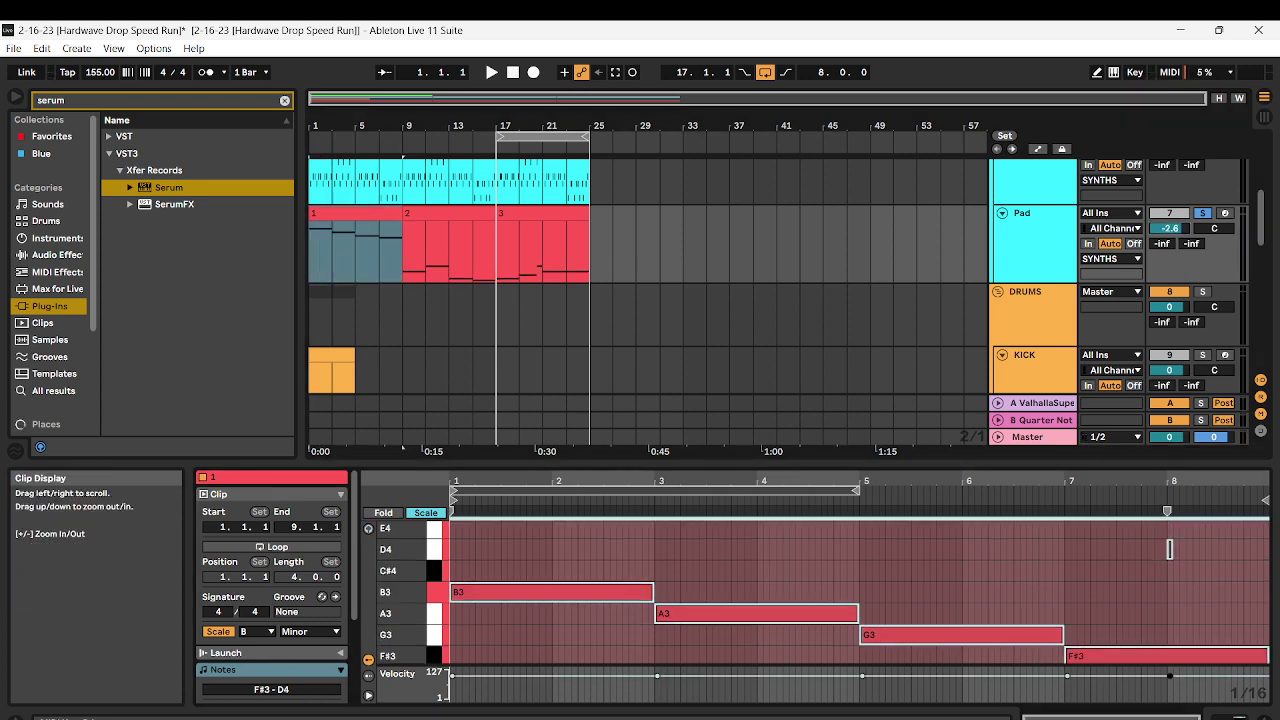
pyautogui.click(369, 529)
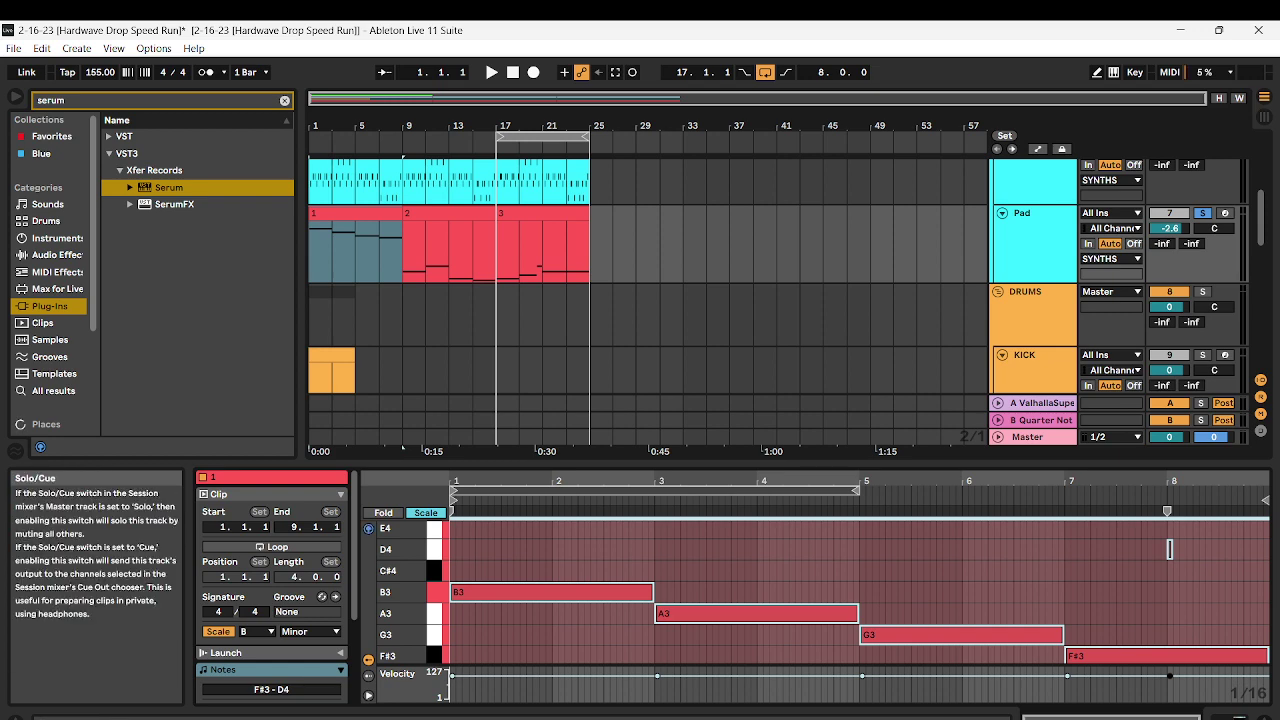
pyautogui.press('space')
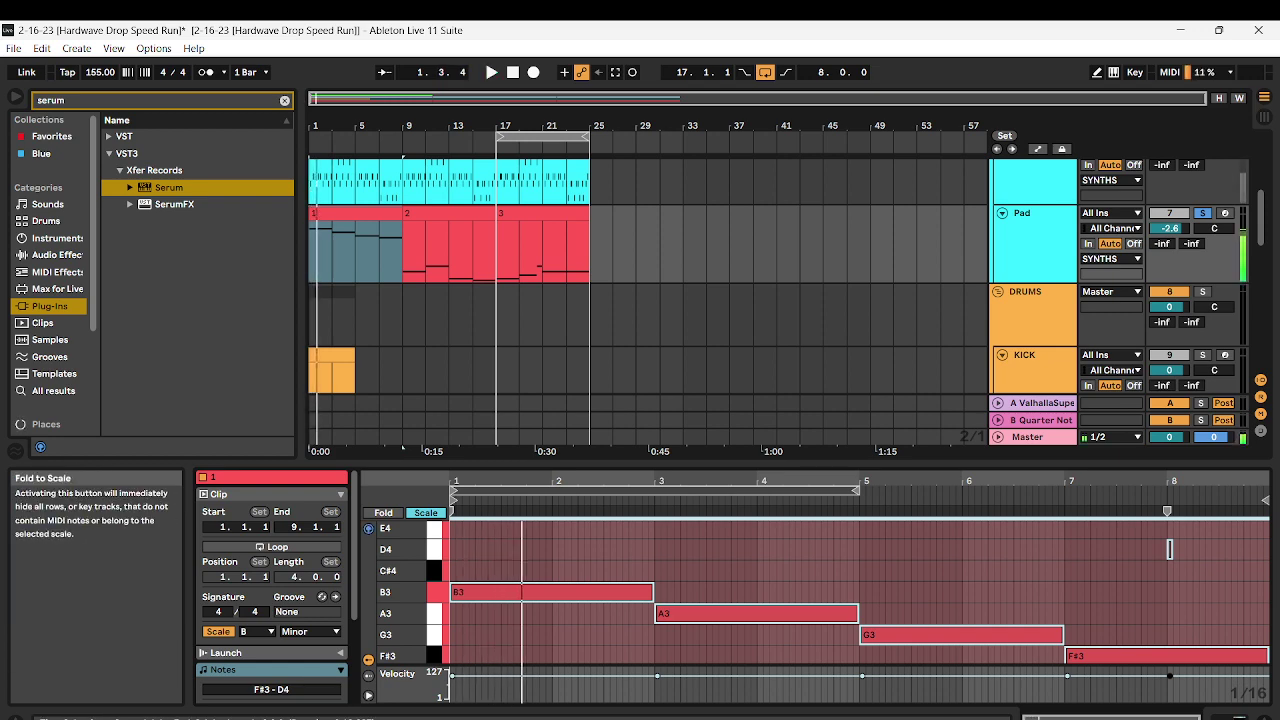
pyautogui.press('space')
# Shape Env 1 in the Pad's Serum with 1.95 s attack, 1.52 s decay, -5.6 dB sustain and 2.42 s release
pyautogui.click(1035, 232)
pyautogui.doubleClick(1035, 232)
pyautogui.click(233, 543)
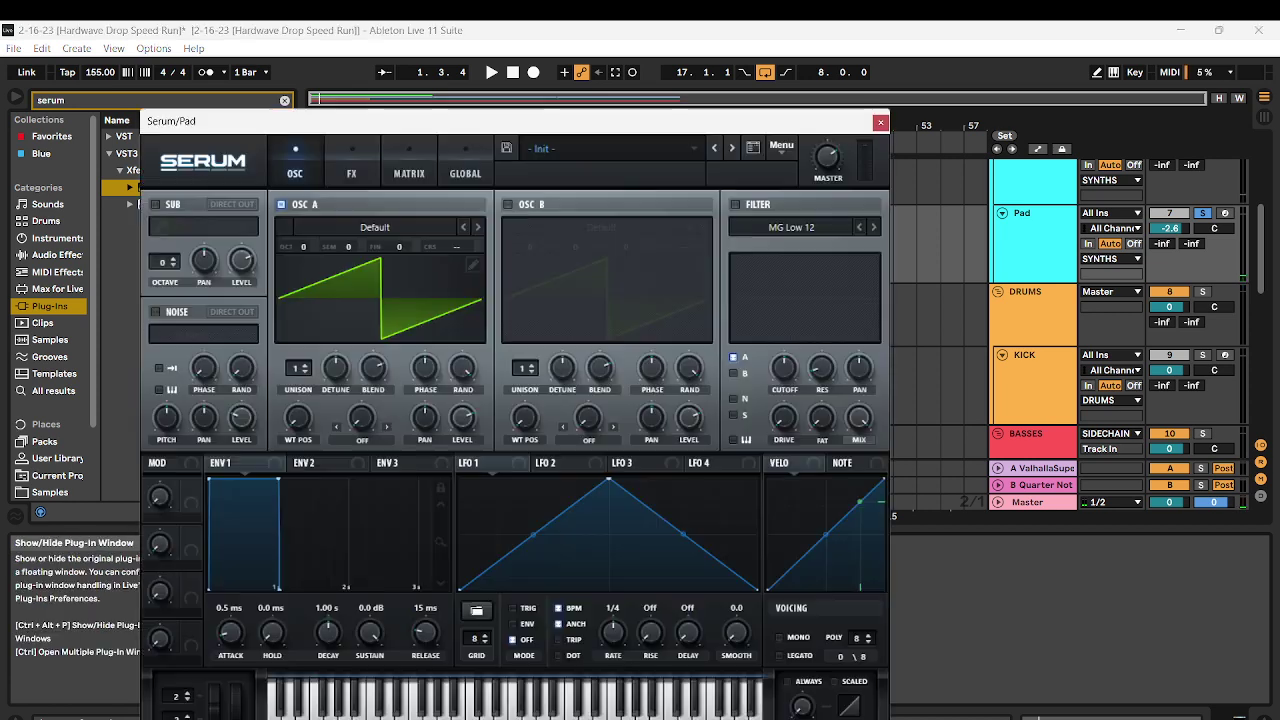
pyautogui.moveTo(231, 632); pyautogui.dragTo(231, 550)
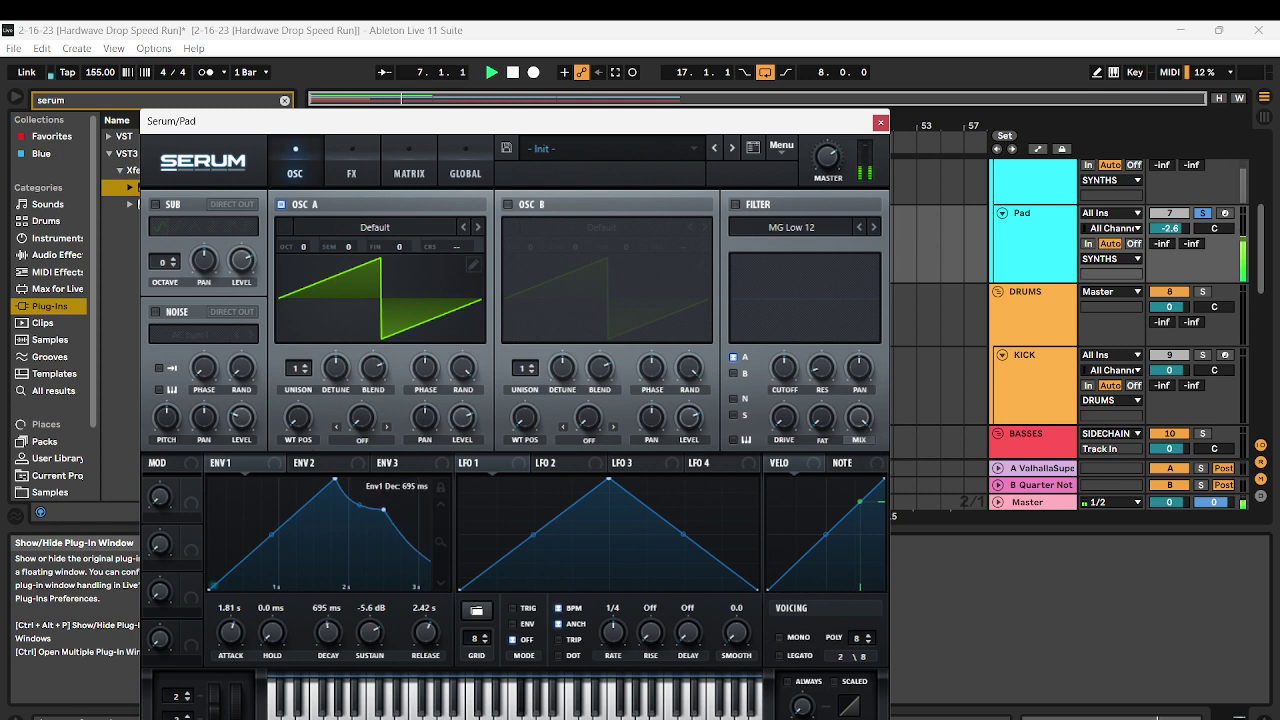
pyautogui.moveTo(376, 510); pyautogui.dragTo(429, 510)
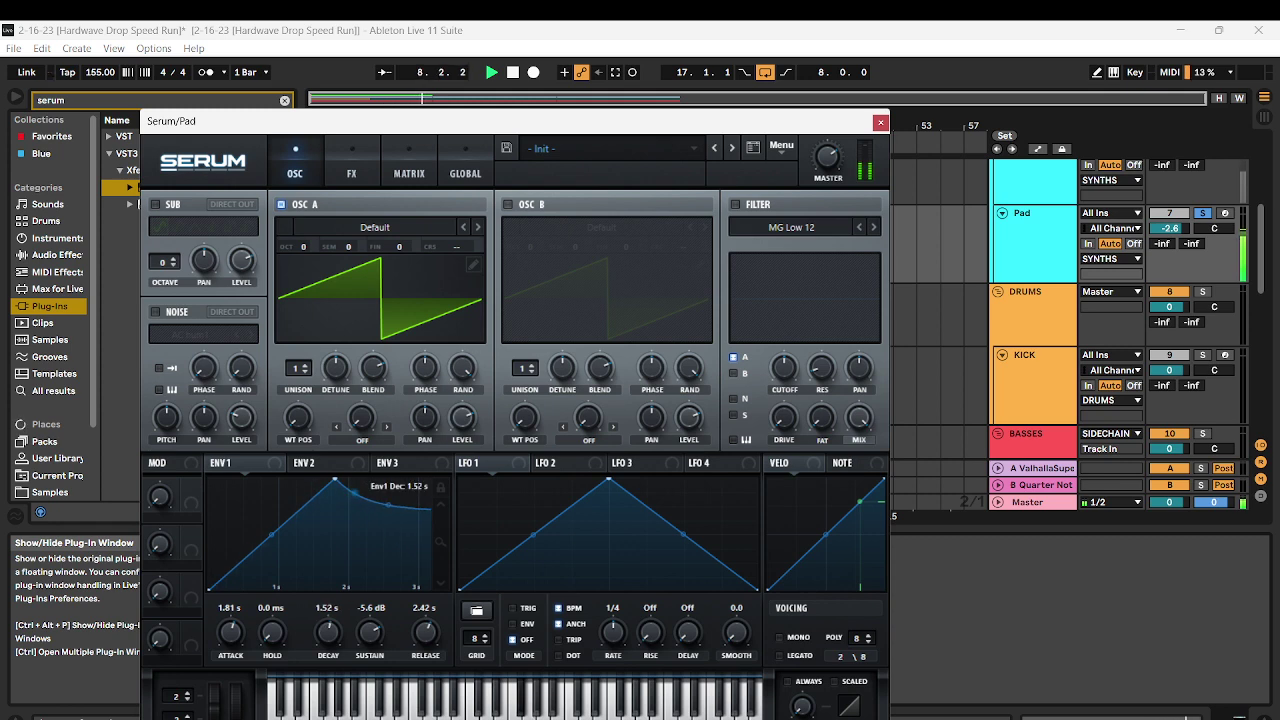
pyautogui.moveTo(335, 480); pyautogui.dragTo(345, 480)
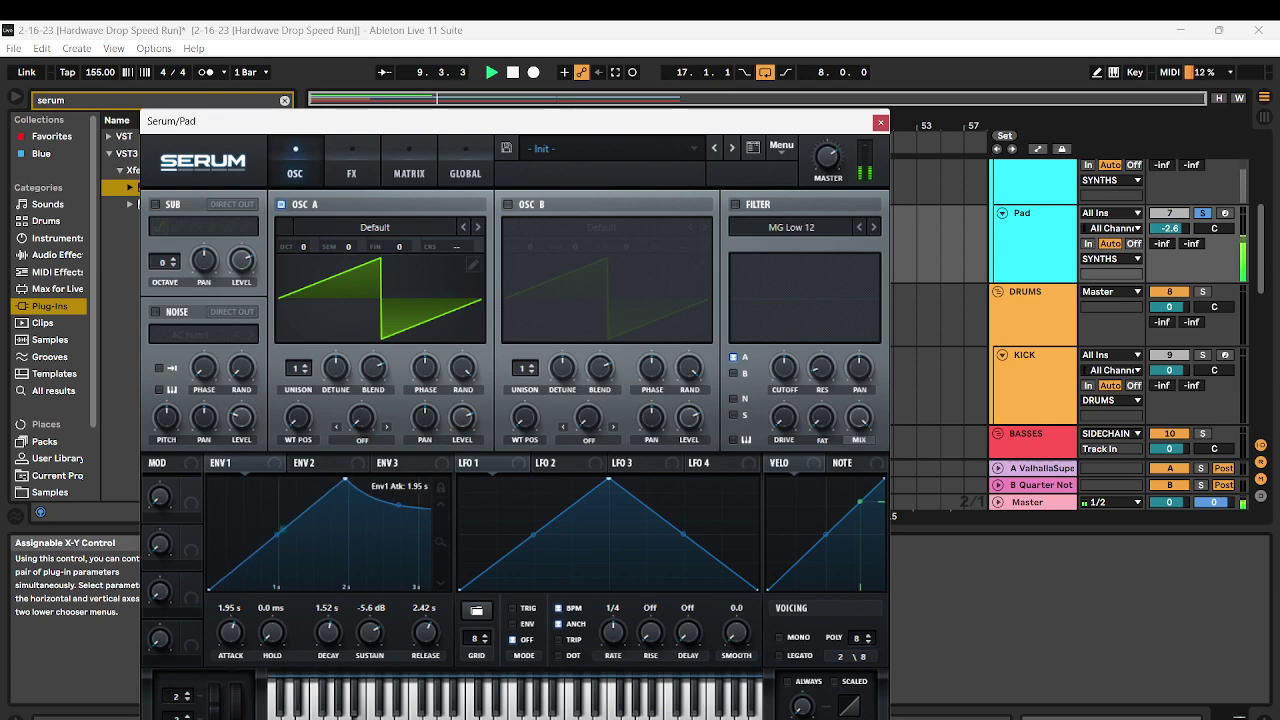
# Move the eight-bar arrangement loop to start at bar 1 and audition the Pad from there
pyautogui.moveTo(504, 121); pyautogui.dragTo(533, 463)
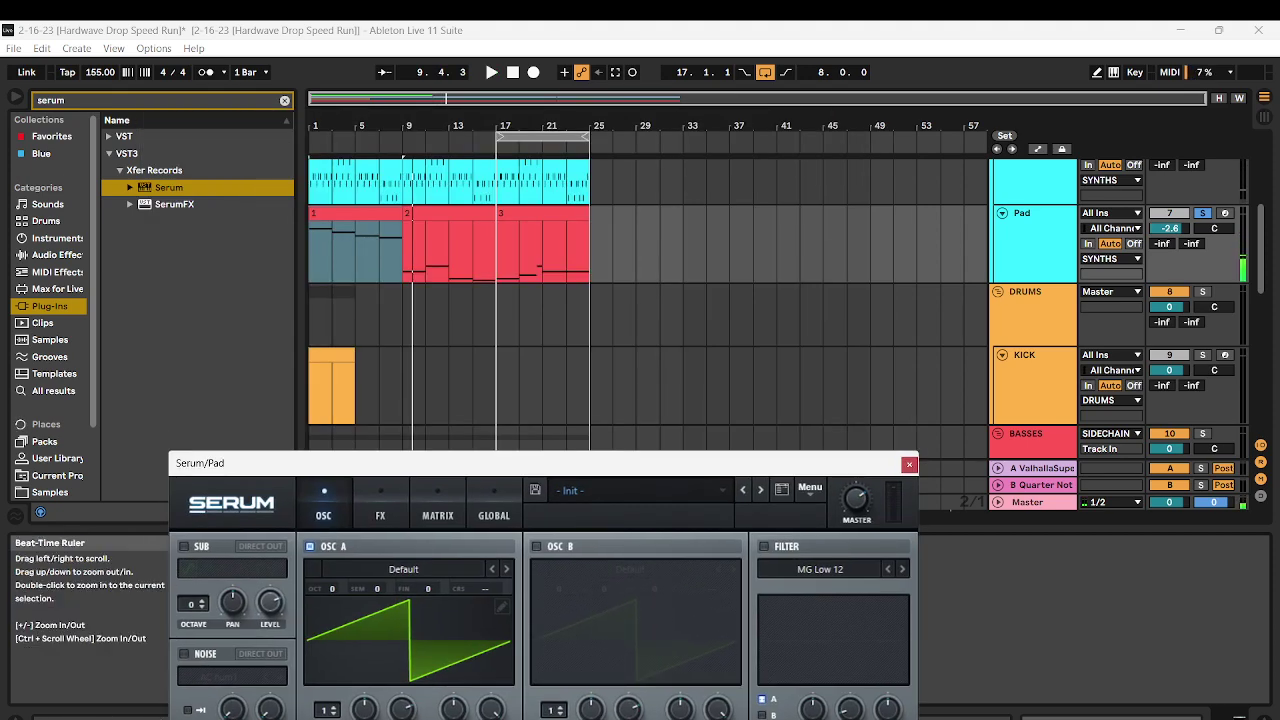
pyautogui.moveTo(543, 137); pyautogui.dragTo(355, 137)
pyautogui.press('space')
pyautogui.moveTo(440, 463); pyautogui.dragTo(427, 207)
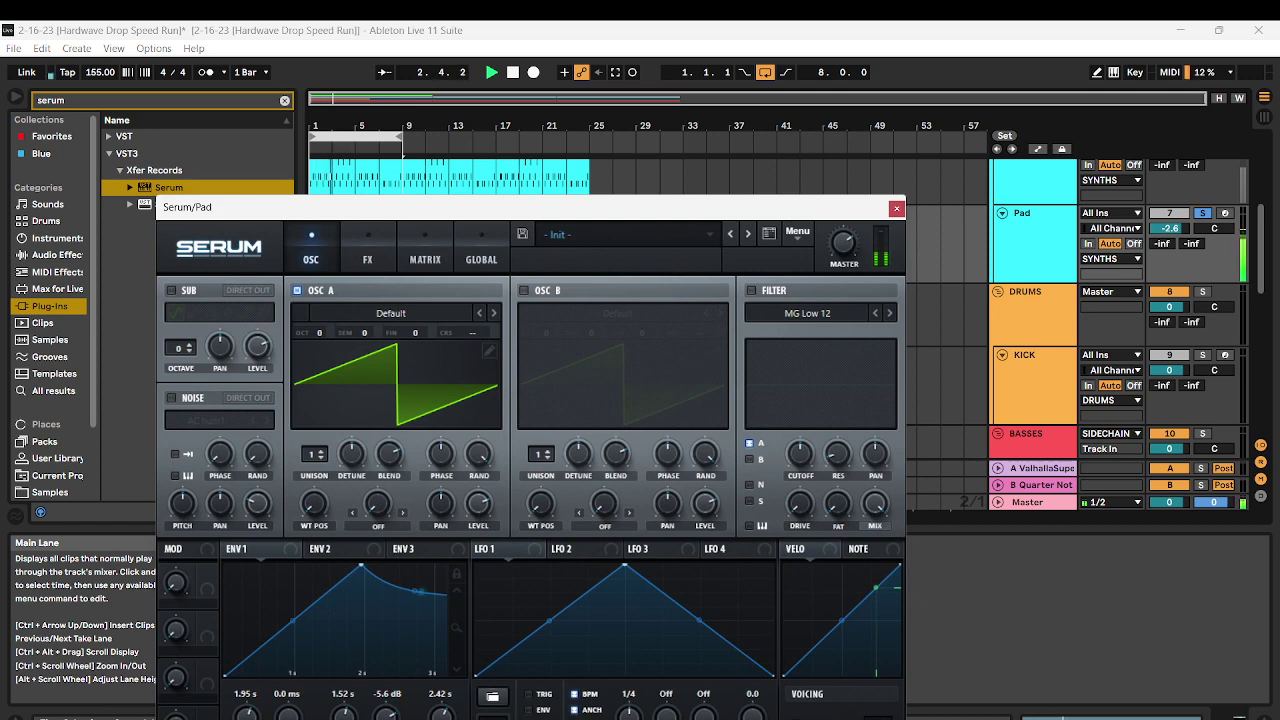
pyautogui.press('space')
# Load the Atmos__Prometheus preset from Endeavour - PsyTrance Vol. 2 into Serum and audition it
pyautogui.click(625, 234)
pyautogui.moveTo(648, 318)
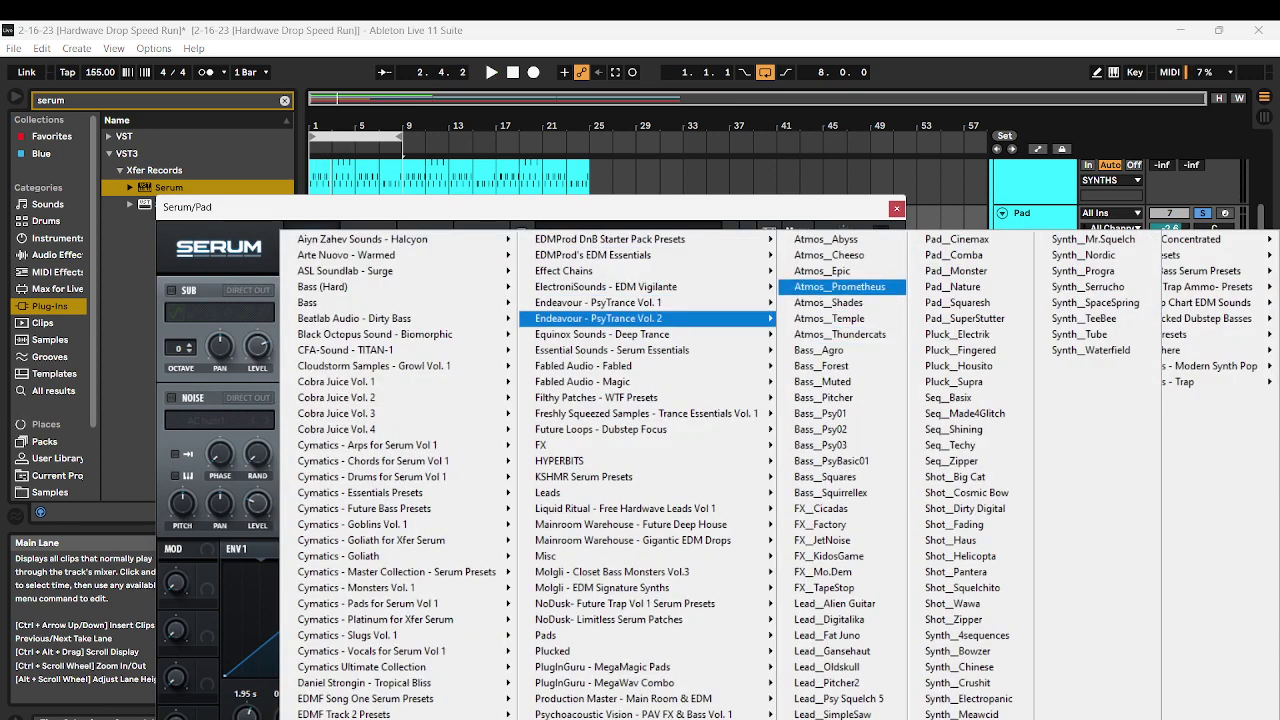
pyautogui.click(840, 287)
pyautogui.press('space')
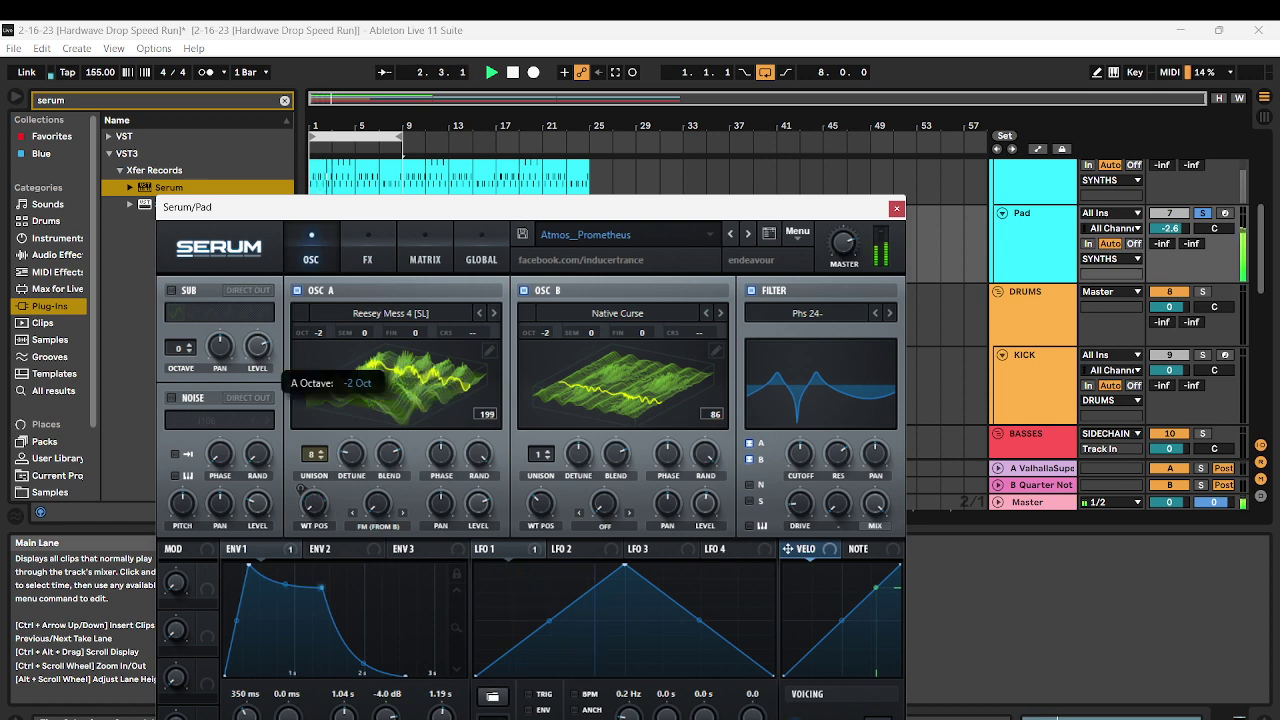
pyautogui.moveTo(319, 333); pyautogui.dragTo(319, 345)
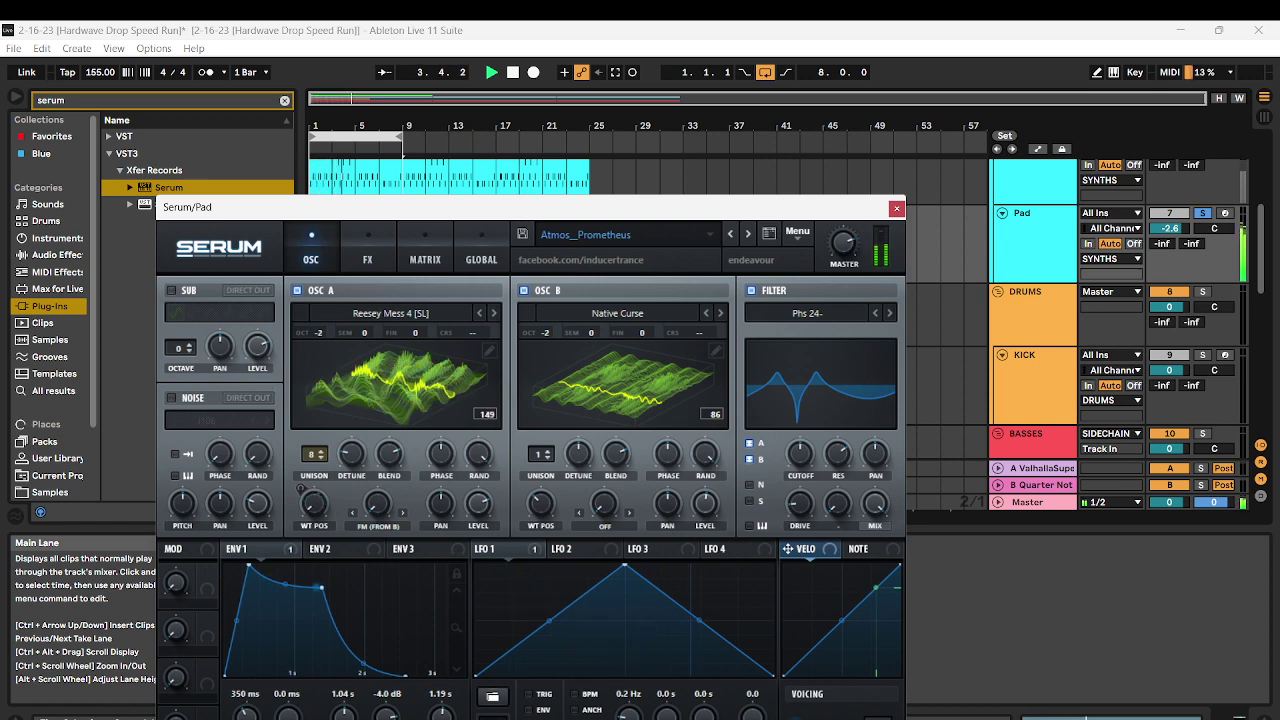
pyautogui.press('space')
# Switch the Pad's Serum to the Atmos__Epic preset, audition it and close the plug-in window
pyautogui.click(731, 234)
pyautogui.press('space')
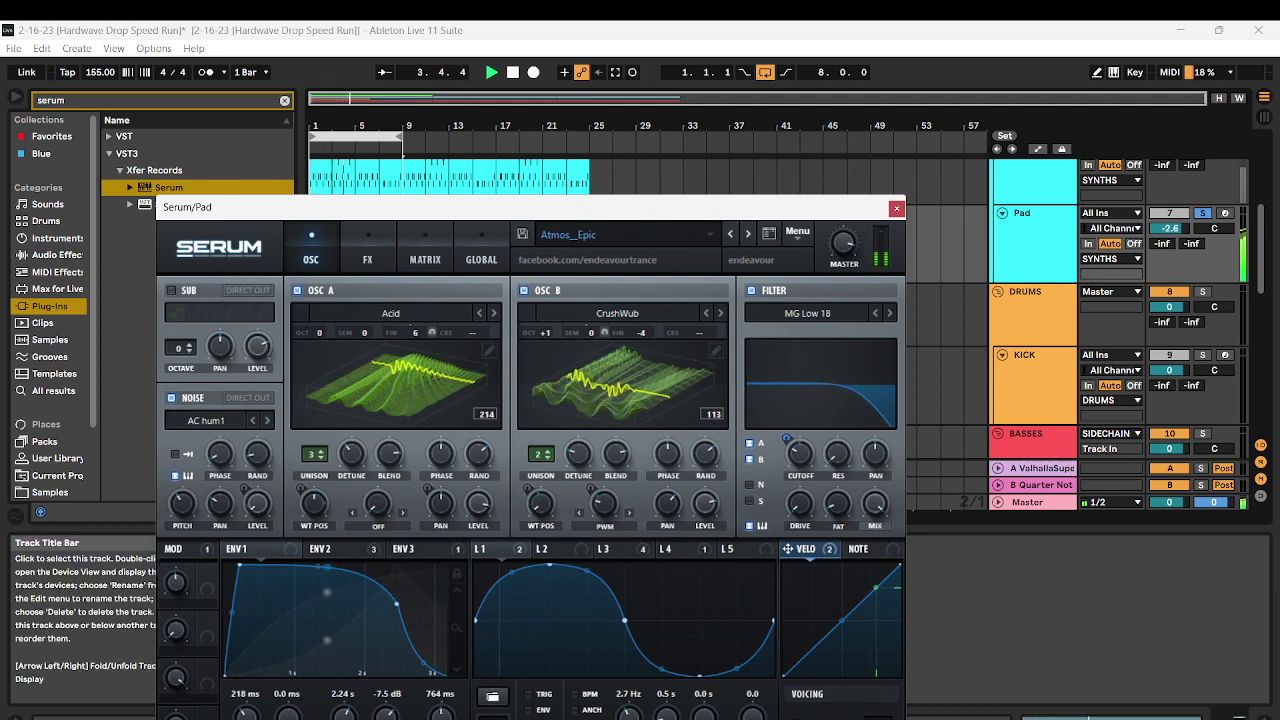
pyautogui.click(1037, 232)
pyautogui.click(356, 137)
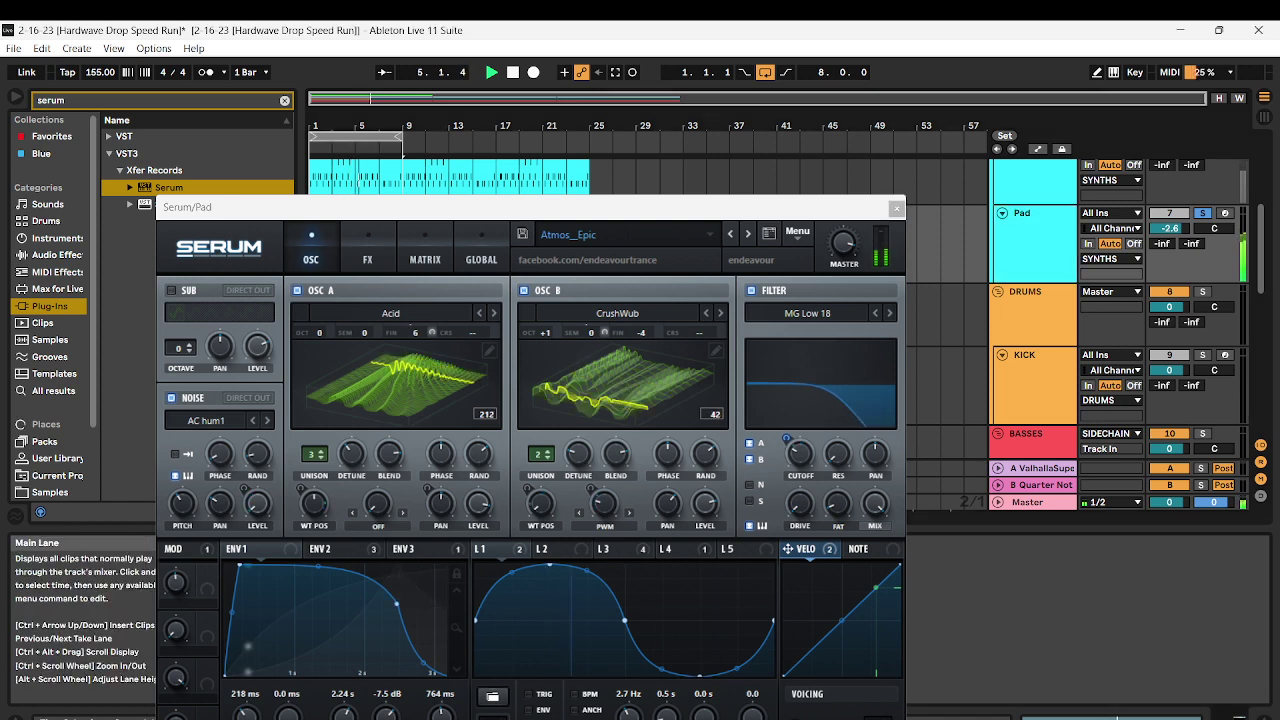
pyautogui.click(897, 208)
pyautogui.press('space')
# Search the audio effects for "filter" and add EQ Eight and Auto Filter after Serum on the Pad track
pyautogui.click(56, 255)
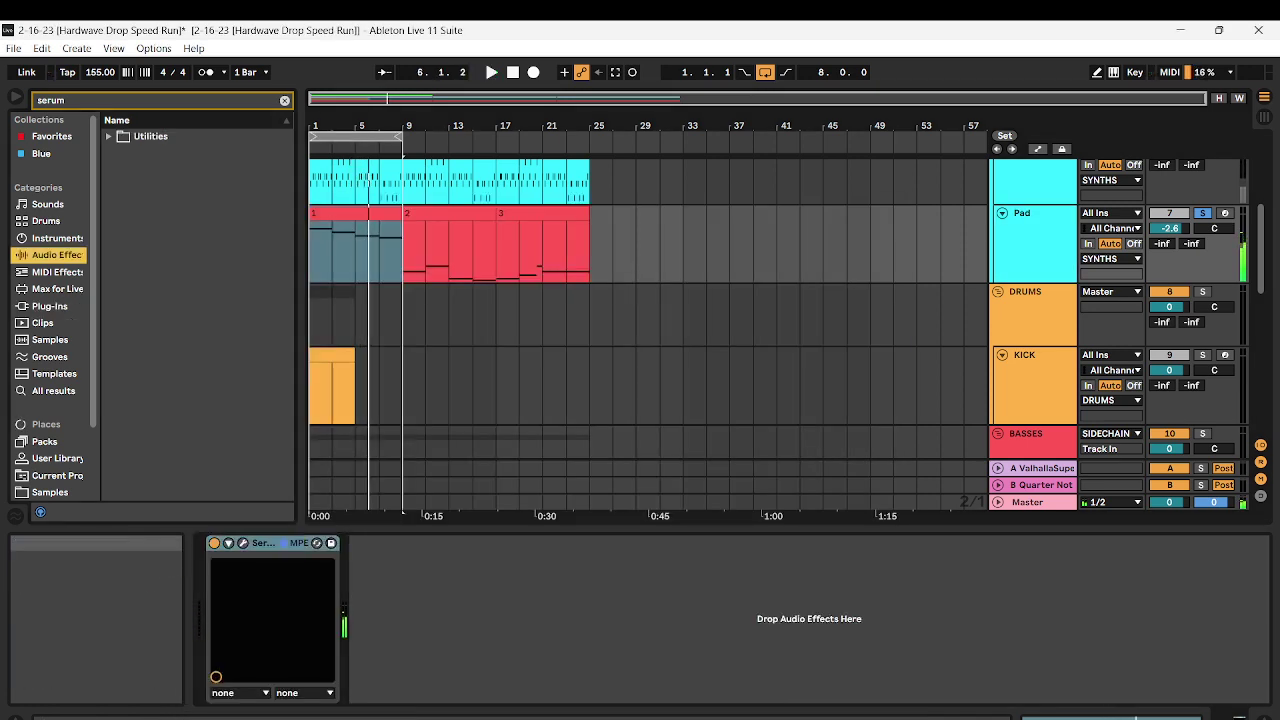
pyautogui.click(285, 100)
pyautogui.write('filter')
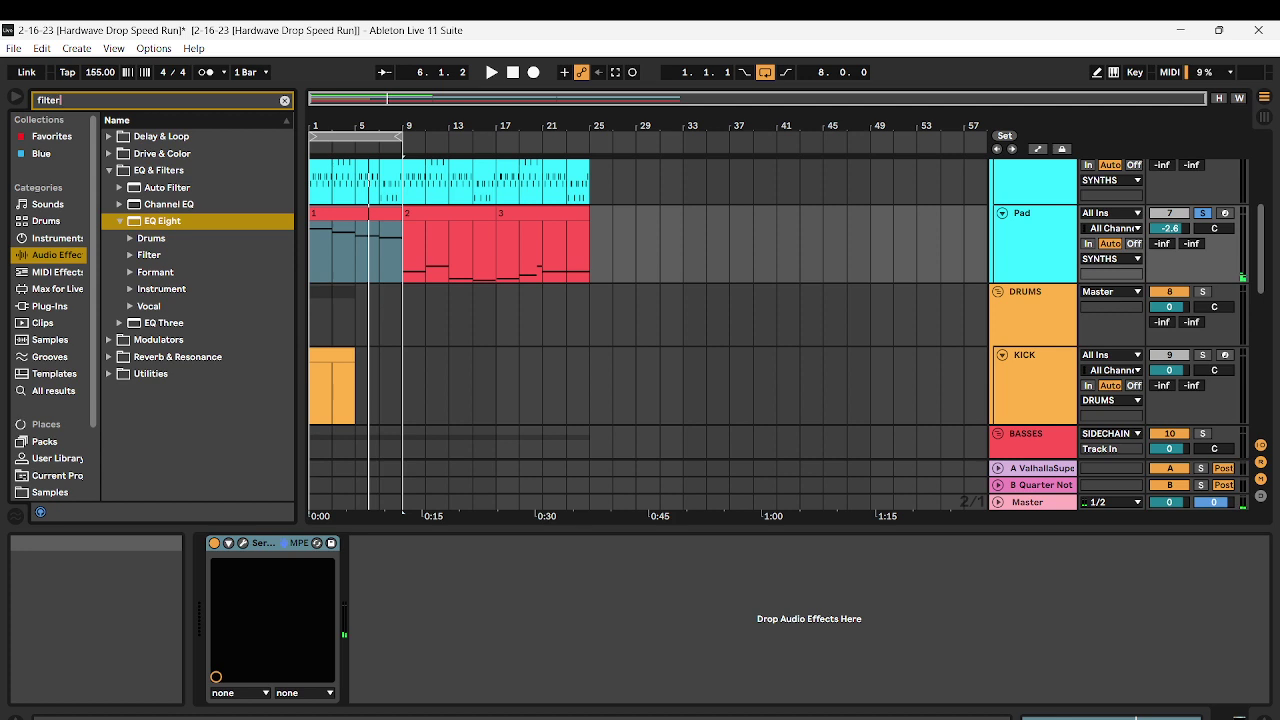
pyautogui.press('Down')
pyautogui.press('Down')
pyautogui.press('Right')
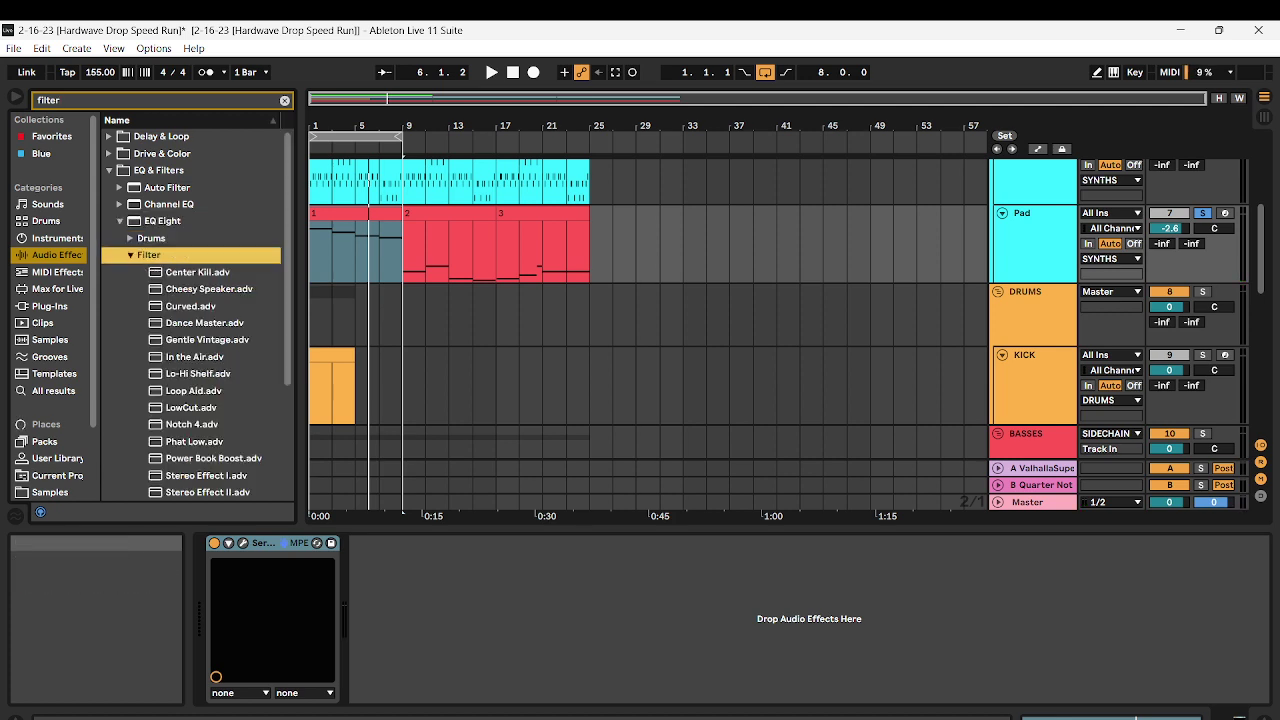
pyautogui.press('Up')
pyautogui.press('Up')
pyautogui.press('Return')
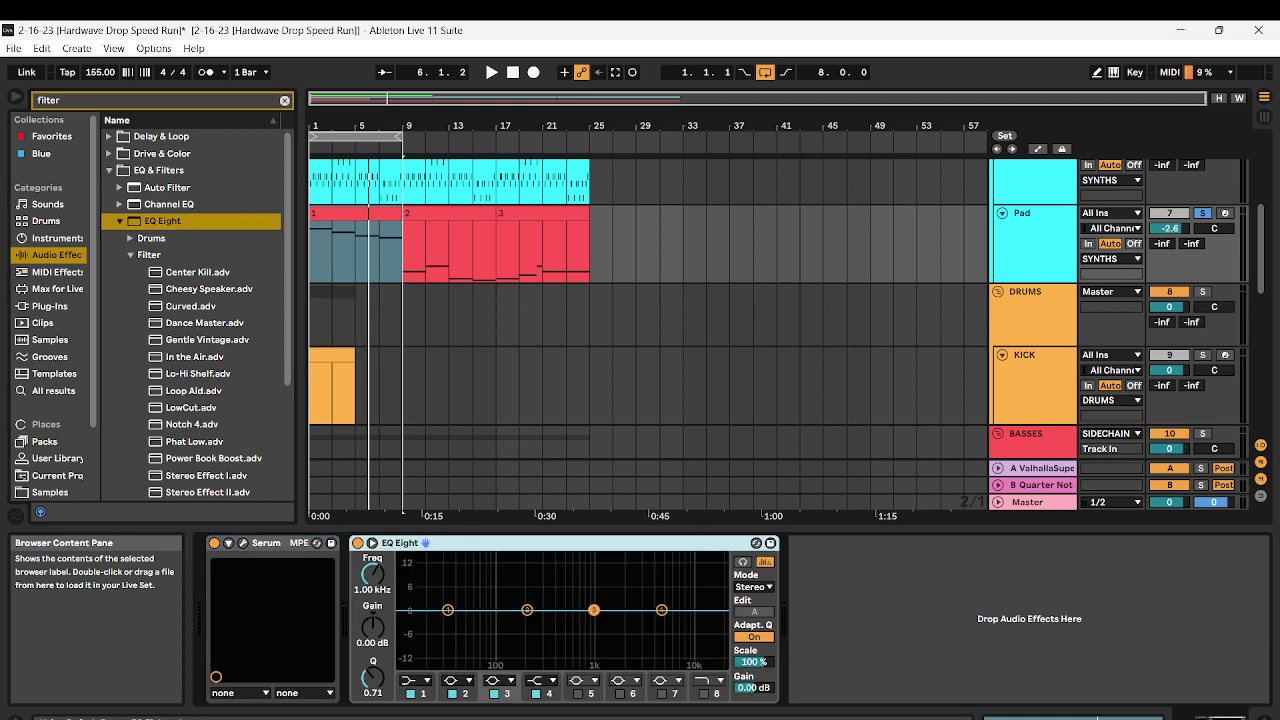
pyautogui.press('Up')
pyautogui.press('Return')
# Turn EQ Eight band 1 into a low cut at 391 Hz while the Pad plays
pyautogui.press('space')
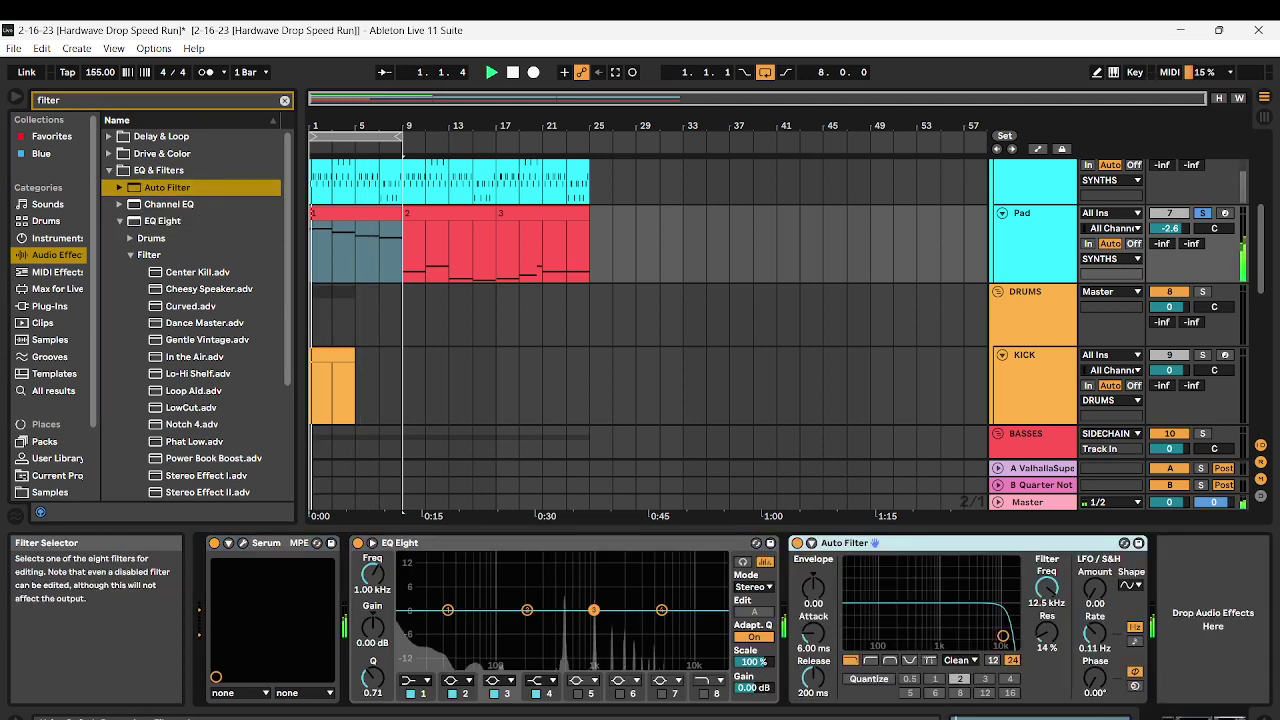
pyautogui.click(415, 680)
pyautogui.click(415, 587)
pyautogui.moveTo(372, 574); pyautogui.dragTo(372, 536)
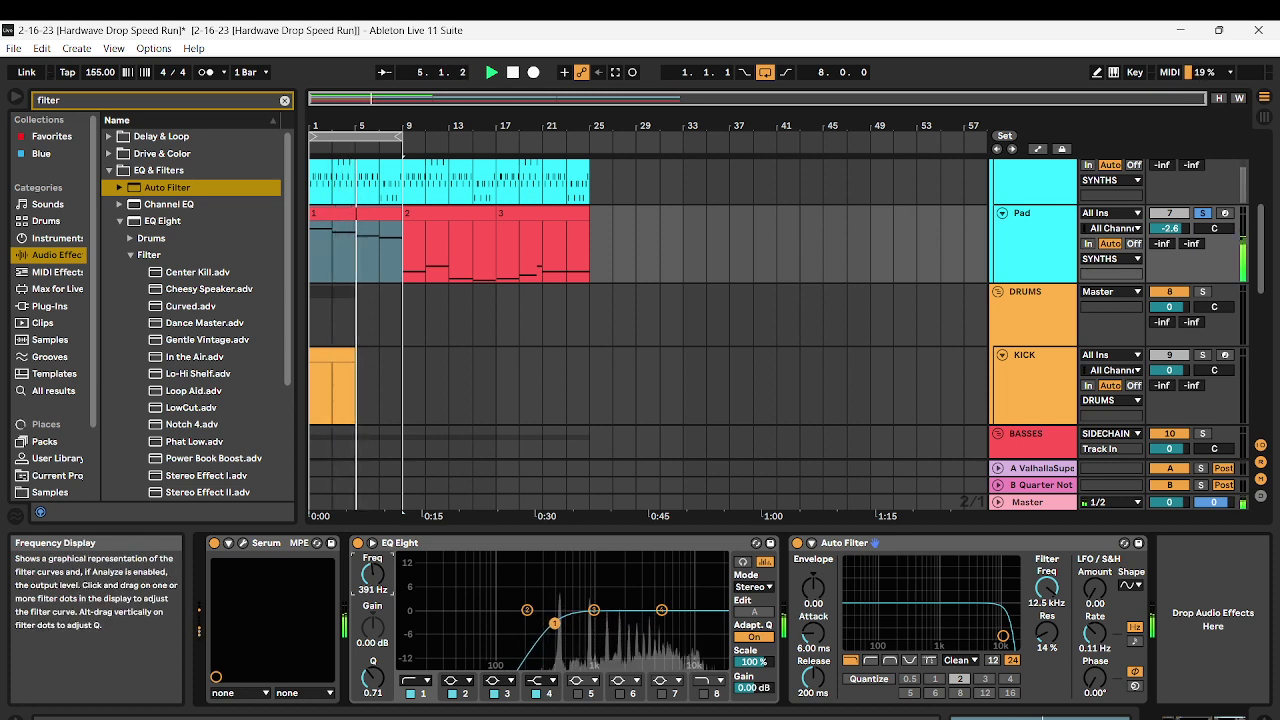
# Dip EQ Eight band 3 by 2.36 dB at 1.63 kHz and lower the Auto Filter cutoff to 3.32 kHz
pyautogui.moveTo(594, 610); pyautogui.dragTo(615, 619)
pyautogui.moveTo(1046, 588); pyautogui.dragTo(1026, 606)
pyautogui.press('space')
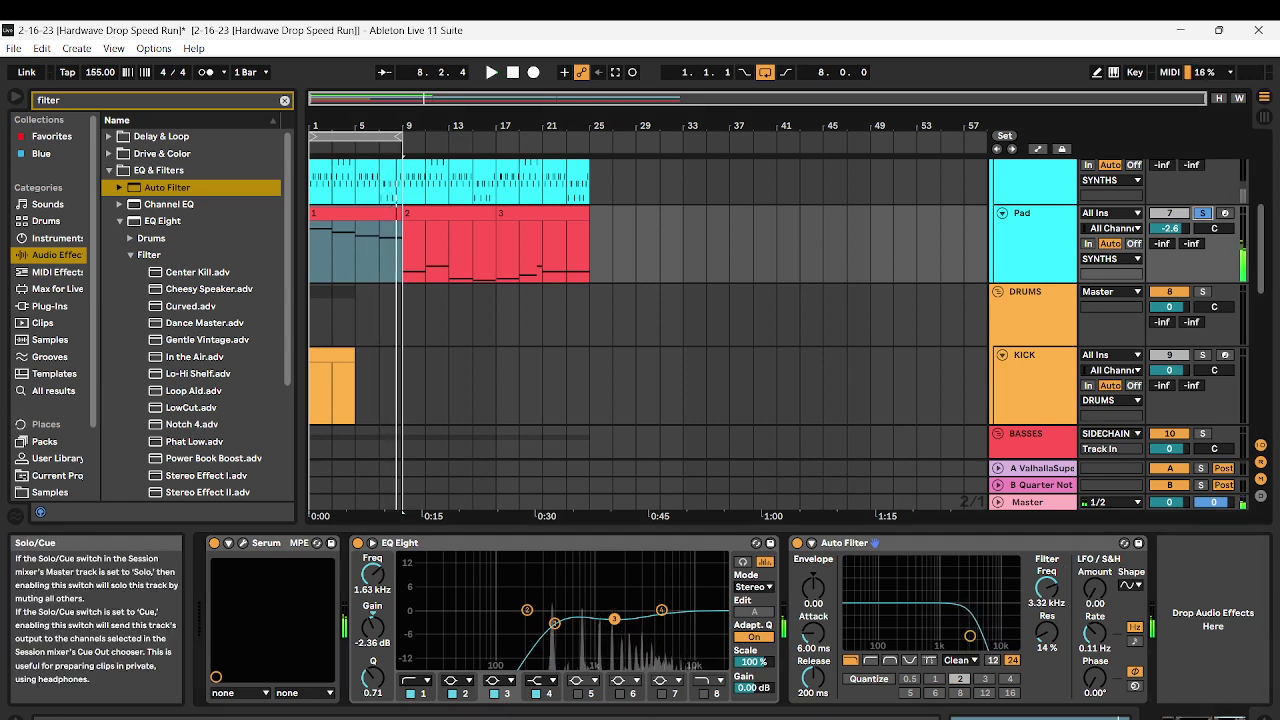
# Unsolo and activate the Pad track, and set its volume to -6.7 dB while the full mix plays
pyautogui.click(1202, 213)
pyautogui.click(1169, 213)
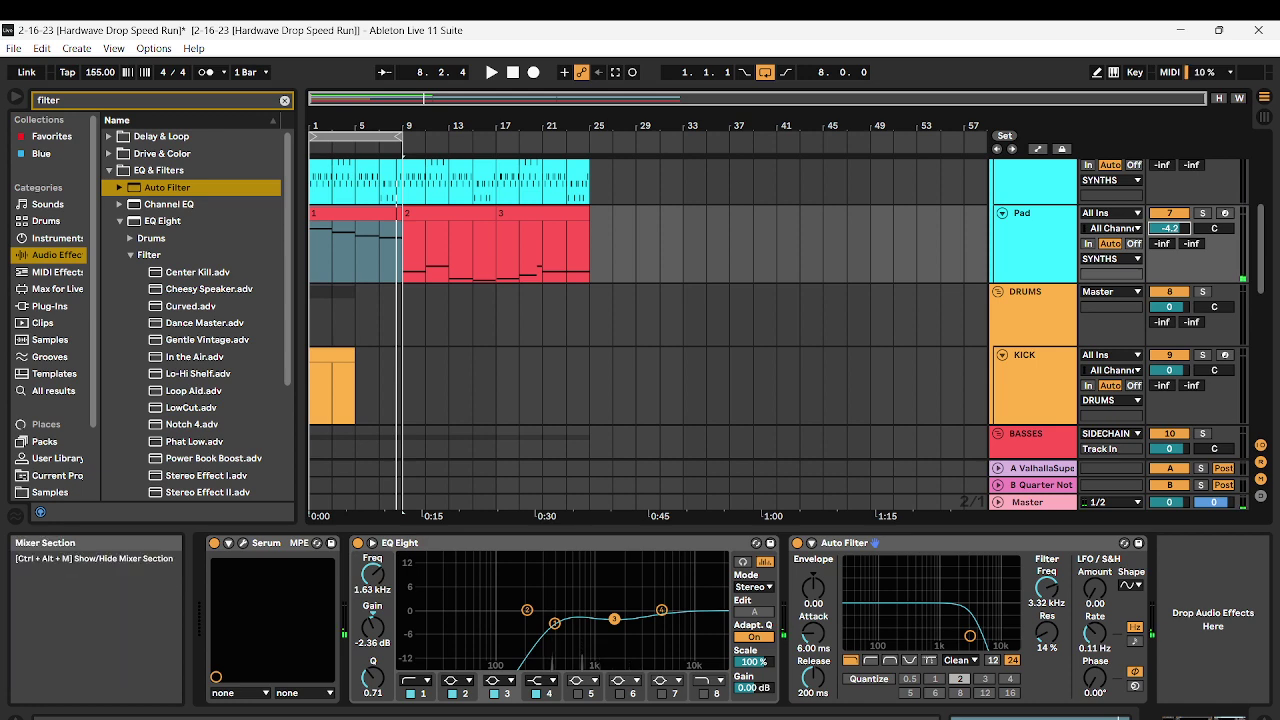
pyautogui.press('space')
pyautogui.moveTo(1169, 229); pyautogui.dragTo(1169, 230)
# Assign the Pad track's color to its clips
pyautogui.scroll(4, 940, 300)
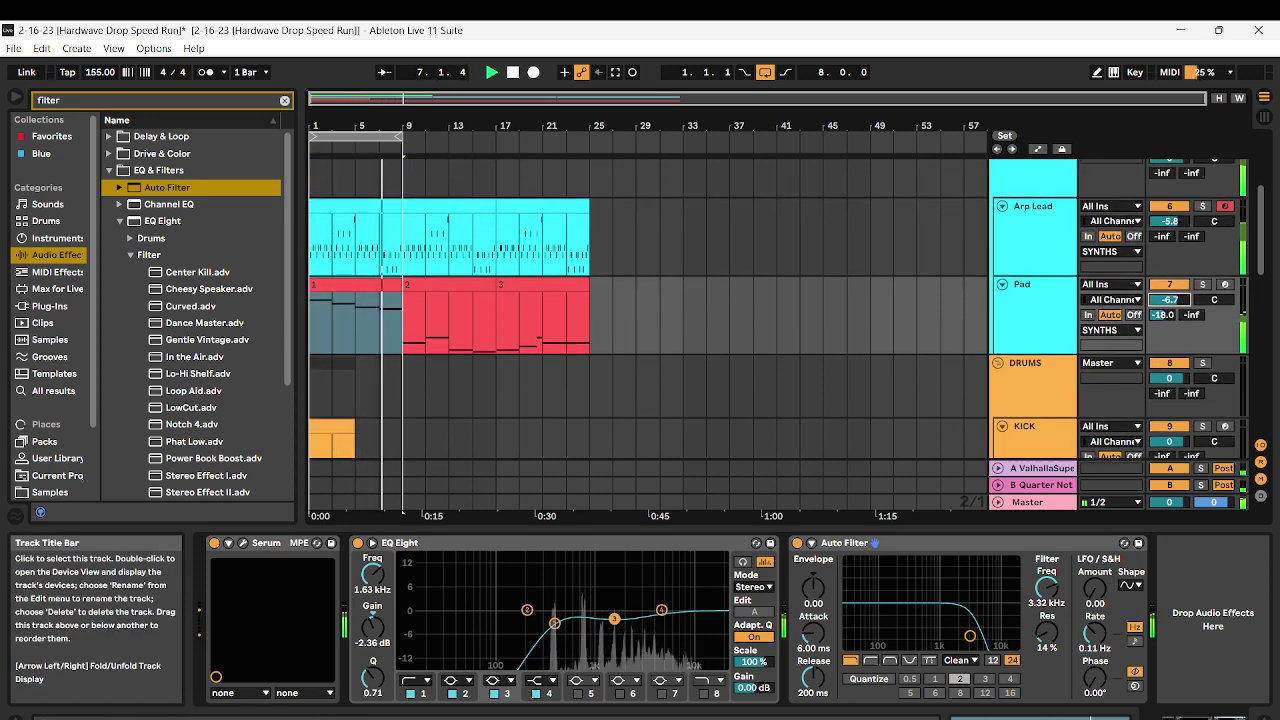
pyautogui.rightClick(1032, 296)
pyautogui.click(1100, 664)
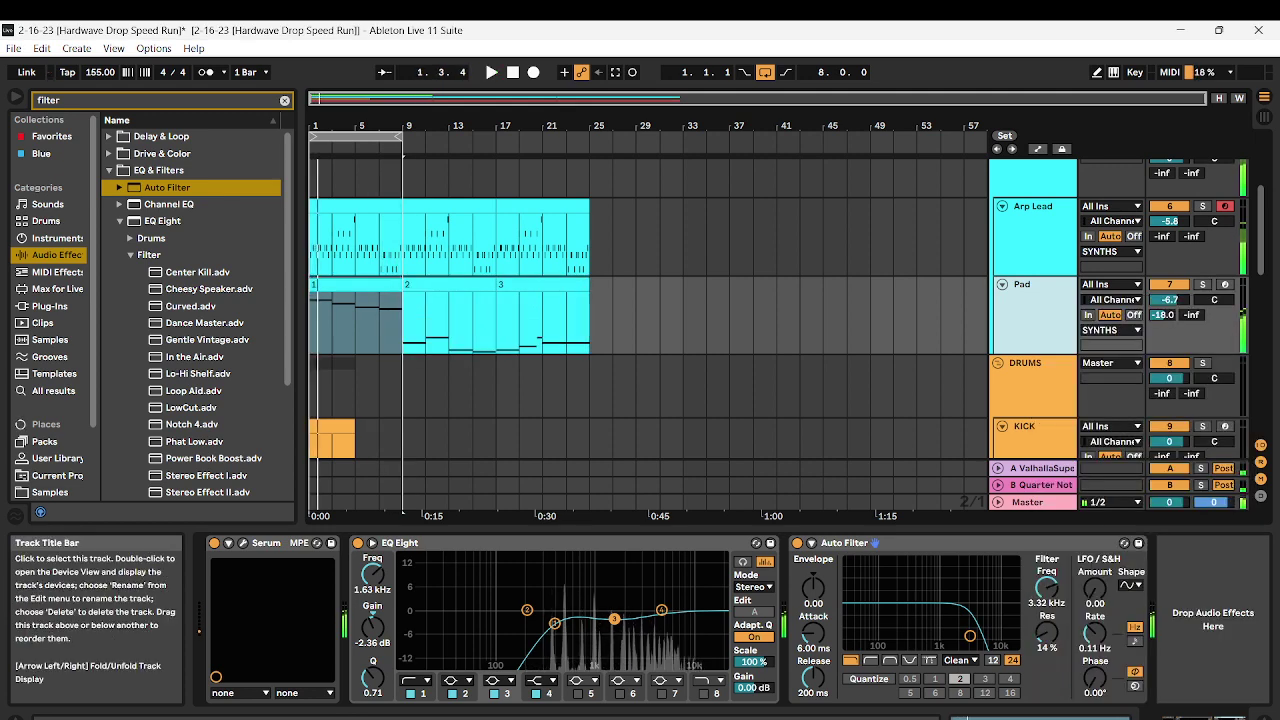
# Duplicate the Pad track and rename the copy "Pad Layer 2"
pyautogui.rightClick(1025, 301)
pyautogui.click(1062, 339)
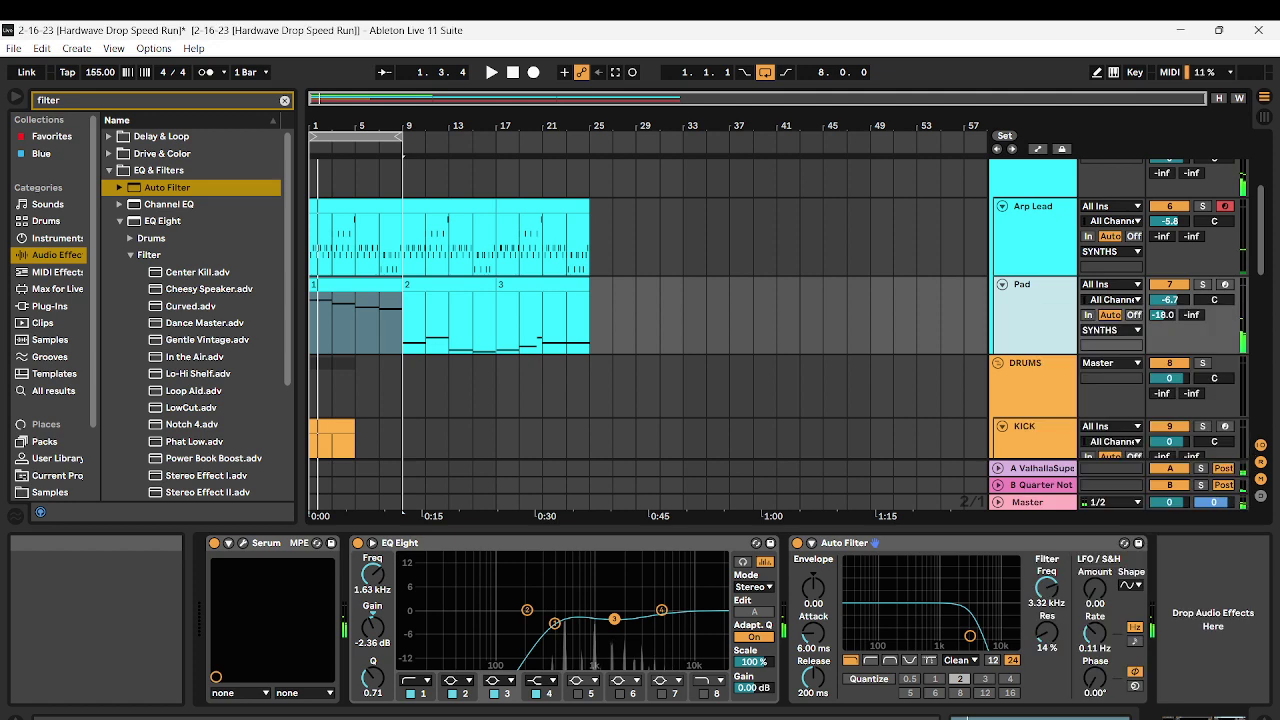
pyautogui.rightClick(1043, 382)
pyautogui.click(1042, 382)
pyautogui.rightClick(1048, 382)
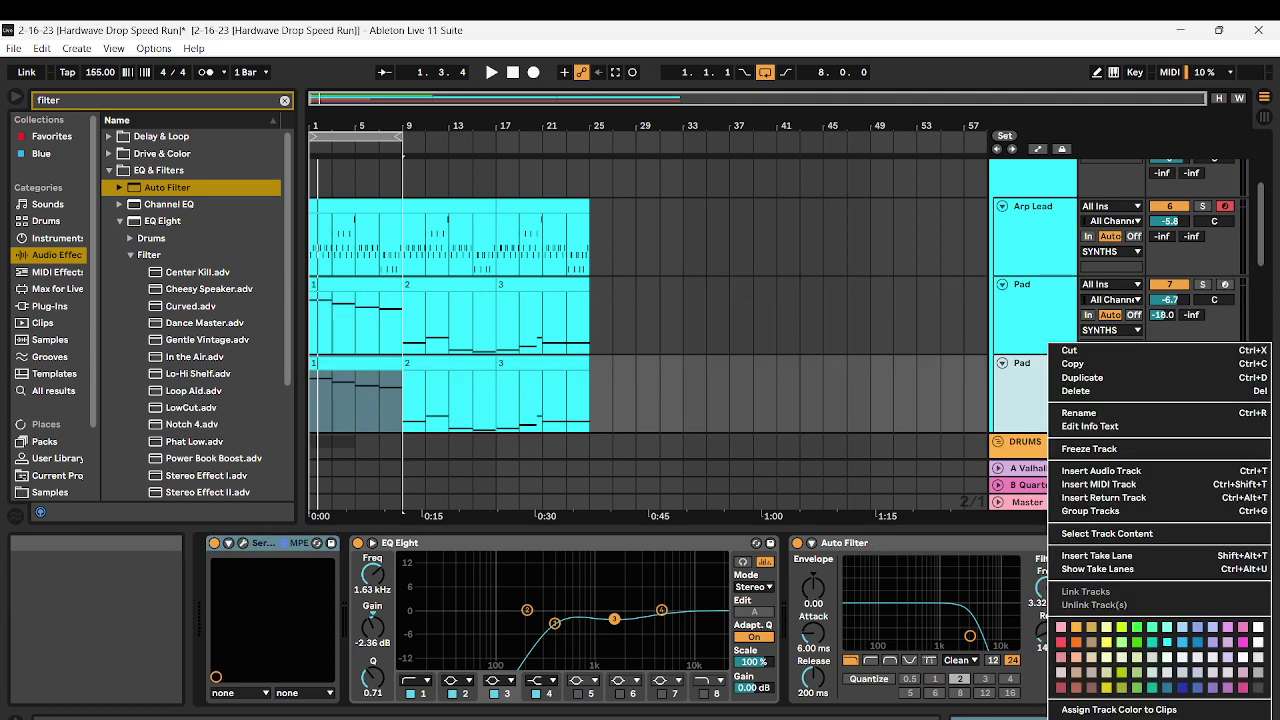
pyautogui.click(1080, 412)
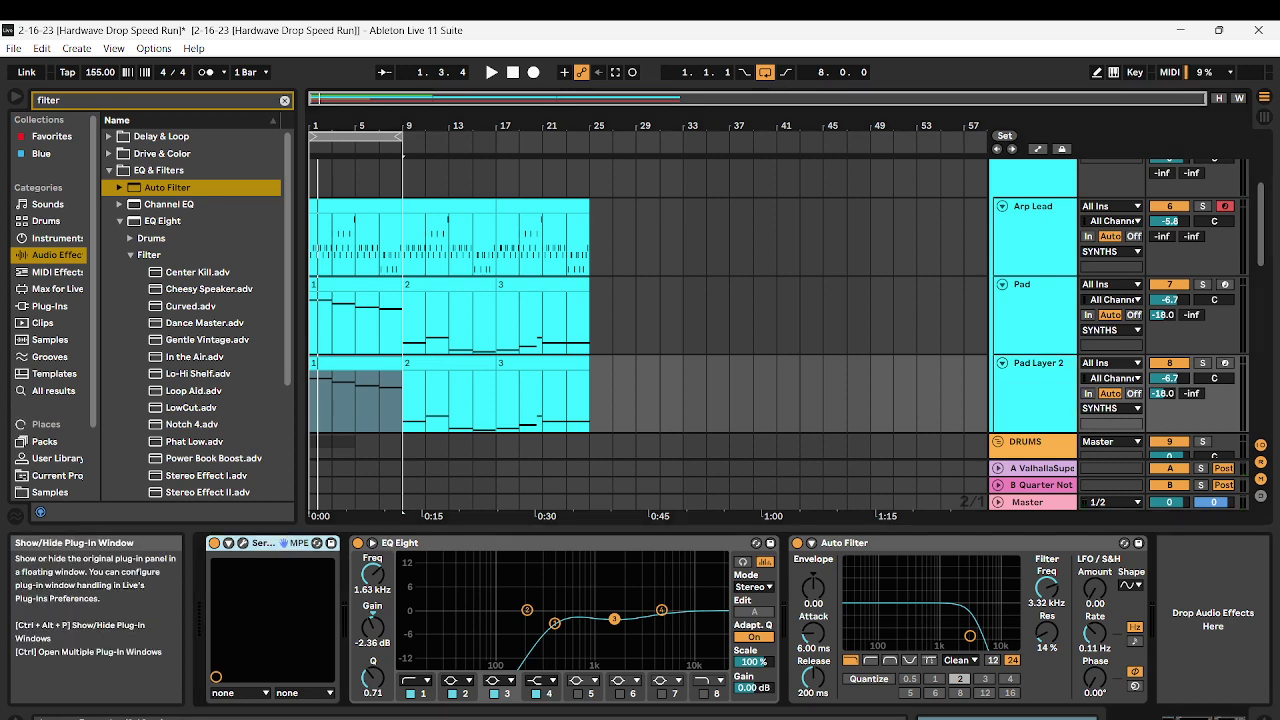
# Open Serum on Pad Layer 2 and load the Atmos_Prometheus preset
pyautogui.click(241, 543)
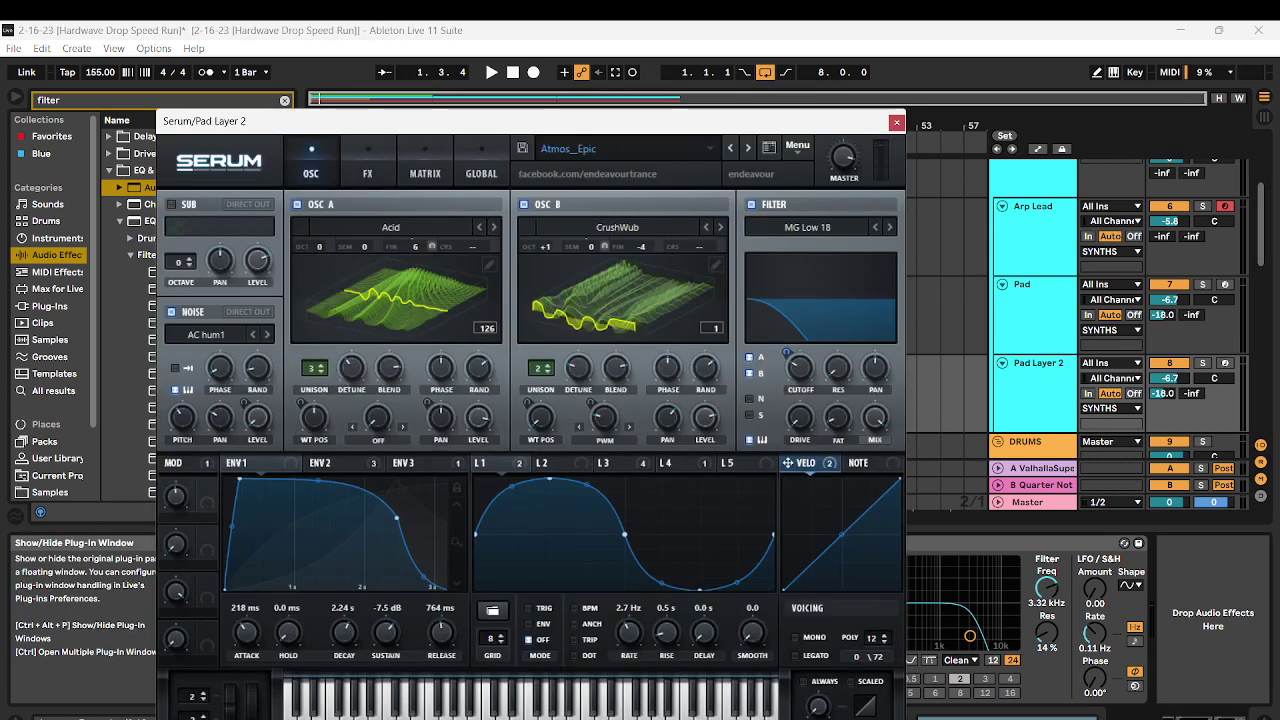
pyautogui.click(748, 148)
pyautogui.click(748, 148)
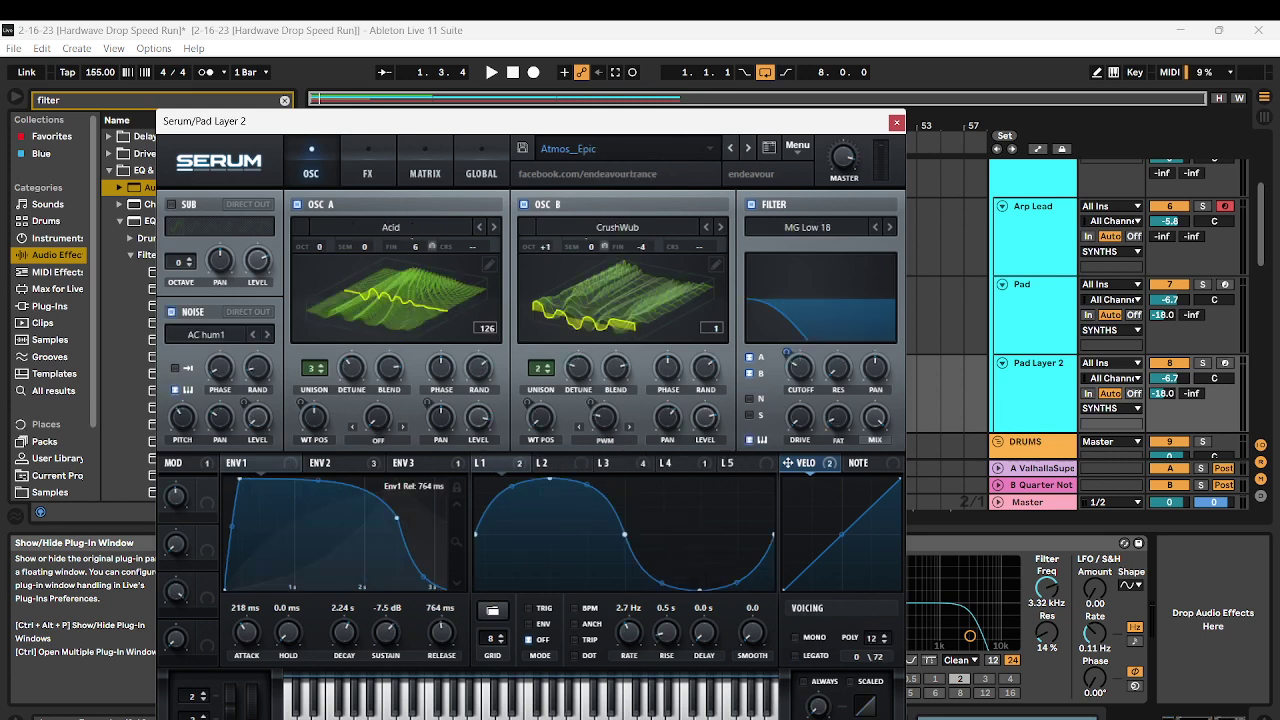
pyautogui.click(731, 148)
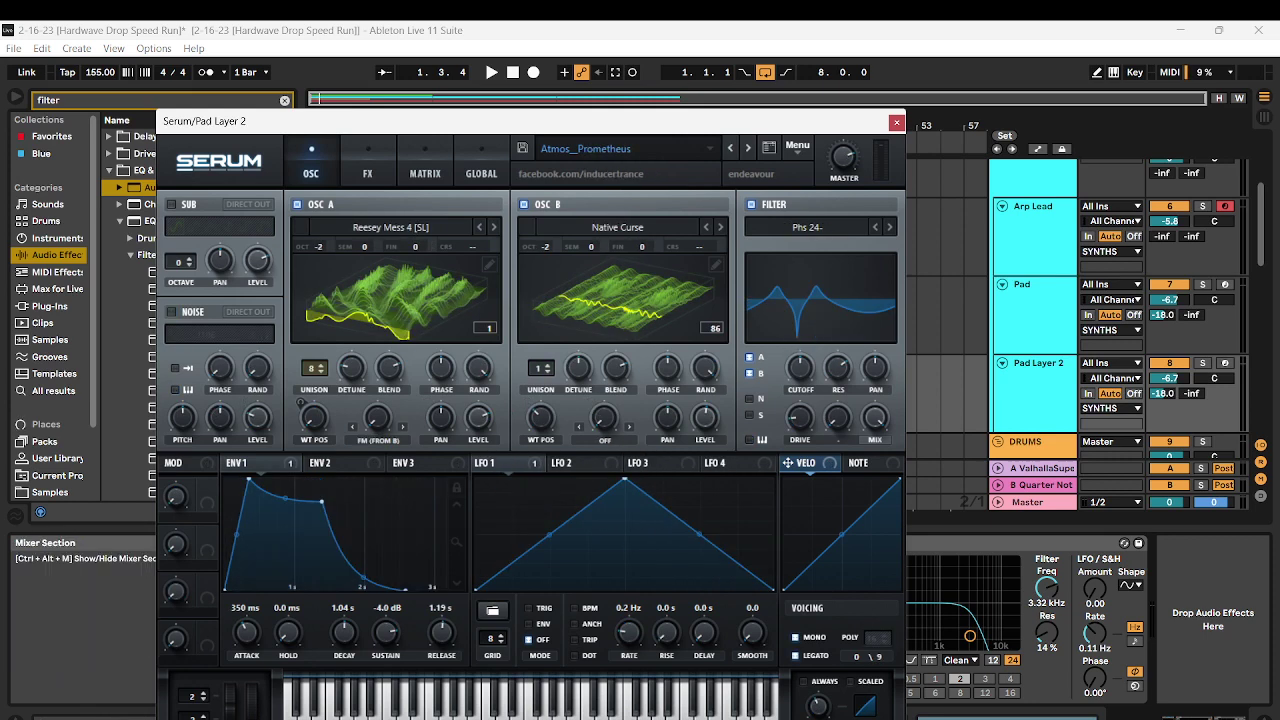
# Play the mix, set Pad Layer 2's volume to -8.8 dB, and lower its Auto Filter cutoff to 986 Hz
pyautogui.click(1045, 543)
pyautogui.press('space')
pyautogui.press('space')
pyautogui.click(1203, 363)
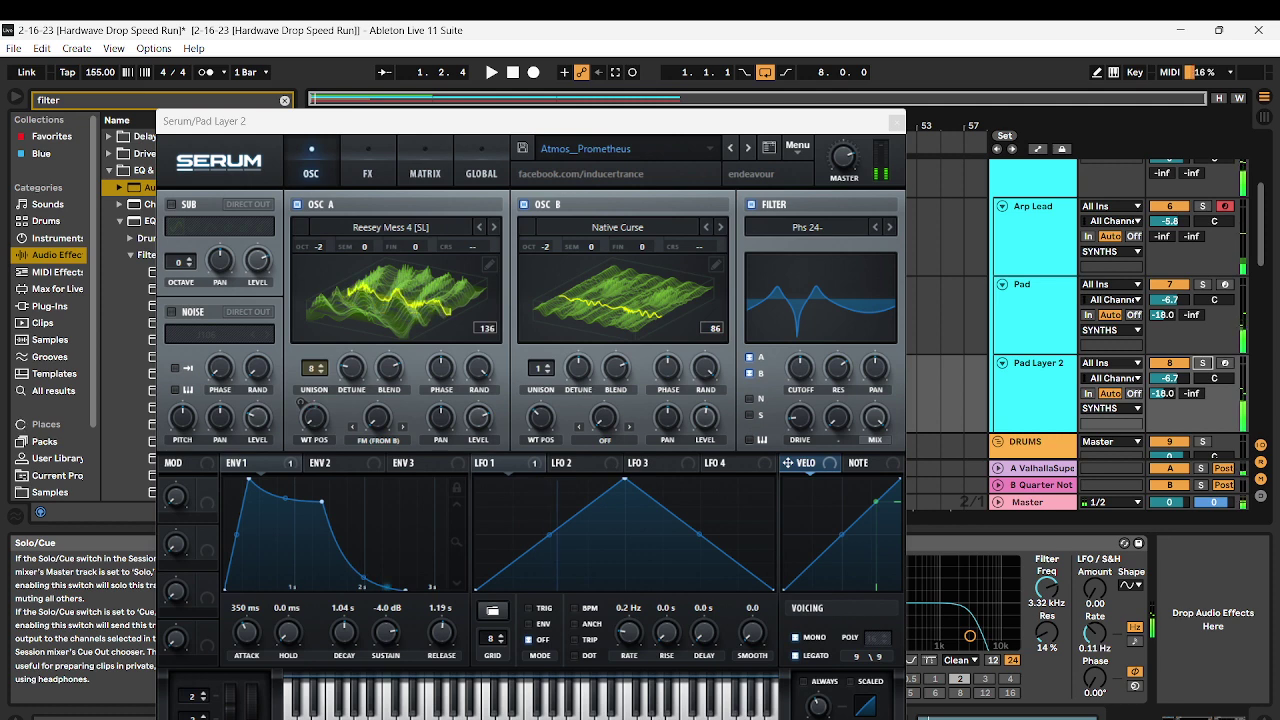
pyautogui.press('space')
pyautogui.moveTo(1169, 379); pyautogui.dragTo(1169, 383)
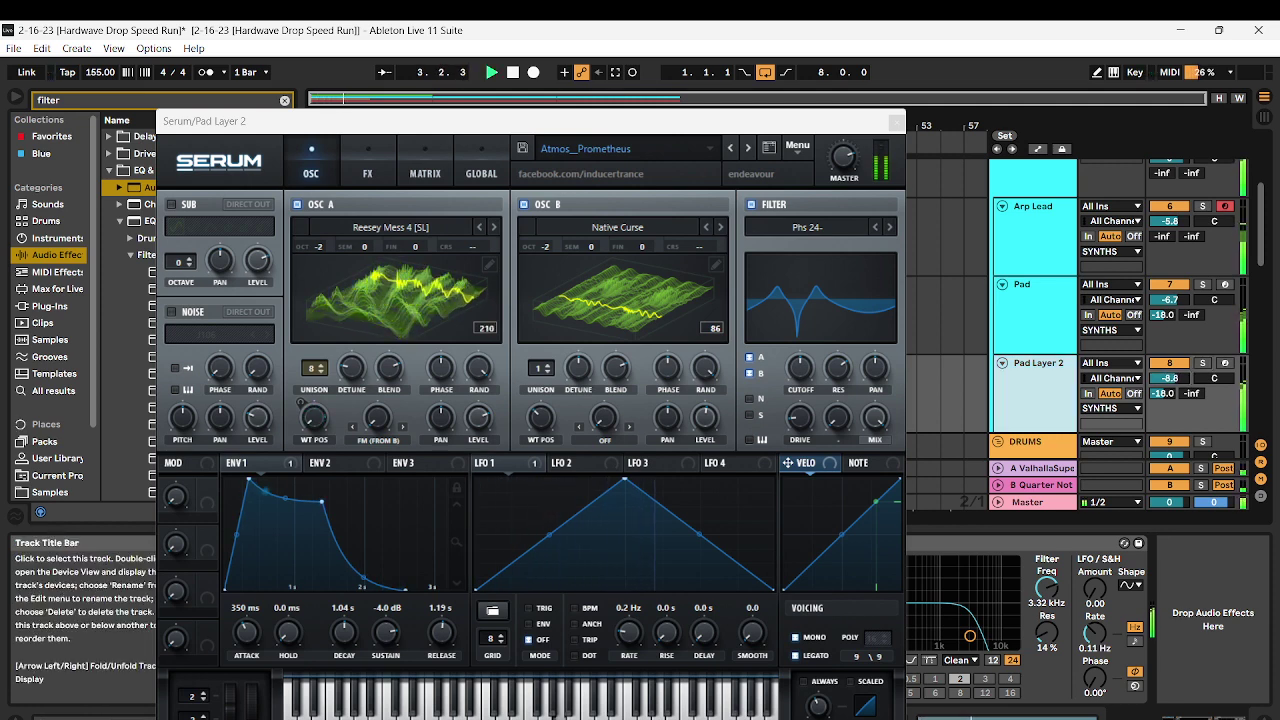
pyautogui.click(1035, 395)
pyautogui.moveTo(1047, 588); pyautogui.dragTo(1047, 618)
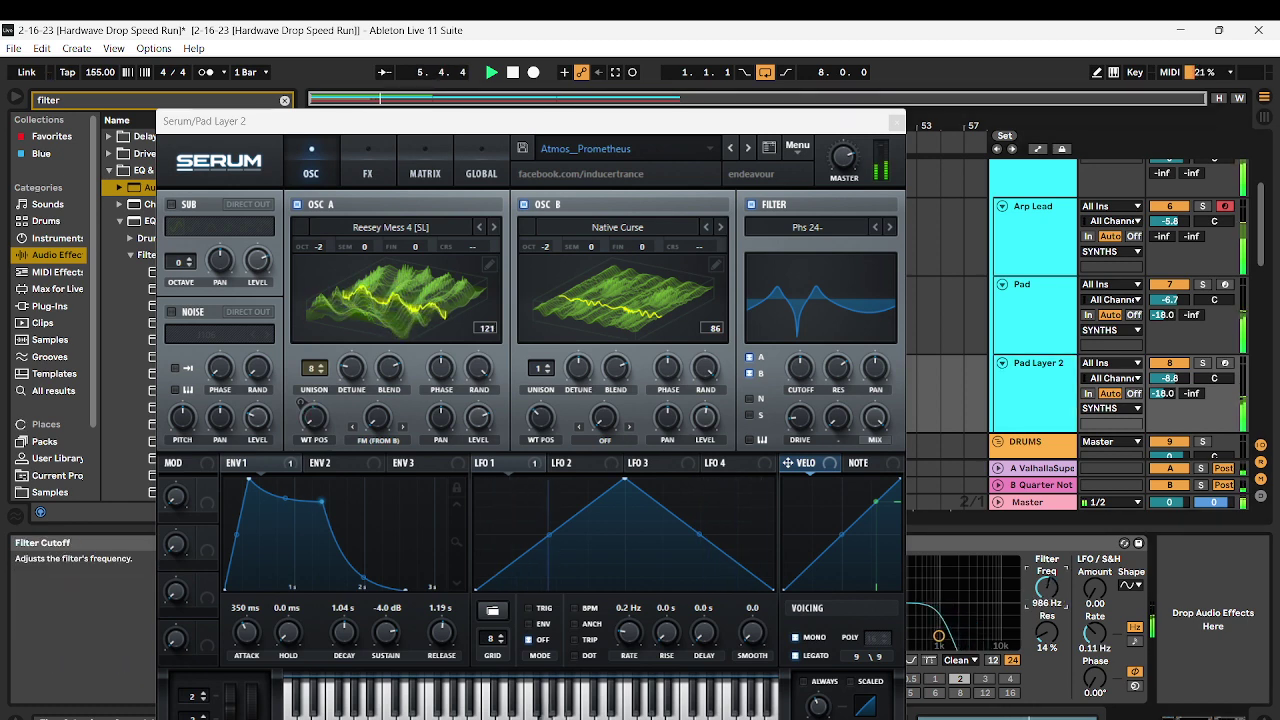
# Lengthen Serum's Env 1 attack to 599 ms, and change the Pad Layer 2 preset to Atmos_Cheeso
pyautogui.moveTo(640, 121); pyautogui.dragTo(613, 148)
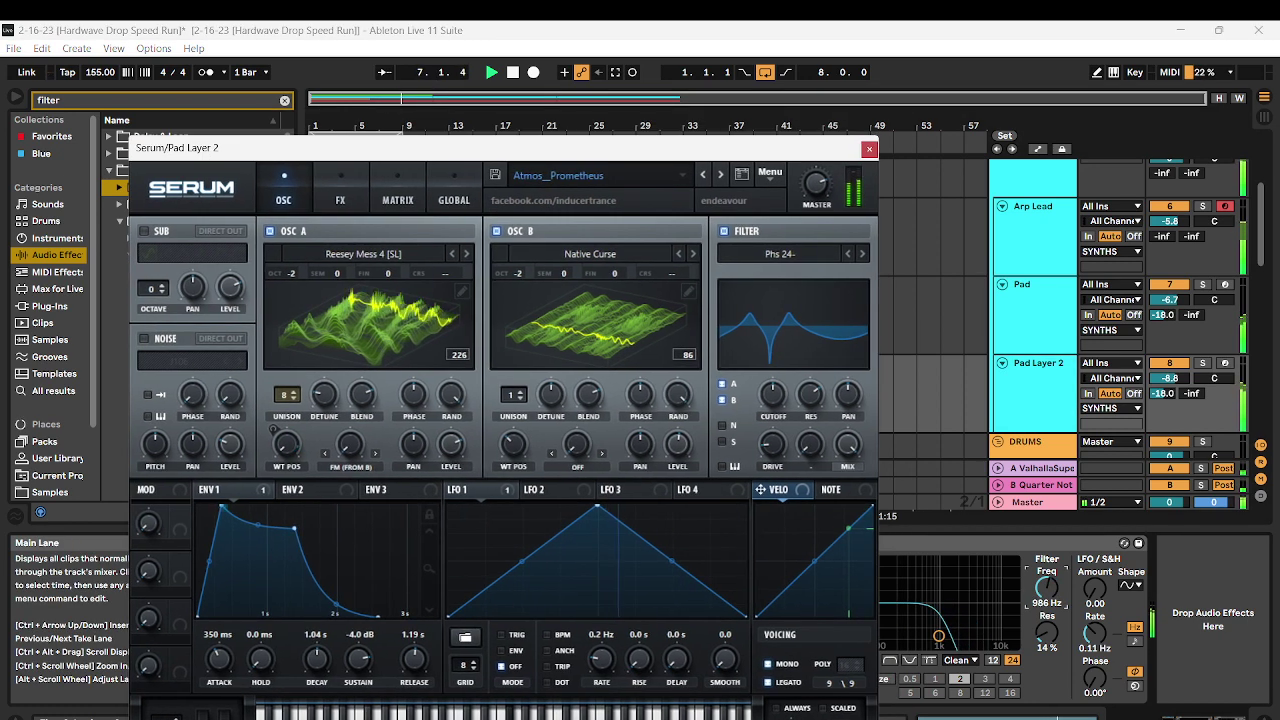
pyautogui.moveTo(219, 659); pyautogui.dragTo(219, 649)
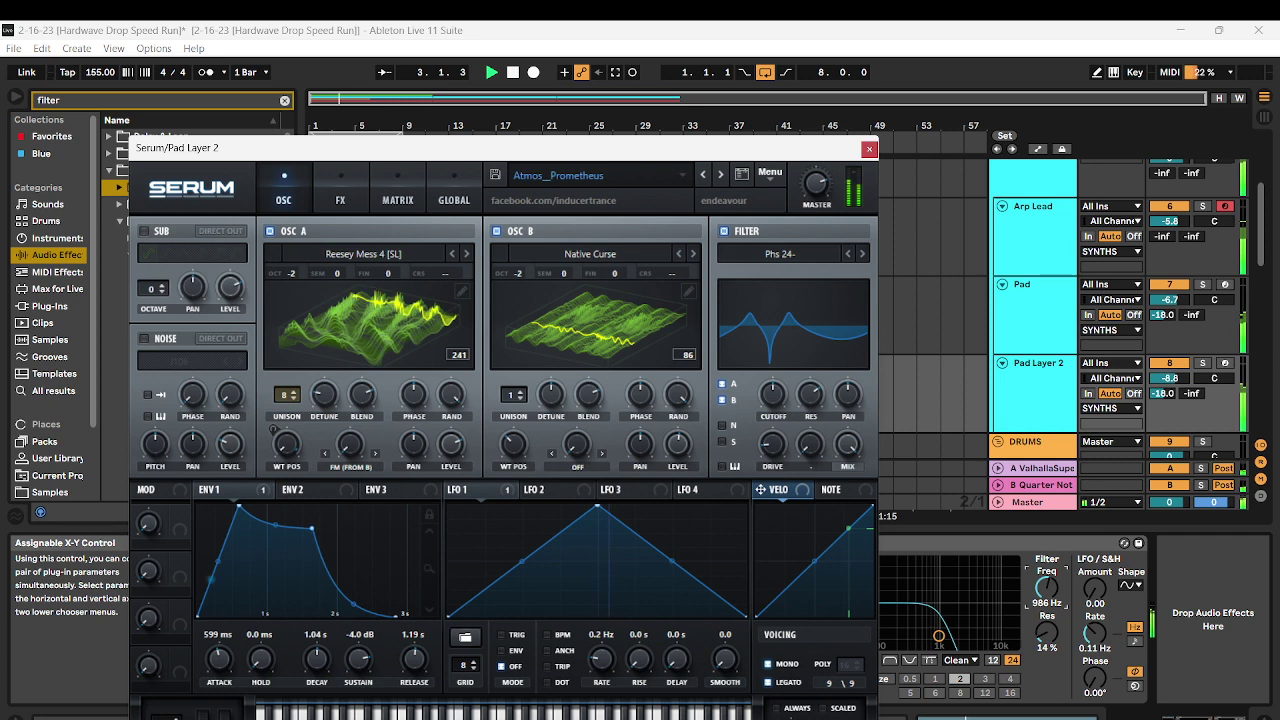
pyautogui.click(703, 175)
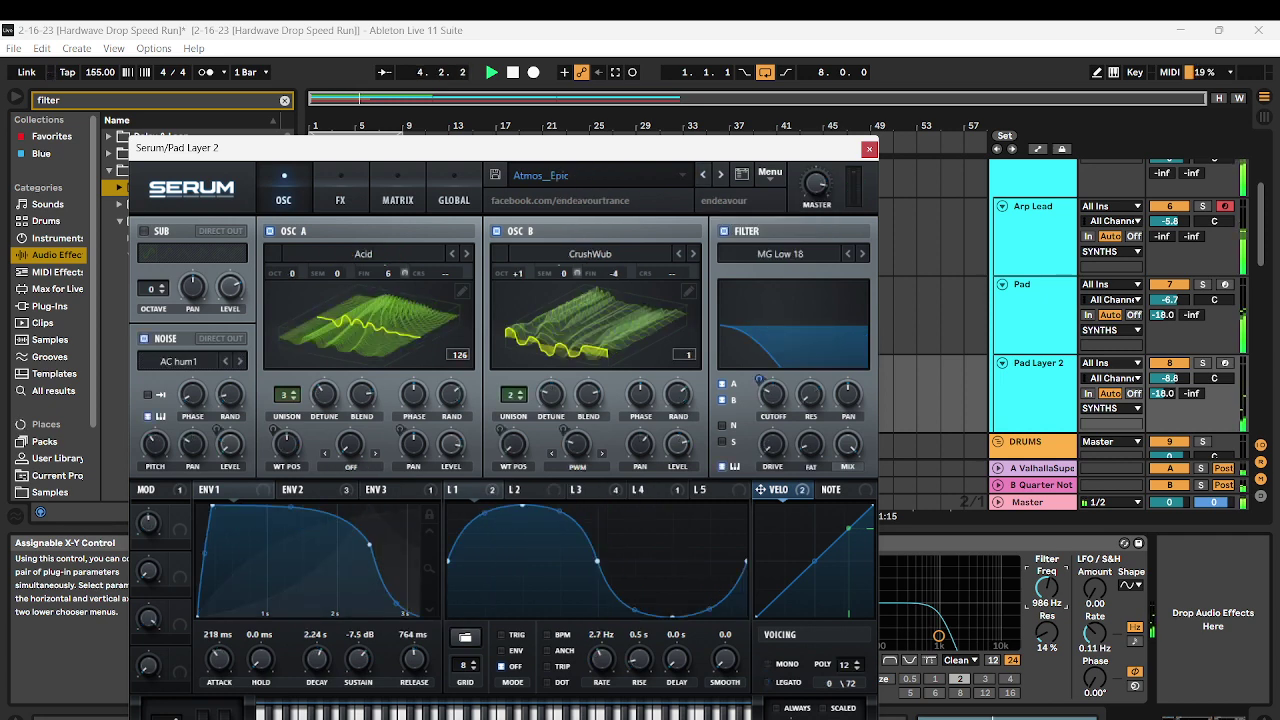
pyautogui.click(703, 175)
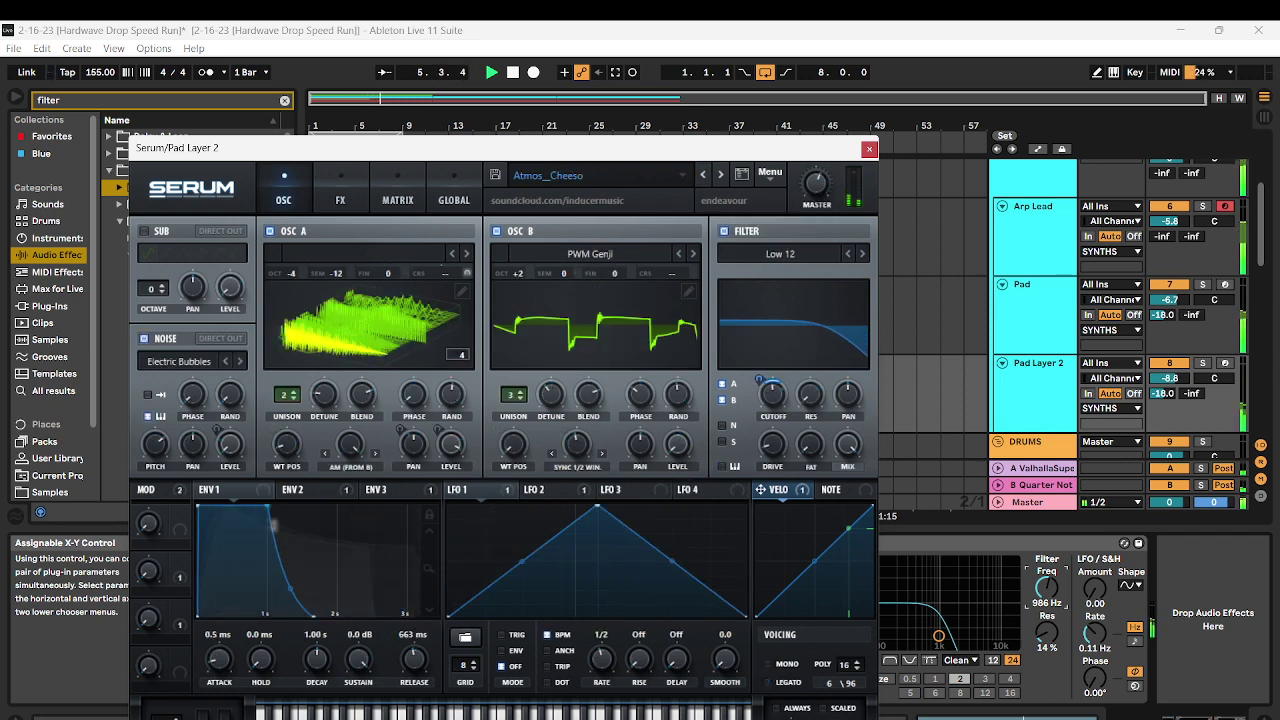
# Solo Pad Layer 2 to adjust Serum's master volume, unsolo it with the track volume at -8.7 dB, and close Serum
pyautogui.click(1203, 363)
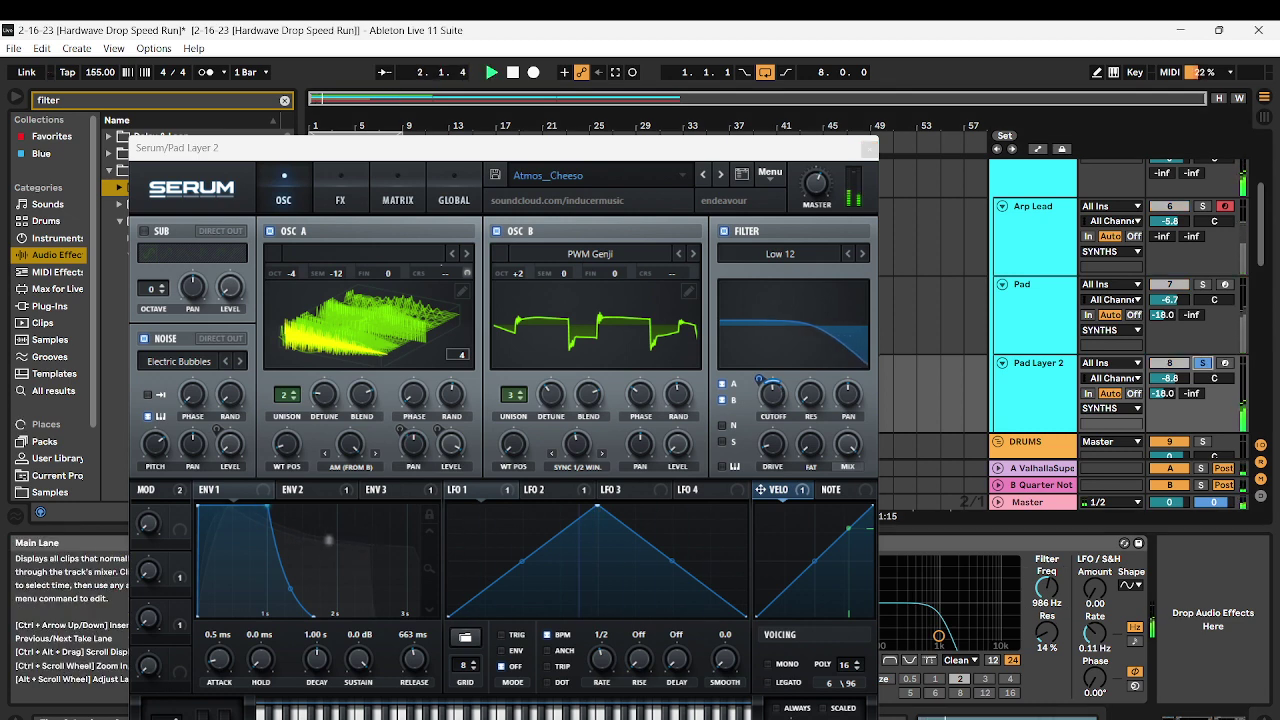
pyautogui.click(816, 184)
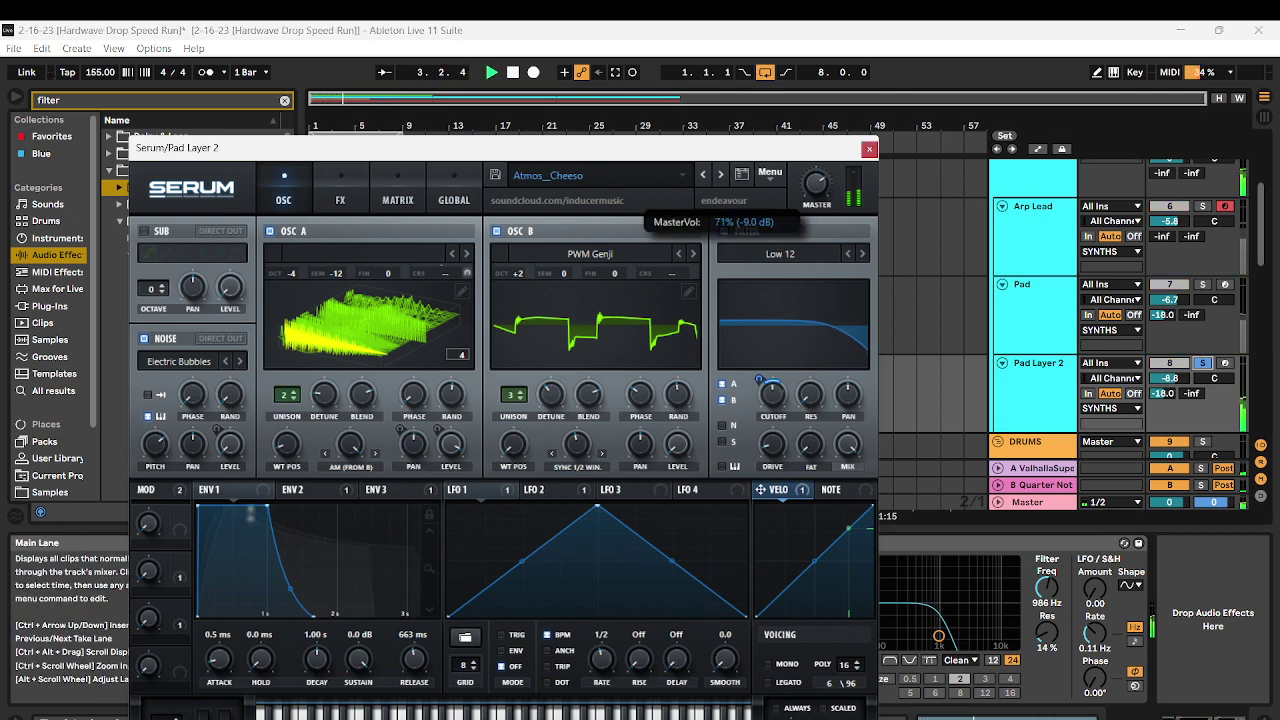
pyautogui.moveTo(816, 184); pyautogui.dragTo(816, 173)
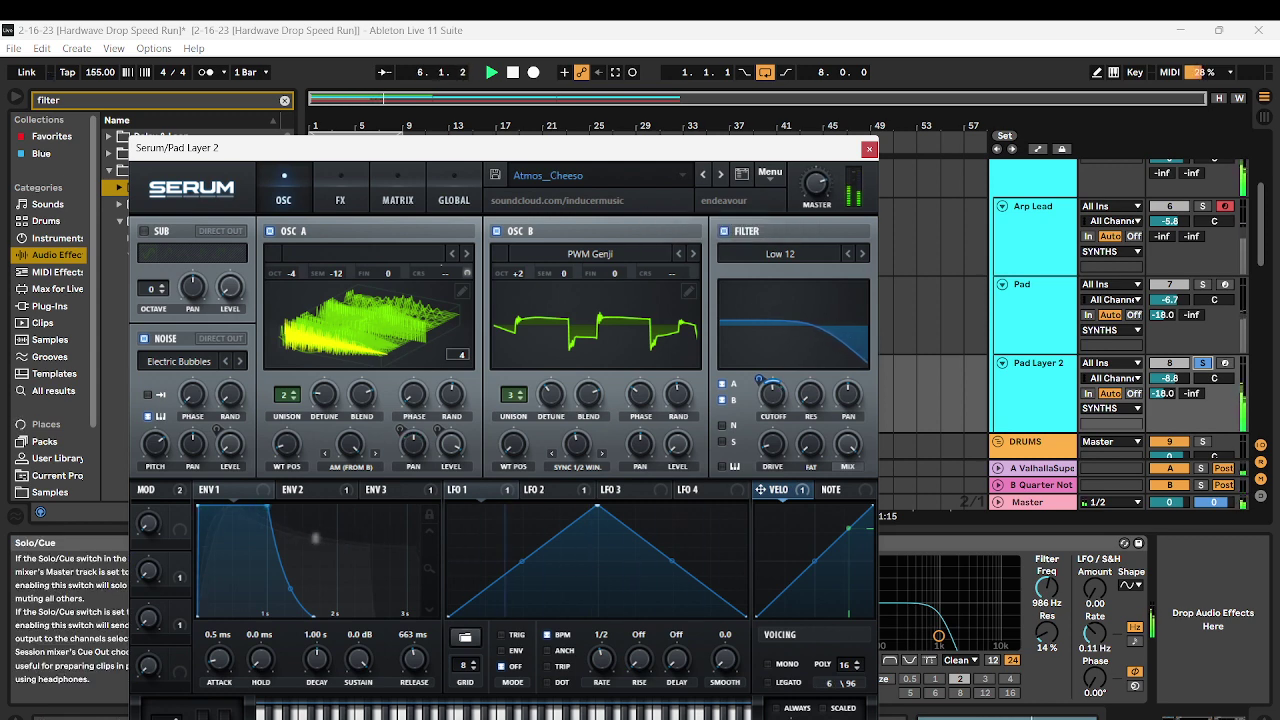
pyautogui.click(1203, 363)
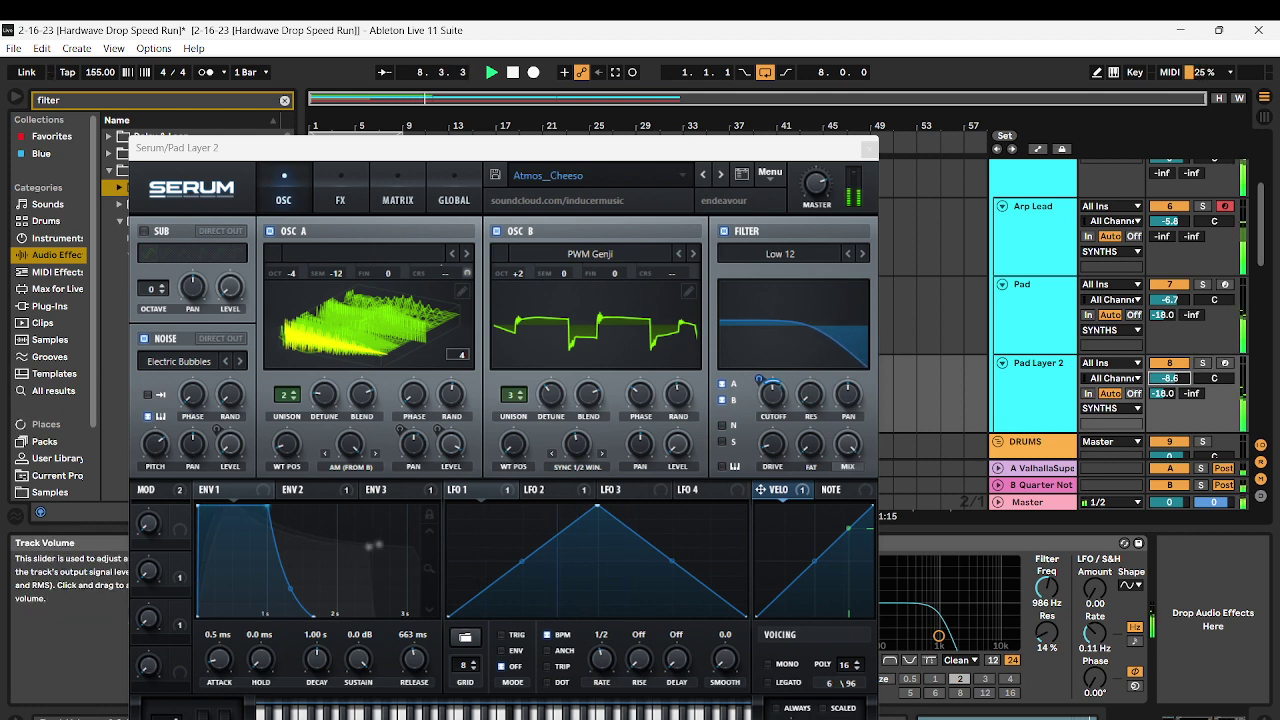
pyautogui.click(869, 149)
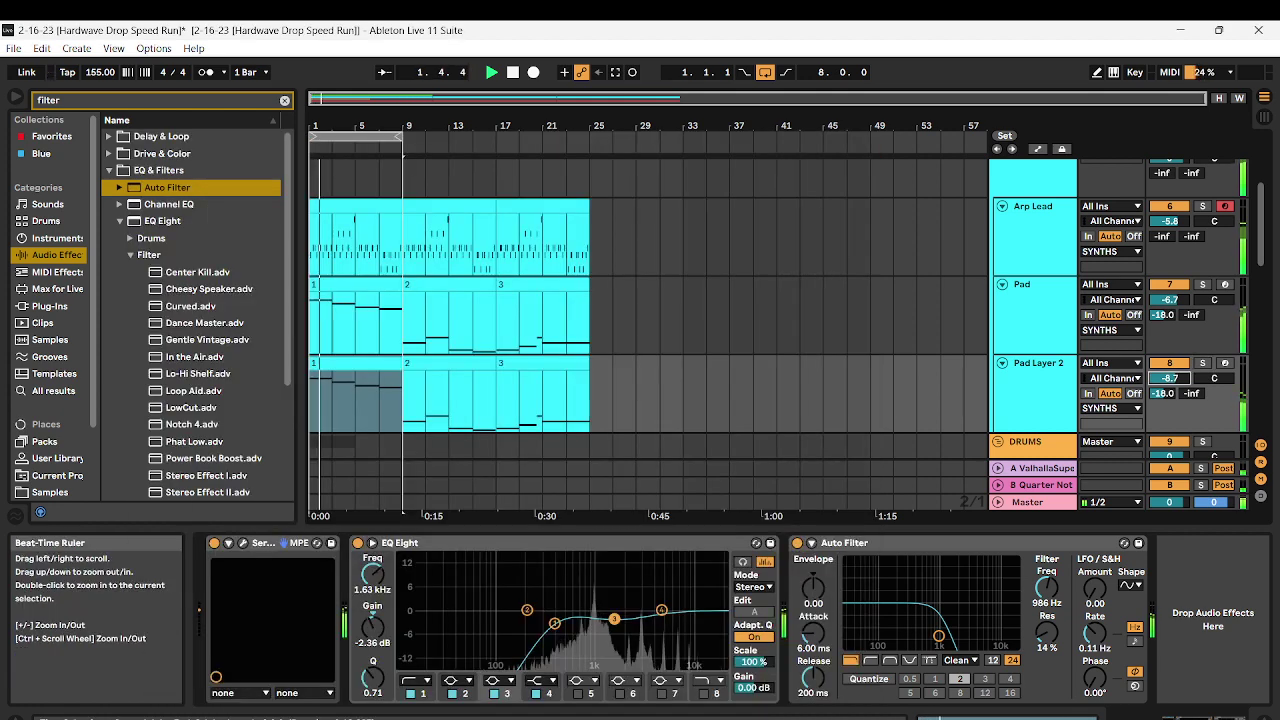
# Lower the Pad and Pad Layer 2 track volumes together to -8.5 dB and -10.5 dB
pyautogui.scroll(-3, 560, 320)
pyautogui.scroll(1, 560, 320)
pyautogui.scroll(3, 650, 330)
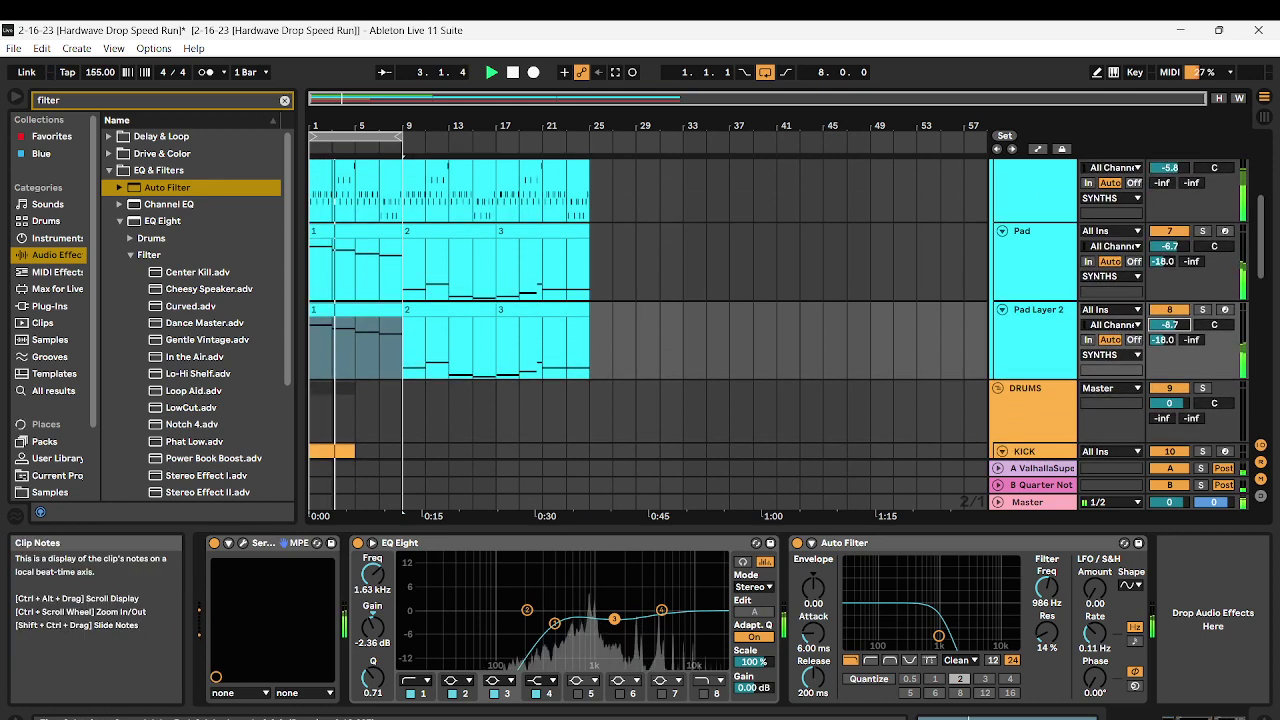
pyautogui.scroll(2, 650, 330)
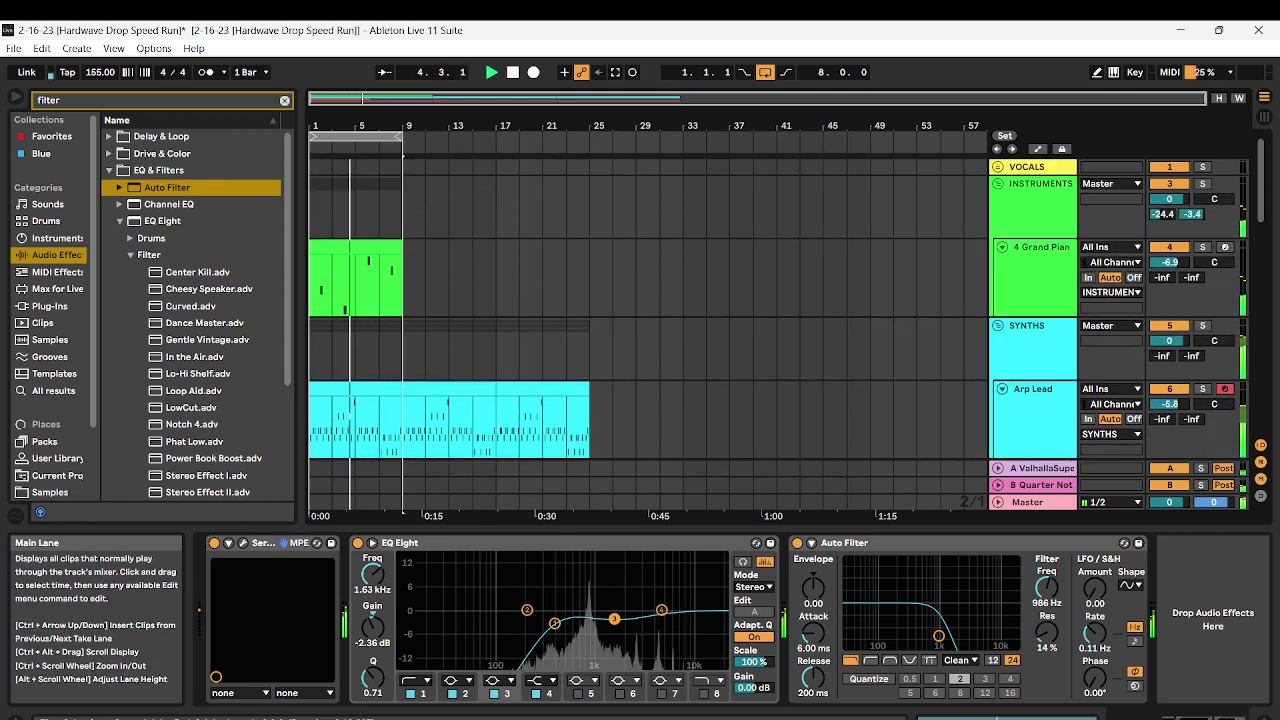
pyautogui.moveTo(1214, 262); pyautogui.dragTo(1214, 250)
pyautogui.scroll(-3, 650, 330)
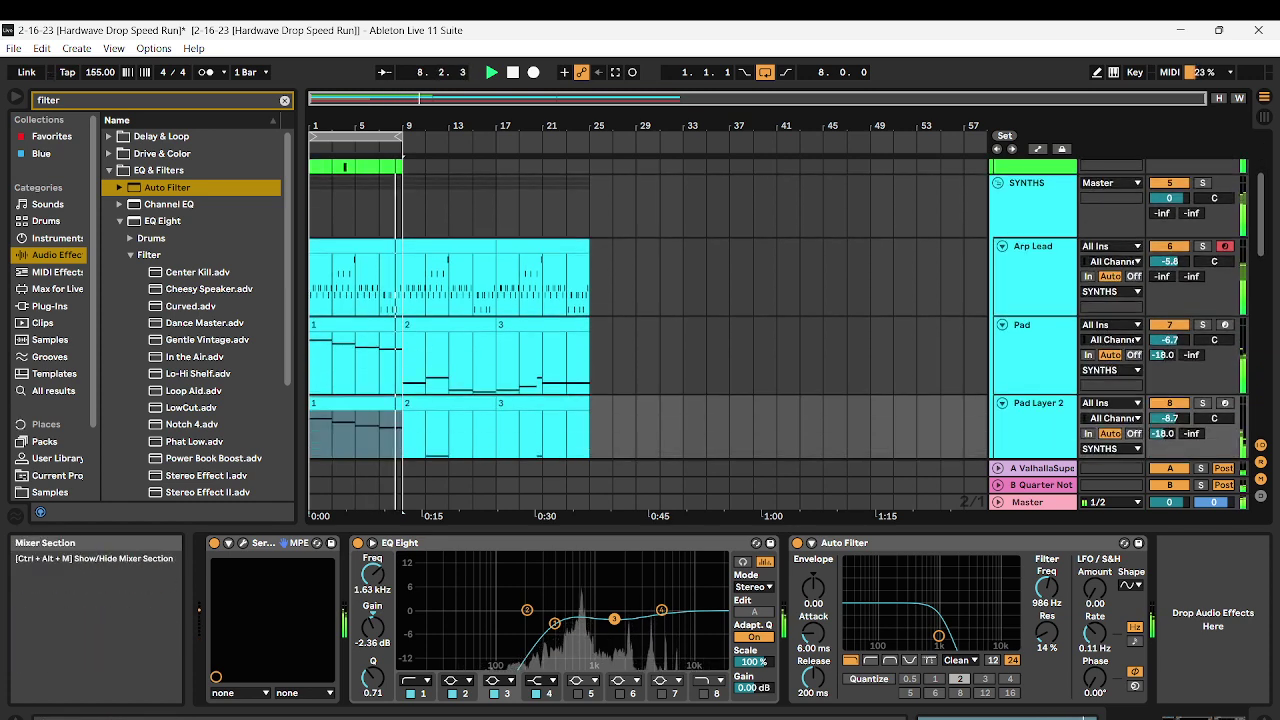
pyautogui.scroll(-3, 650, 330)
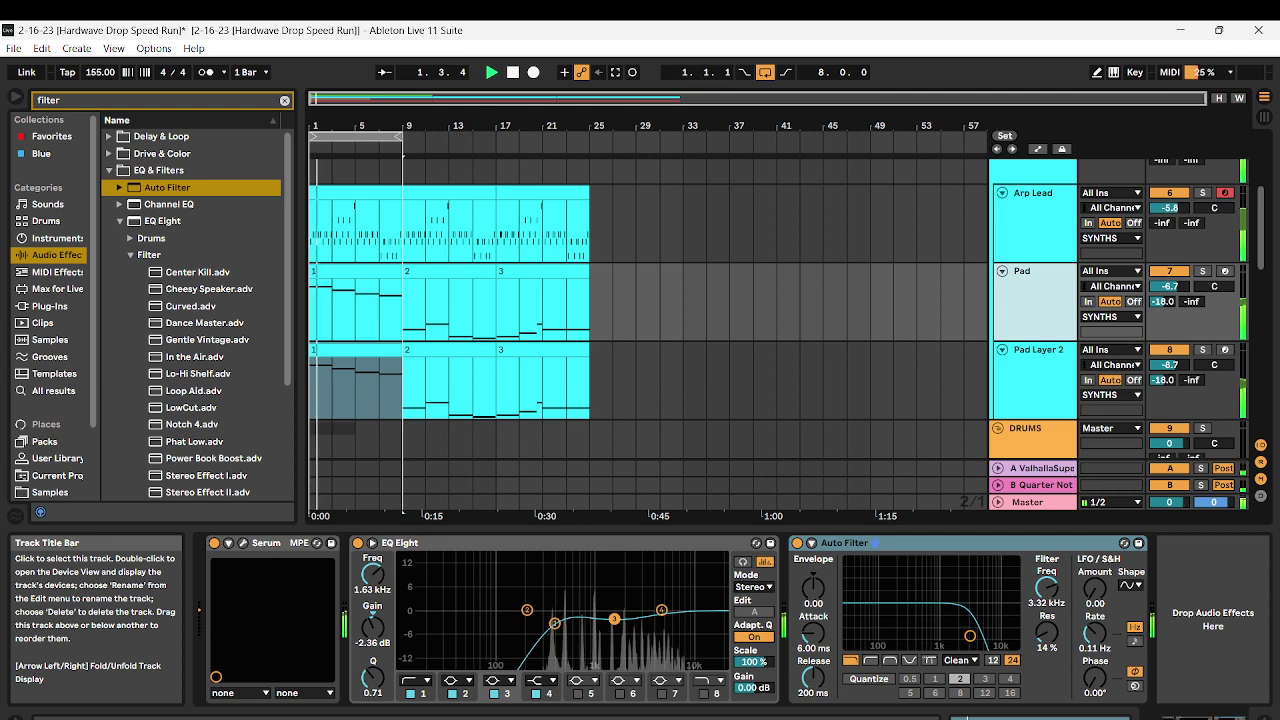
pyautogui.keyDown('shift'); pyautogui.click(1038, 365); pyautogui.keyUp('shift')
pyautogui.moveTo(1169, 365); pyautogui.dragTo(1169, 375)
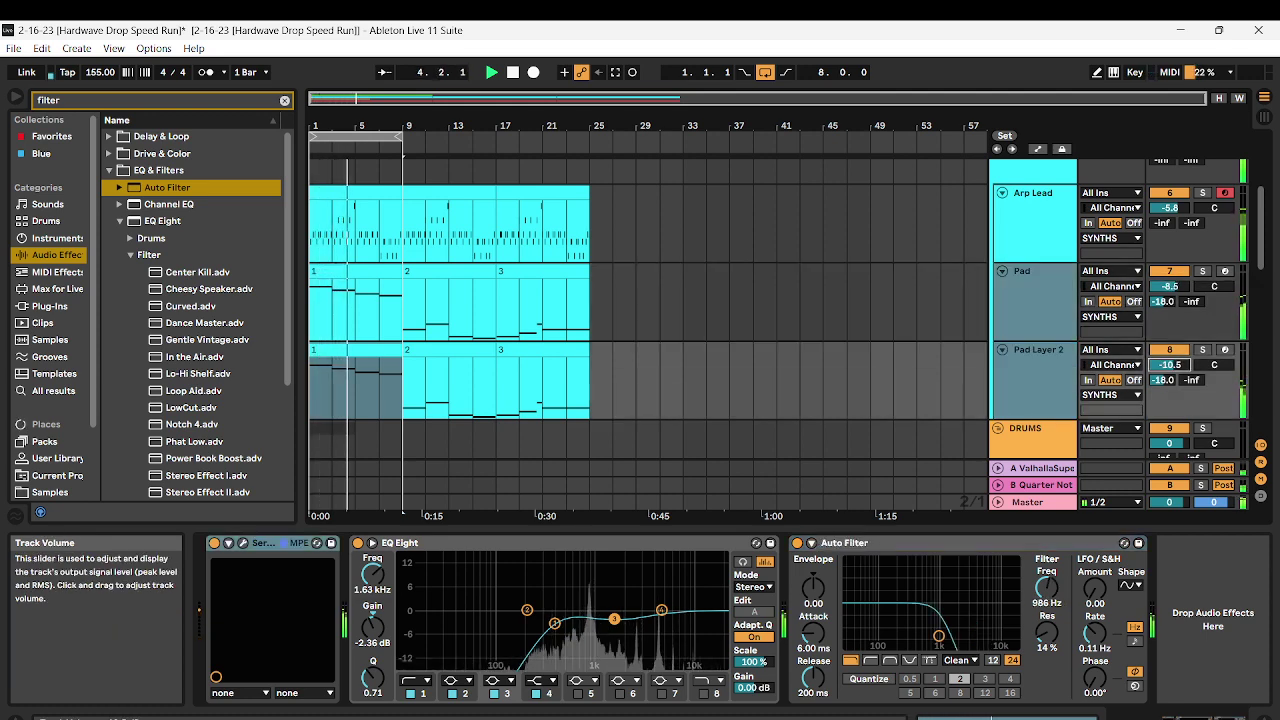
# Add Saturator's "A Bit Warmer" preset after EQ Eight on the Reese track
pyautogui.scroll(-5, 650, 330)
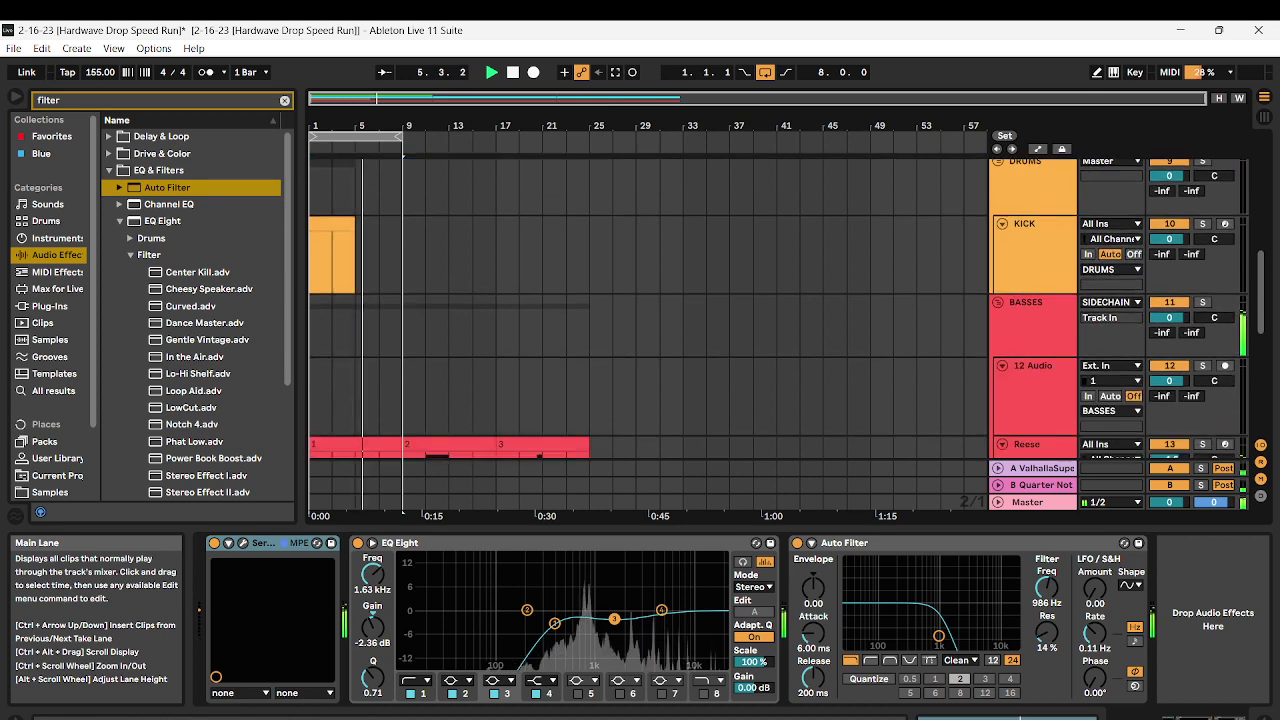
pyautogui.scroll(-4, 650, 330)
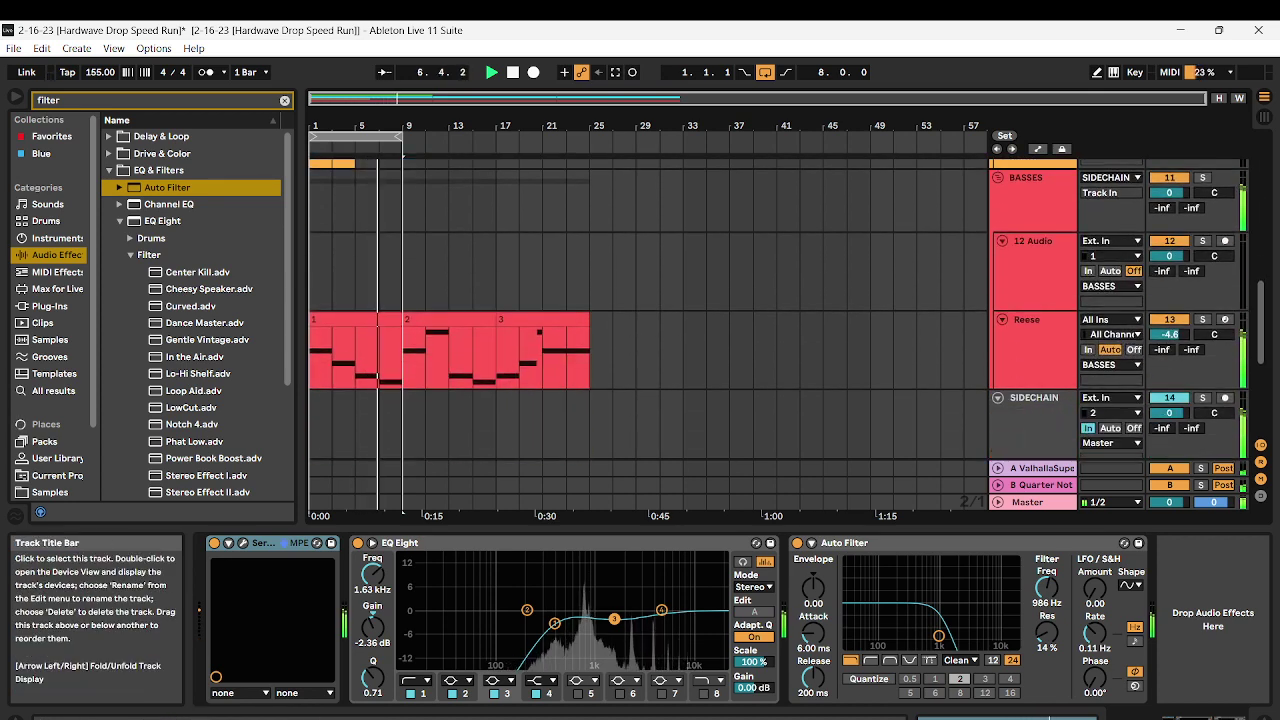
pyautogui.click(1030, 345)
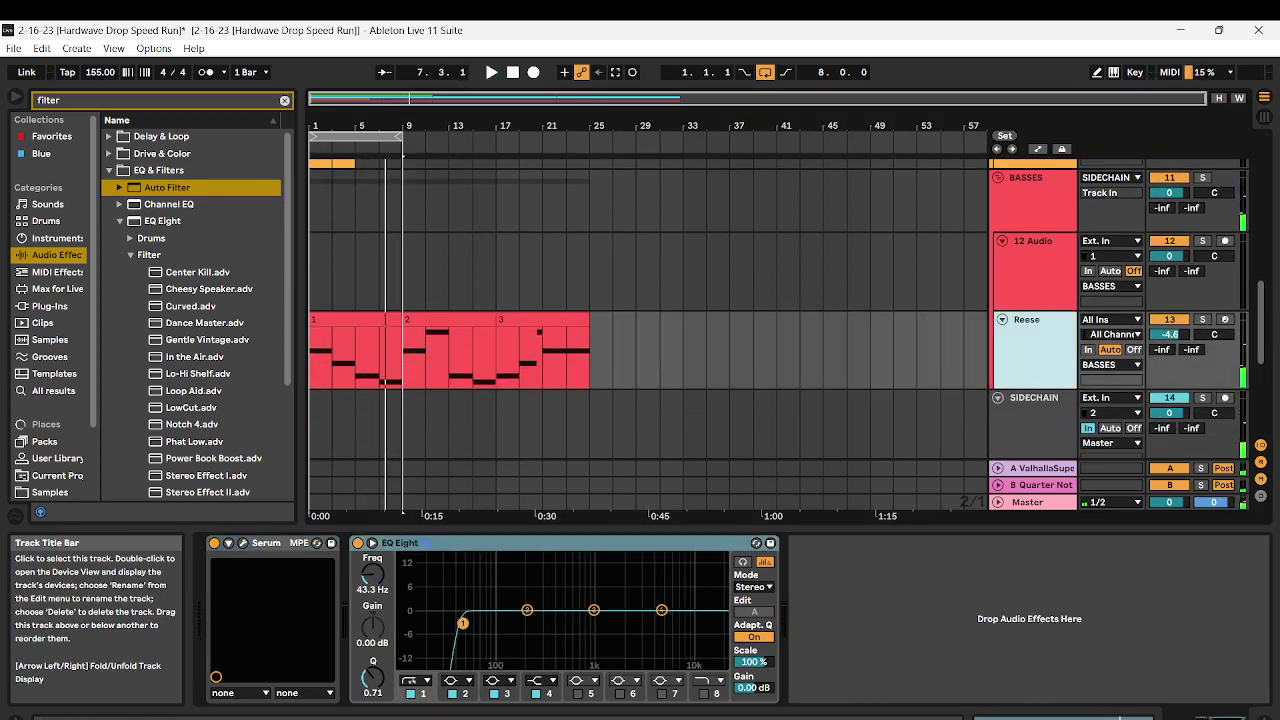
pyautogui.click(284, 100)
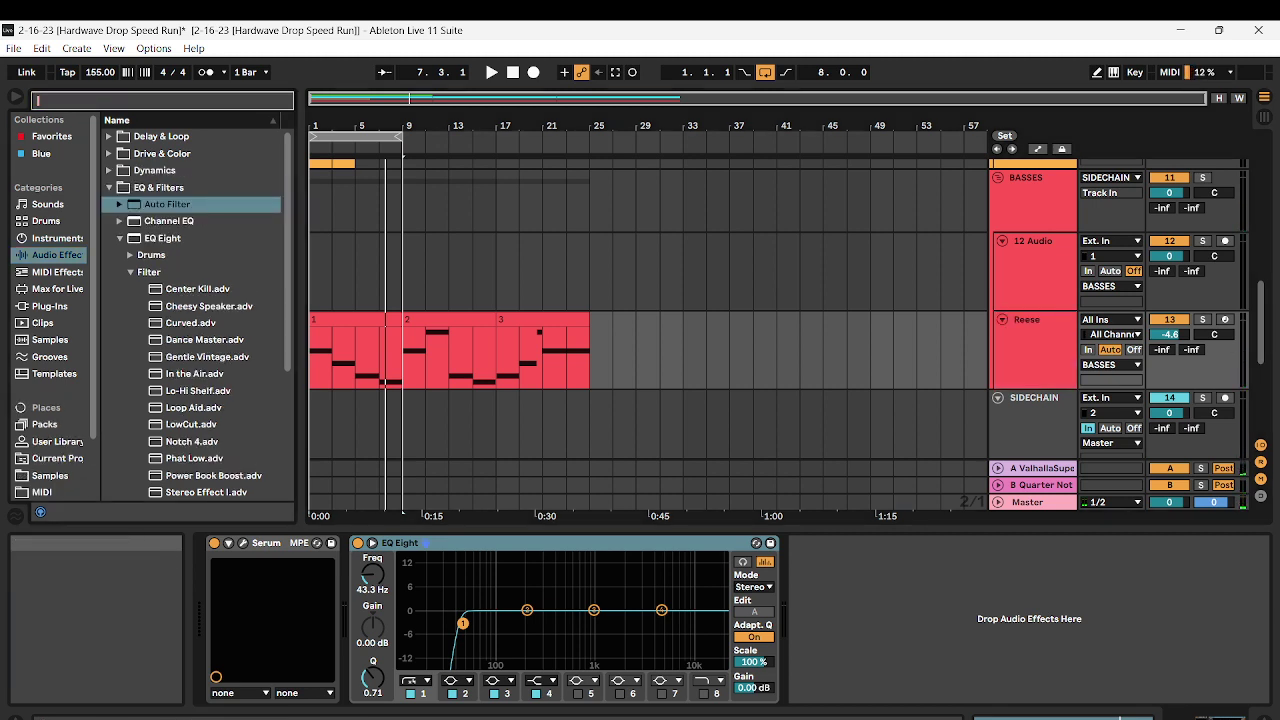
pyautogui.write('Sat')
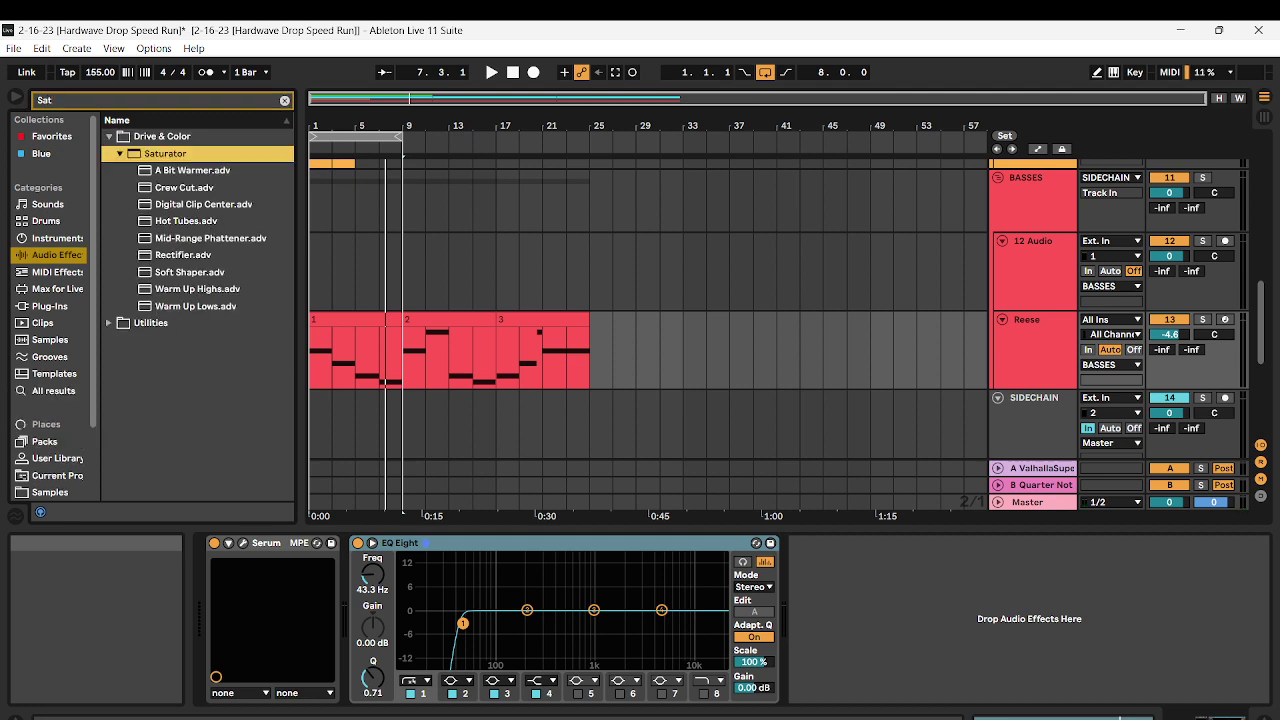
pyautogui.click(192, 170)
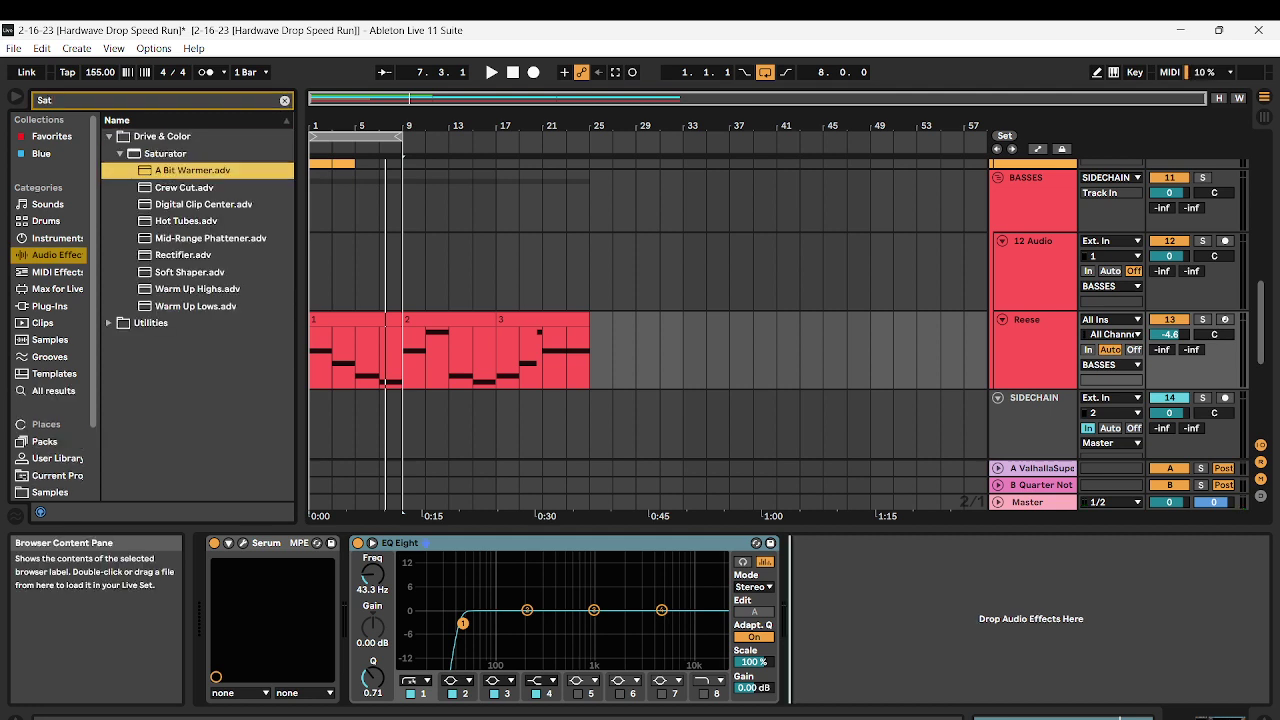
pyautogui.moveTo(192, 170); pyautogui.dragTo(900, 618)
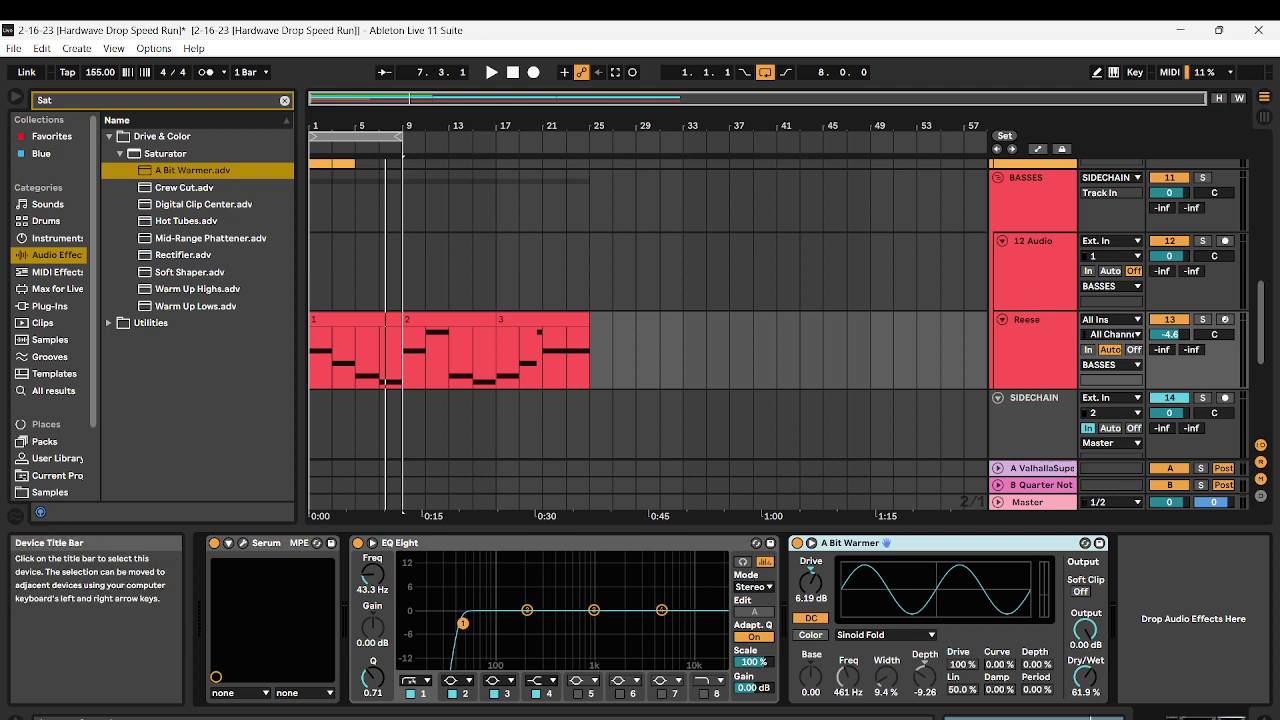
# During playback, set the Reese Saturator output to -1.46 dB and raise the EQ Eight low-cut frequency to 64.5 Hz
pyautogui.press('space')
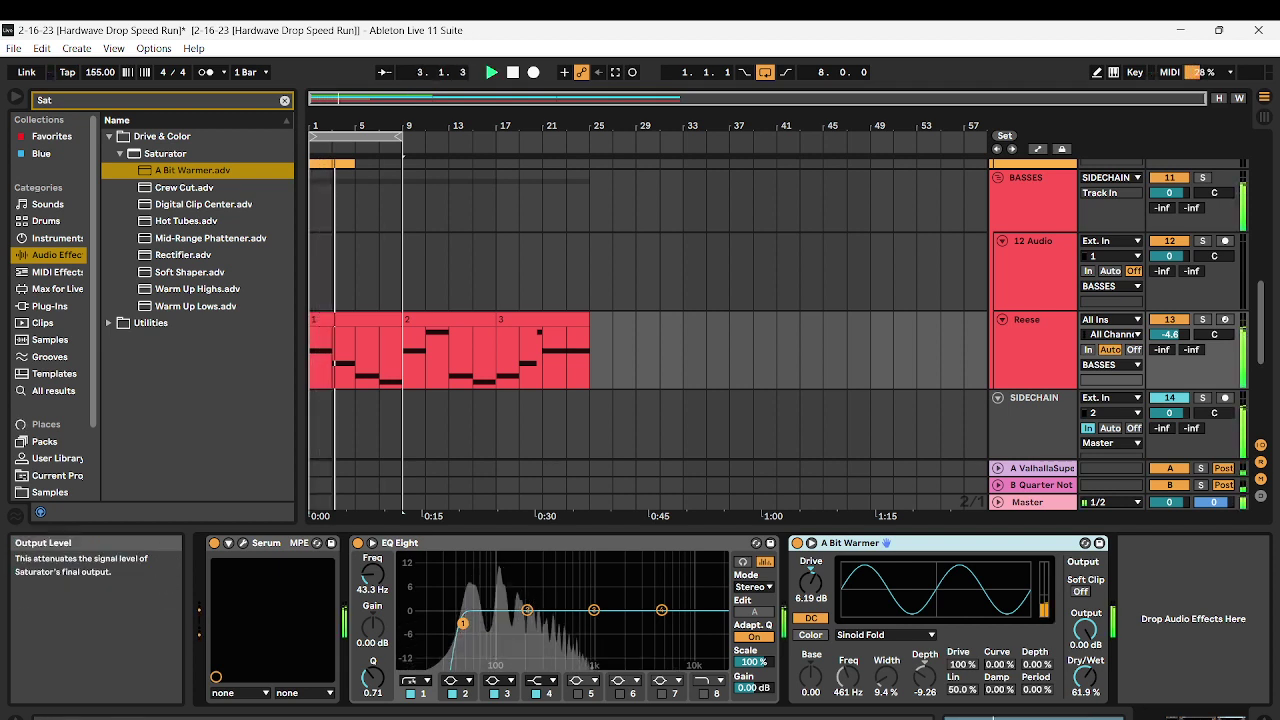
pyautogui.moveTo(1085, 630); pyautogui.dragTo(1085, 650)
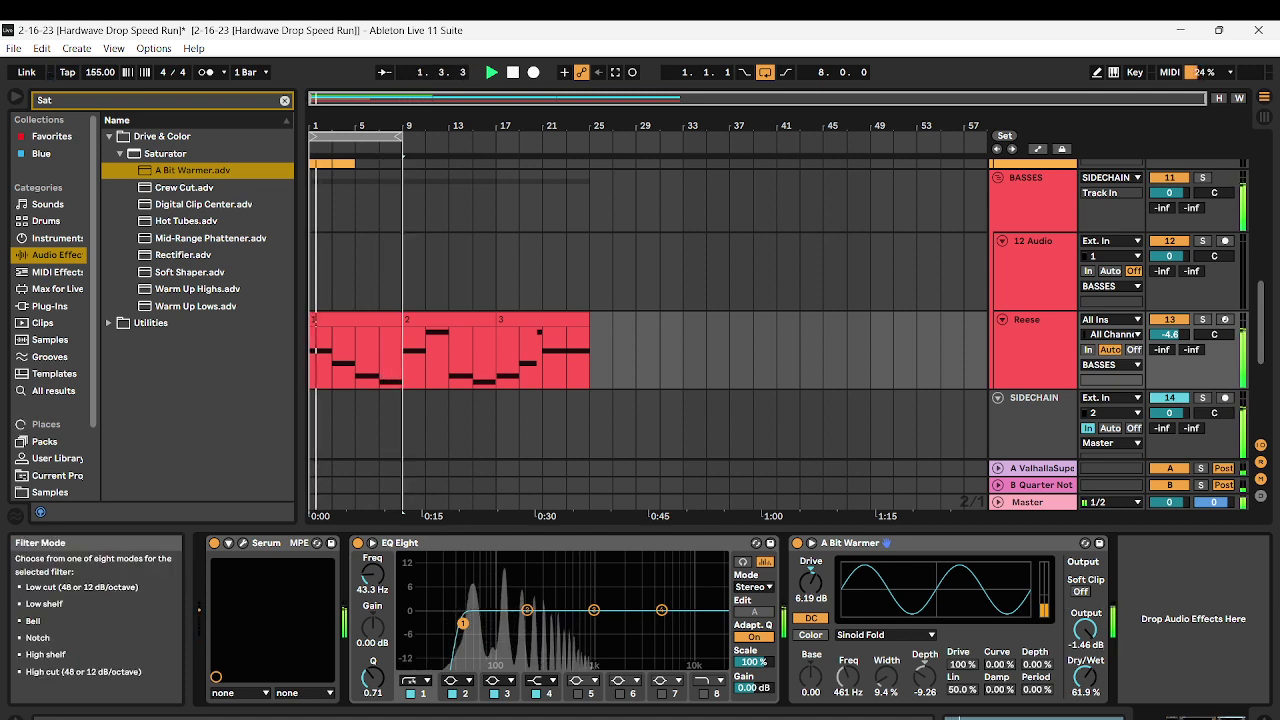
pyautogui.click(372, 590)
pyautogui.moveTo(372, 574); pyautogui.dragTo(372, 565)
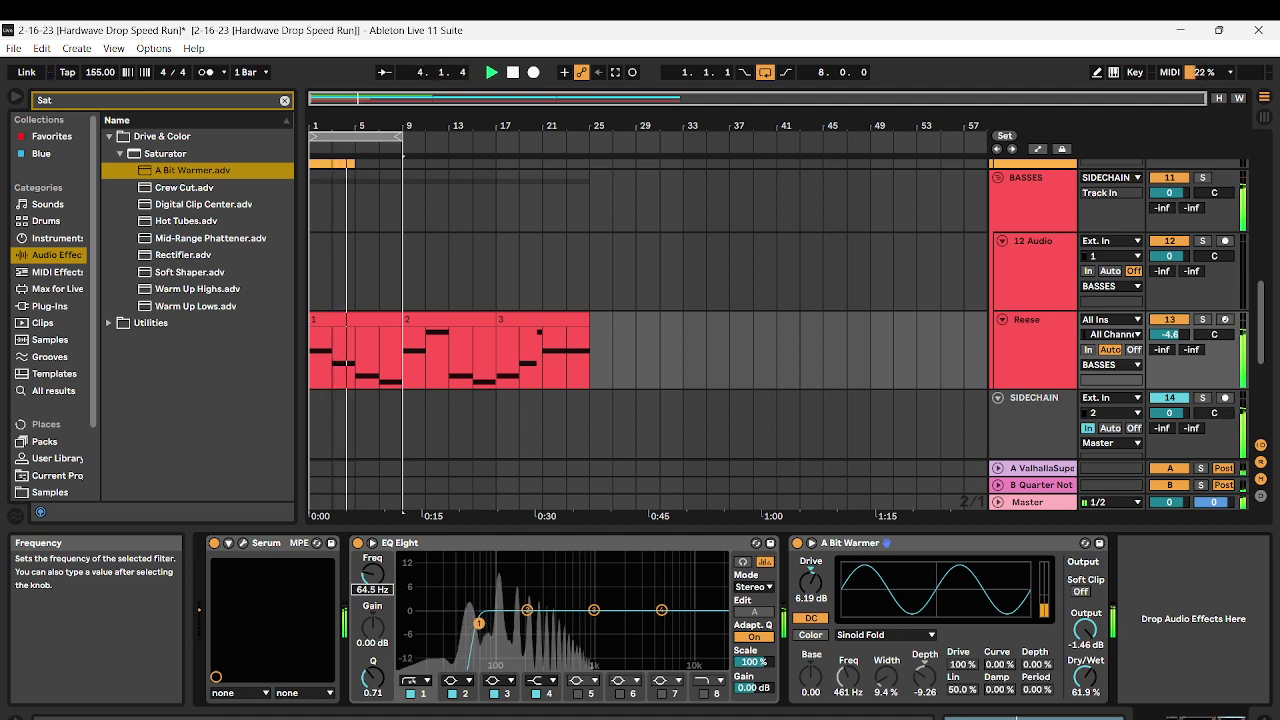
# Clear the "Sat" search, return the browser to the full audio effects list and restore the overridden arrangement automation
pyautogui.click(48, 306)
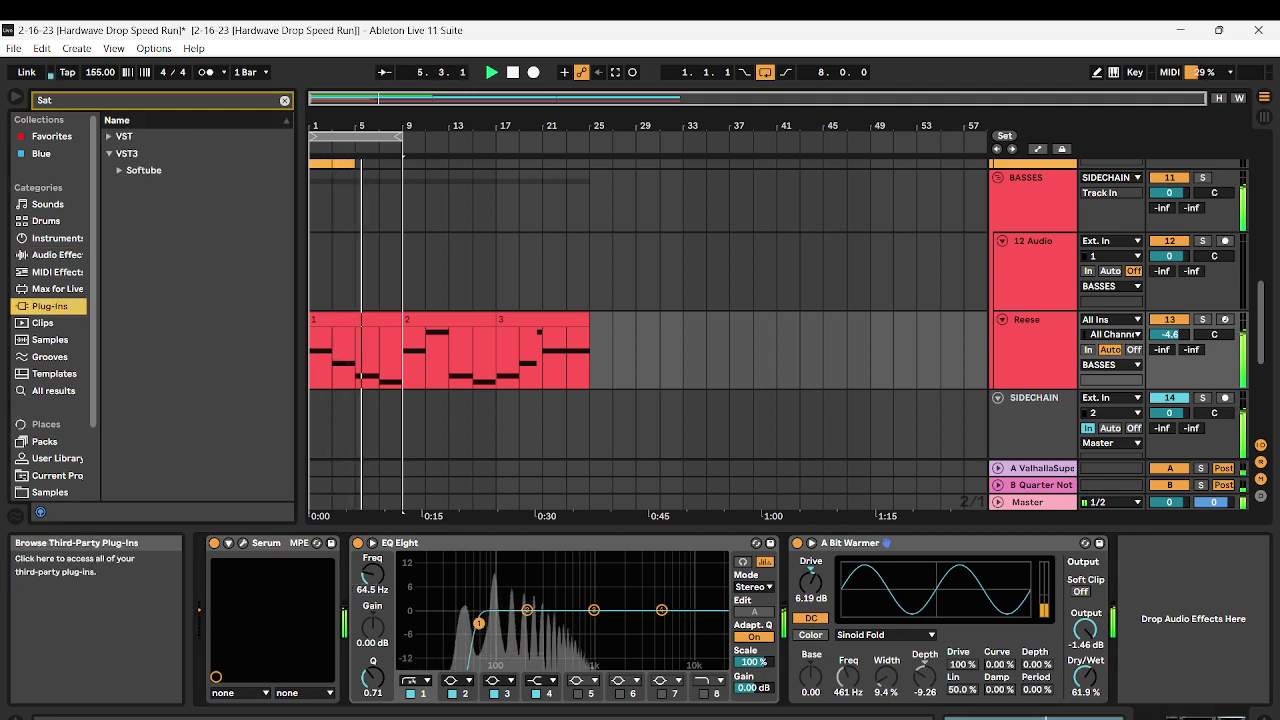
pyautogui.click(285, 101)
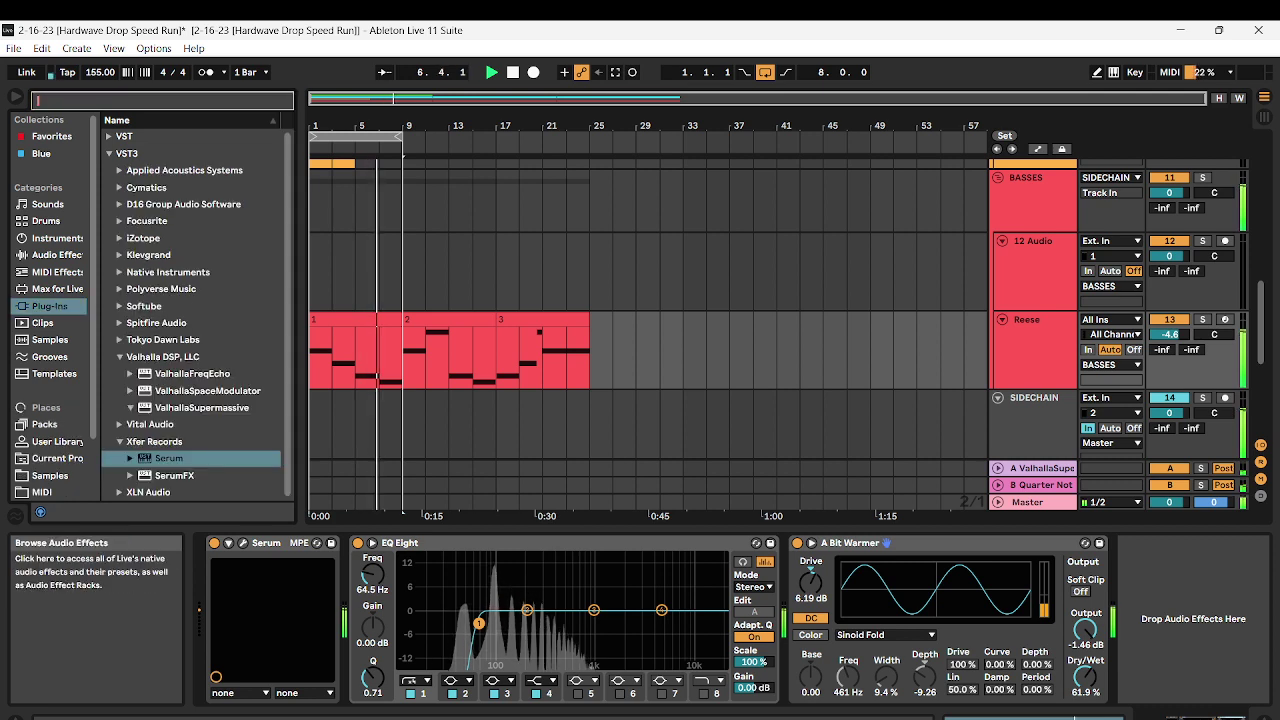
pyautogui.click(48, 255)
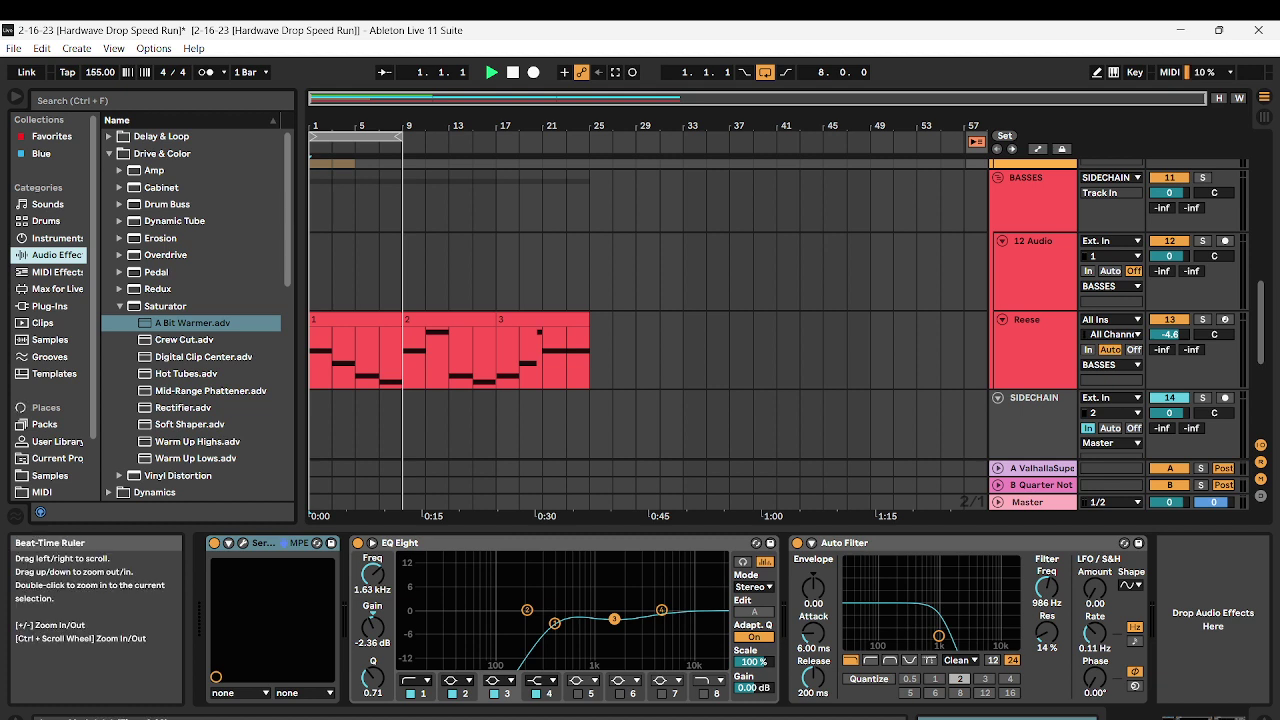
pyautogui.click(976, 142)
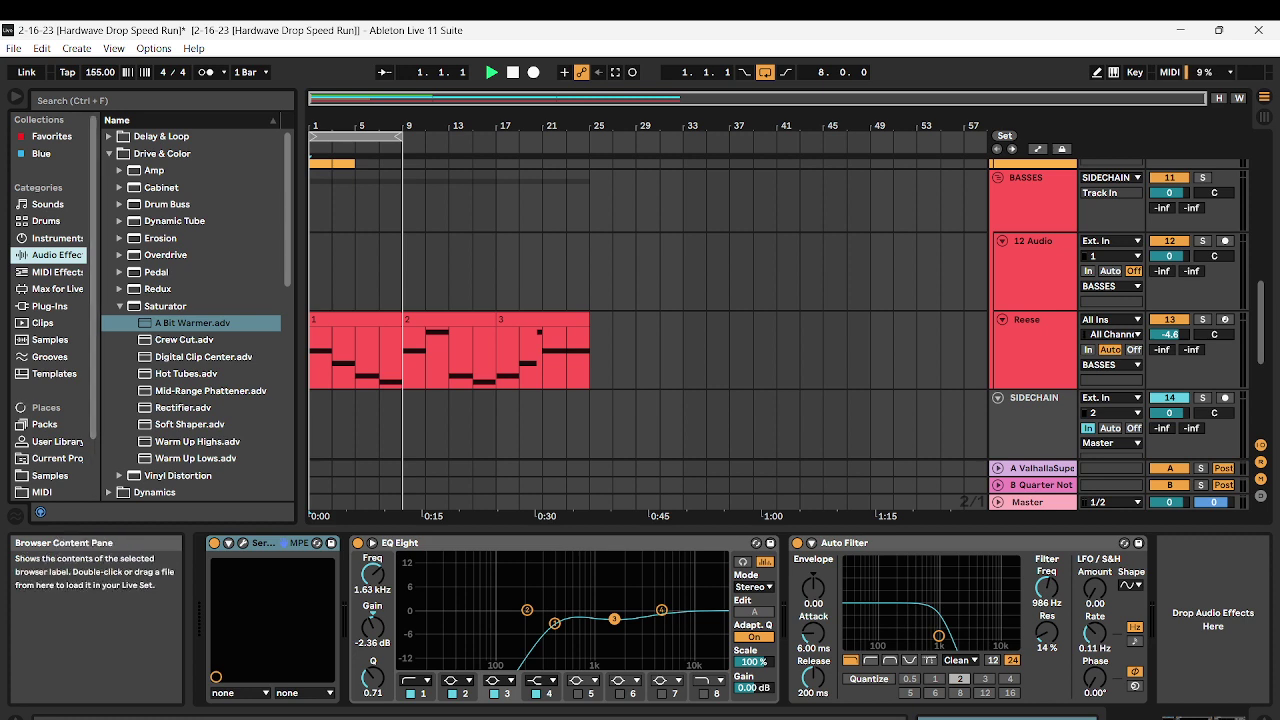
# Search the audio effects for "filter" and add Auto Filter after the Saturator on the Reese track
pyautogui.hotkey('ctrl', 'f')
pyautogui.write('filter')
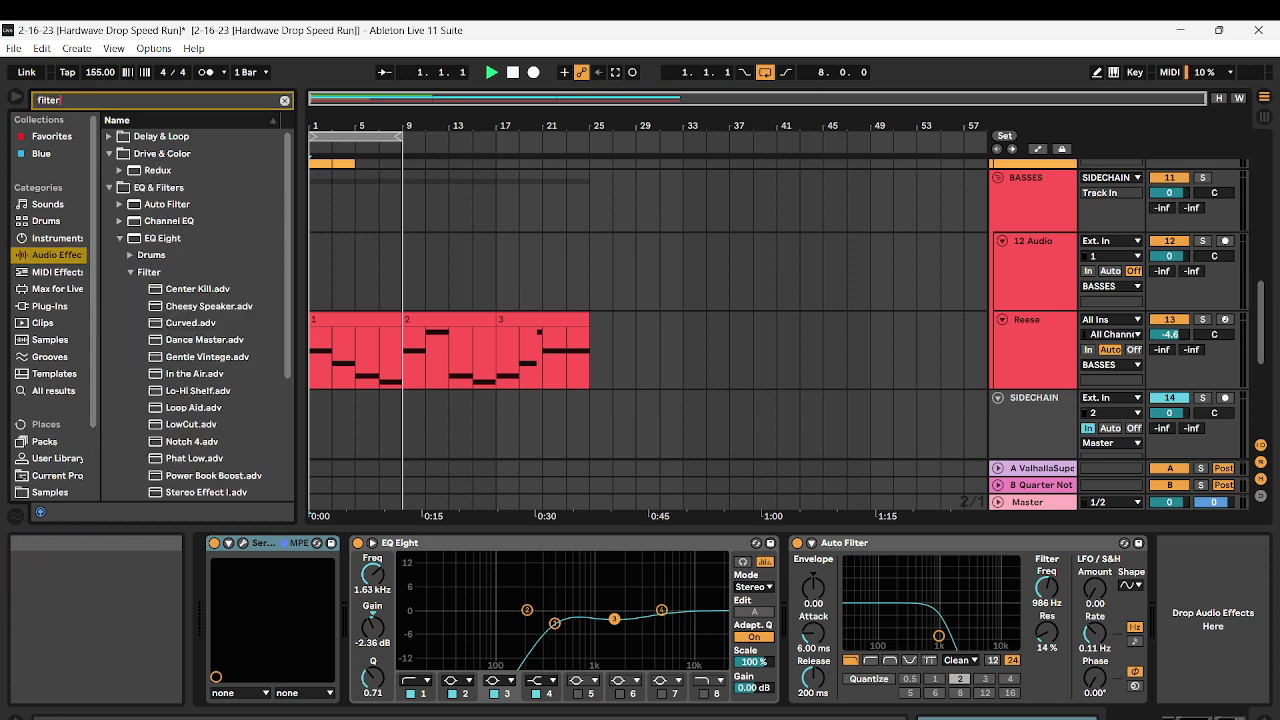
pyautogui.press('Down')
pyautogui.press('Down')
pyautogui.press('Down')
pyautogui.press('Down')
pyautogui.press('Down')
pyautogui.press('Right')
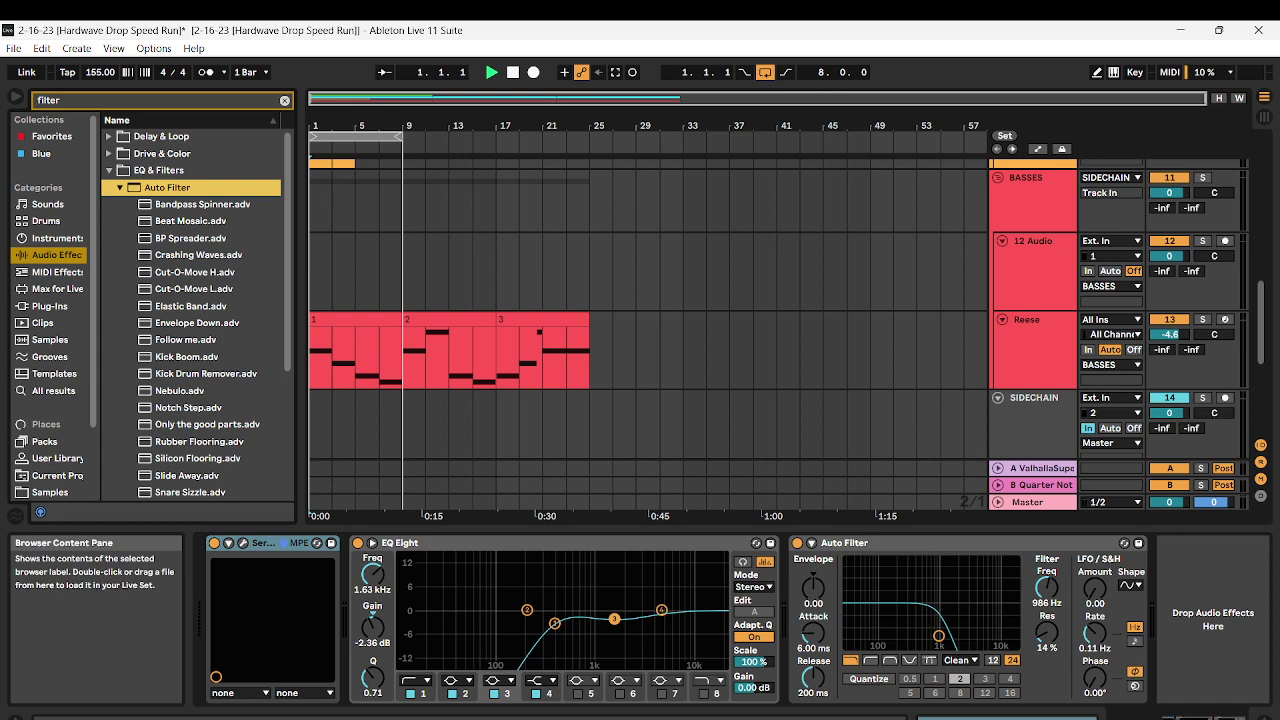
pyautogui.click(1035, 337)
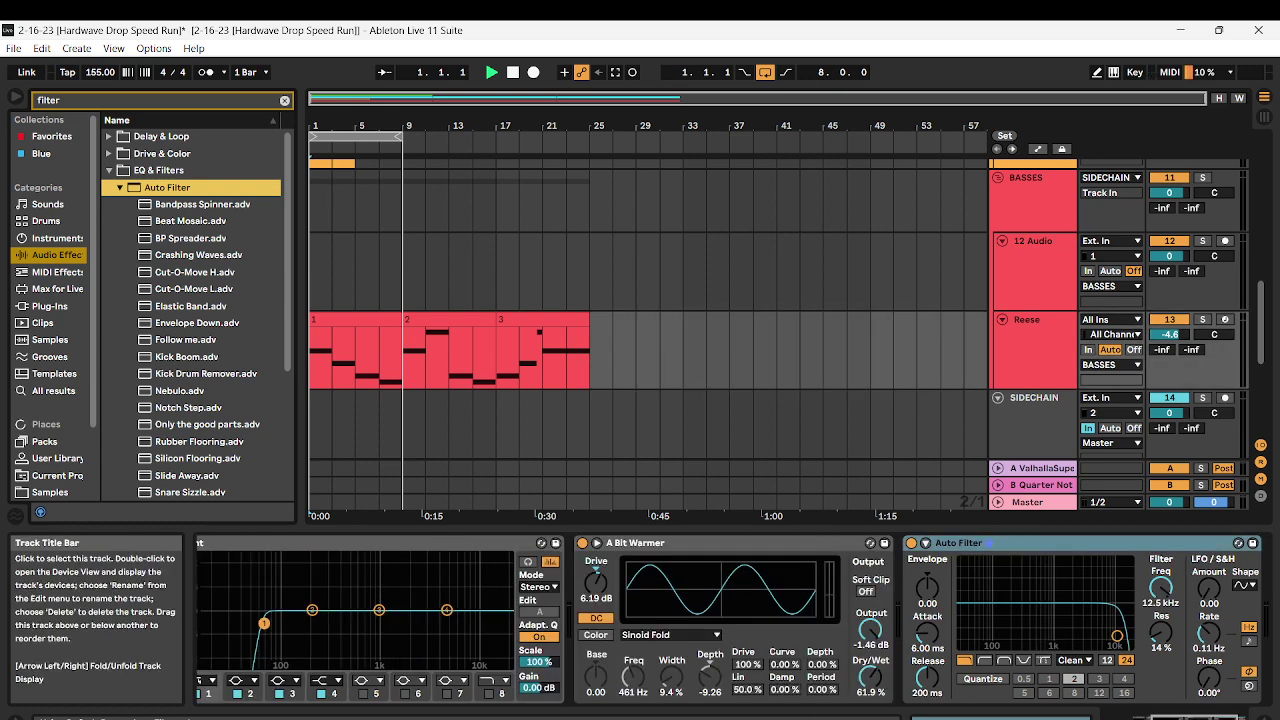
# Lower the Reese Auto Filter's low-pass cutoff frequency to 106 Hz while listening to the loop
pyautogui.moveTo(1117, 636); pyautogui.dragTo(1074, 636)
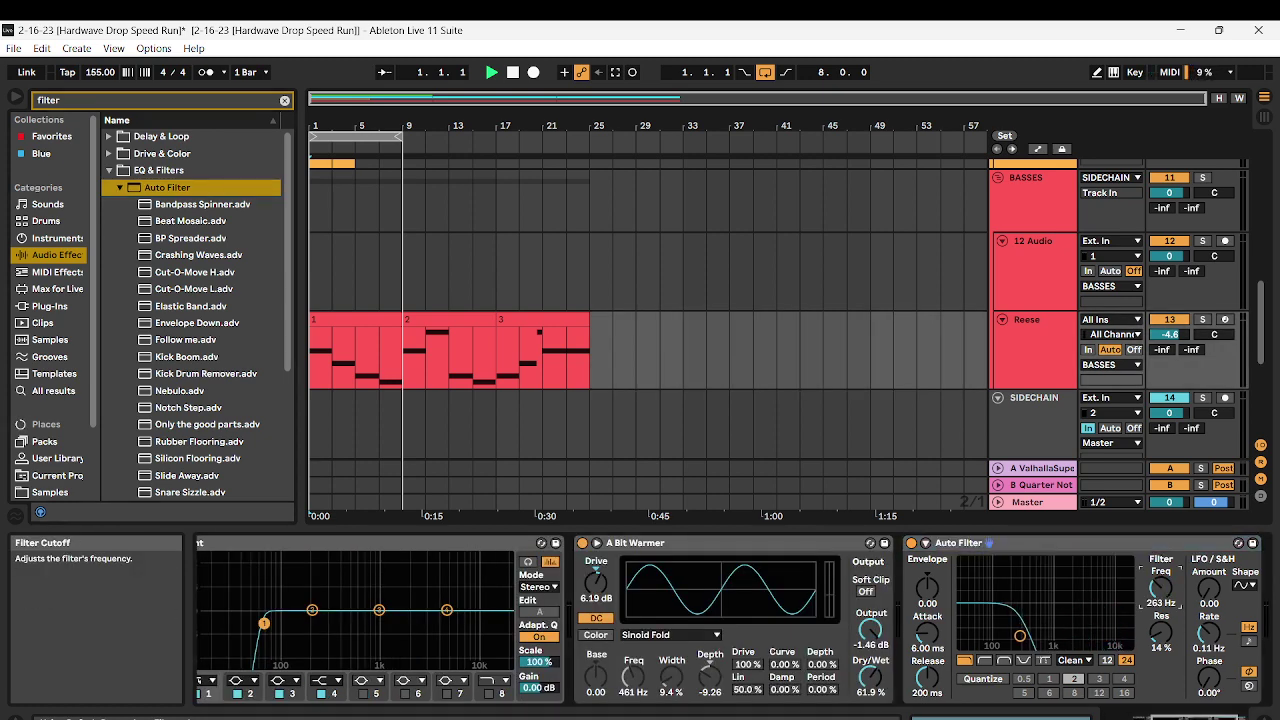
pyautogui.moveTo(1160, 588); pyautogui.dragTo(1160, 596)
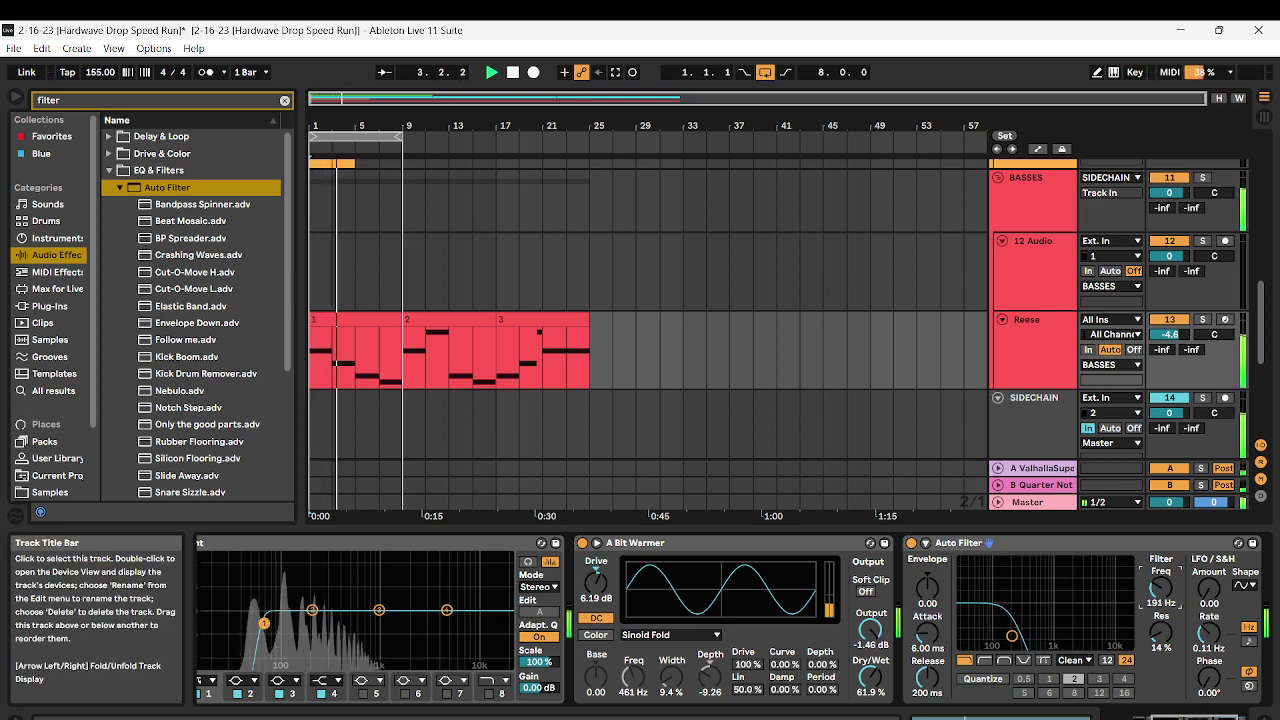
pyautogui.moveTo(1160, 590); pyautogui.dragTo(1160, 602)
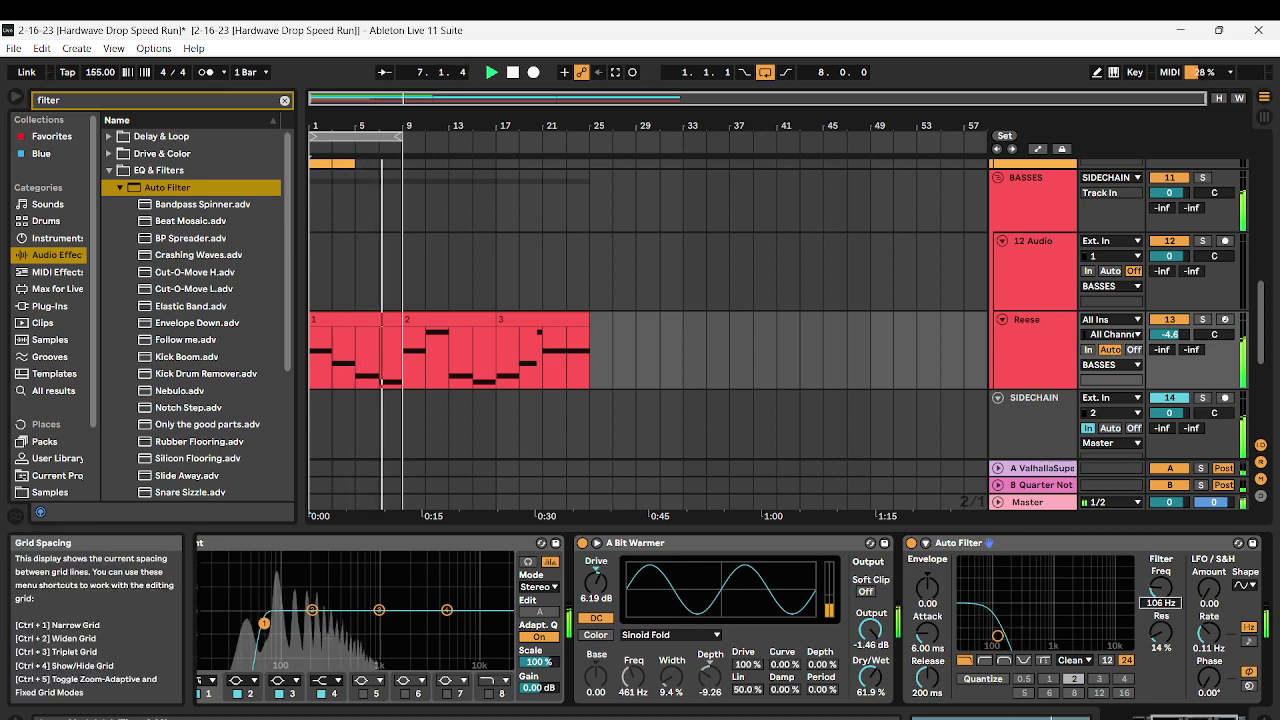
# Copy the Reese's Auto Filter to the end of the Arp Lead chain and set its cutoff to 362 Hz
pyautogui.scroll(5, 650, 330)
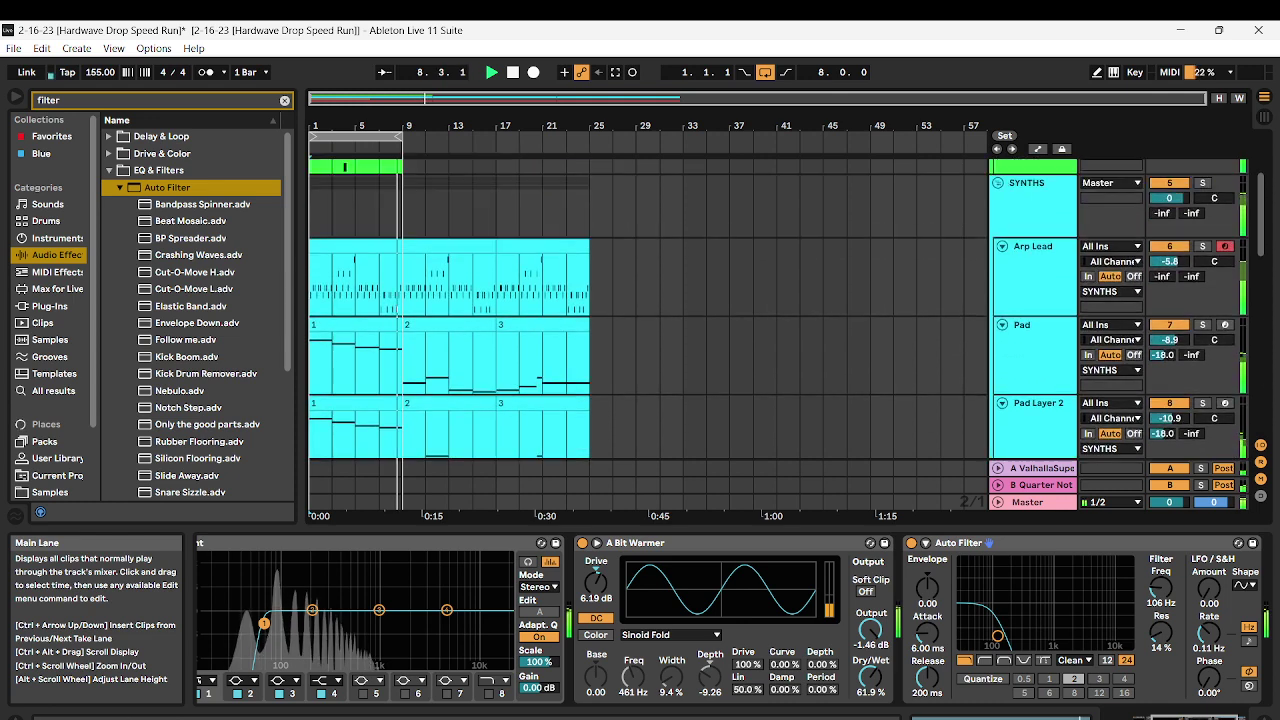
pyautogui.click(1033, 280)
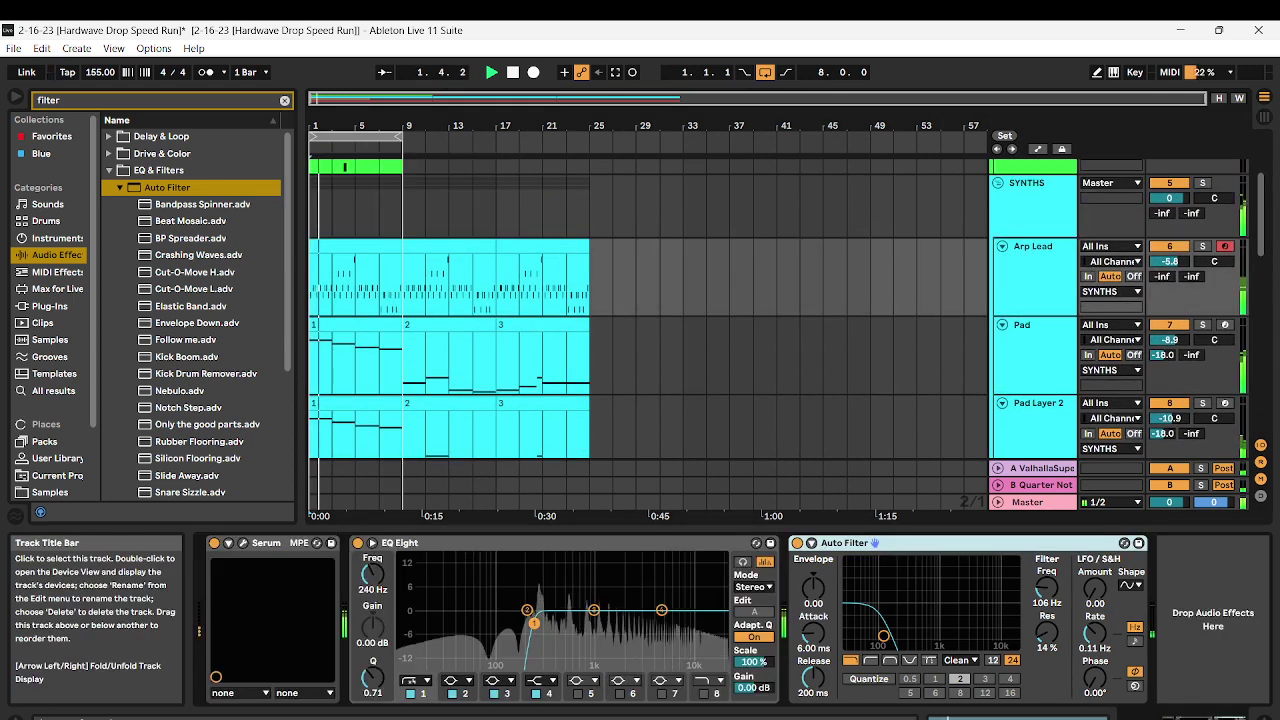
pyautogui.scroll(-3, 1033, 280)
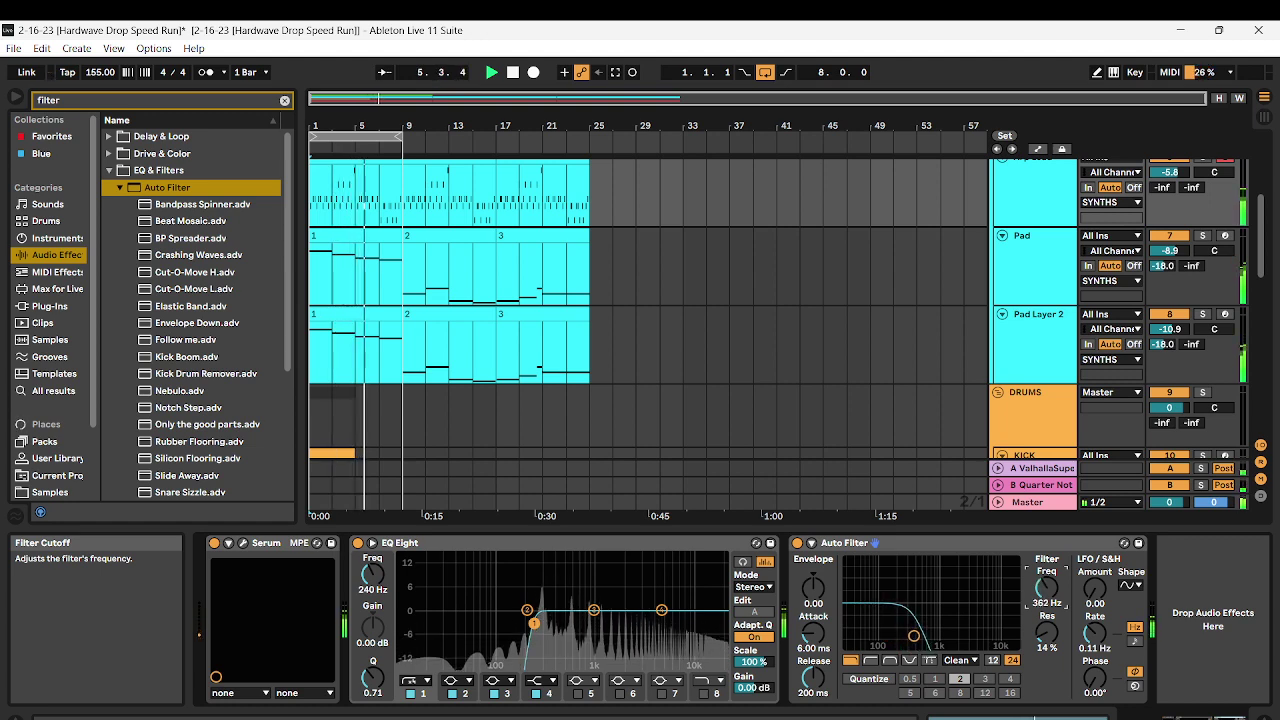
pyautogui.scroll(-8, 650, 330)
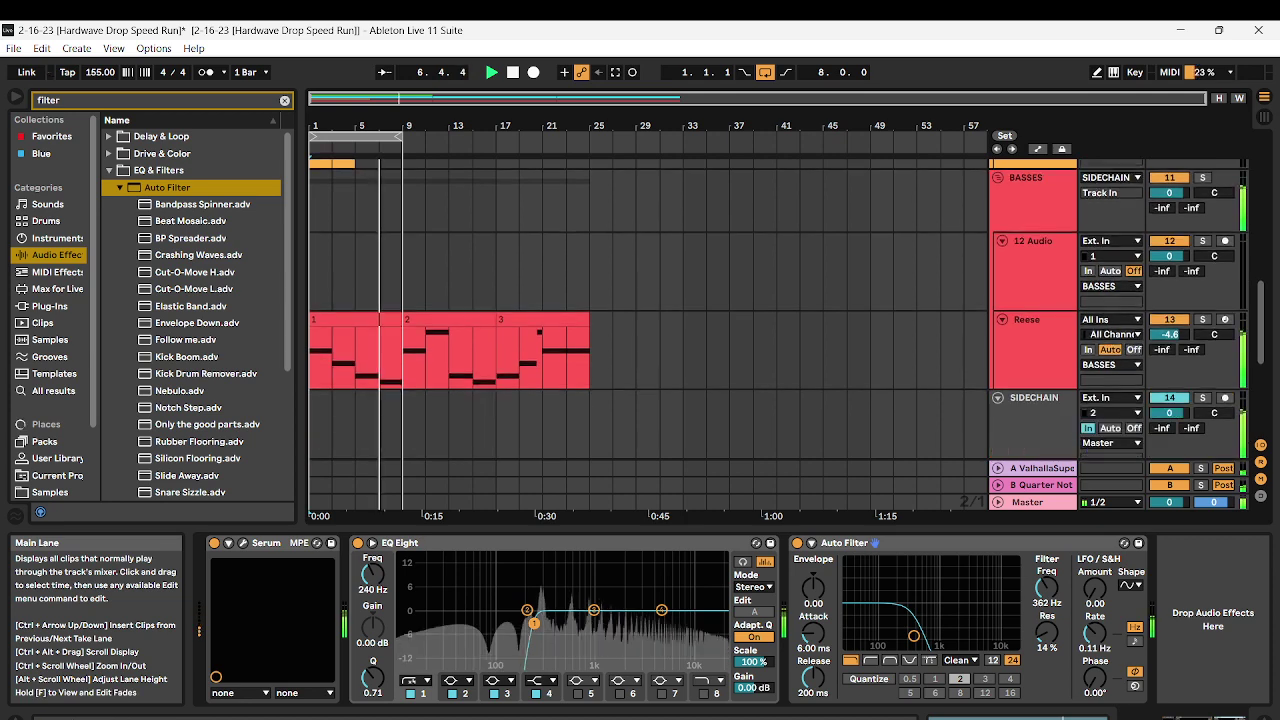
# Search the User Library for "Downlifter" samples
pyautogui.click(285, 100)
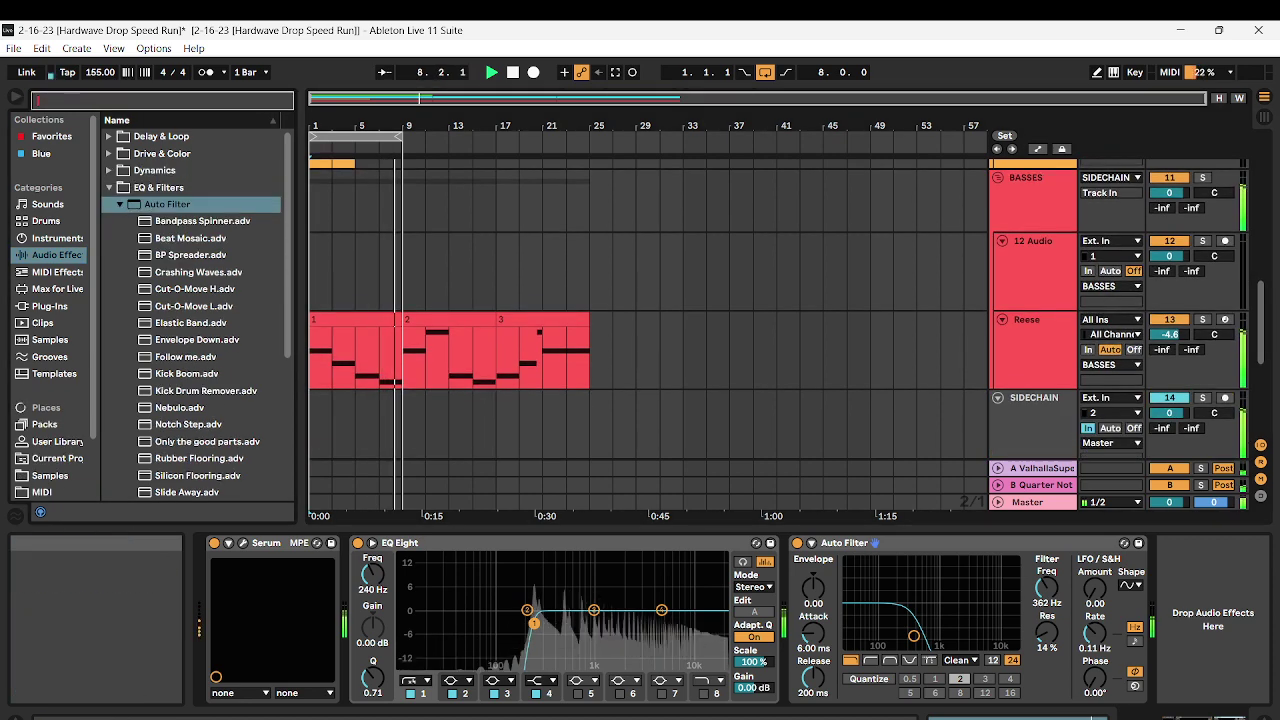
pyautogui.write('Downli')
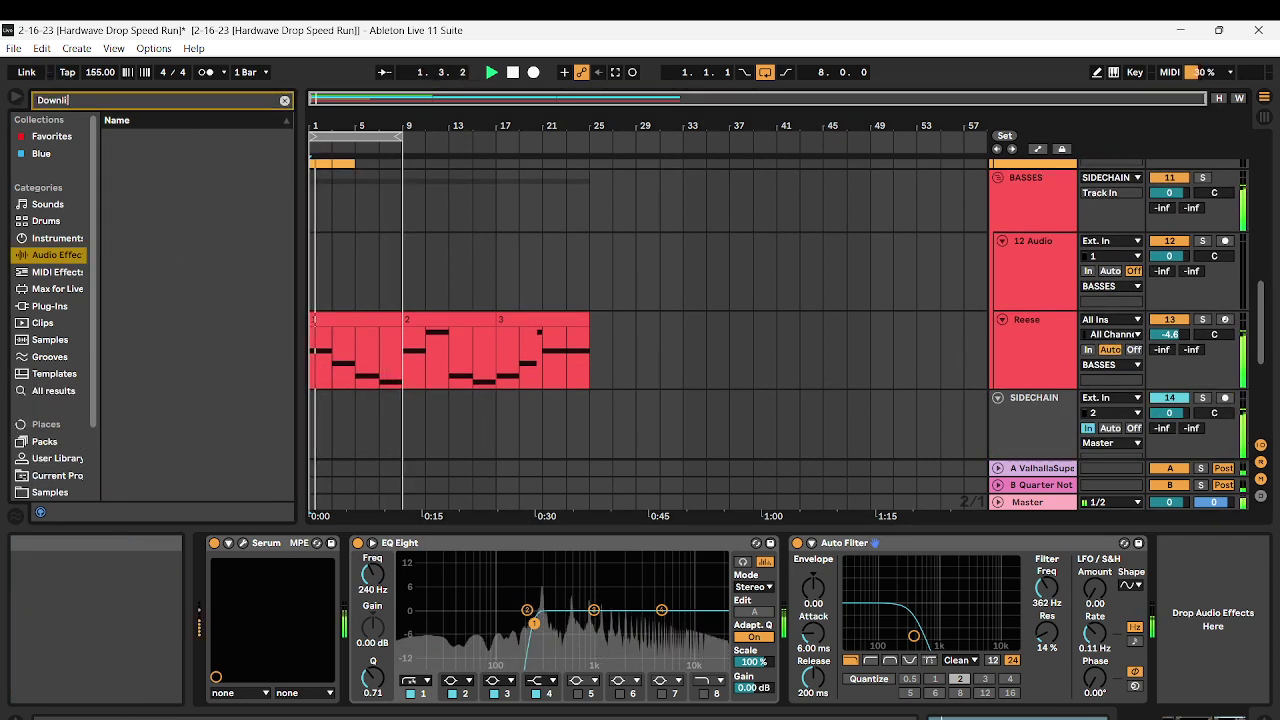
pyautogui.write('fter')
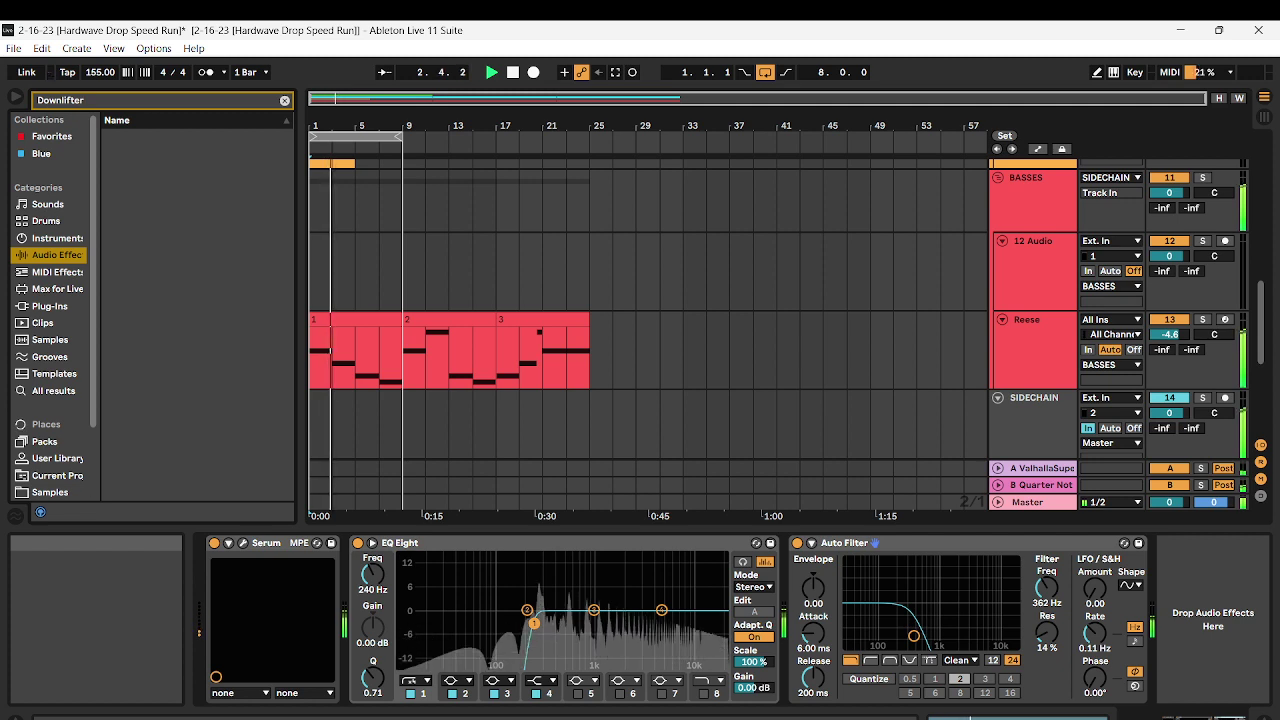
pyautogui.scroll(-3, 50, 300)
pyautogui.click(57, 372)
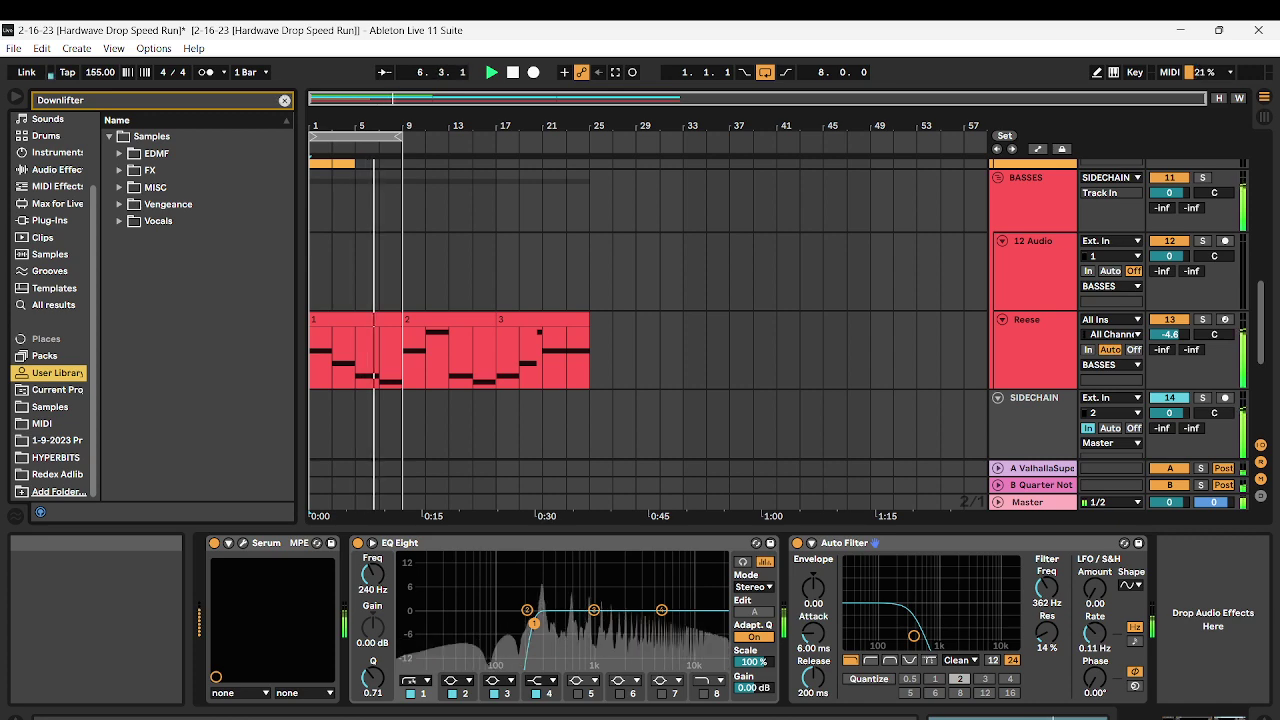
# Search the User Library for "impact" and expand the FX samples folder
pyautogui.hotkey('ctrl', 'f')
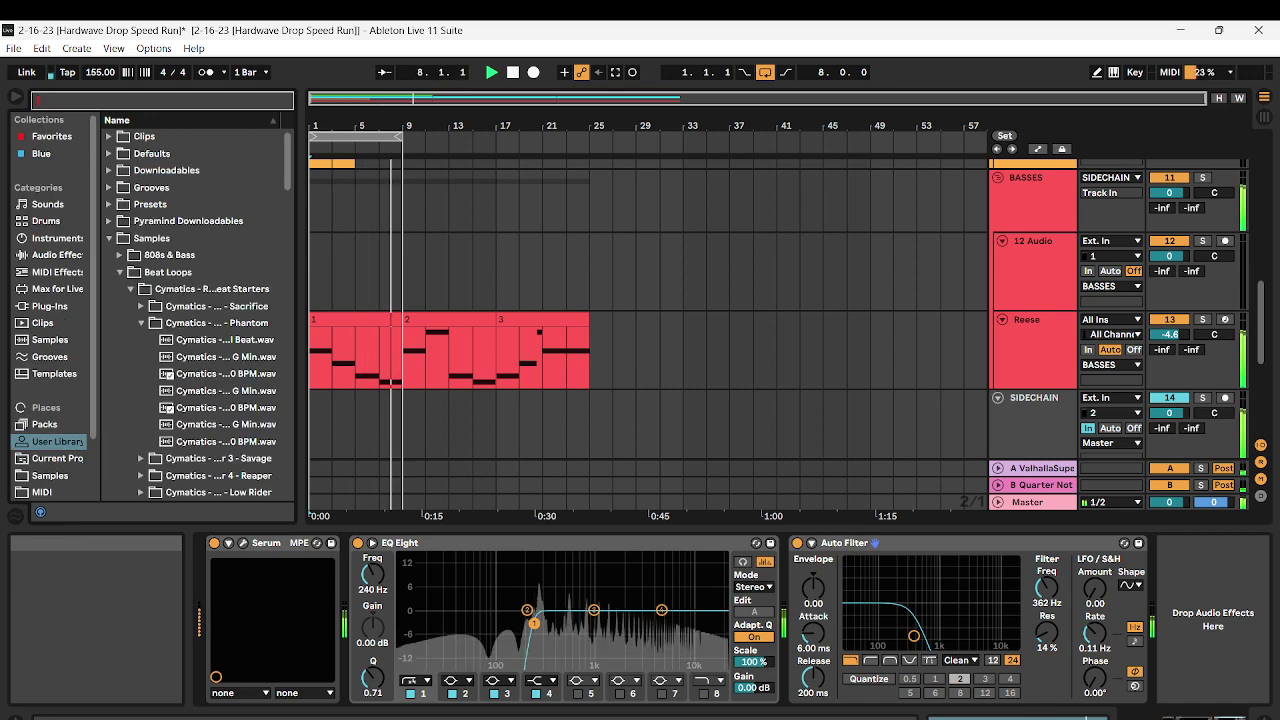
pyautogui.write('IMPACT')
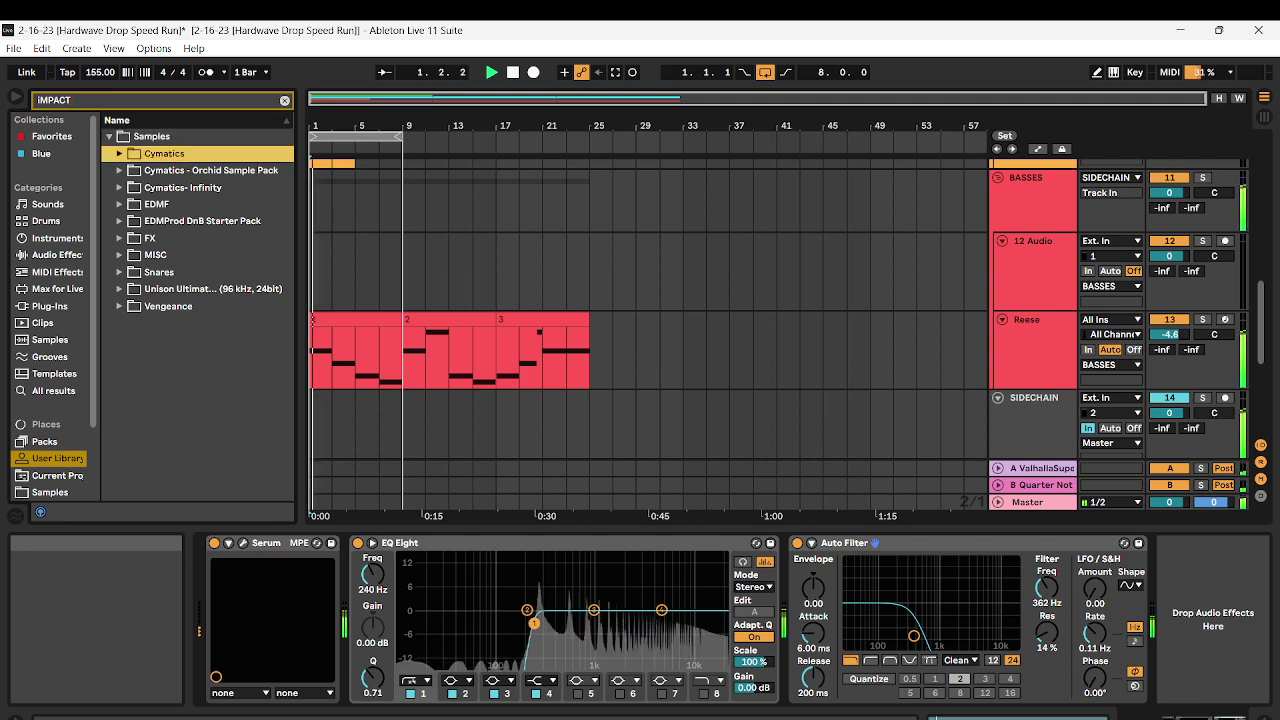
pyautogui.press('Down')
pyautogui.press('Down')
pyautogui.press('Down')
pyautogui.press('Down')
pyautogui.press('Down')
pyautogui.press('Right')
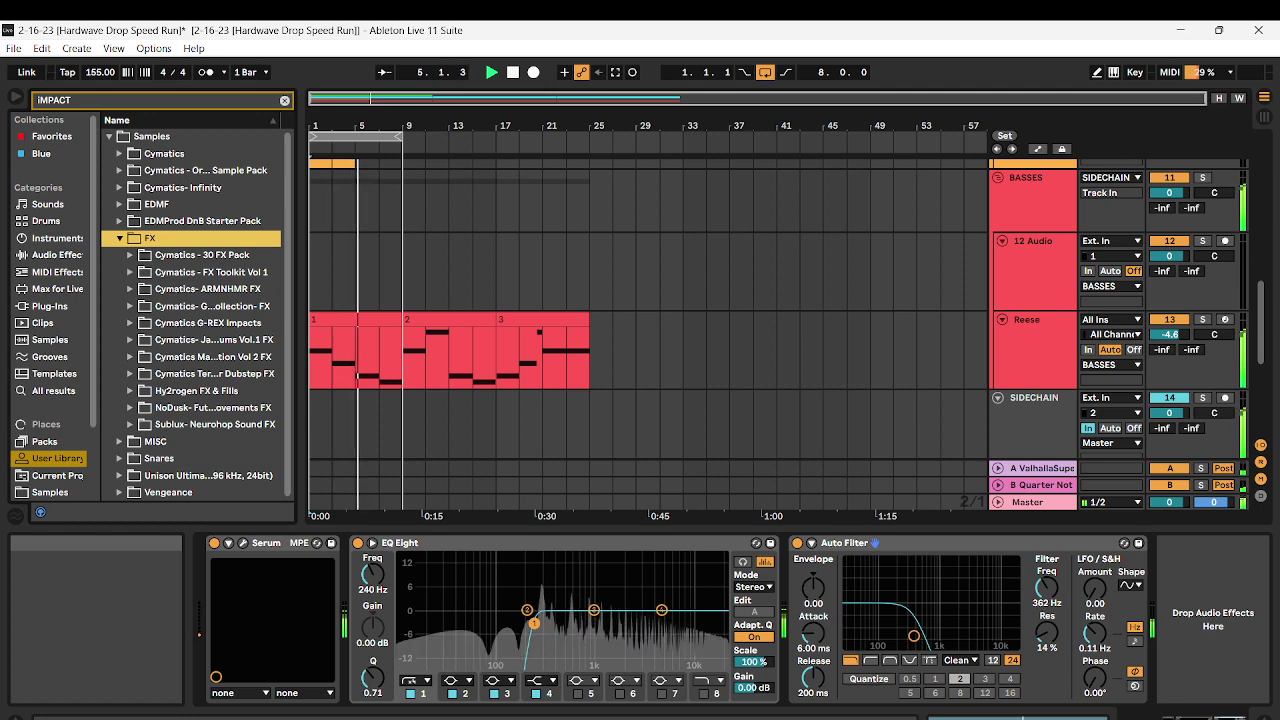
# Widen the browser, expand the Cymatics- ARMNHMR FX folder and audition its two cinematic impacts and the metallic impact
pyautogui.press('Down')
pyautogui.press('Down')
pyautogui.press('Down')
pyautogui.press('Down')
pyautogui.press('Down')
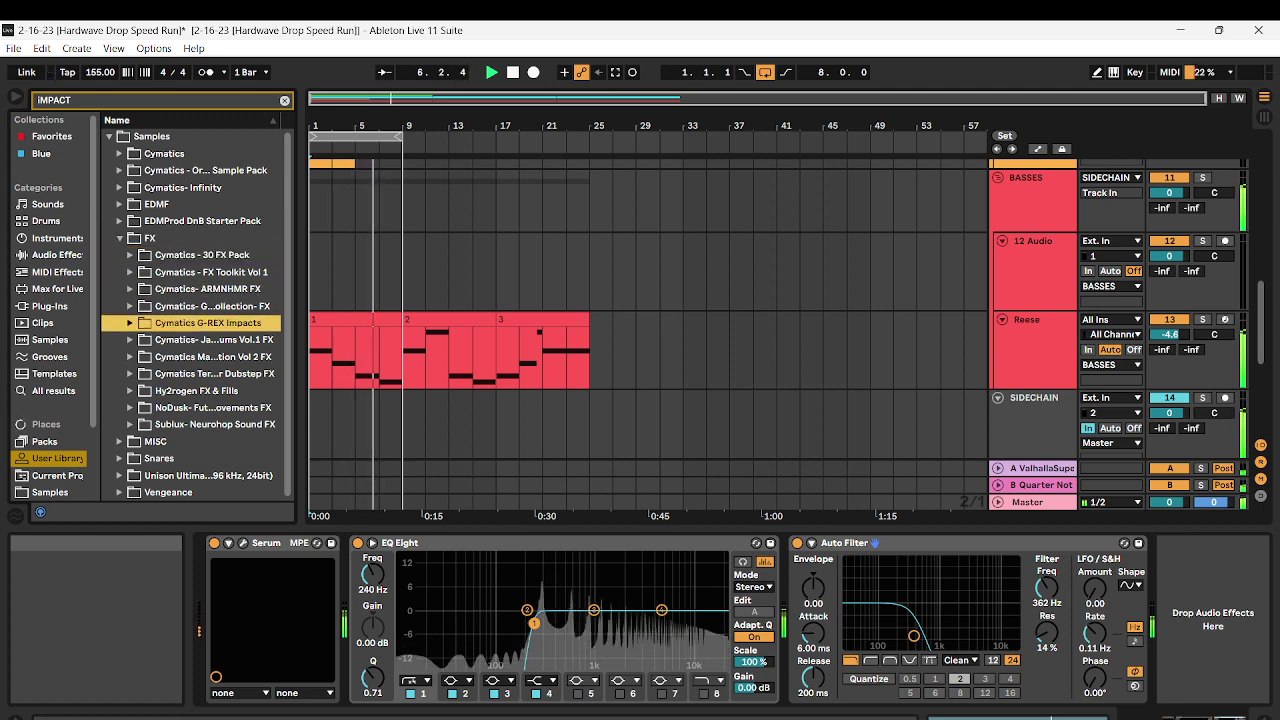
pyautogui.moveTo(301, 305); pyautogui.dragTo(441, 305)
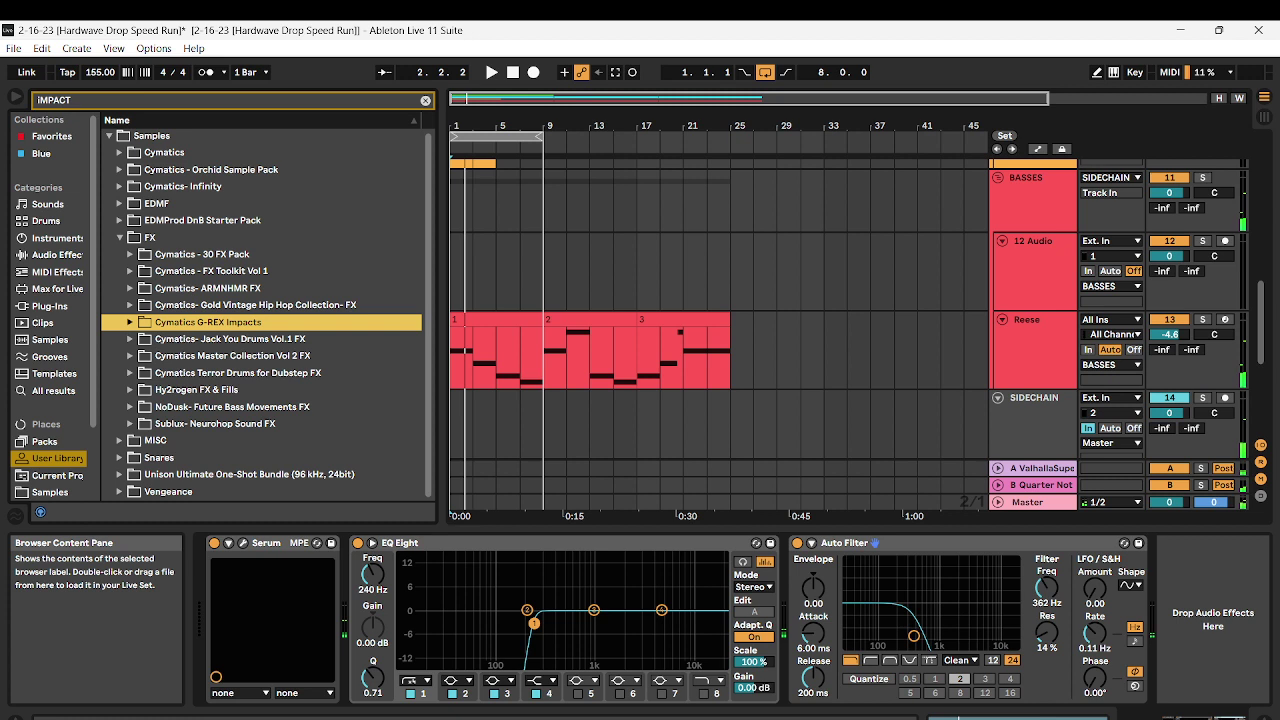
pyautogui.click(130, 288)
pyautogui.click(254, 306)
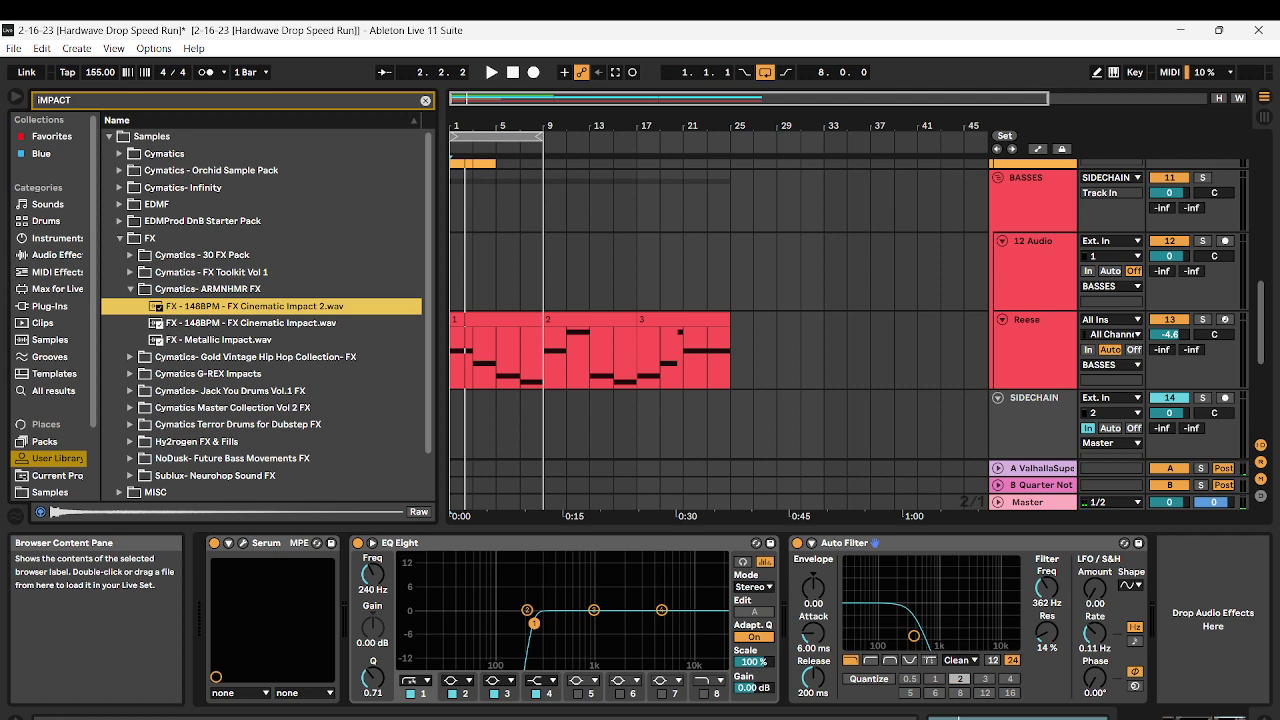
pyautogui.scroll(-6, 720, 300)
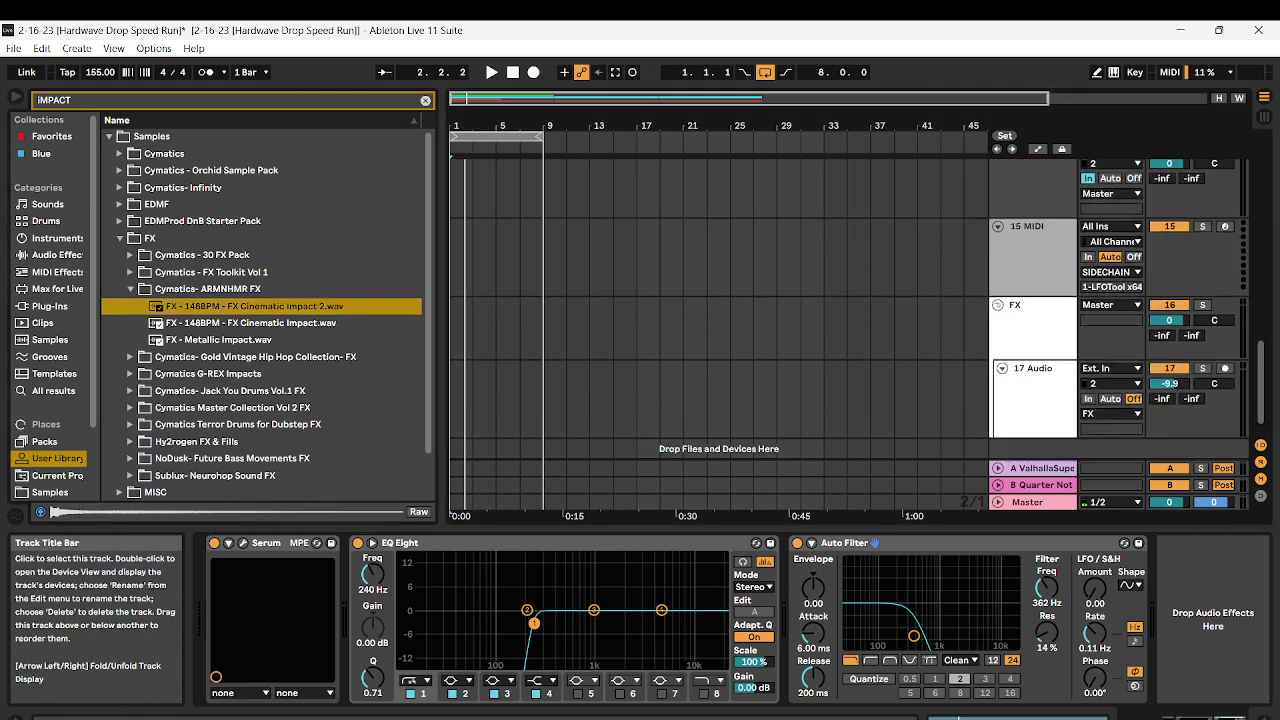
pyautogui.click(251, 323)
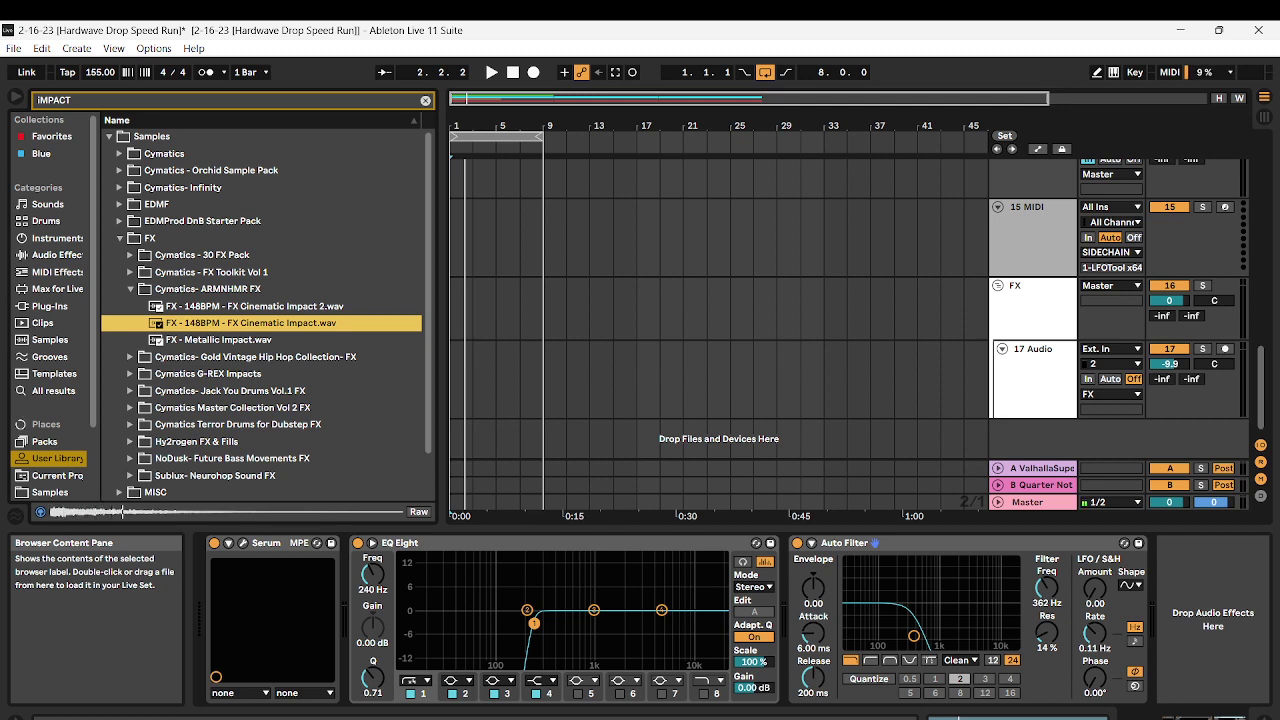
pyautogui.click(219, 340)
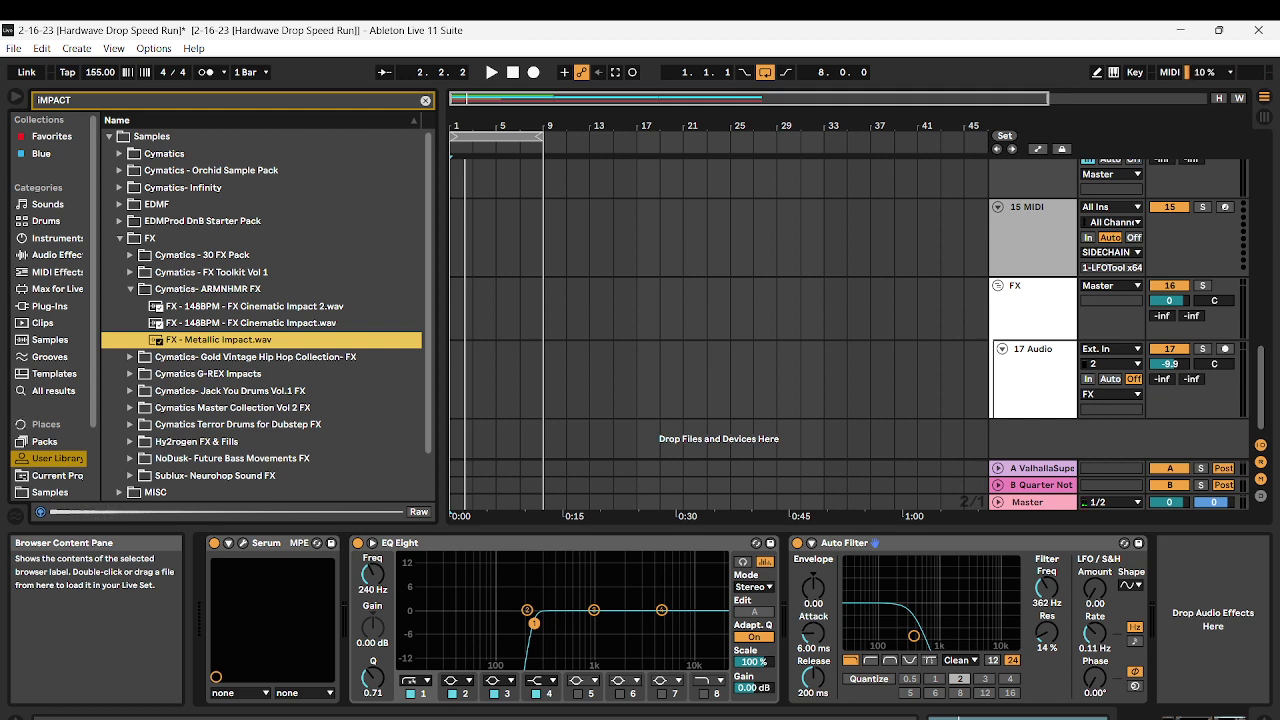
# Place "FX - 148BPM - FX Cinematic Impact 2.wav" at bar 1 of the empty audio track in the FX group
pyautogui.moveTo(254, 306); pyautogui.dragTo(275, 310)
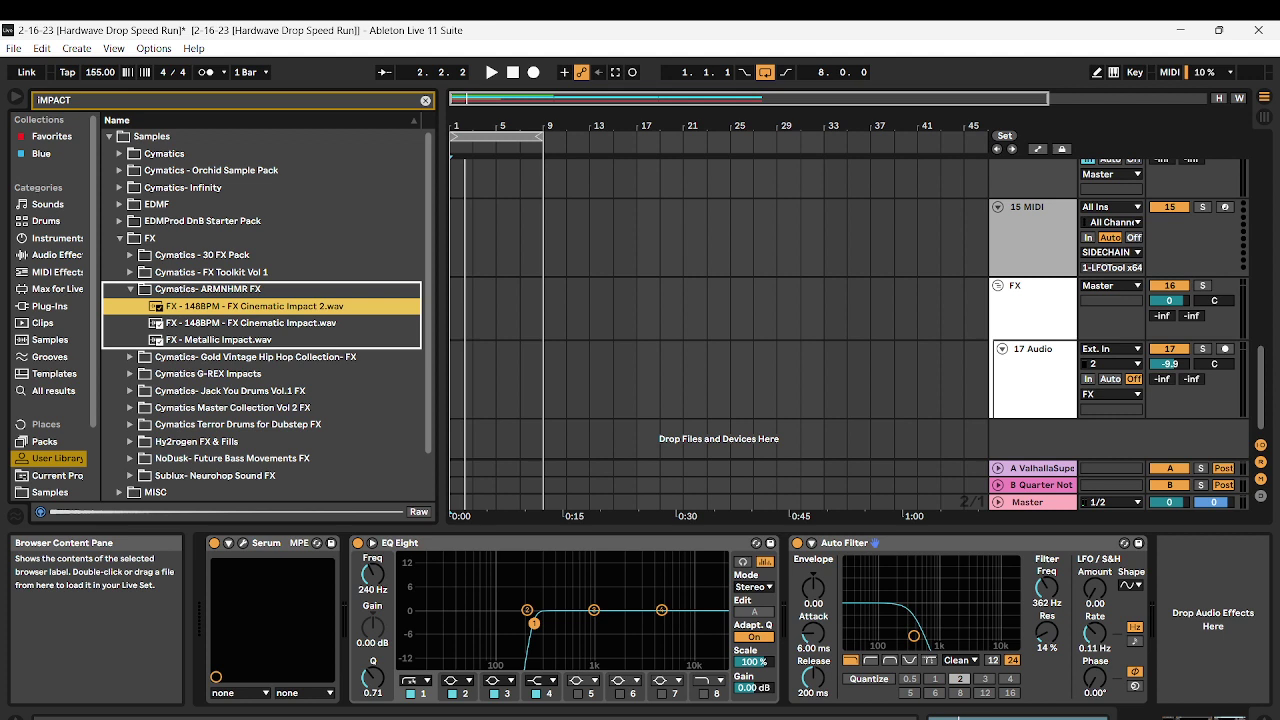
pyautogui.moveTo(275, 310); pyautogui.dragTo(280, 312)
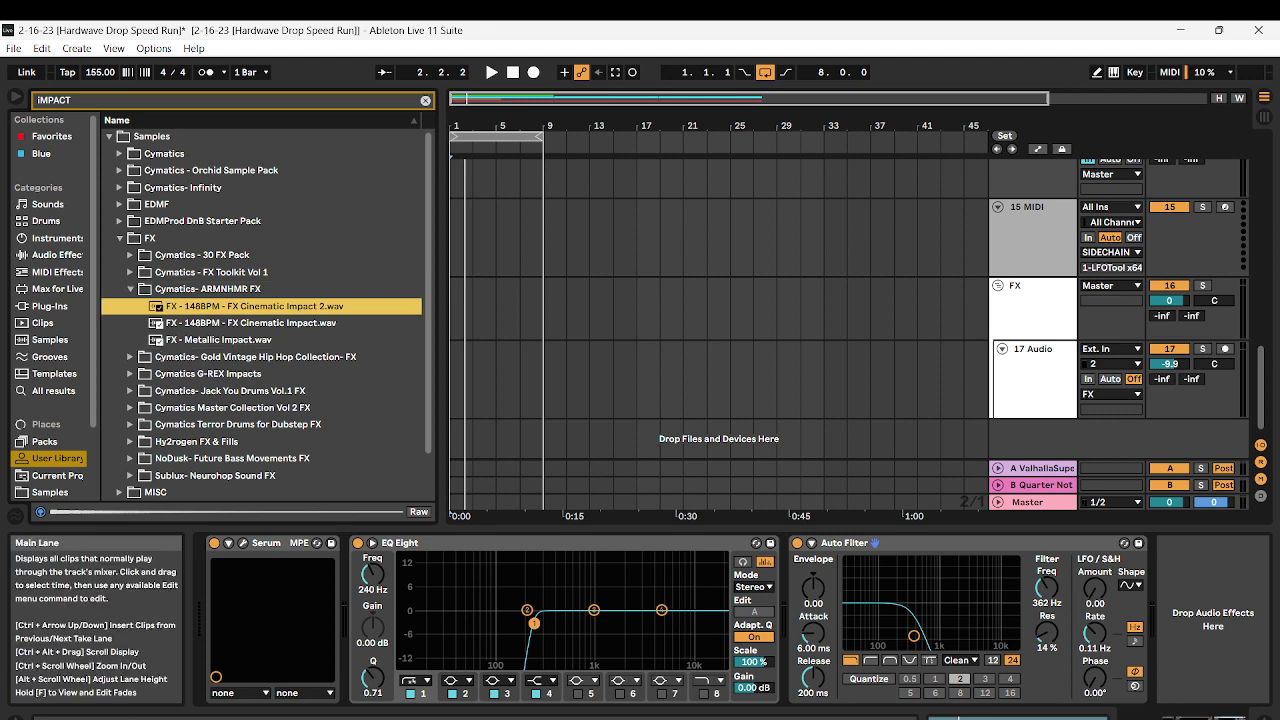
pyautogui.moveTo(256, 306); pyautogui.dragTo(325, 357)
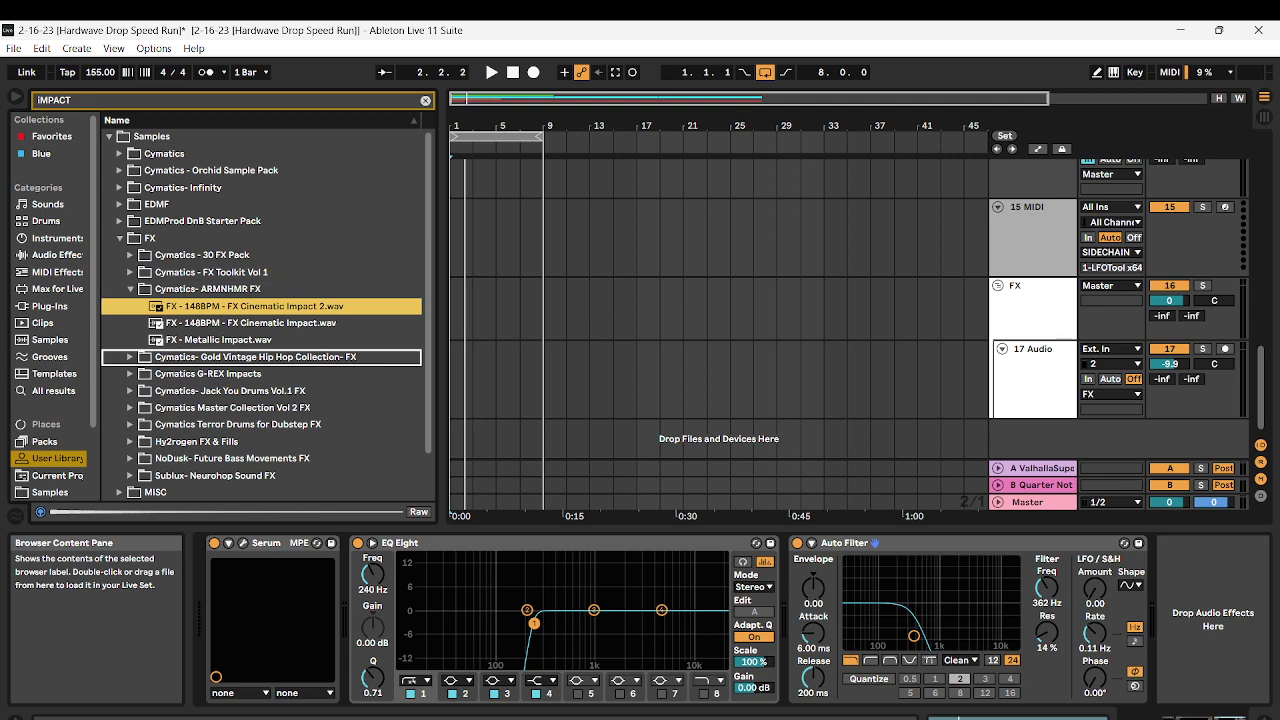
pyautogui.moveTo(325, 357); pyautogui.dragTo(458, 380)
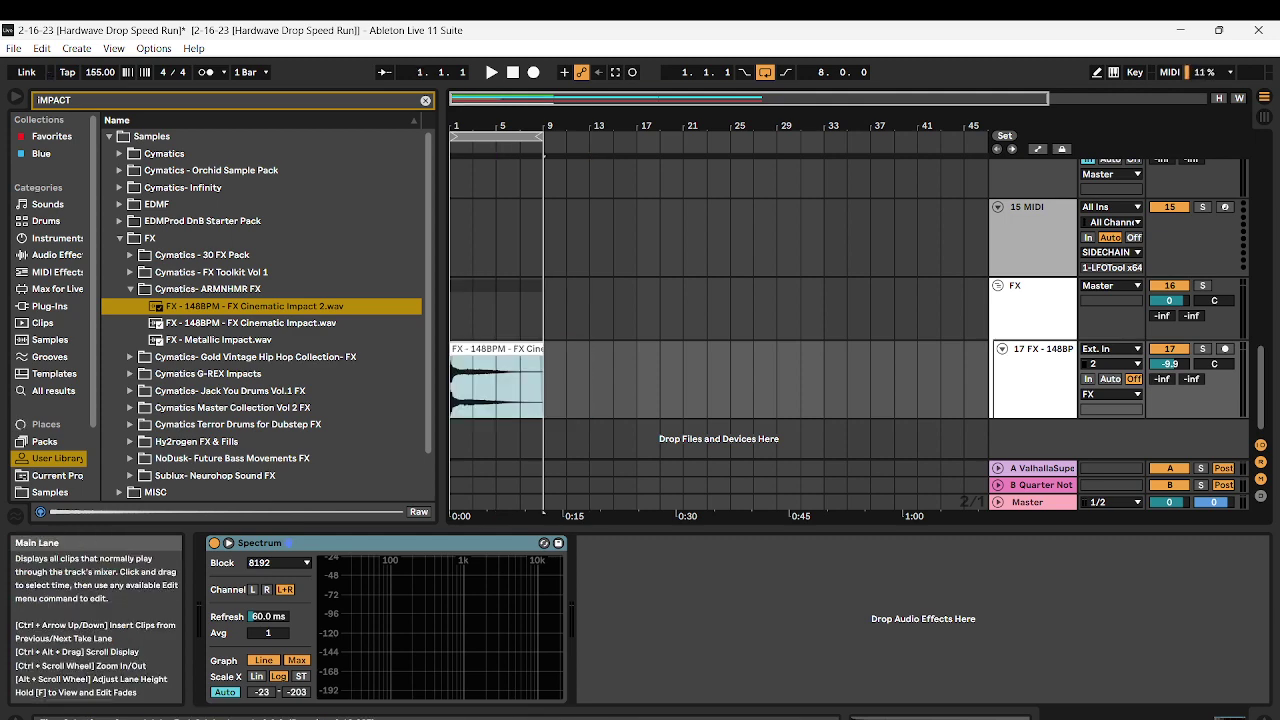
# During playback, stretch the impact clip's fade-out back to nearly its start and enable RAM mode for the clip
pyautogui.press('space')
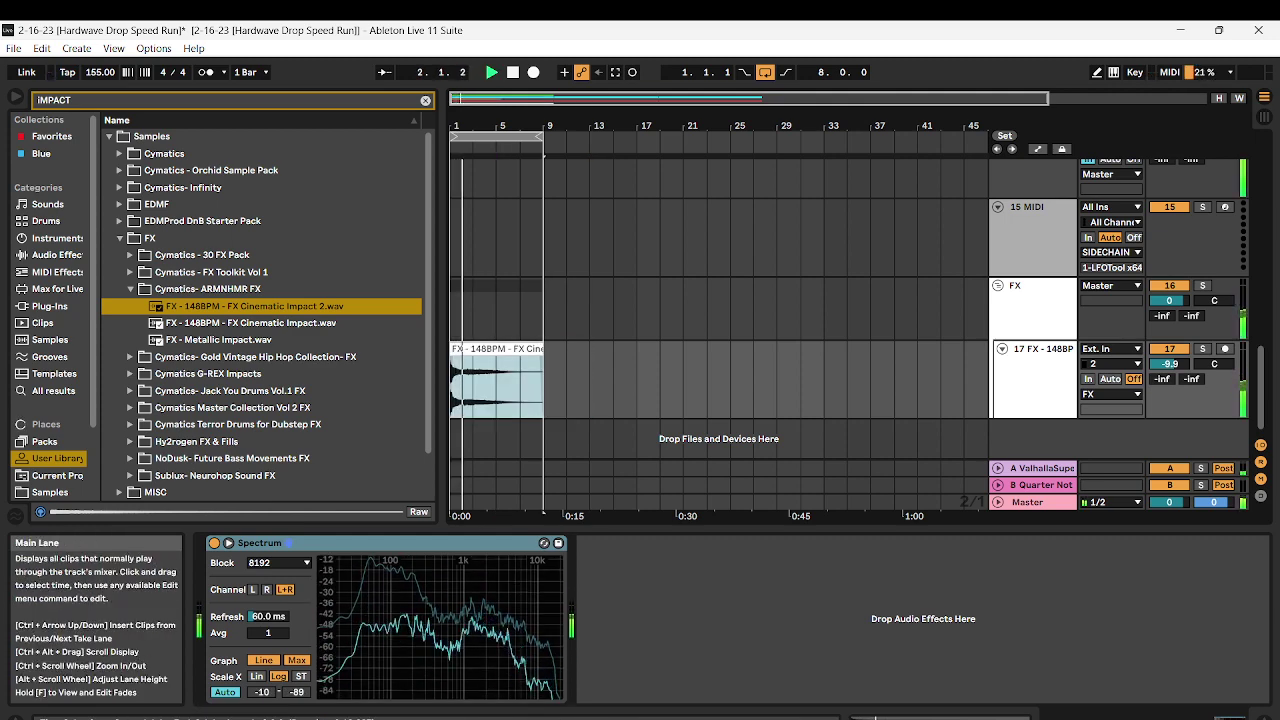
pyautogui.moveTo(541, 358); pyautogui.dragTo(452, 360)
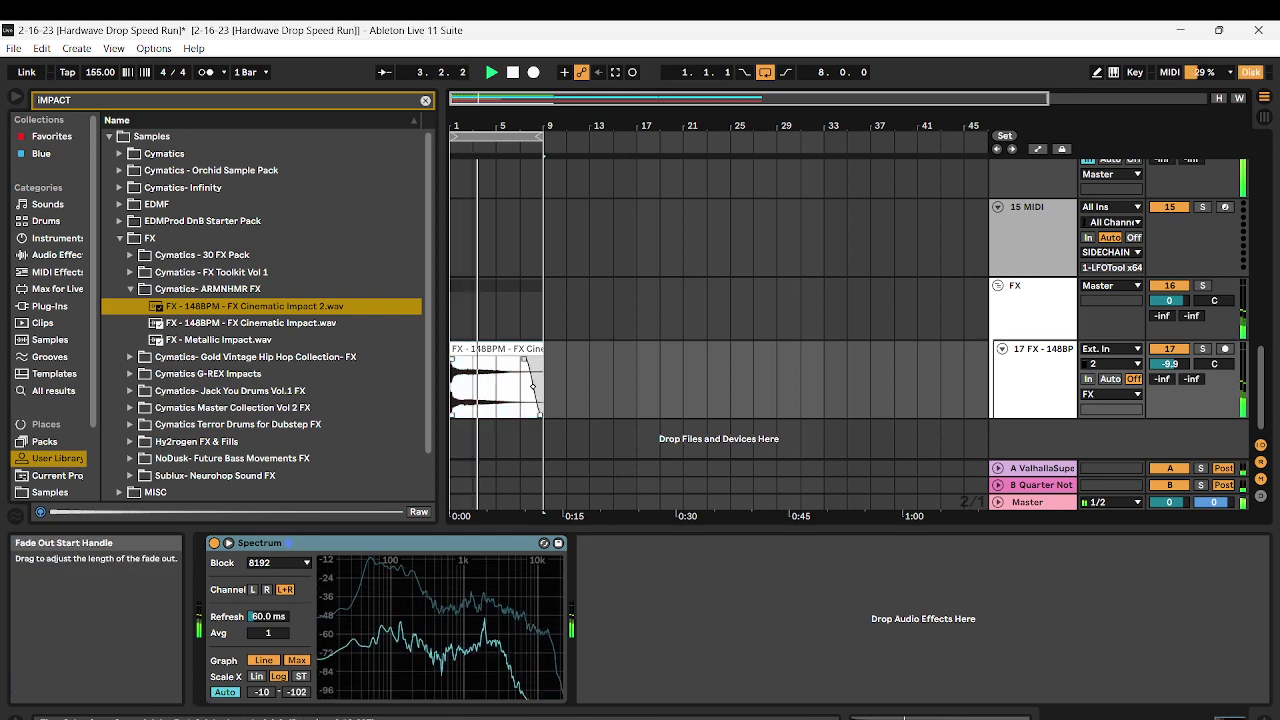
pyautogui.click(480, 395)
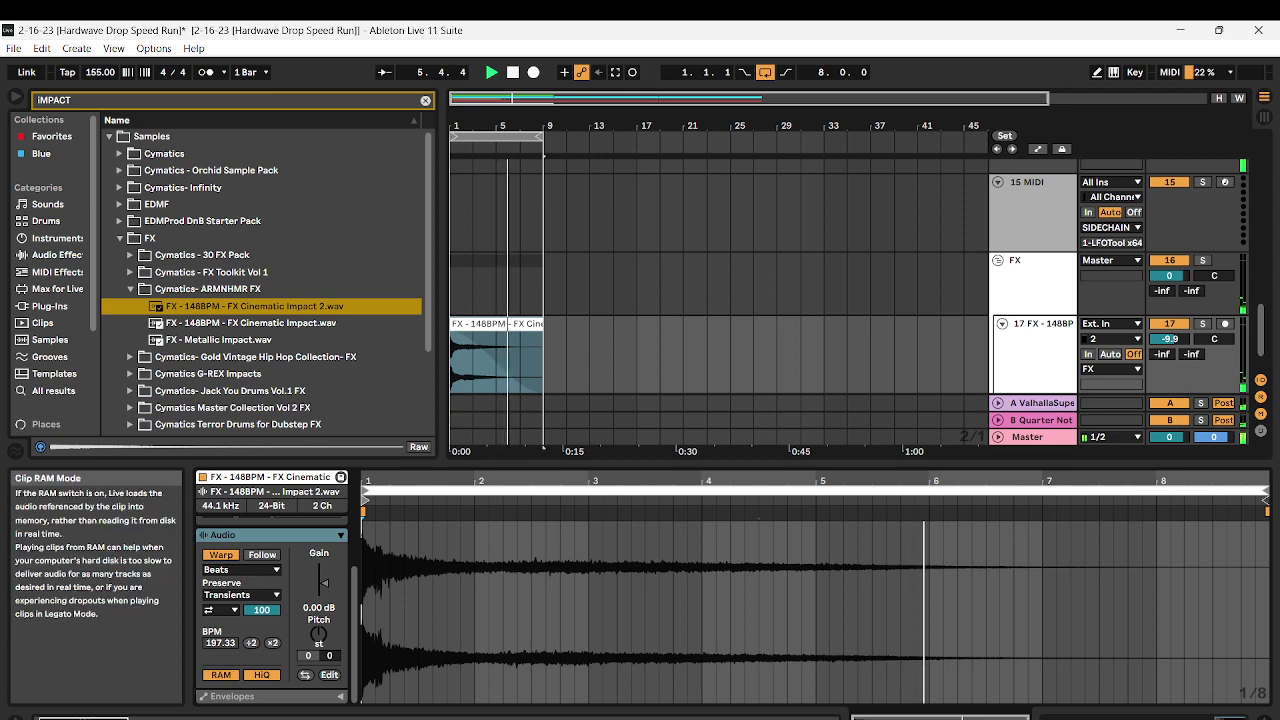
pyautogui.scroll(1, 720, 290)
pyautogui.scroll(10, 720, 290)
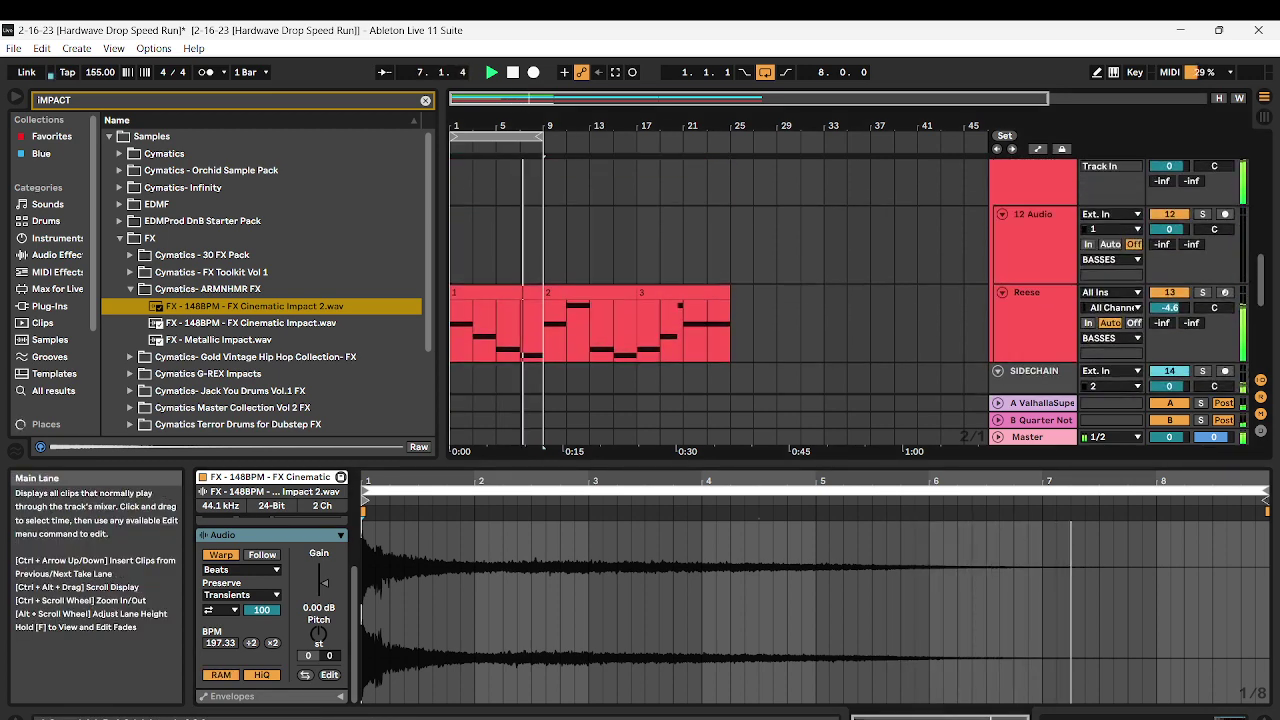
# Lower the Pad and Pad Layer 2 track volumes together to about -13.3 dB and -15.3 dB
pyautogui.scroll(5, 720, 290)
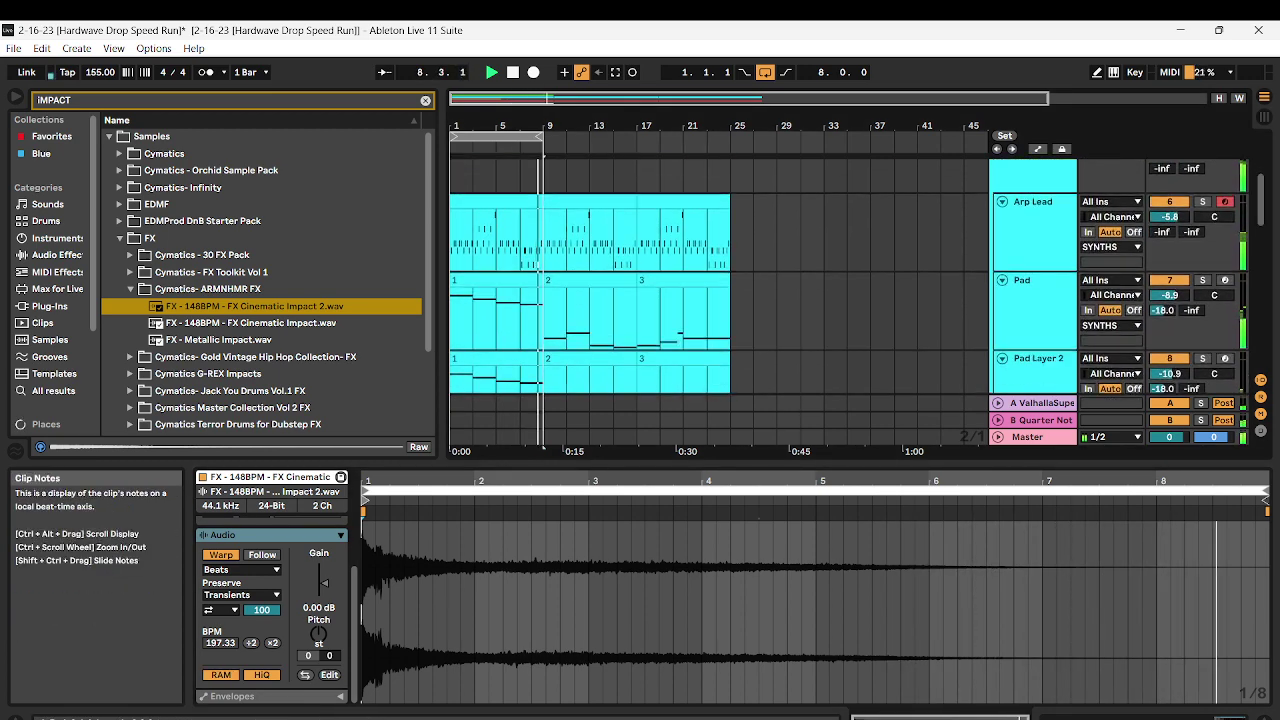
pyautogui.scroll(3, 1030, 280)
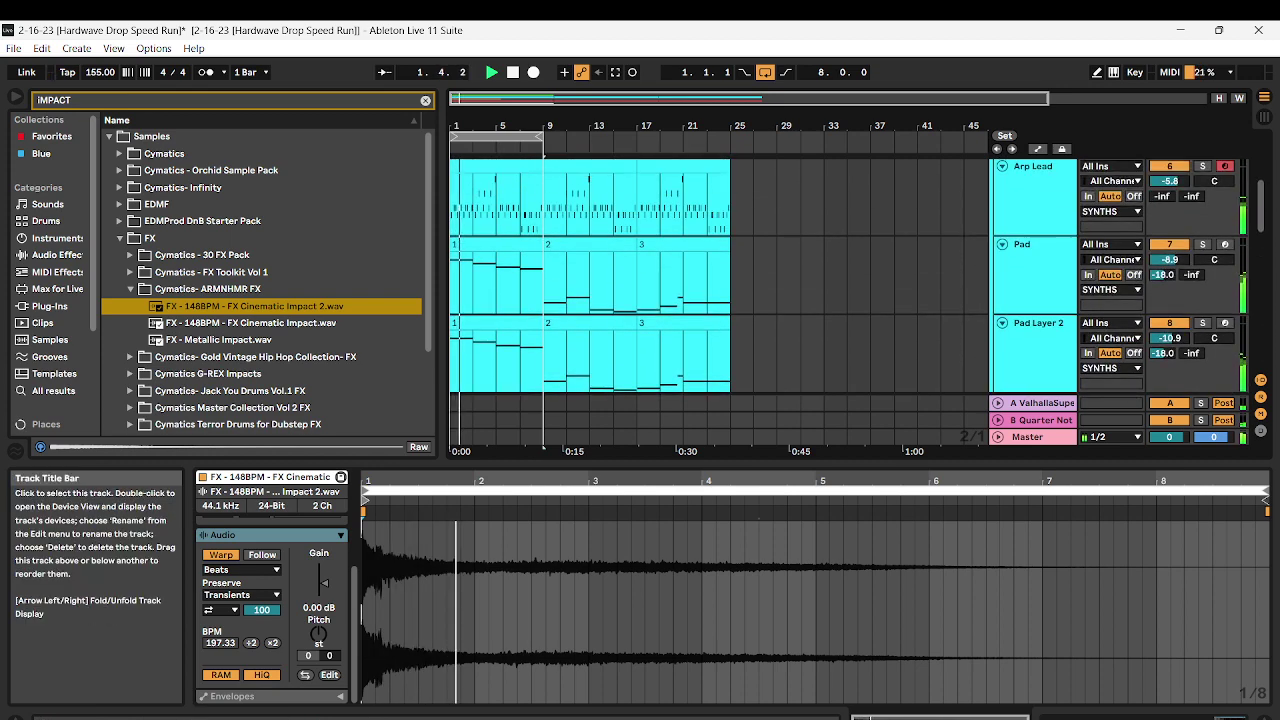
pyautogui.moveTo(1168, 259); pyautogui.dragTo(1168, 265)
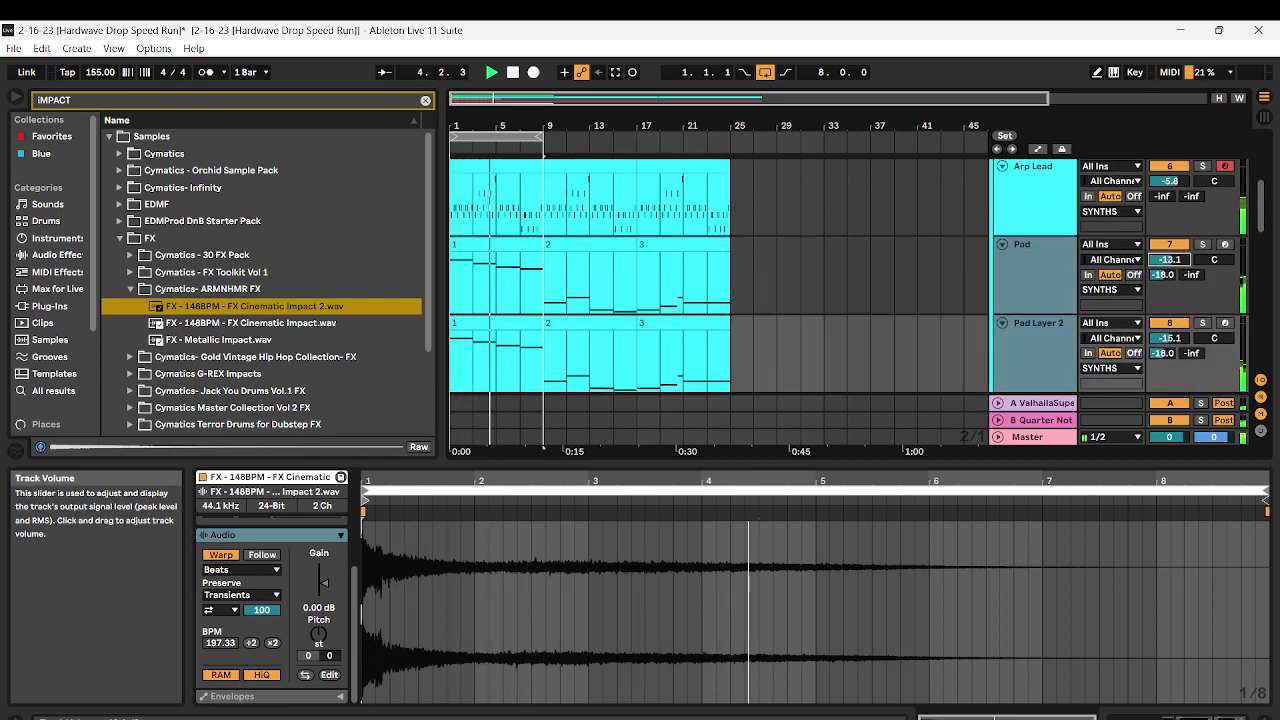
# Adjust the fade-out curve of the cinematic impact clip in the FX group
pyautogui.scroll(-10, 720, 300)
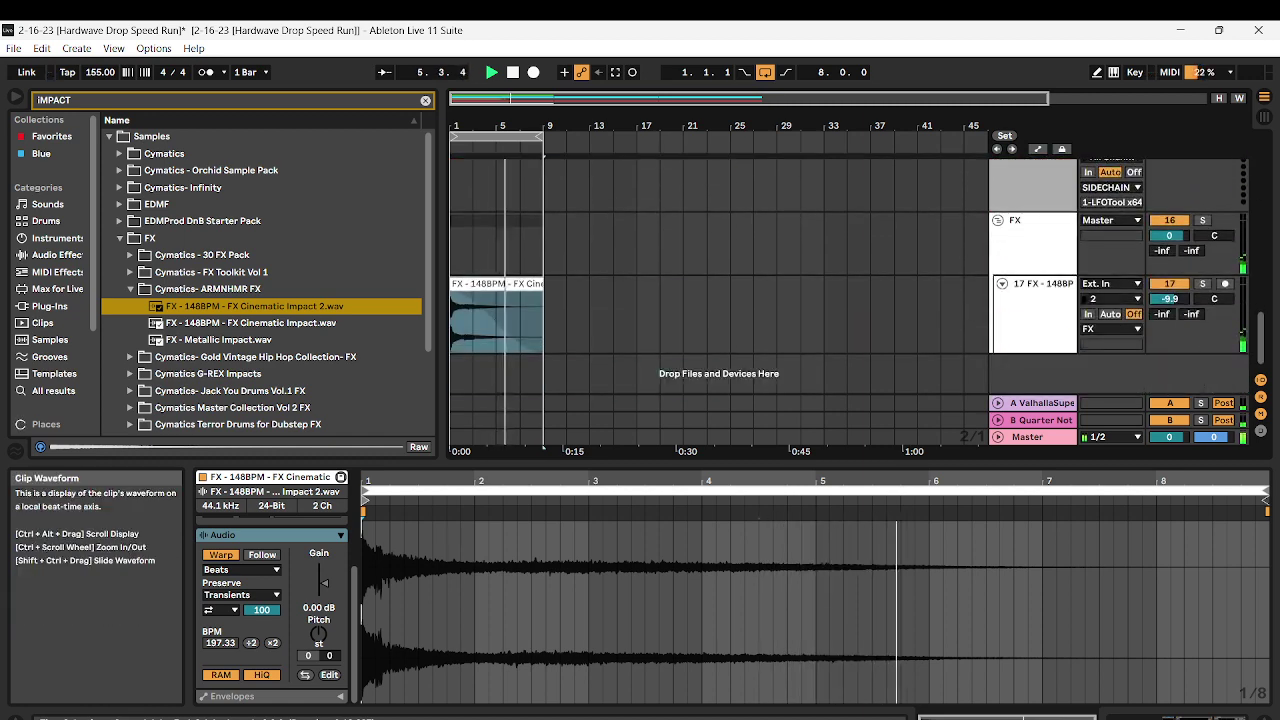
pyautogui.scroll(3, 474, 322)
pyautogui.moveTo(525, 321); pyautogui.dragTo(512, 329)
# Stop playback and move the KICK clip in the DRUMS group from the song's start to bar 33
pyautogui.scroll(10, 512, 329)
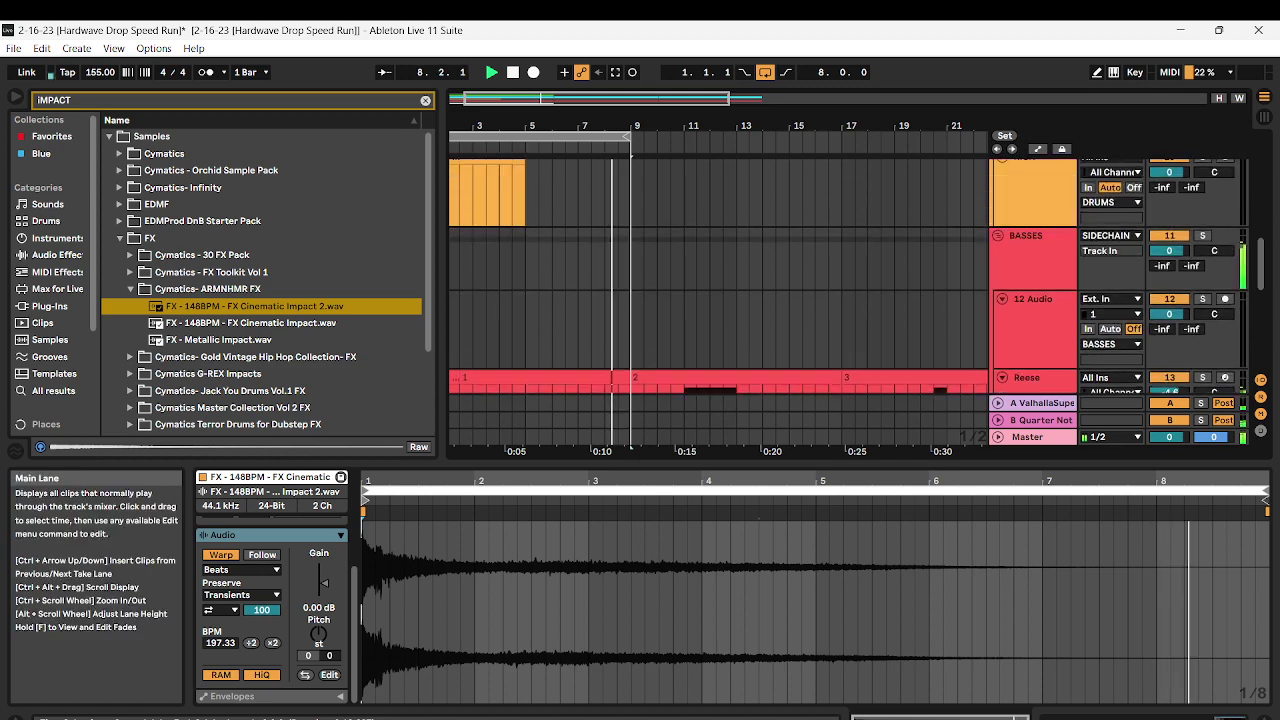
pyautogui.scroll(-4, 512, 329)
pyautogui.press('space')
pyautogui.scroll(-3, 512, 329)
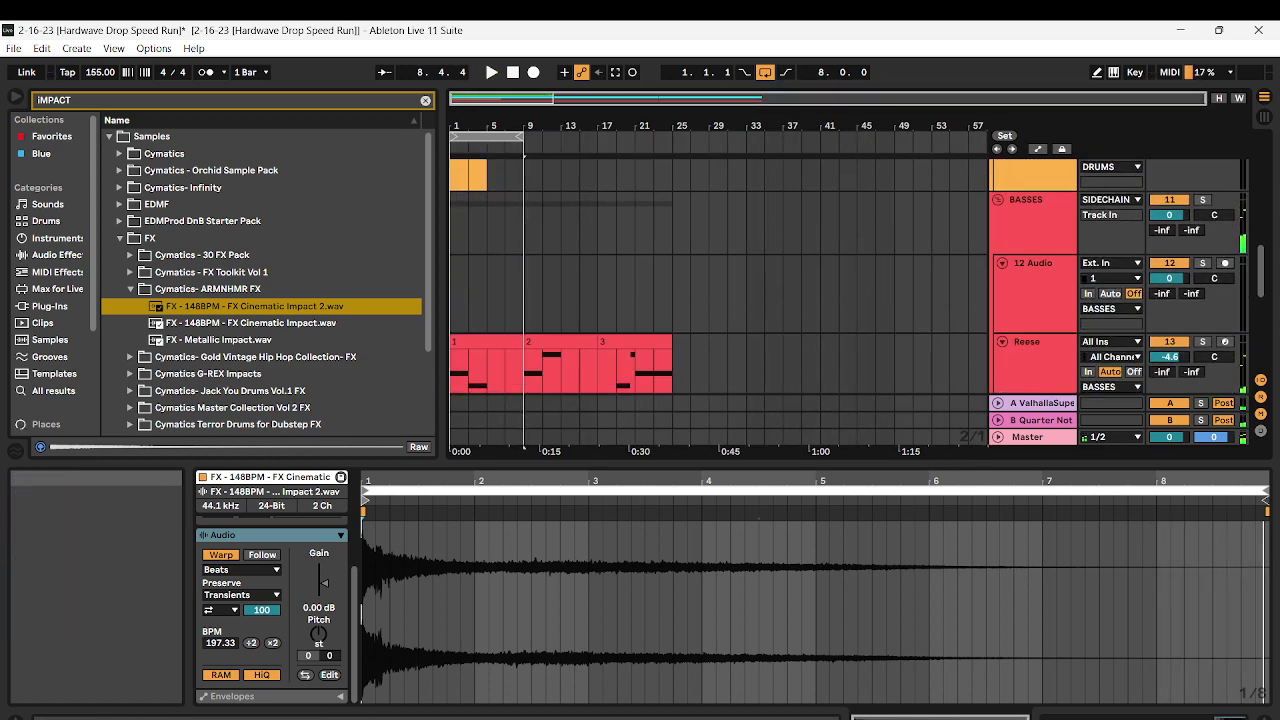
pyautogui.scroll(4, 512, 329)
pyautogui.moveTo(470, 258); pyautogui.dragTo(766, 258)
# Move Reese clips 2 and 3 together to start at bar 33, and duplicate Reese clip 1 to bar 9
pyautogui.scroll(-4, 700, 258)
pyautogui.click(562, 235)
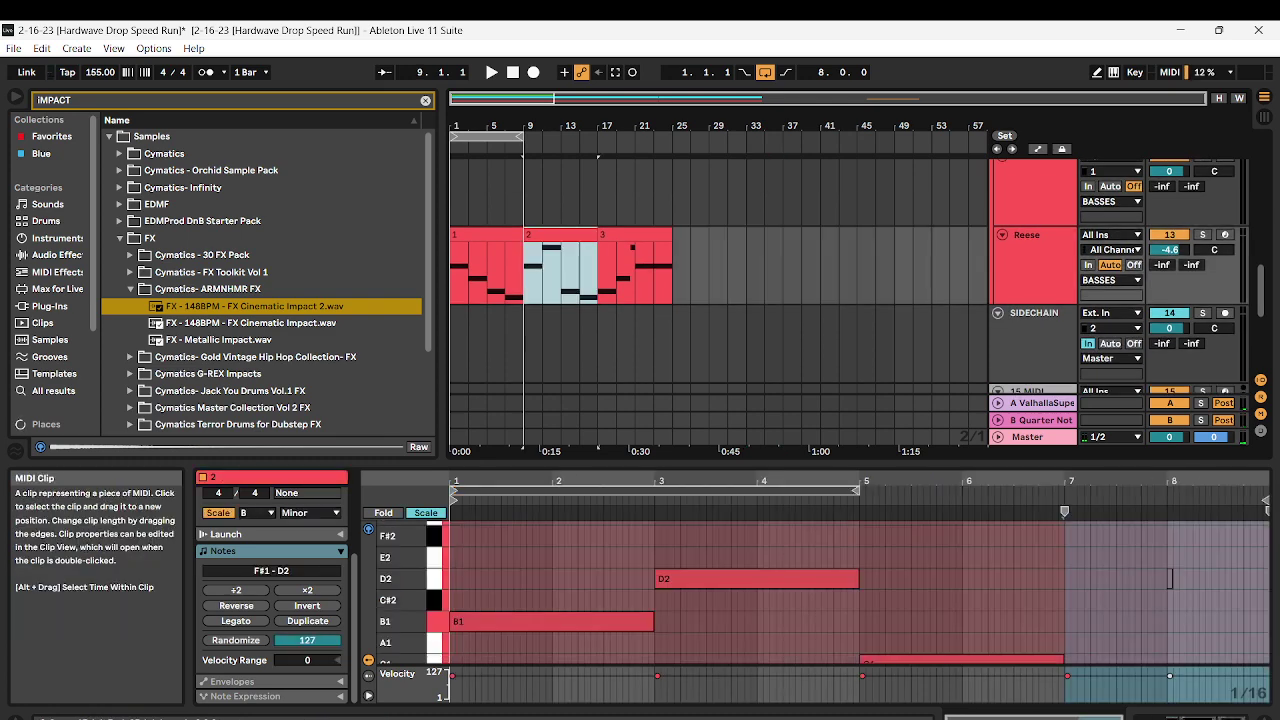
pyautogui.keyDown('shift'); pyautogui.click(634, 235); pyautogui.keyUp('shift')
pyautogui.moveTo(634, 235); pyautogui.dragTo(856, 235)
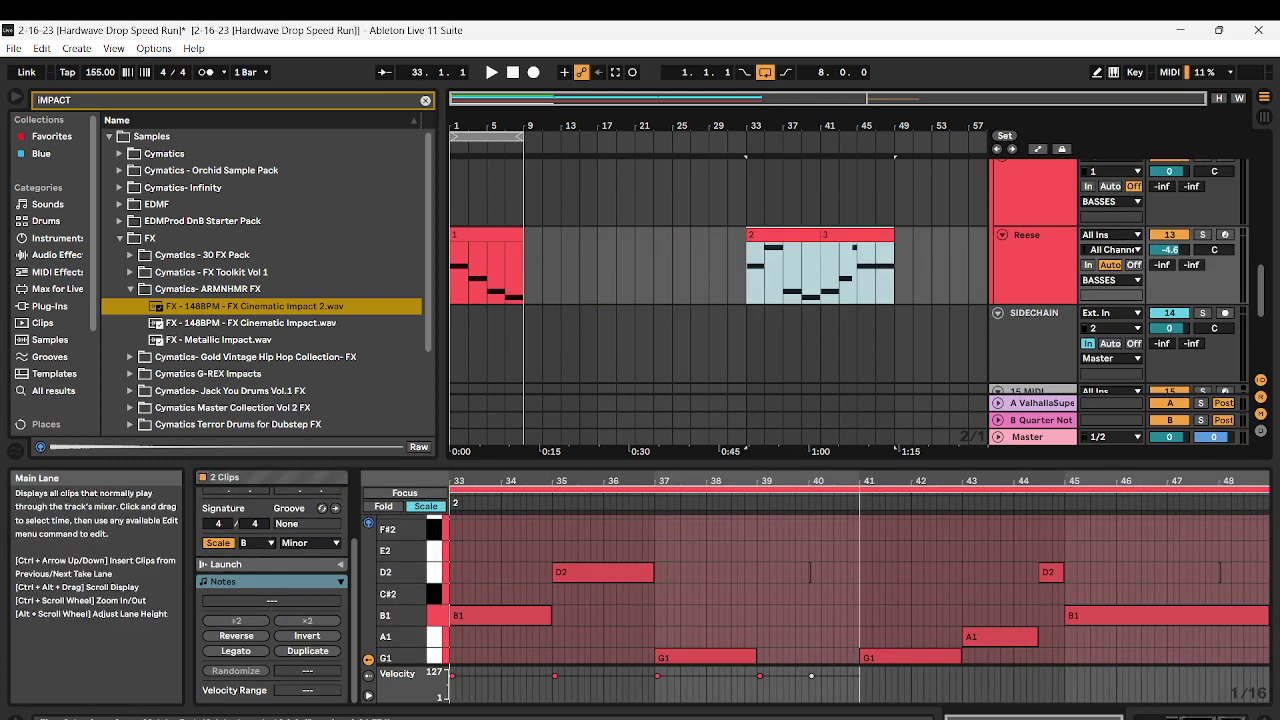
pyautogui.click(487, 235)
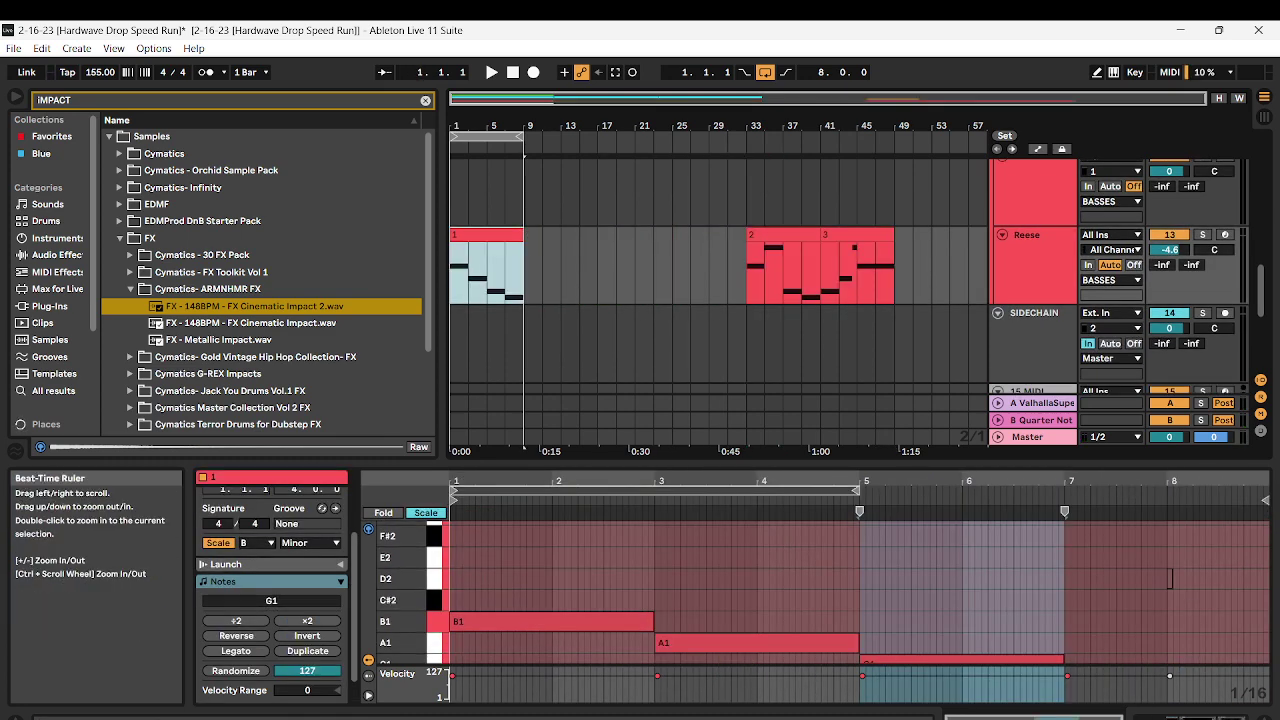
pyautogui.hotkey('ctrl', 'd')
# Play from the song's start and move clips 2 and 3 on both Pad and Pad Layer 2 to bar 33
pyautogui.scroll(3, 700, 275)
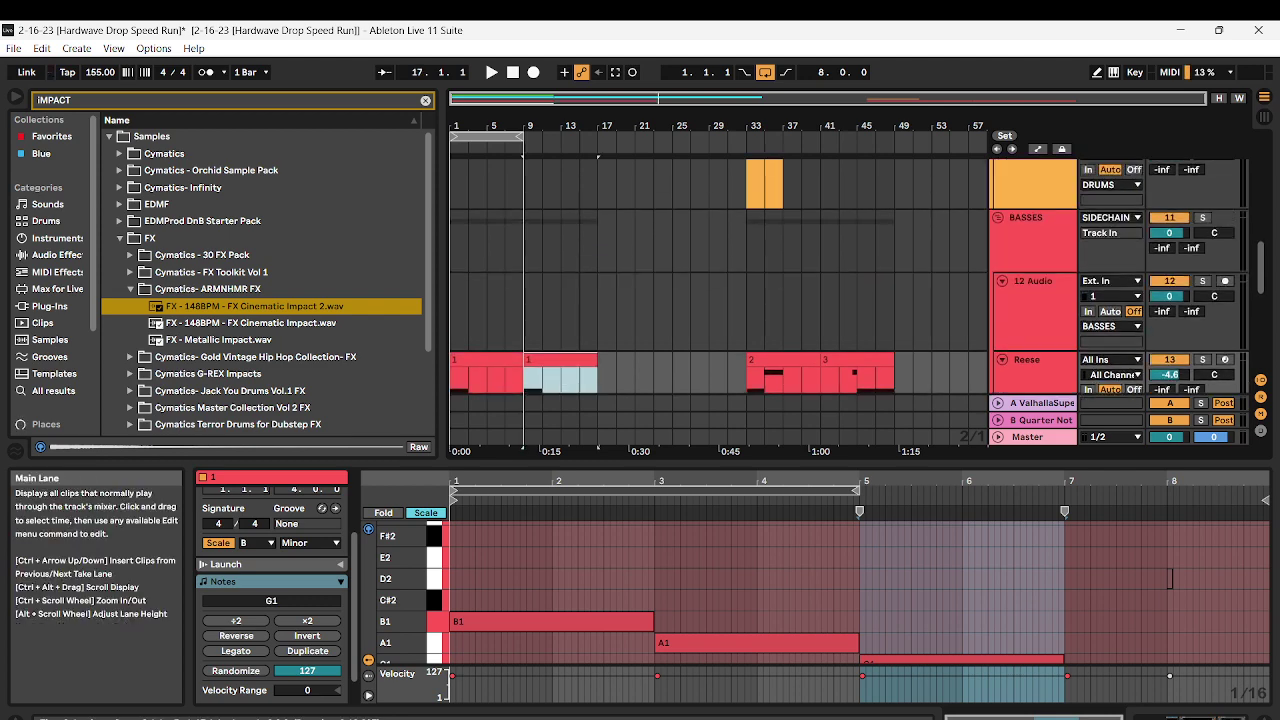
pyautogui.doubleClick(513, 72)
pyautogui.press('space')
pyautogui.scroll(4, 570, 260)
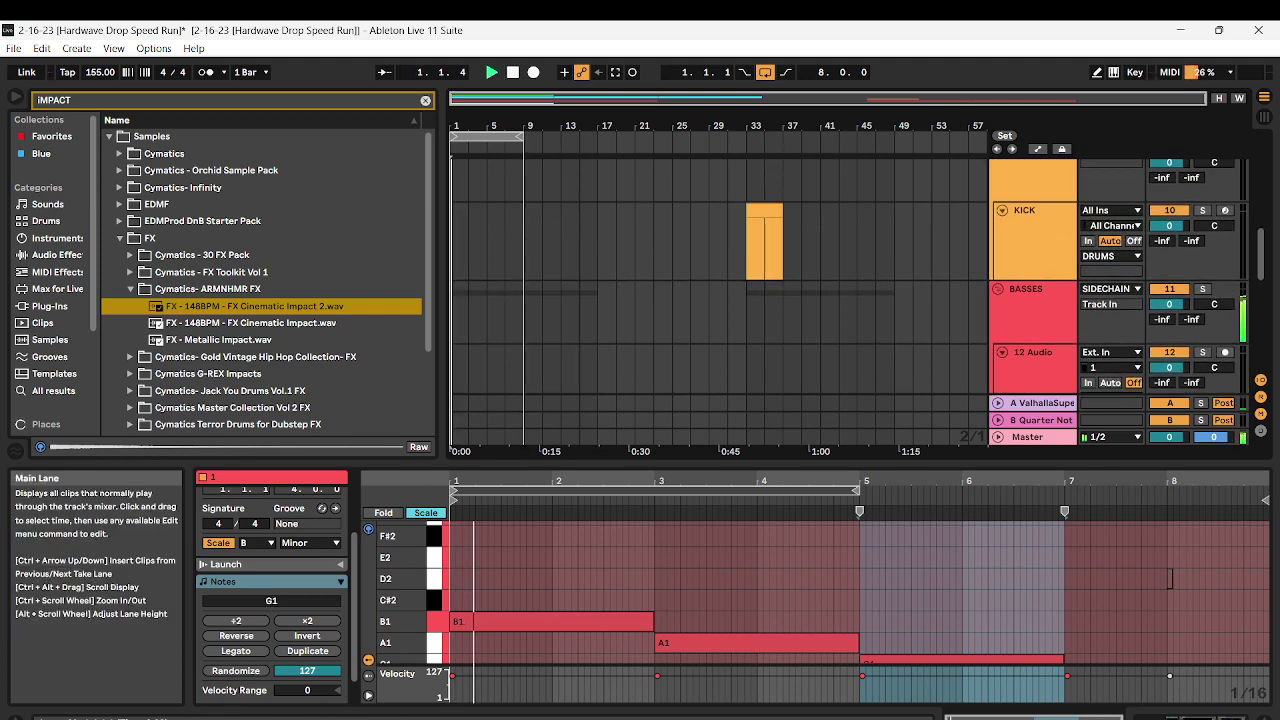
pyautogui.click(545, 229)
pyautogui.click(530, 243)
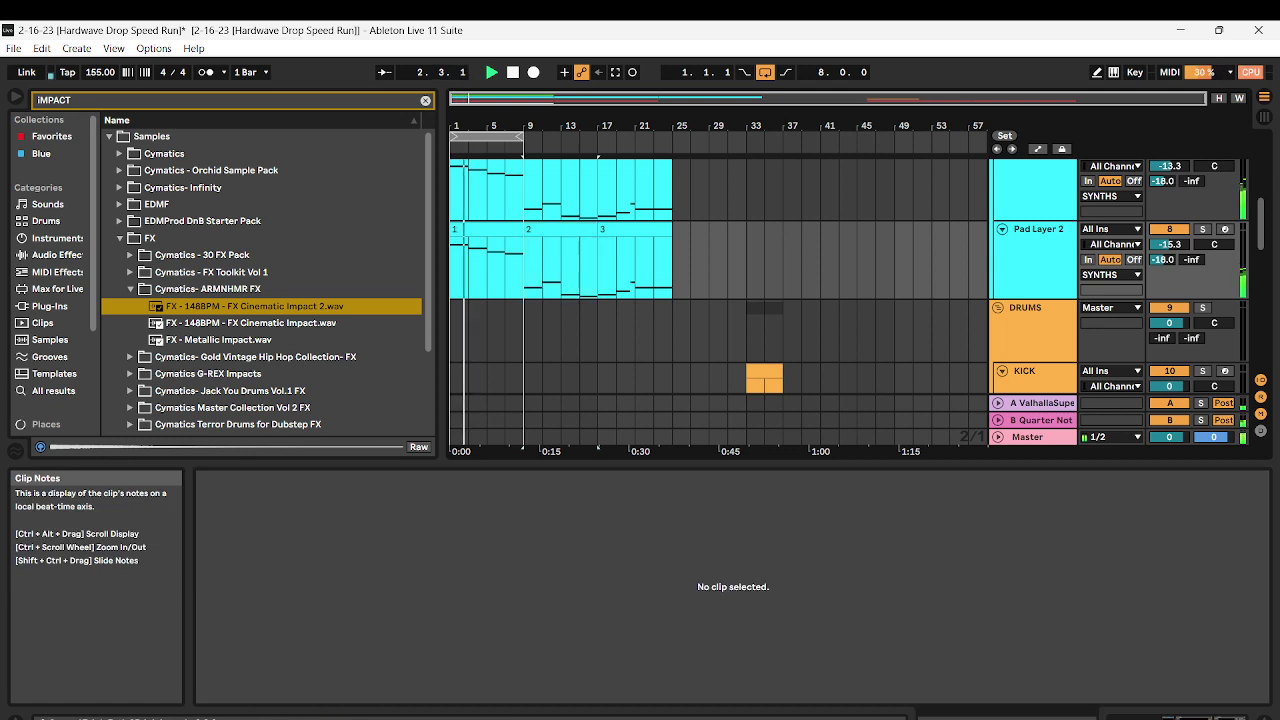
pyautogui.keyDown('shift'); pyautogui.click(630, 230); pyautogui.keyUp('shift')
pyautogui.scroll(1, 630, 230)
pyautogui.scroll(1, 630, 300)
pyautogui.keyDown('shift'); pyautogui.click(630, 258); pyautogui.keyUp('shift')
pyautogui.moveTo(630, 258); pyautogui.dragTo(852, 258)
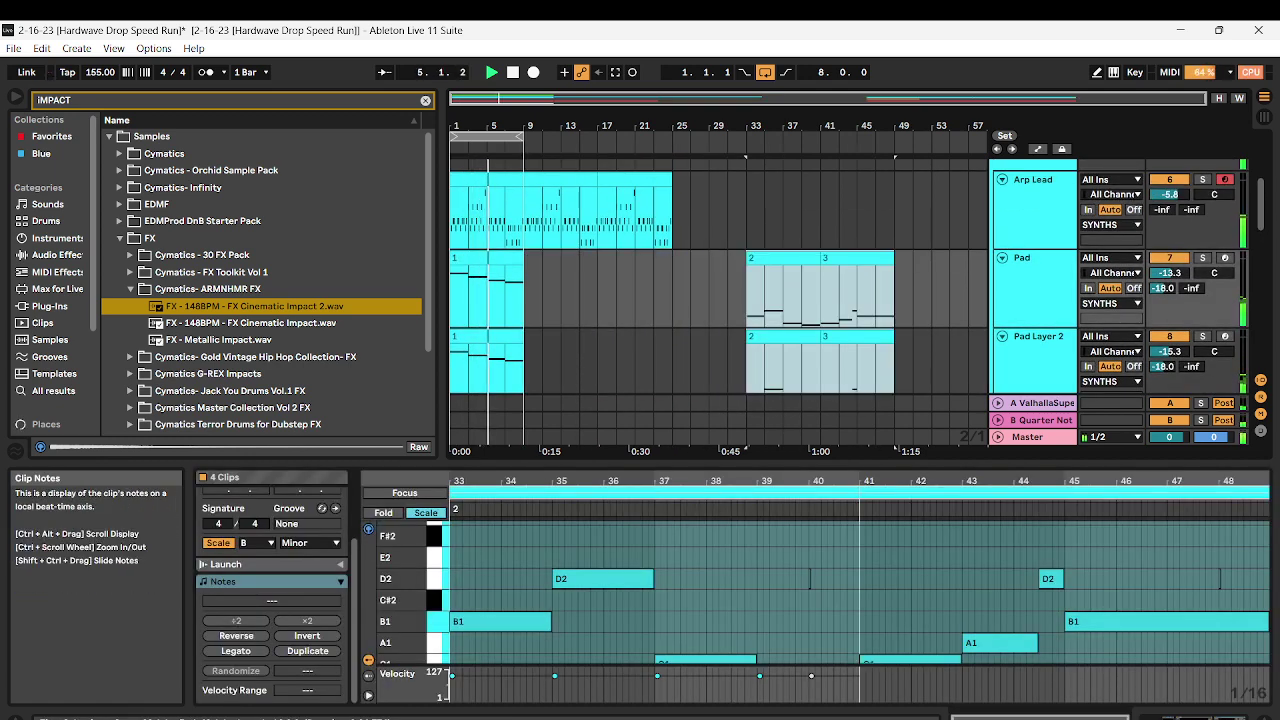
# Duplicate clip 1 on Pad and Pad Layer 2 to bar 9, and extend the arrangement loop to 16 bars
pyautogui.click(490, 258)
pyautogui.keyDown('shift'); pyautogui.click(490, 337); pyautogui.keyUp('shift')
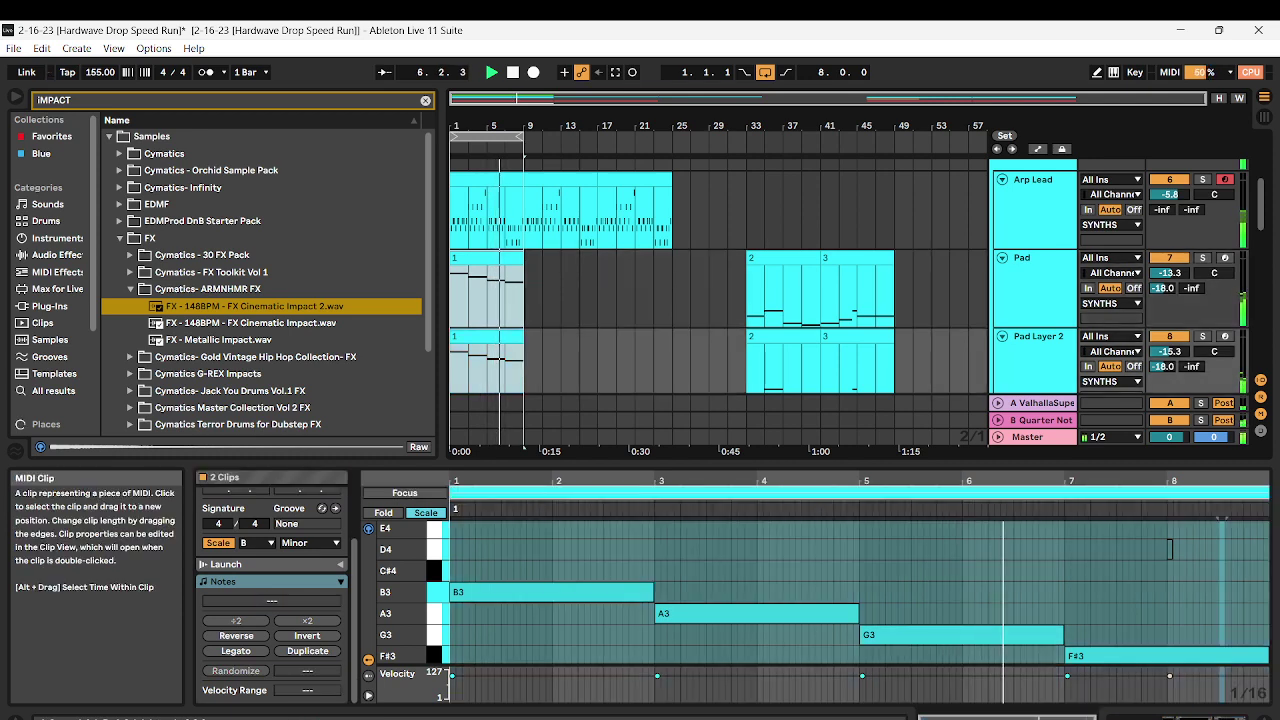
pyautogui.hotkey('ctrl', 'd')
pyautogui.scroll(2, 600, 260)
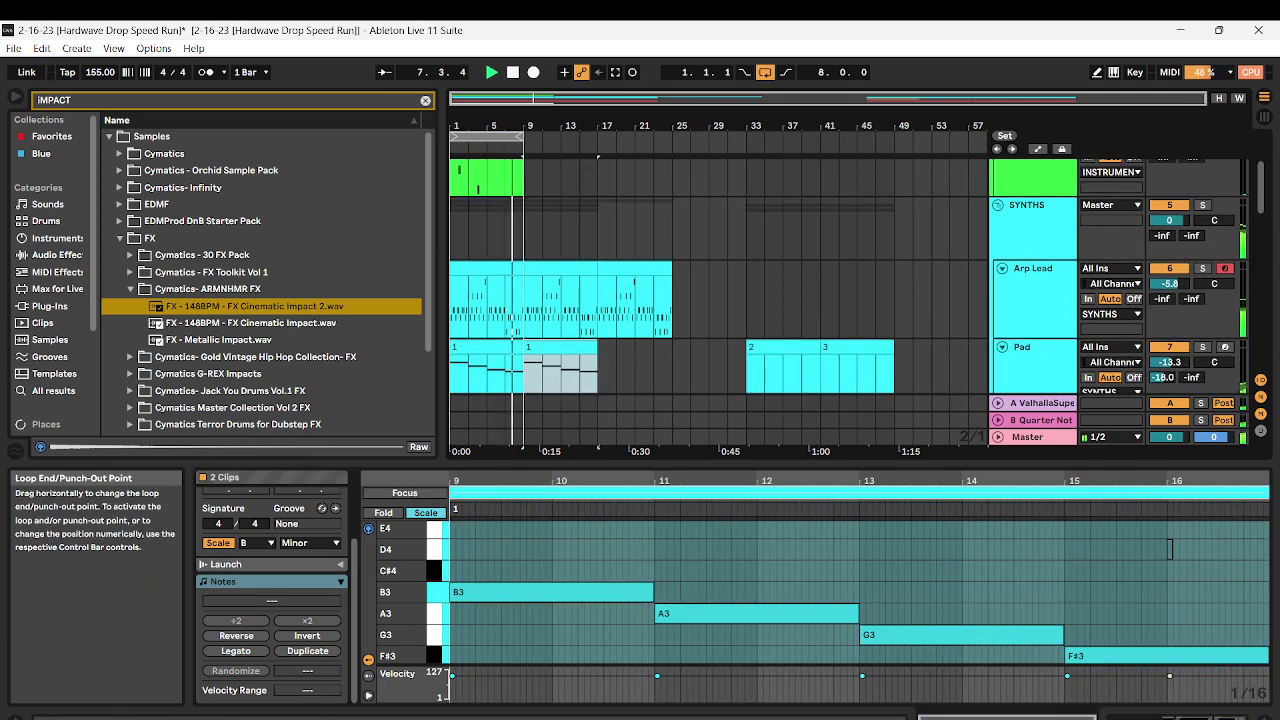
pyautogui.moveTo(523, 136); pyautogui.dragTo(597, 136)
# Automate the Arp Lead's Auto Filter frequency to rise from bar 9 up to 1.53 kHz at bar 17
pyautogui.scroll(1, 900, 280)
pyautogui.click(1035, 325)
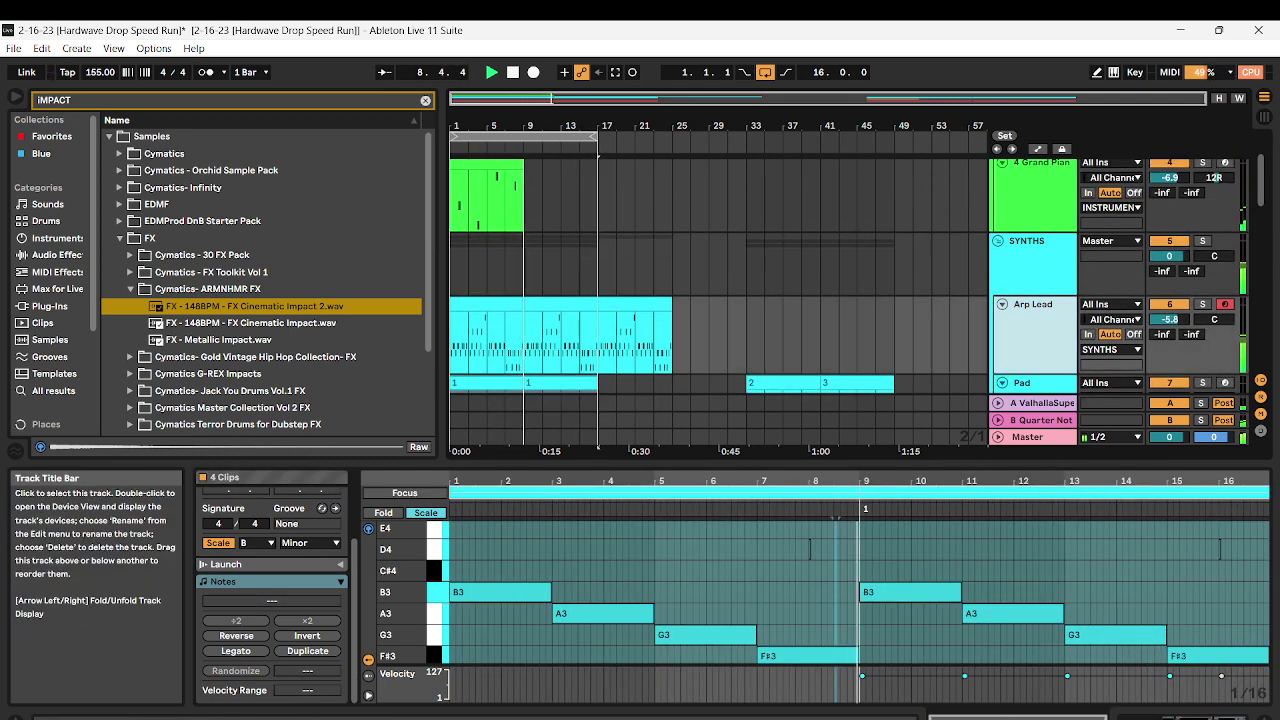
pyautogui.click(1037, 148)
pyautogui.click(1040, 284)
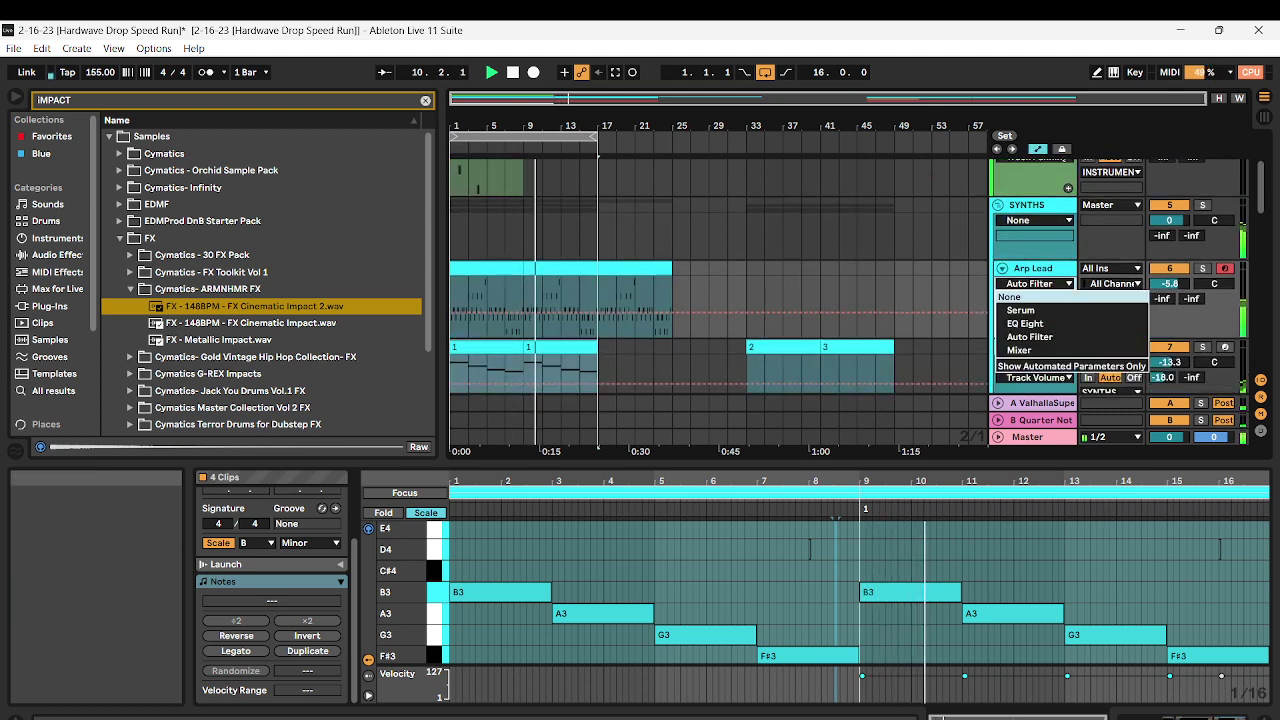
pyautogui.click(1029, 337)
pyautogui.click(523, 313)
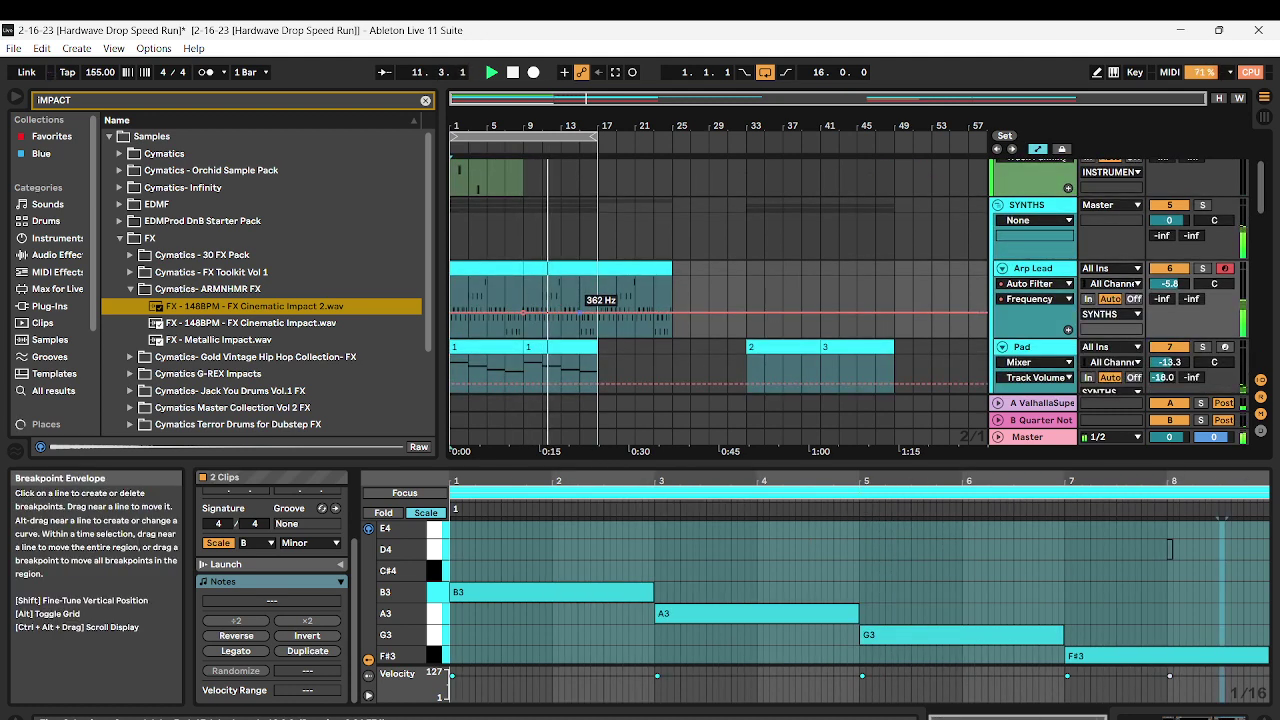
pyautogui.moveTo(597, 312); pyautogui.dragTo(597, 299)
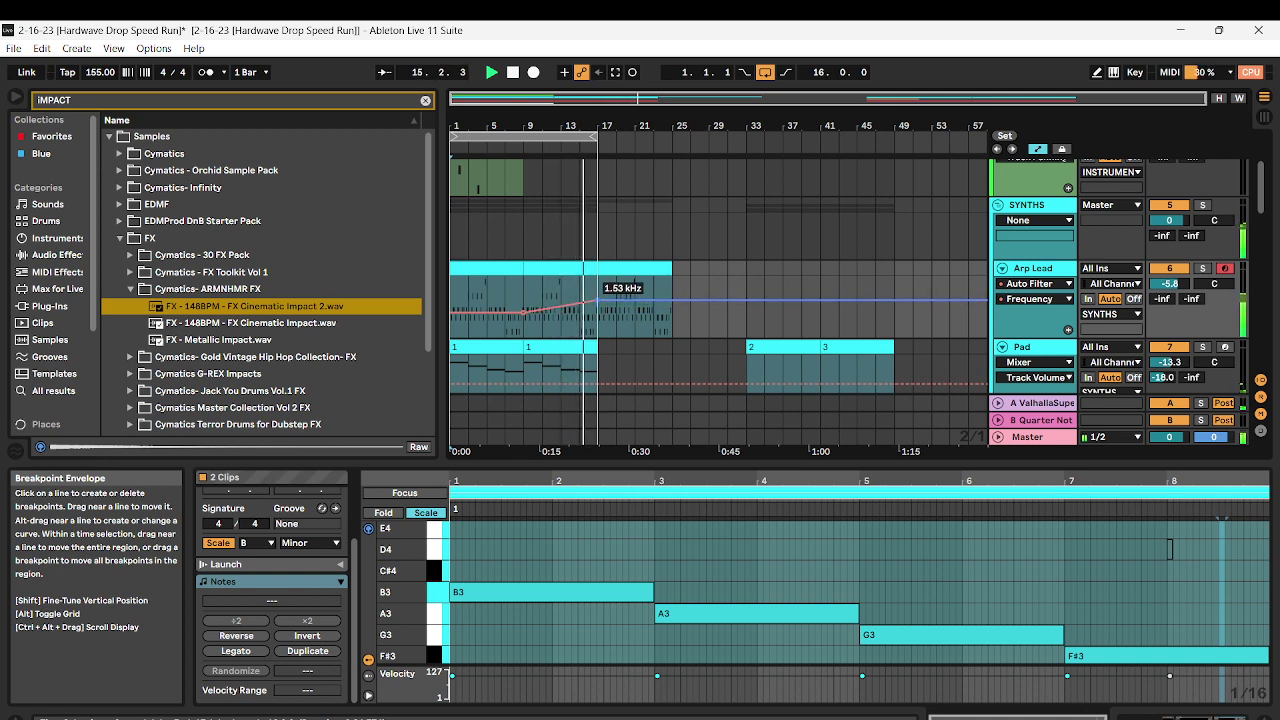
# Duplicate the Reese clip at bar 9 to bar 17
pyautogui.scroll(-2, 597, 300)
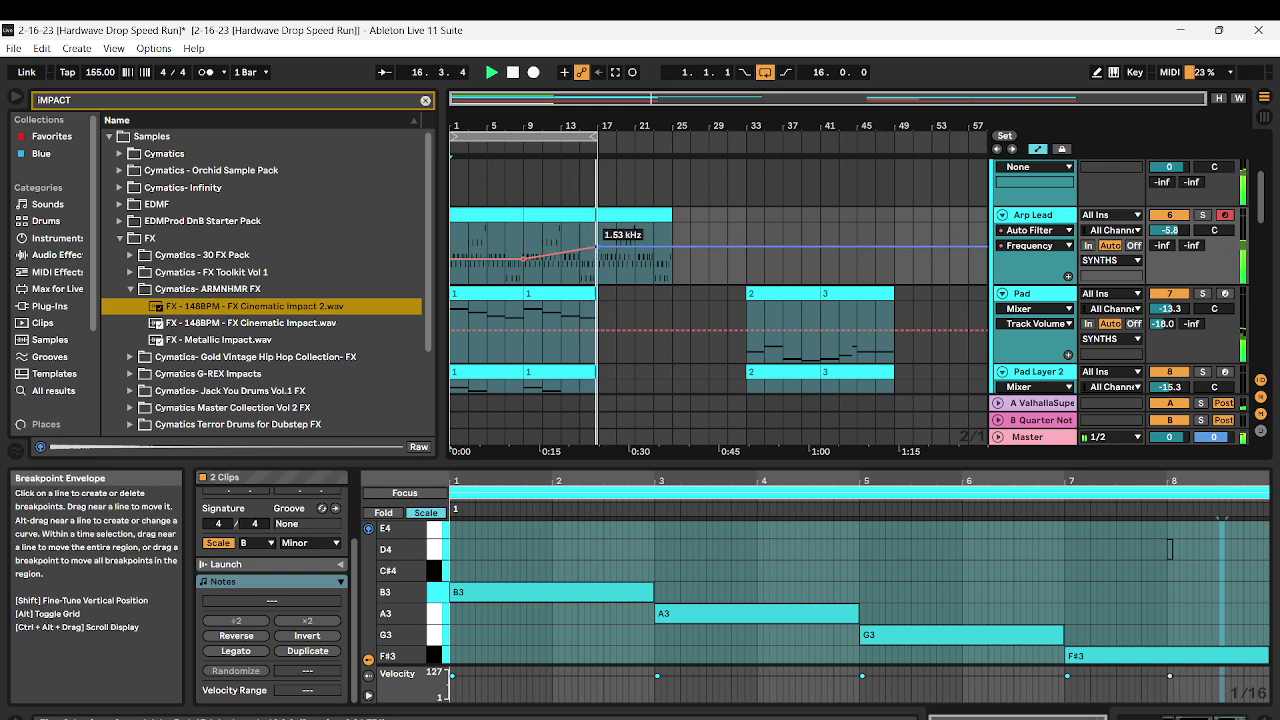
pyautogui.scroll(-3, 600, 245)
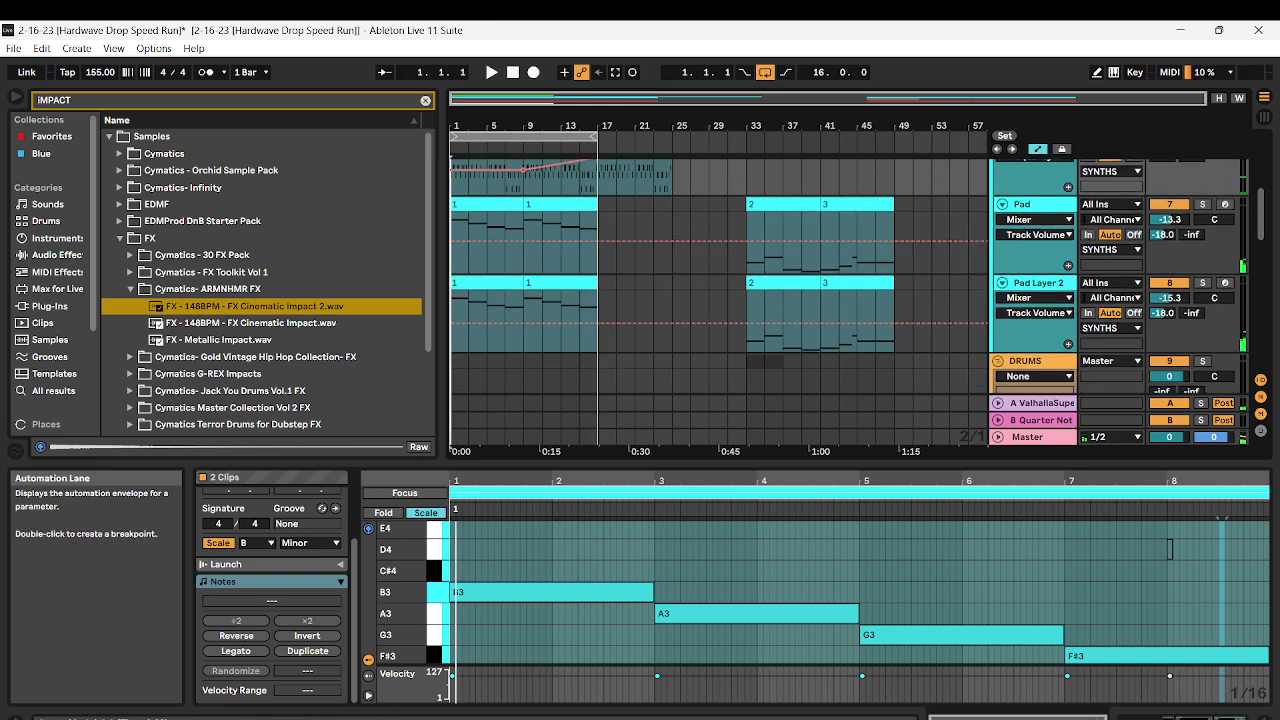
pyautogui.scroll(-5, 562, 300)
pyautogui.click(562, 271)
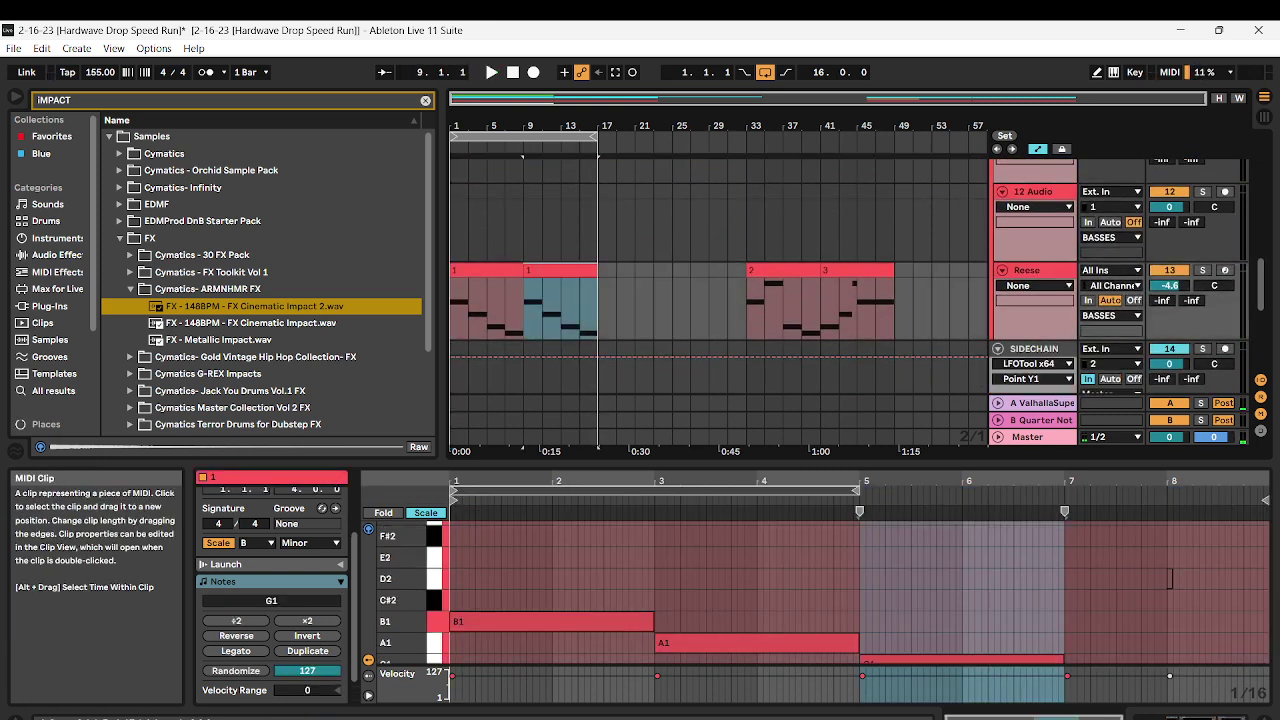
pyautogui.hotkey('ctrl', 'd')
# Duplicate the Grand Piano clip from bar 1 to bar 9
pyautogui.scroll(6, 562, 300)
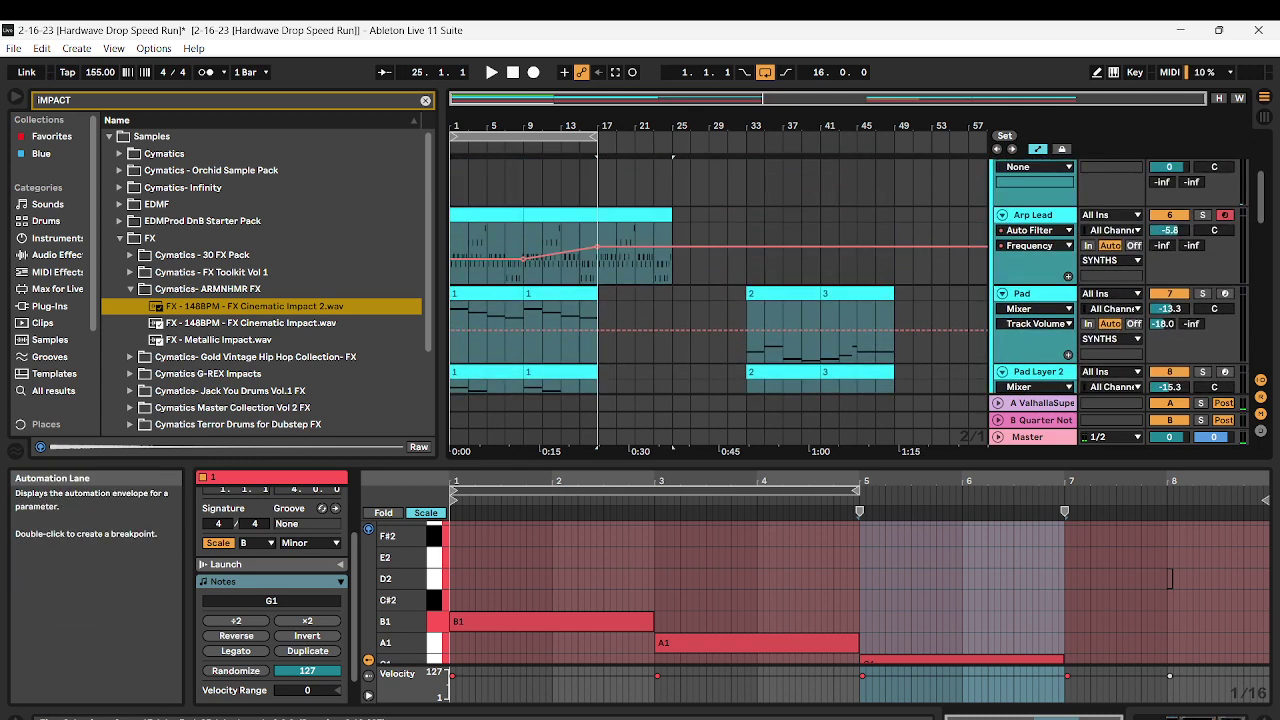
pyautogui.scroll(4, 562, 300)
pyautogui.click(498, 247)
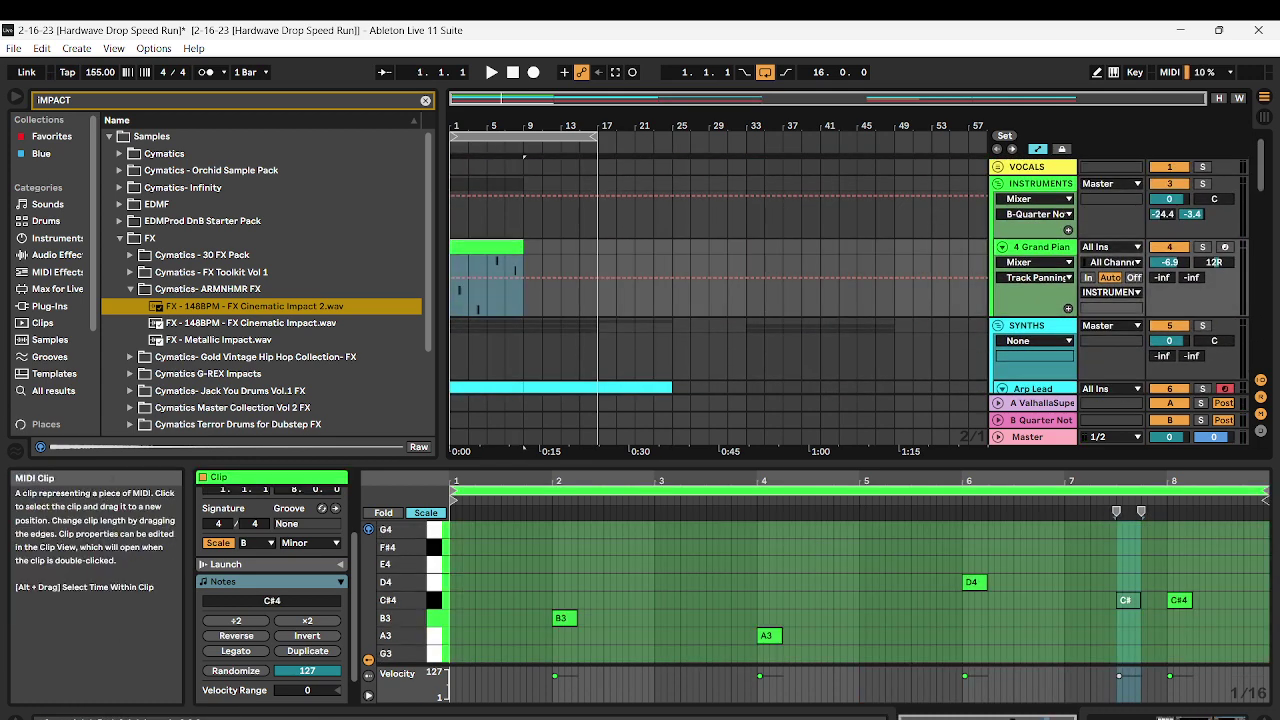
pyautogui.hotkey('ctrl', 'd')
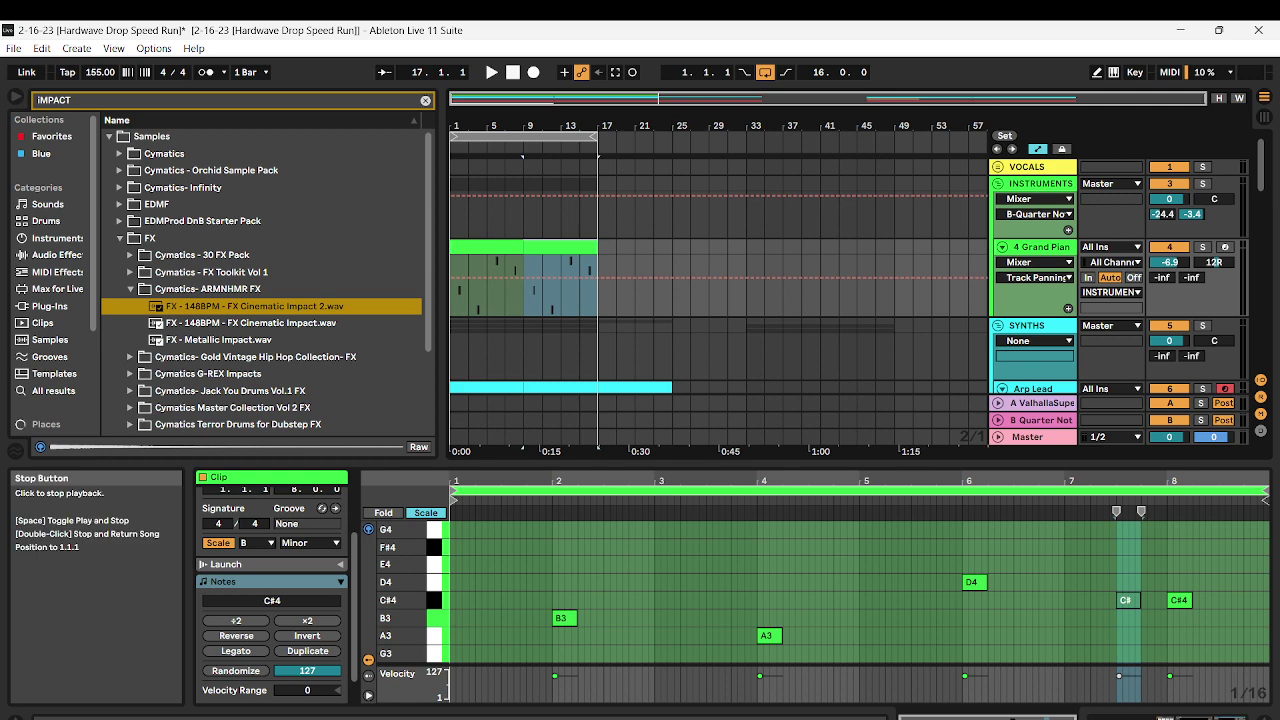
# Hide the automation lanes, play from the song's start and lower the impact FX track's volume to about -11.1 dB
pyautogui.click(513, 72)
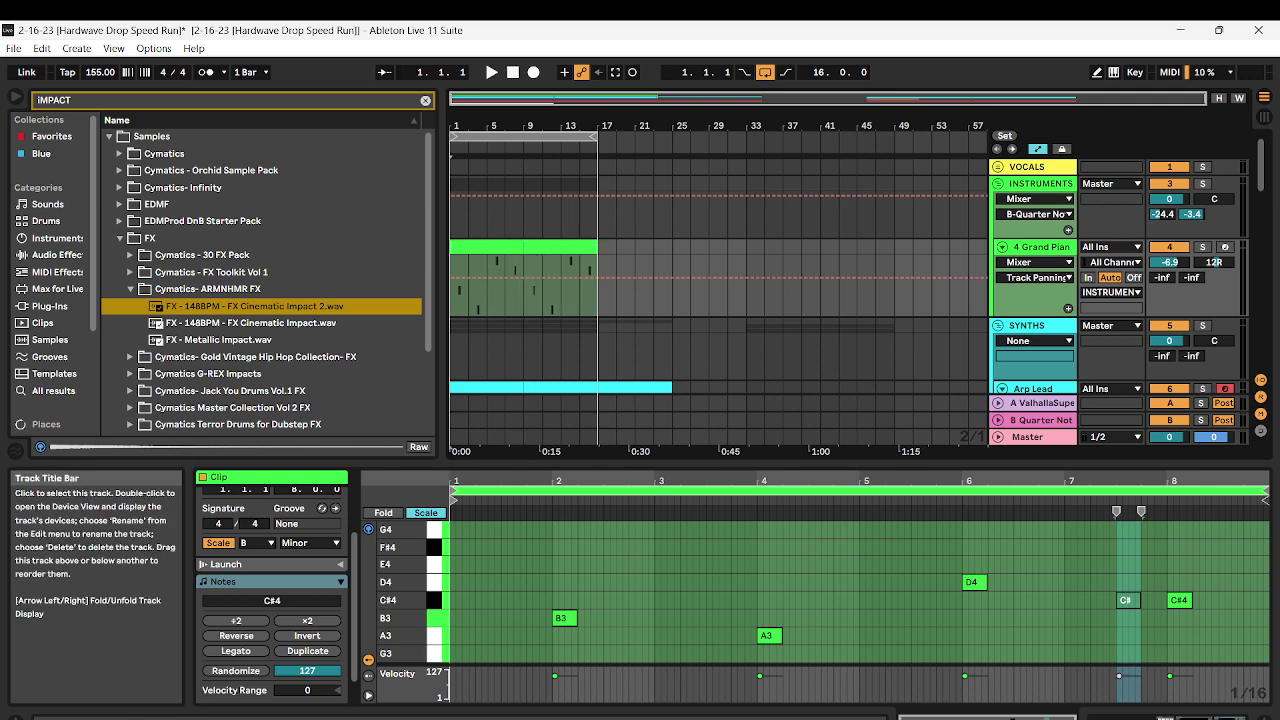
pyautogui.click(1037, 148)
pyautogui.scroll(-2, 718, 266)
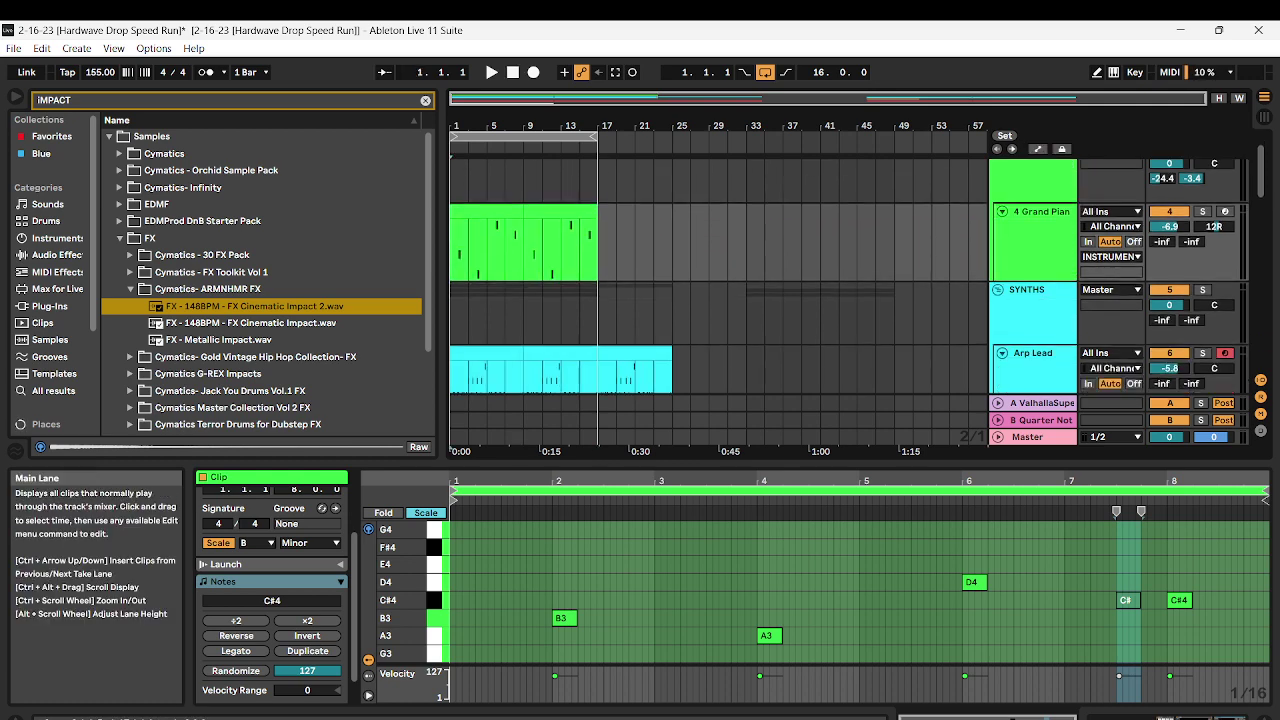
pyautogui.press('space')
pyautogui.scroll(-15, 760, 290)
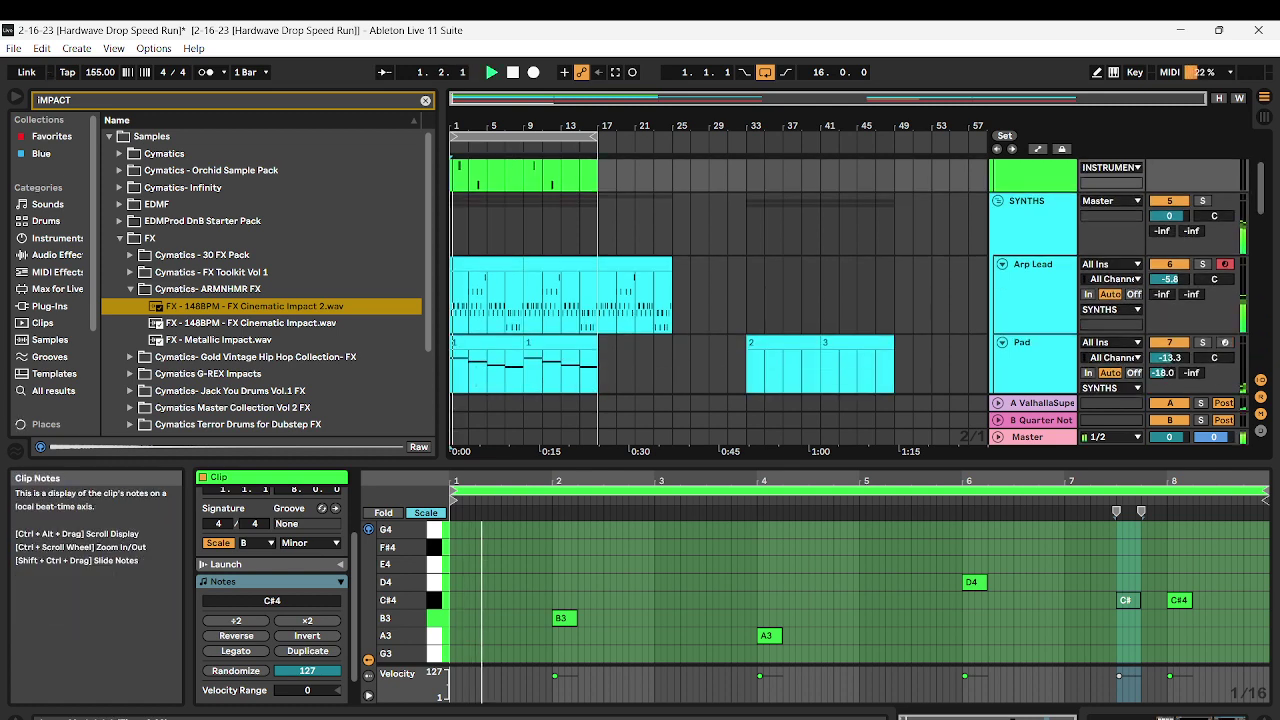
pyautogui.scroll(-2, 760, 300)
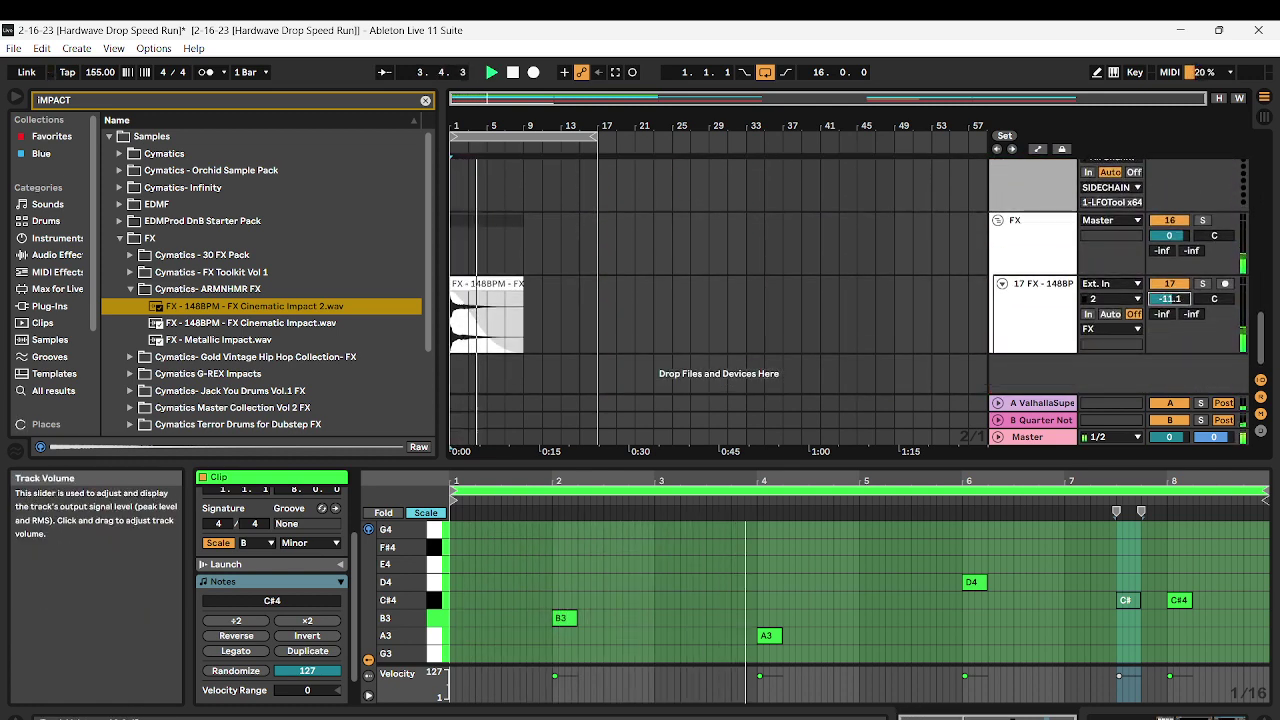
# Turn off arrangement looping and add a locator named INTRO at bar 1
pyautogui.scroll(5, 760, 300)
pyautogui.scroll(6, 720, 300)
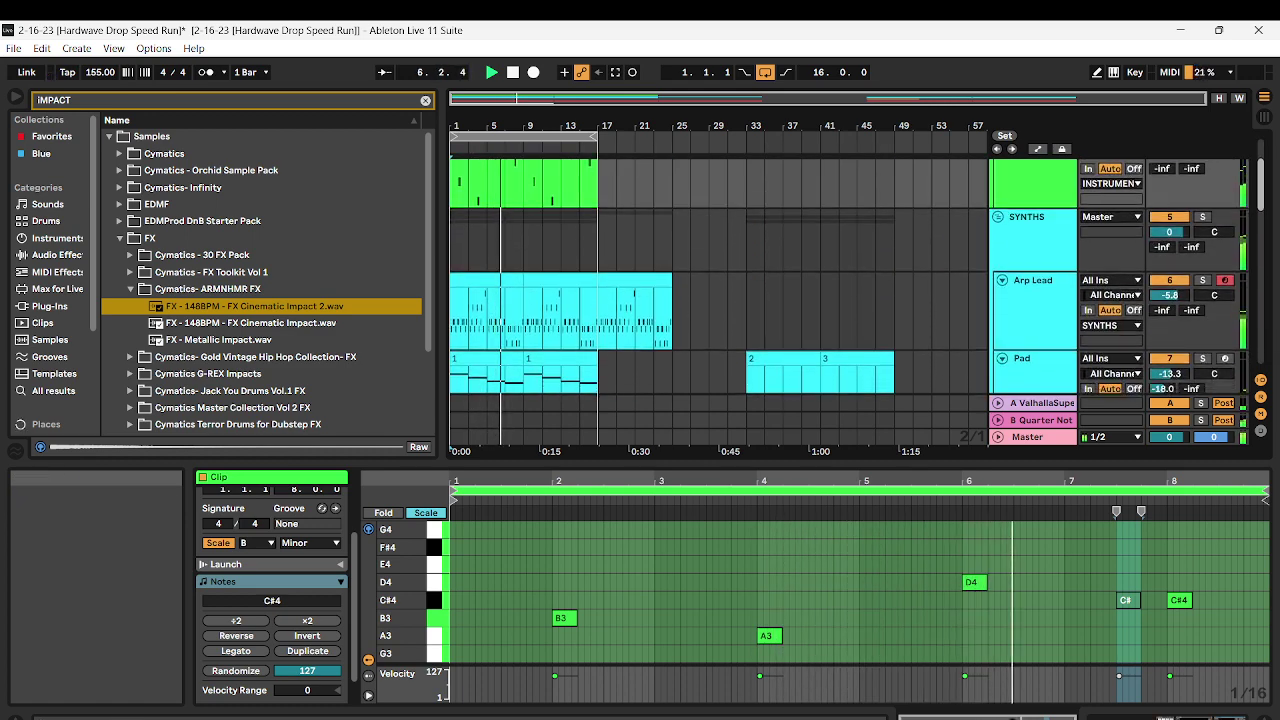
pyautogui.scroll(-1, 720, 300)
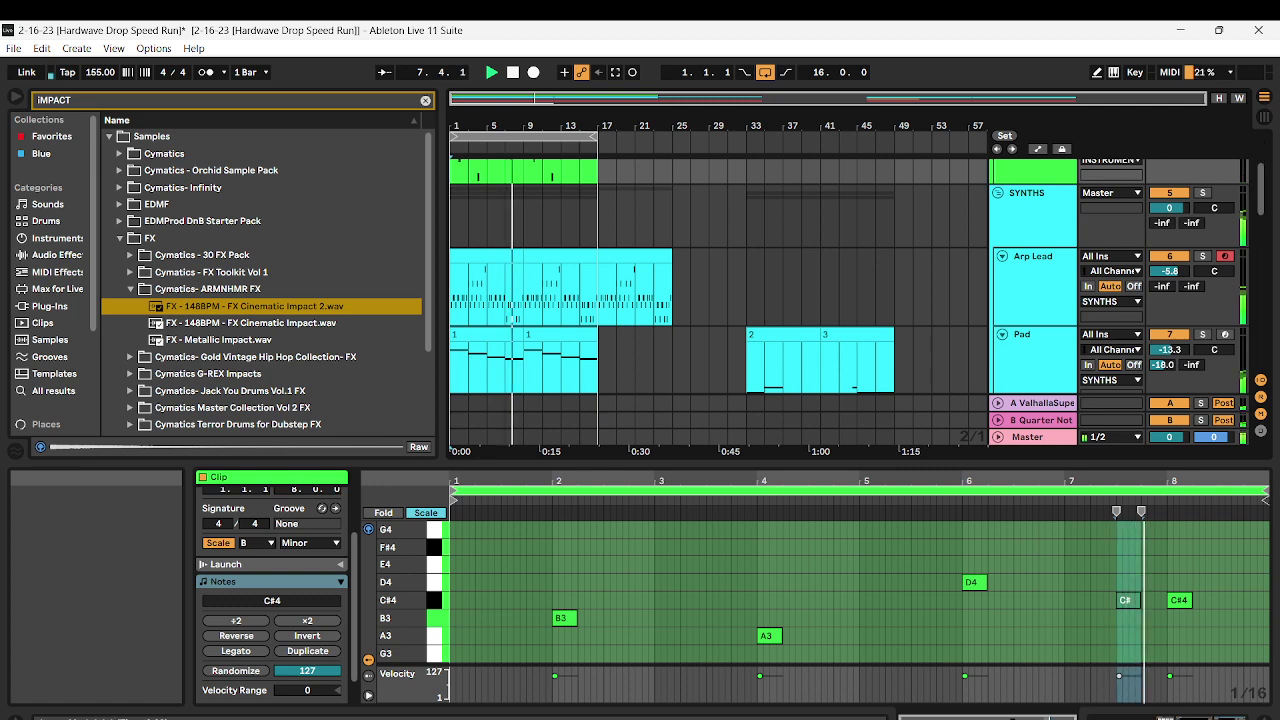
pyautogui.scroll(-3, 720, 300)
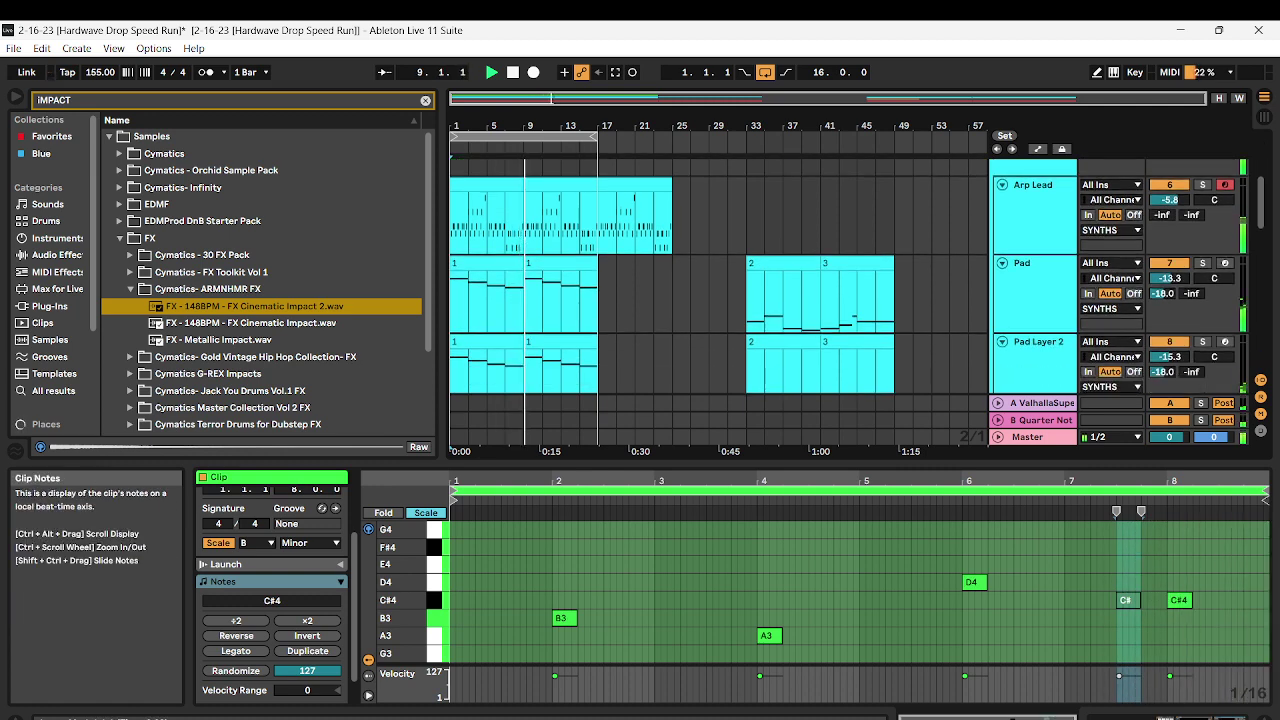
pyautogui.scroll(3, 720, 300)
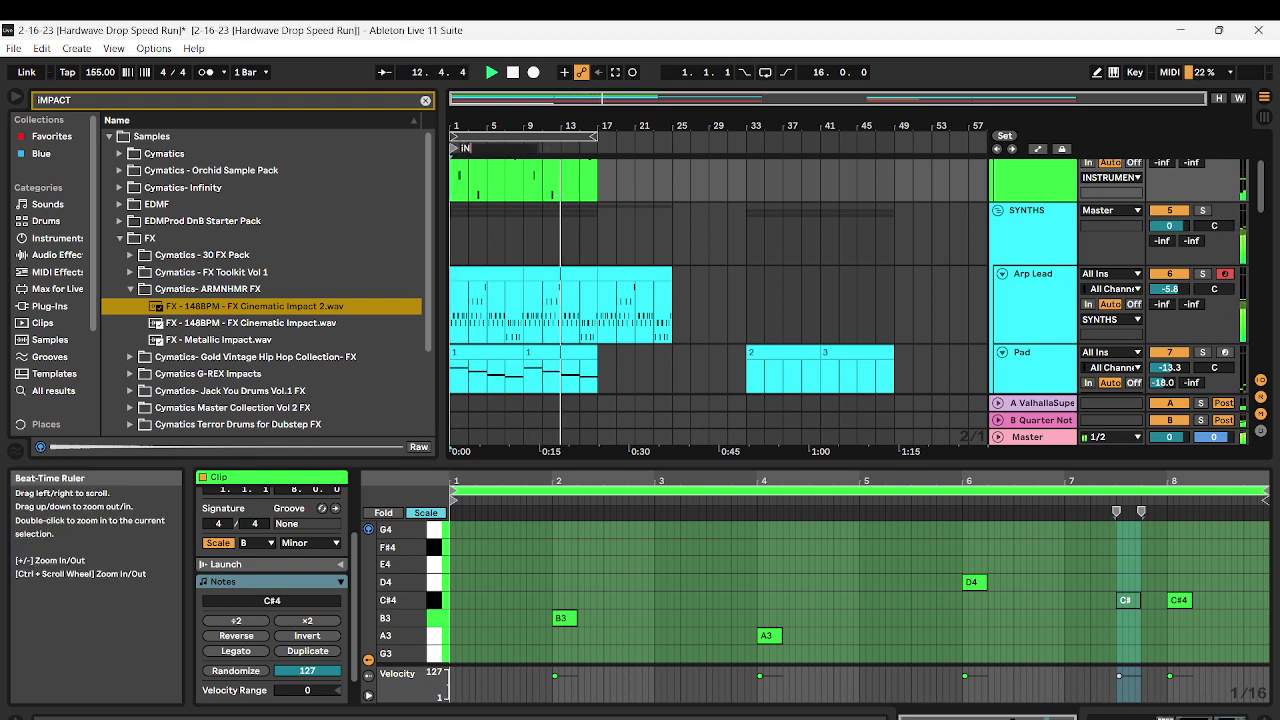
pyautogui.press('Return')
pyautogui.scroll(4, 540, 240)
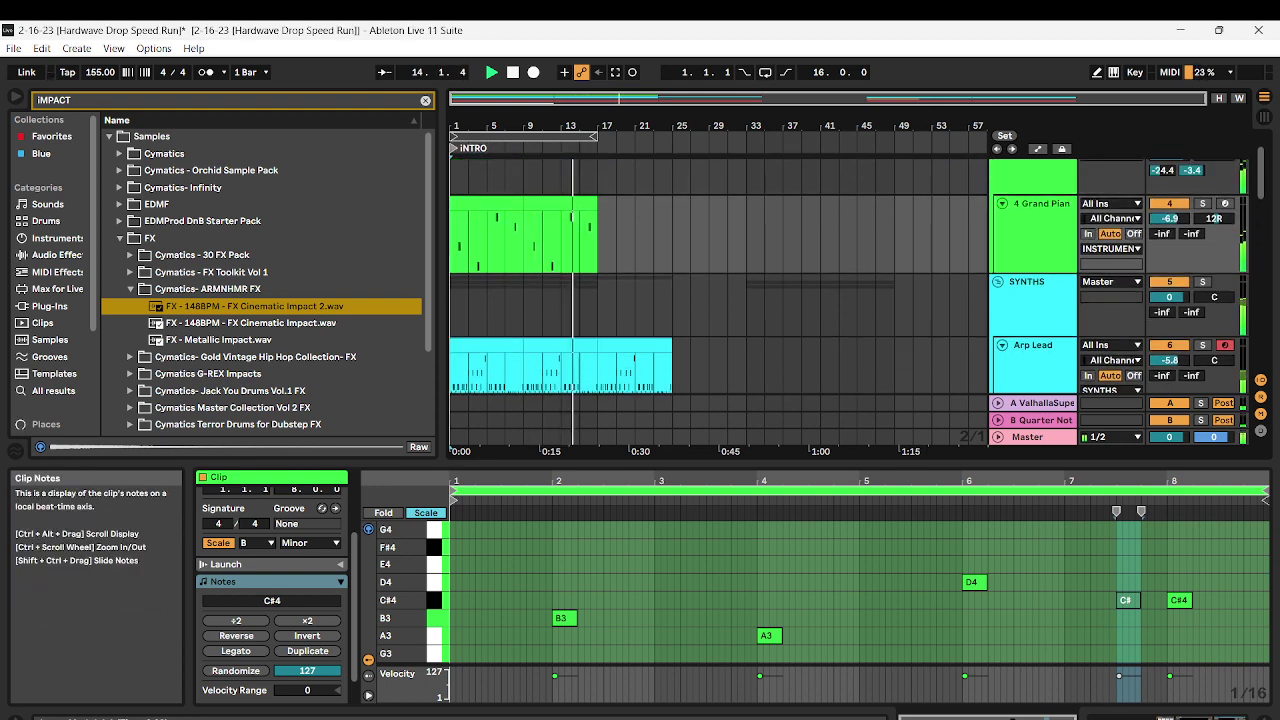
pyautogui.scroll(-3, 720, 300)
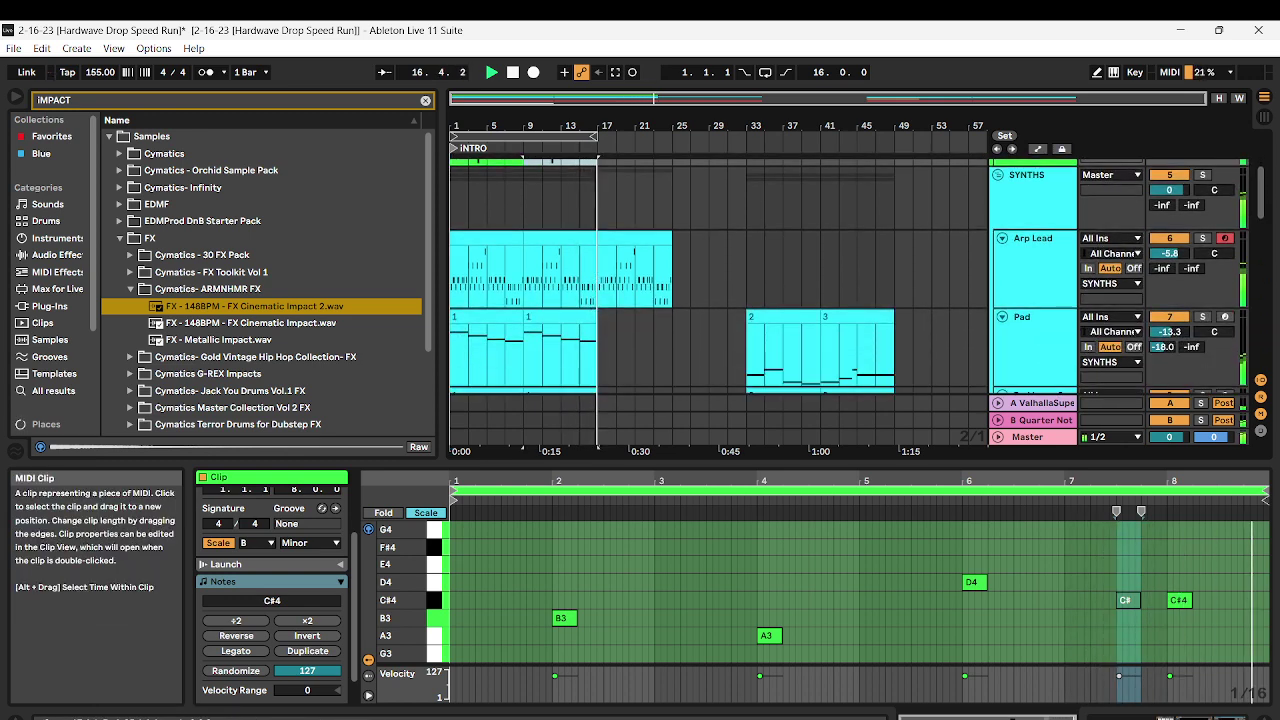
# Rename the Arp Lead clip at bar 17 as 2
pyautogui.click(634, 239)
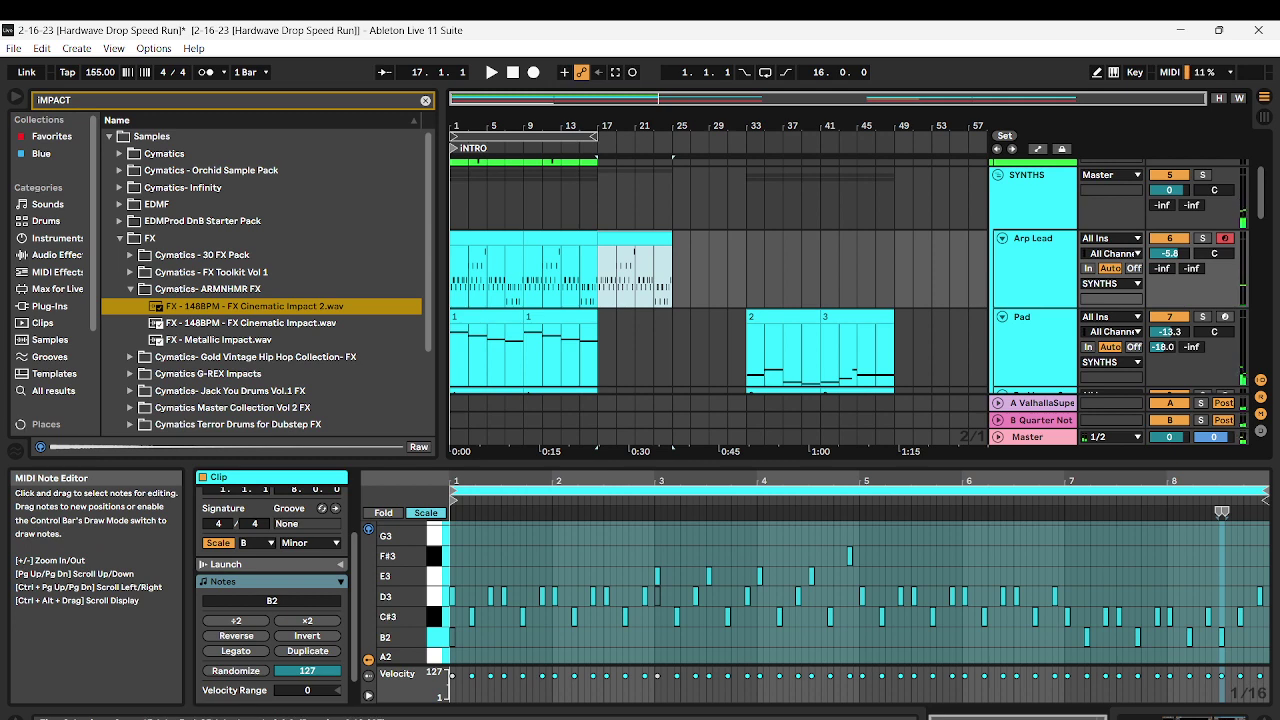
pyautogui.rightClick(621, 240)
pyautogui.click(645, 264)
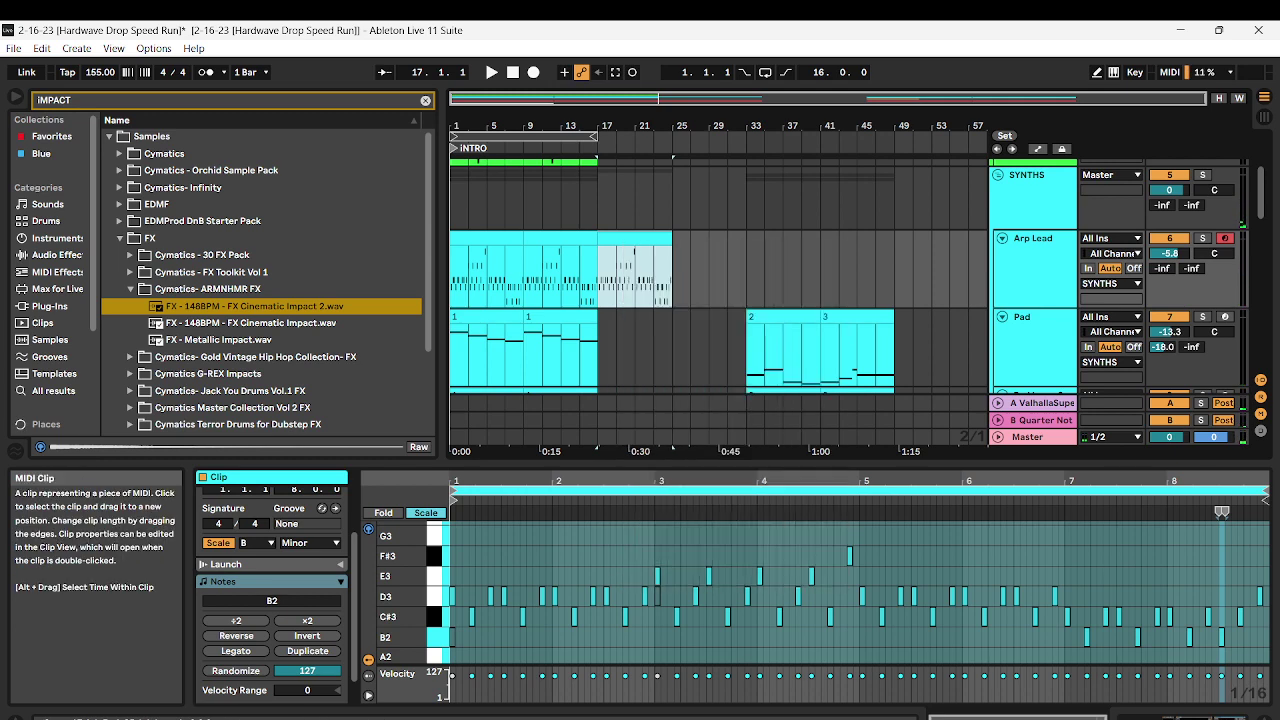
pyautogui.rightClick(621, 260)
pyautogui.click(650, 366)
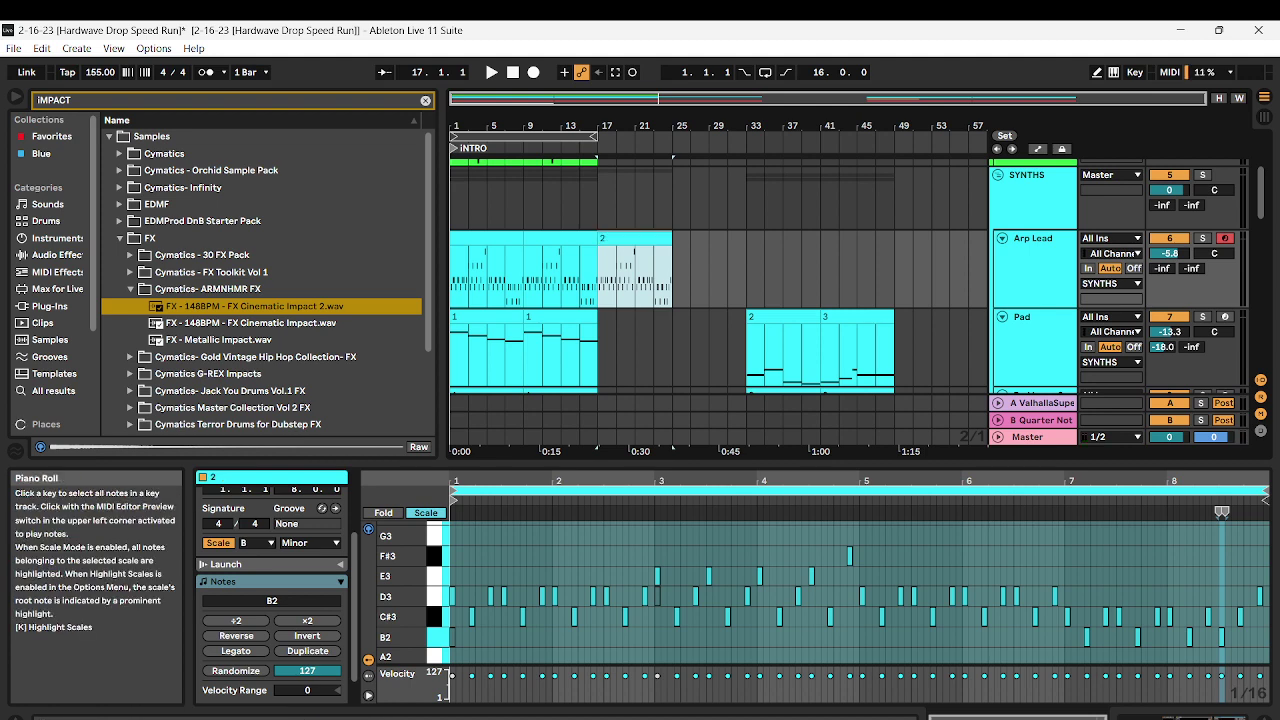
# Rework bar 1 of the Arp Lead clip by ear, adding a C#3 right after beat 3 and lowering the bar's last C#3 to B2
pyautogui.click(452, 596)
pyautogui.press('space')
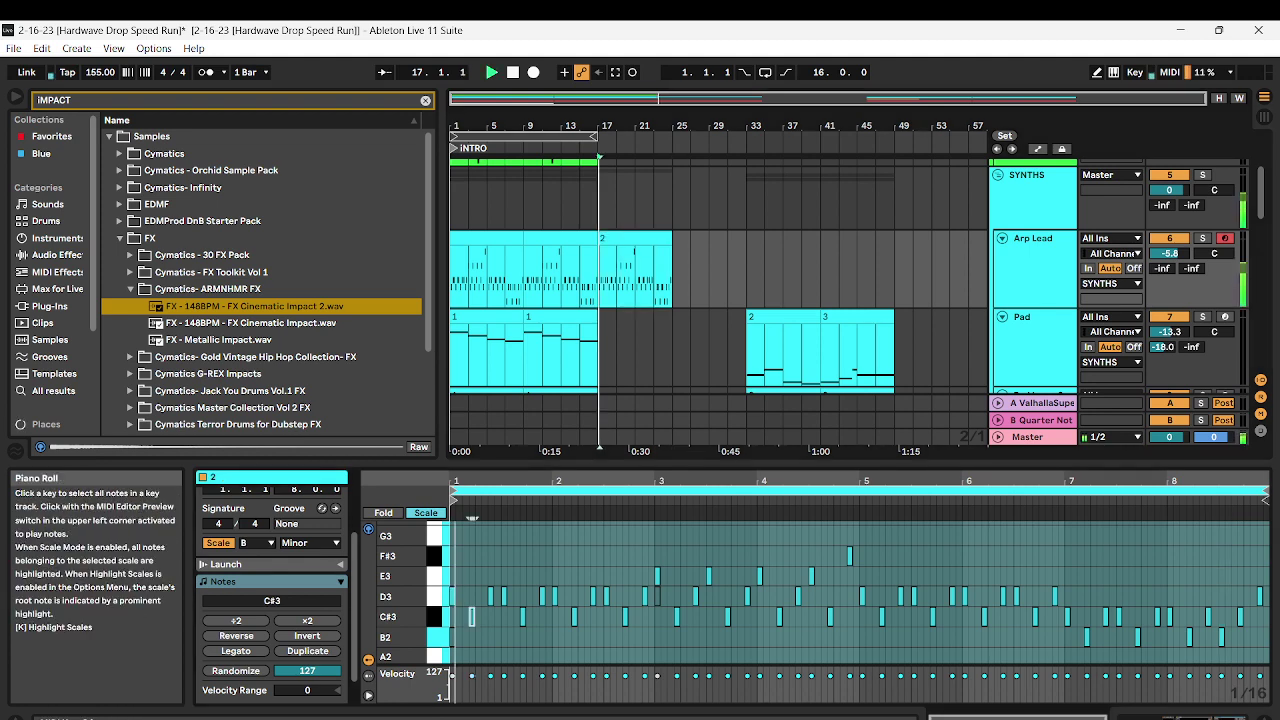
pyautogui.click(472, 617)
pyautogui.press('space')
pyautogui.click(504, 596)
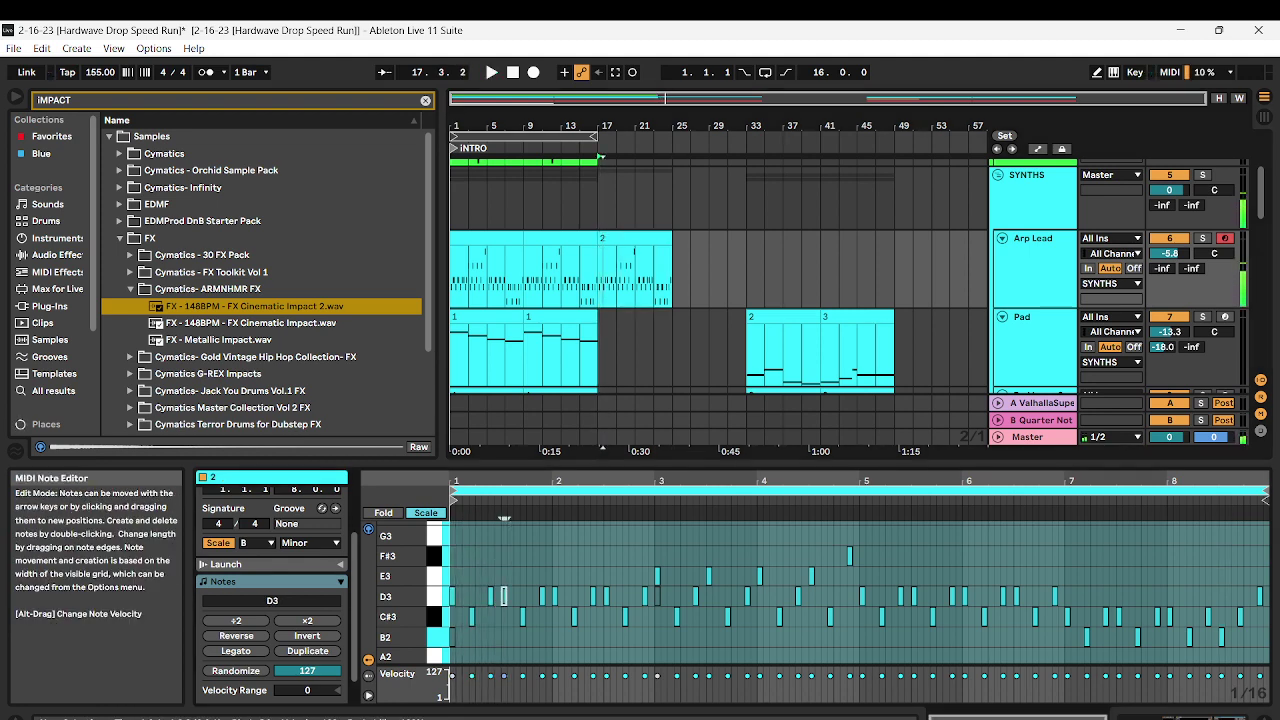
pyautogui.press('space')
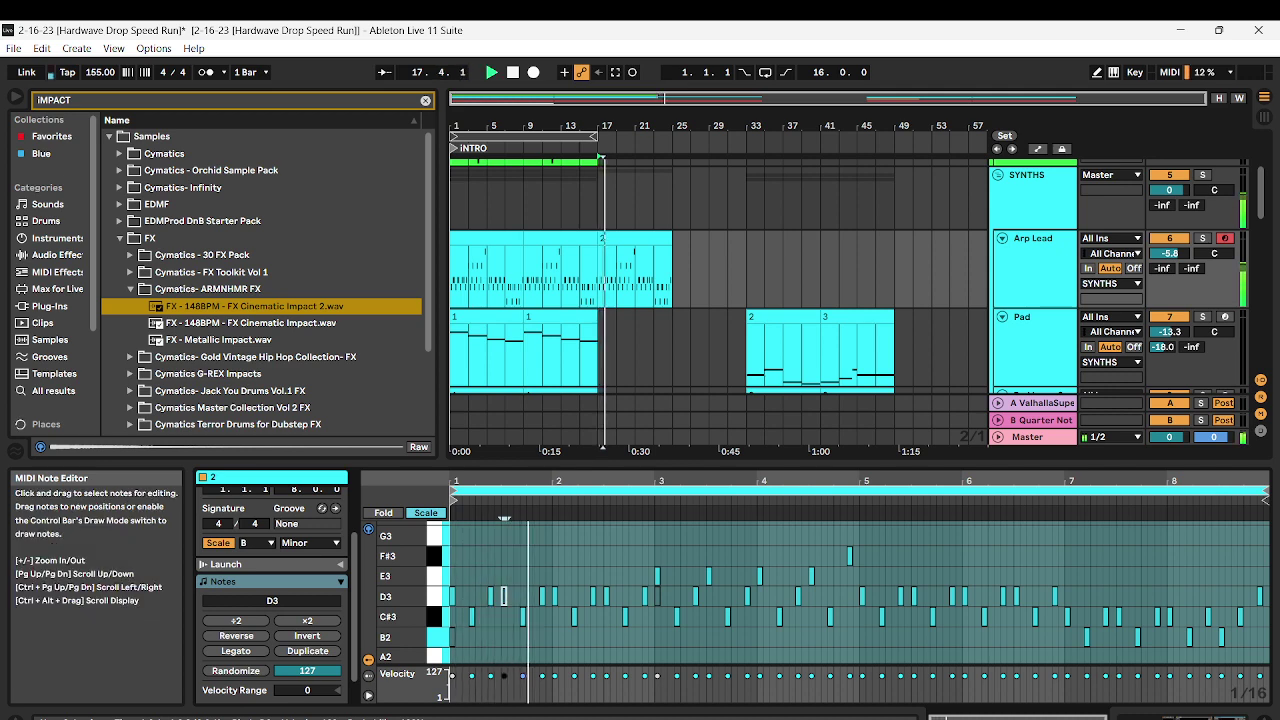
pyautogui.click(522, 617)
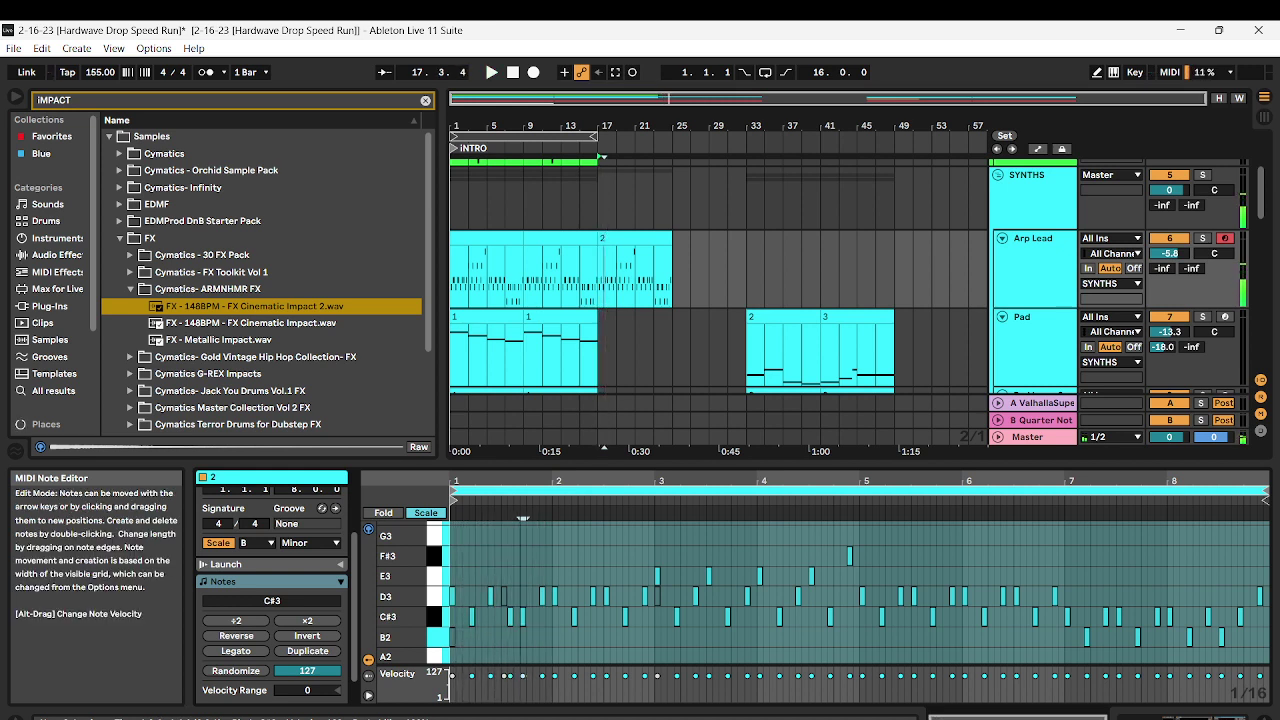
# Delete the notes from the end of bar 1 through bar 2, and shift bar 1's B2 note to beat 4
pyautogui.moveTo(538, 584); pyautogui.dragTo(654, 610)
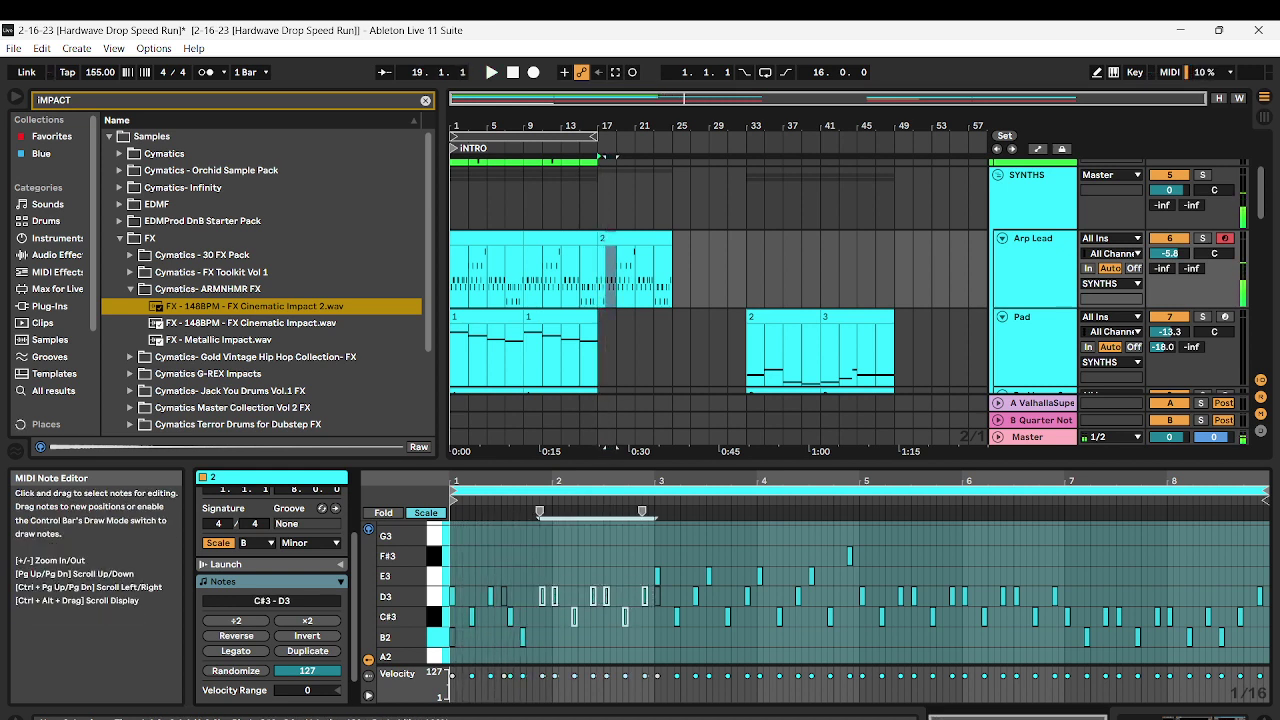
pyautogui.press('Delete')
pyautogui.press('space')
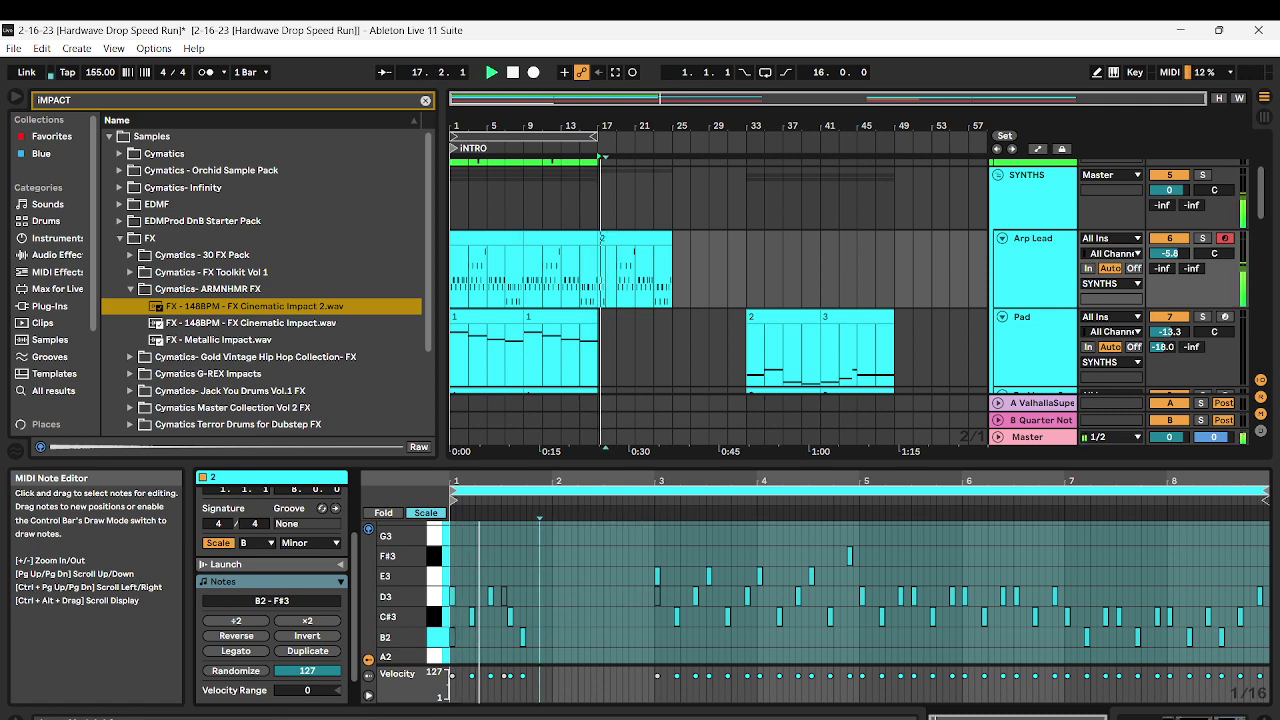
pyautogui.press('space')
pyautogui.moveTo(522, 637); pyautogui.dragTo(529, 637)
pyautogui.press('space')
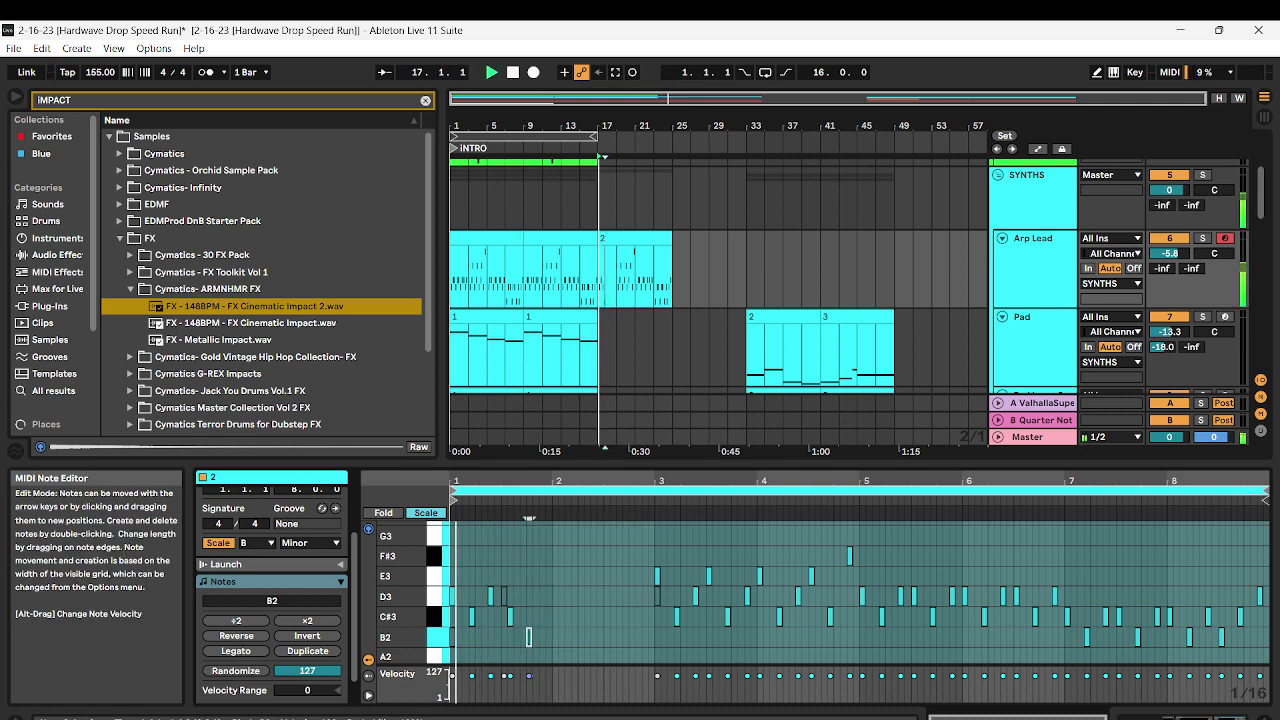
pyautogui.press('space')
# Duplicate the bar 1 notes into bar 2, and delete the old notes from the middle of bar 3 to the end of bar 4, keeping the F#3
pyautogui.moveTo(568, 564); pyautogui.dragTo(446, 640)
pyautogui.hotkey('ctrl', 'd')
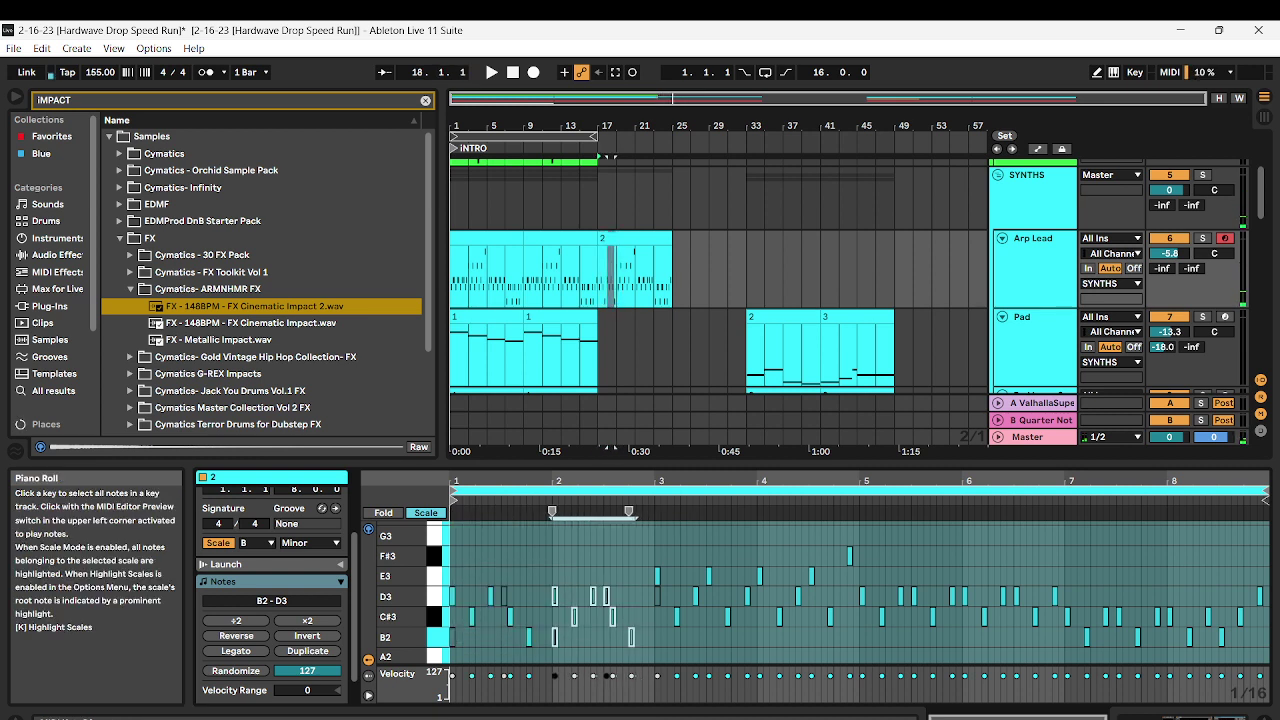
pyautogui.press('space')
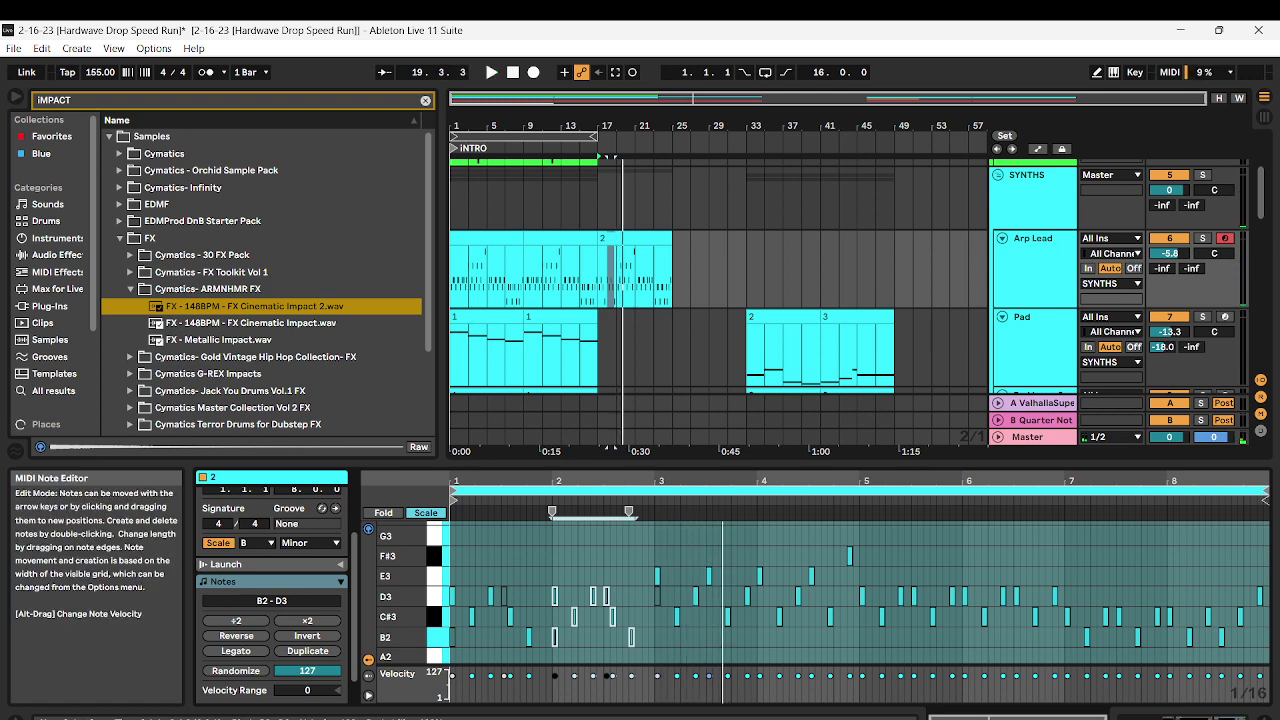
pyautogui.click(710, 576)
pyautogui.moveTo(776, 578); pyautogui.dragTo(837, 621)
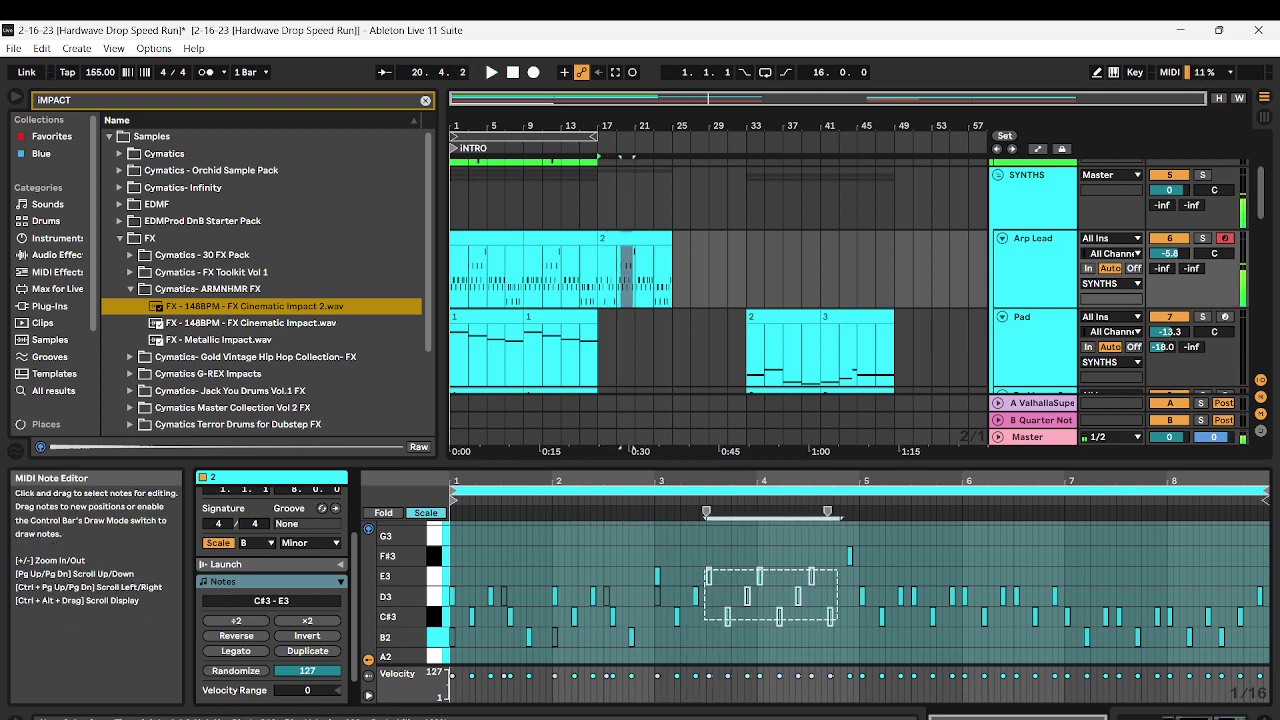
pyautogui.press('Delete')
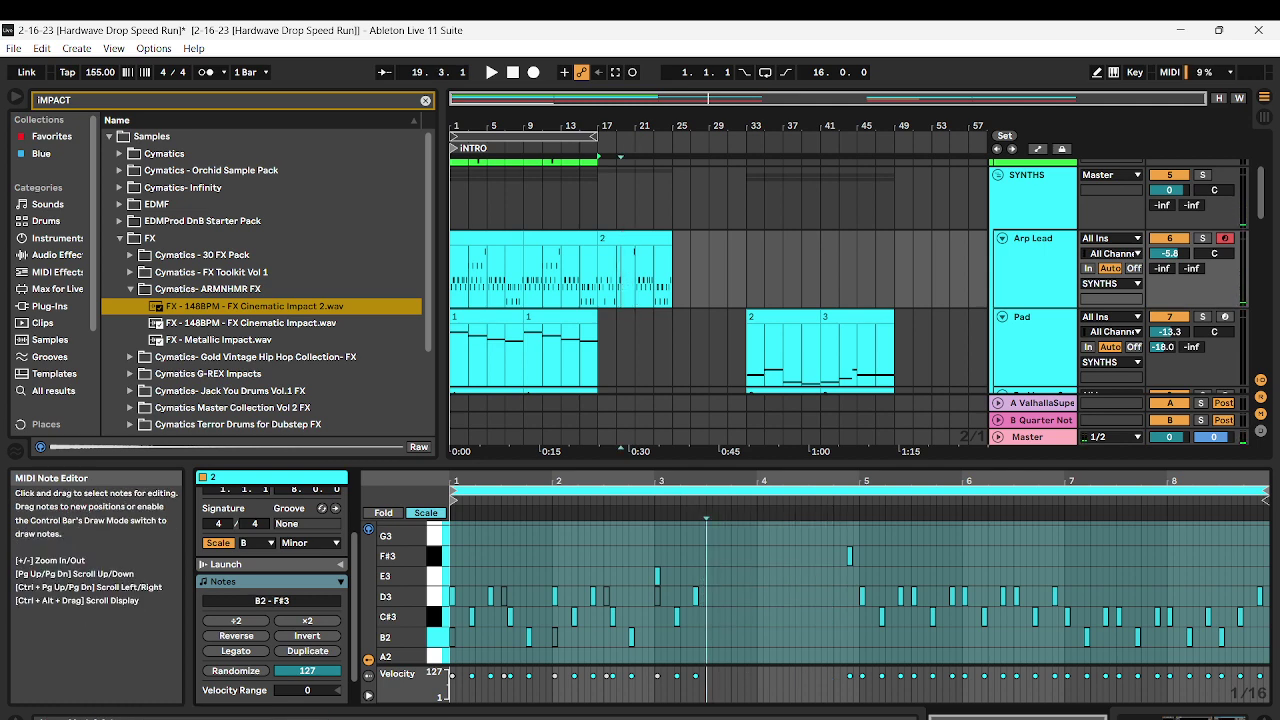
# Try to duplicate the bar 2 notes into bar 3
pyautogui.moveTo(556, 584); pyautogui.dragTo(641, 645)
pyautogui.hotkey('ctrl', 'd')
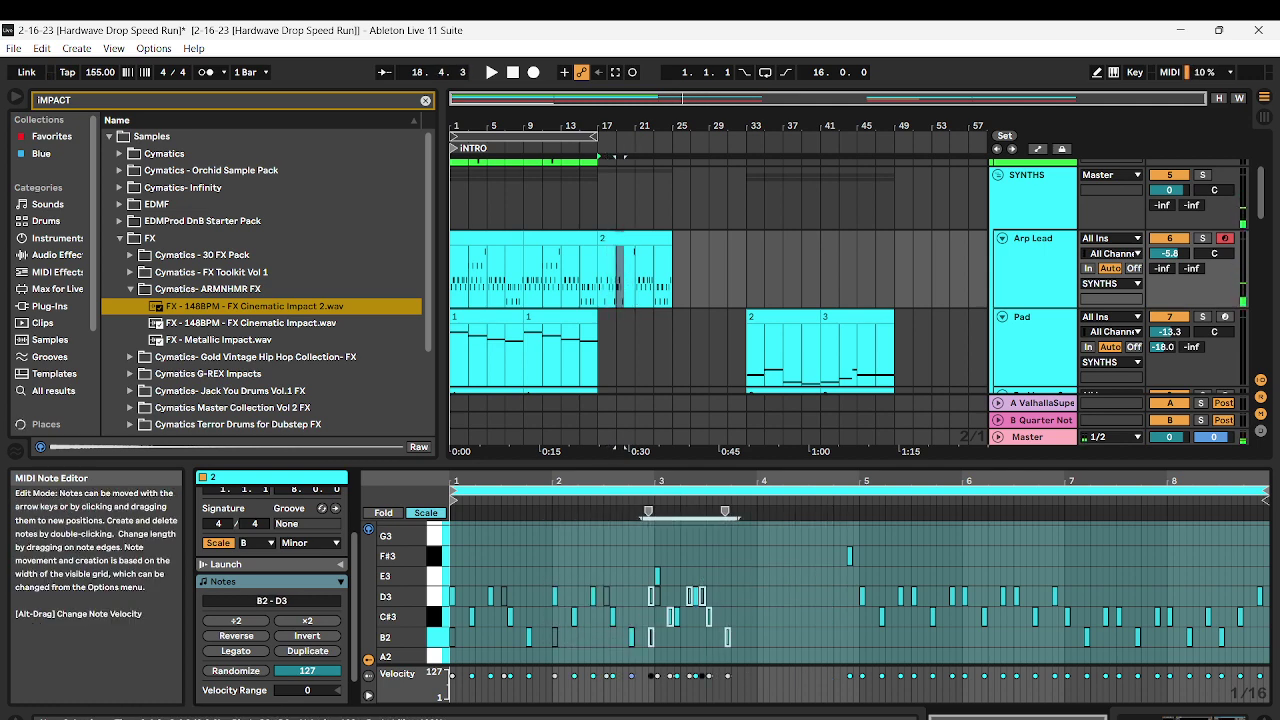
pyautogui.click(675, 577)
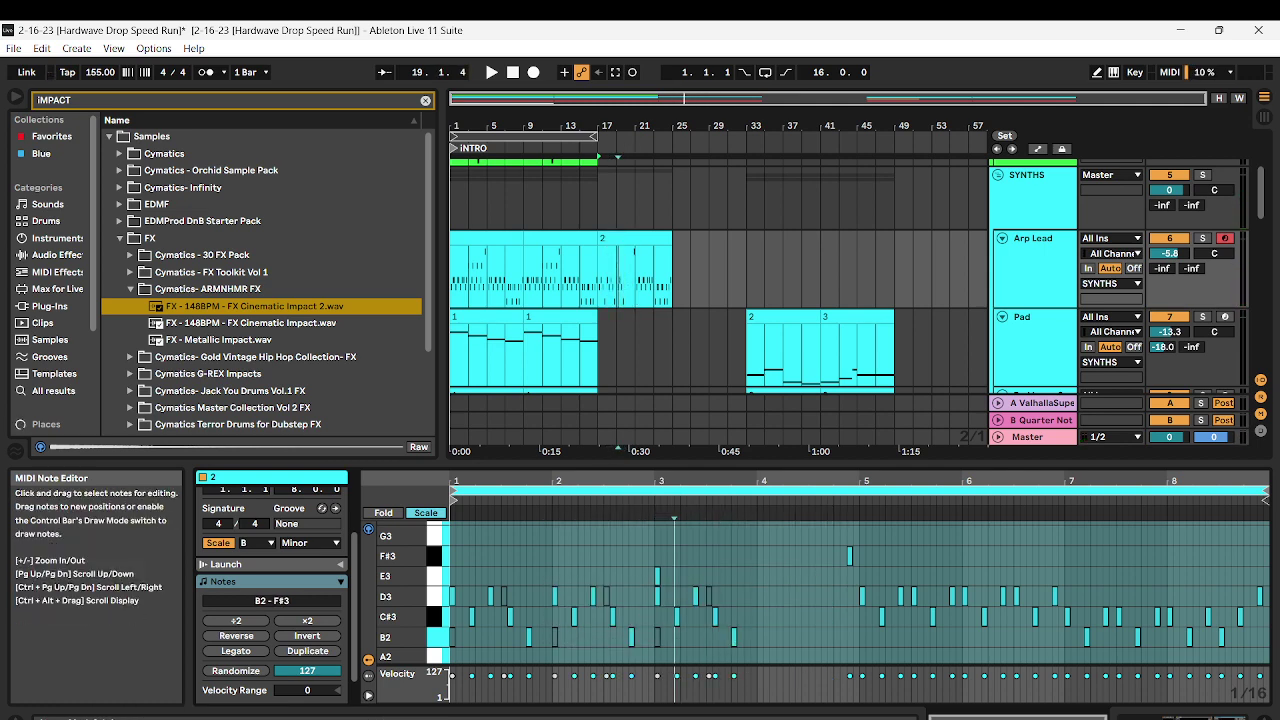
pyautogui.click(657, 597)
pyautogui.hotkey('ctrl', 'z')
pyautogui.hotkey('ctrl', 'z')
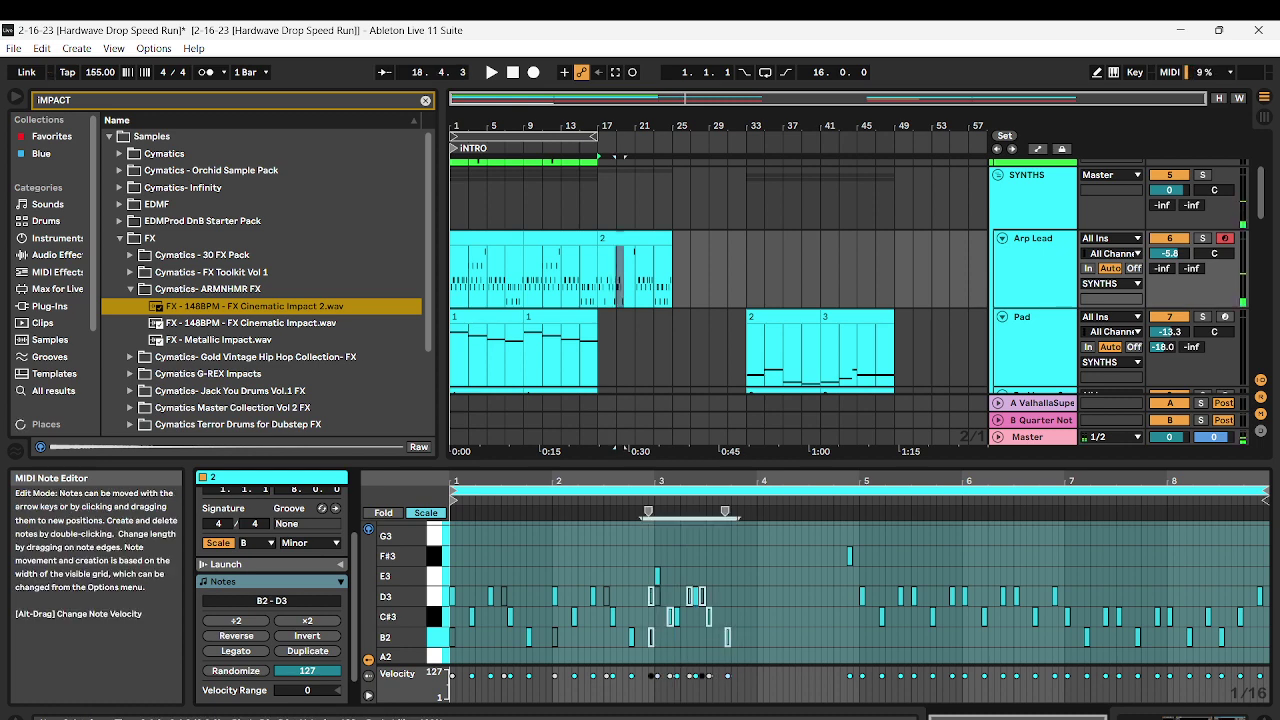
# Remove the low B2 at the start of bar 2 and the extra D3 on beat 3, and duplicate the bar 2 pattern into bar 3
pyautogui.click(575, 640)
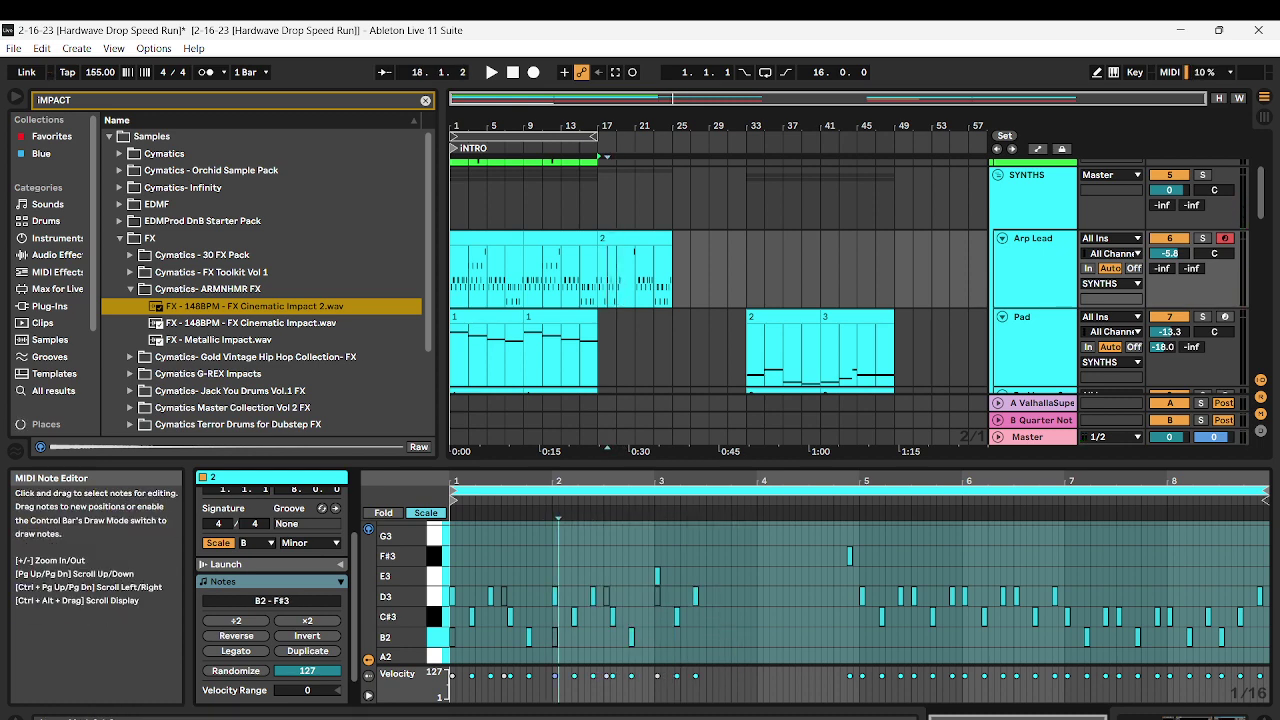
pyautogui.doubleClick(555, 638)
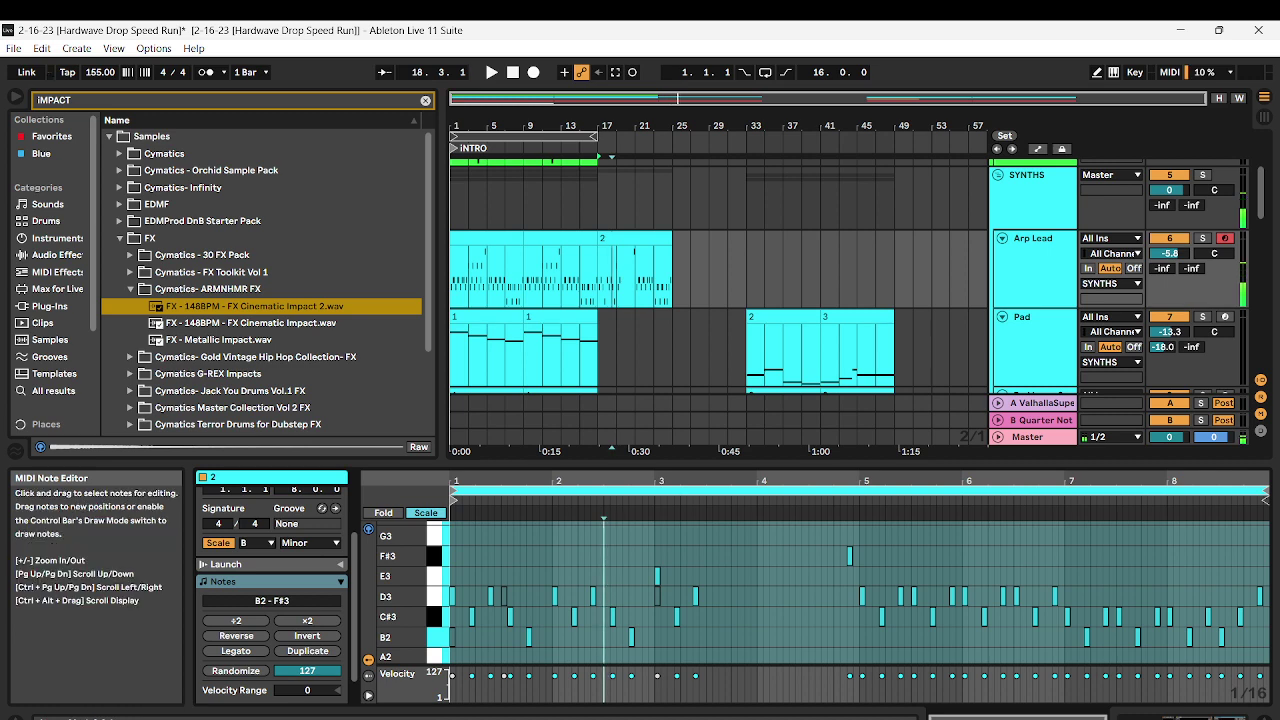
pyautogui.moveTo(550, 579); pyautogui.dragTo(617, 627)
pyautogui.hotkey('ctrl', 'd')
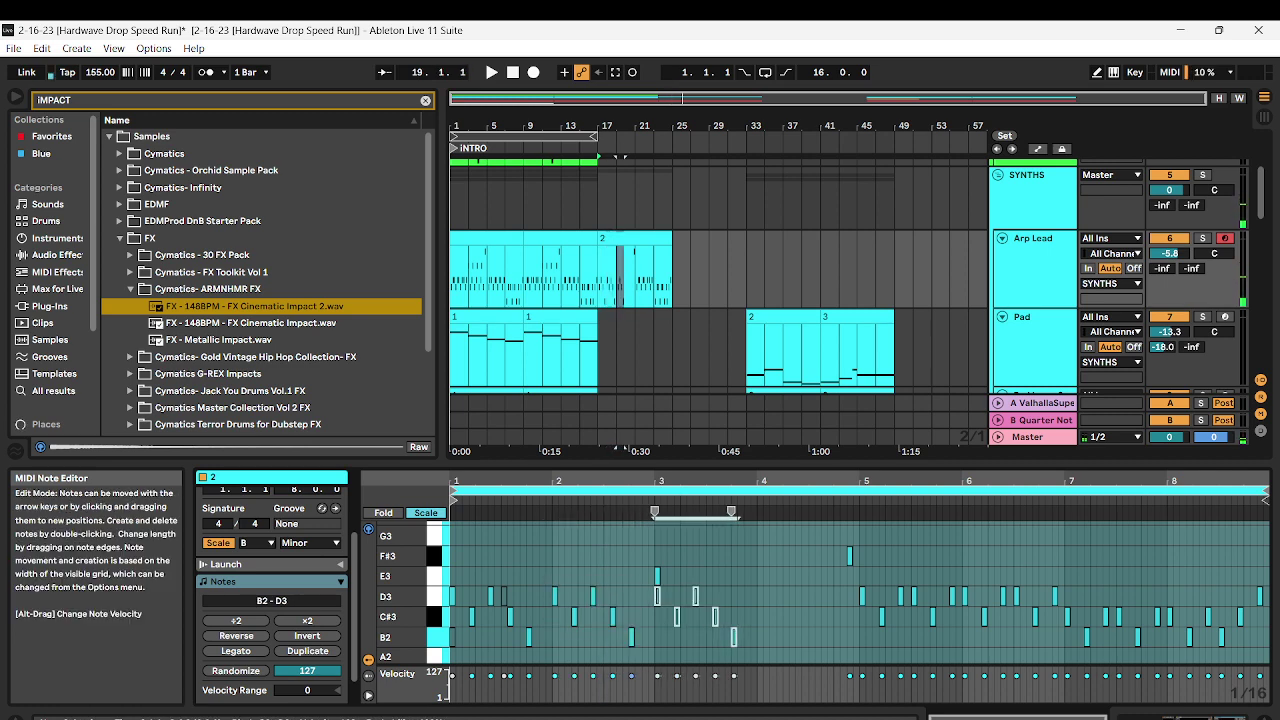
pyautogui.click(655, 616)
pyautogui.click(657, 597)
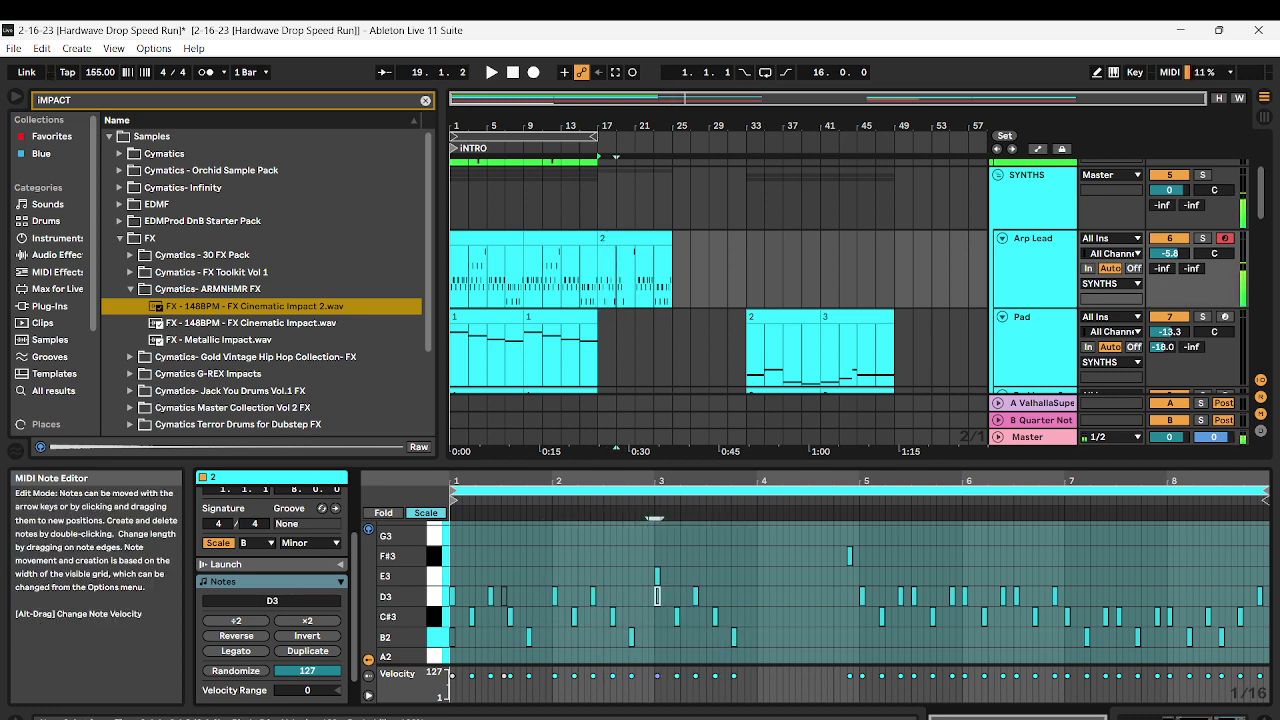
# Raise the last note of bar 3 from the duplicated pattern to D3 and audition the phrase
pyautogui.press('space')
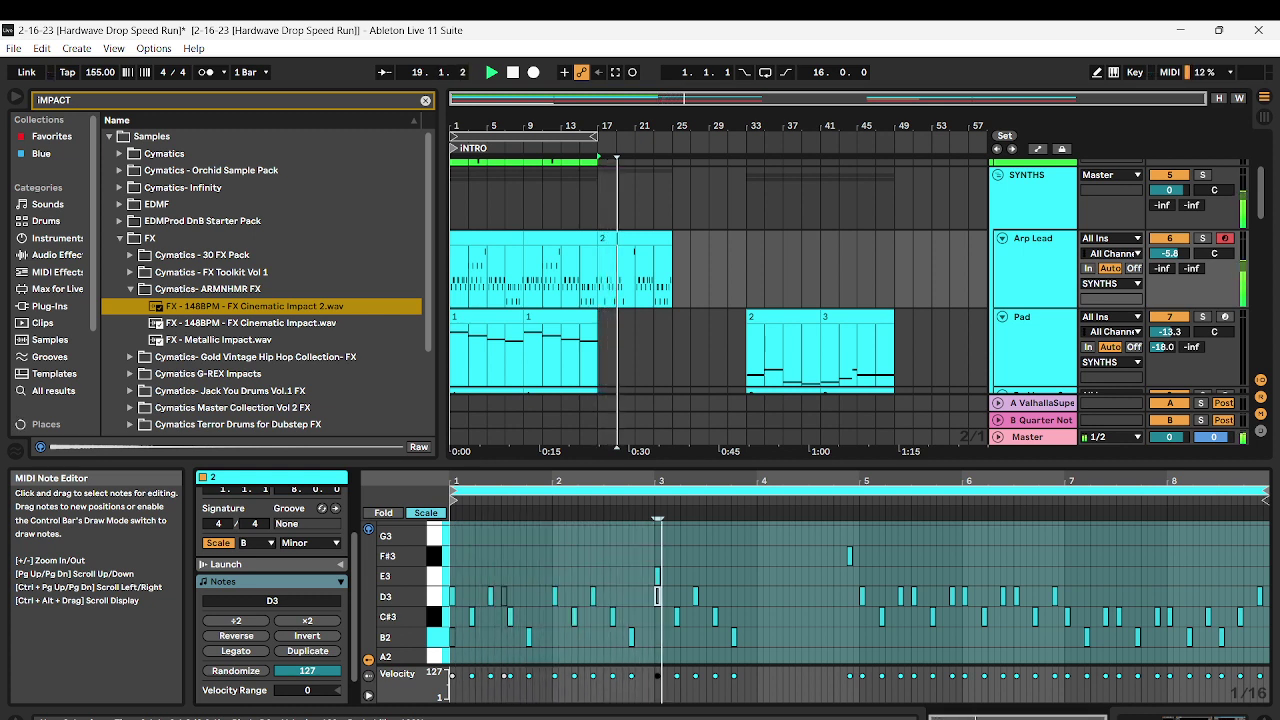
pyautogui.click(714, 617)
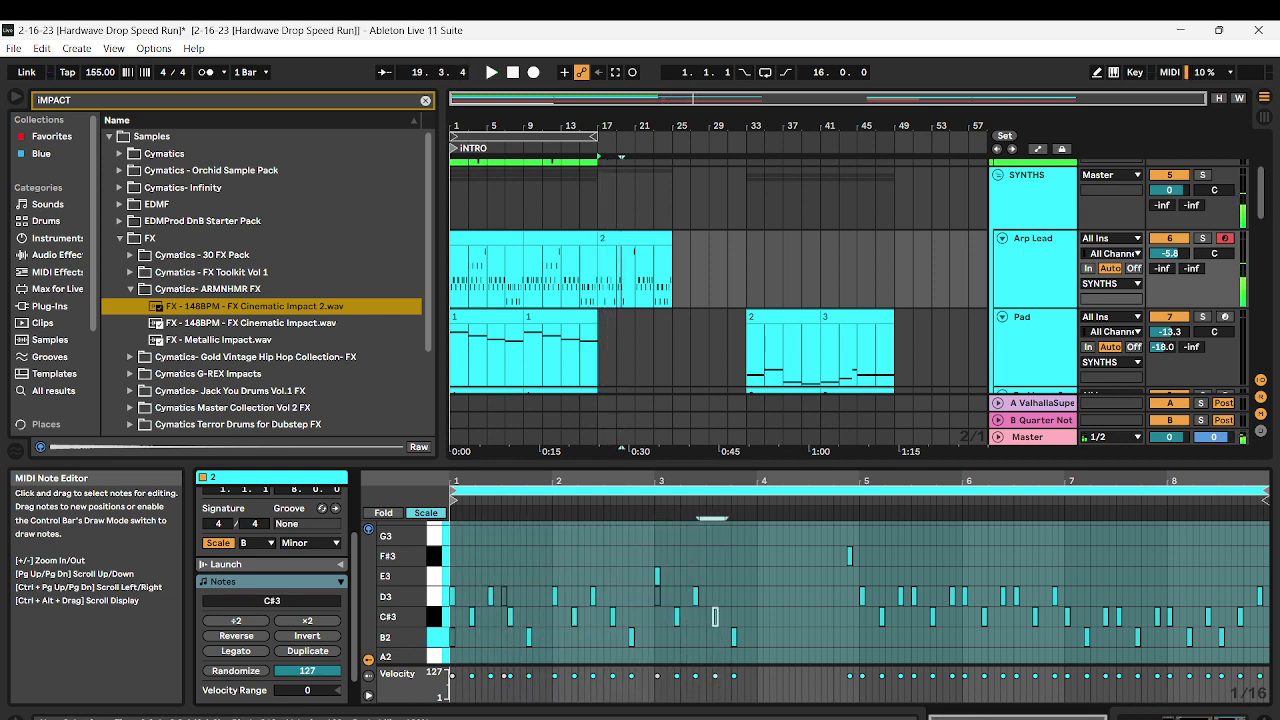
pyautogui.press('Up')
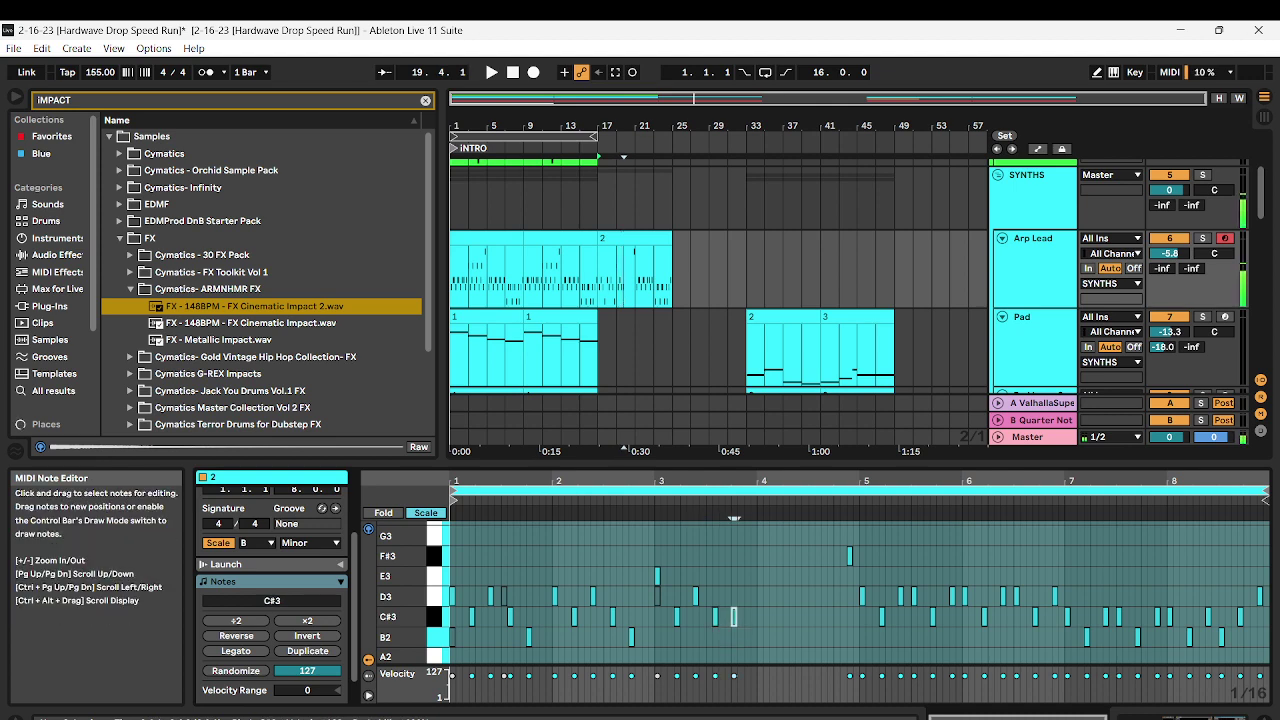
pyautogui.press('space')
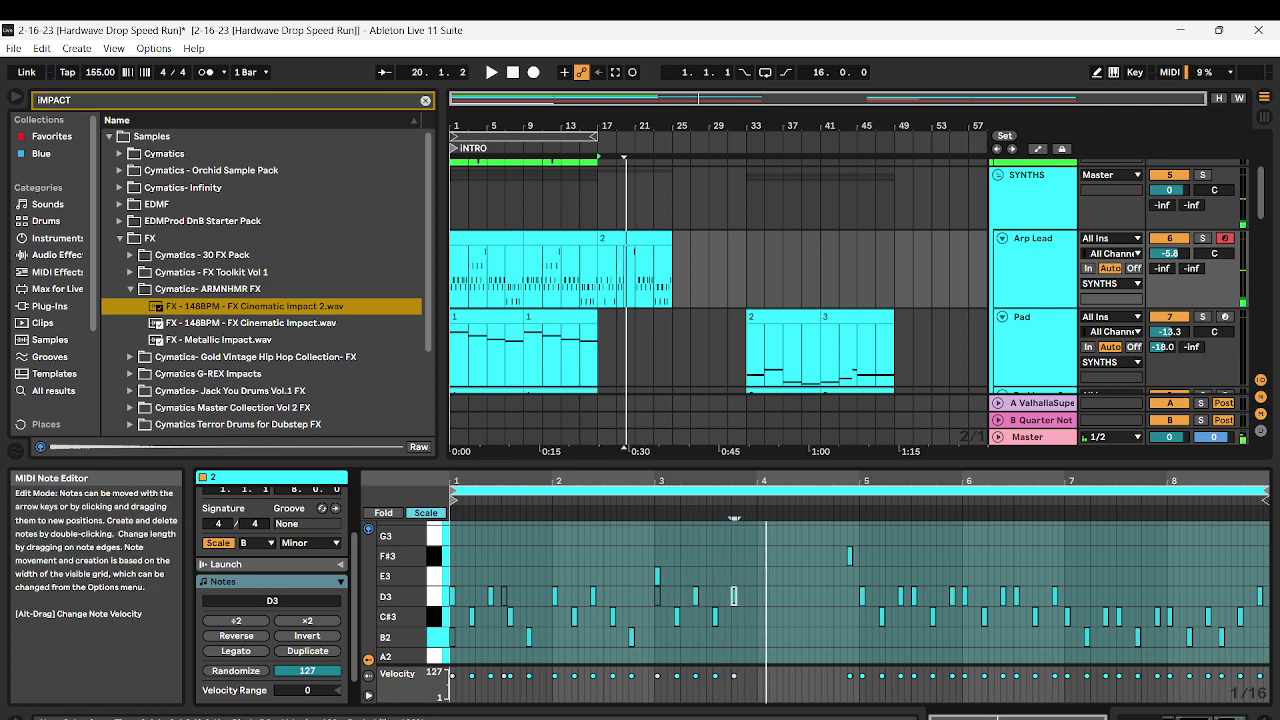
pyautogui.press('space')
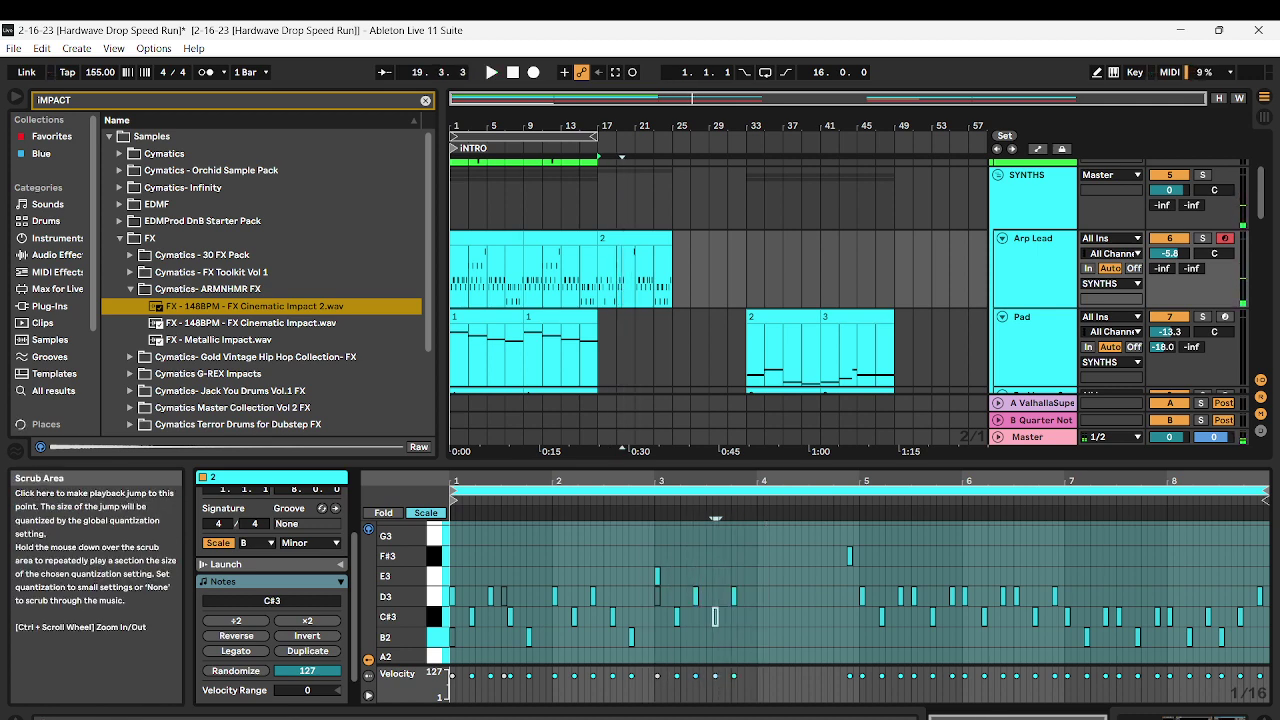
pyautogui.press('space')
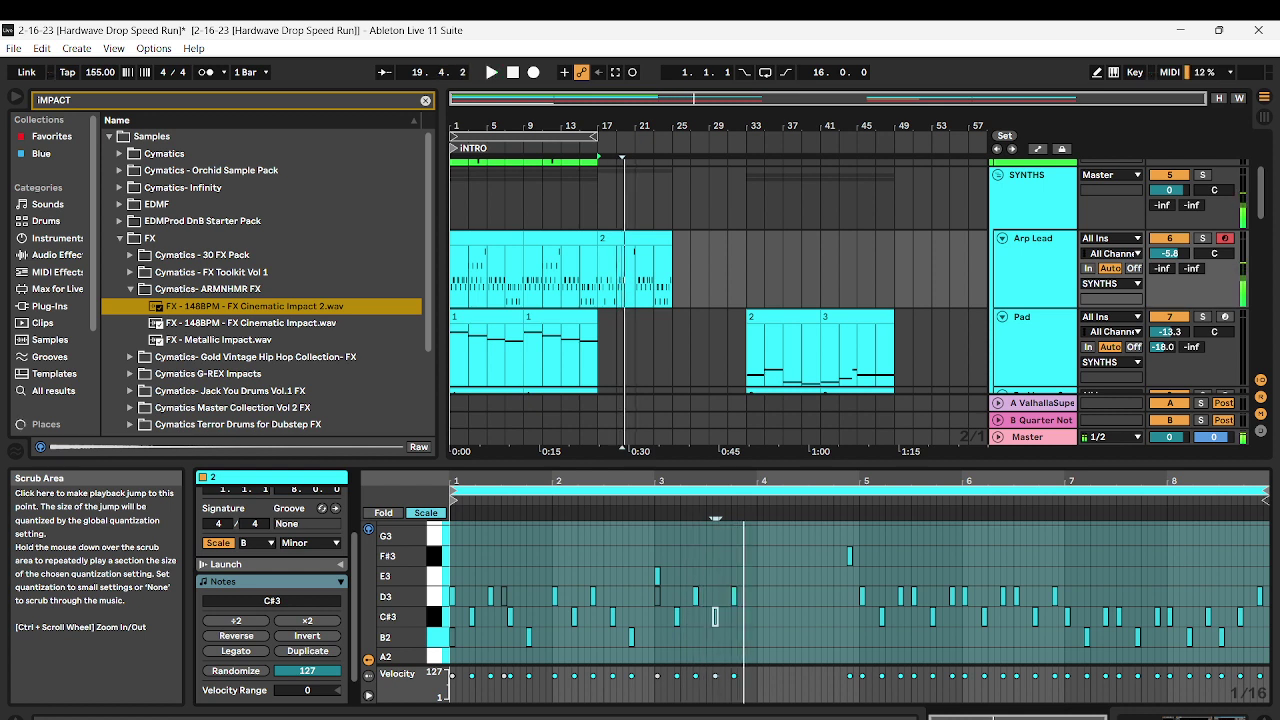
pyautogui.click(607, 513)
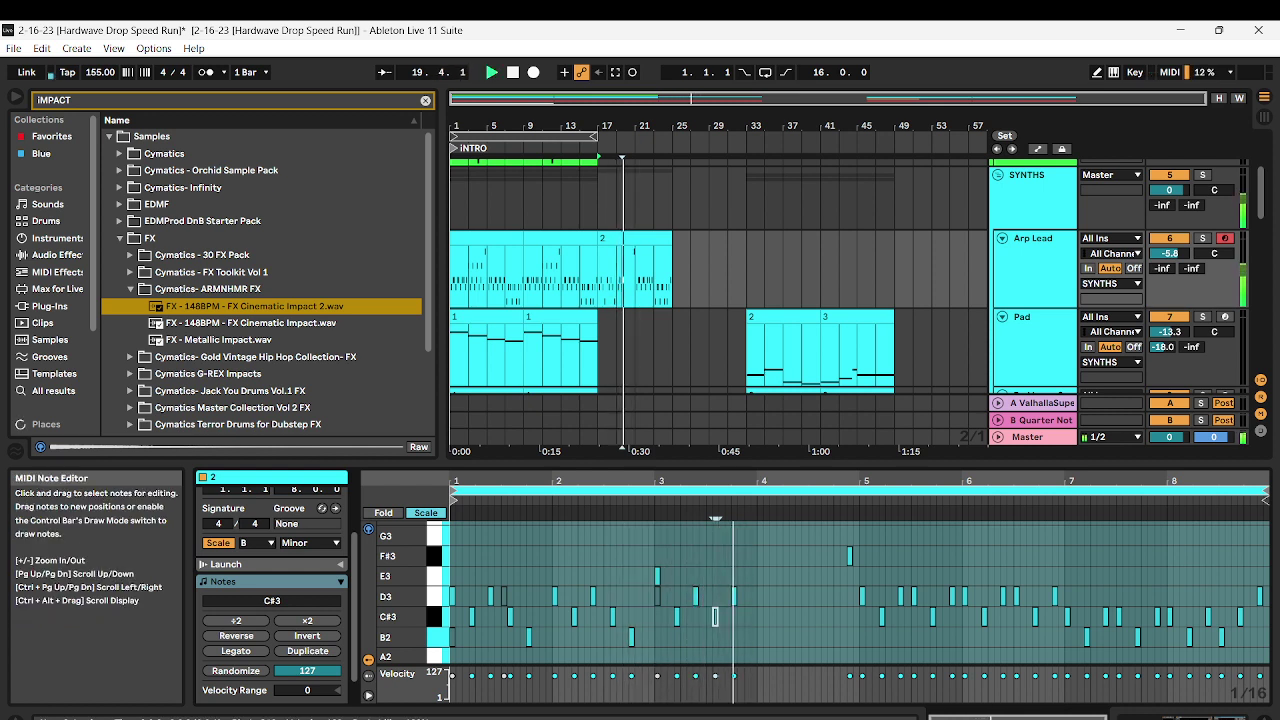
pyautogui.press('space')
# Duplicate the bar 3 notes and shift the copy two grid steps earlier so it starts at bar 4
pyautogui.moveTo(770, 547); pyautogui.dragTo(653, 640)
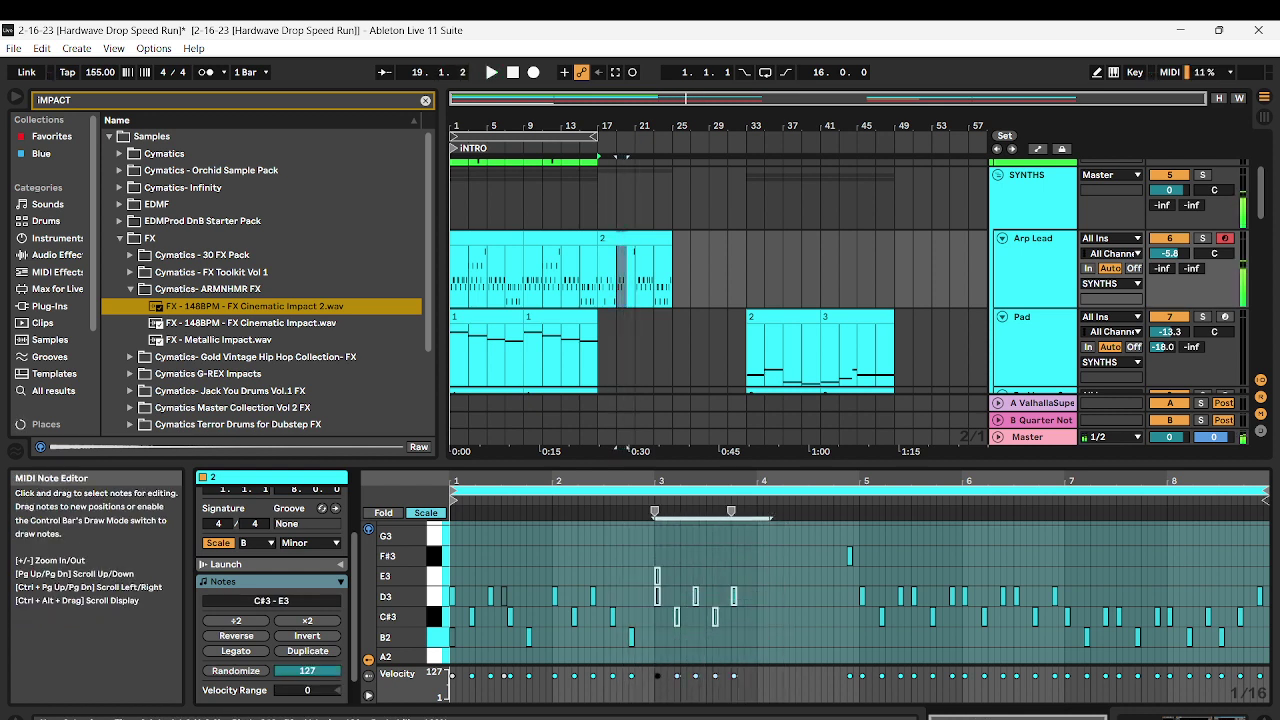
pyautogui.hotkey('ctrl', 'd')
pyautogui.press('Left')
pyautogui.press('Left')
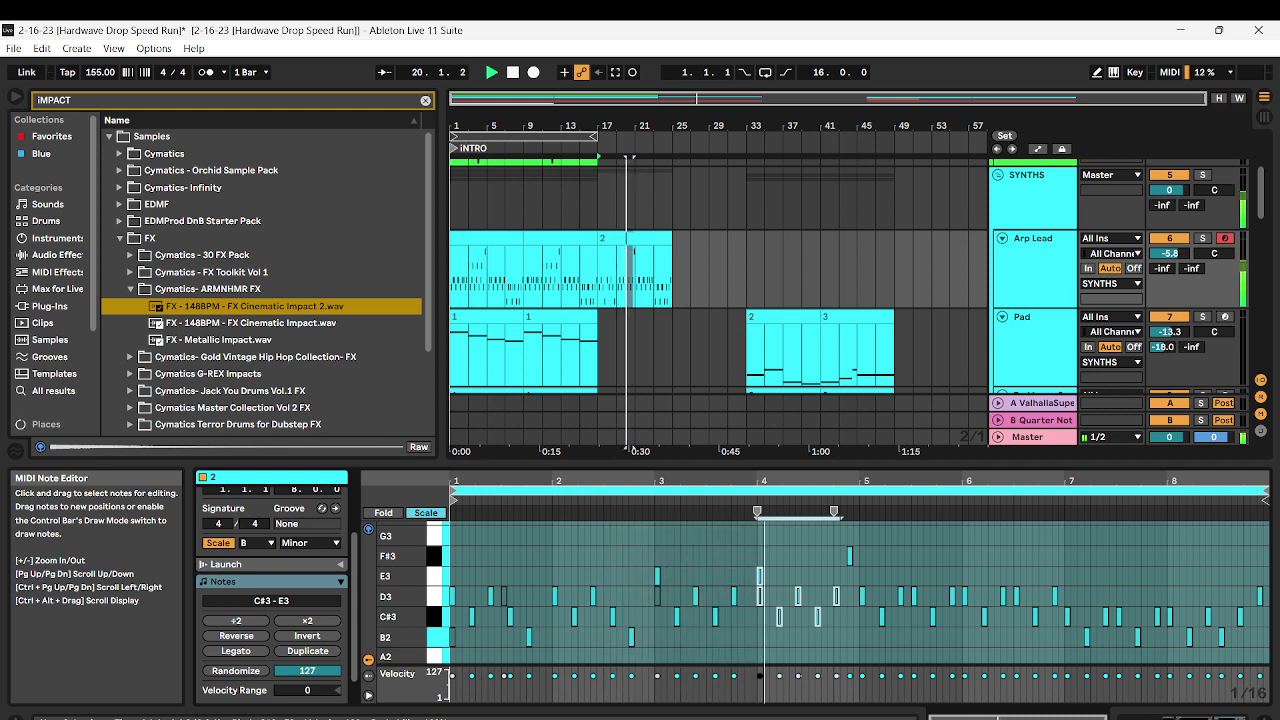
# Raise bar 3's D3 after beat 2 to E3 and lower the C#3 after beat 3 to B2 while auditioning the melody
pyautogui.press('space')
pyautogui.click(715, 617)
pyautogui.press('Up')
pyautogui.press('Up')
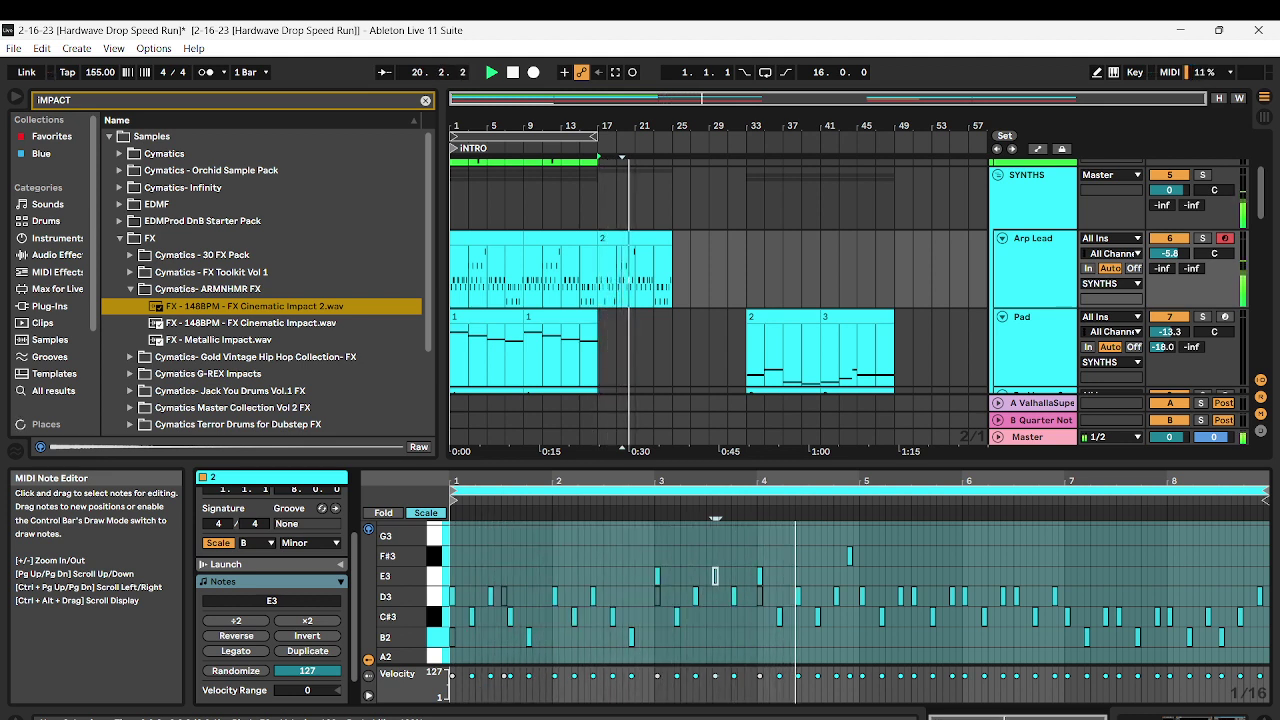
pyautogui.press('space')
pyautogui.click(696, 597)
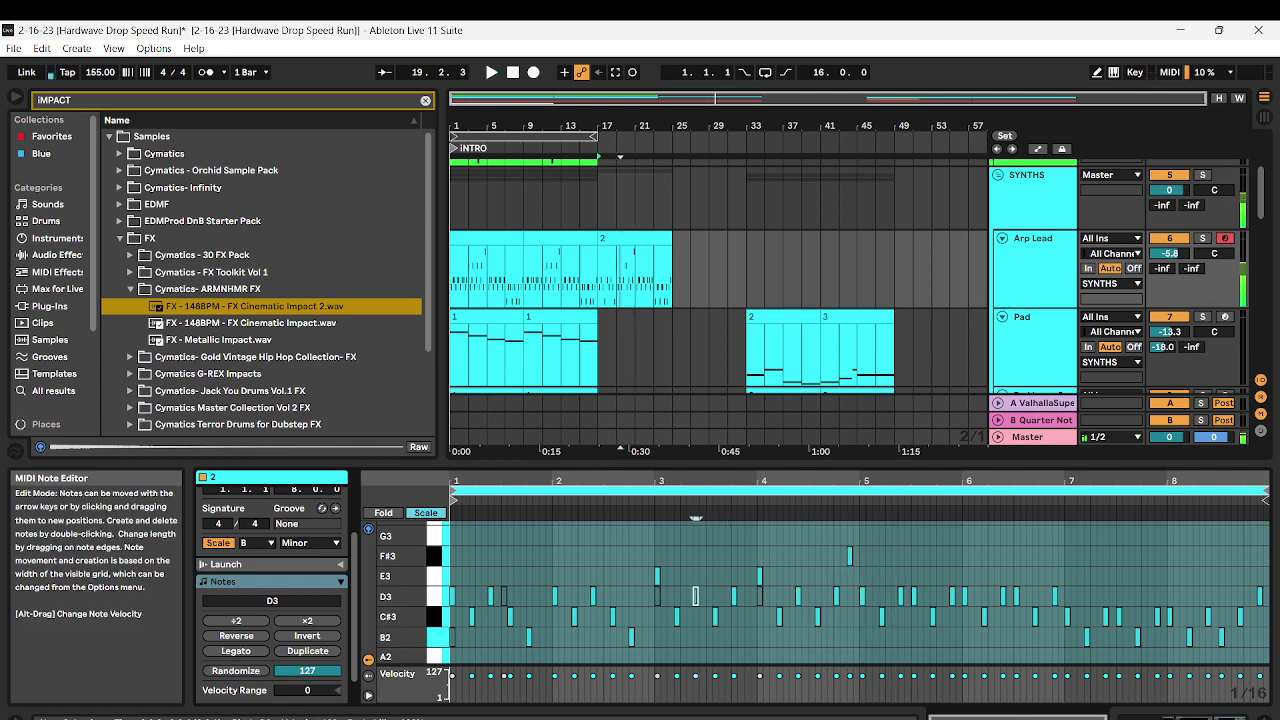
pyautogui.click(614, 513)
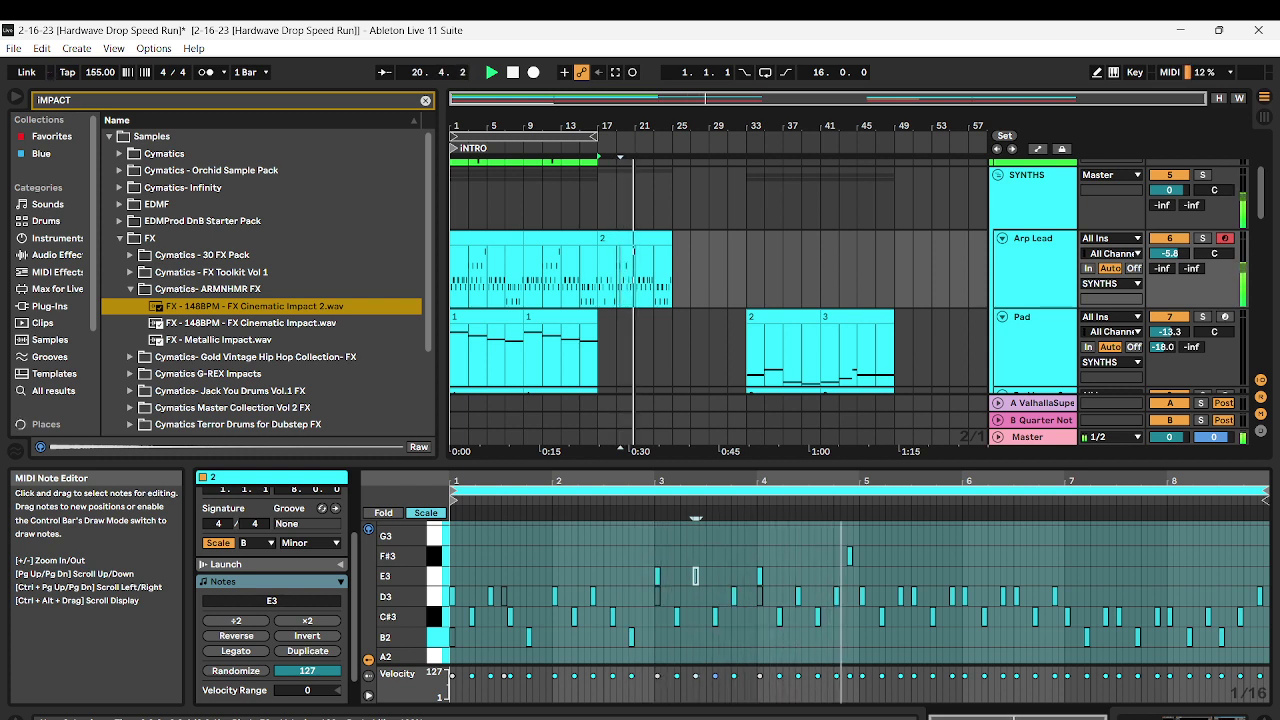
pyautogui.press('Down')
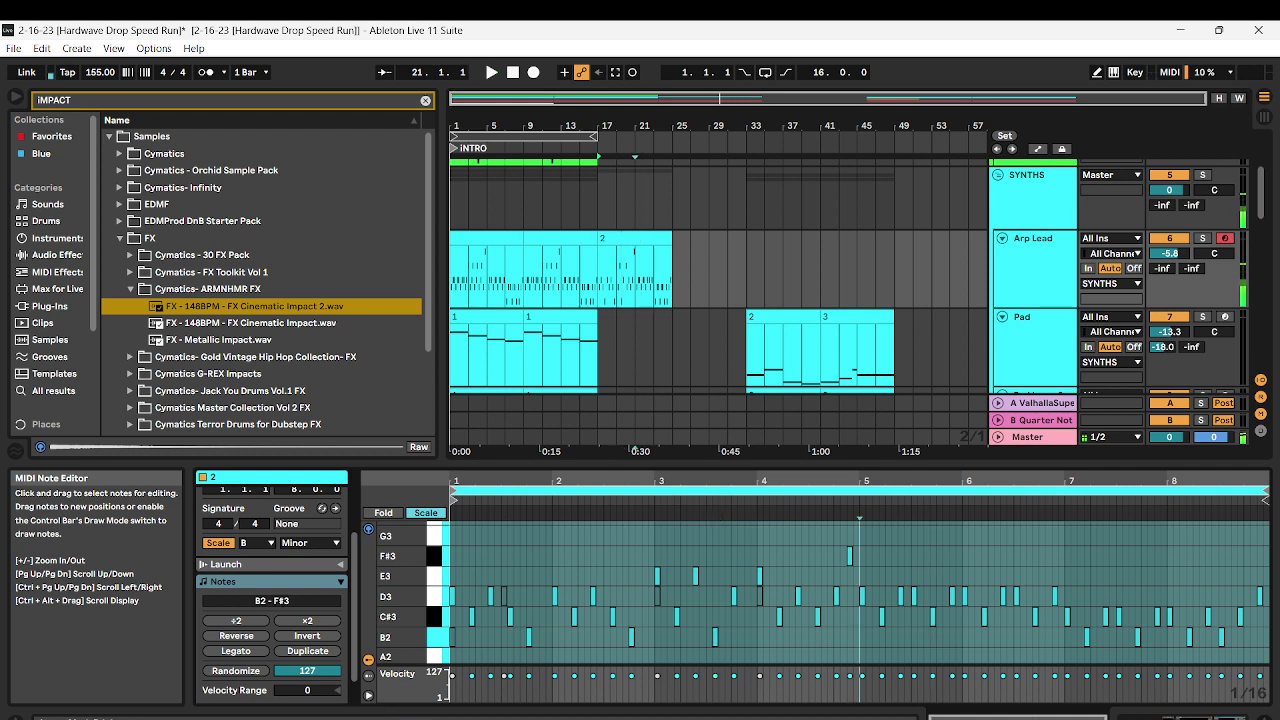
# Delete the notes in bars 5 and 6 of the Arp Lead clip
pyautogui.moveTo(862, 585); pyautogui.dragTo(1063, 640)
pyautogui.press('Delete')
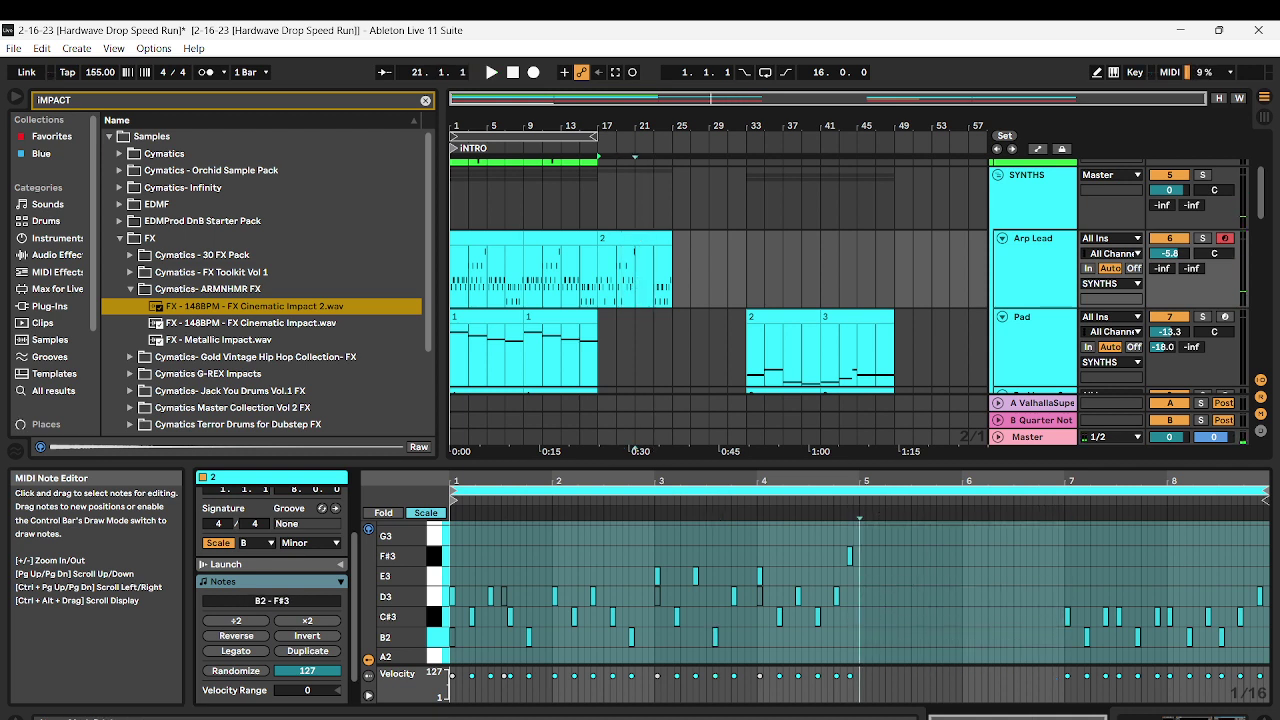
# Copy the bar 1 and 2 notes of the Arp Lead clip into bars 5 and 6 and audition the phrase
pyautogui.moveTo(643, 512); pyautogui.dragTo(862, 637)
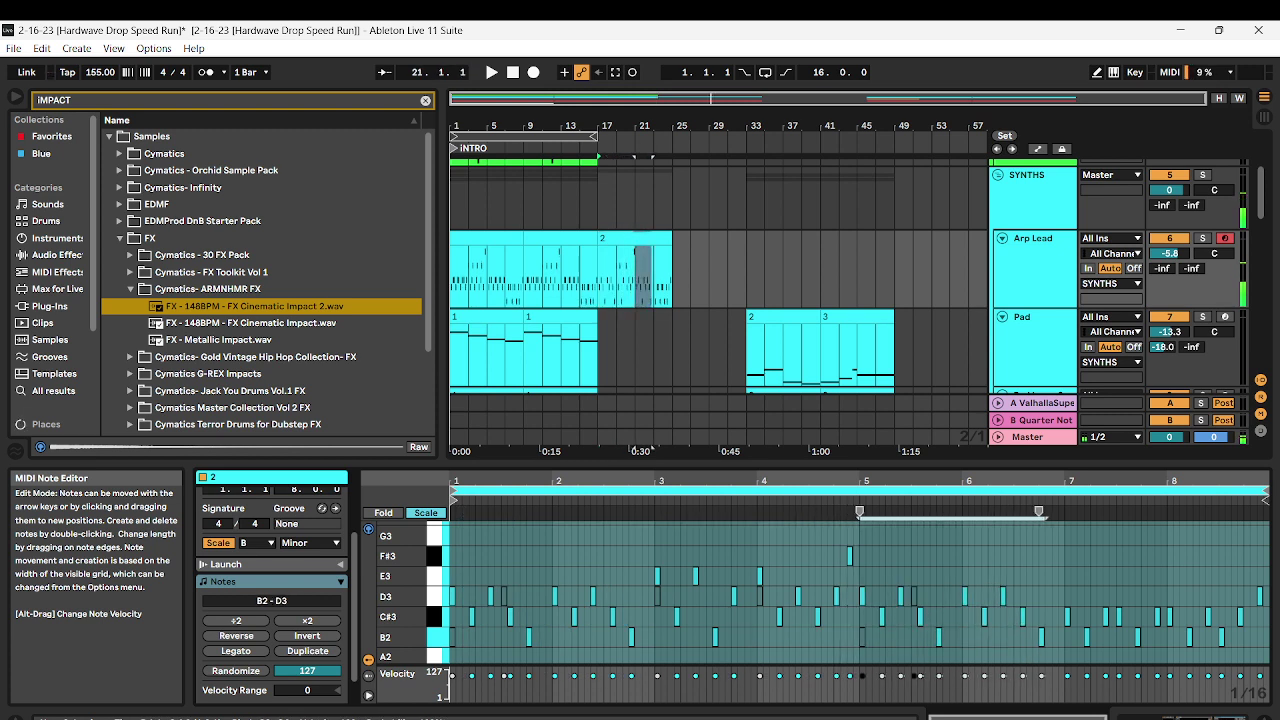
pyautogui.press('space')
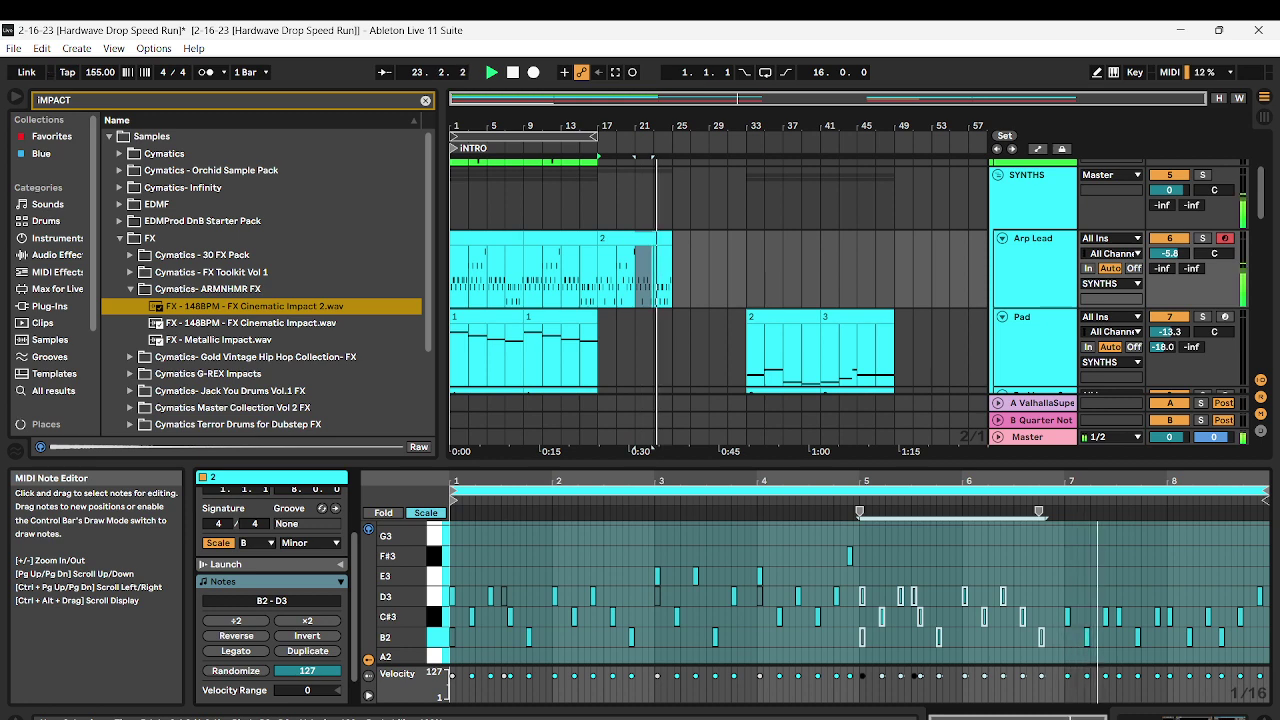
pyautogui.press('space')
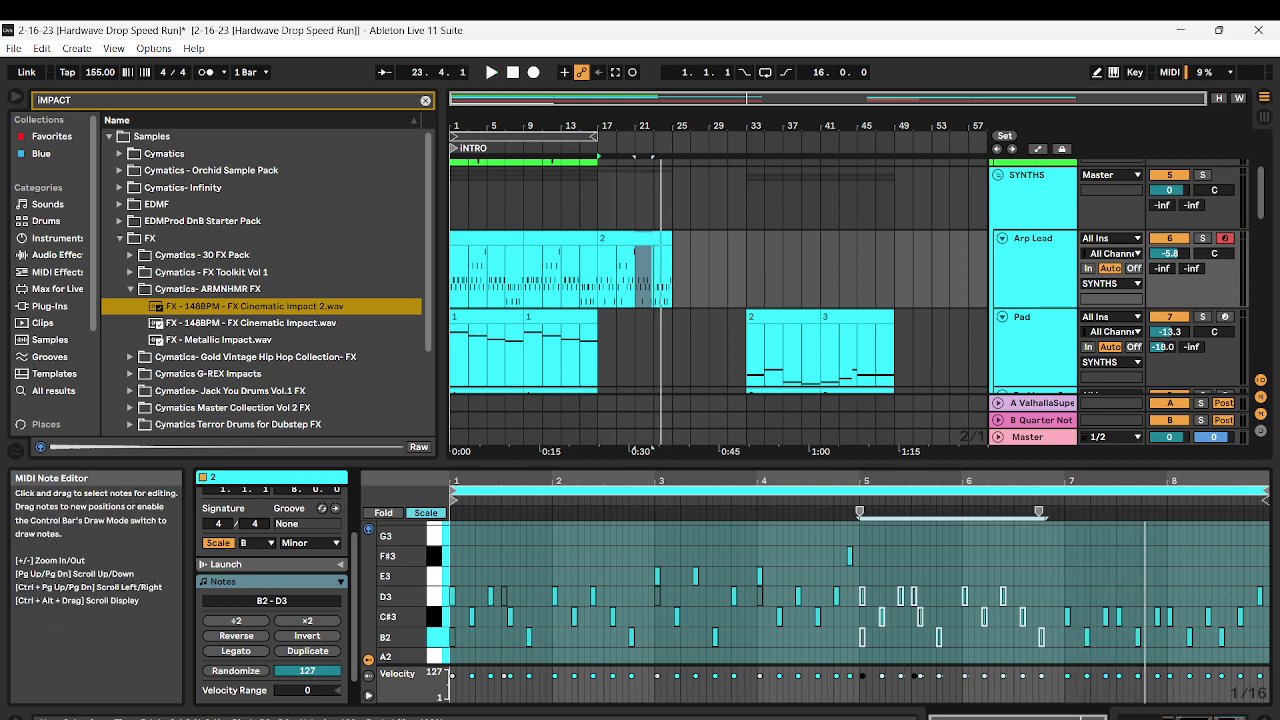
# Raise the bar 7 and 8 notes by one octave and duplicate the bar 5 and 6 notes so the copy starts at bar 7
pyautogui.moveTo(1058, 588); pyautogui.dragTo(1248, 692)
pyautogui.hotkey('shift', 'Up')
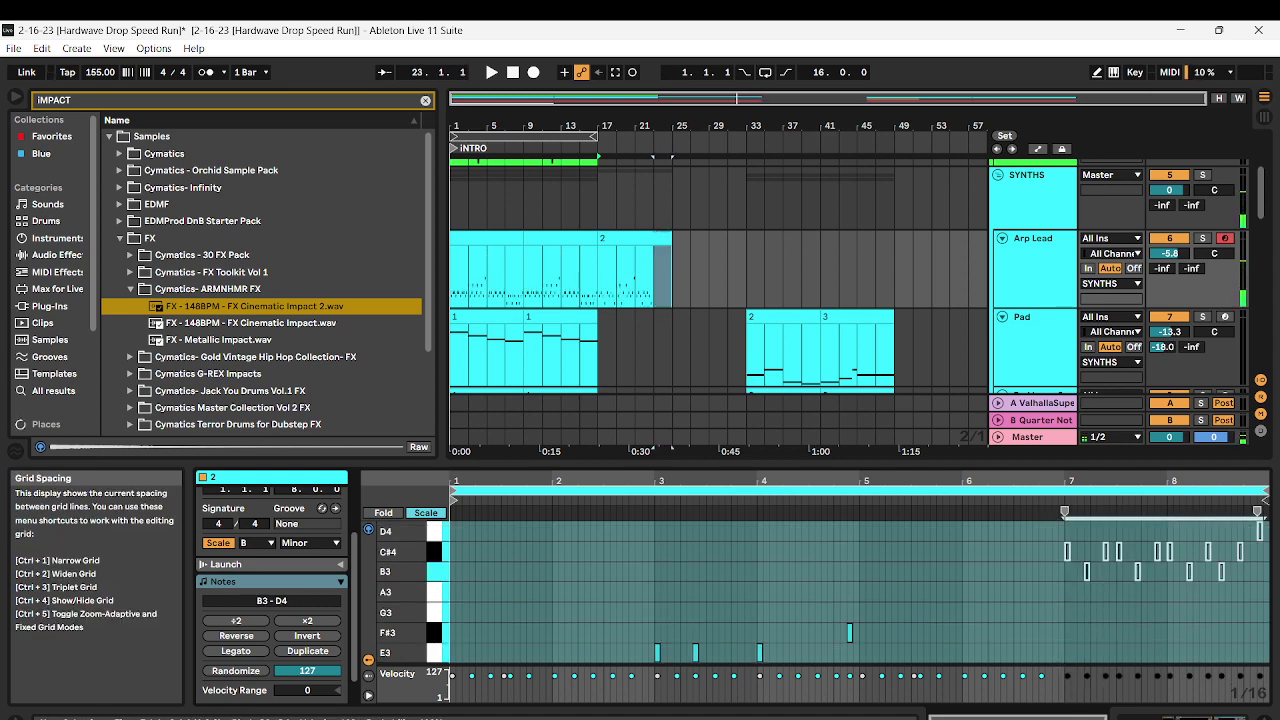
pyautogui.scroll(-5, 860, 590)
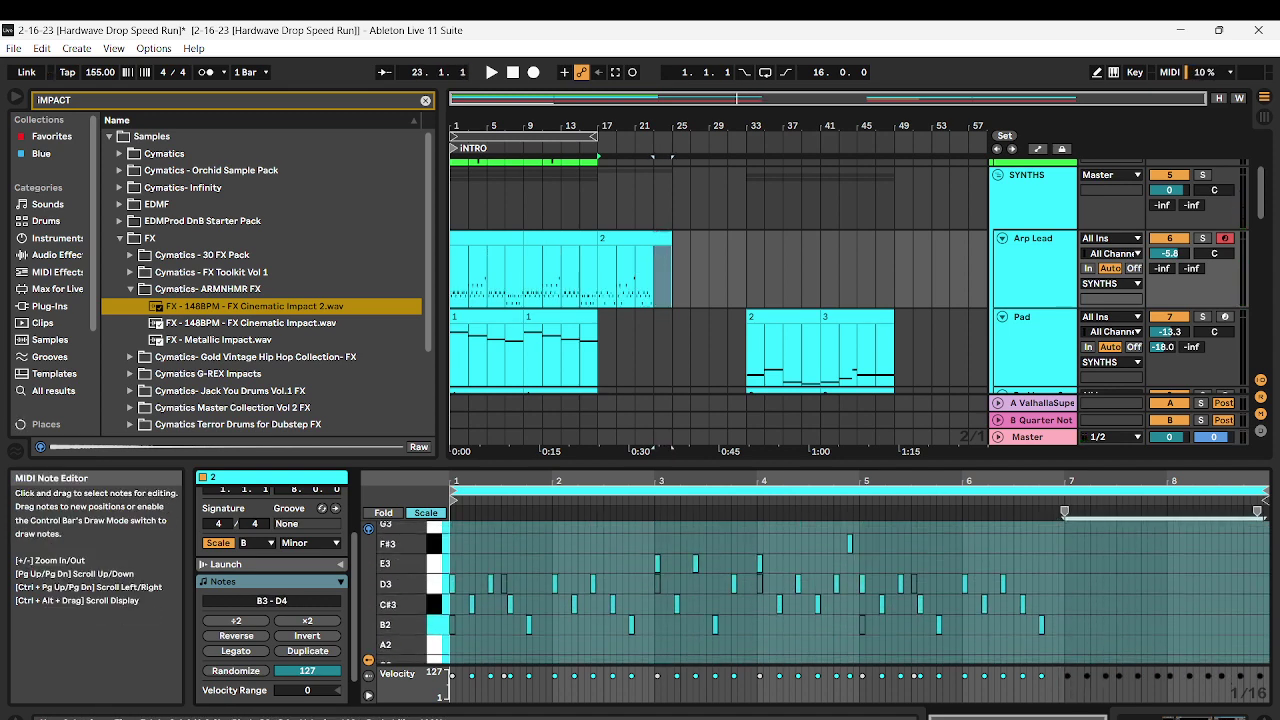
pyautogui.moveTo(1062, 652); pyautogui.dragTo(866, 552)
pyautogui.hotkey('ctrl', 'd')
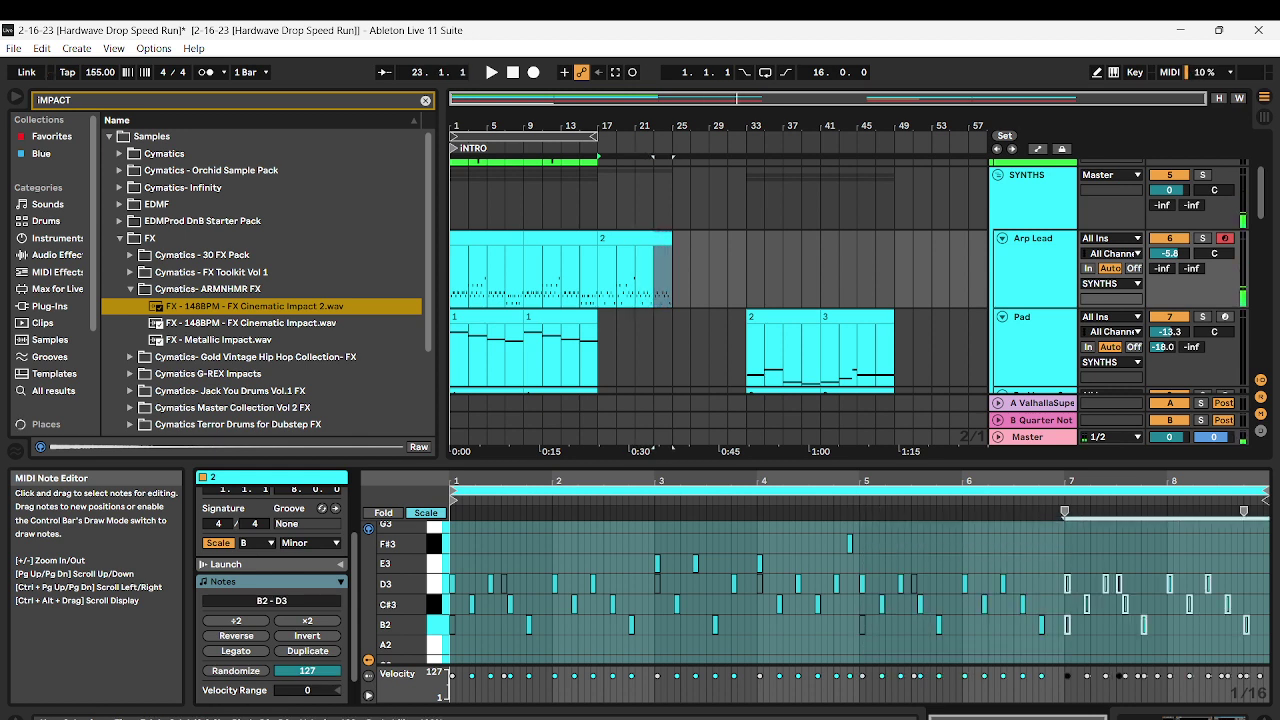
# Lower the duplicated notes in bars 7 and 8 by one scale step and audition them
pyautogui.press('Down')
pyautogui.press('space')
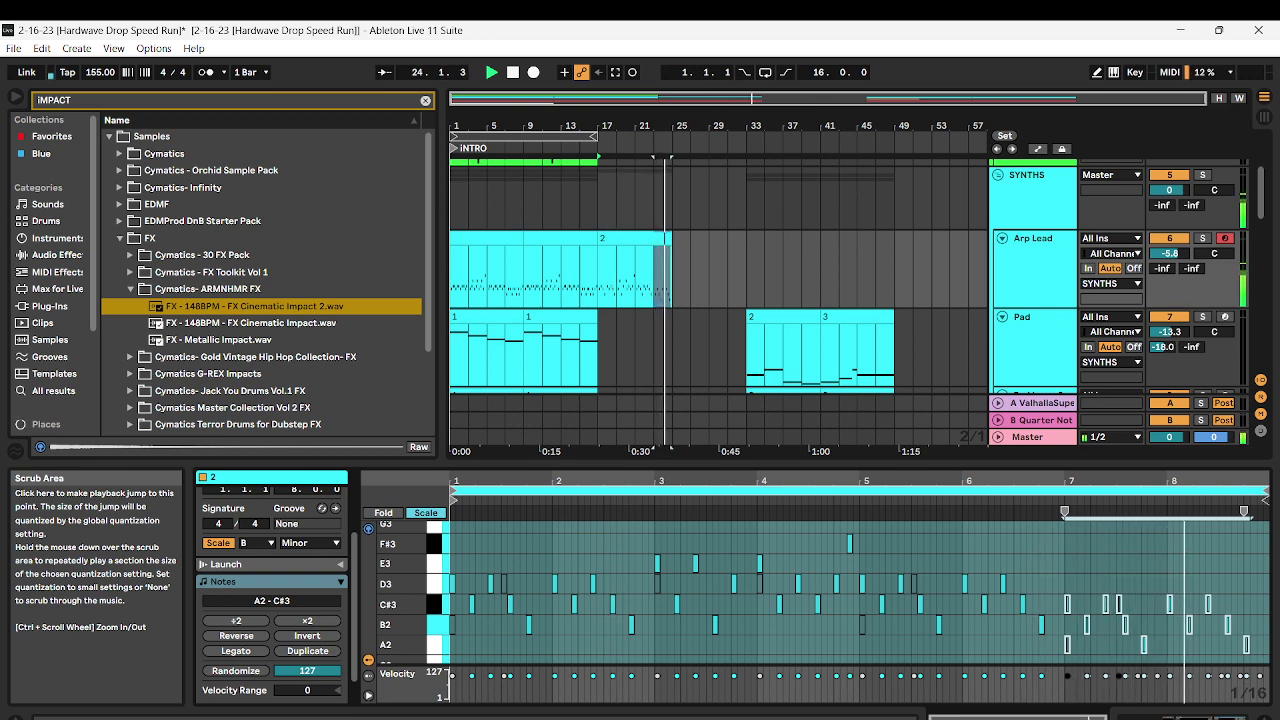
pyautogui.press('space')
# Raise the last two notes of bar 8's lower melody to E3 and F#3 and audition the ending
pyautogui.click(1238, 690)
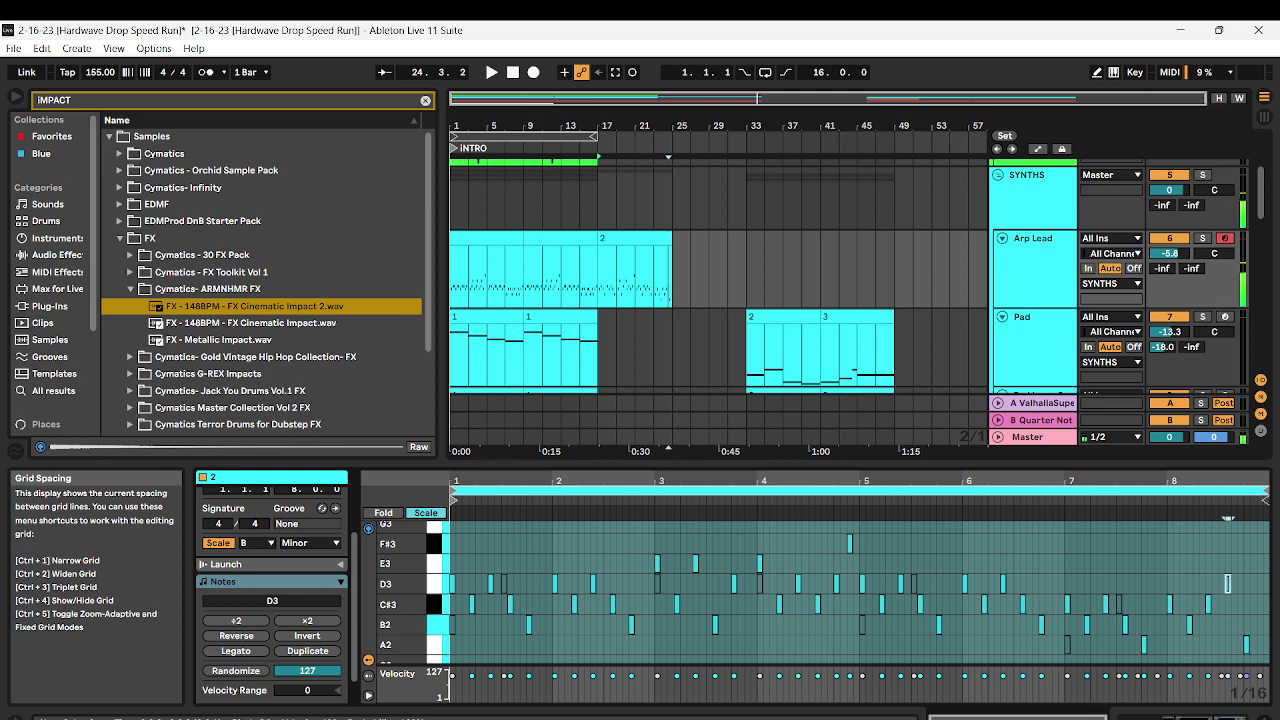
pyautogui.moveTo(1228, 584); pyautogui.dragTo(1228, 564)
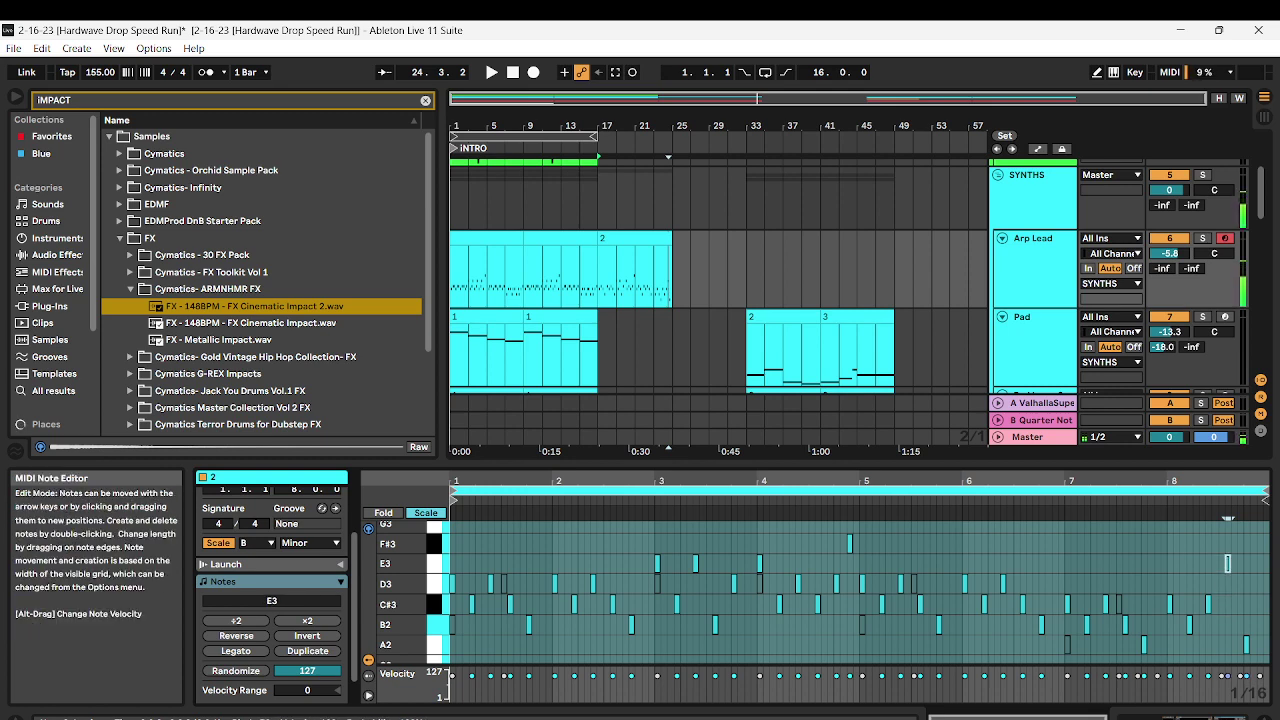
pyautogui.moveTo(1246, 644); pyautogui.dragTo(1246, 543)
pyautogui.click(1071, 512)
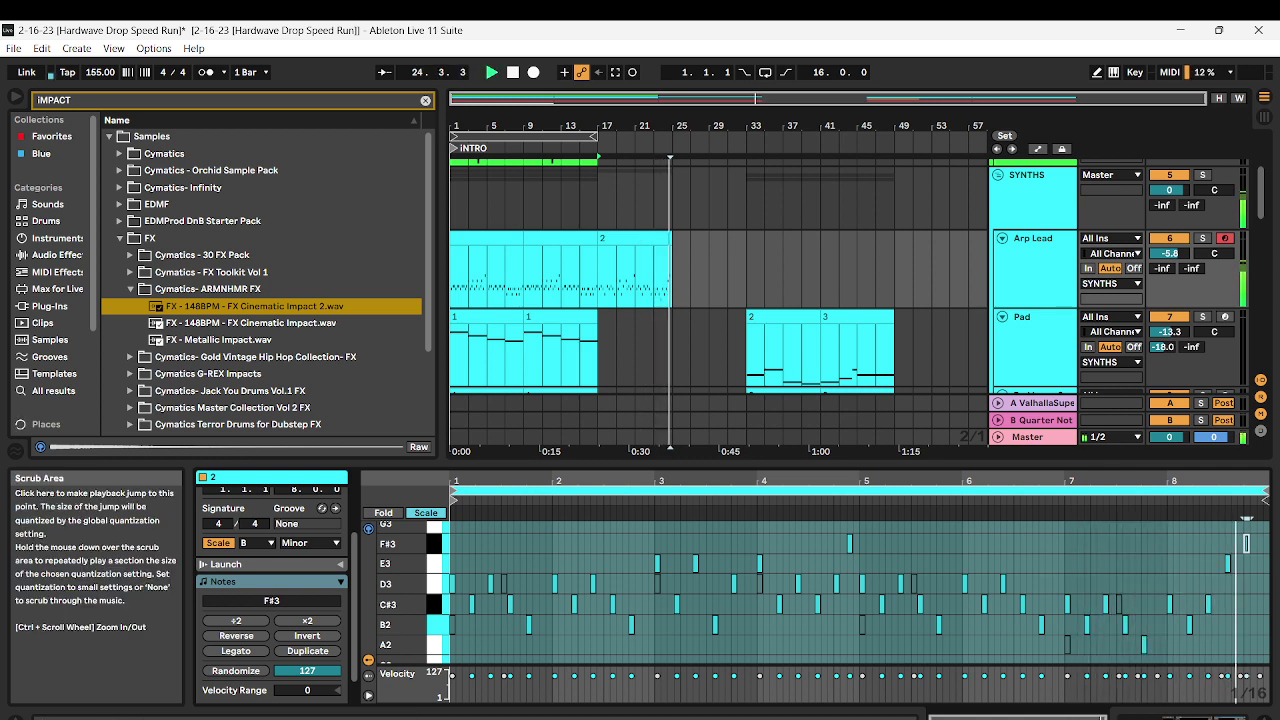
# Set the arrangement loop to 8 bars from bar 17, turn looping on and audition the Arp Lead clip
pyautogui.click(636, 239)
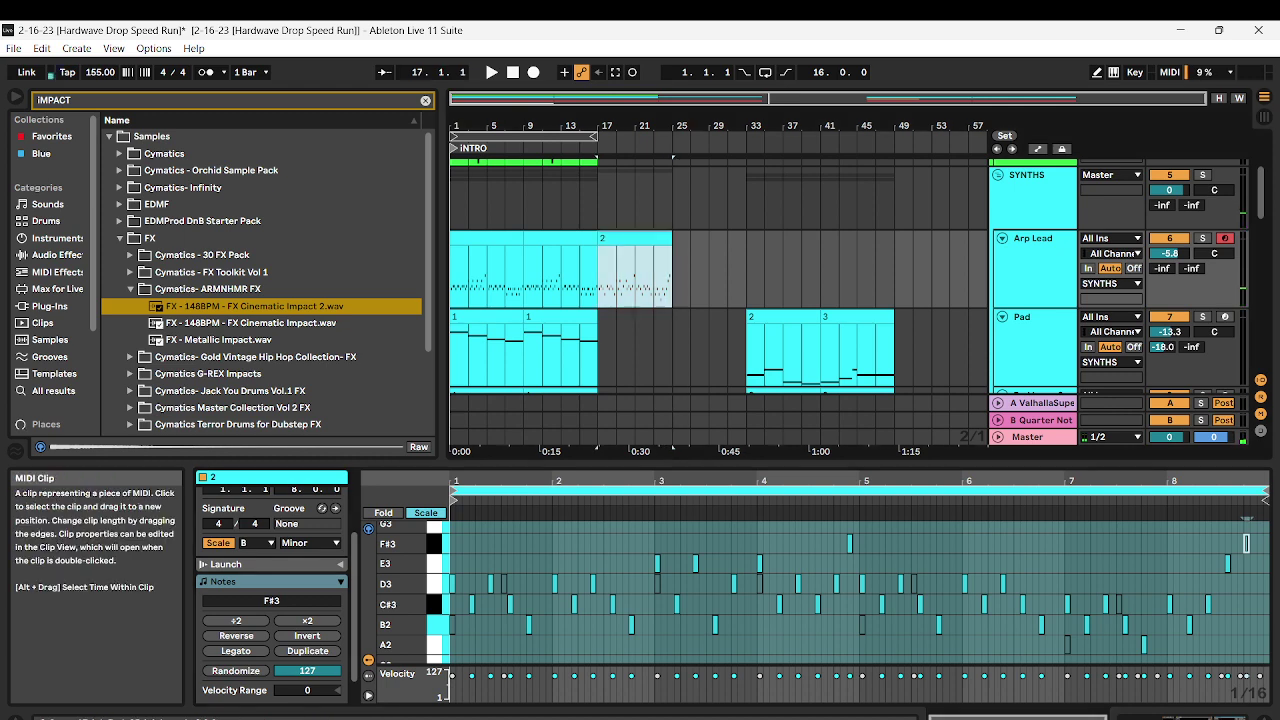
pyautogui.moveTo(545, 136); pyautogui.dragTo(672, 136)
pyautogui.press('space')
pyautogui.click(765, 72)
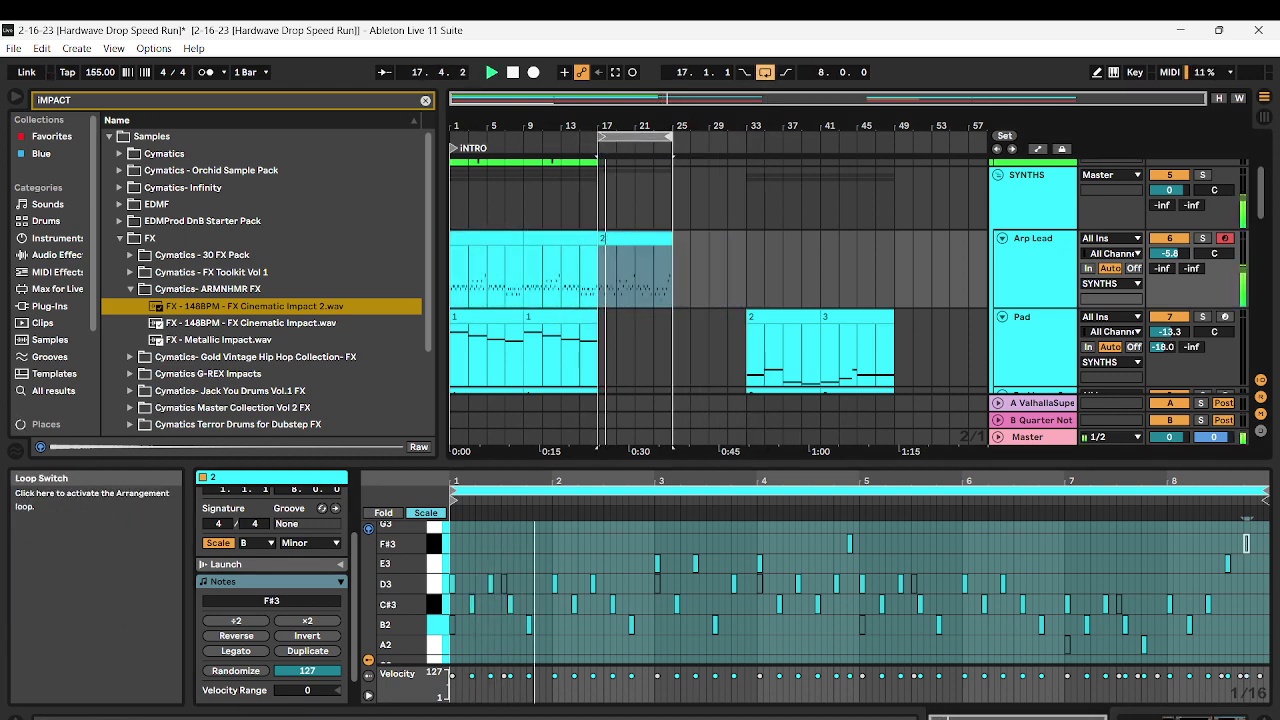
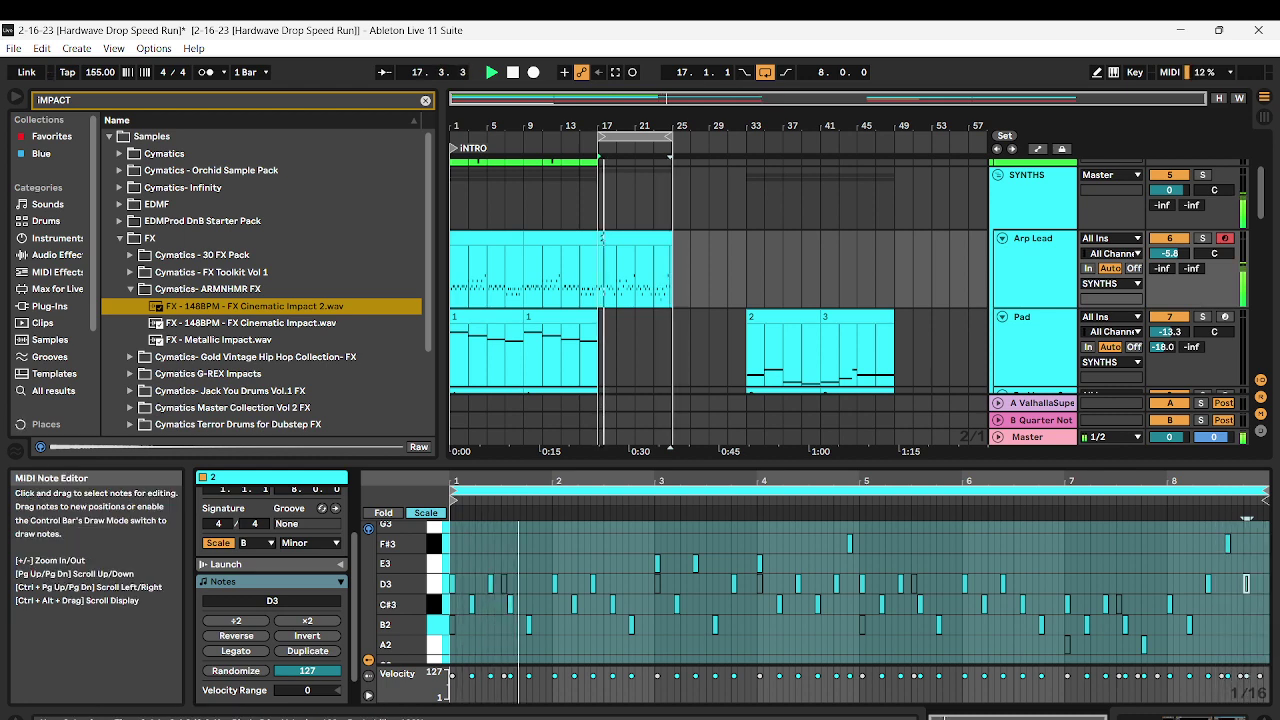
pyautogui.press('space')
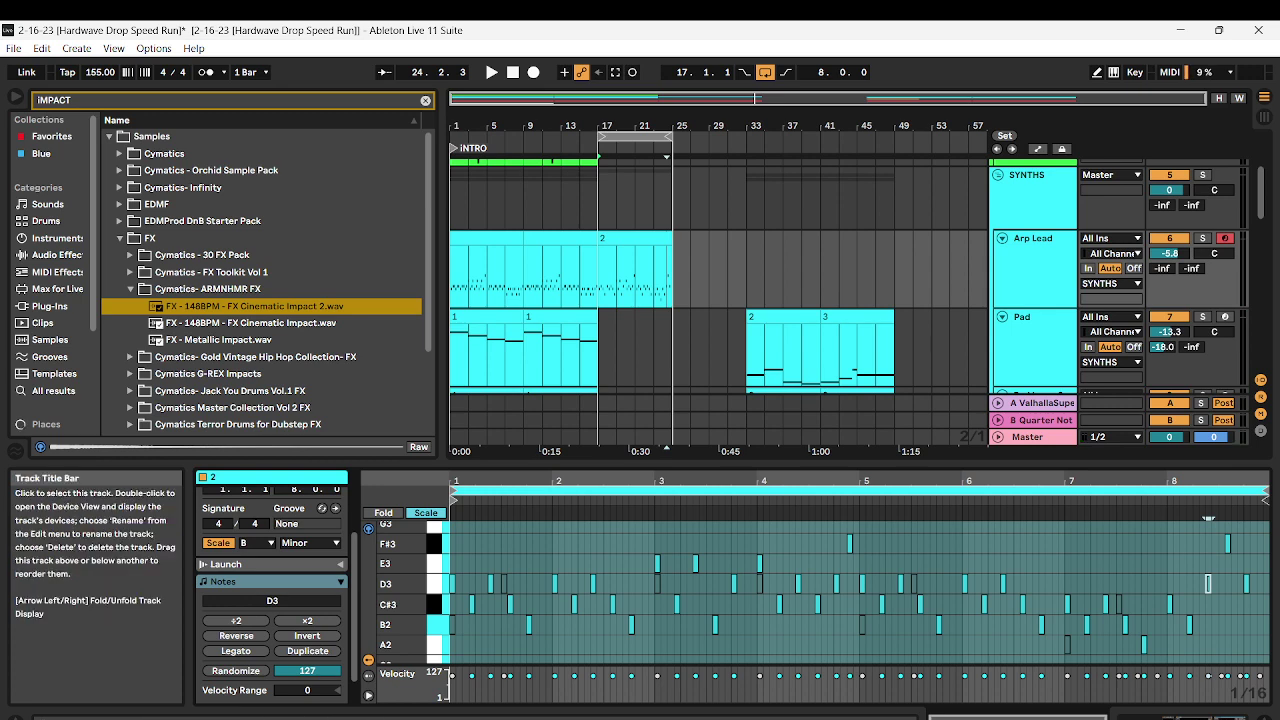
# Insert a MIDI track named Build Drums below KICK and create an empty 8-bar clip on it from bar 17
pyautogui.scroll(5, 1030, 280)
pyautogui.rightClick(1036, 260)
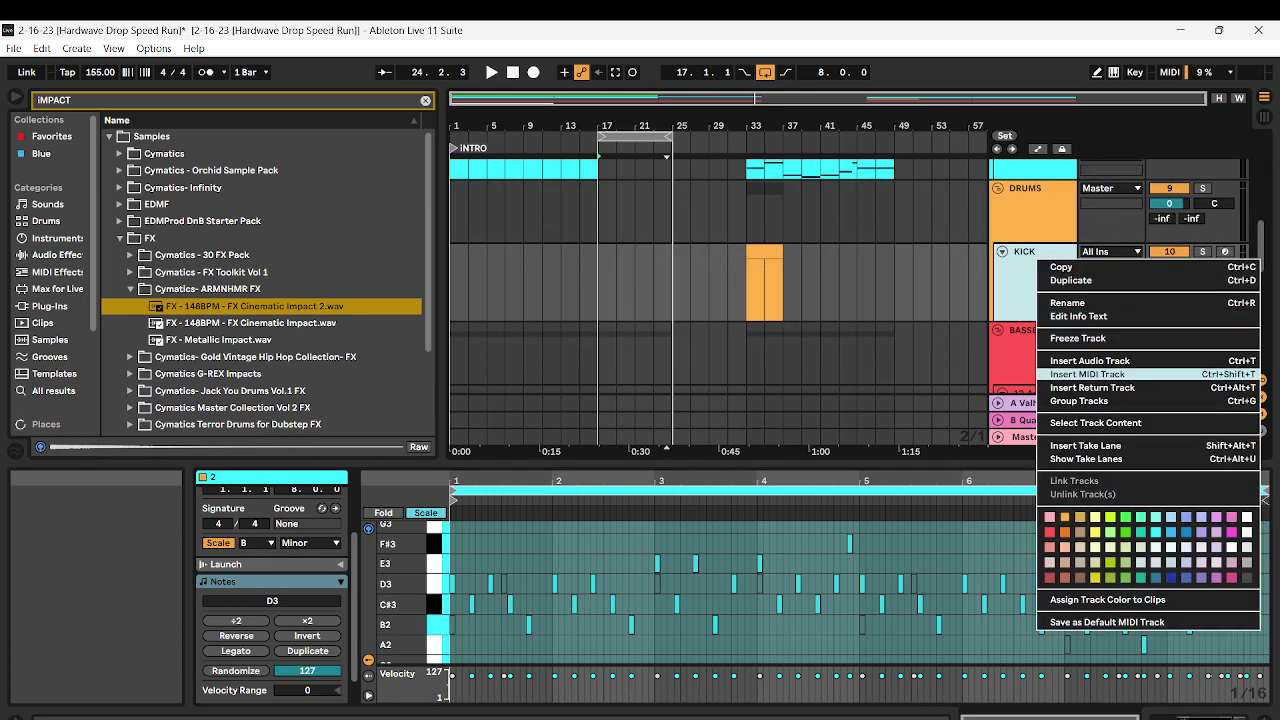
pyautogui.click(1087, 374)
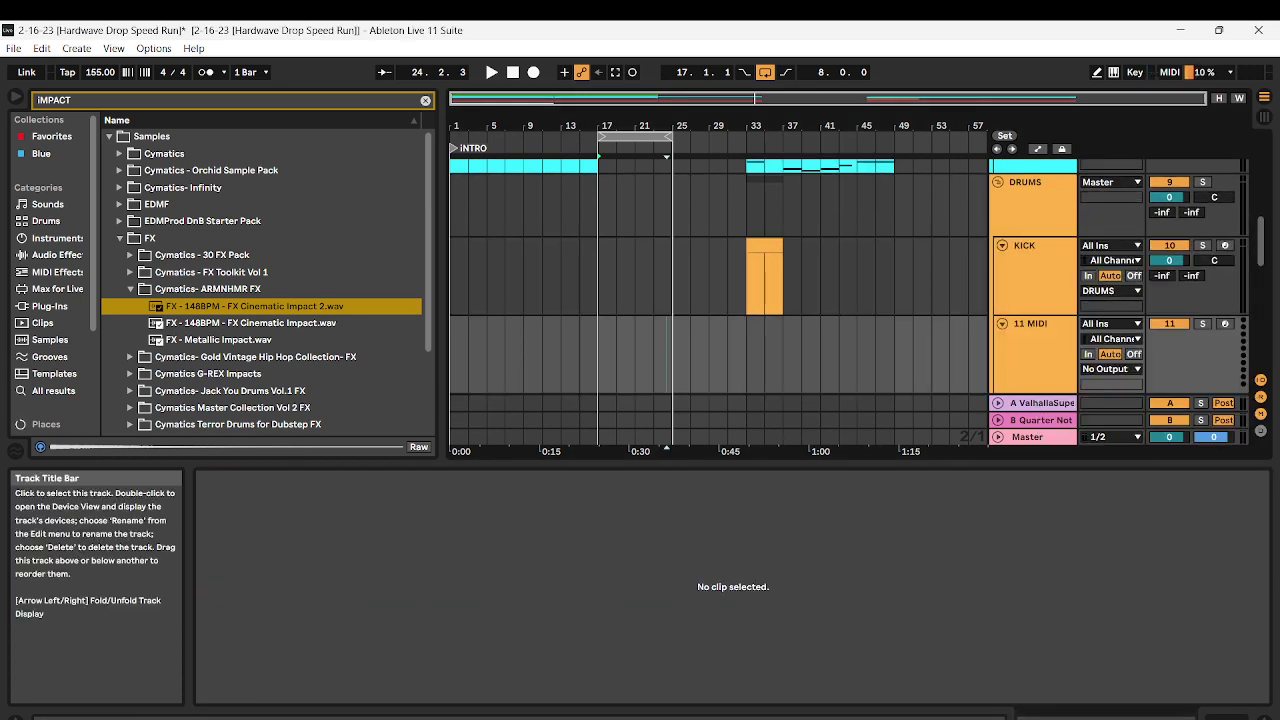
pyautogui.rightClick(1035, 340)
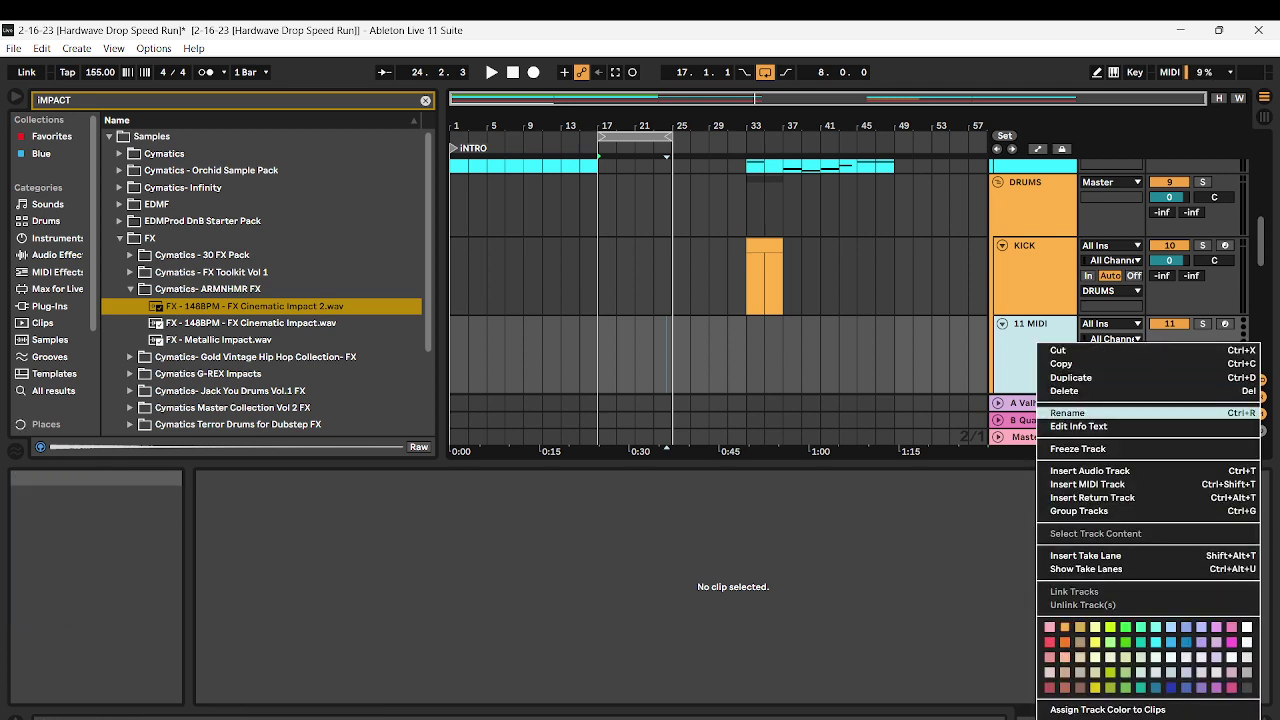
pyautogui.click(1060, 412)
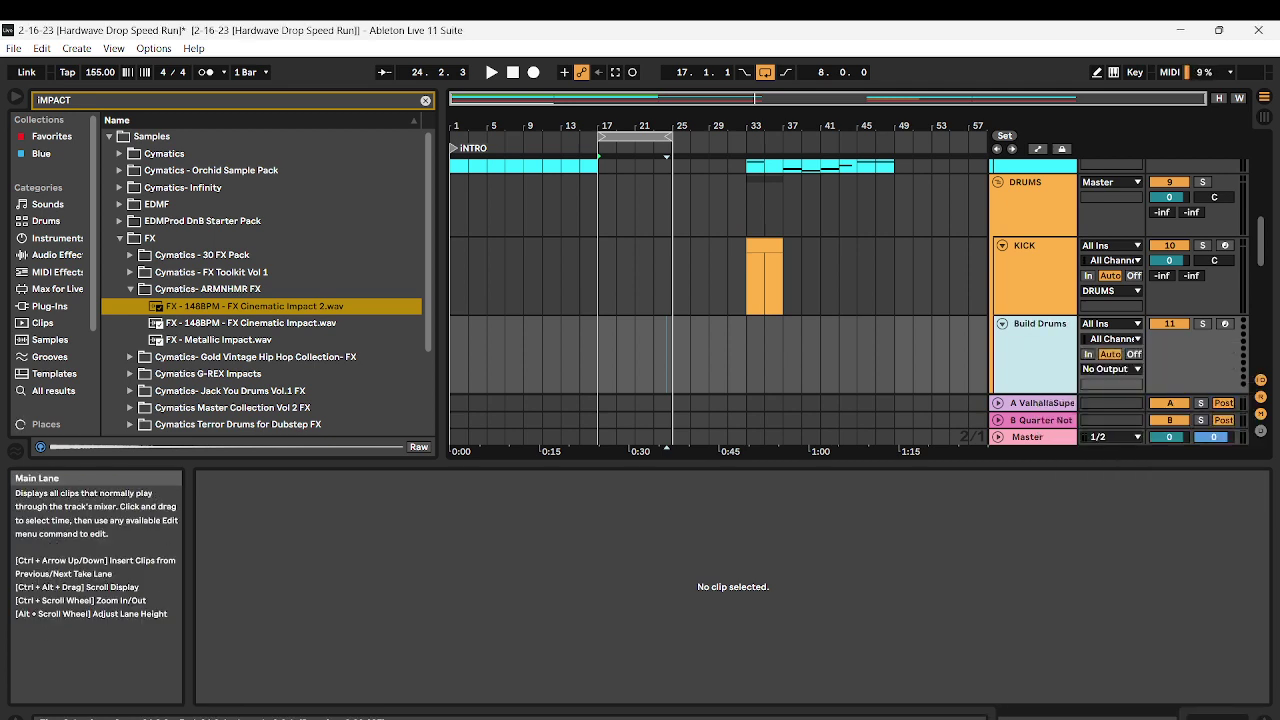
pyautogui.moveTo(598, 355); pyautogui.dragTo(635, 355)
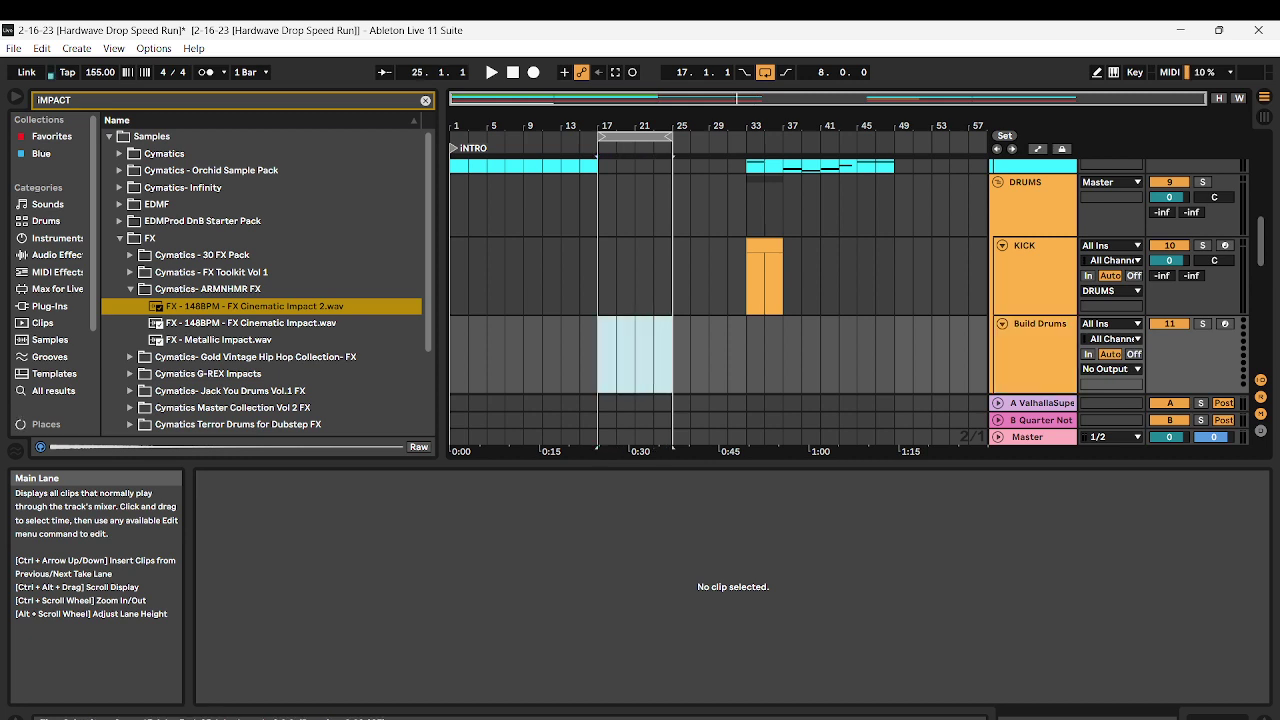
pyautogui.hotkey('ctrl', 'shift', 'm')
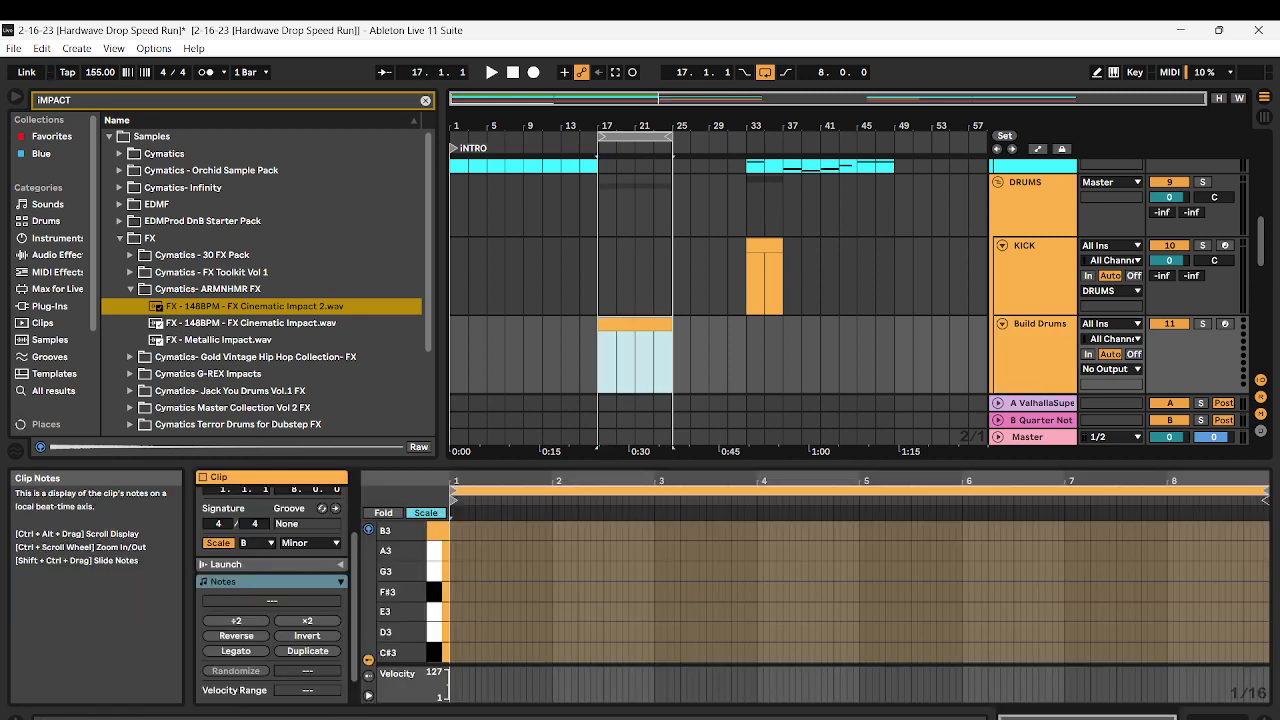
# Search the User Library for Clap and audition Terror Clap 001 and 002 in the Cymatics Terror Drums for Dubstep Claps folder
pyautogui.click(425, 100)
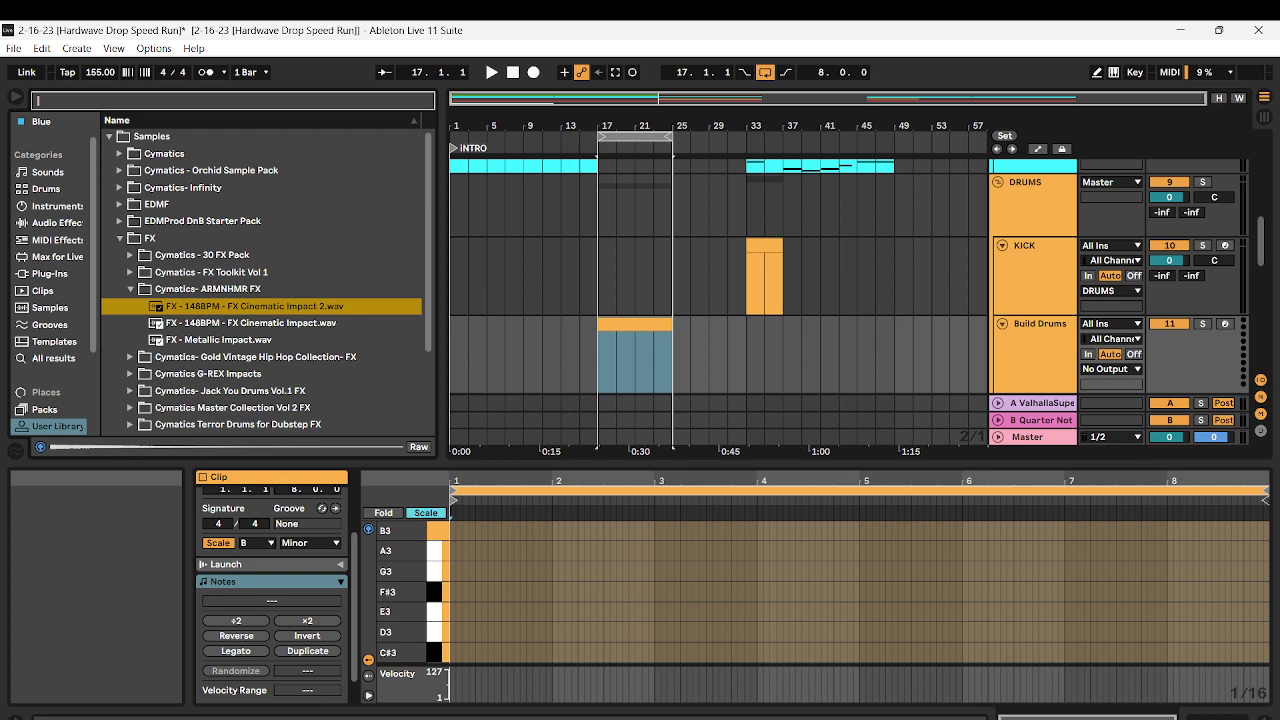
pyautogui.write('Clap')
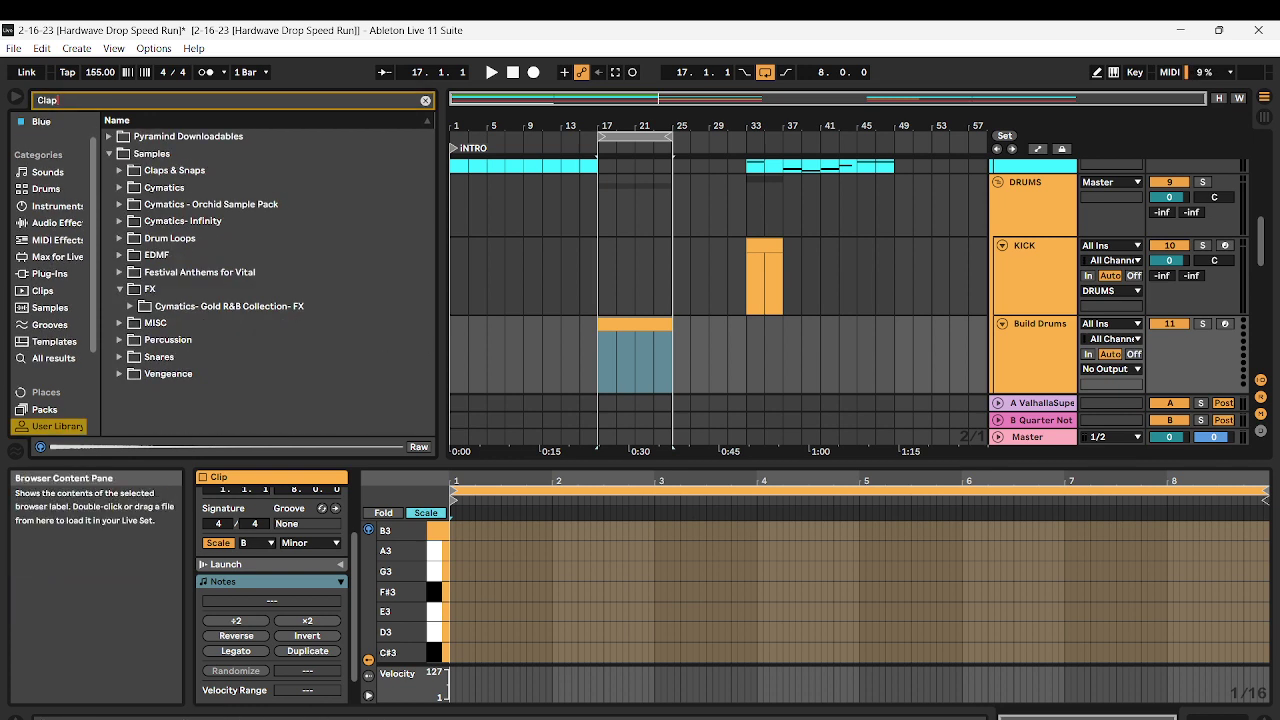
pyautogui.click(120, 171)
pyautogui.scroll(-4, 265, 280)
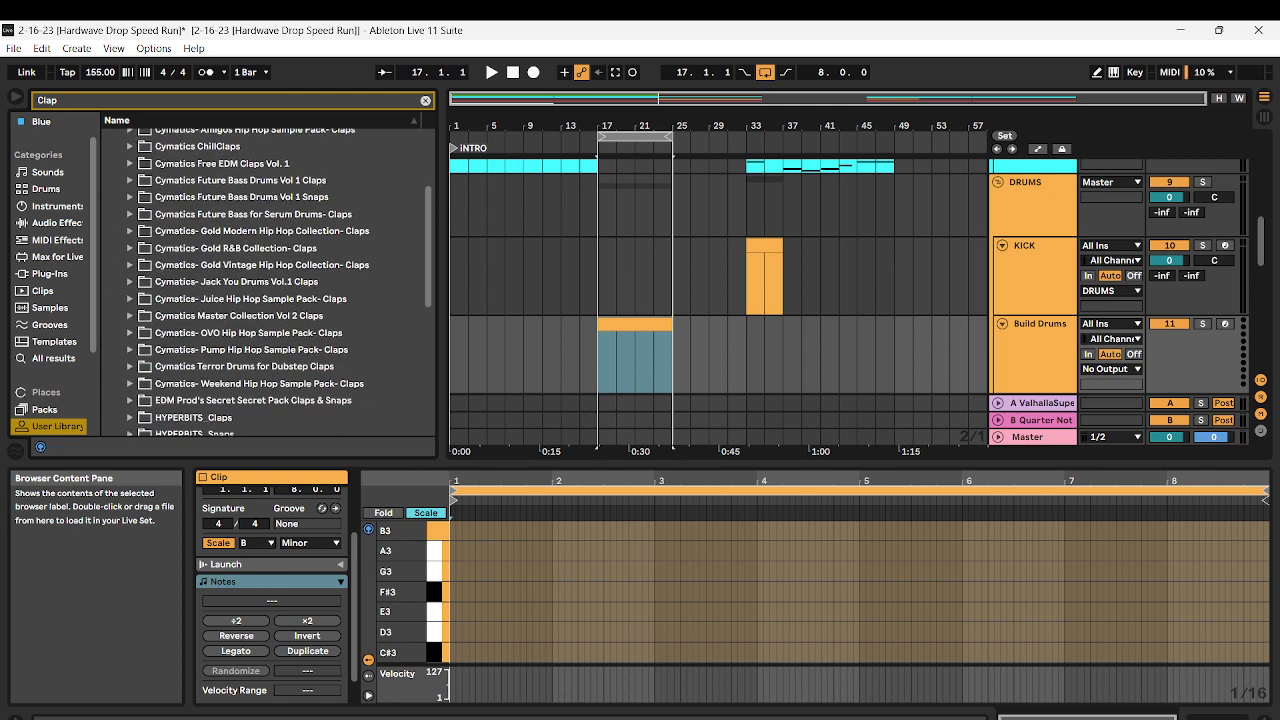
pyautogui.click(130, 367)
pyautogui.click(232, 384)
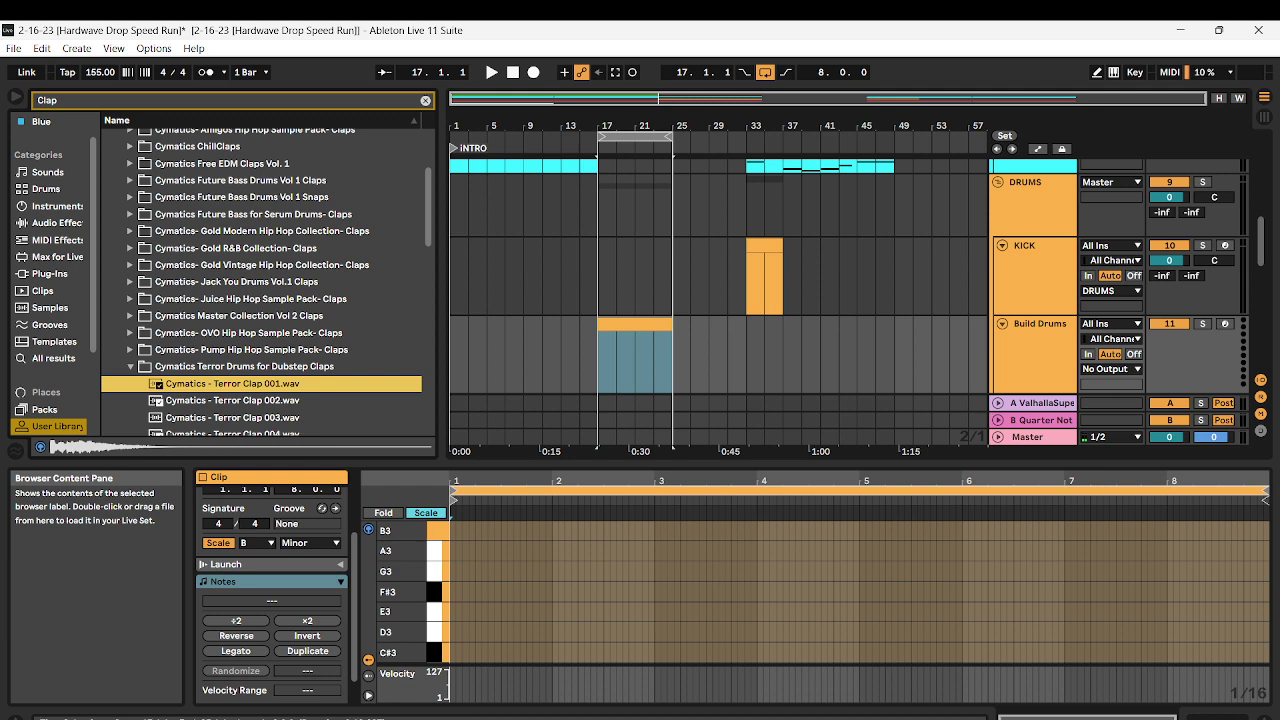
pyautogui.click(232, 401)
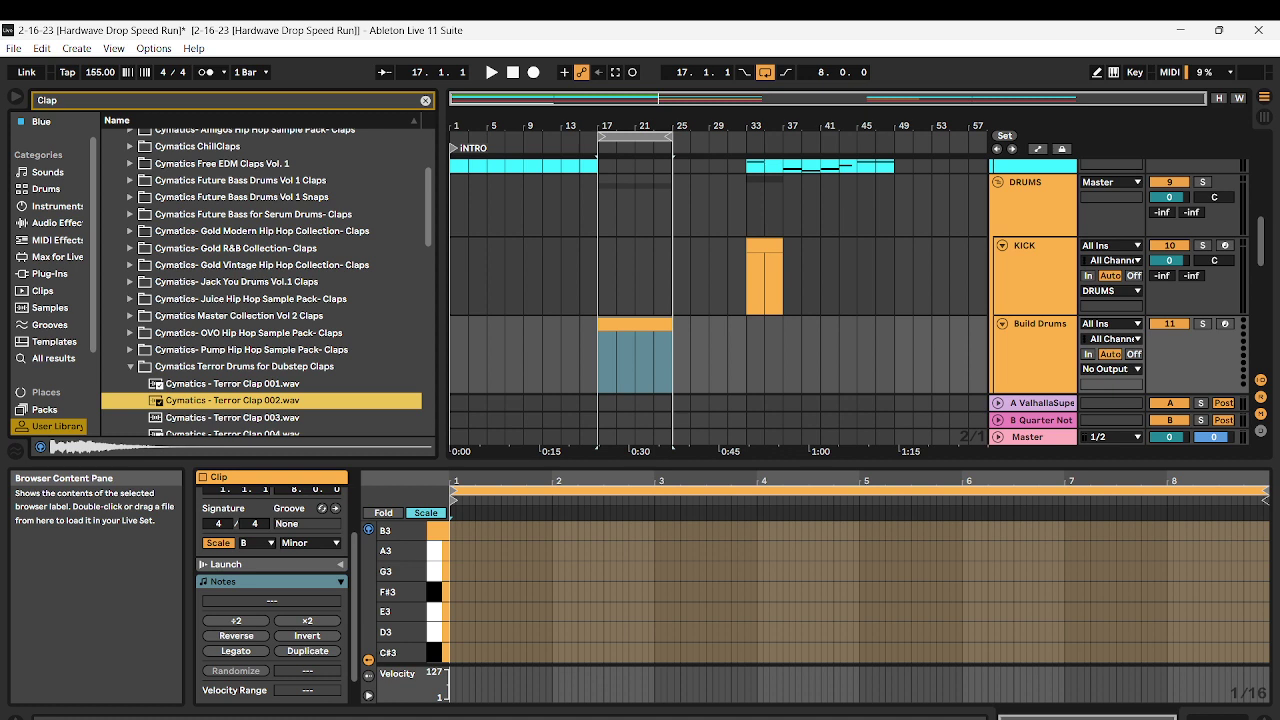
pyautogui.click(232, 384)
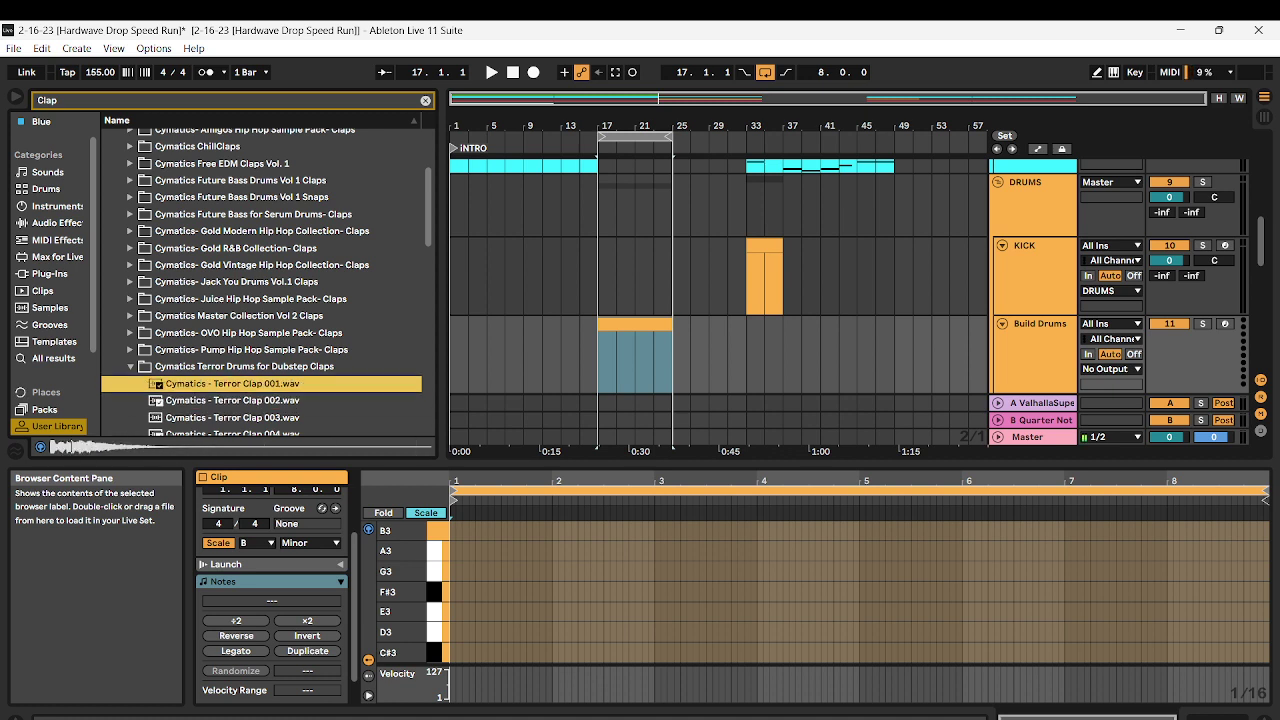
# Place Cymatics - Terror Clap 001.wav on the 13 Audio track in the BASSES group at bar 19
pyautogui.moveTo(232, 384); pyautogui.dragTo(1030, 352)
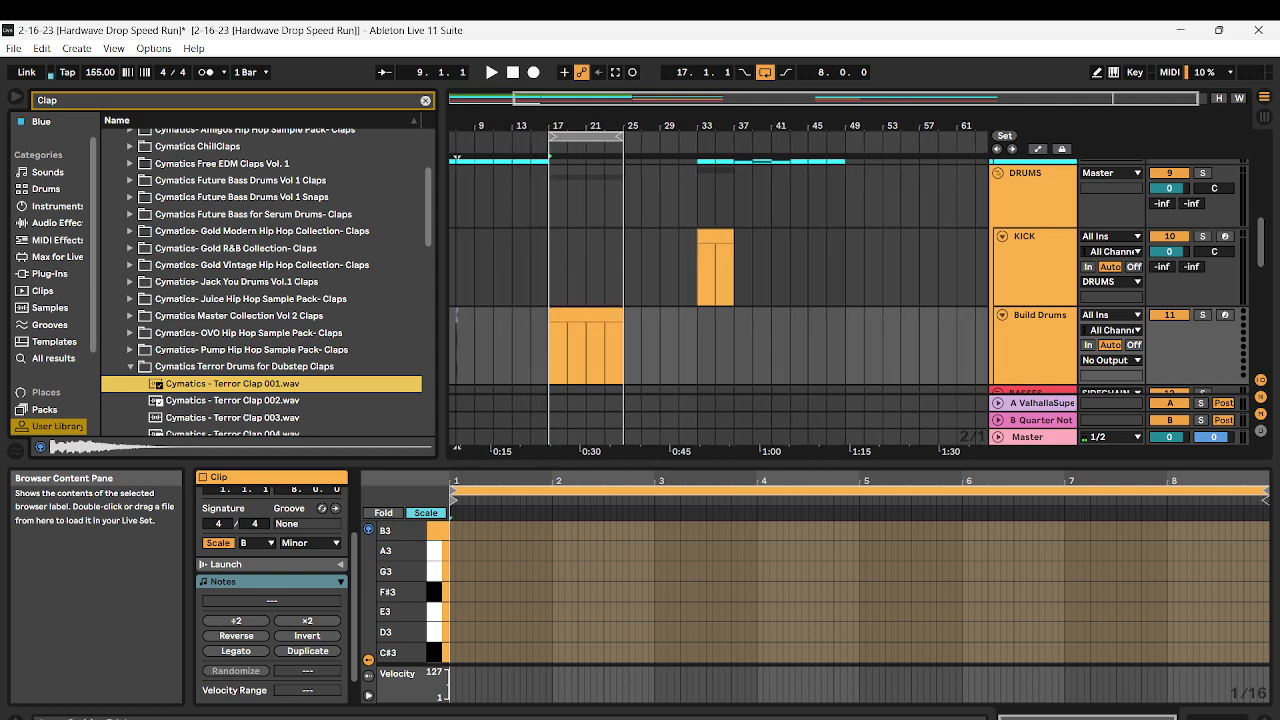
pyautogui.click(456, 158)
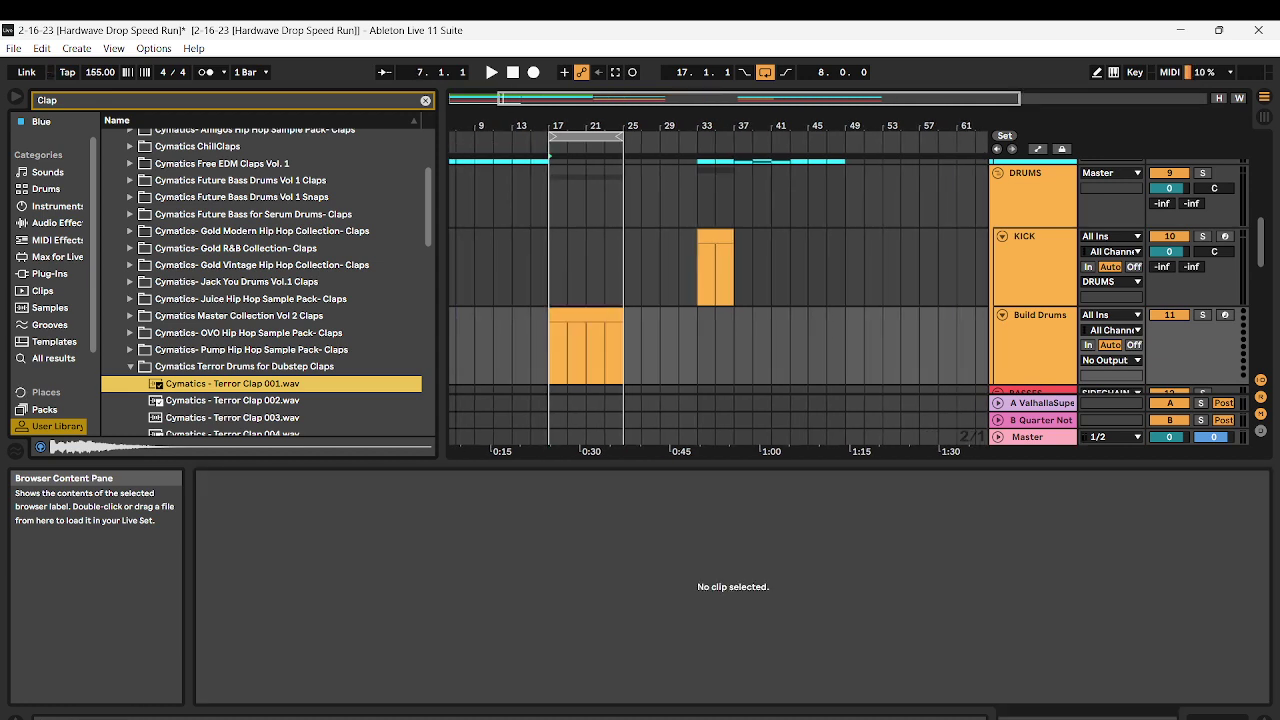
pyautogui.scroll(-6, 718, 275)
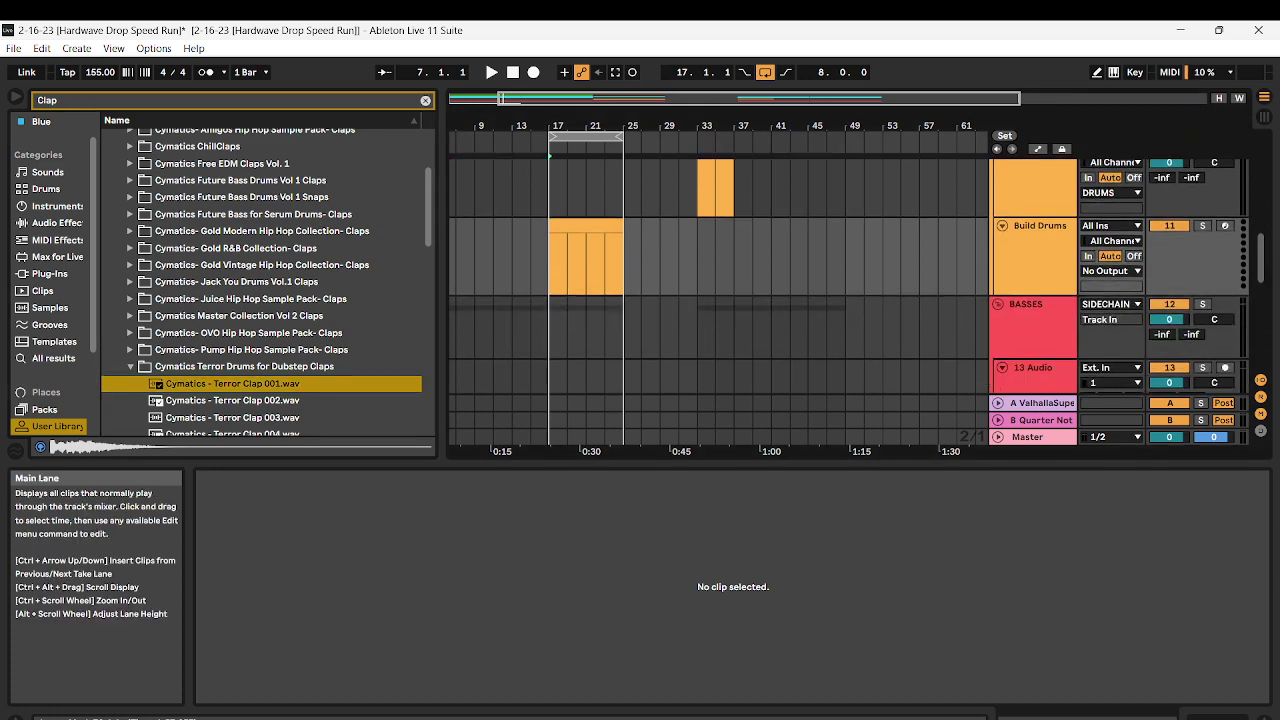
pyautogui.moveTo(232, 384); pyautogui.dragTo(568, 290)
# Load an empty Drum Rack on the Build Drums track and put the Terror Clap 001 clip on its C1 pad
pyautogui.click(46, 189)
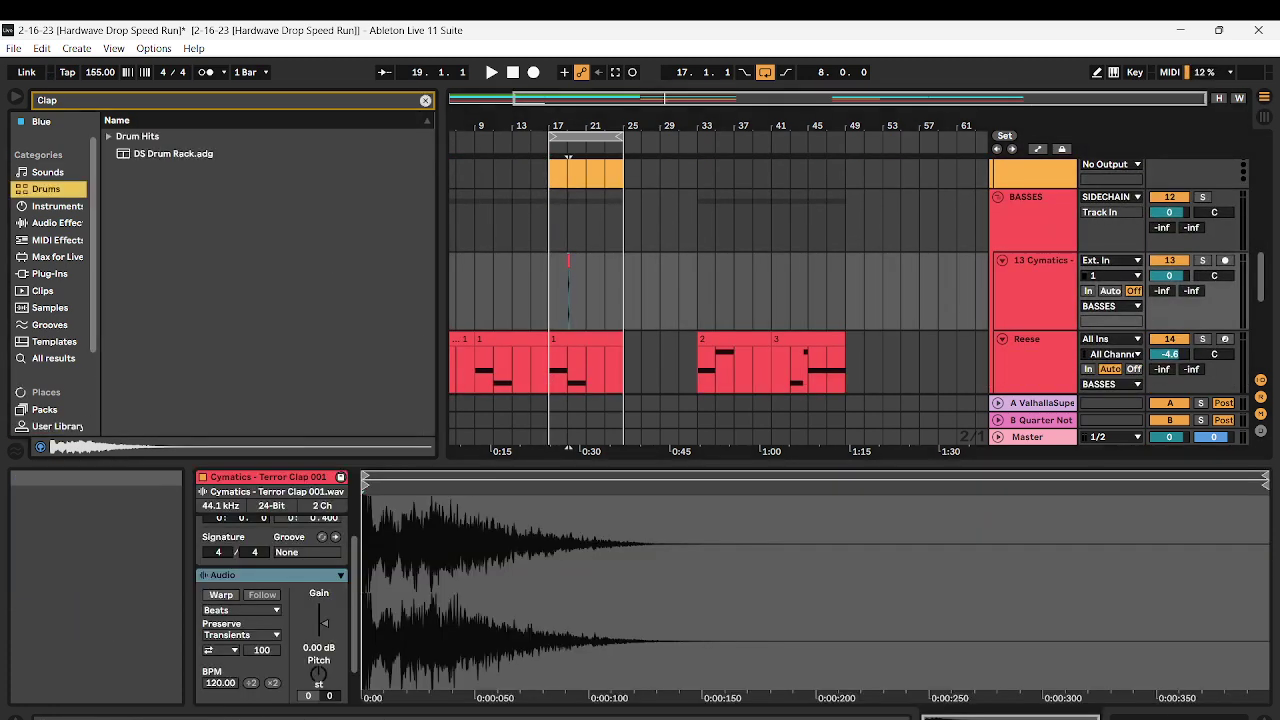
pyautogui.click(425, 101)
pyautogui.moveTo(158, 154); pyautogui.dragTo(1064, 183)
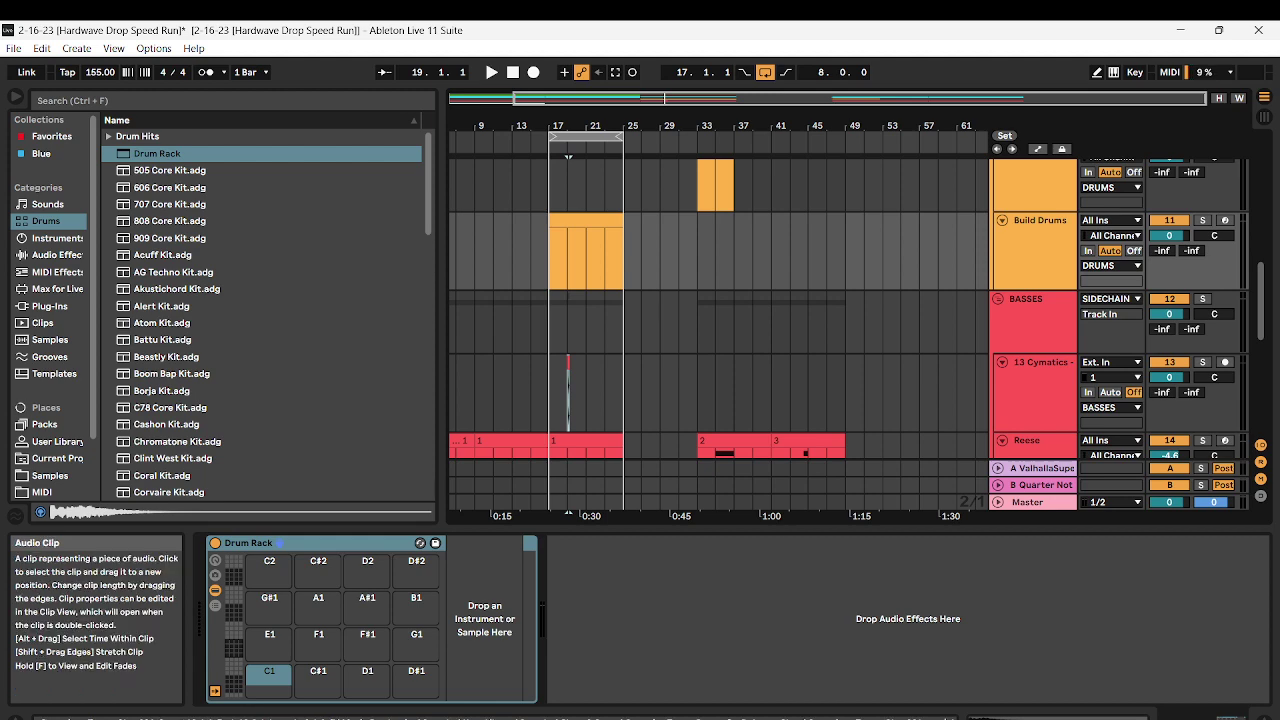
pyautogui.moveTo(568, 362); pyautogui.dragTo(269, 680)
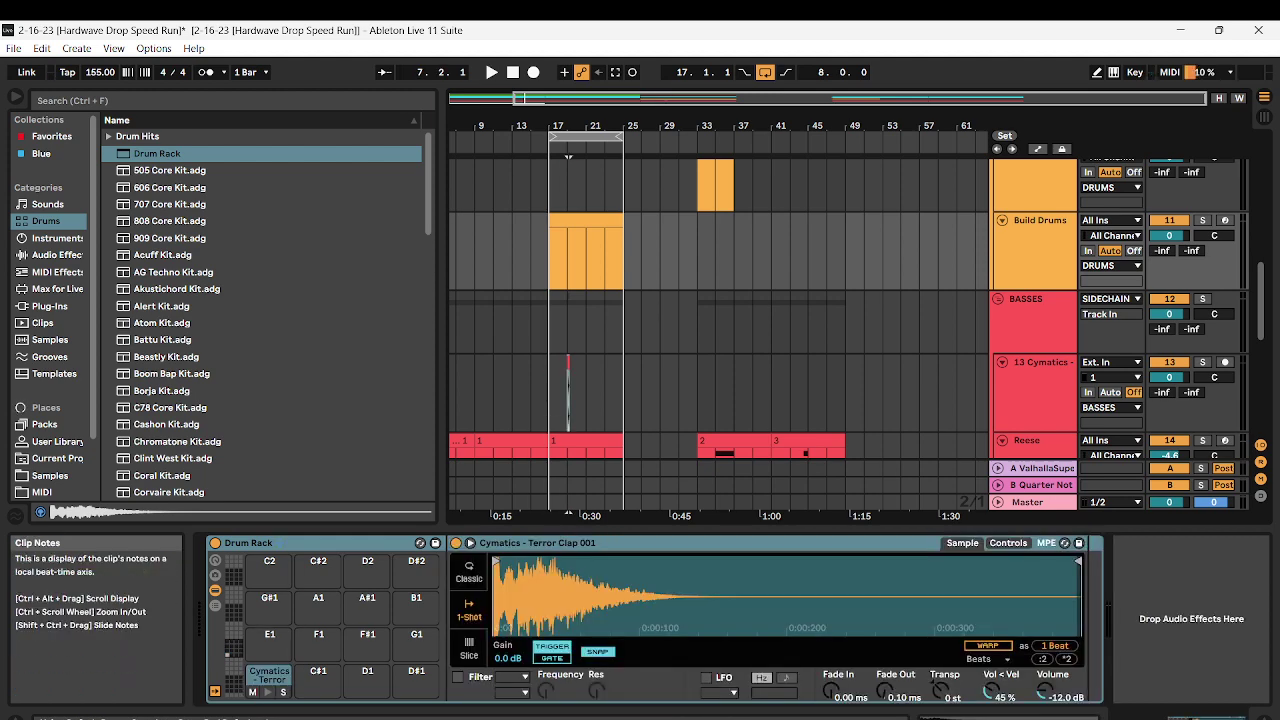
pyautogui.doubleClick(588, 220)
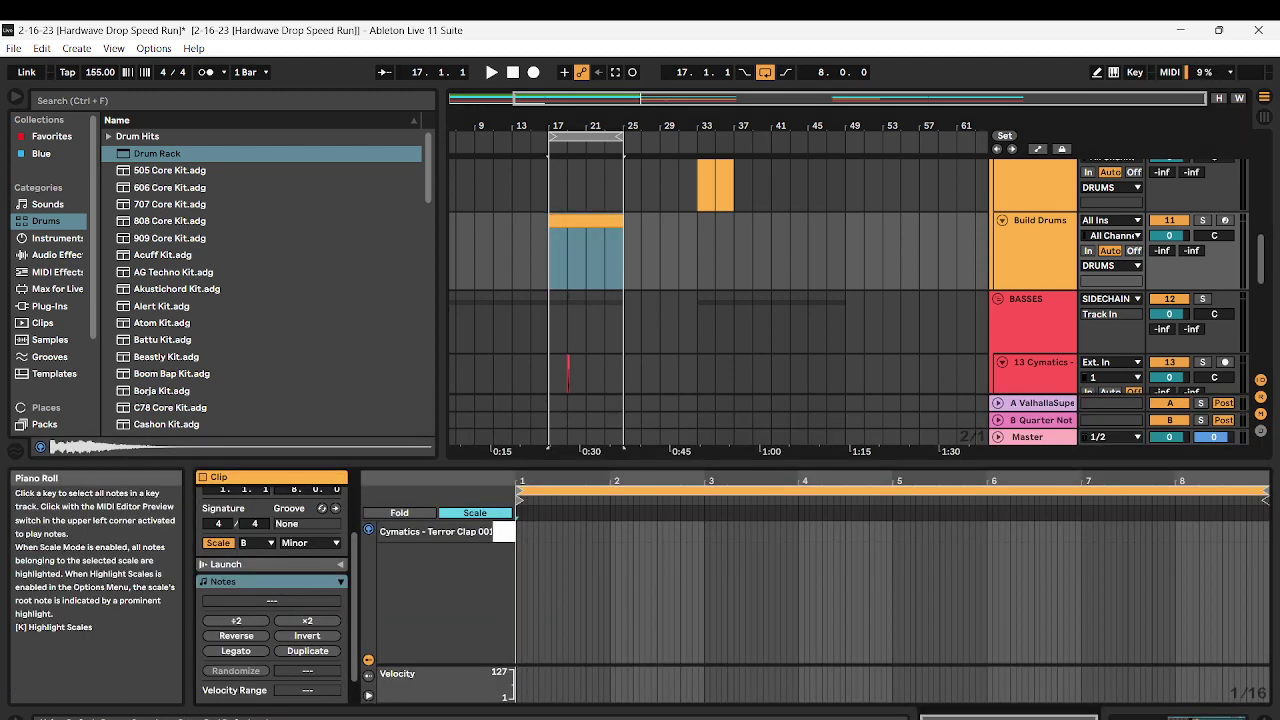
# Duplicate the Pad and Pad Layer 2 clips that end at bar 17 so both tracks continue through bar 25
pyautogui.press('space')
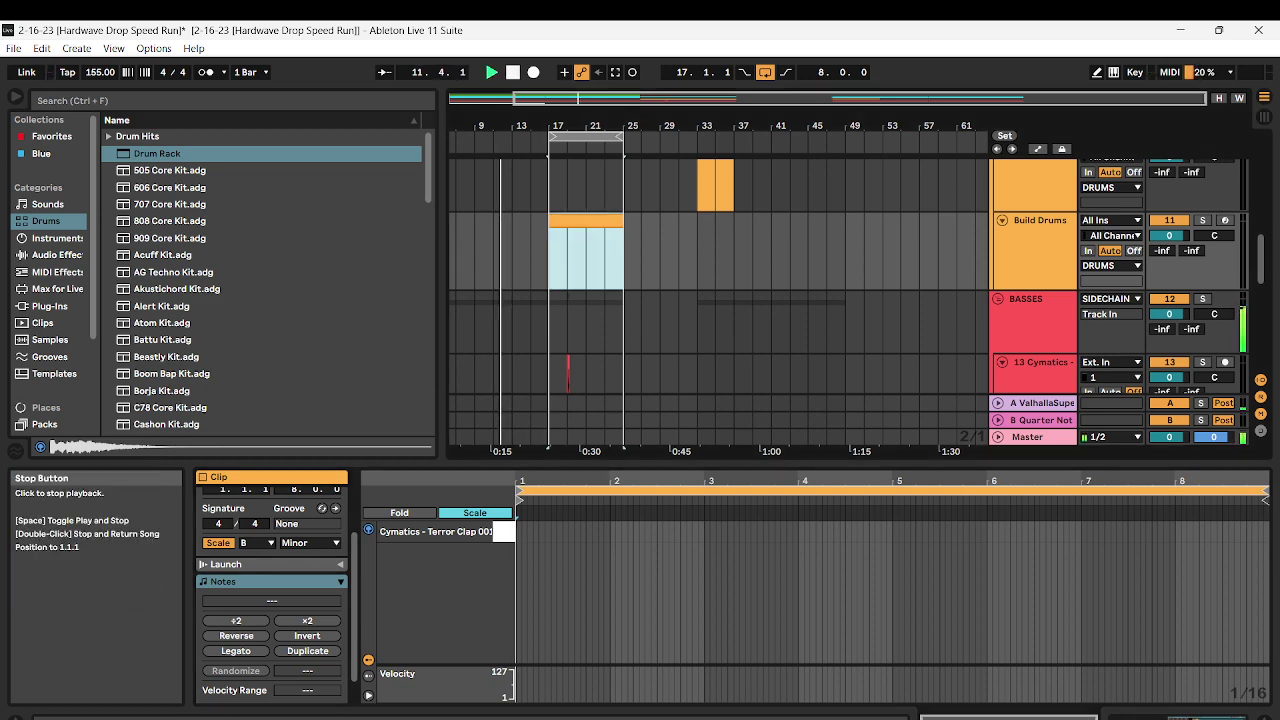
pyautogui.click(568, 362)
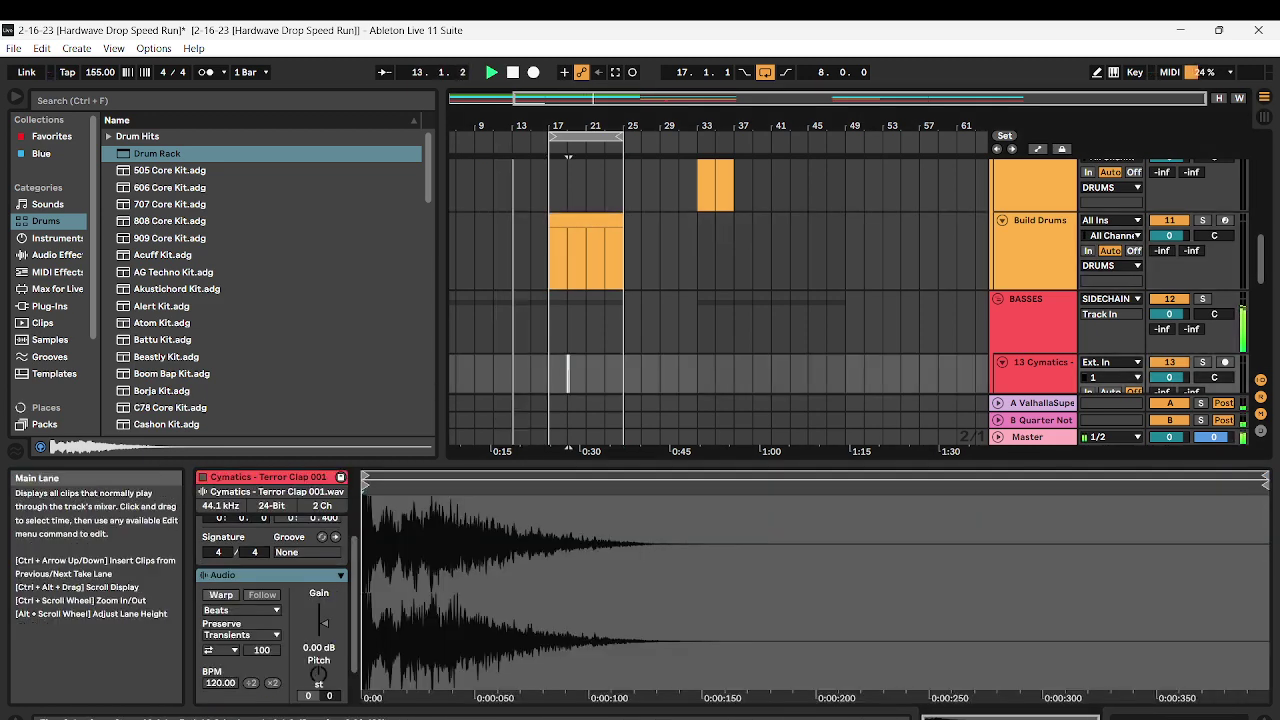
pyautogui.scroll(5, 568, 400)
pyautogui.click(508, 189)
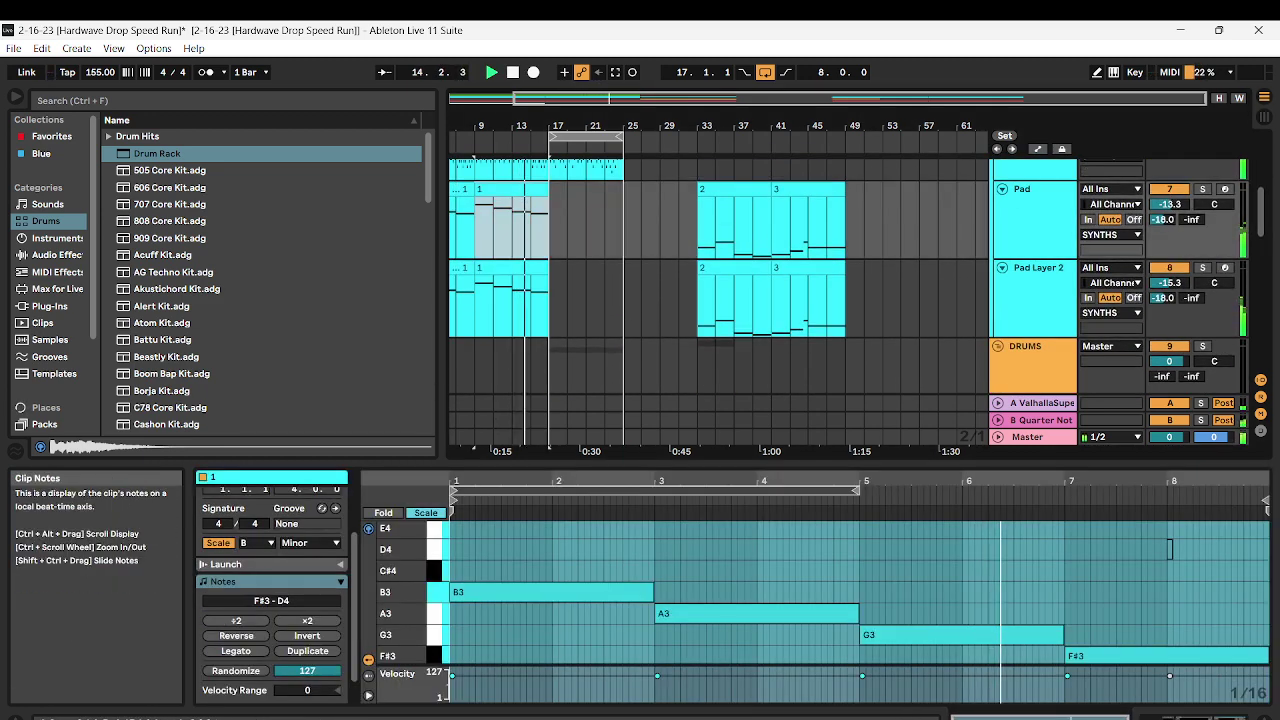
pyautogui.keyDown('shift'); pyautogui.click(508, 268); pyautogui.keyUp('shift')
pyautogui.scroll(-8, 568, 300)
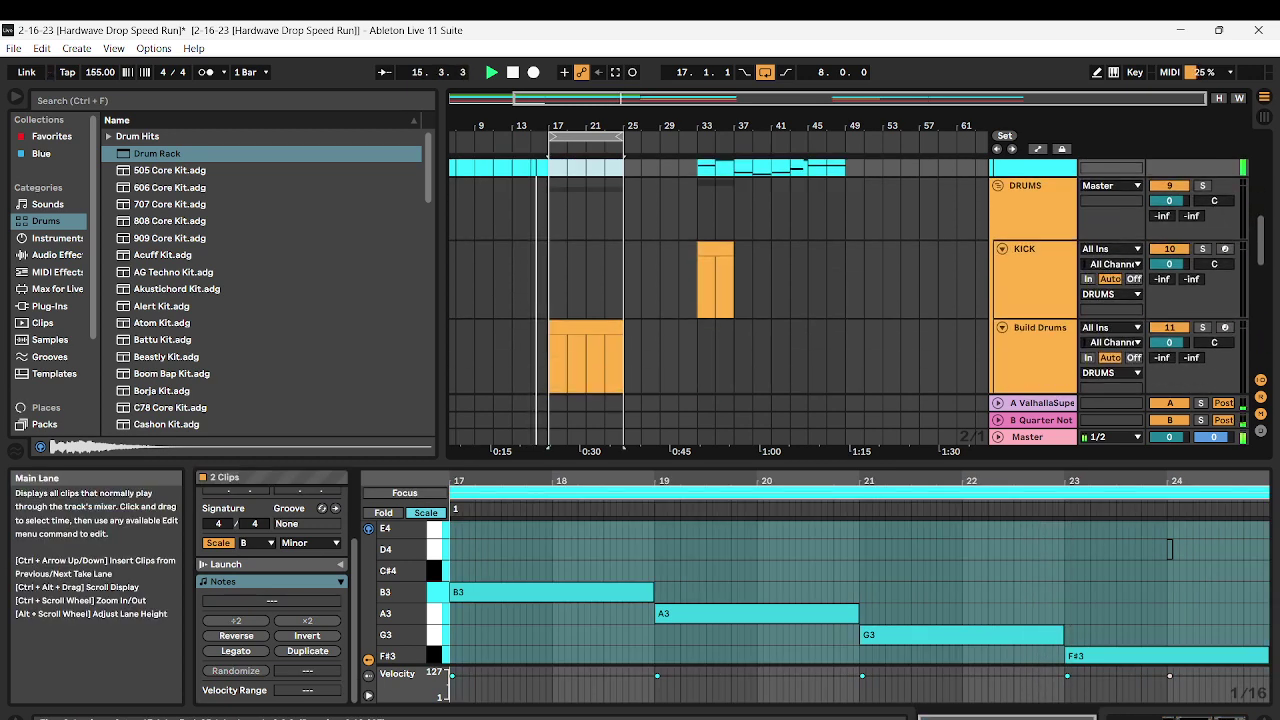
pyautogui.scroll(3, 580, 300)
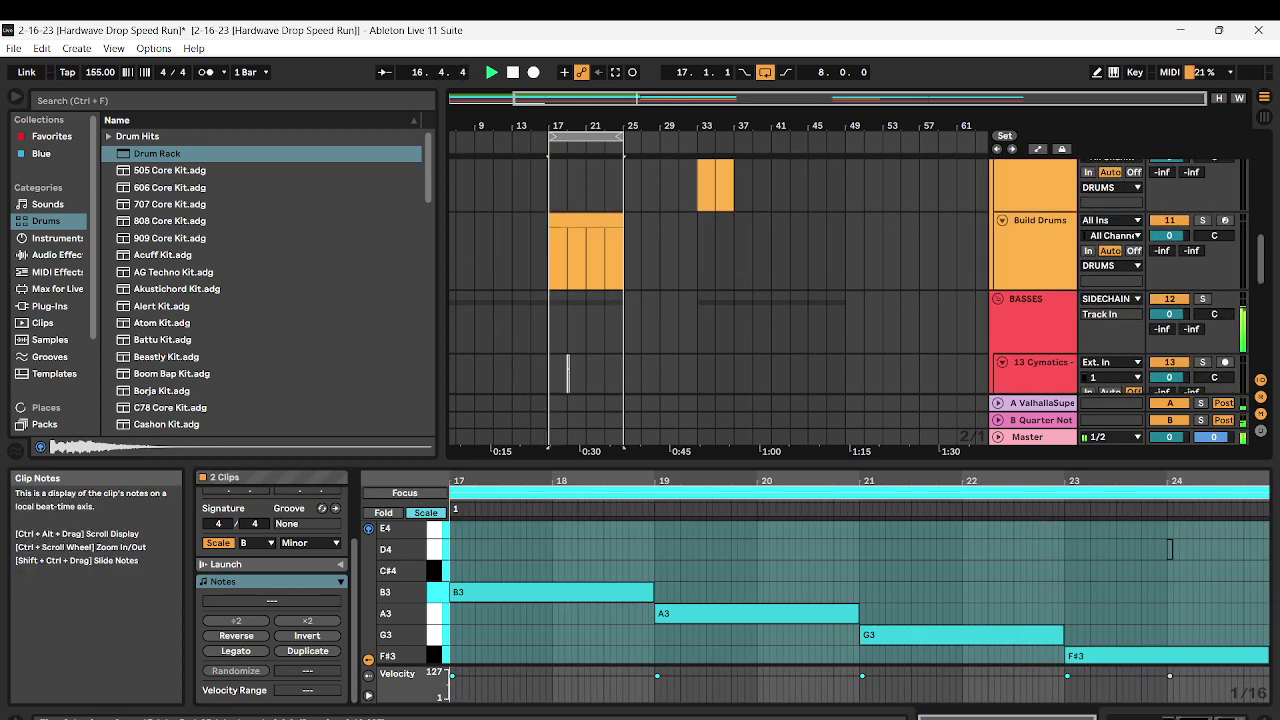
# Add a 1/16 Terror Clap 001 note at 1.1.1 in the Build Drums clip and turn the metronome on
pyautogui.press('space')
pyautogui.click(580, 220)
pyautogui.doubleClick(519, 532)
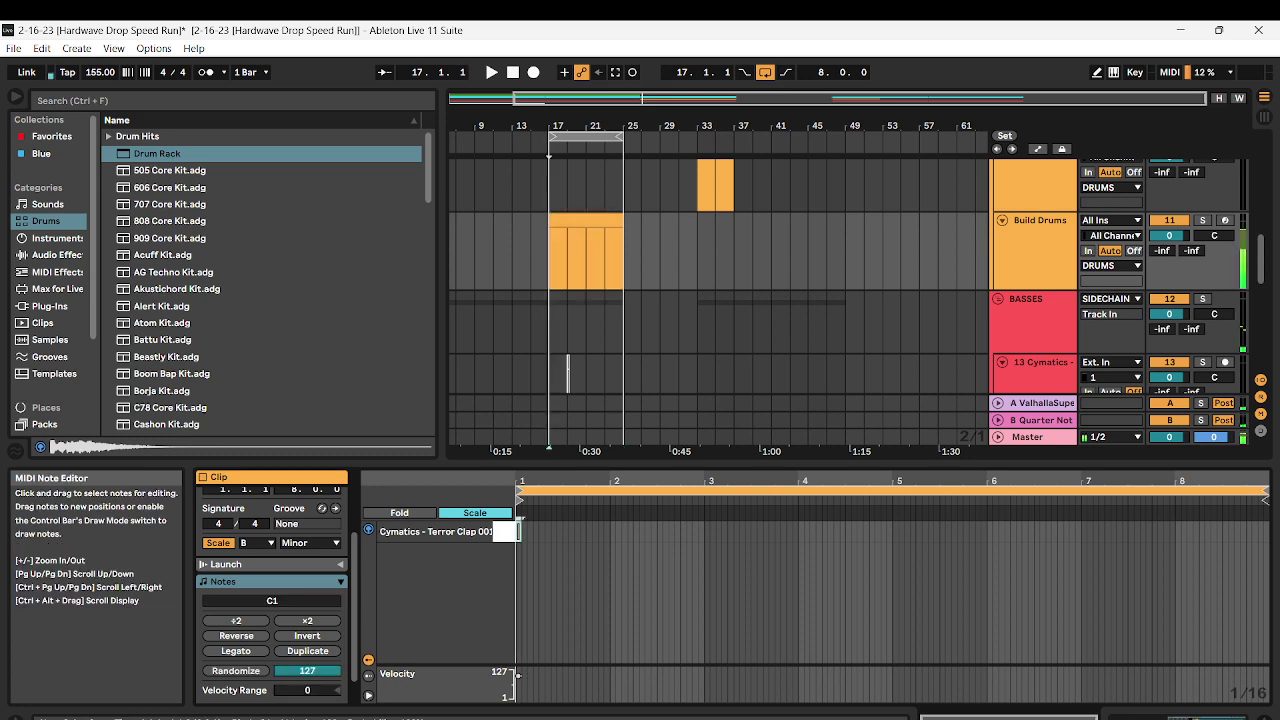
pyautogui.click(206, 72)
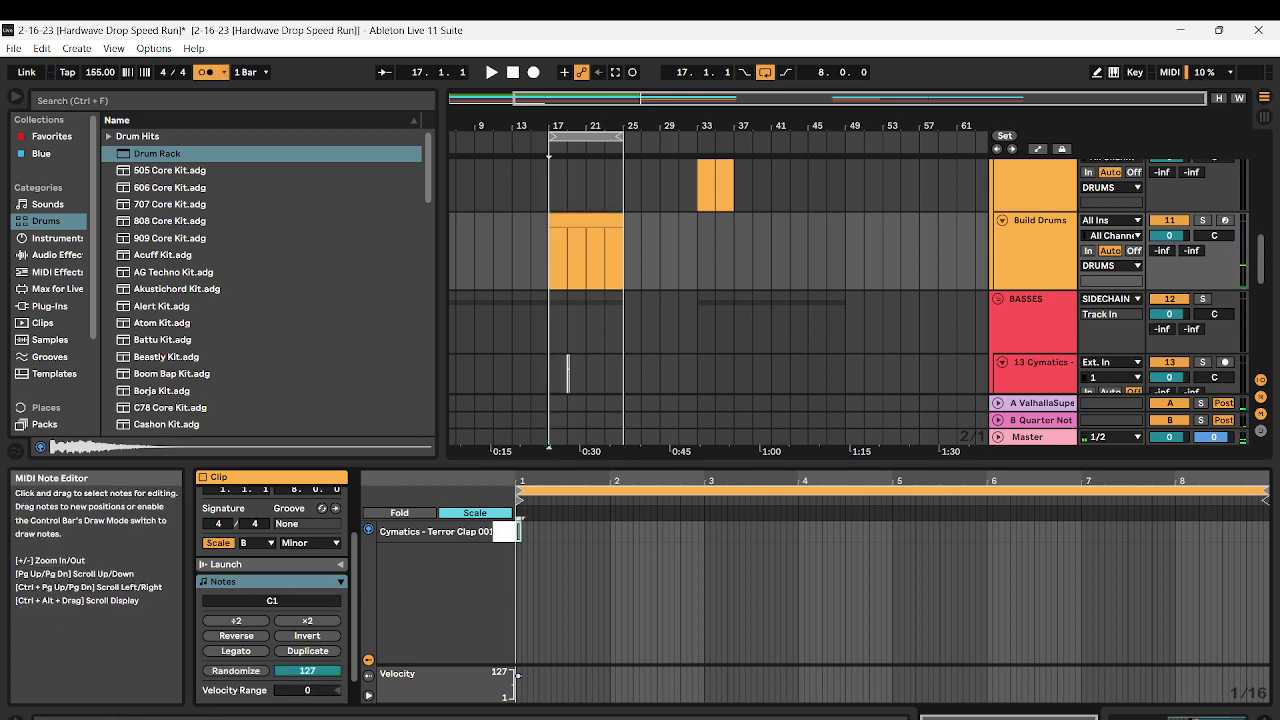
pyautogui.click(536, 530)
pyautogui.moveTo(536, 530); pyautogui.dragTo(506, 538)
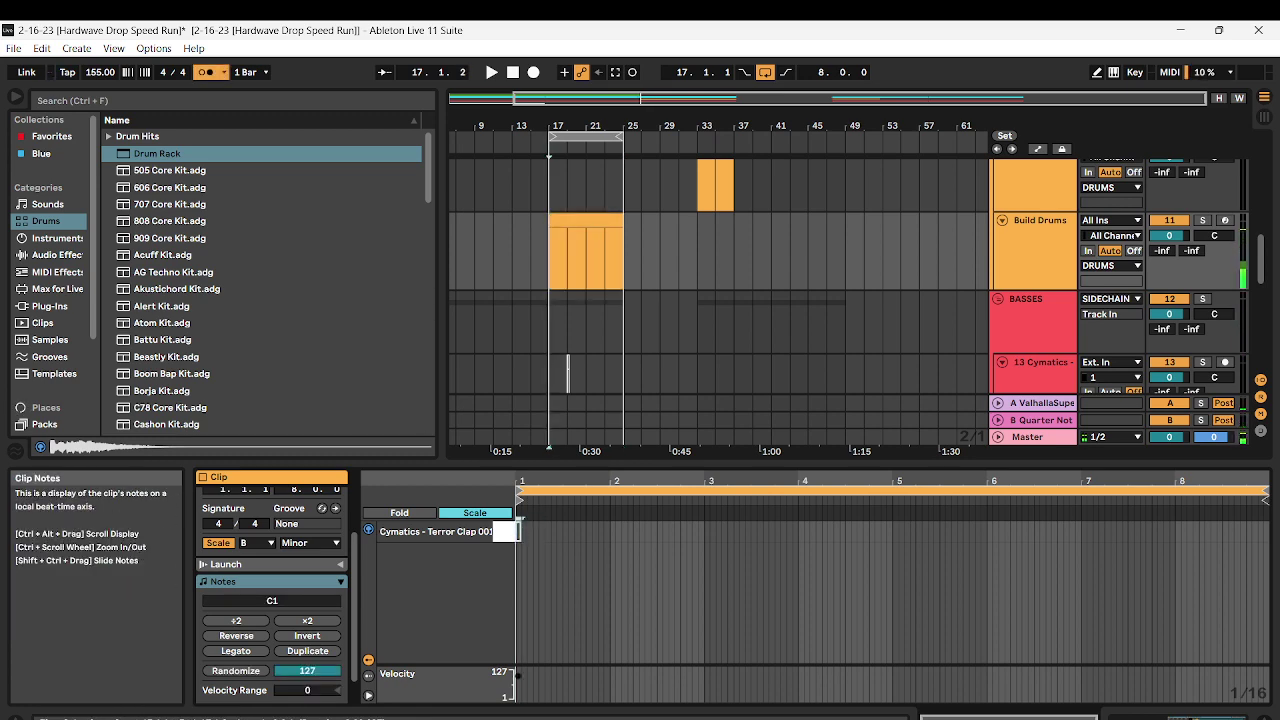
# Duplicate the clap note onto beats 1.2, 1.3 and 1.4 of the first bar
pyautogui.press('space')
pyautogui.moveTo(590, 463); pyautogui.dragTo(590, 280)
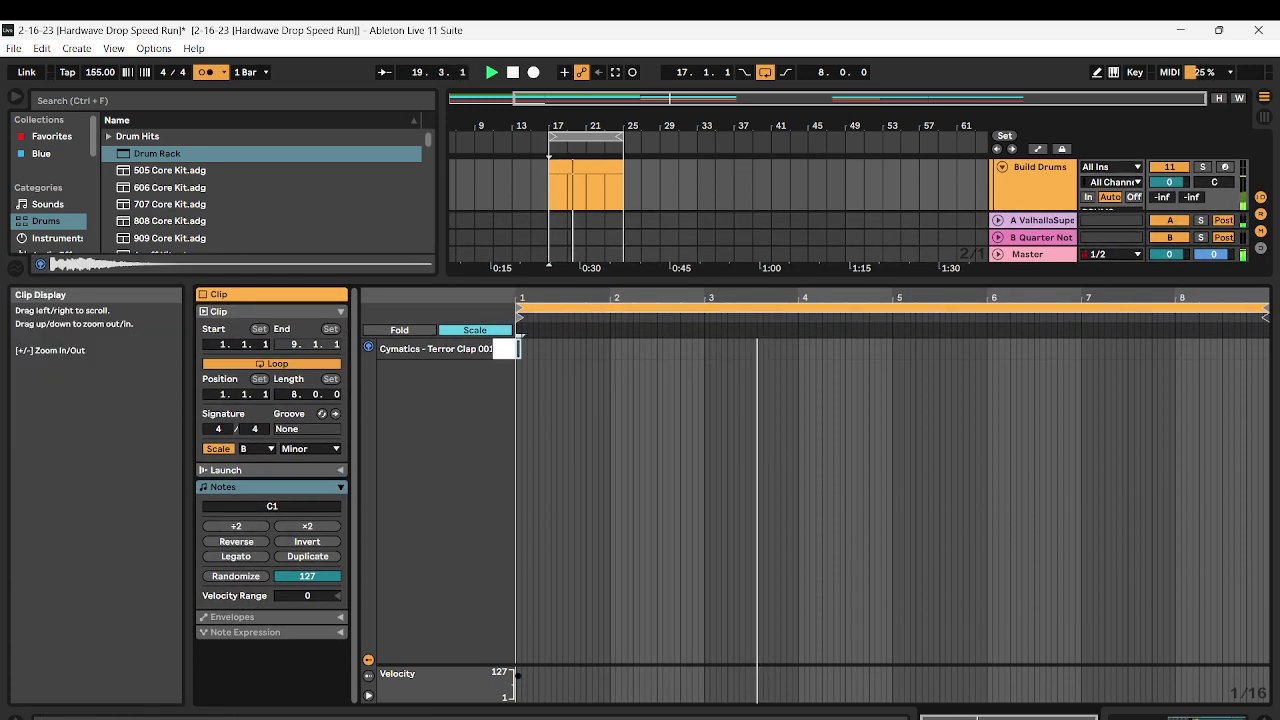
pyautogui.moveTo(520, 298); pyautogui.dragTo(520, 480)
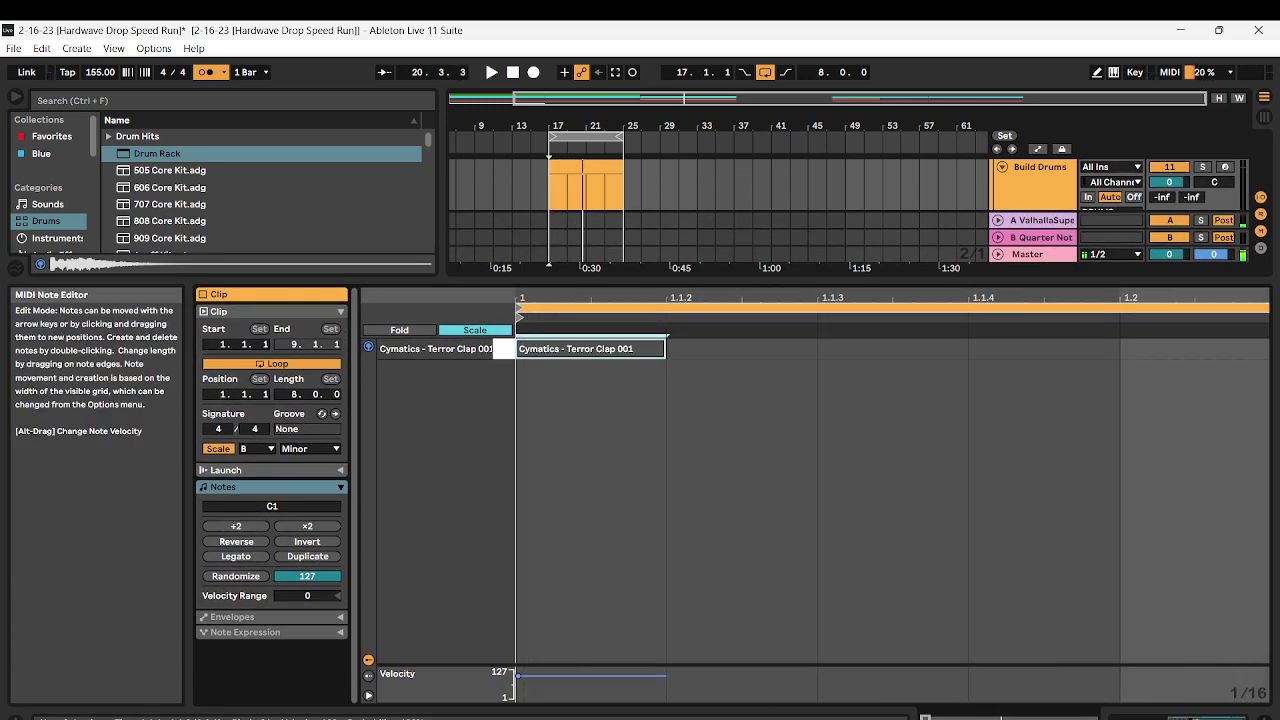
pyautogui.press('0')
pyautogui.press('-')
pyautogui.press('-')
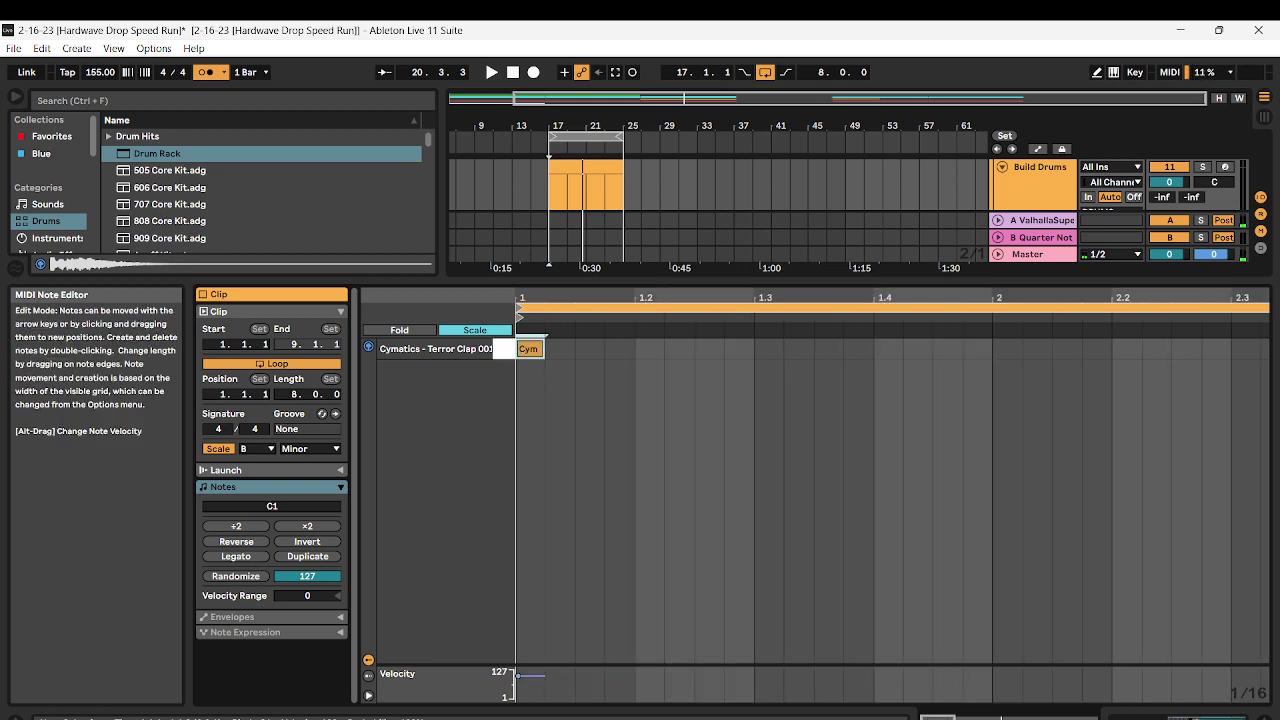
pyautogui.hotkey('ctrl', 'd')
pyautogui.hotkey('ctrl', 'd')
pyautogui.hotkey('ctrl', 'd')
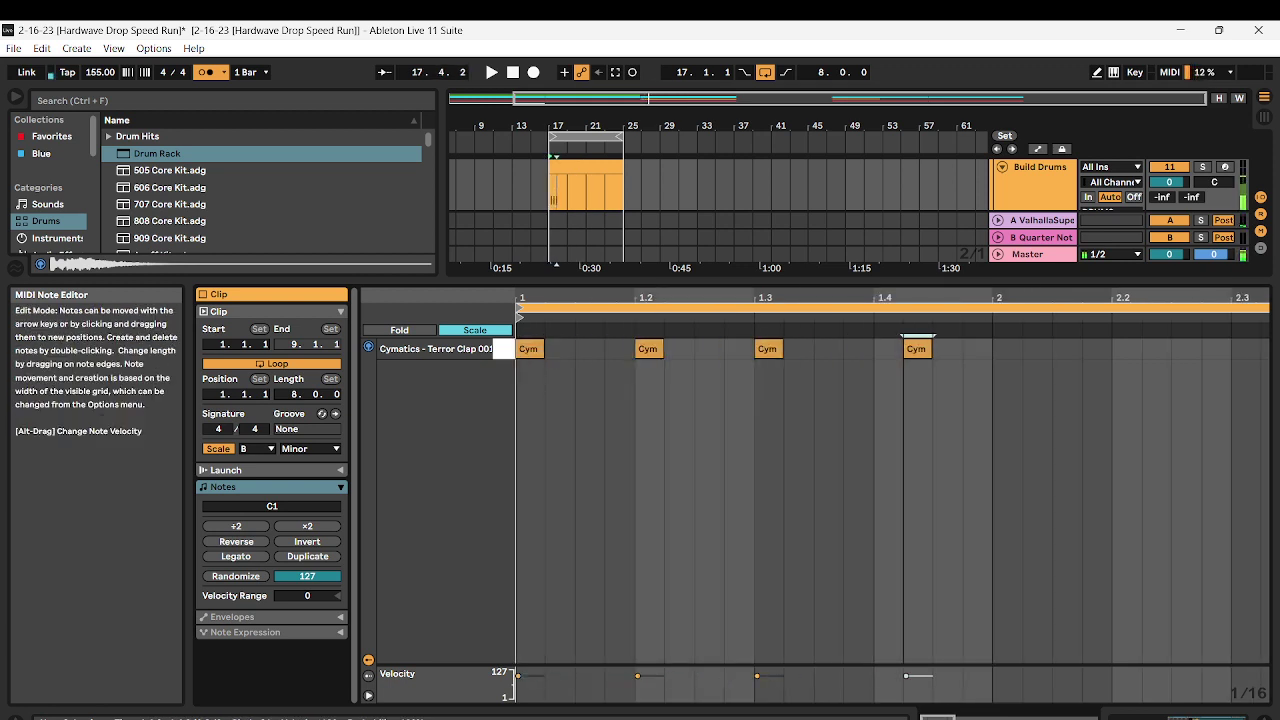
# Duplicate the first bar's four clap notes and align the copies to the beats of bar 2
pyautogui.moveTo(948, 350); pyautogui.dragTo(508, 345)
pyautogui.hotkey('ctrl', 'd')
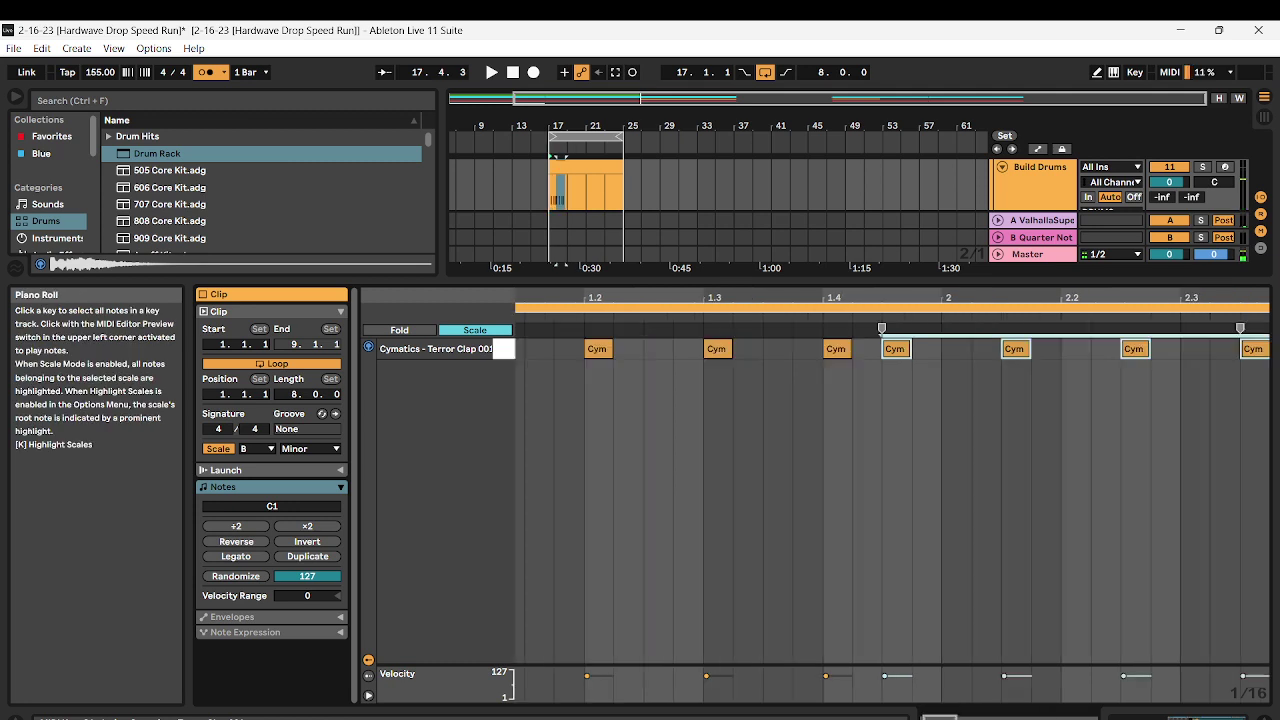
pyautogui.press('Right')
pyautogui.press('Right')
pyautogui.scroll(-5, 700, 450)
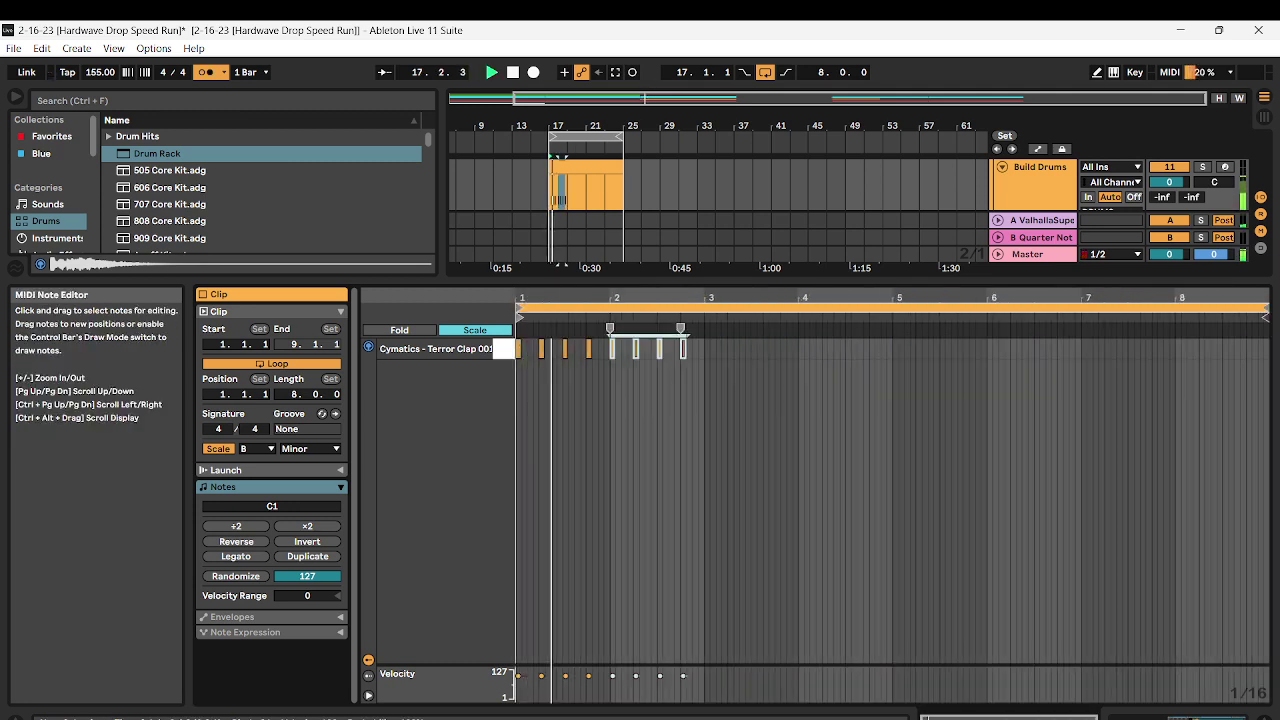
# Turn the metronome off and duplicate the first two bars of claps onto the beats of bars 3 and 4
pyautogui.click(206, 72)
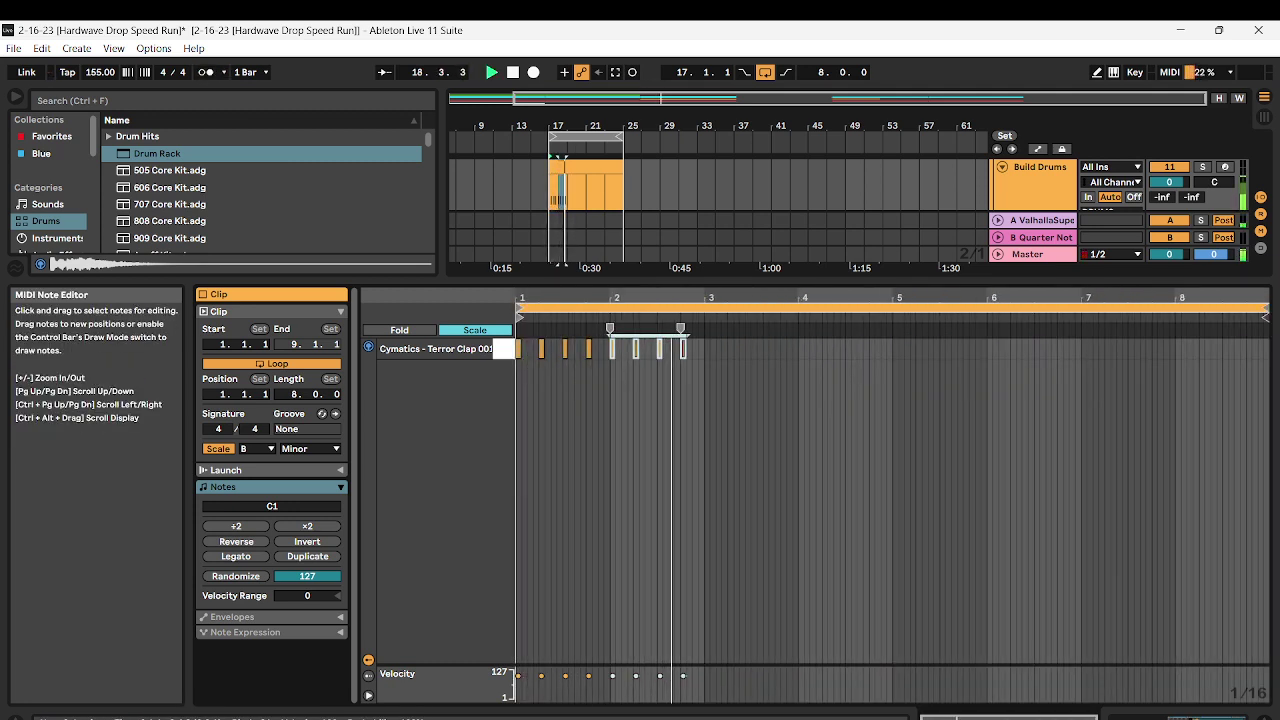
pyautogui.moveTo(733, 354); pyautogui.dragTo(506, 346)
pyautogui.hotkey('ctrl', 'd')
pyautogui.press('Left')
pyautogui.press('Left')
pyautogui.press('Left')
pyautogui.press('Left')
pyautogui.press('Left')
pyautogui.press('Left')
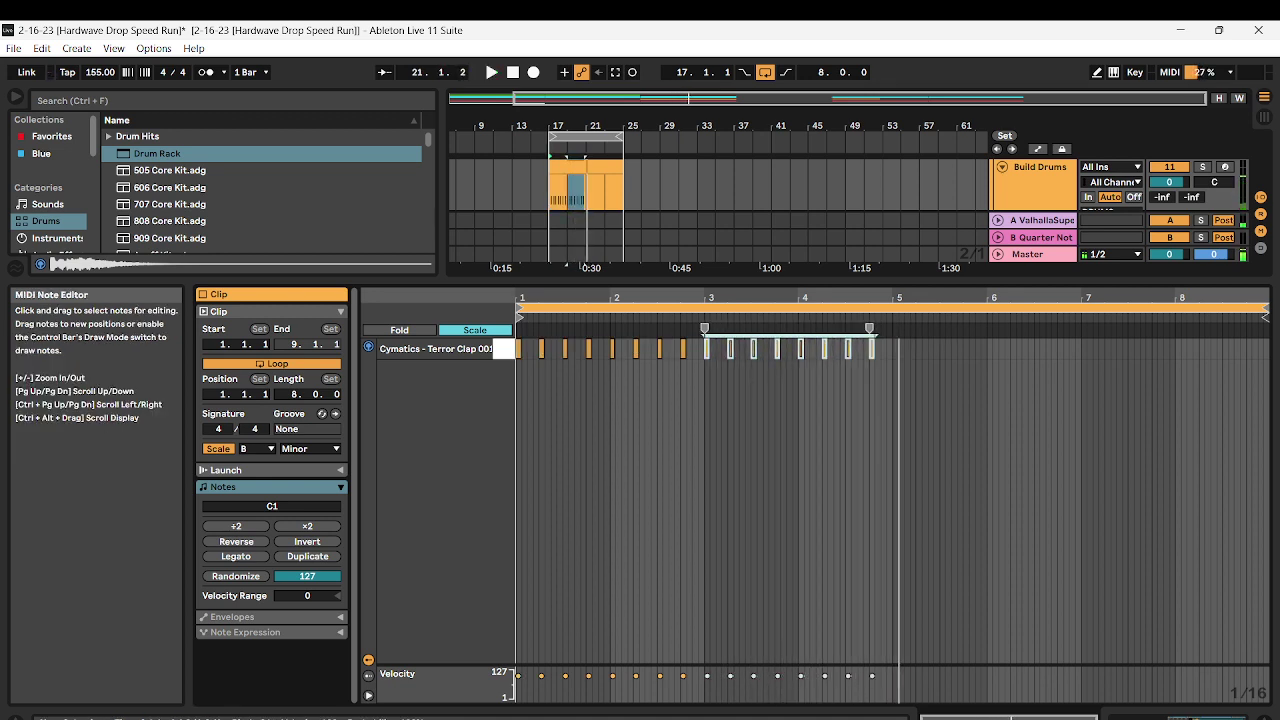
# Duplicate the four bars of claps and align the copies to start at bar 5, filling the 8-bar clip
pyautogui.moveTo(906, 344); pyautogui.dragTo(510, 370)
pyautogui.press('space')
pyautogui.hotkey('ctrl', 'd')
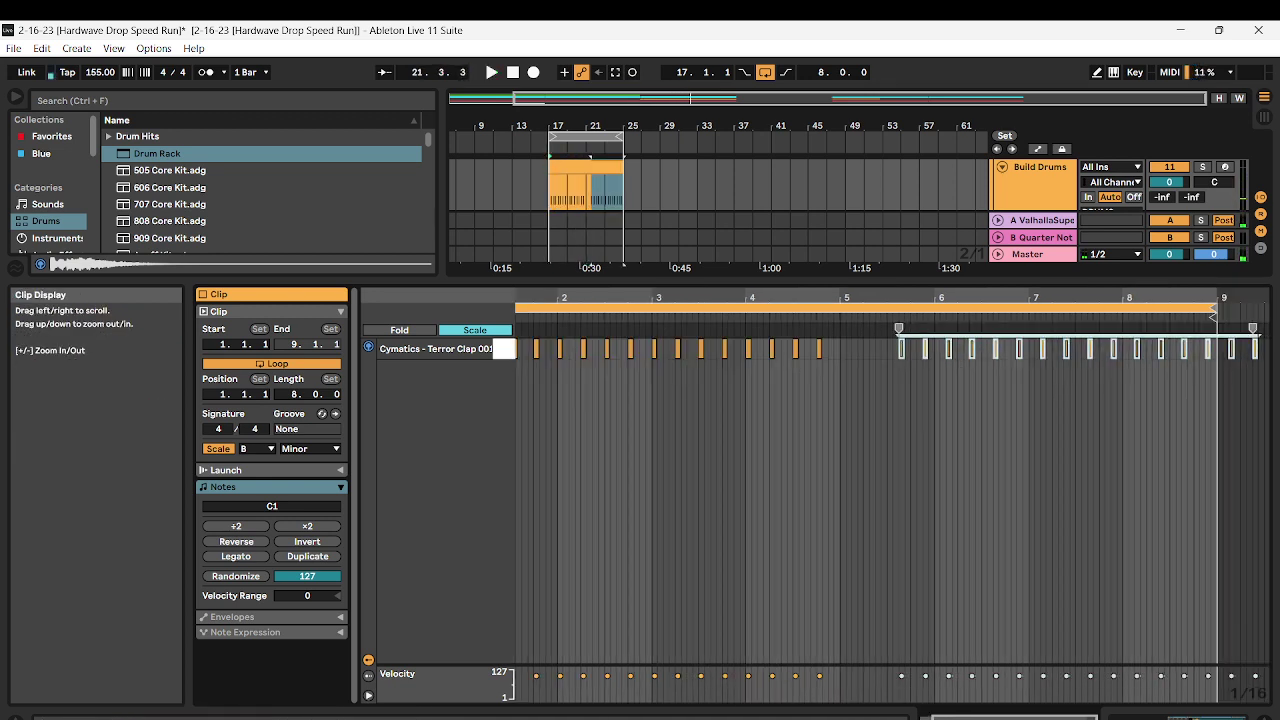
pyautogui.press('Left')
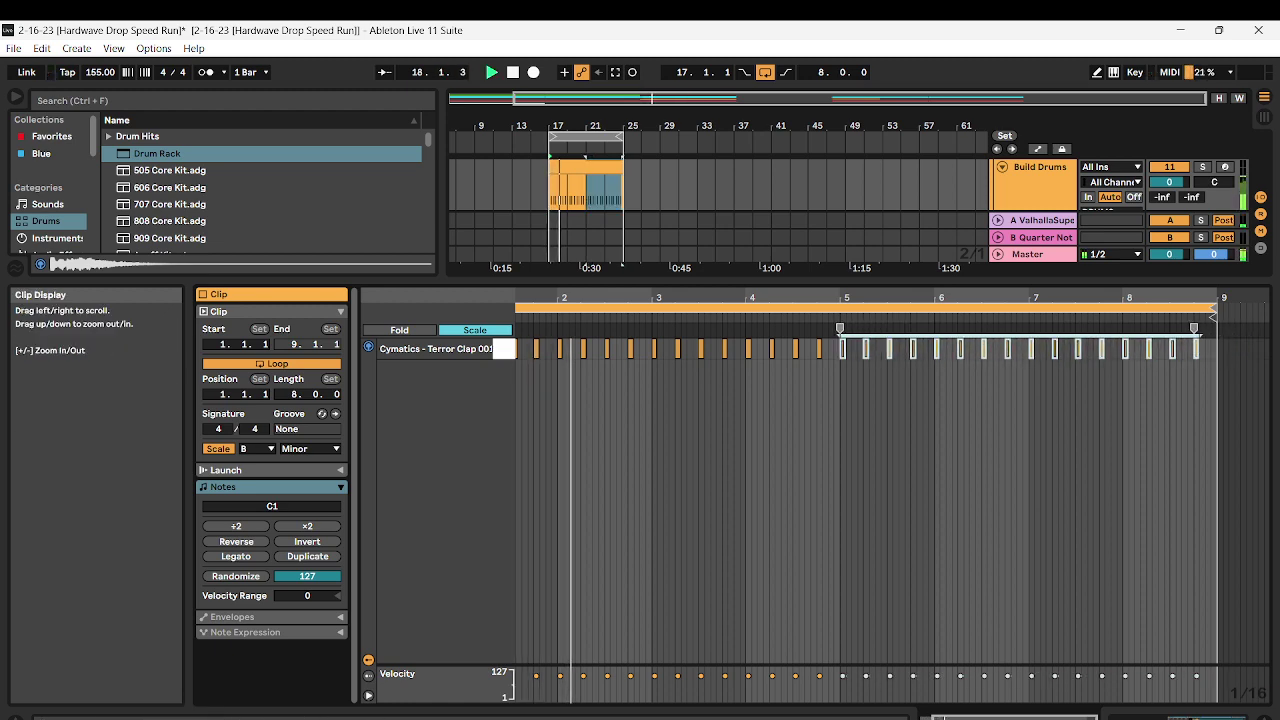
# In the clap's Simpler, set the volume to -16.0 dB, trim the sample's silent tail and raise Fade Out to about 5.66 ms
pyautogui.doubleClick(1038, 176)
pyautogui.moveTo(1046, 690); pyautogui.dragTo(1046, 704)
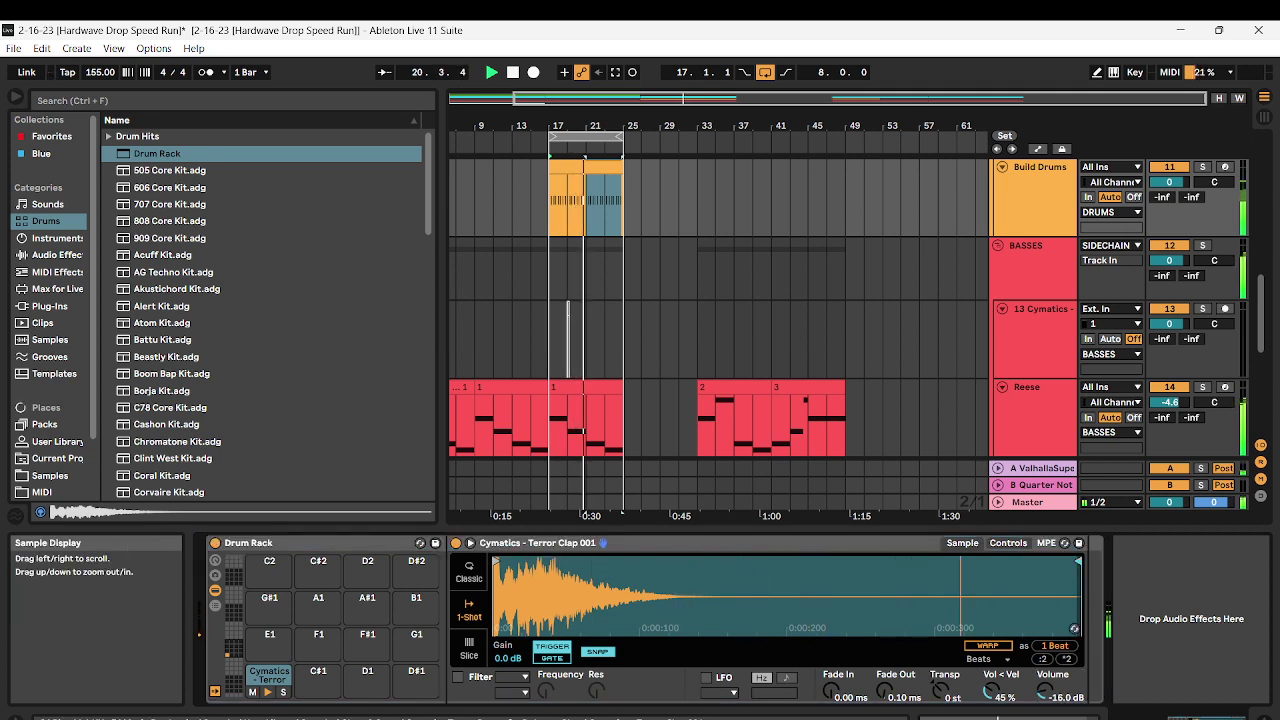
pyautogui.moveTo(1078, 562)
pyautogui.mouseDown()
pyautogui.moveTo(655, 562)
pyautogui.moveTo(688, 562)
pyautogui.mouseUp()
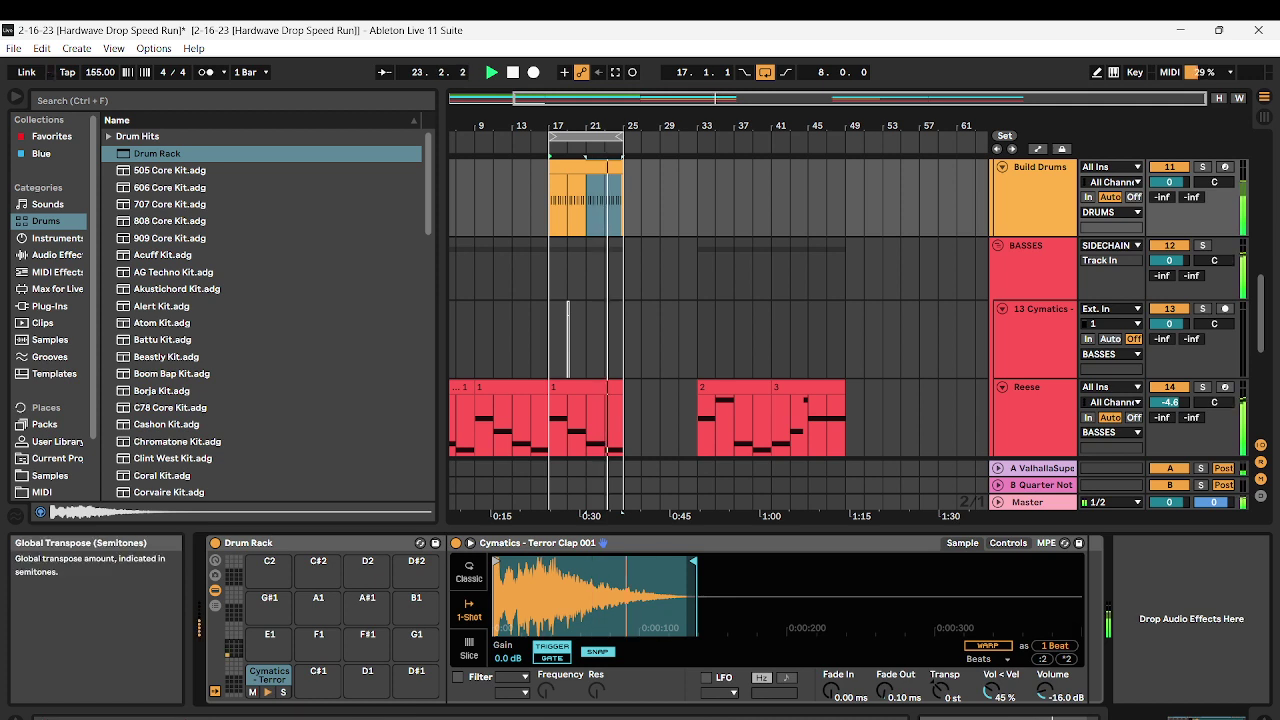
pyautogui.moveTo(881, 690); pyautogui.dragTo(884, 692)
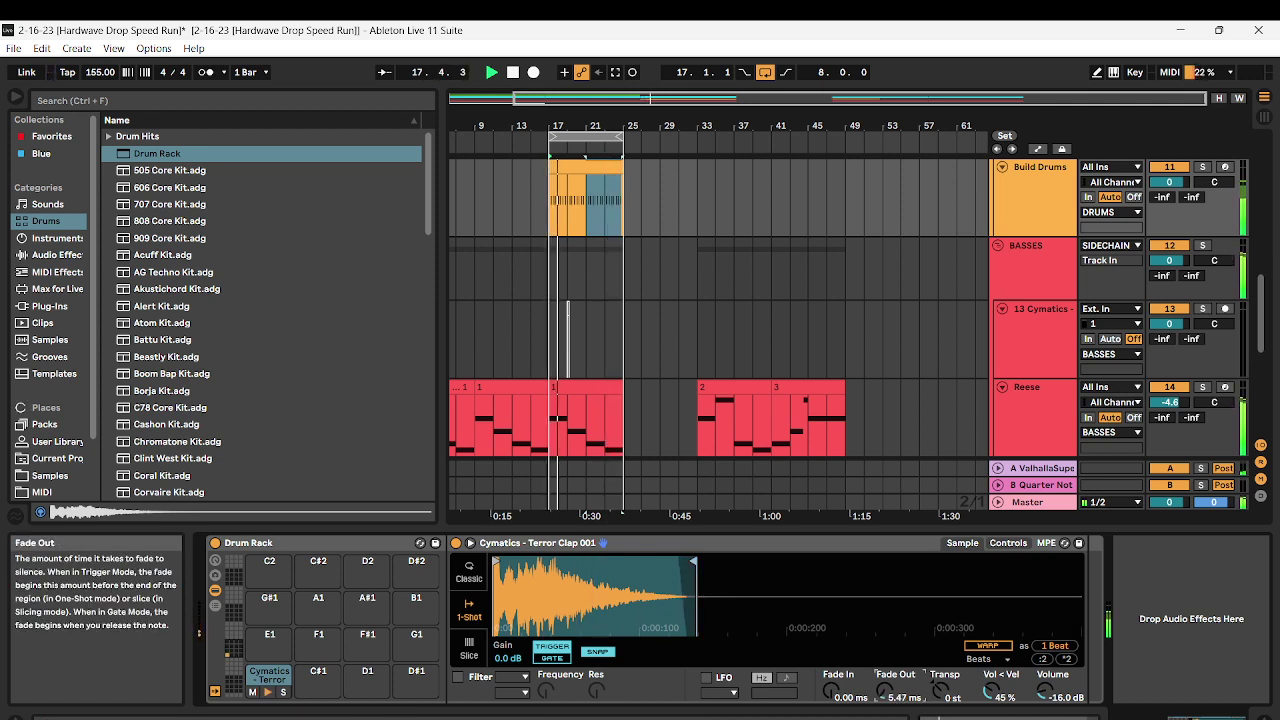
# Lower the Pad and Pad Layer 2 track volumes together to -15.9 and -17.9 dB
pyautogui.scroll(6, 880, 350)
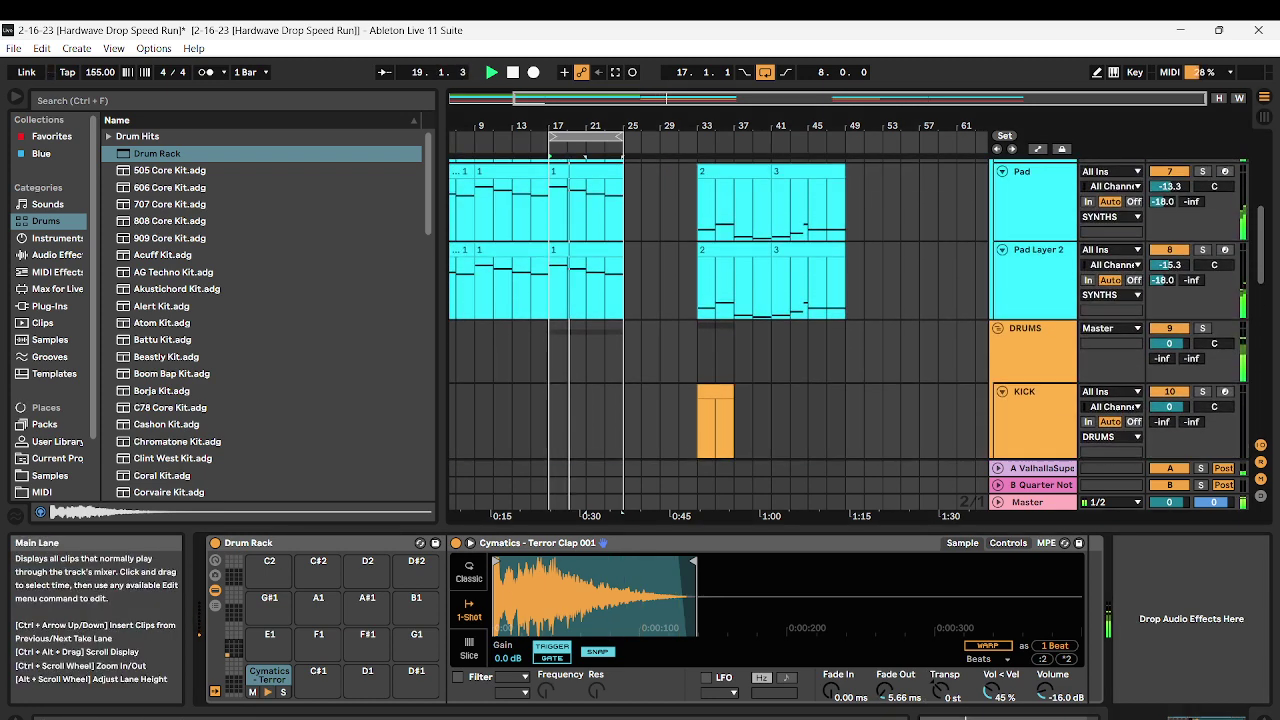
pyautogui.click(1035, 205)
pyautogui.keyDown('shift'); pyautogui.click(1037, 283); pyautogui.keyUp('shift')
pyautogui.click(1169, 283)
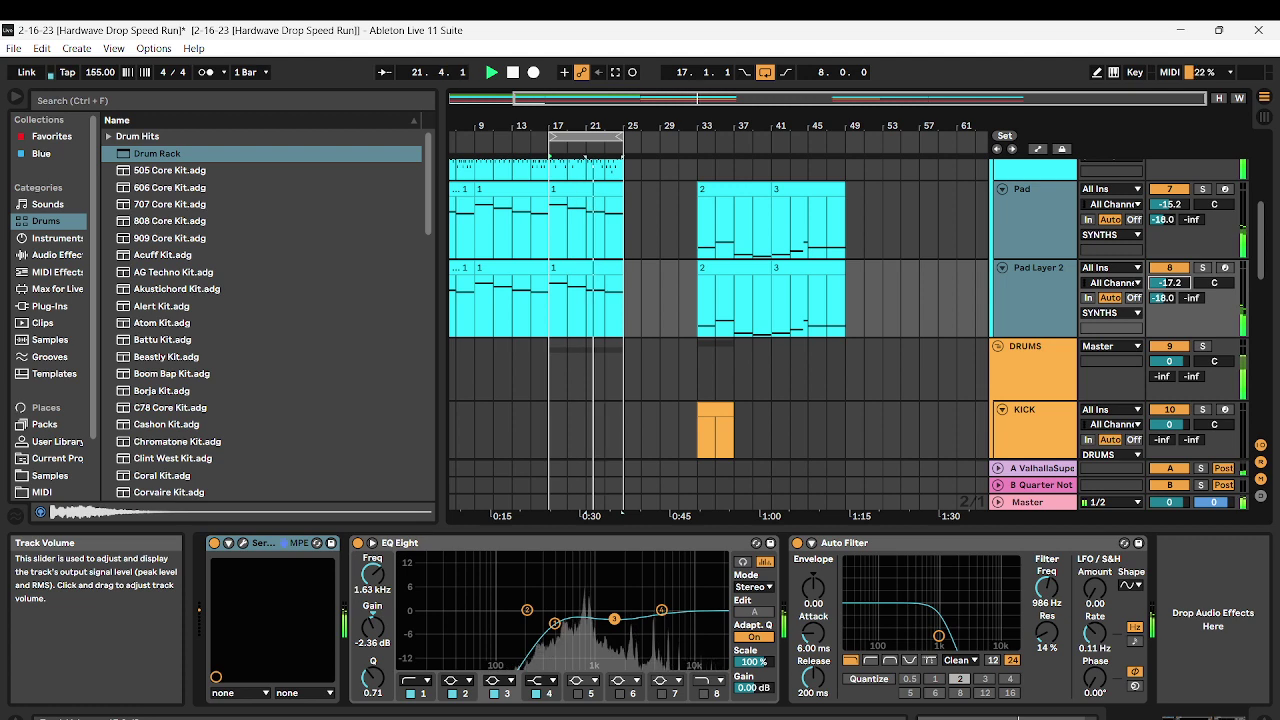
pyautogui.scroll(5, 1035, 330)
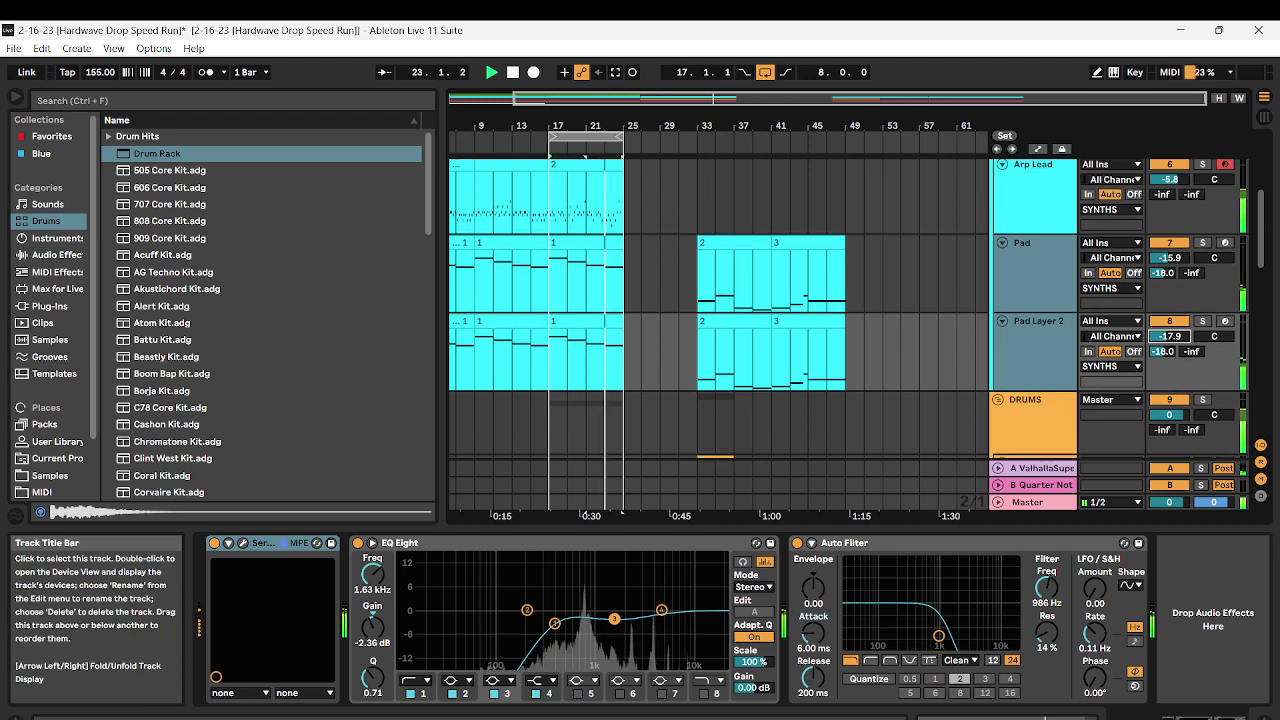
pyautogui.scroll(1, 1035, 340)
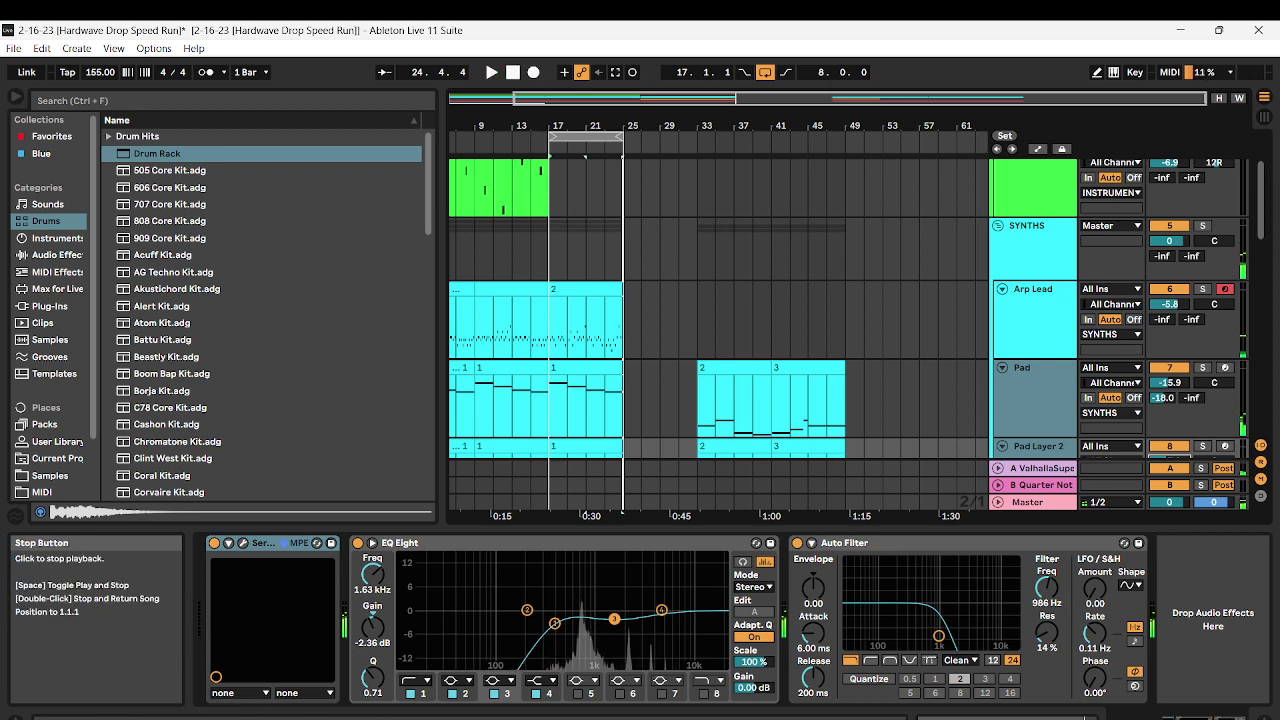
# Play the track from the start and display the Auto Filter Frequency automation on the Arp Lead track
pyautogui.click(513, 72)
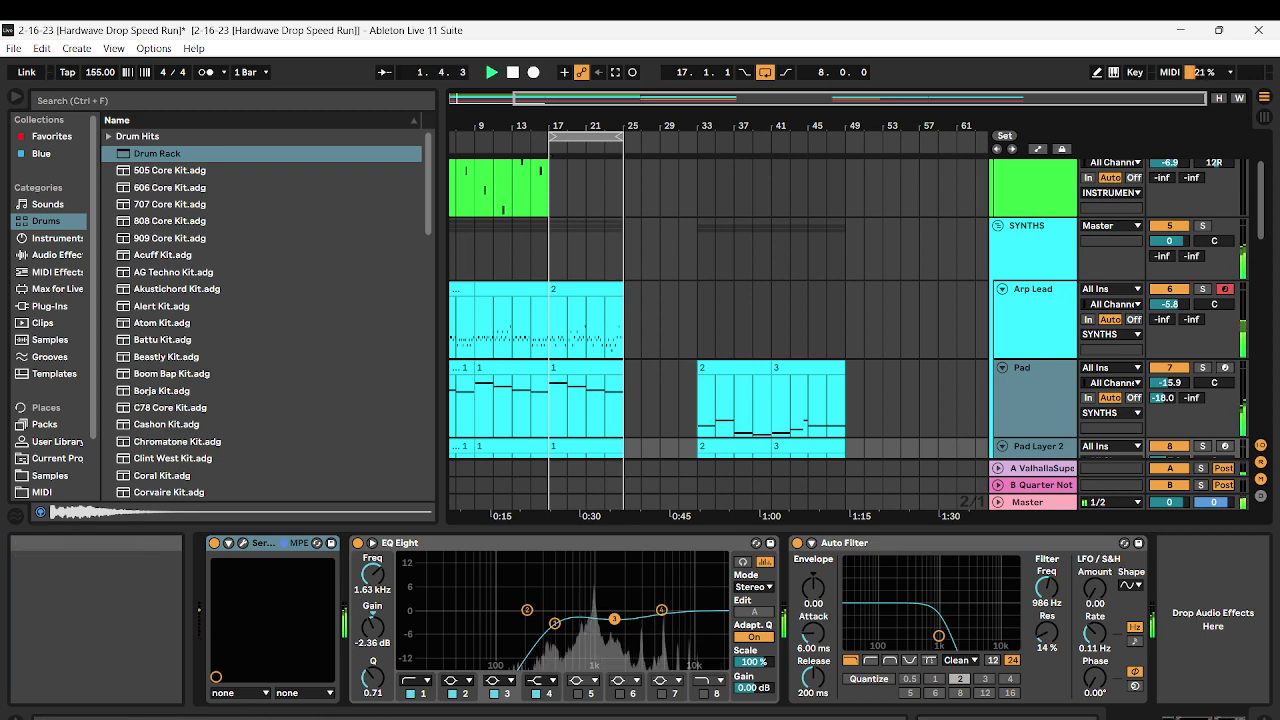
pyautogui.moveTo(600, 98); pyautogui.dragTo(535, 102)
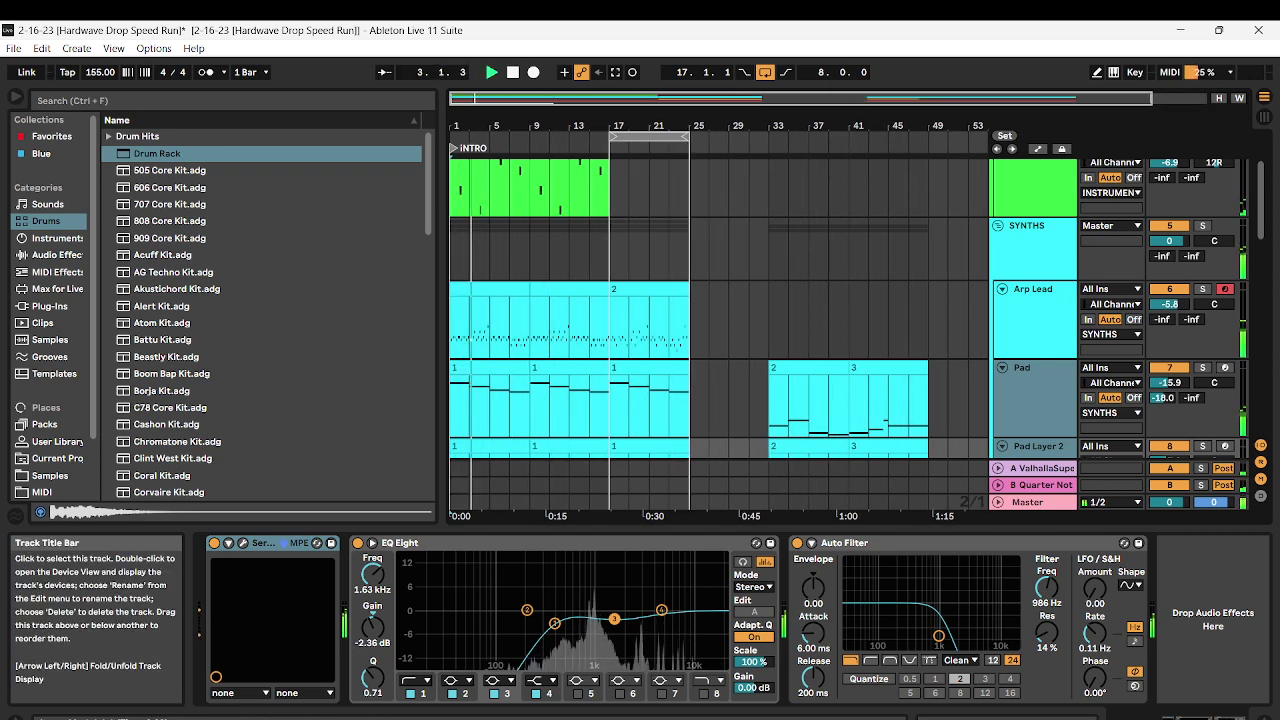
pyautogui.scroll(-1, 1035, 320)
pyautogui.doubleClick(1035, 290)
pyautogui.rightClick(1046, 588)
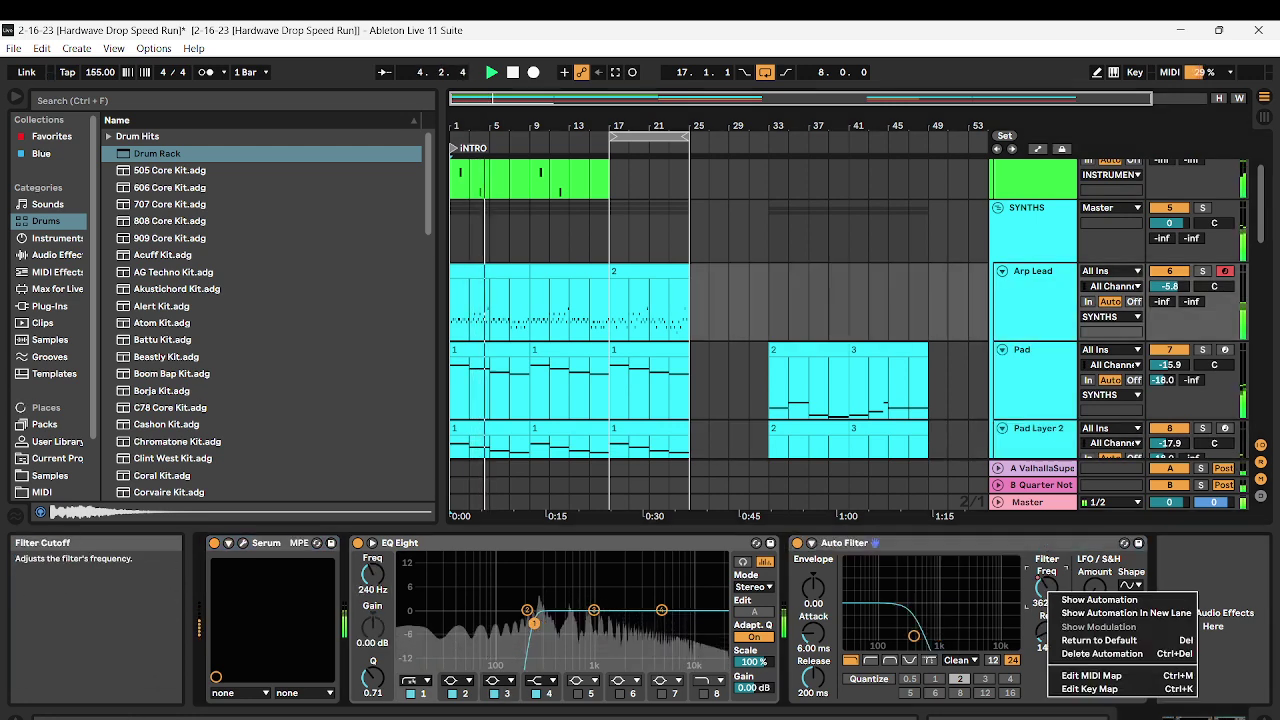
pyautogui.click(1100, 600)
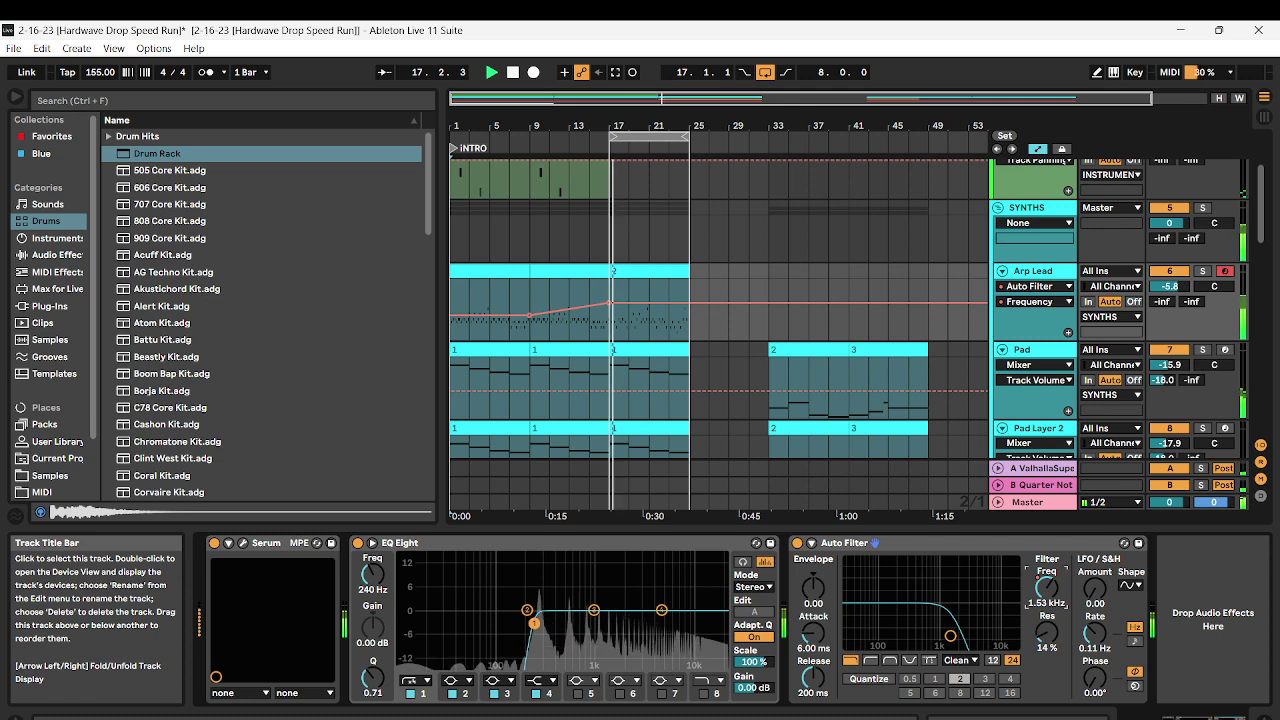
# Add a locator named Build at bar 17
pyautogui.scroll(-10, 1035, 300)
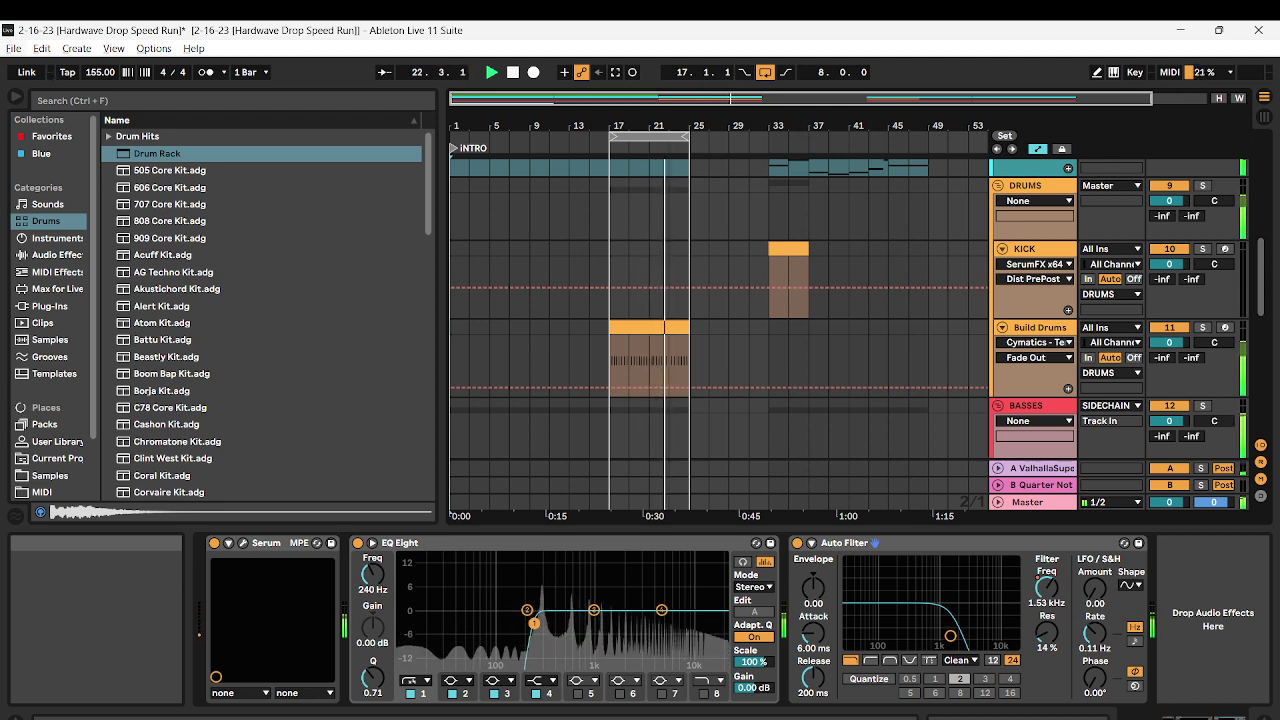
pyautogui.rightClick(531, 148)
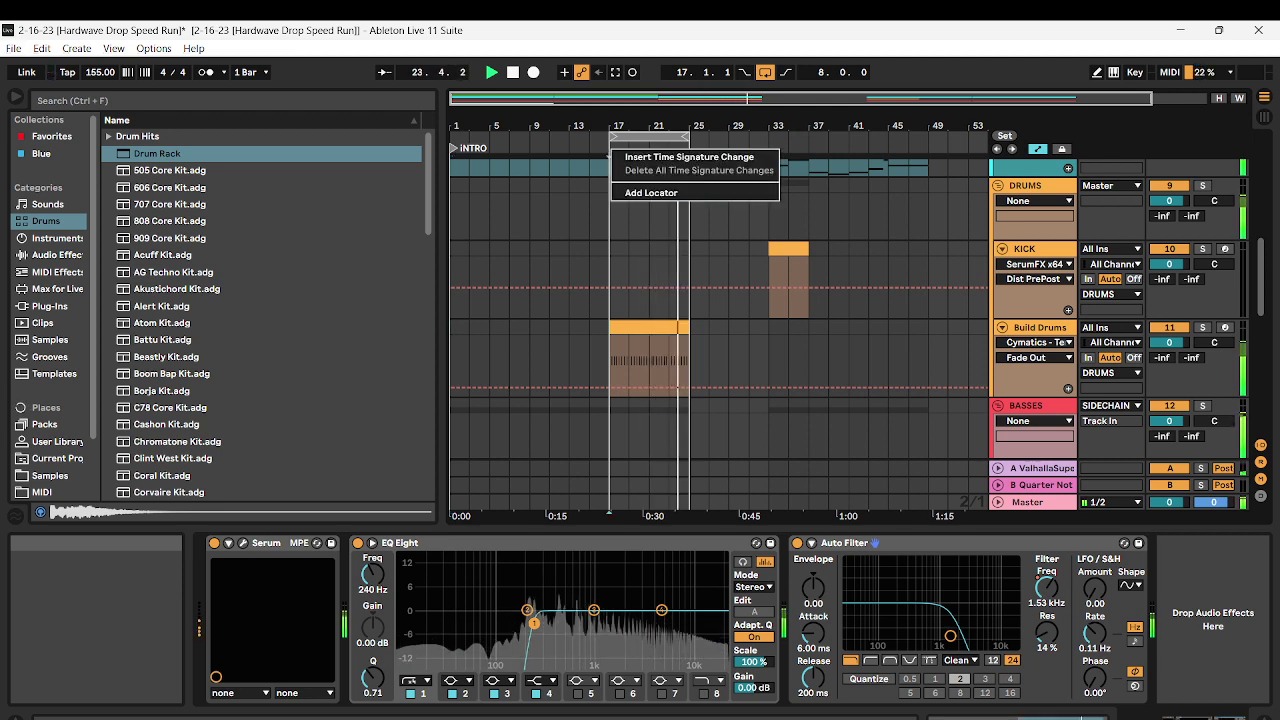
pyautogui.click(575, 194)
pyautogui.write('Build')
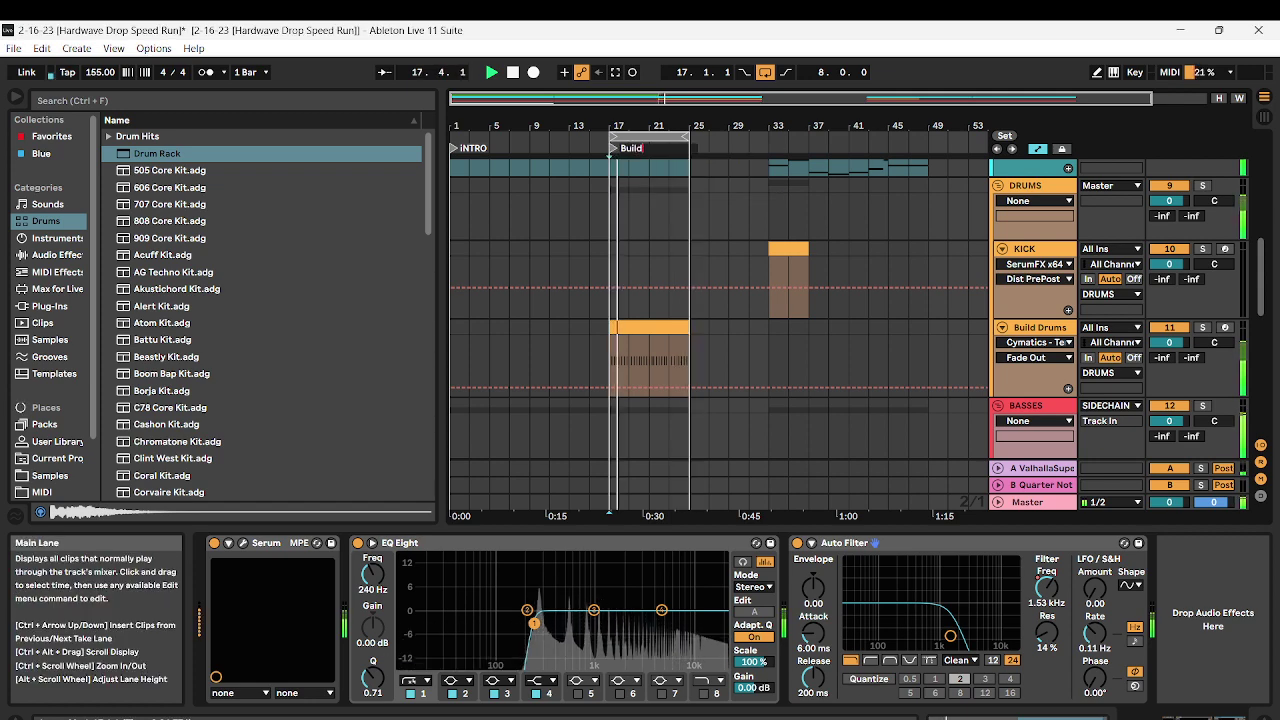
pyautogui.press('Return')
# Duplicate the Arp Lead track in the SYNTHS group
pyautogui.scroll(6, 720, 330)
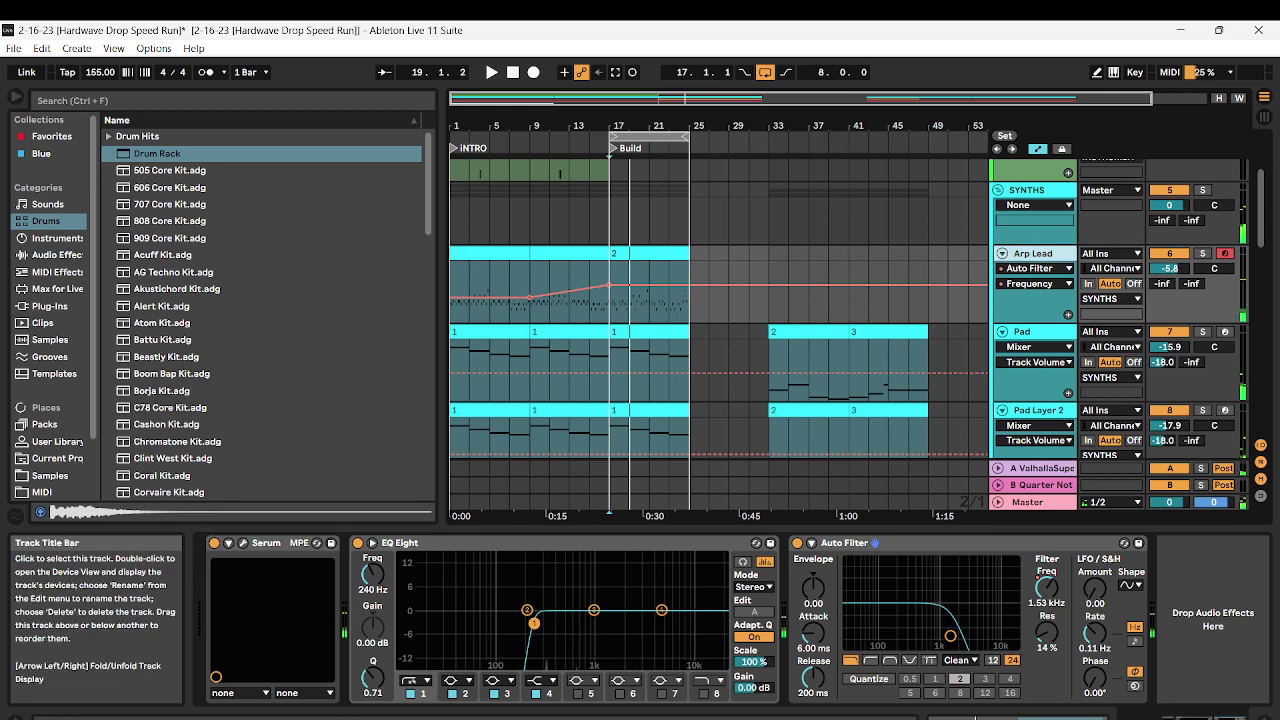
pyautogui.rightClick(1057, 253)
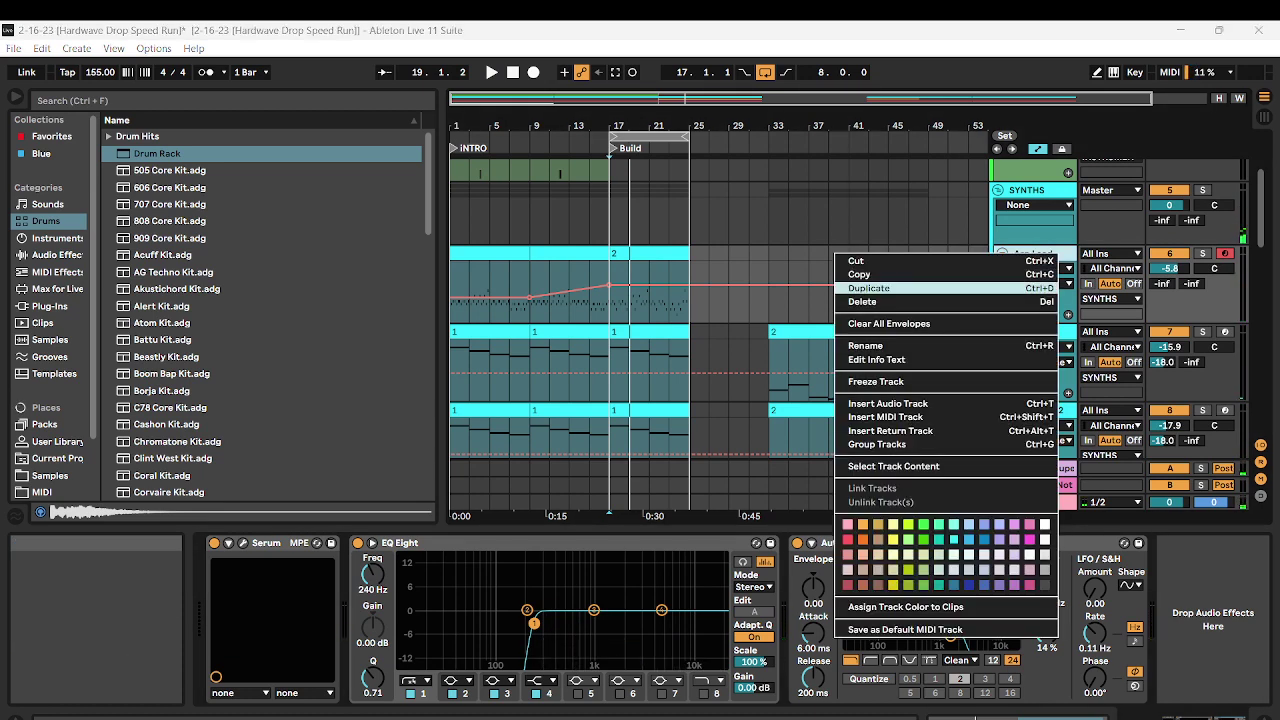
pyautogui.click(1030, 288)
# Rename the duplicated Arp Lead track Lead Layer and the original one Saw Arp
pyautogui.rightClick(1040, 334)
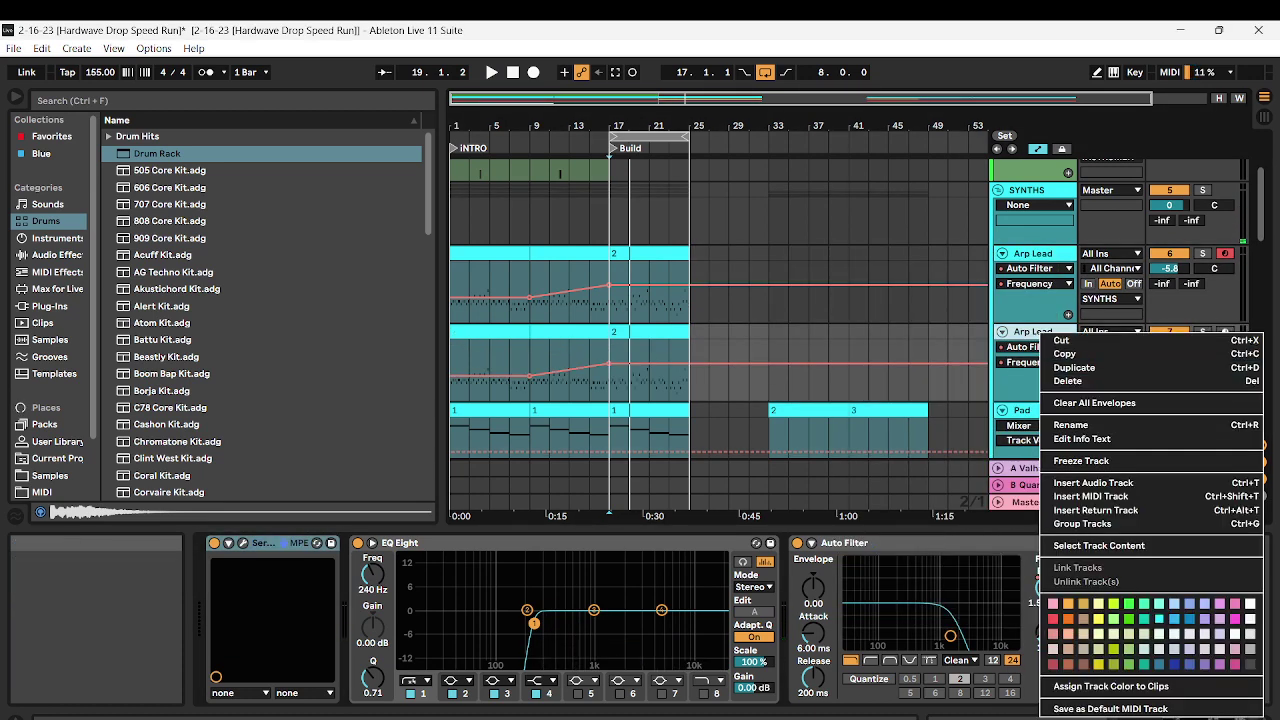
pyautogui.click(1070, 425)
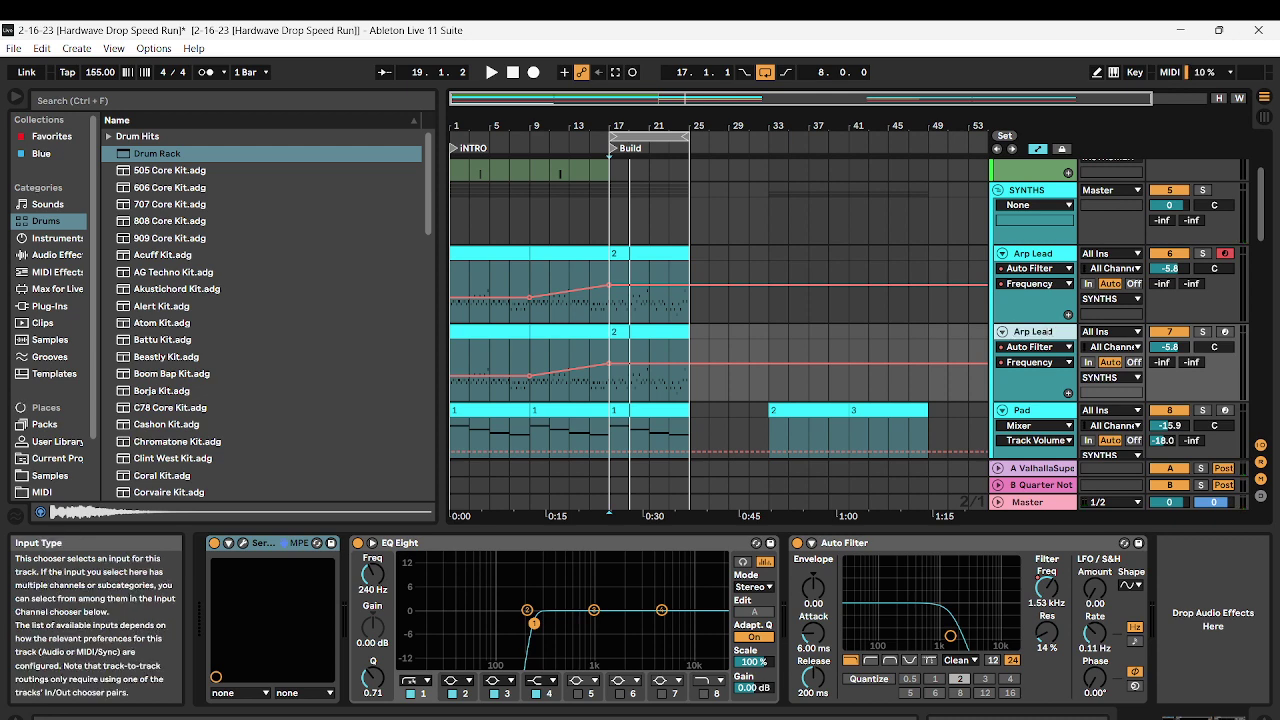
pyautogui.press('BackSpace')
pyautogui.press('BackSpace')
pyautogui.press('BackSpace')
pyautogui.press('BackSpace')
pyautogui.rightClick(1037, 254)
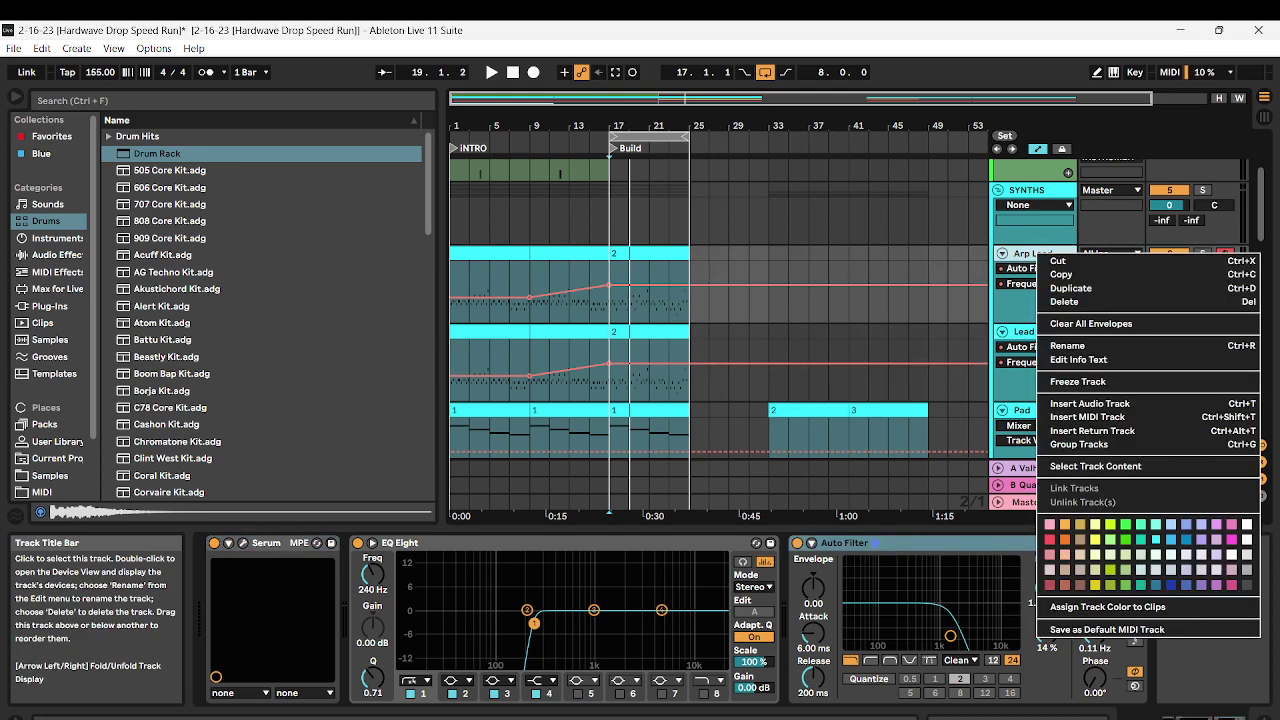
pyautogui.click(1062, 345)
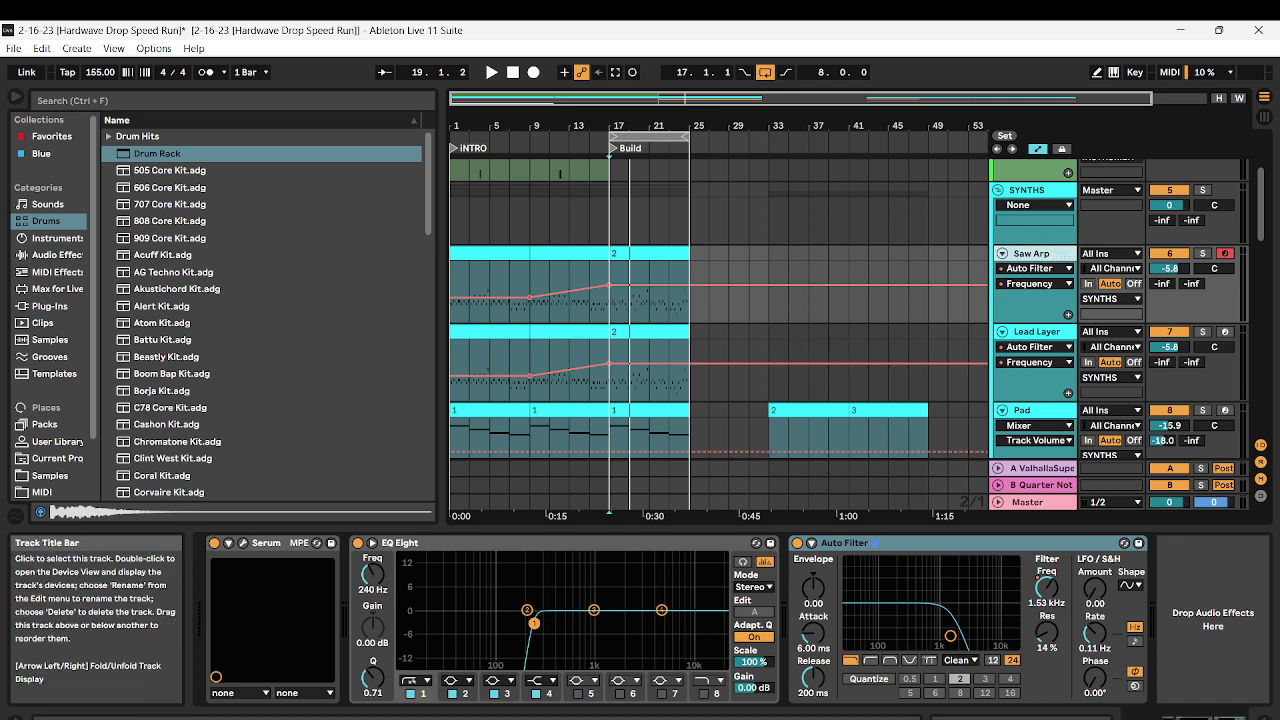
# Open Serum on the Lead Layer track, then solo the SYNTHS group and play the build loop
pyautogui.click(1040, 332)
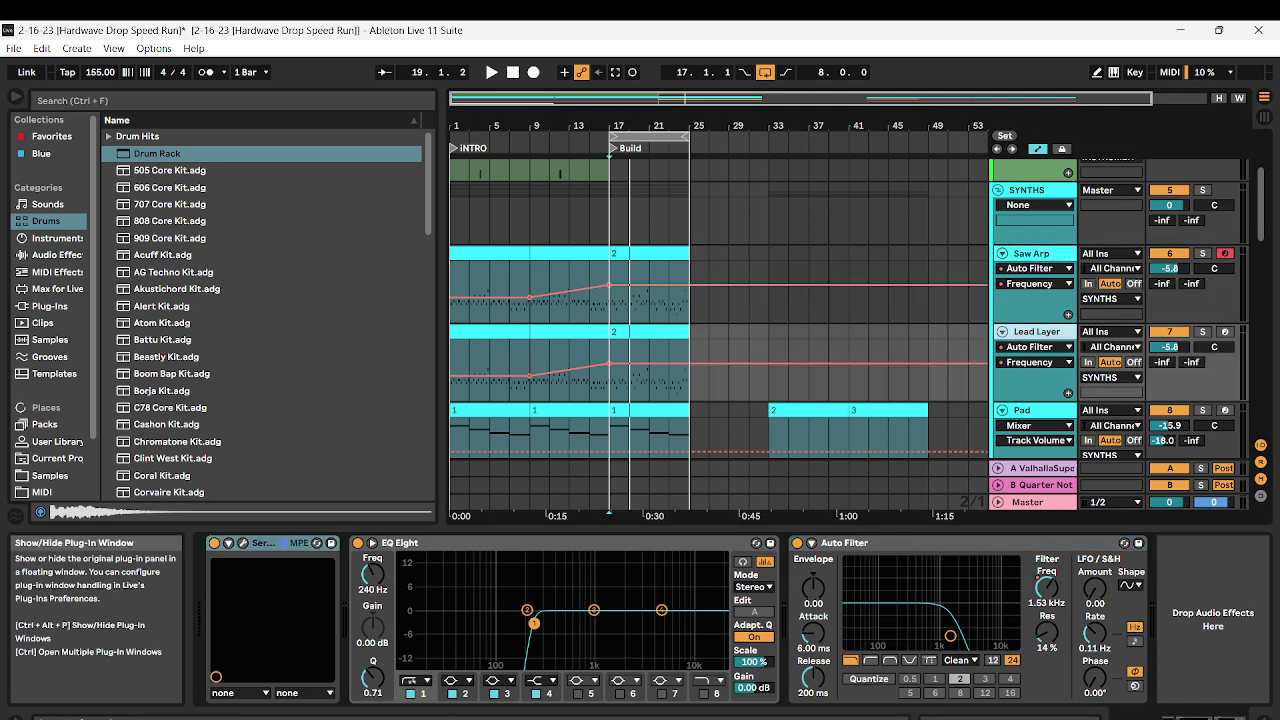
pyautogui.click(242, 543)
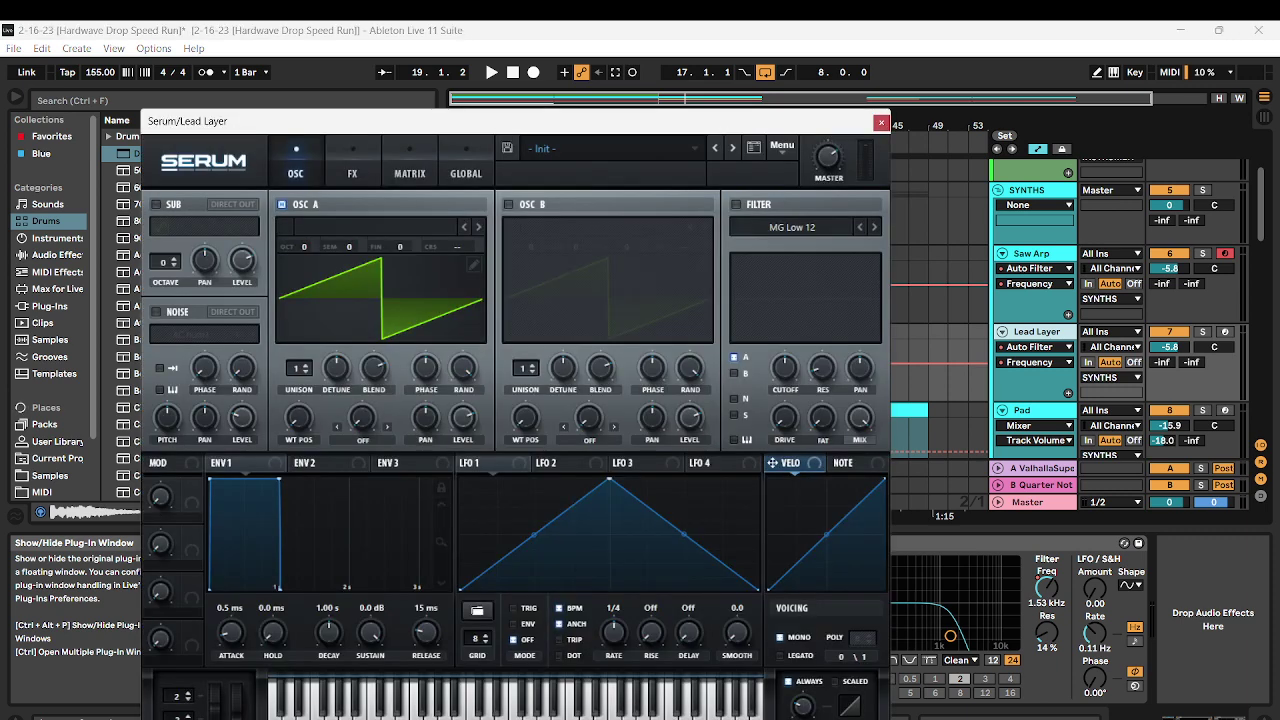
pyautogui.moveTo(440, 121); pyautogui.dragTo(452, 183)
pyautogui.click(1203, 190)
pyautogui.press('space')
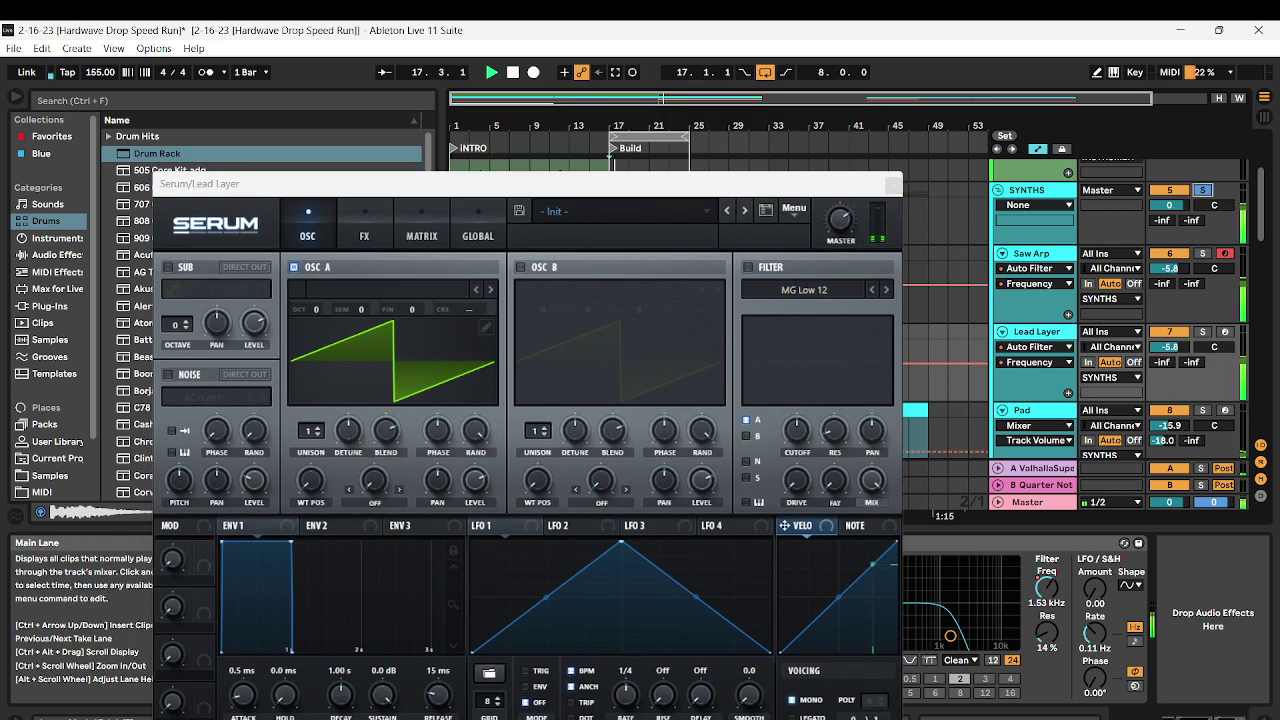
pyautogui.moveTo(740, 184); pyautogui.dragTo(750, 171)
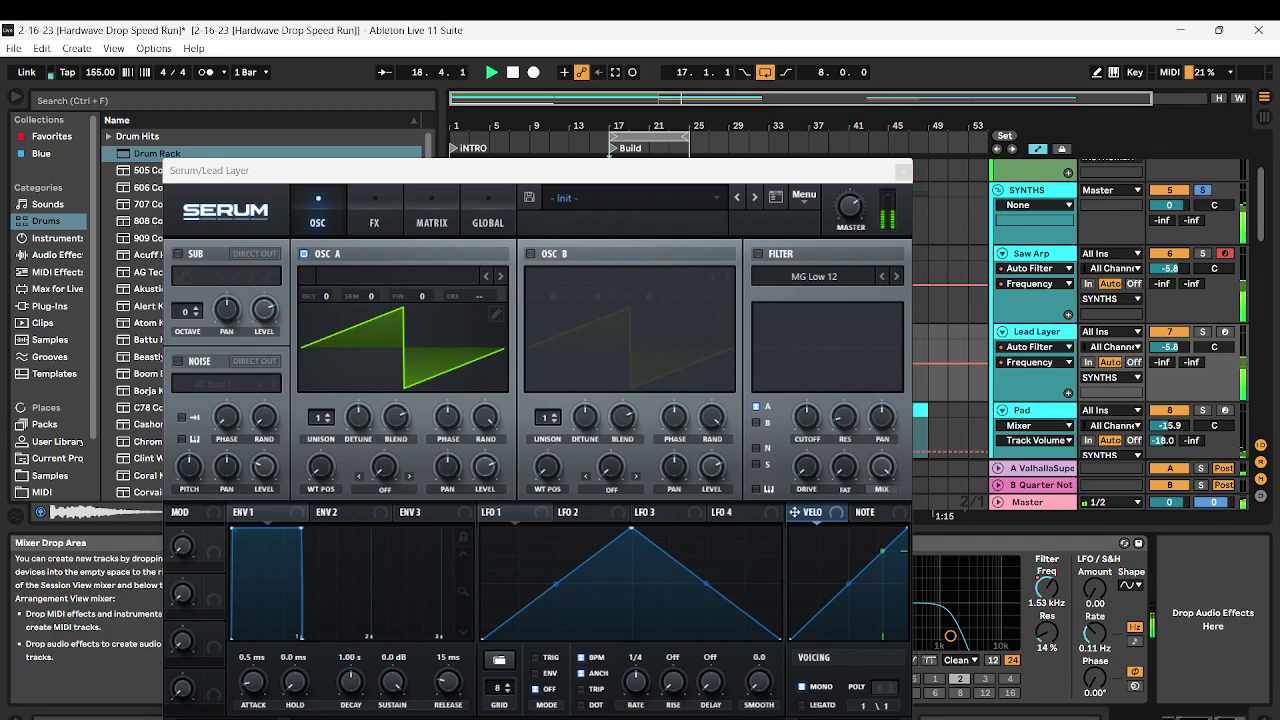
# Load the Nu.WAV LEAD preset from the Redex Patches user folder into the Lead Layer's Serum
pyautogui.click(632, 198)
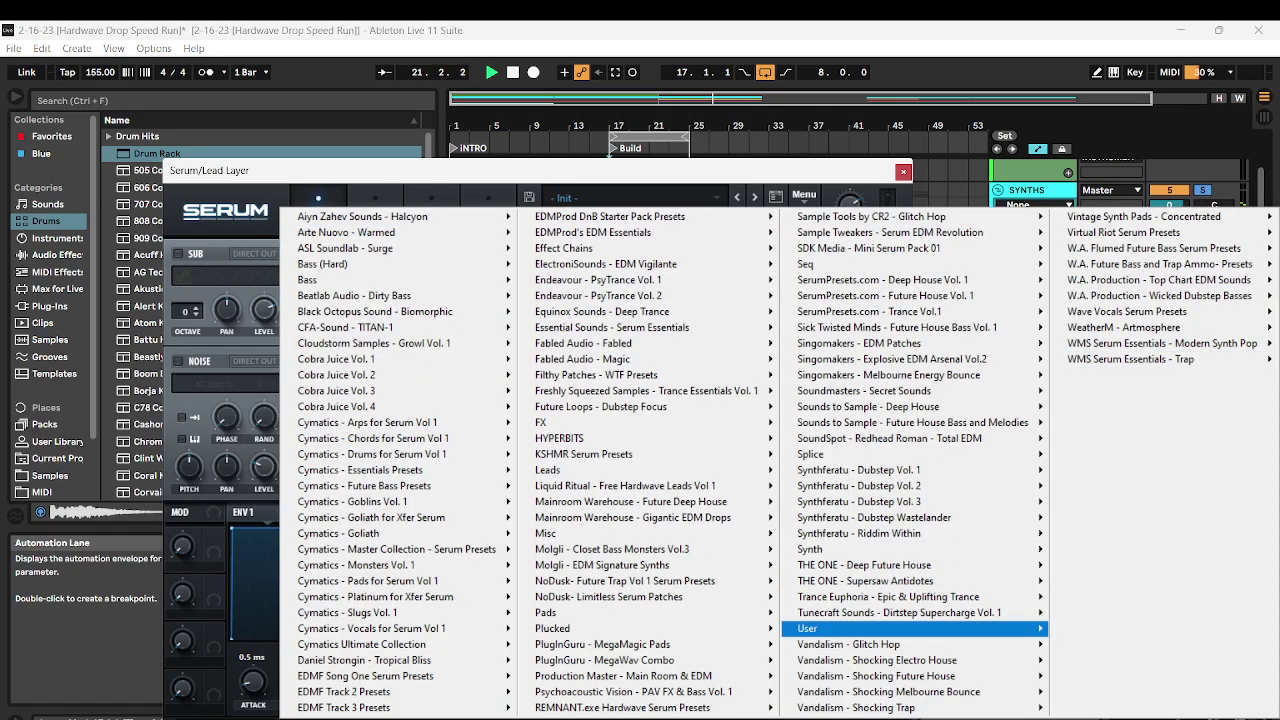
pyautogui.moveTo(807, 628)
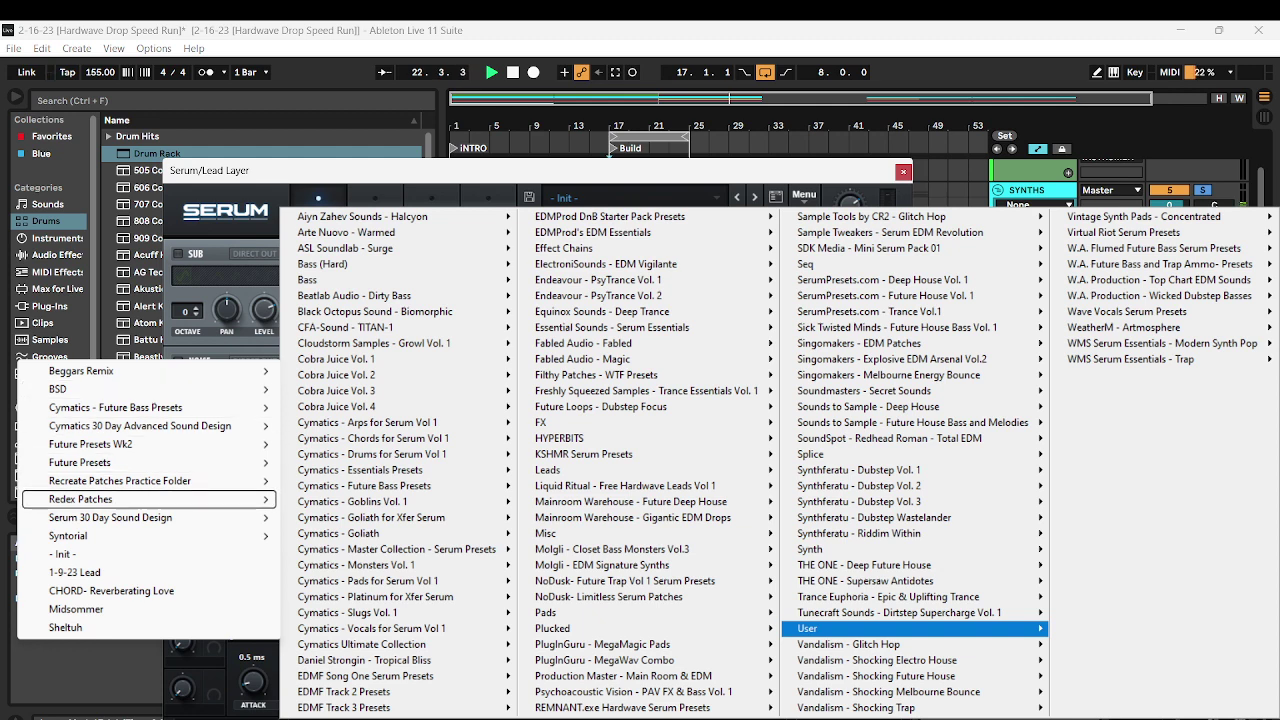
pyautogui.moveTo(80, 499)
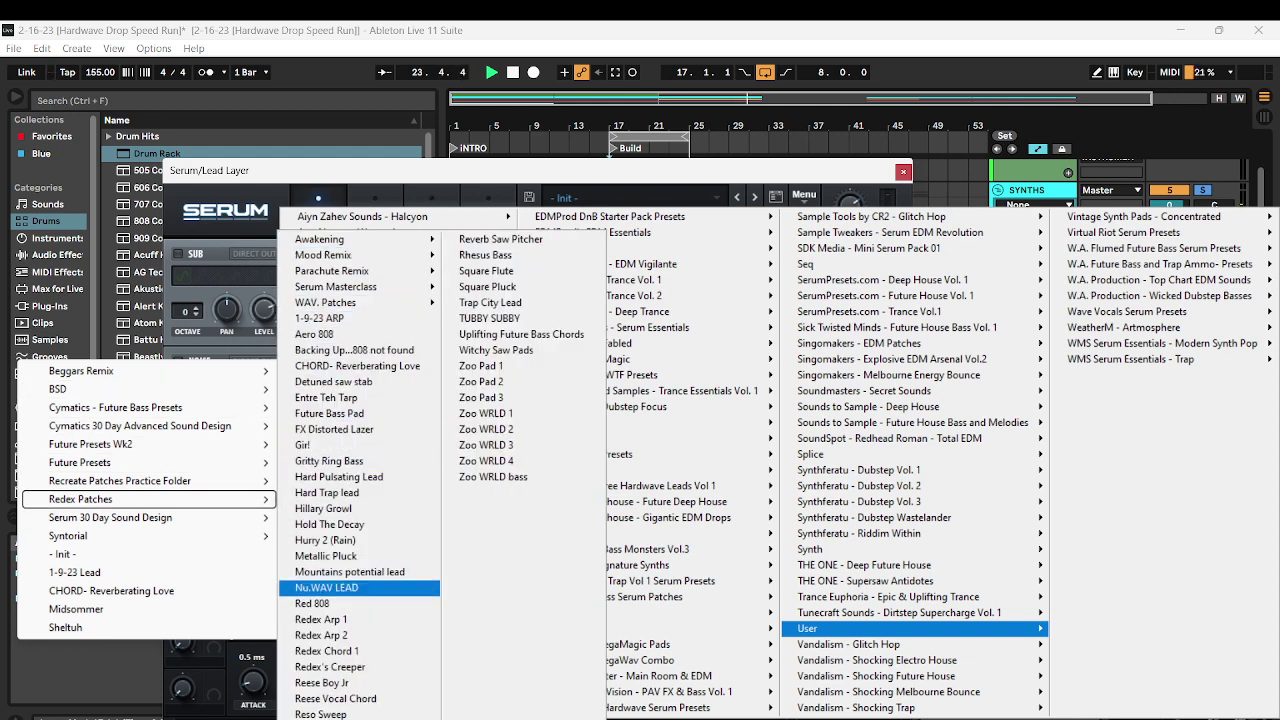
pyautogui.click(326, 587)
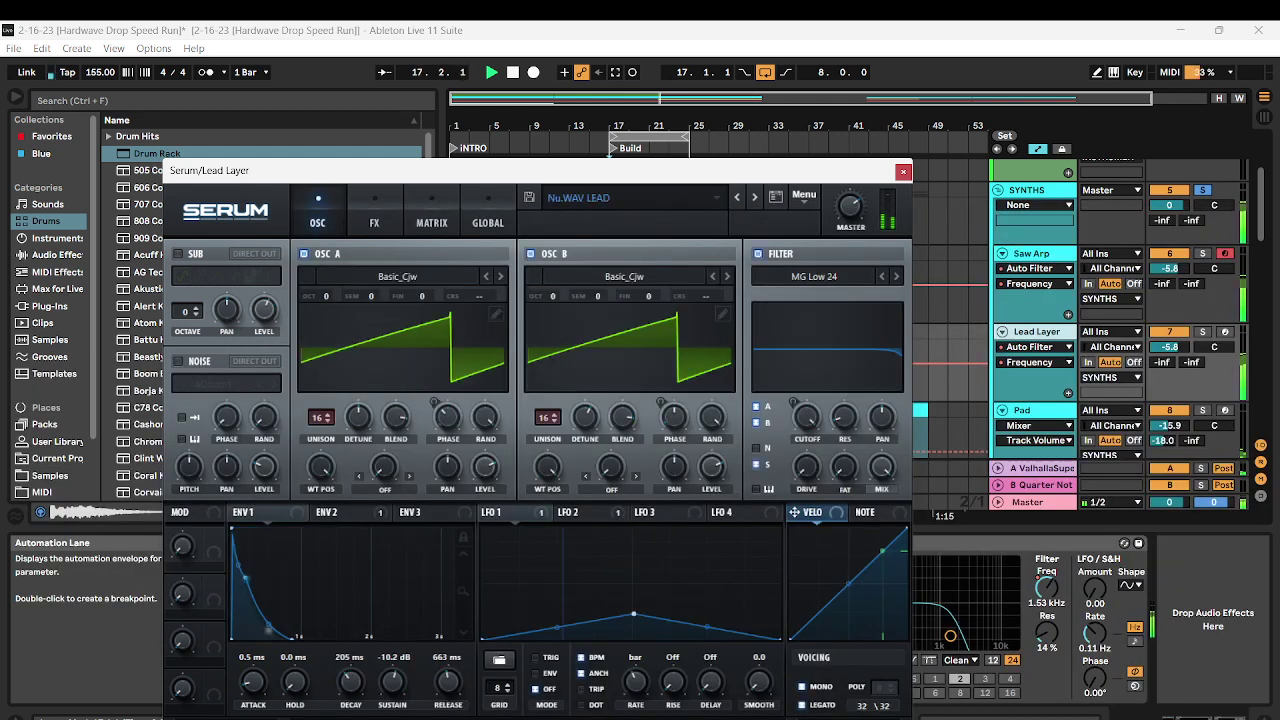
pyautogui.moveTo(440, 171); pyautogui.dragTo(521, 177)
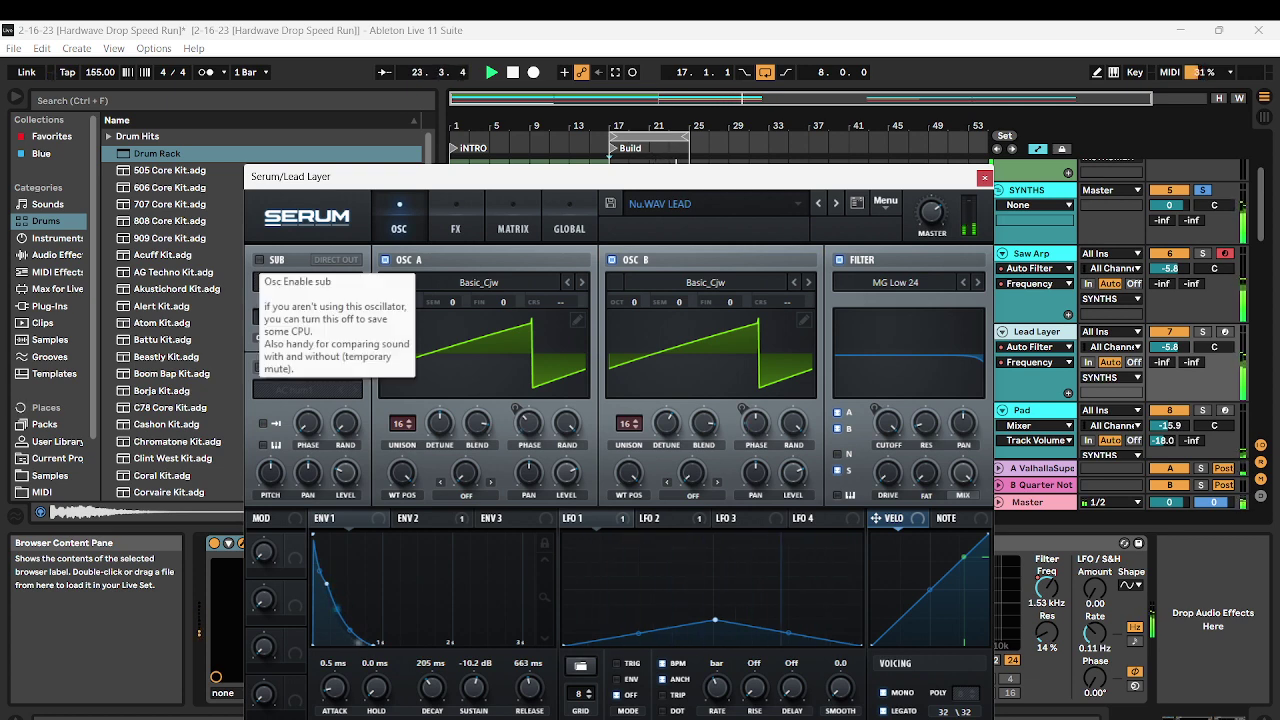
# Enable Serum's sub oscillator at octave 1 and raise the wavetable position of oscillator A
pyautogui.click(260, 259)
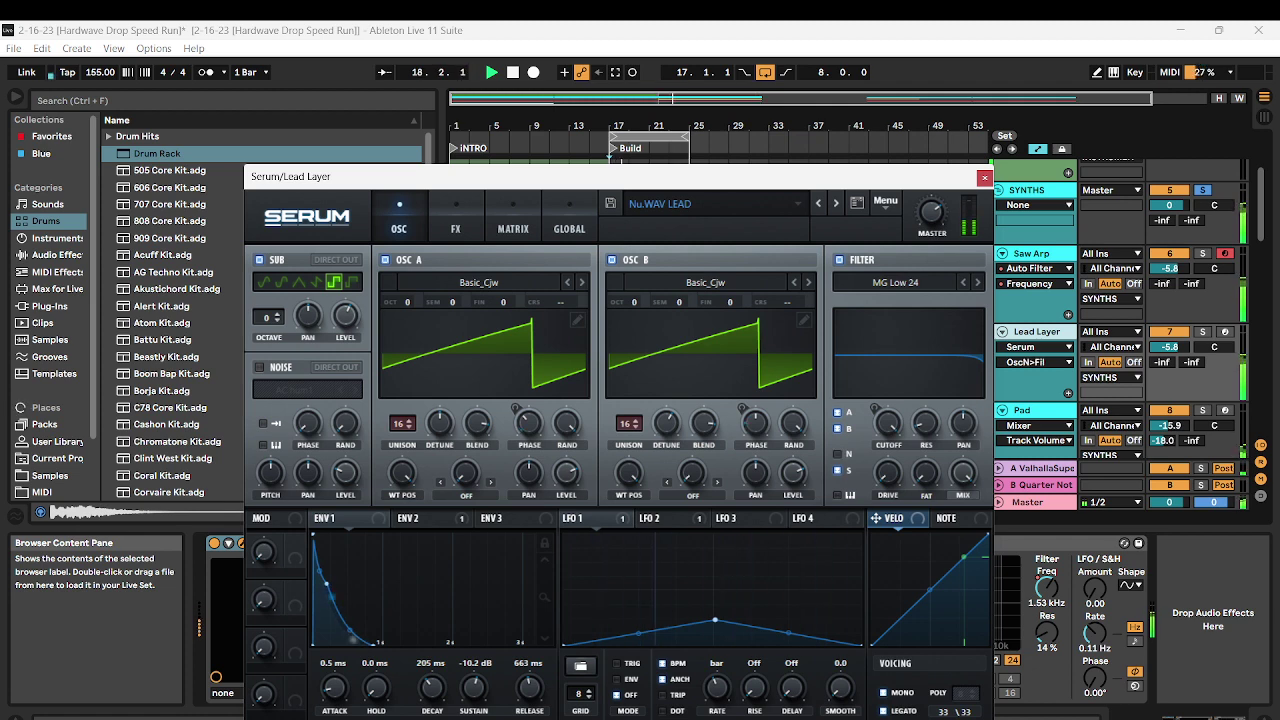
pyautogui.click(345, 316)
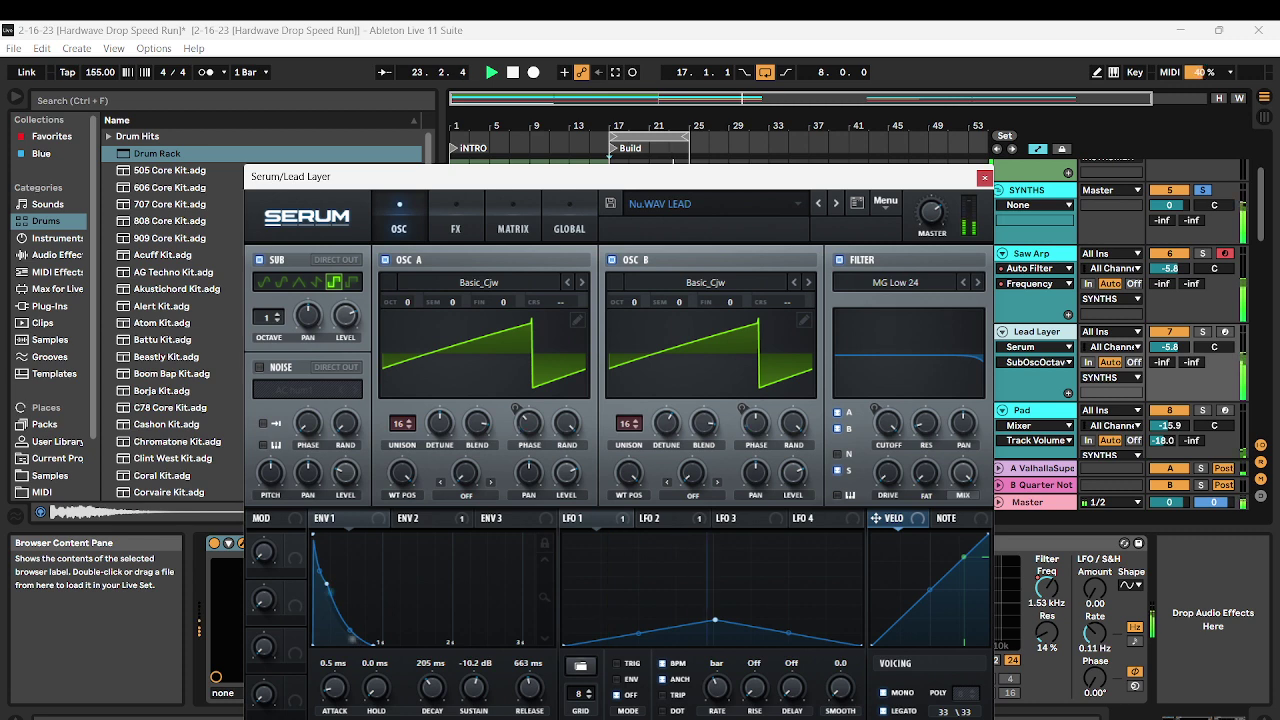
pyautogui.moveTo(345, 316)
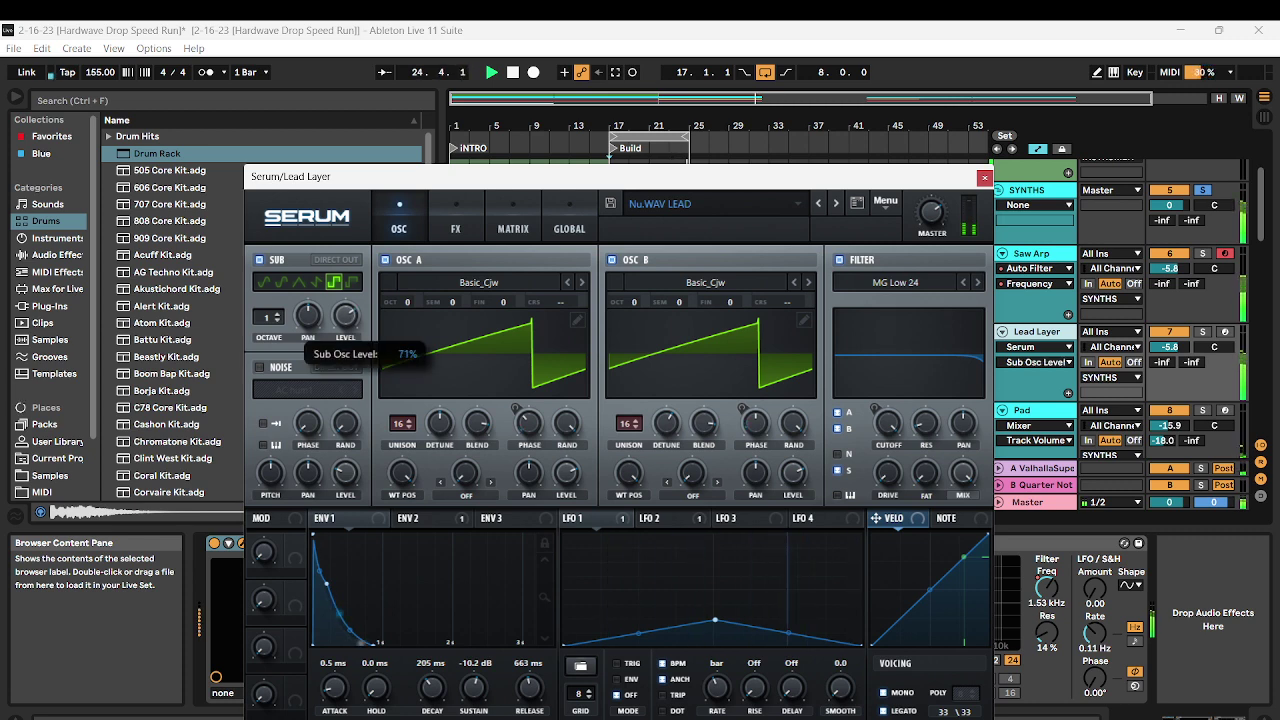
pyautogui.moveTo(402, 473); pyautogui.dragTo(402, 402)
# Add Zero-Square distortion to the Lead Layer's Serum effects, with its filter set to Pre at about 2637 Hz and bandwidth 1.8
pyautogui.click(456, 228)
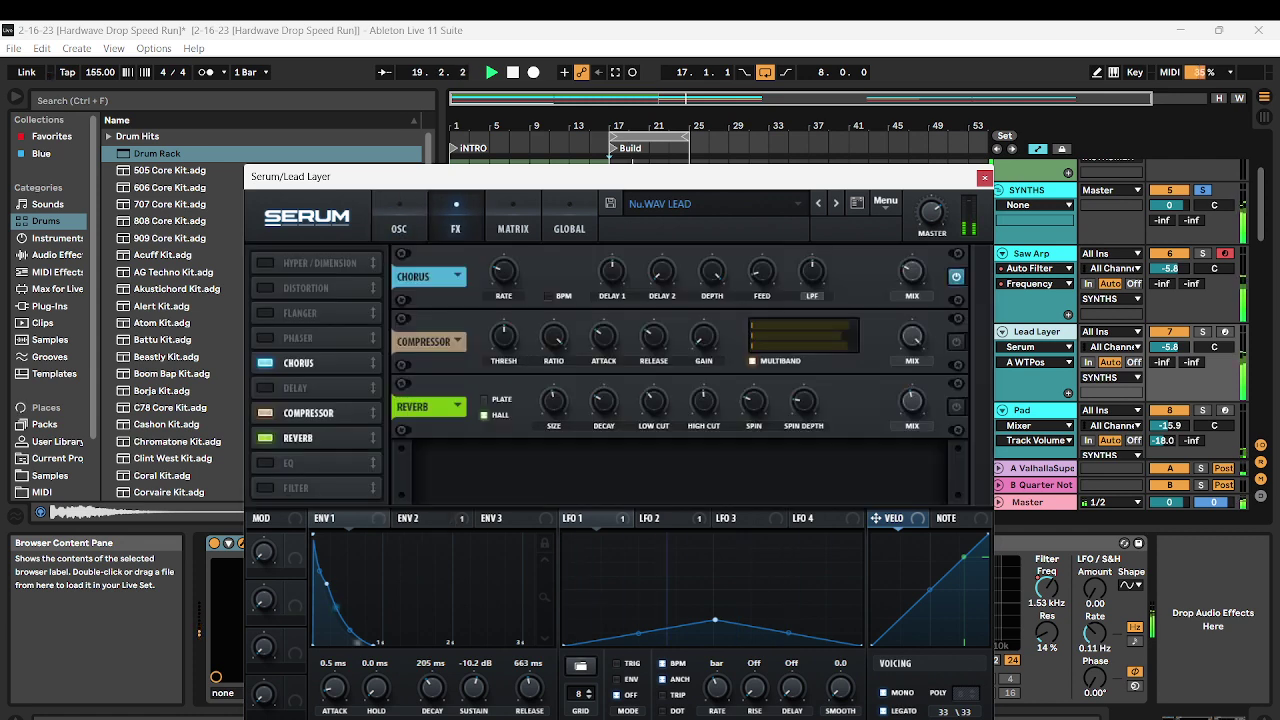
pyautogui.click(265, 288)
pyautogui.click(522, 277)
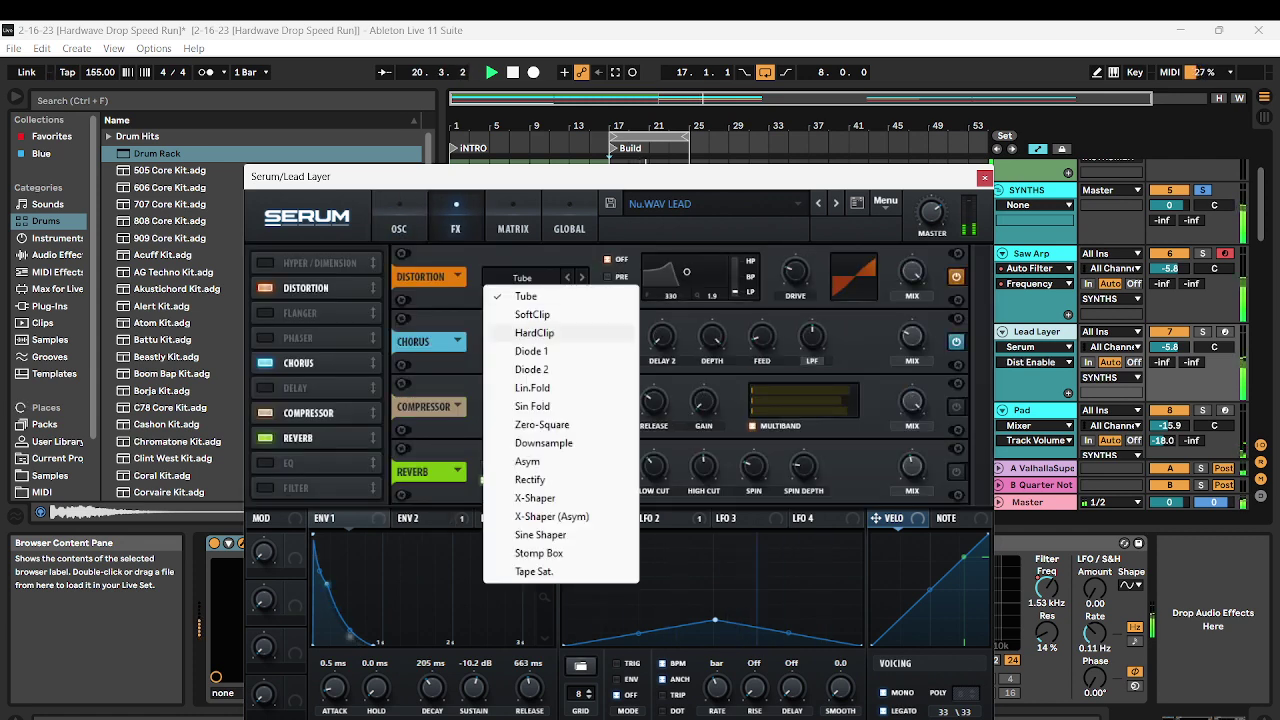
pyautogui.click(542, 425)
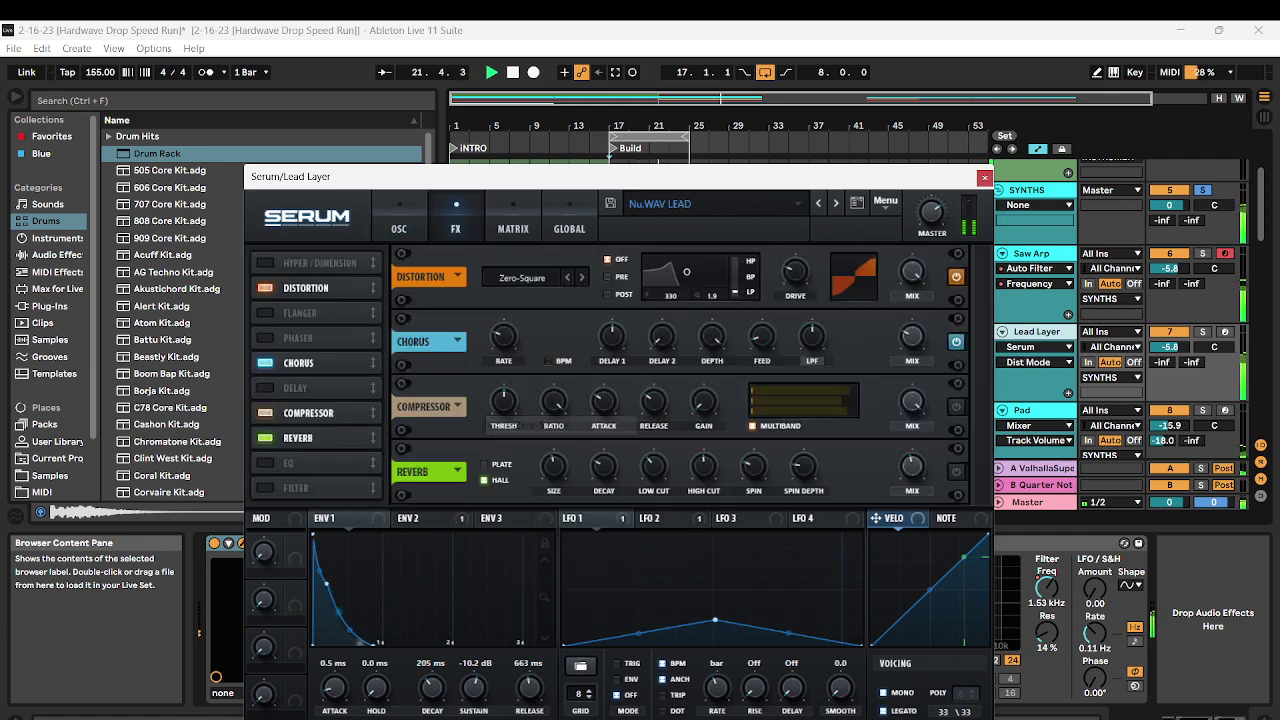
pyautogui.click(399, 228)
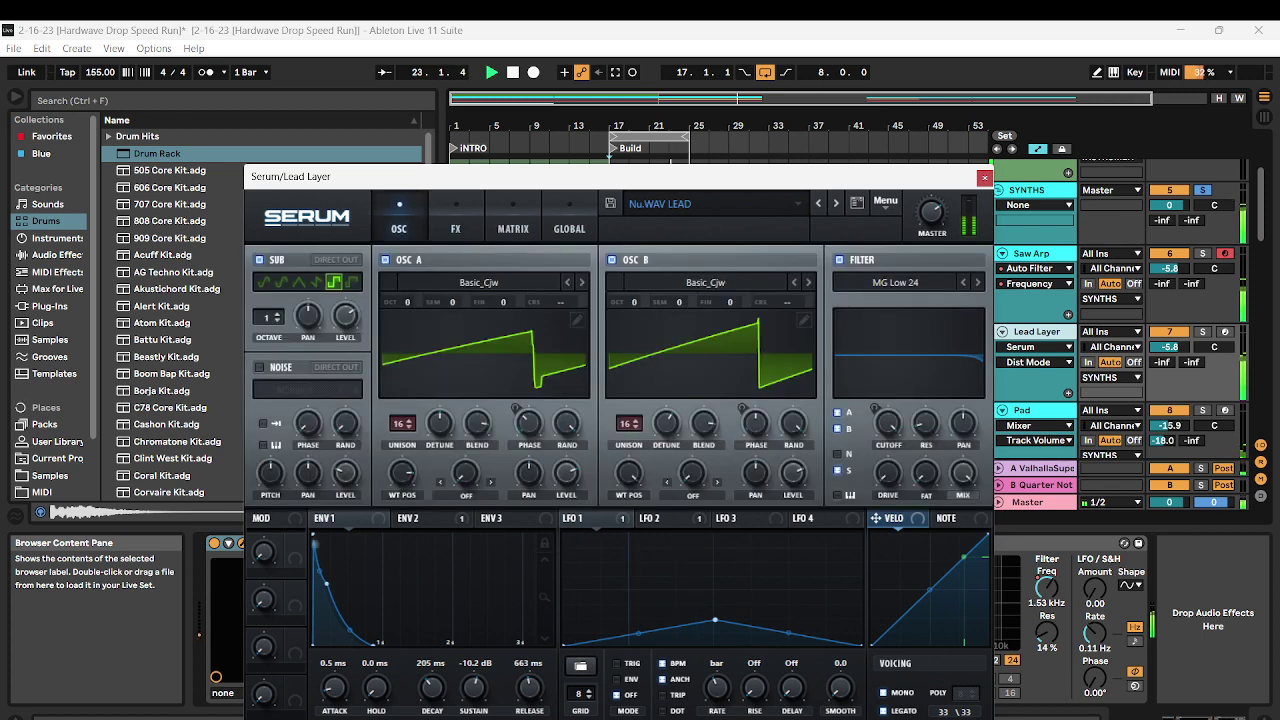
pyautogui.click(455, 220)
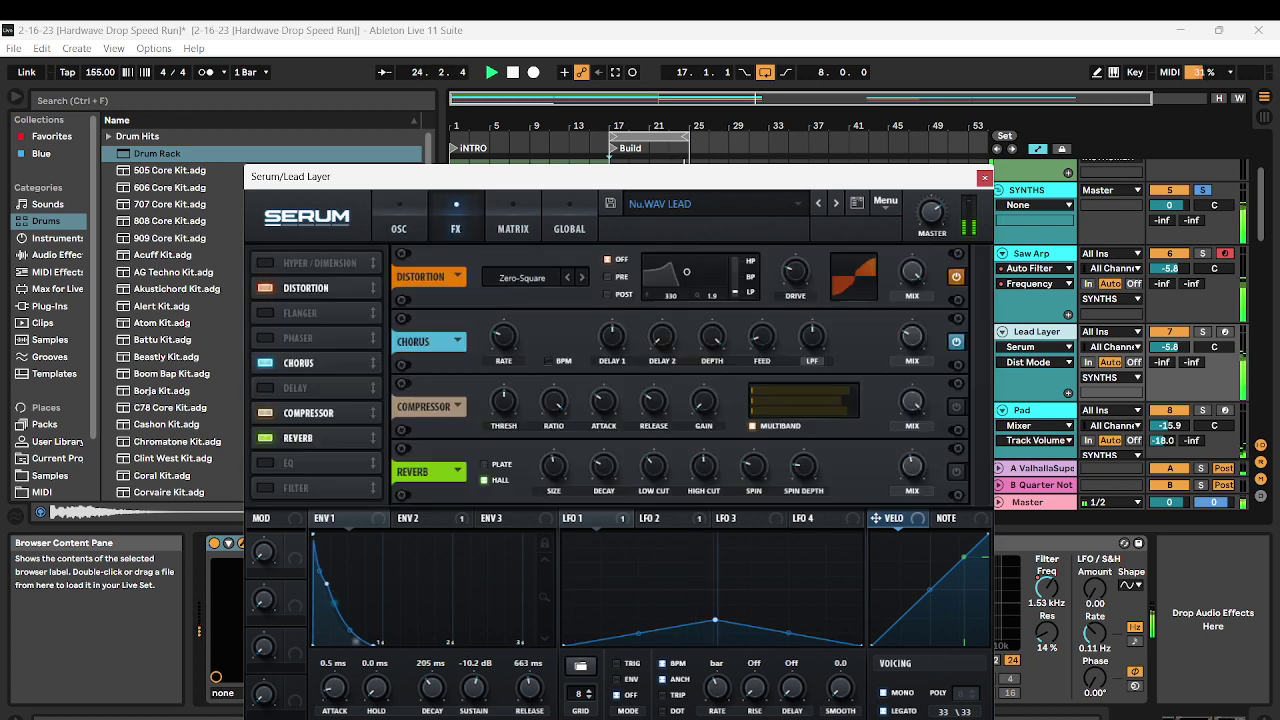
pyautogui.click(606, 276)
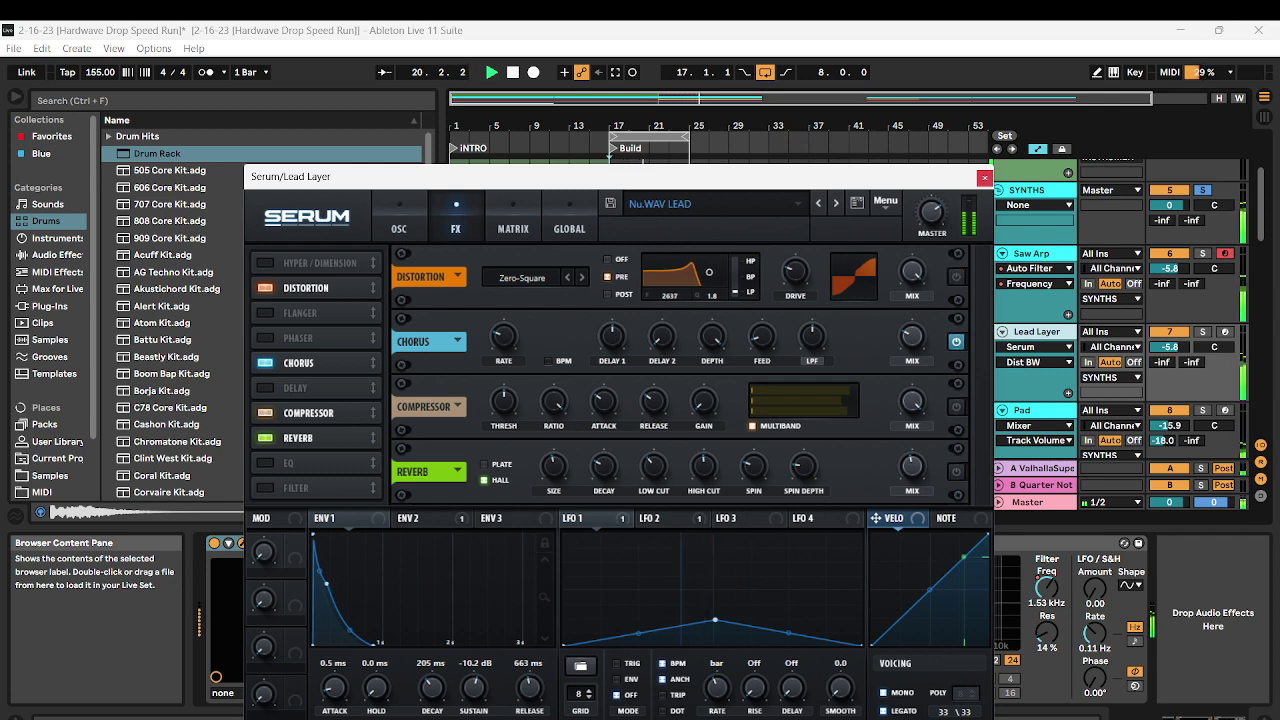
pyautogui.click(985, 178)
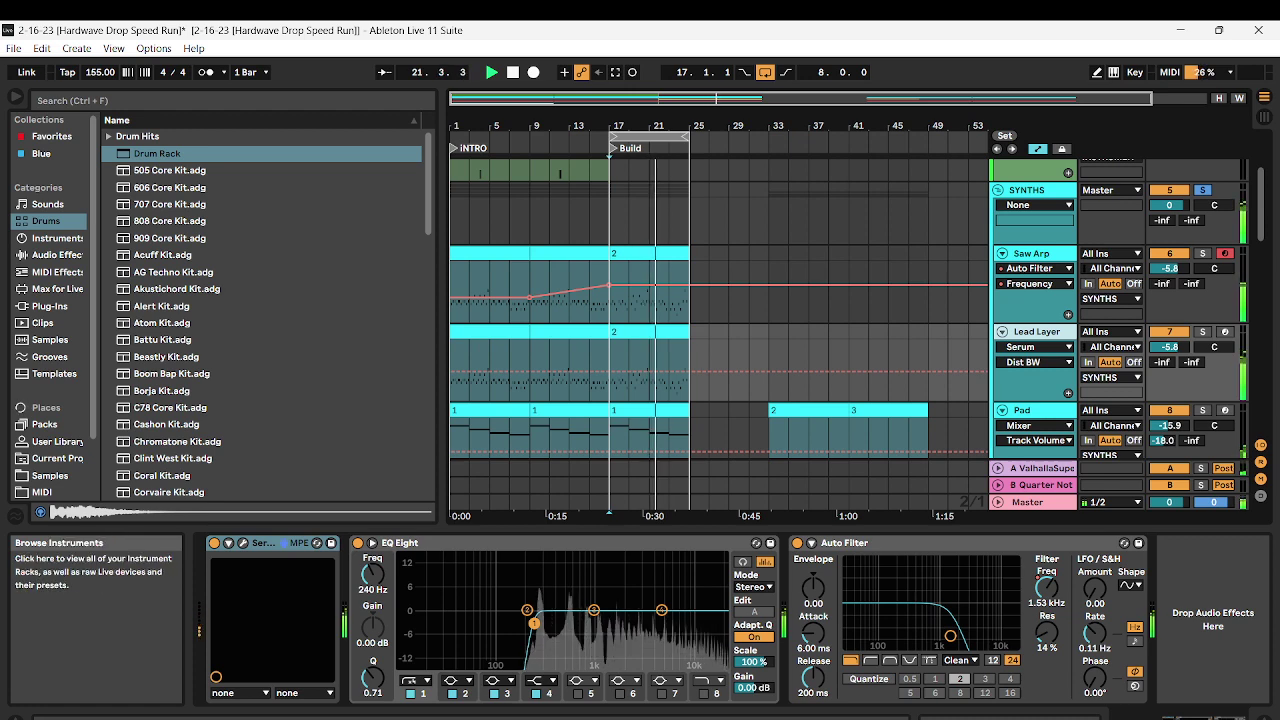
# Insert an Overdrive between EQ Eight and Auto Filter on the Lead Layer track and set its filter bandwidth to 1.03
pyautogui.click(56, 255)
pyautogui.click(130, 101)
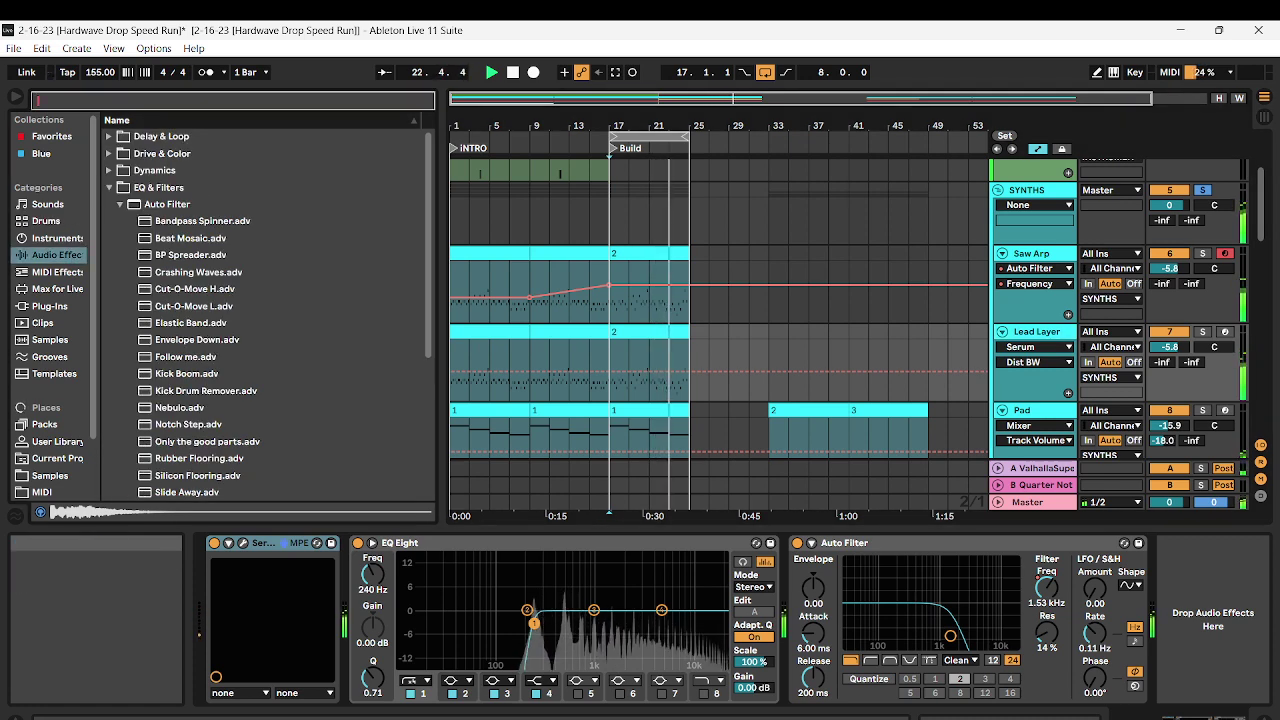
pyautogui.write('Overd')
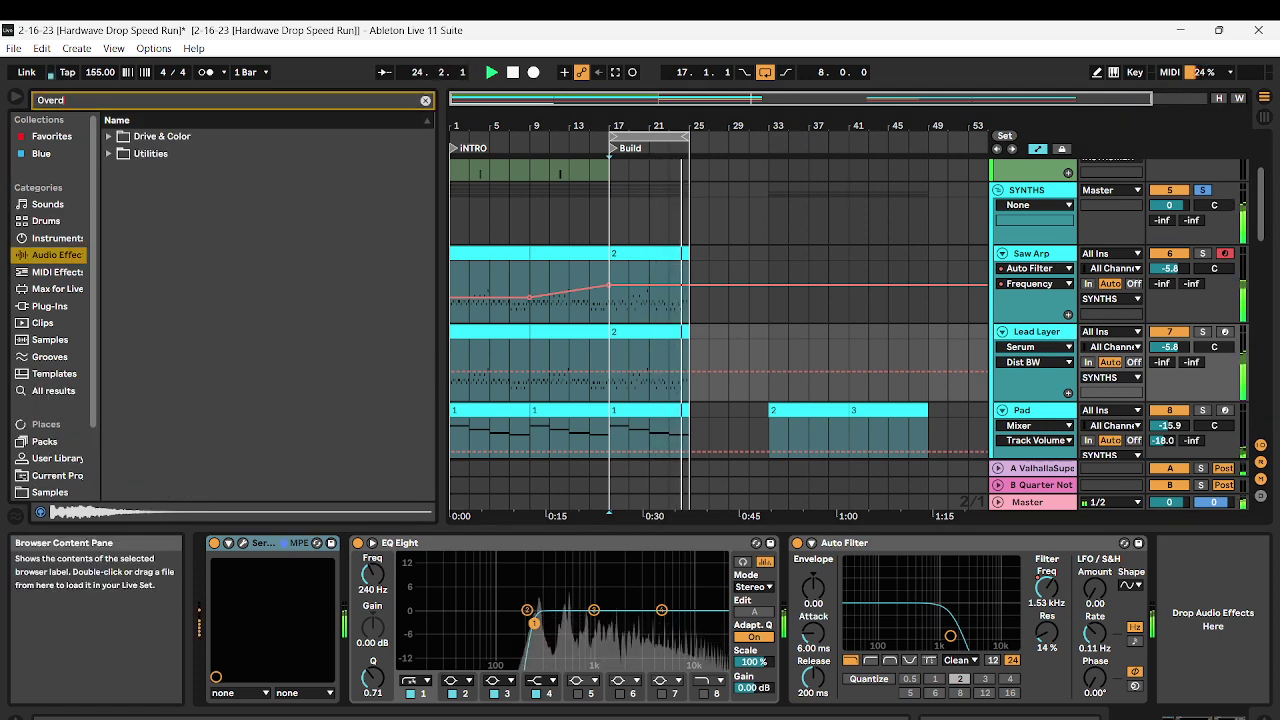
pyautogui.press('Down')
pyautogui.press('Right')
pyautogui.press('Down')
pyautogui.press('Right')
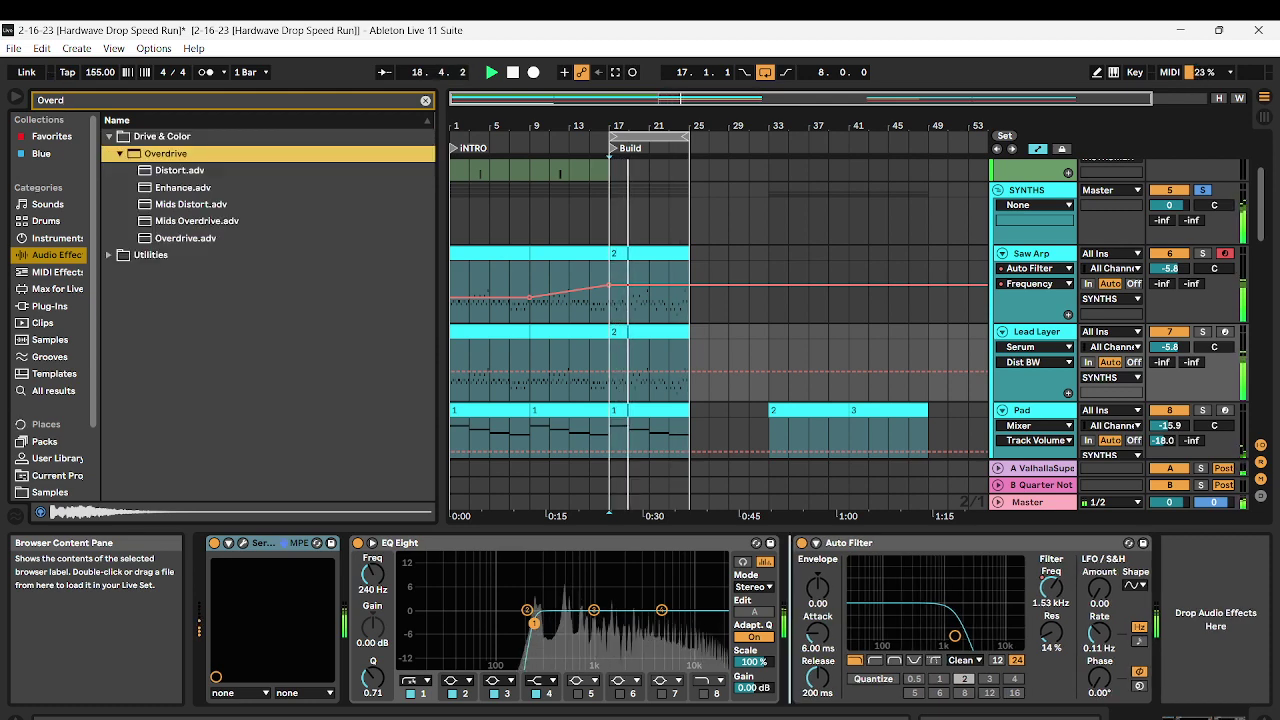
pyautogui.press('Return')
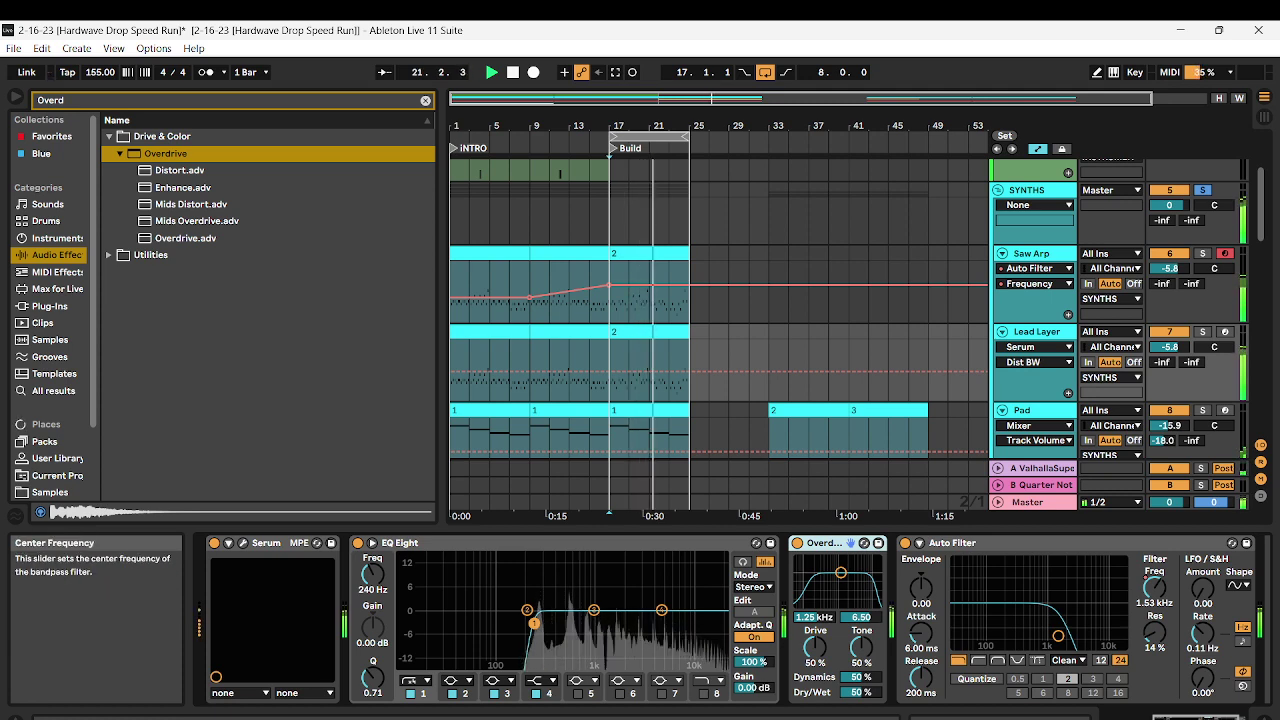
pyautogui.moveTo(860, 617); pyautogui.dragTo(860, 681)
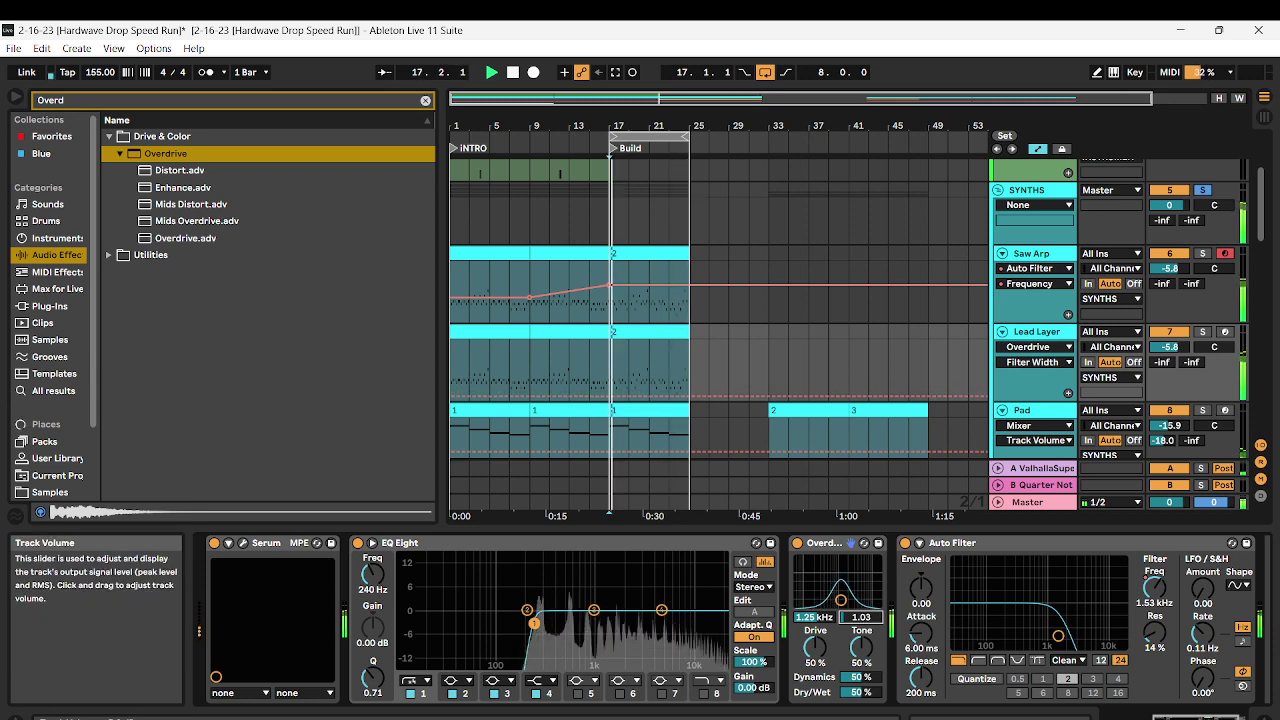
# Lower the Saw Arp track volume to -9.8 dB
pyautogui.moveTo(1169, 268); pyautogui.dragTo(1169, 281)
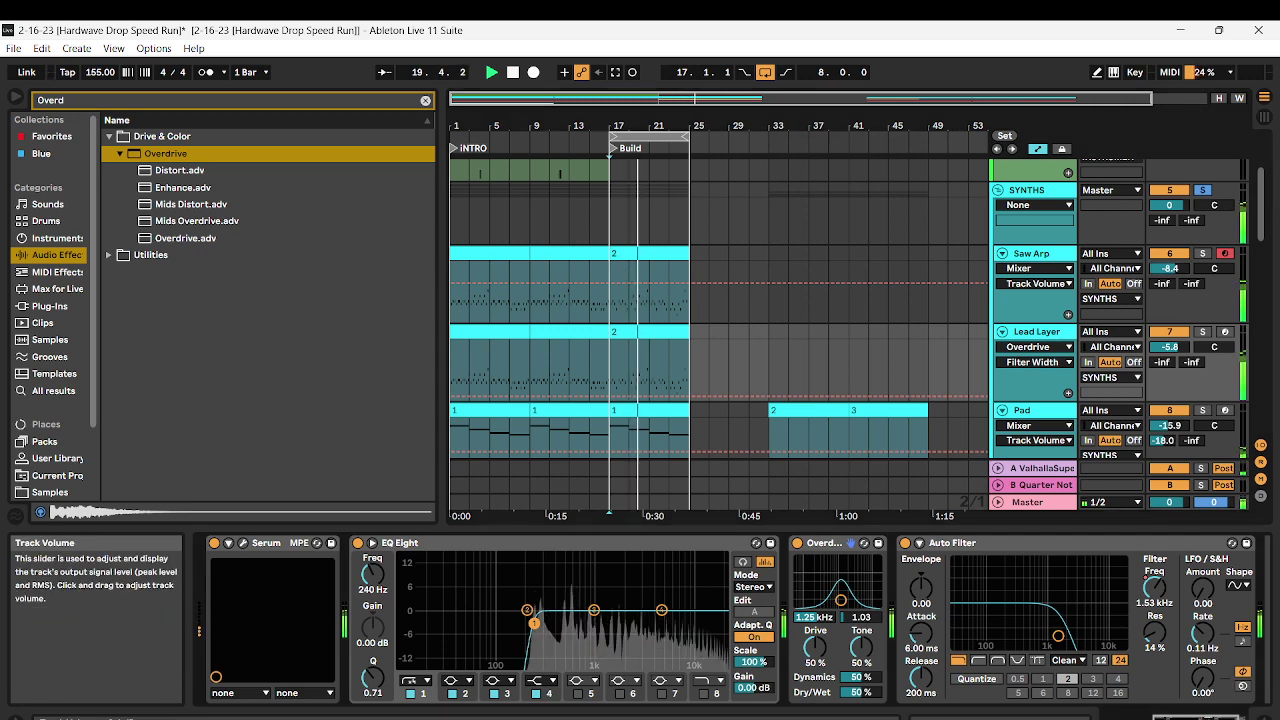
pyautogui.moveTo(1169, 268); pyautogui.dragTo(1169, 275)
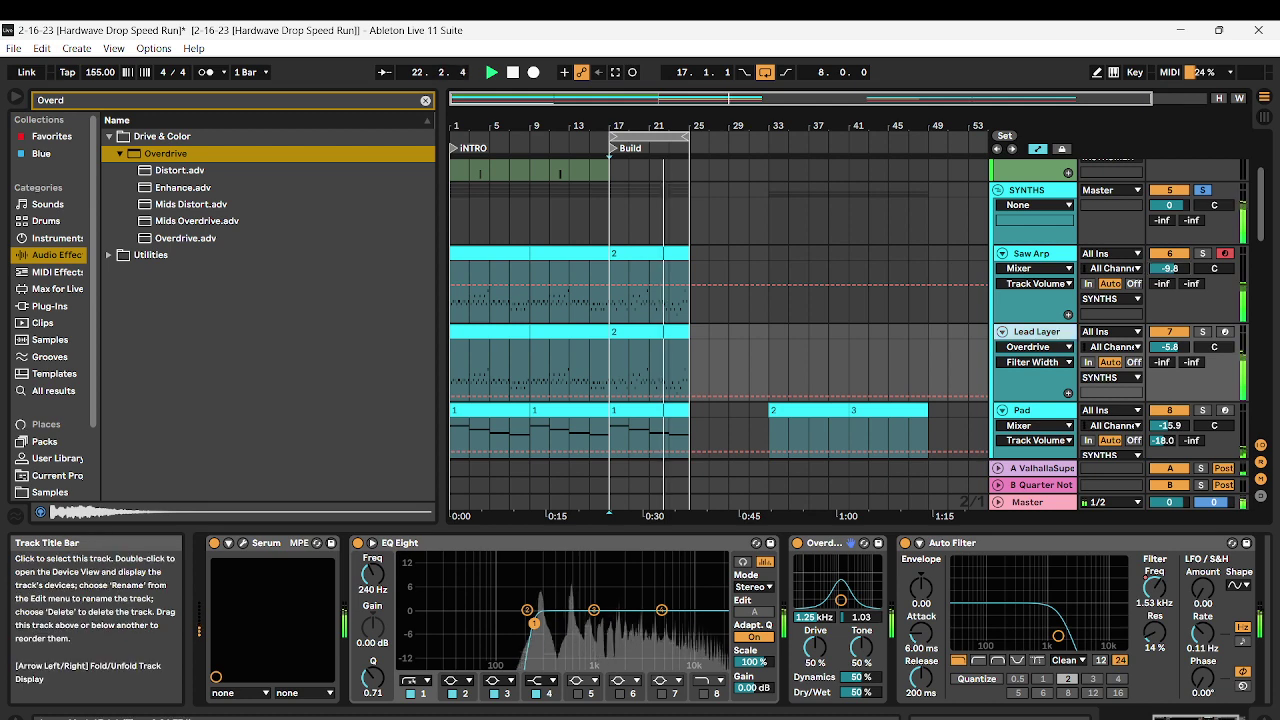
# Set the sub oscillator in the Lead Layer's Serum to octave -1
pyautogui.click(243, 543)
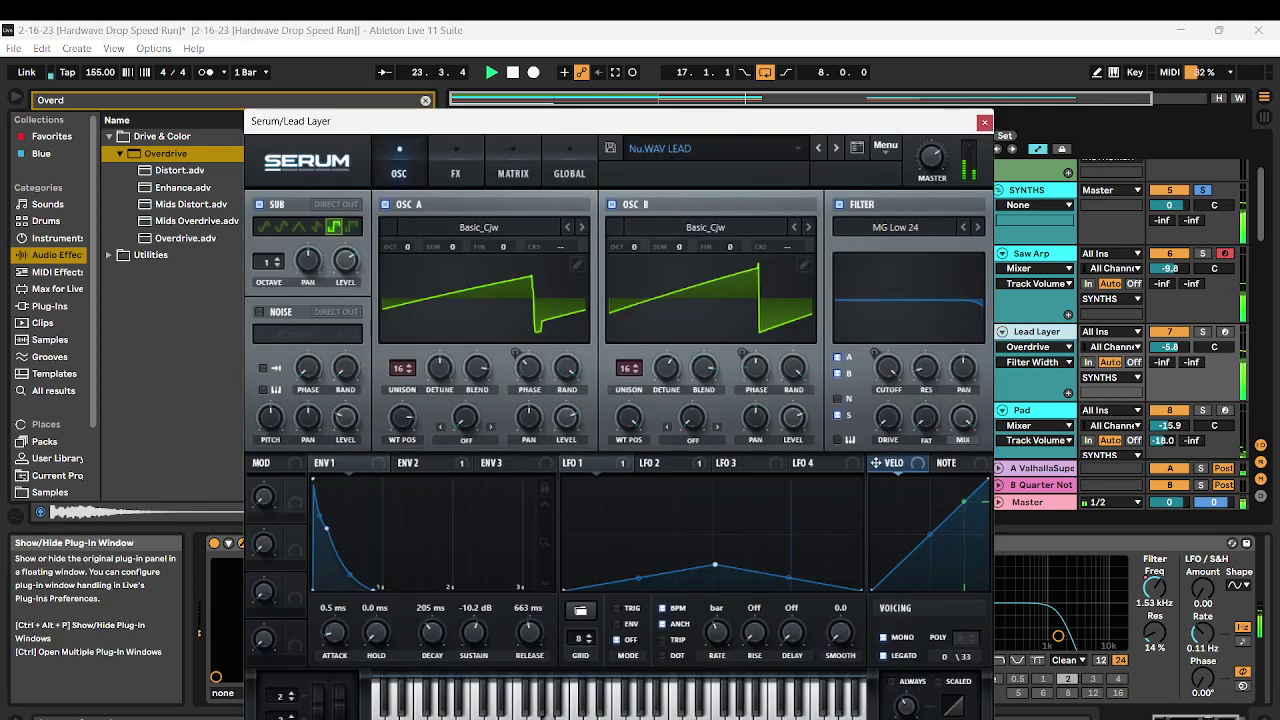
pyautogui.click(277, 265)
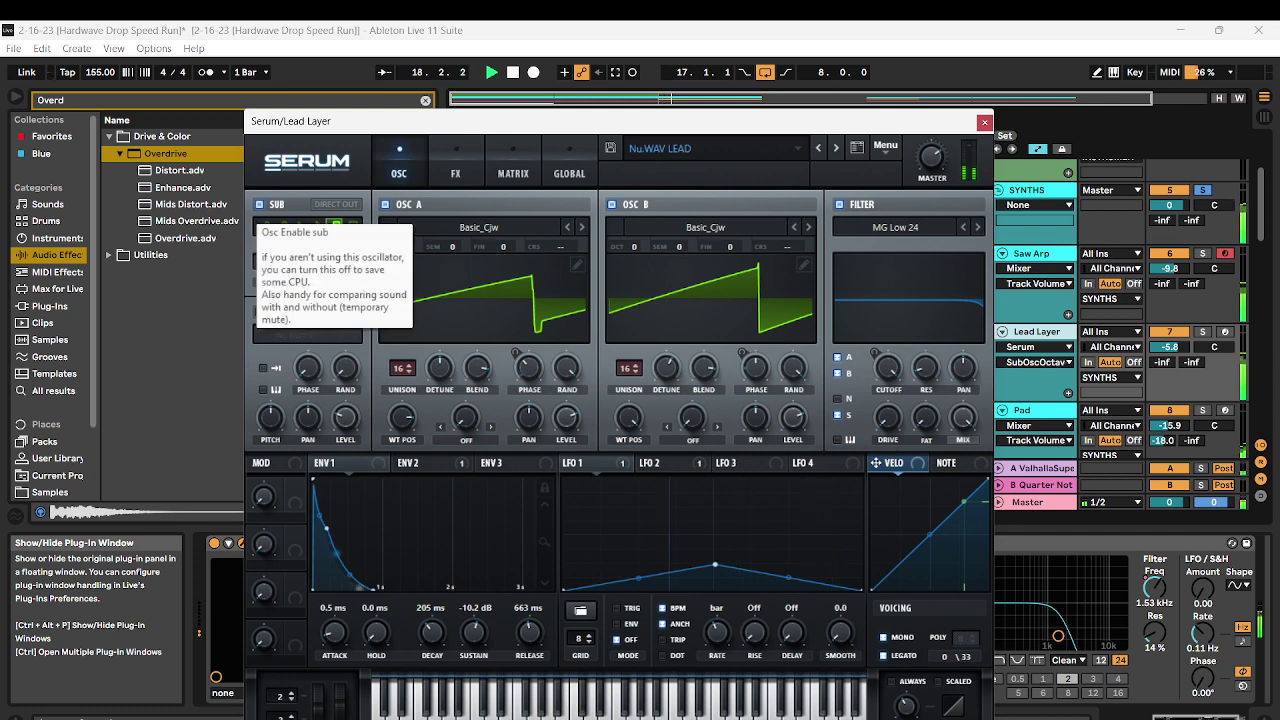
pyautogui.moveTo(346, 261); pyautogui.dragTo(346, 265)
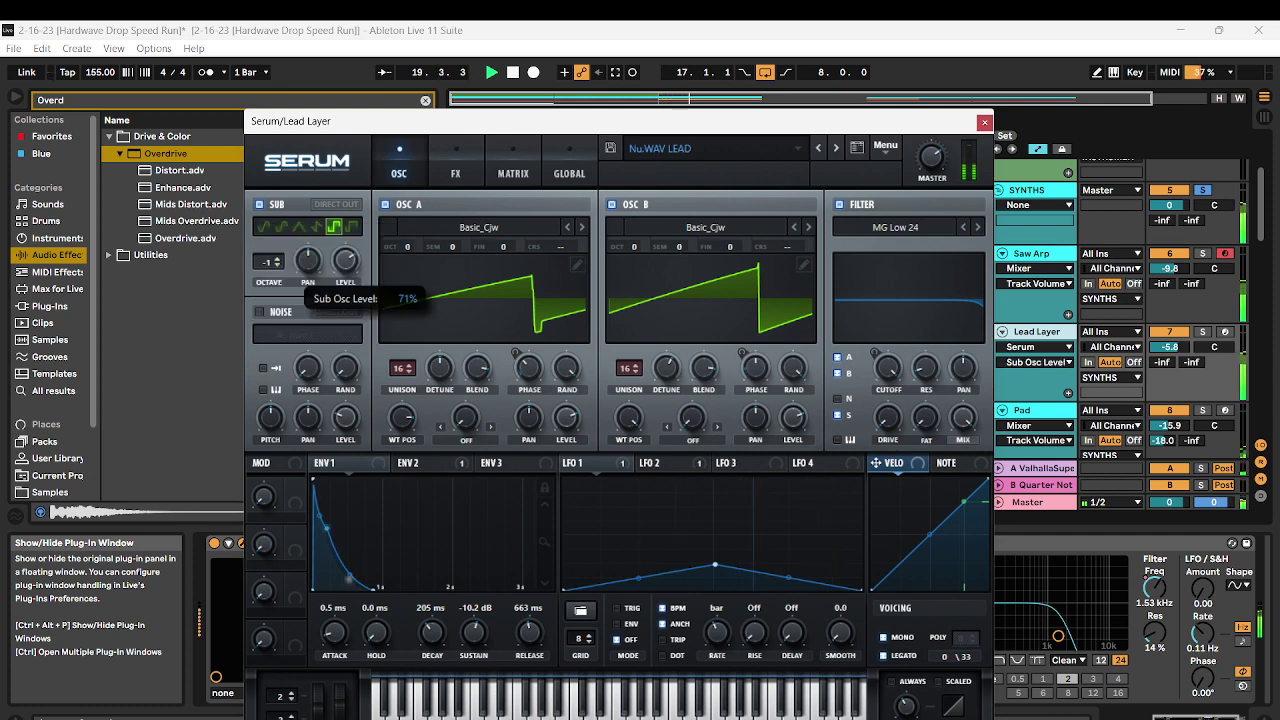
# Adjust oscillator A's random phase in the Lead Layer's Serum and close the plug-in window
pyautogui.click(455, 168)
pyautogui.click(399, 168)
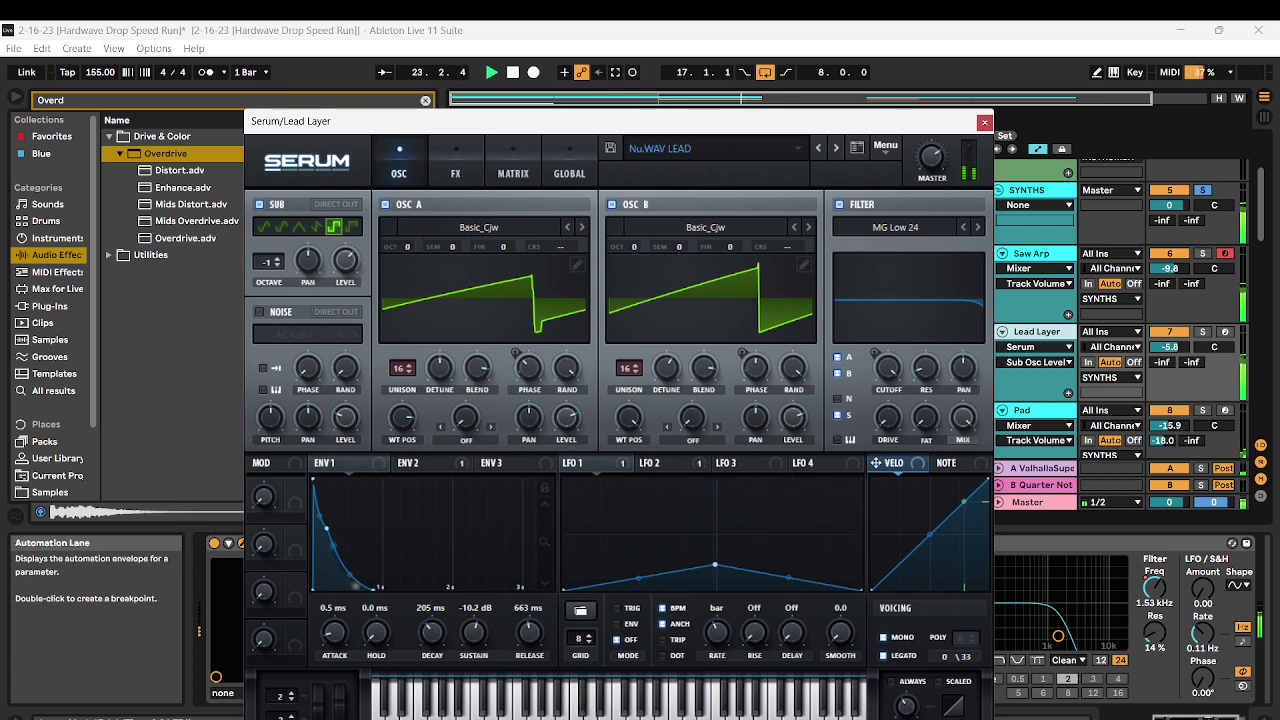
pyautogui.moveTo(566, 368); pyautogui.dragTo(566, 367)
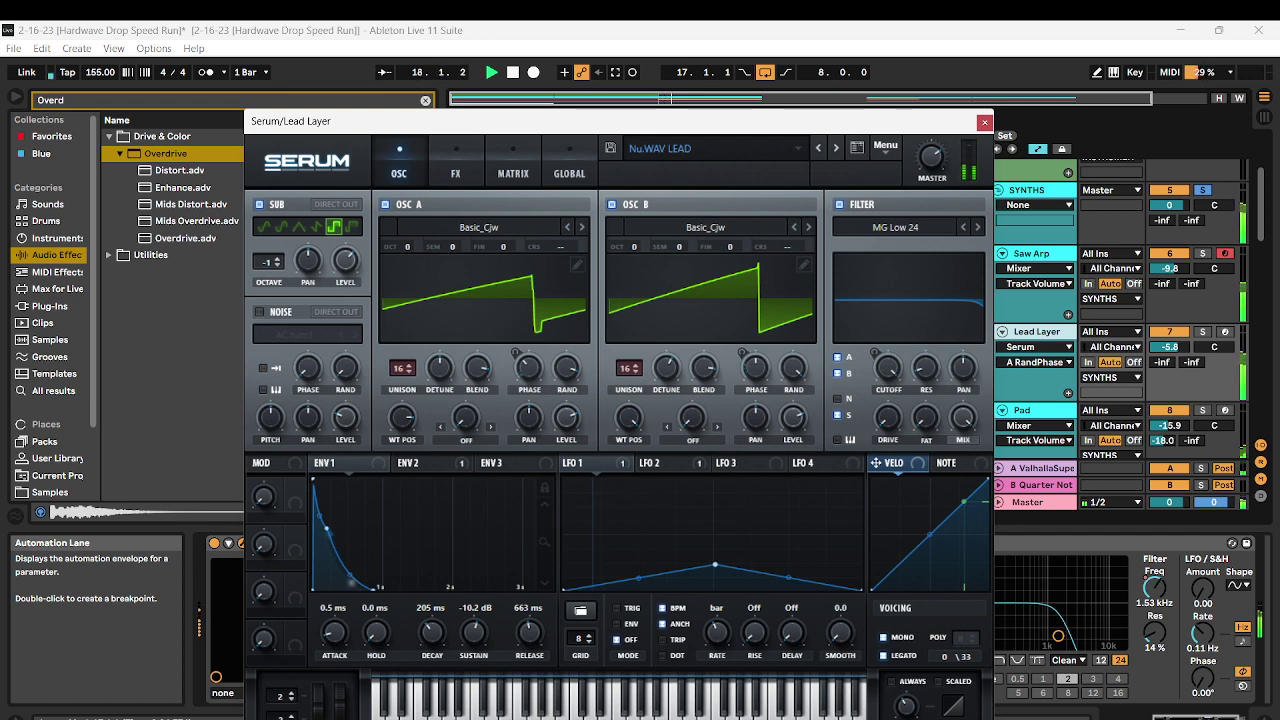
pyautogui.click(456, 168)
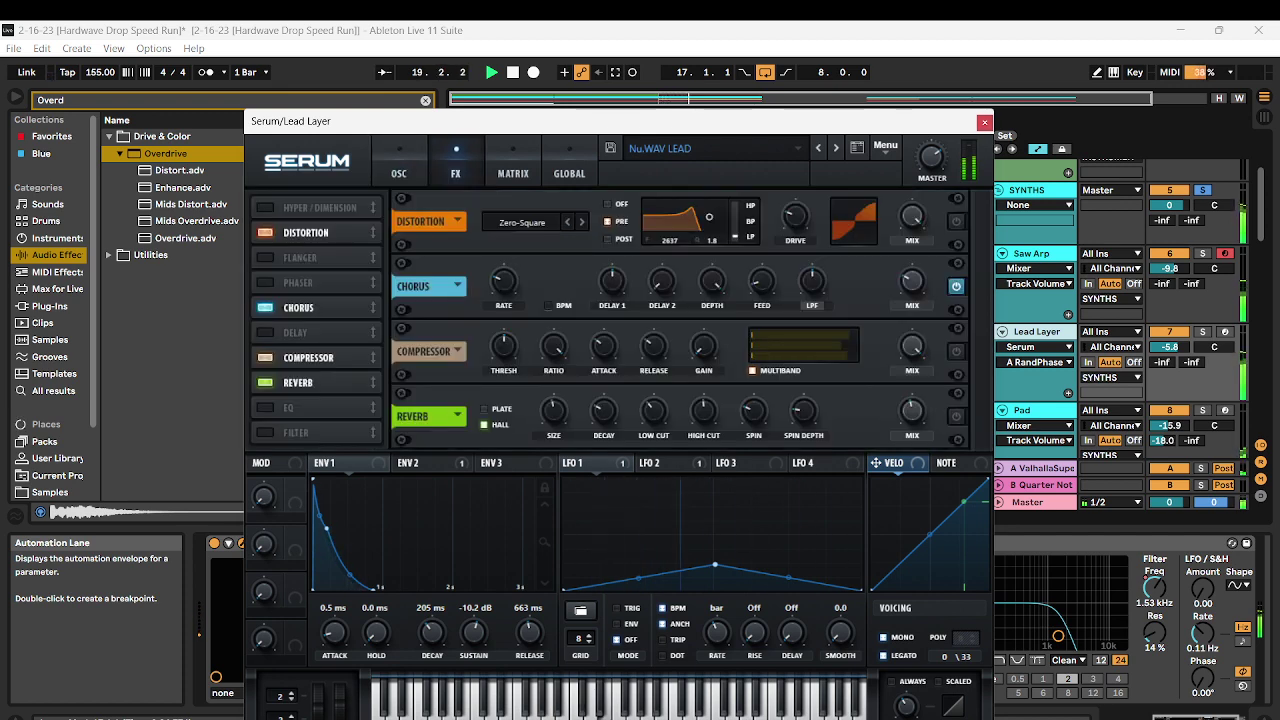
pyautogui.click(985, 122)
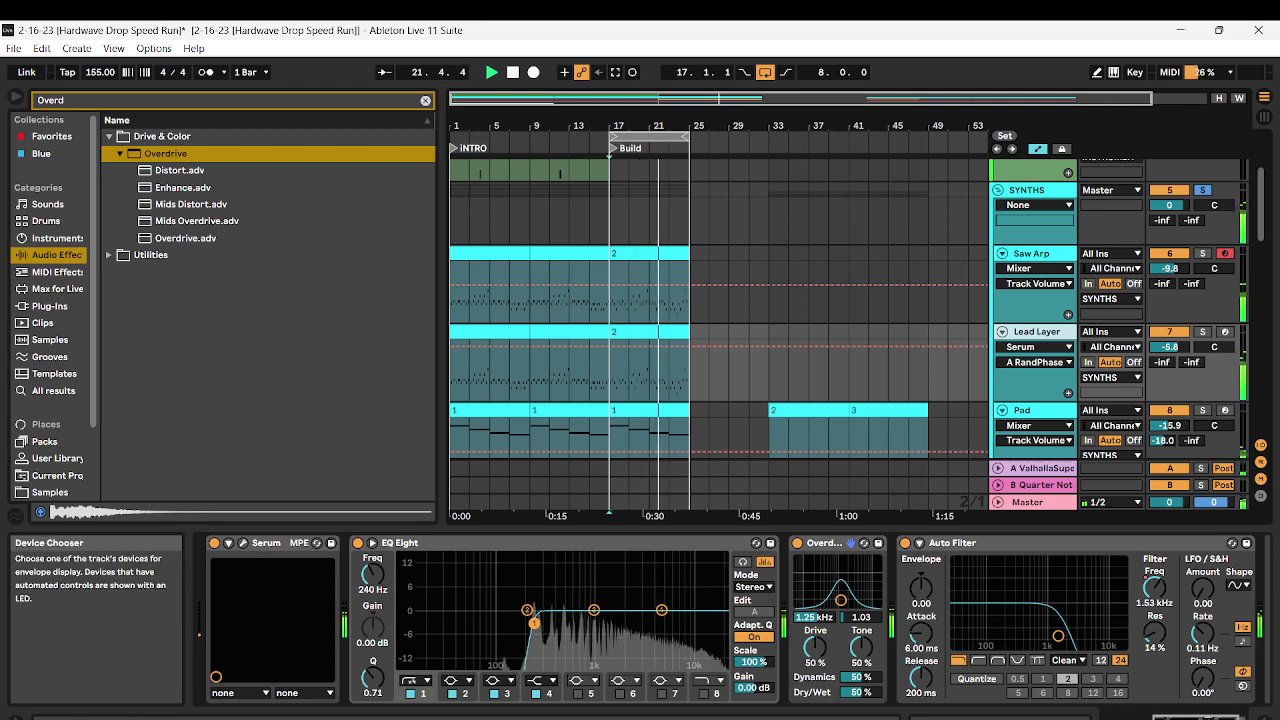
# Show the Lead Layer's Auto Filter frequency automation and make it rise further from bar 17 to a higher breakpoint at bar 25
pyautogui.rightClick(1154, 592)
pyautogui.click(1060, 605)
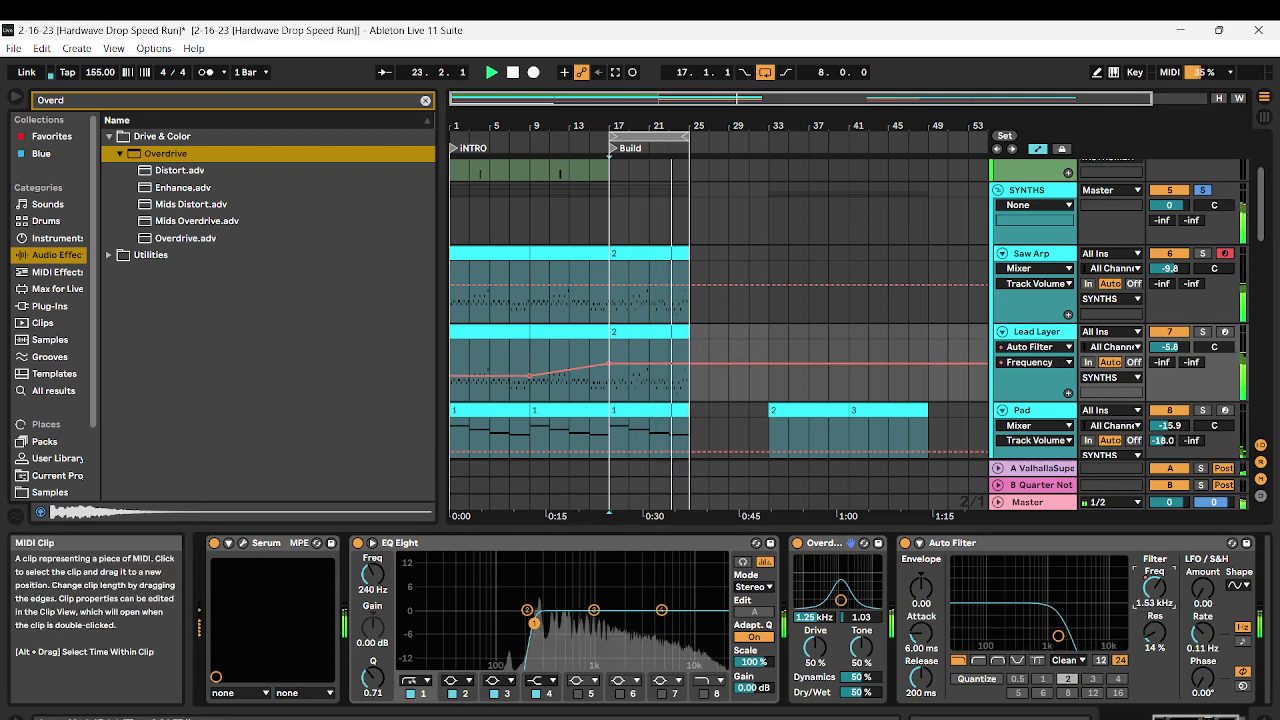
pyautogui.moveTo(689, 363); pyautogui.dragTo(689, 357)
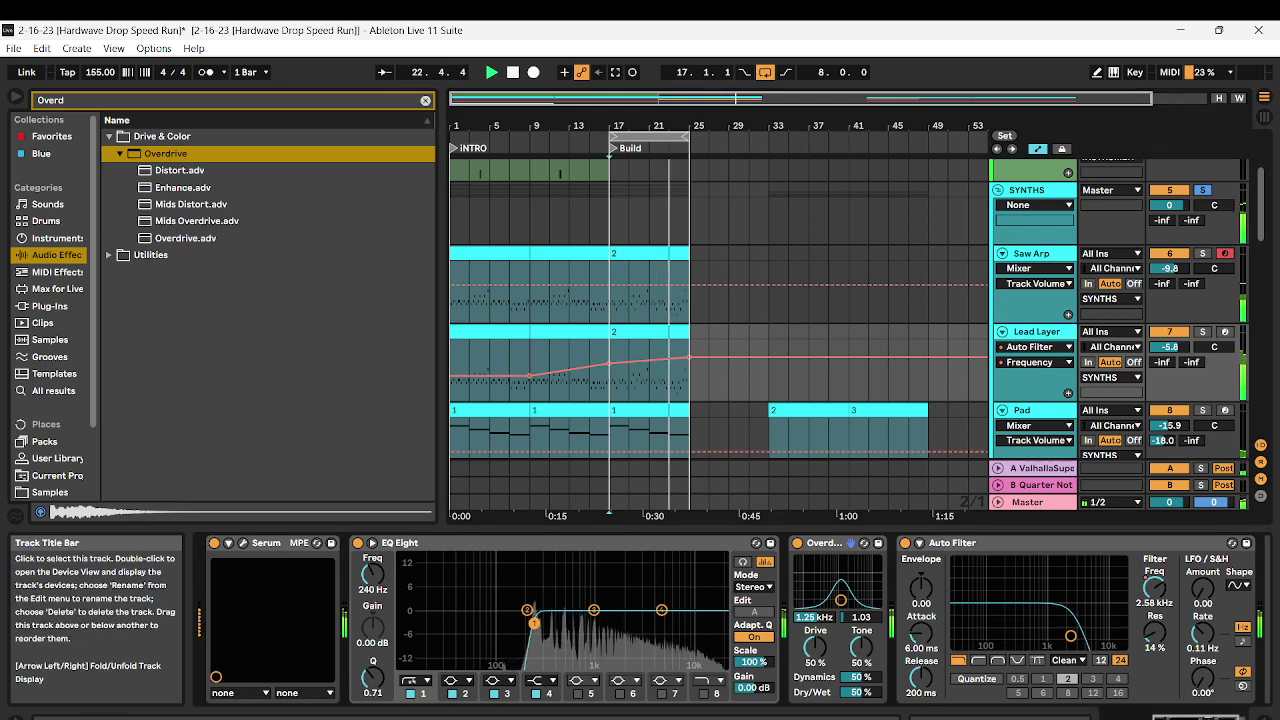
pyautogui.moveTo(851, 543); pyautogui.dragTo(411, 543)
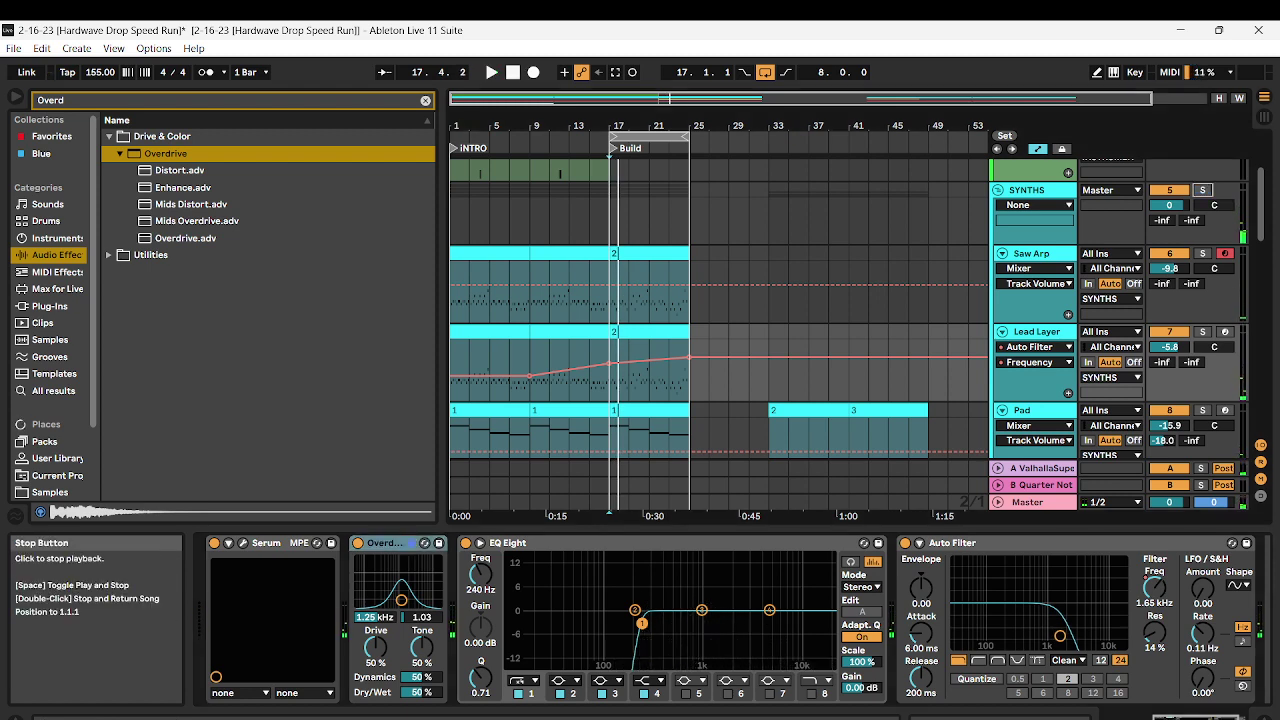
pyautogui.click(513, 72)
pyautogui.press('space')
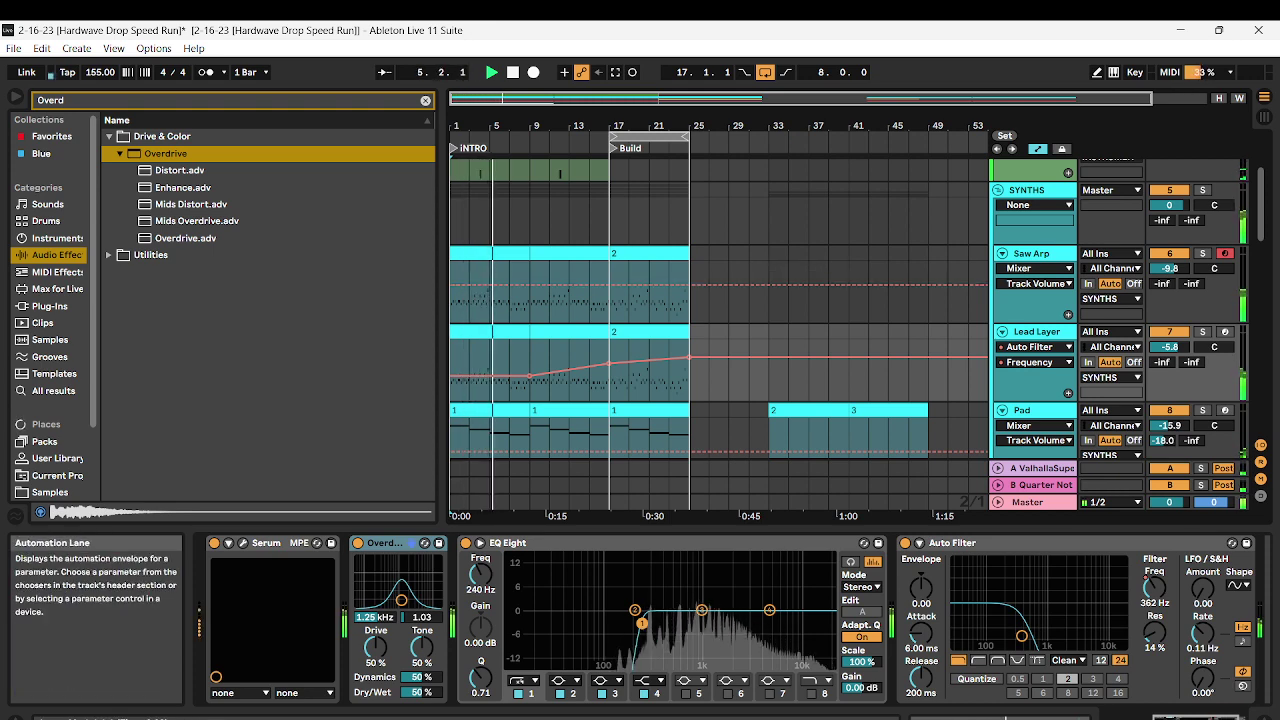
# Raise the band 1 low-cut frequency in the Lead Layer's EQ Eight to 367 Hz
pyautogui.scroll(1, 720, 330)
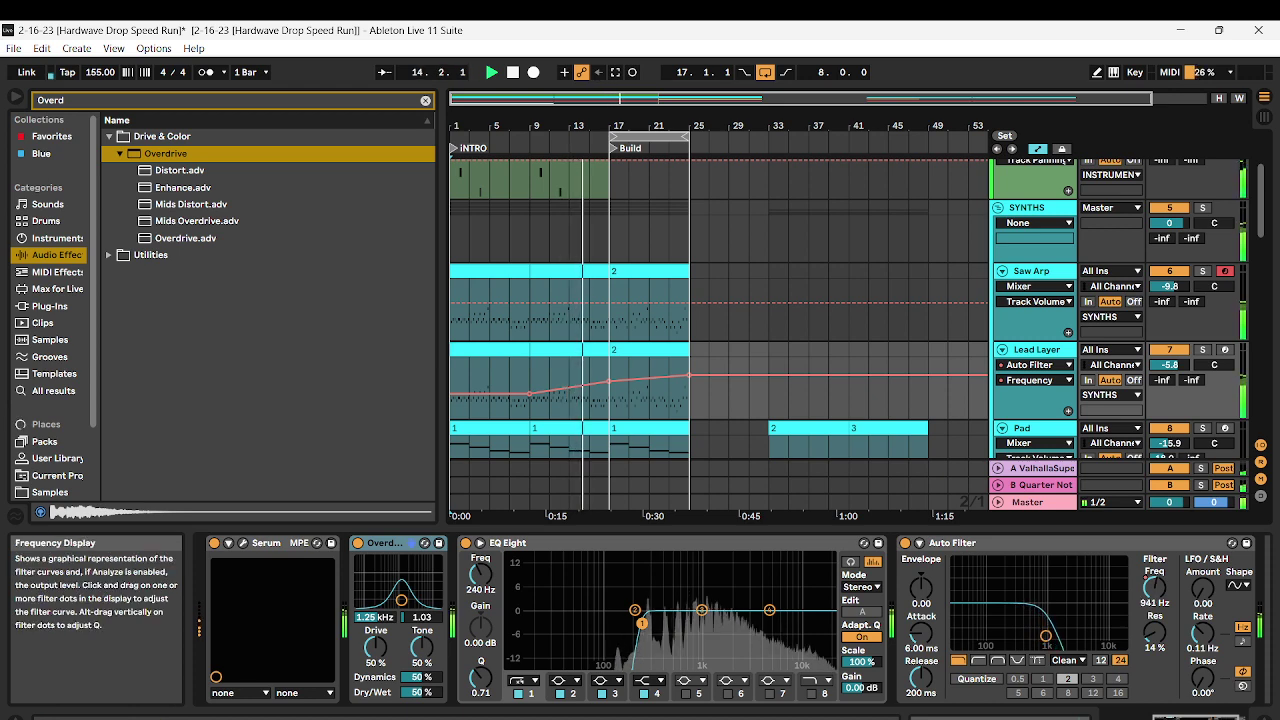
pyautogui.moveTo(481, 575); pyautogui.dragTo(481, 561)
pyautogui.scroll(-3, 720, 335)
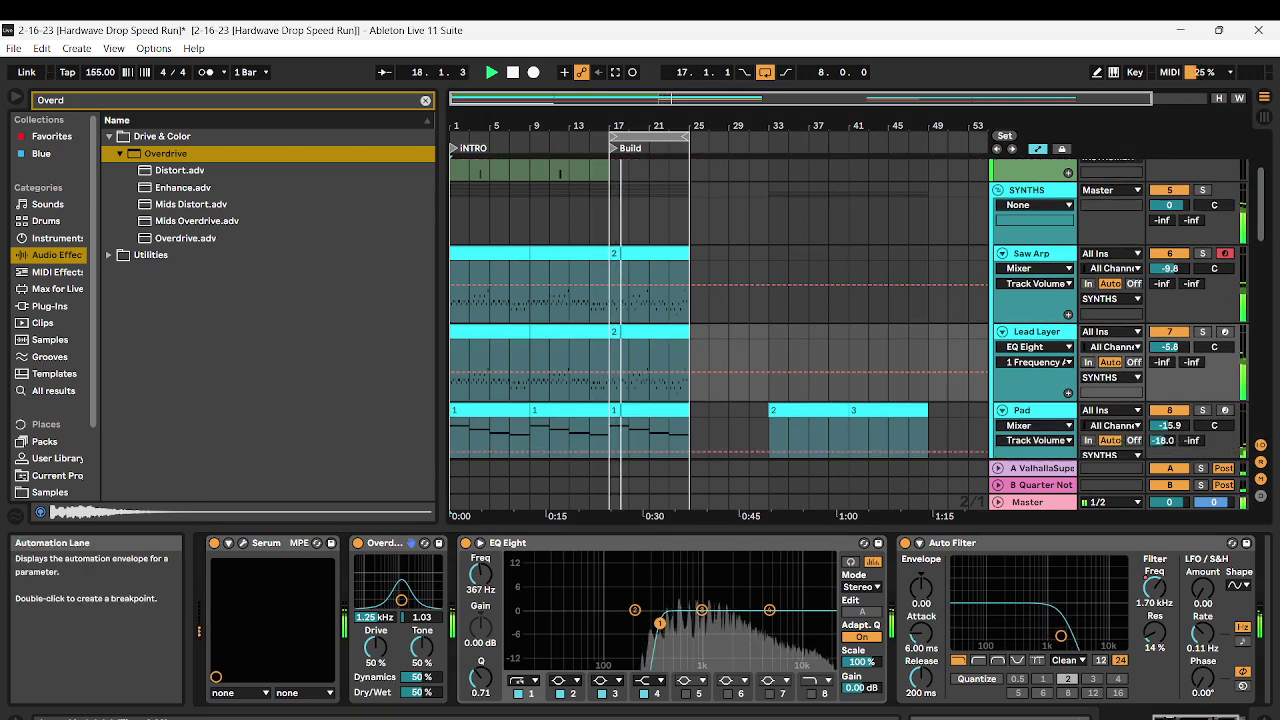
# Set the Terror Clap's volume on the Build Drums track to -19.7 dB and trim the end of its sample slightly
pyautogui.scroll(-4, 720, 335)
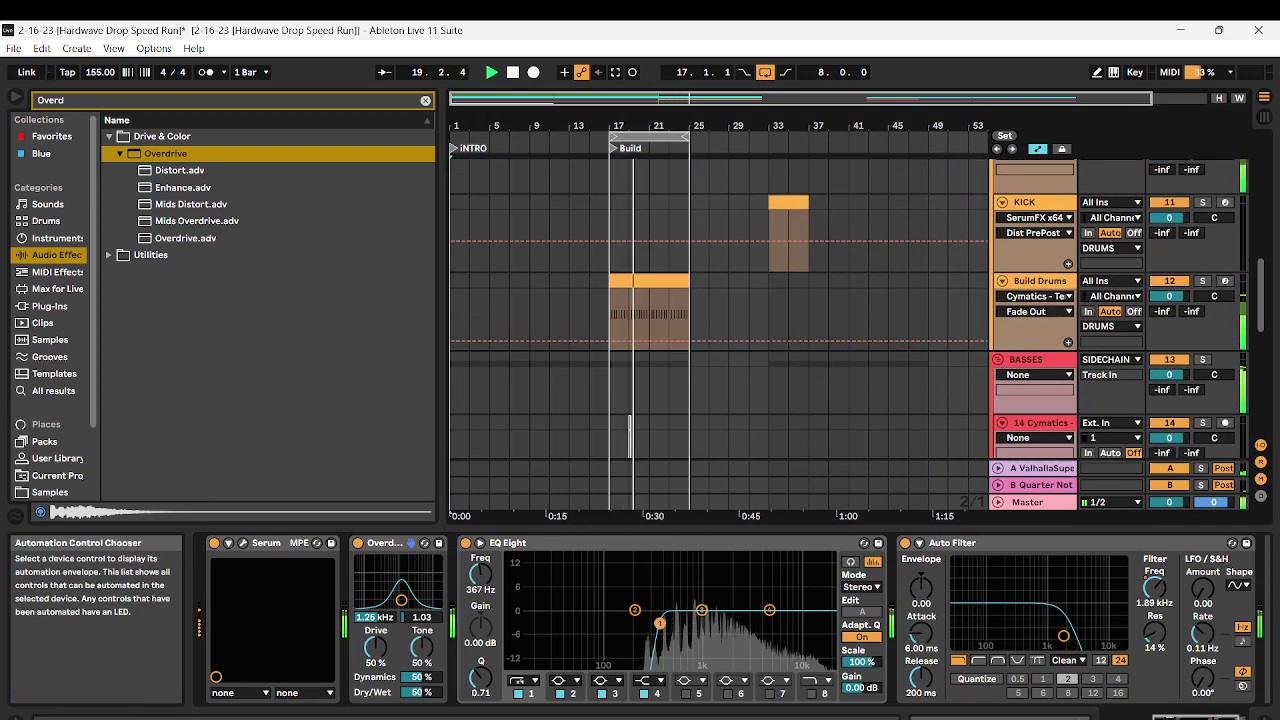
pyautogui.click(1042, 281)
pyautogui.moveTo(1043, 689); pyautogui.dragTo(1043, 699)
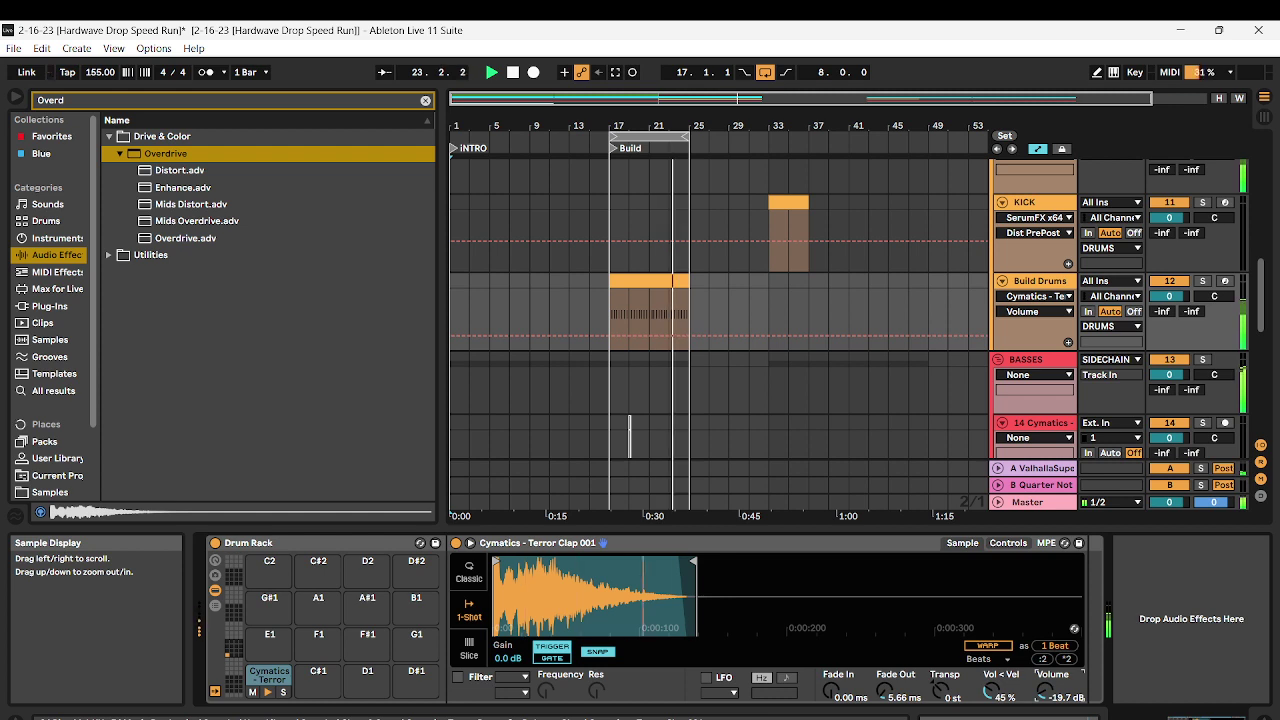
pyautogui.moveTo(688, 562); pyautogui.dragTo(682, 562)
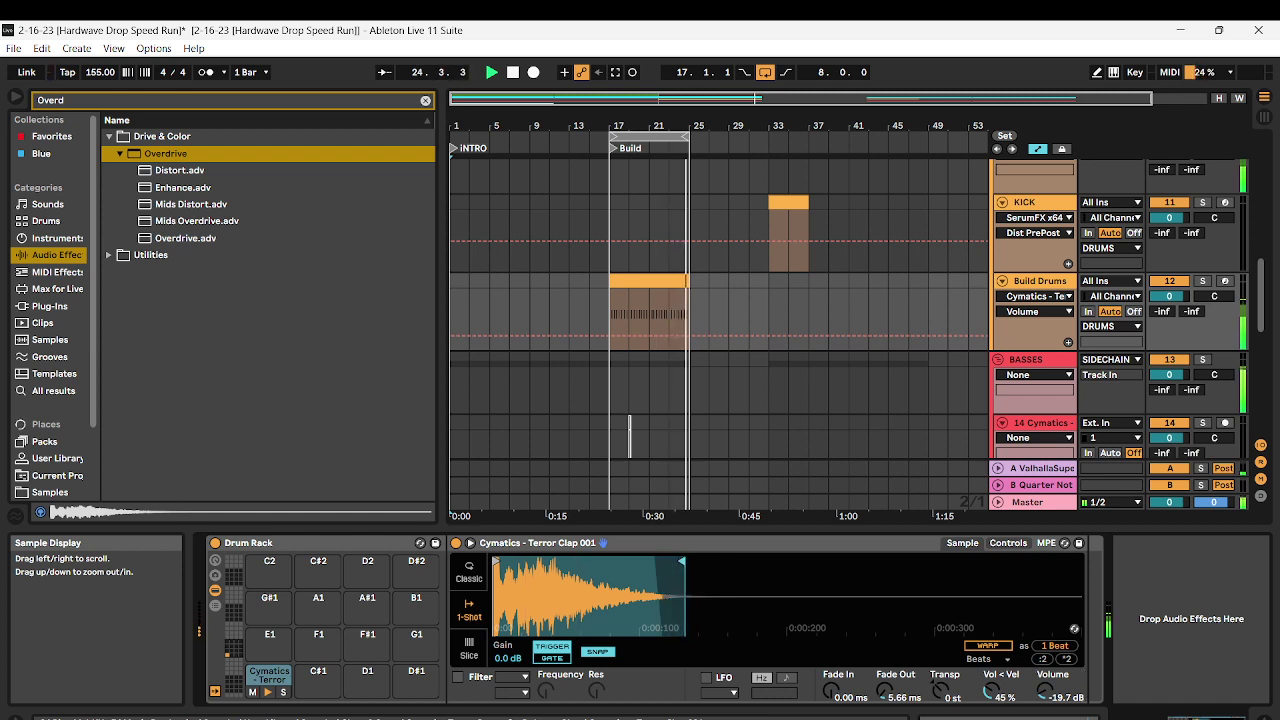
pyautogui.press('space')
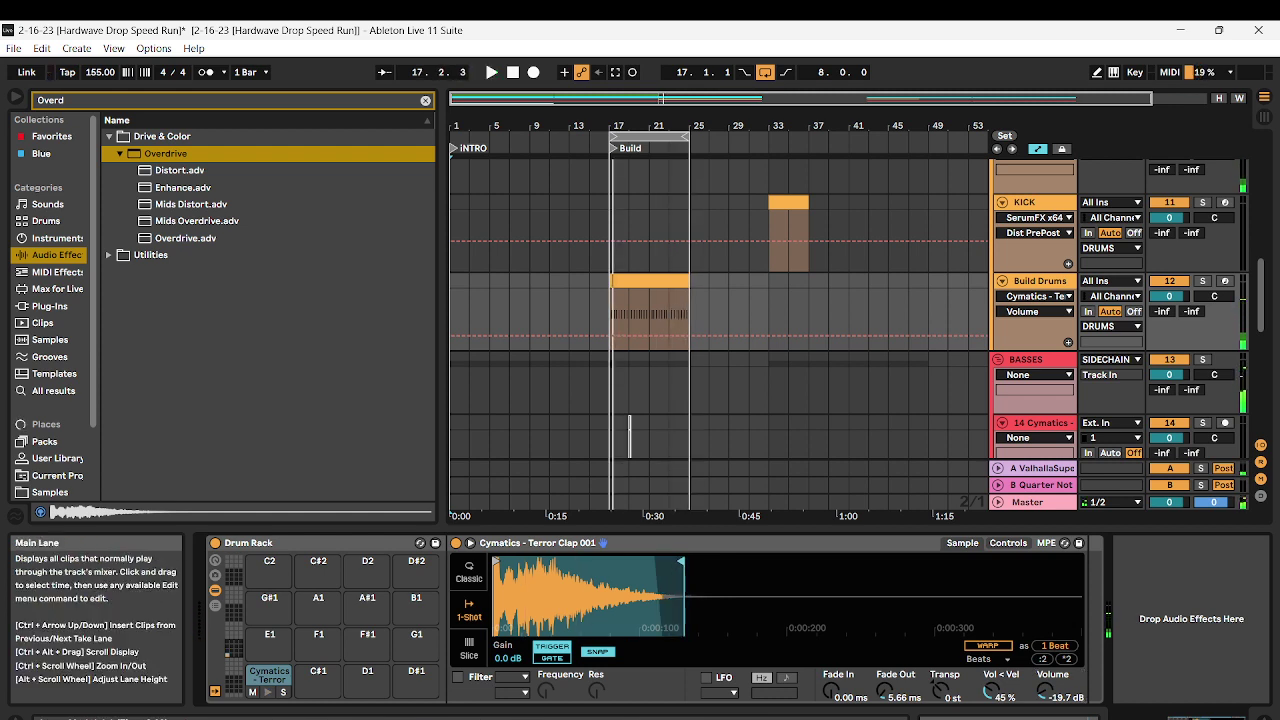